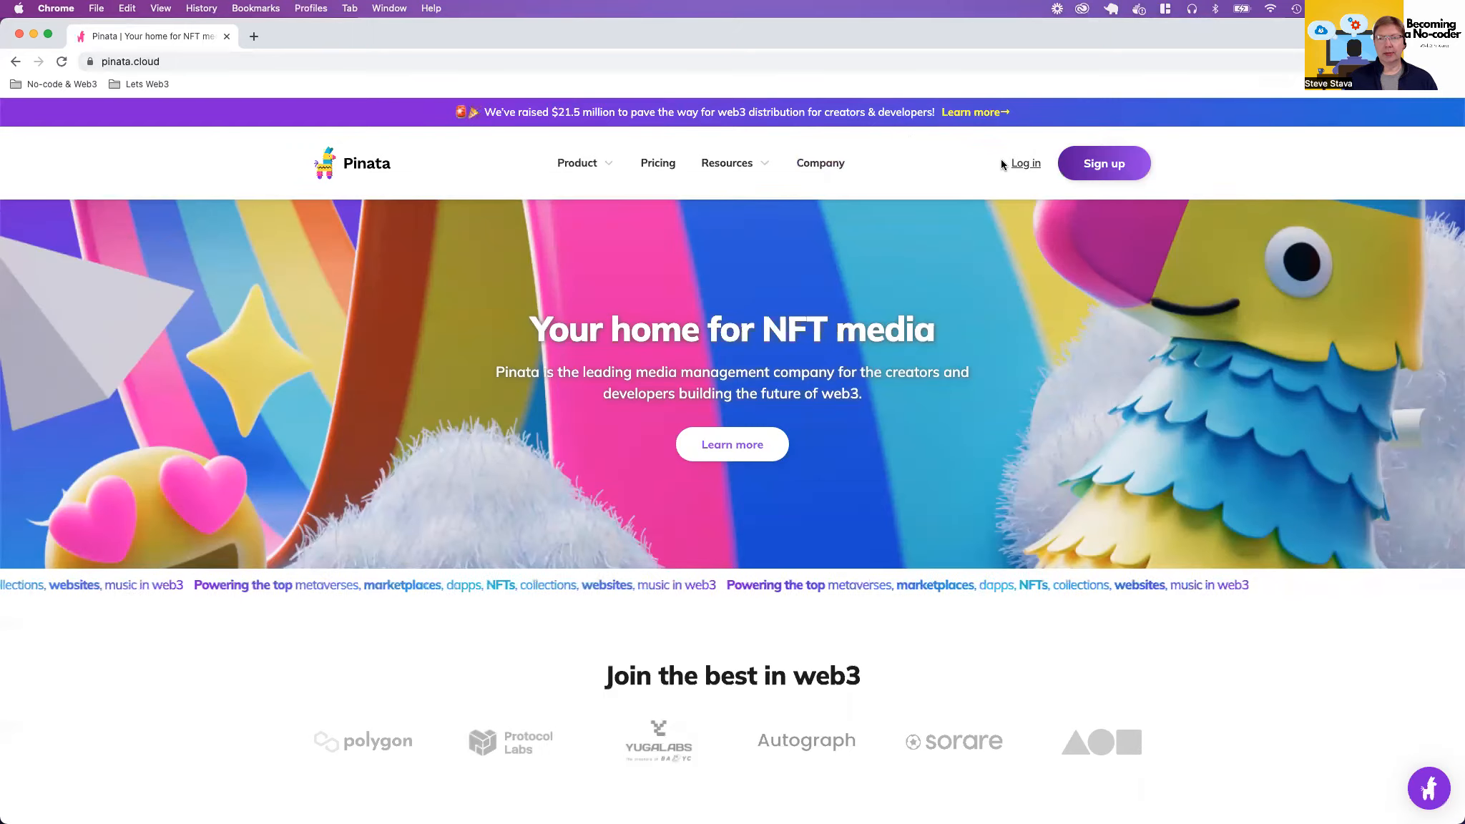
Log in to the Pinata account to reach its file manager.
{"action": "left_click", "coordinate": [1021, 163]}
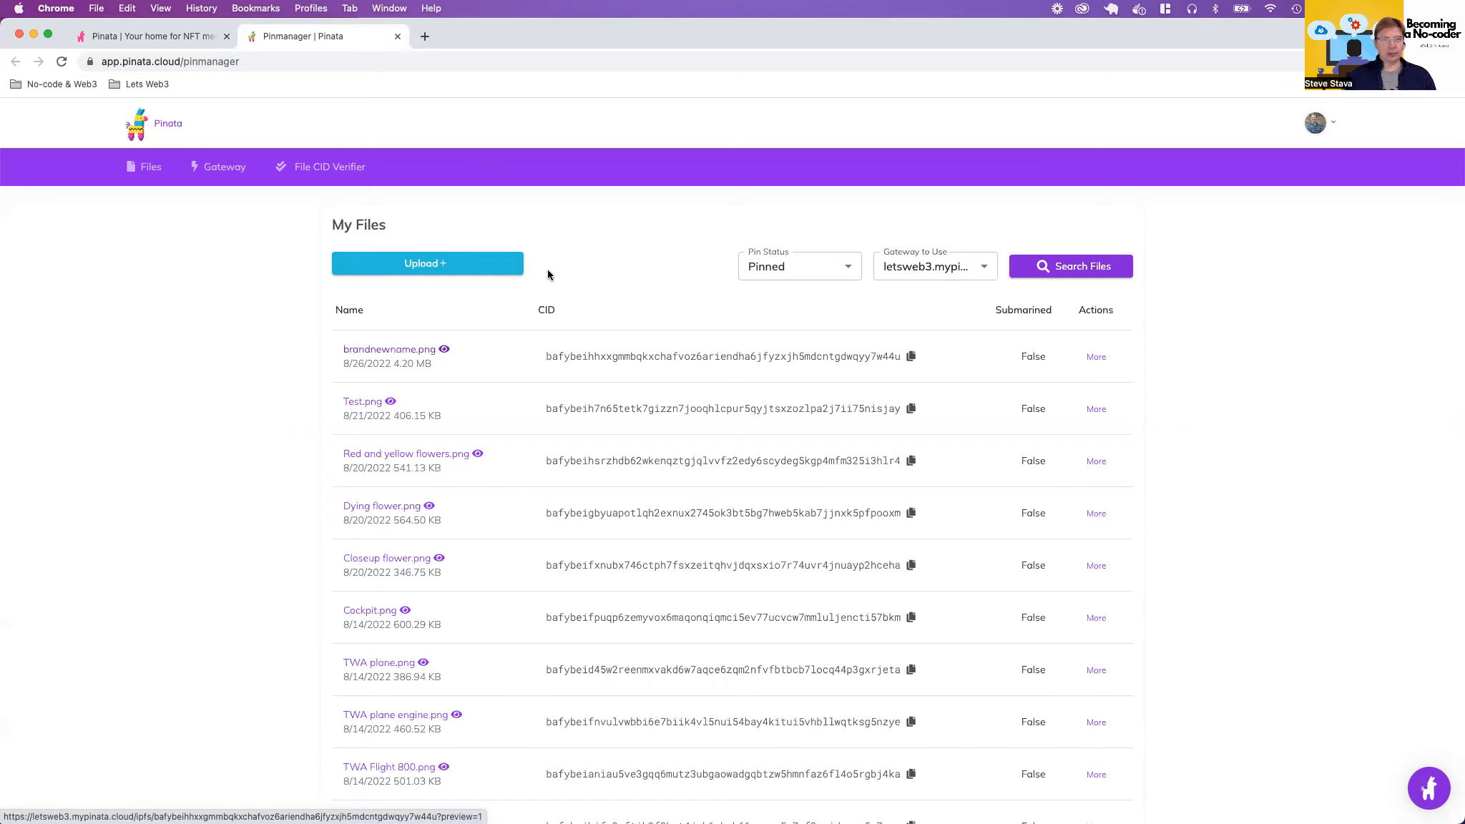
Preview brandnewname.png and Red and yellow flowers.png from the file list, closing each preview.
{"action": "left_click", "coordinate": [418, 355]}
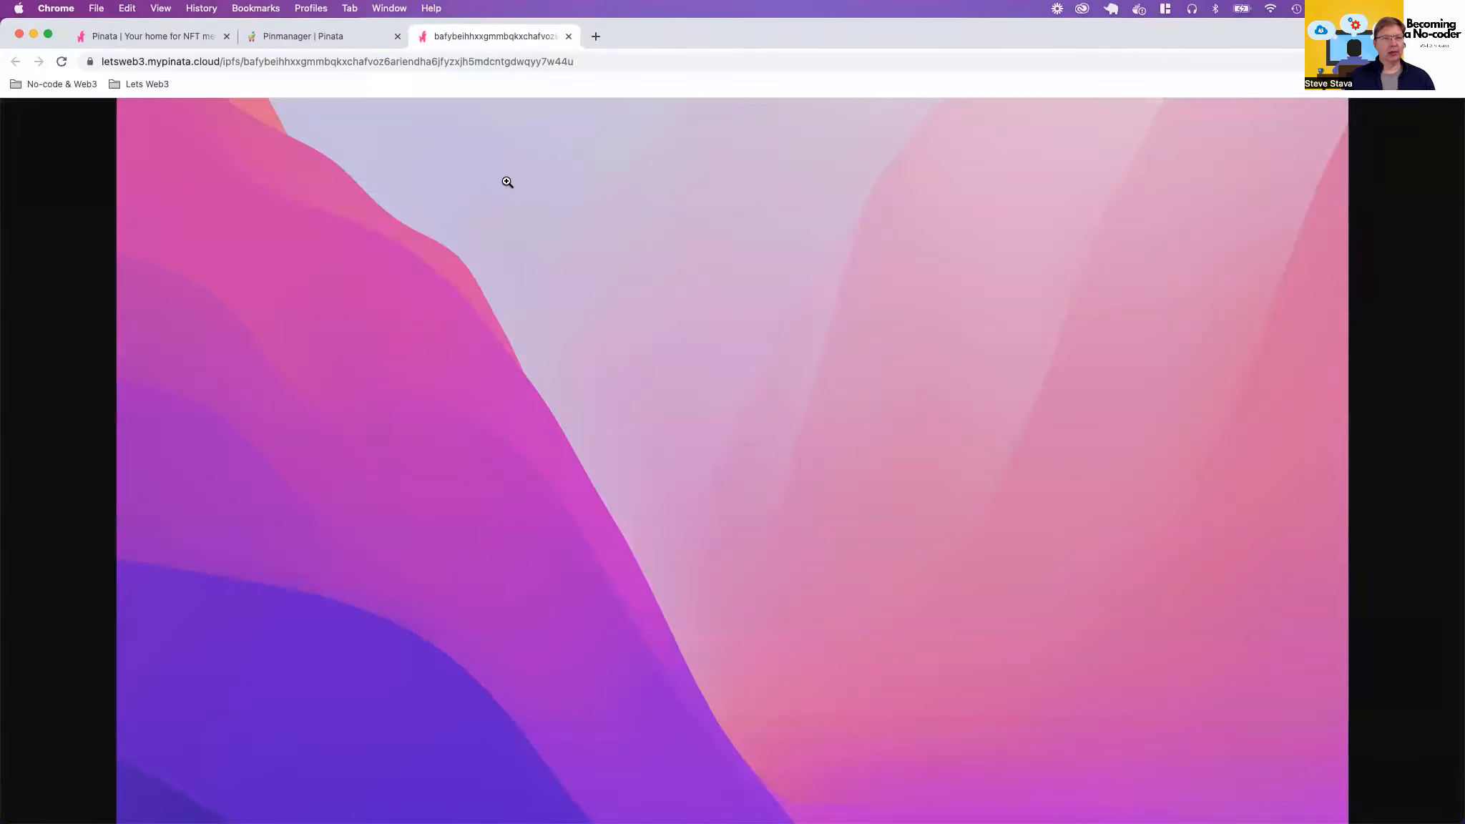
{"action": "left_click", "coordinate": [569, 36]}
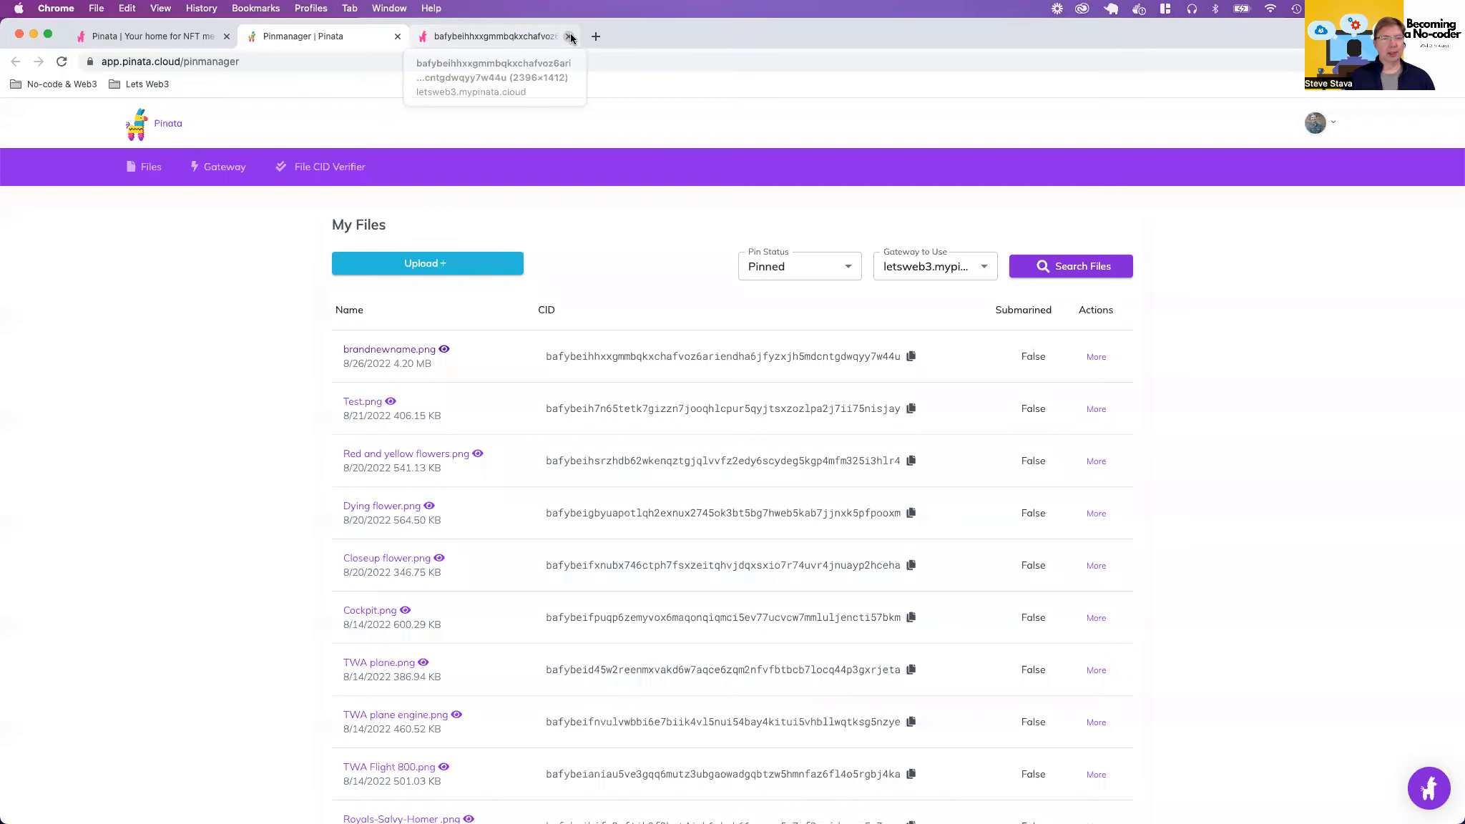
{"action": "left_click", "coordinate": [415, 456]}
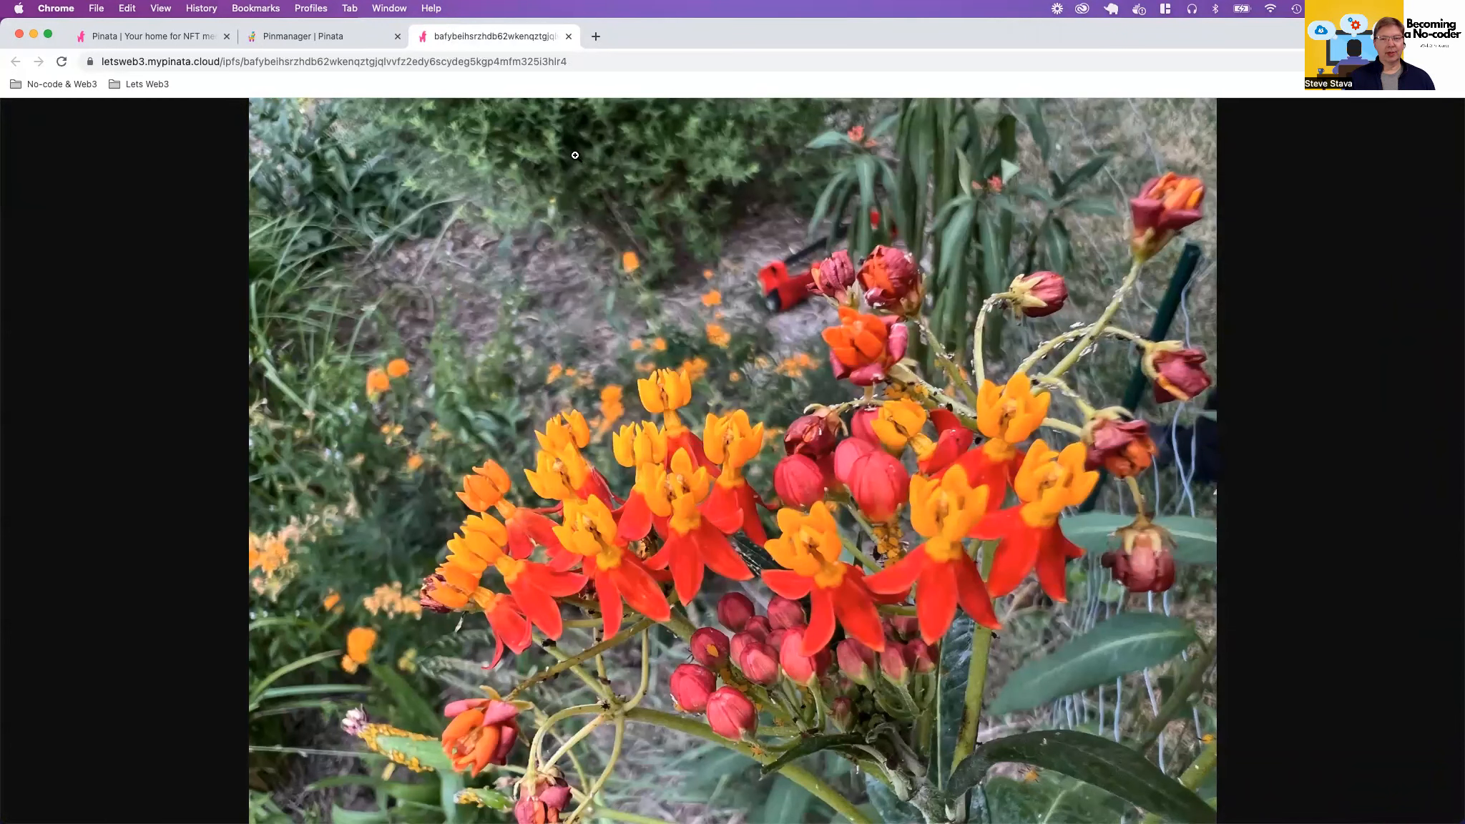
{"action": "left_click", "coordinate": [567, 37]}
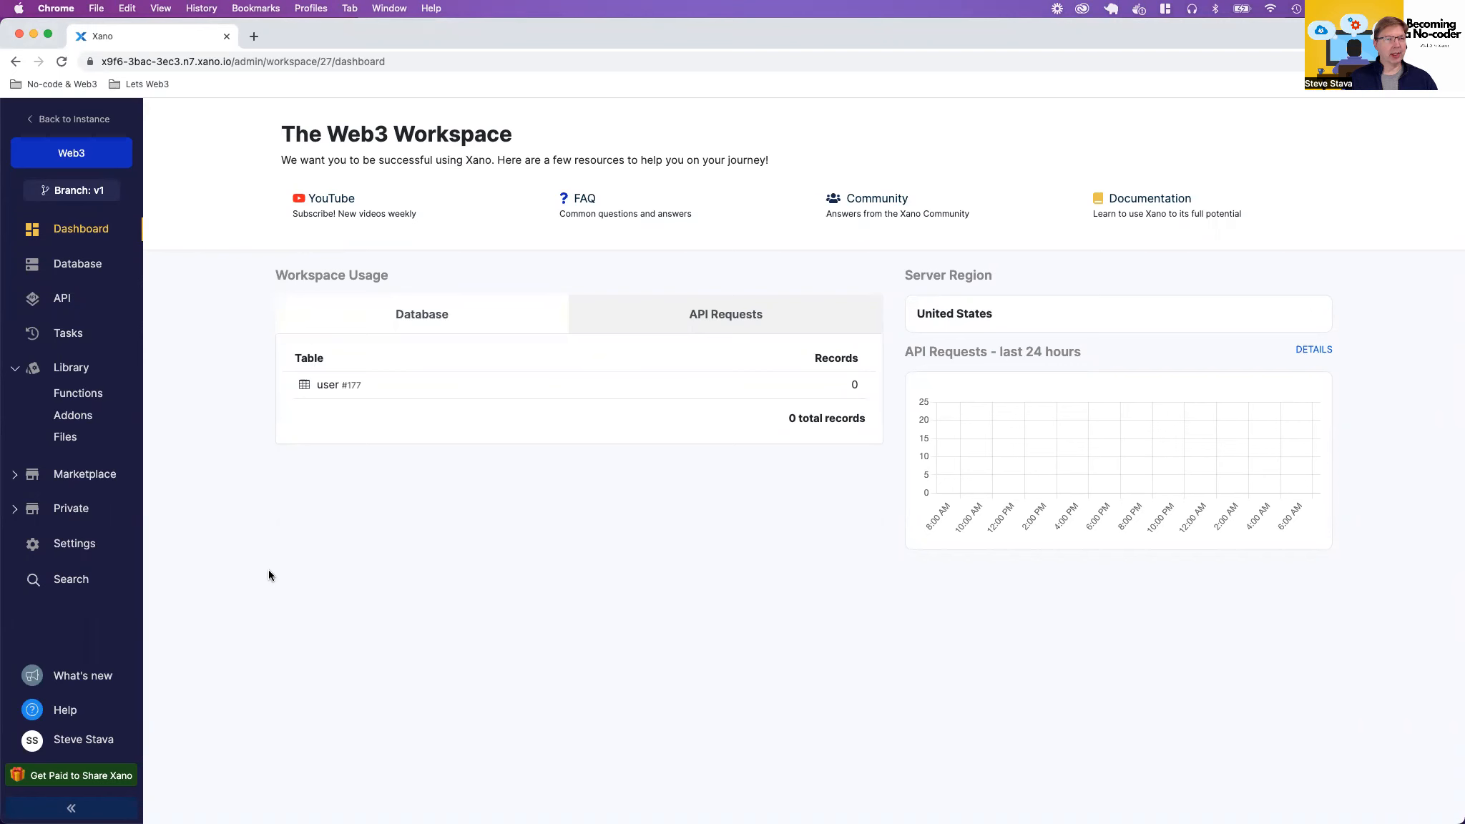
Switch from the Xano workspace to Pinata and open the account's API keys page.
{"action": "key", "text": "ctrl+Right"}
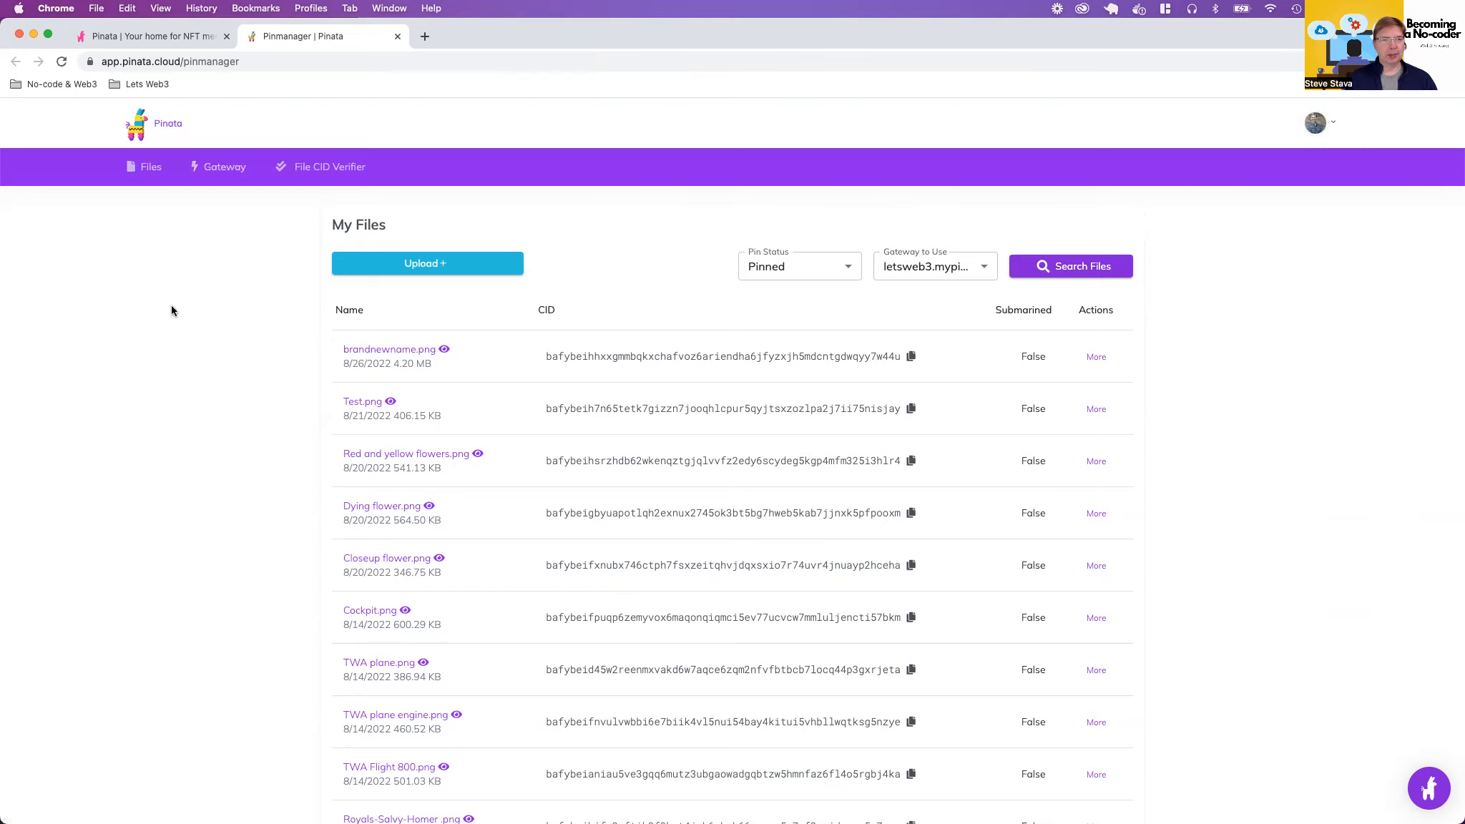
{"action": "key", "text": "ctrl+Left"}
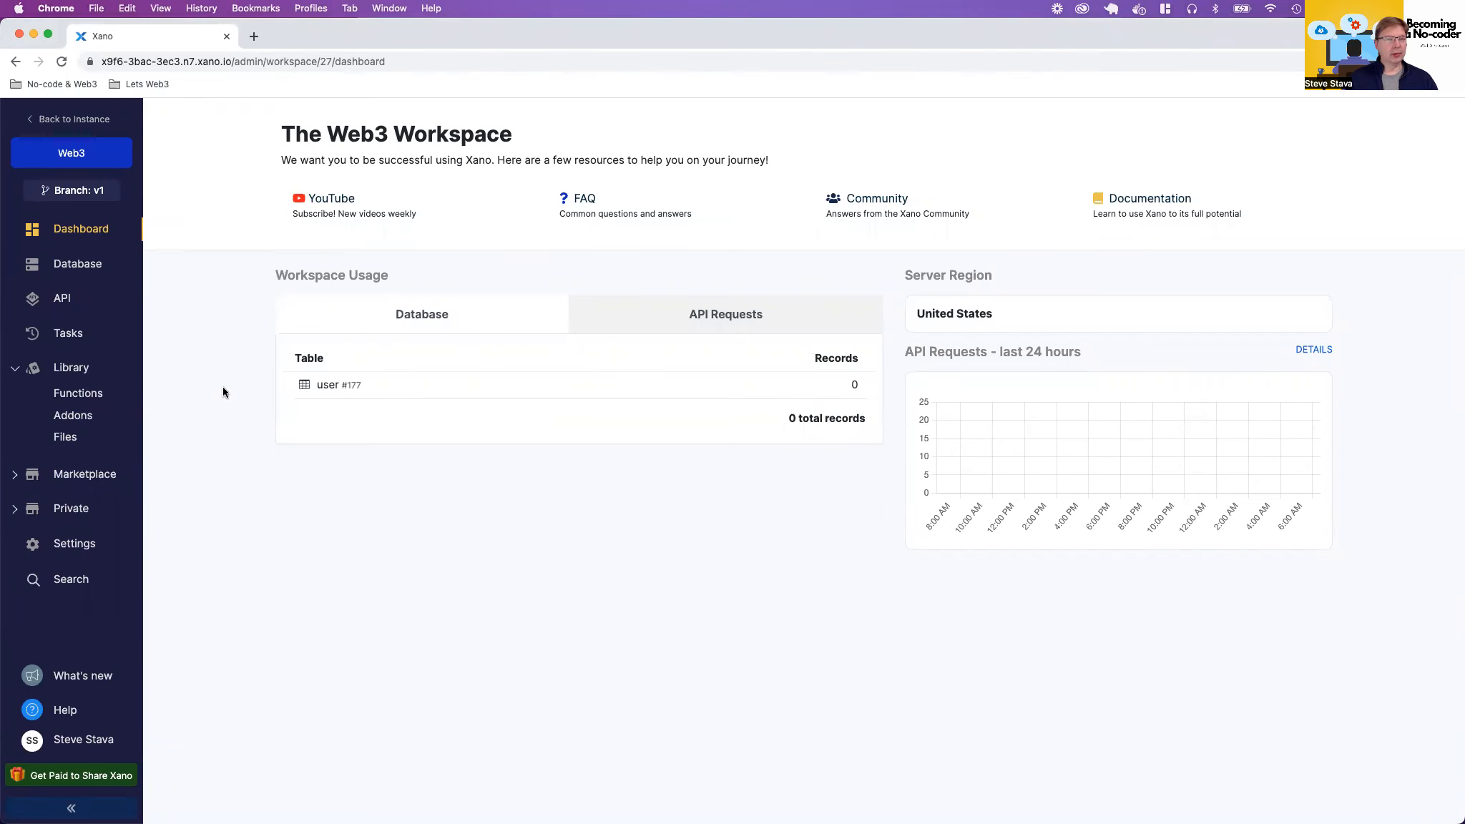
{"action": "key", "text": "ctrl+Right"}
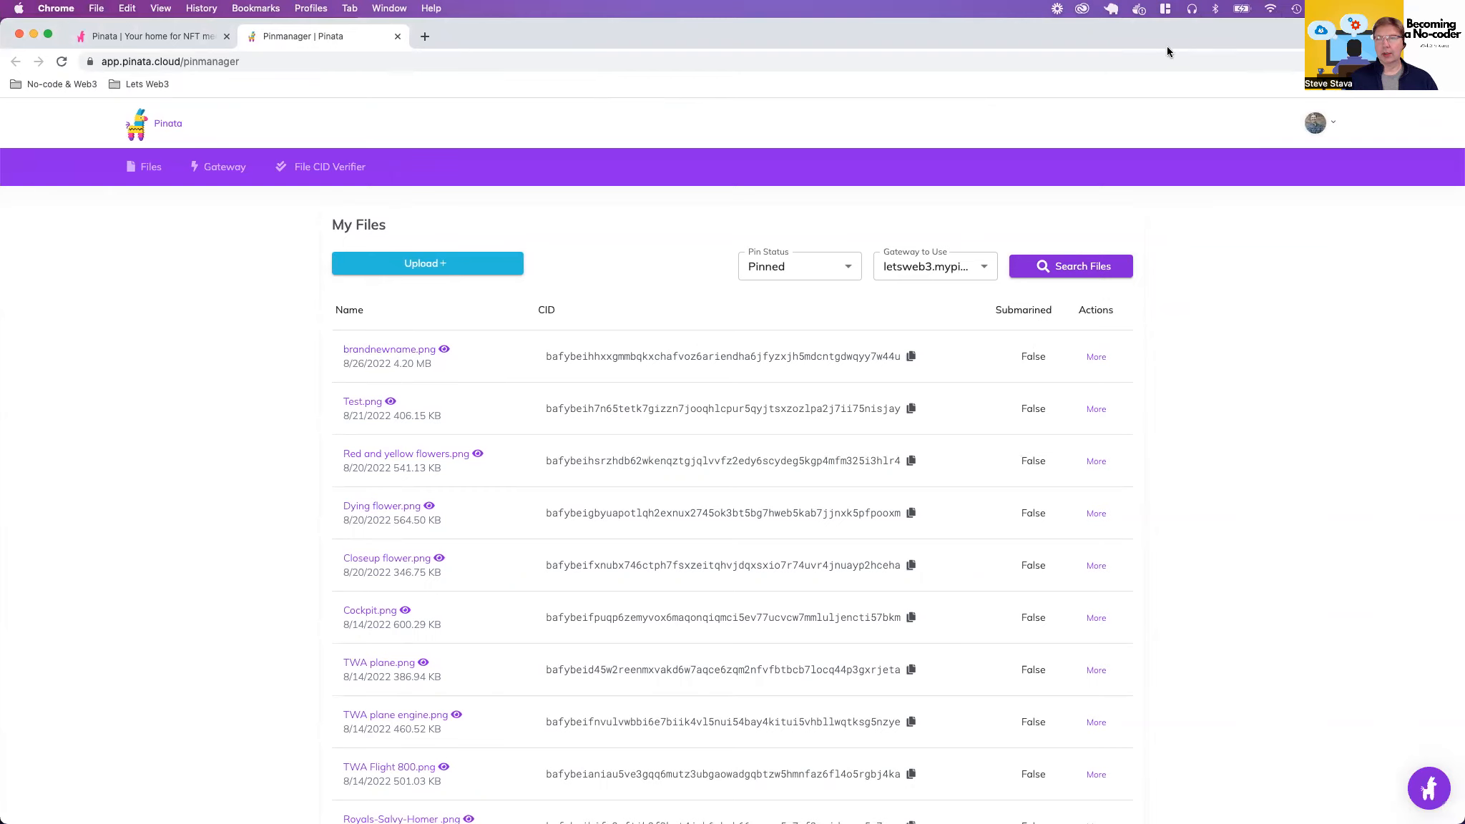
{"action": "left_click", "coordinate": [1332, 123]}
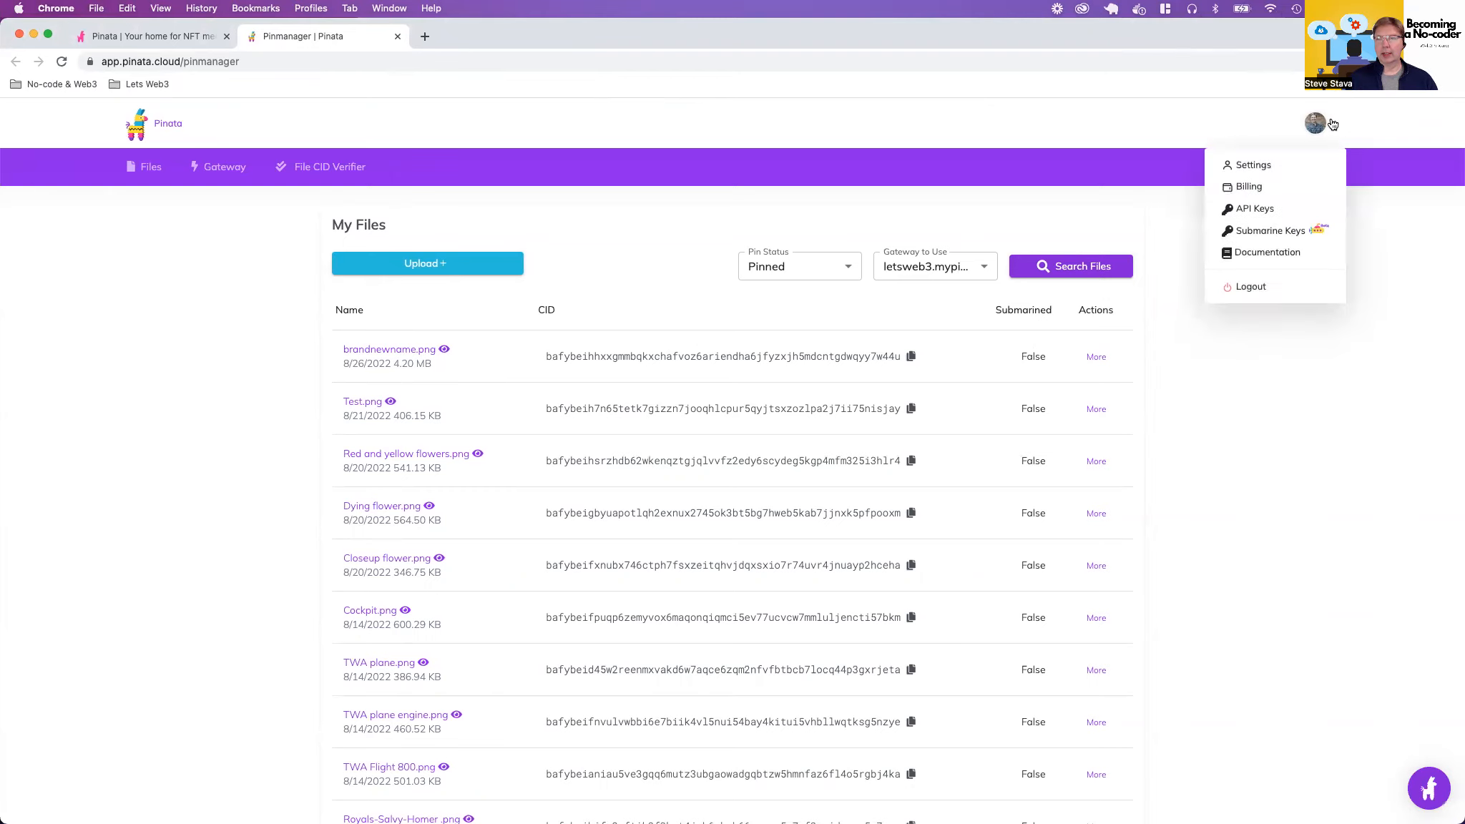
{"action": "left_click", "coordinate": [1253, 209]}
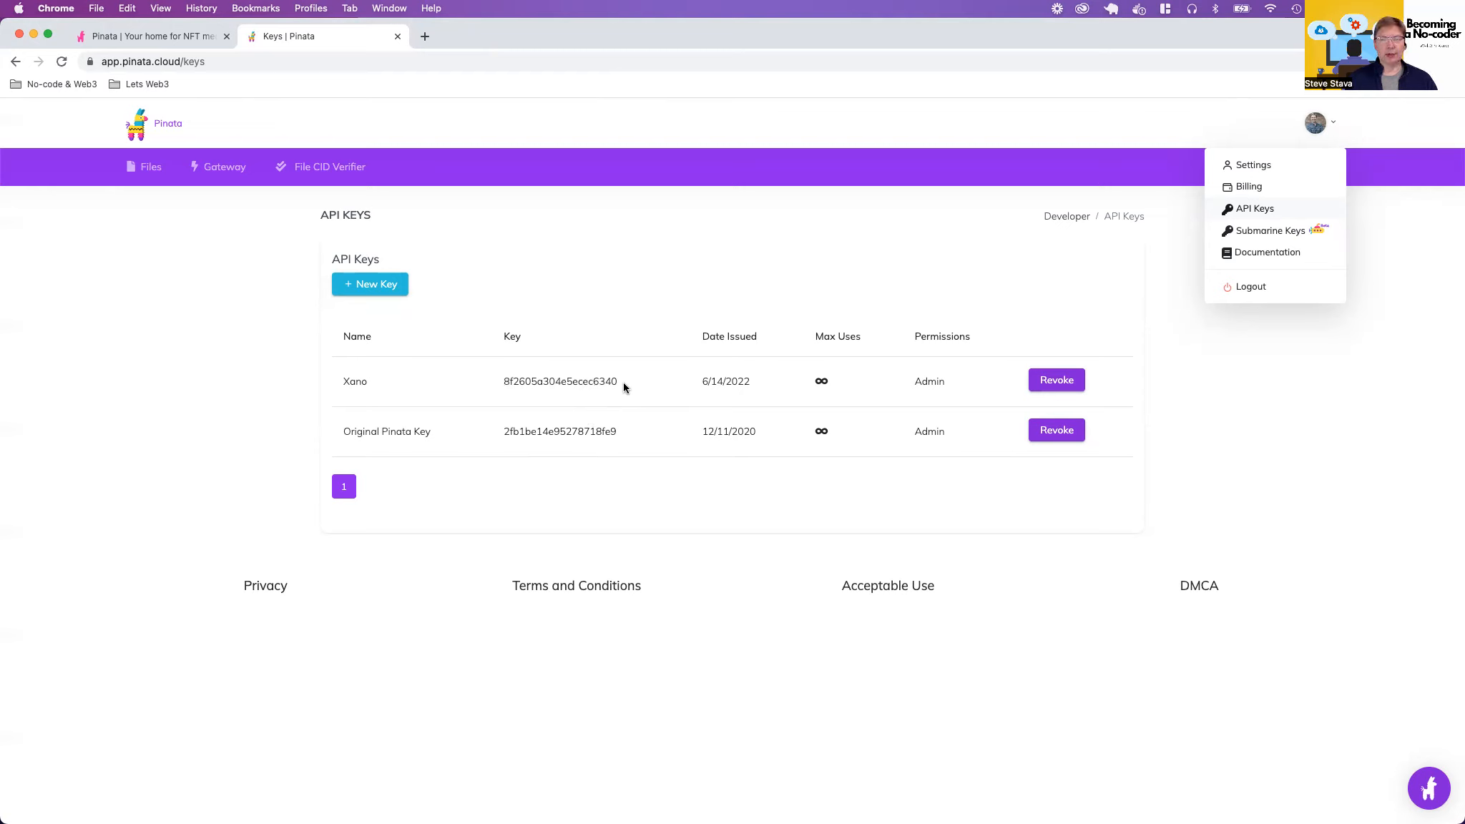
{"action": "left_click", "coordinate": [672, 283]}
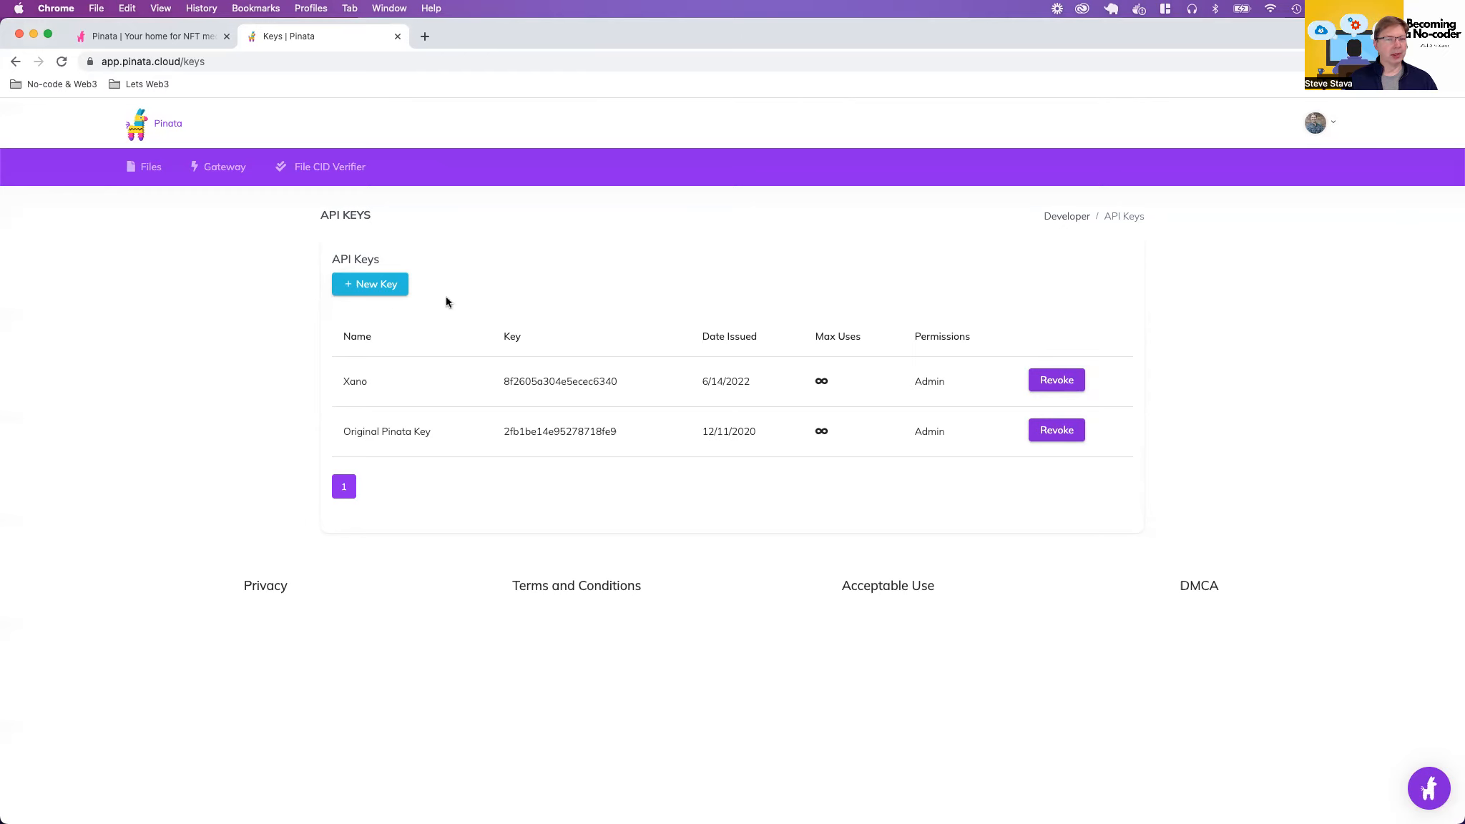
Create a new API key with Admin access named "Web3 Tutorial".
{"action": "left_click", "coordinate": [353, 284]}
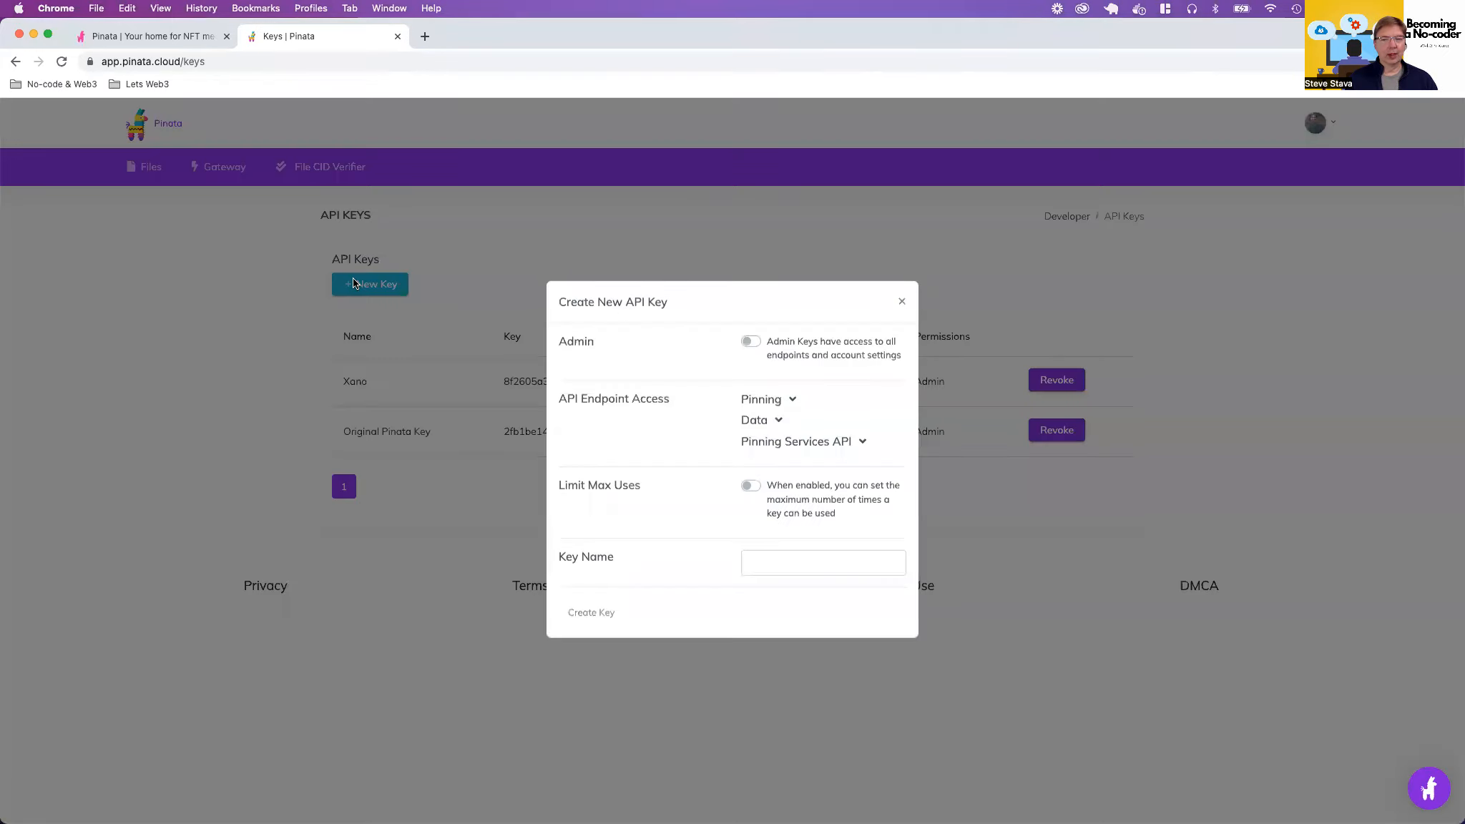
{"action": "left_click", "coordinate": [751, 344]}
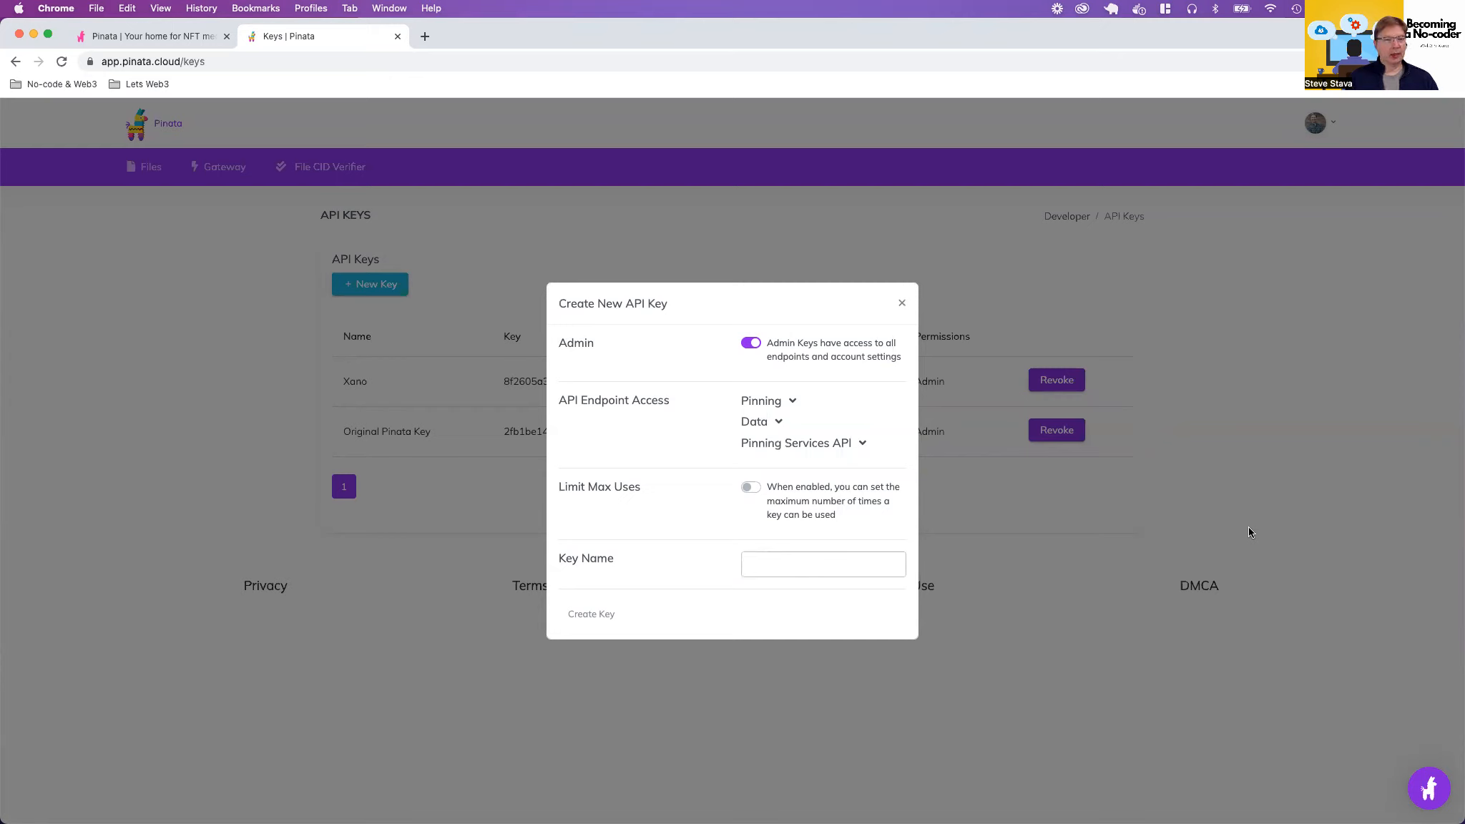
{"action": "type", "text": "Web3 Tutorial"}
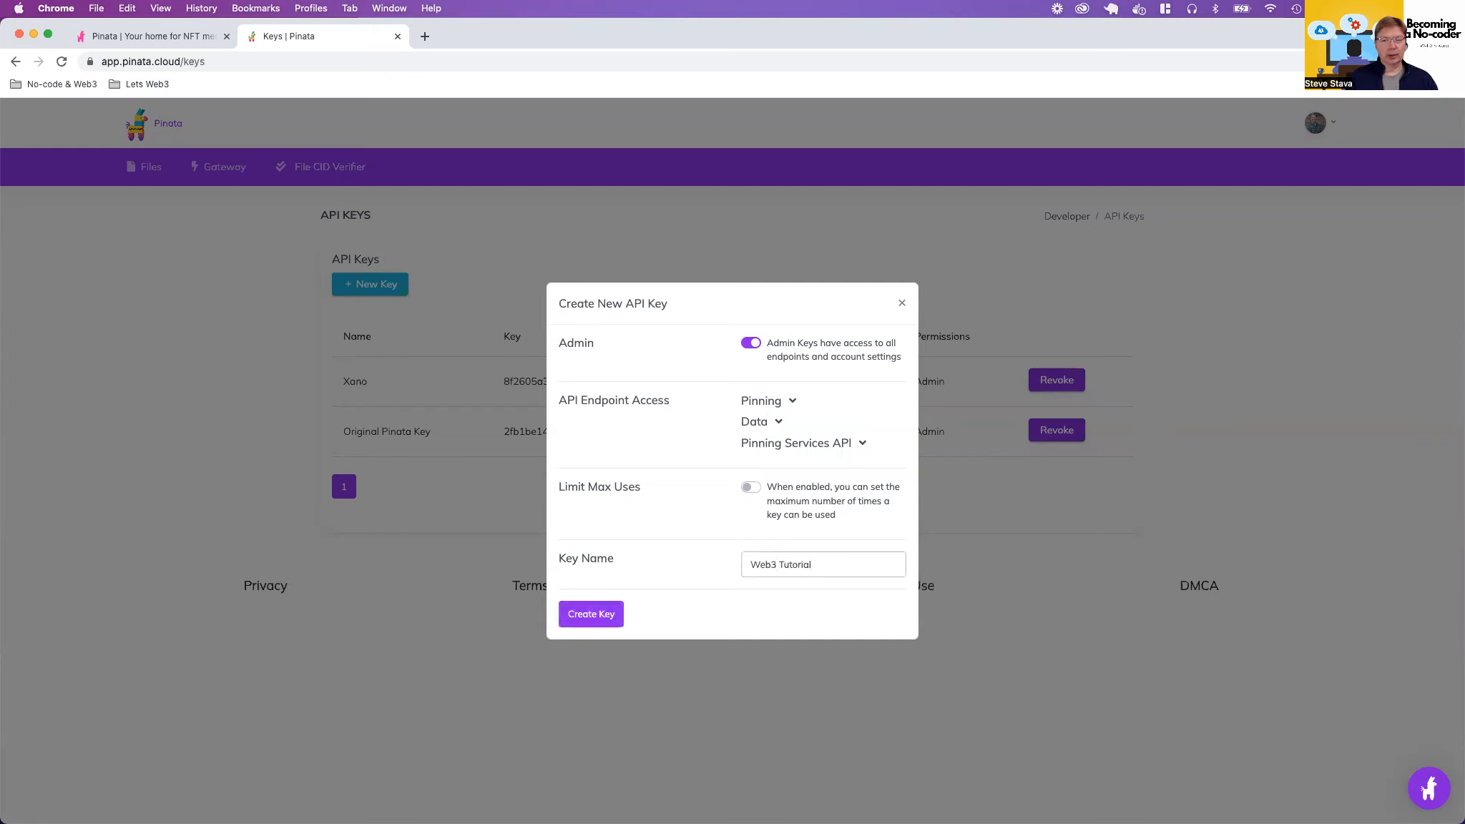
{"action": "left_click", "coordinate": [593, 614]}
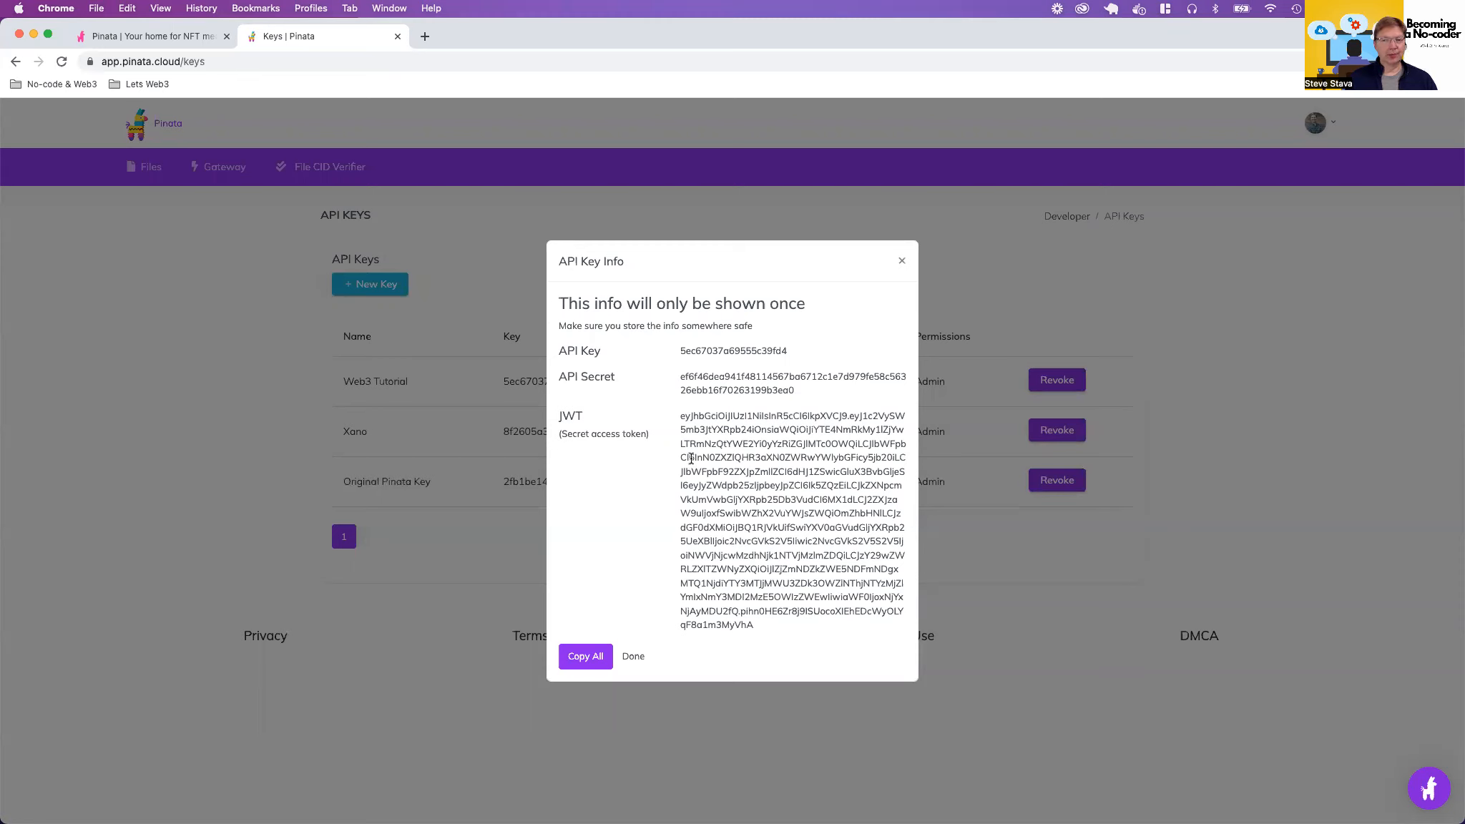
Copy all of the new API key's details, dismiss them and return to the file list.
{"action": "left_click", "coordinate": [583, 659]}
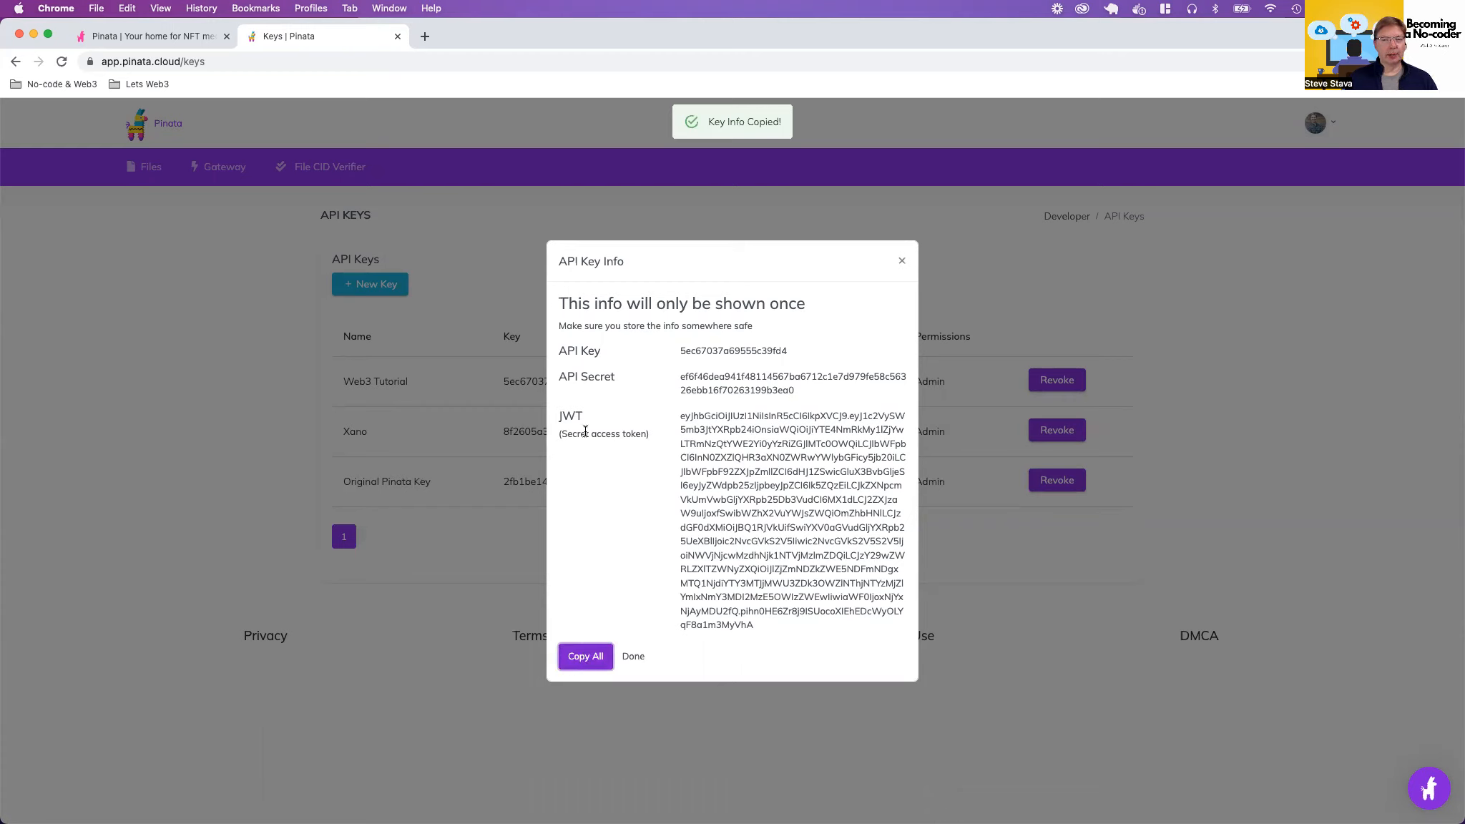
{"action": "key", "text": "super+Tab"}
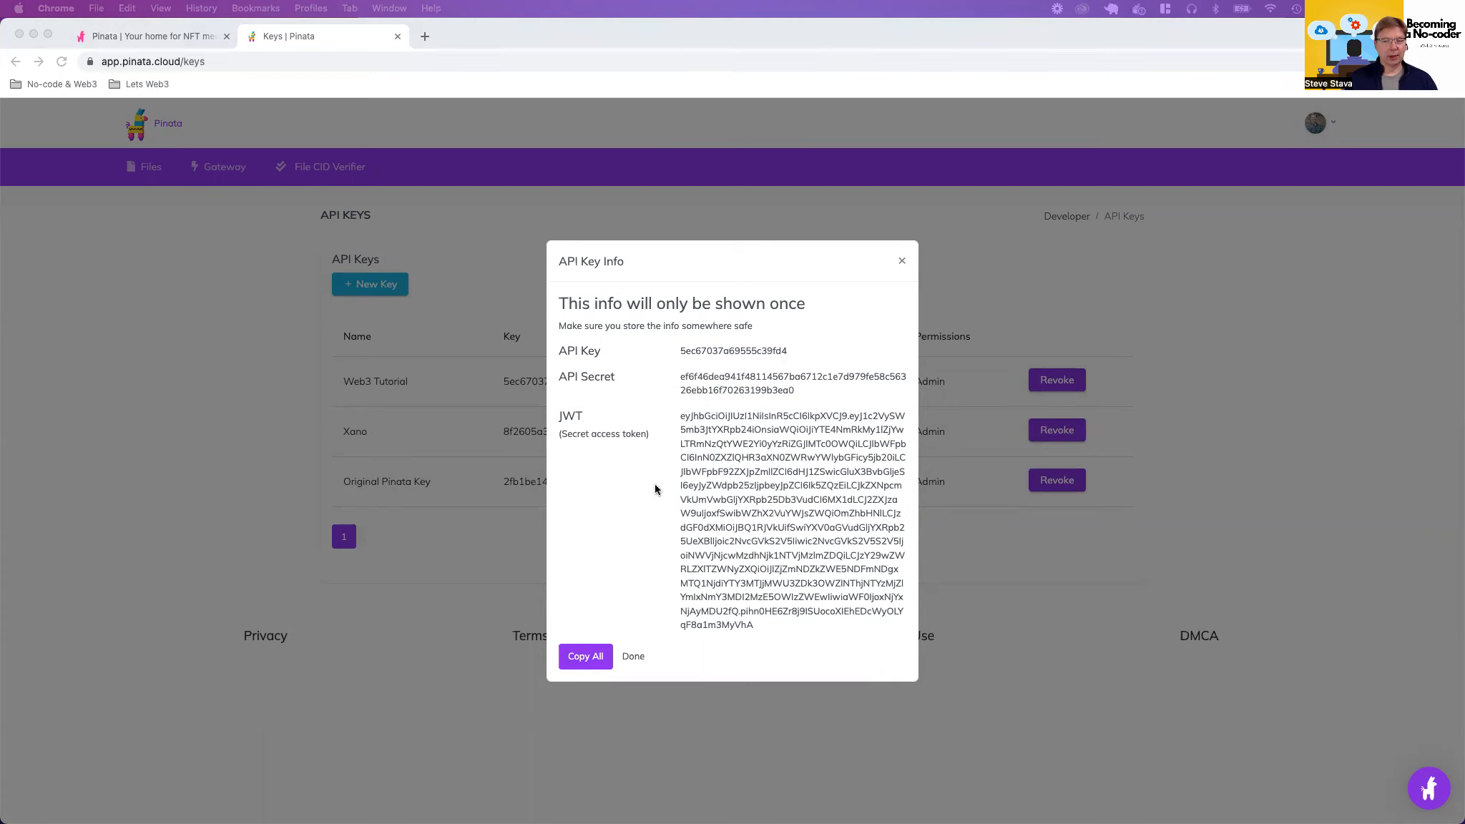
{"action": "left_click", "coordinate": [585, 657]}
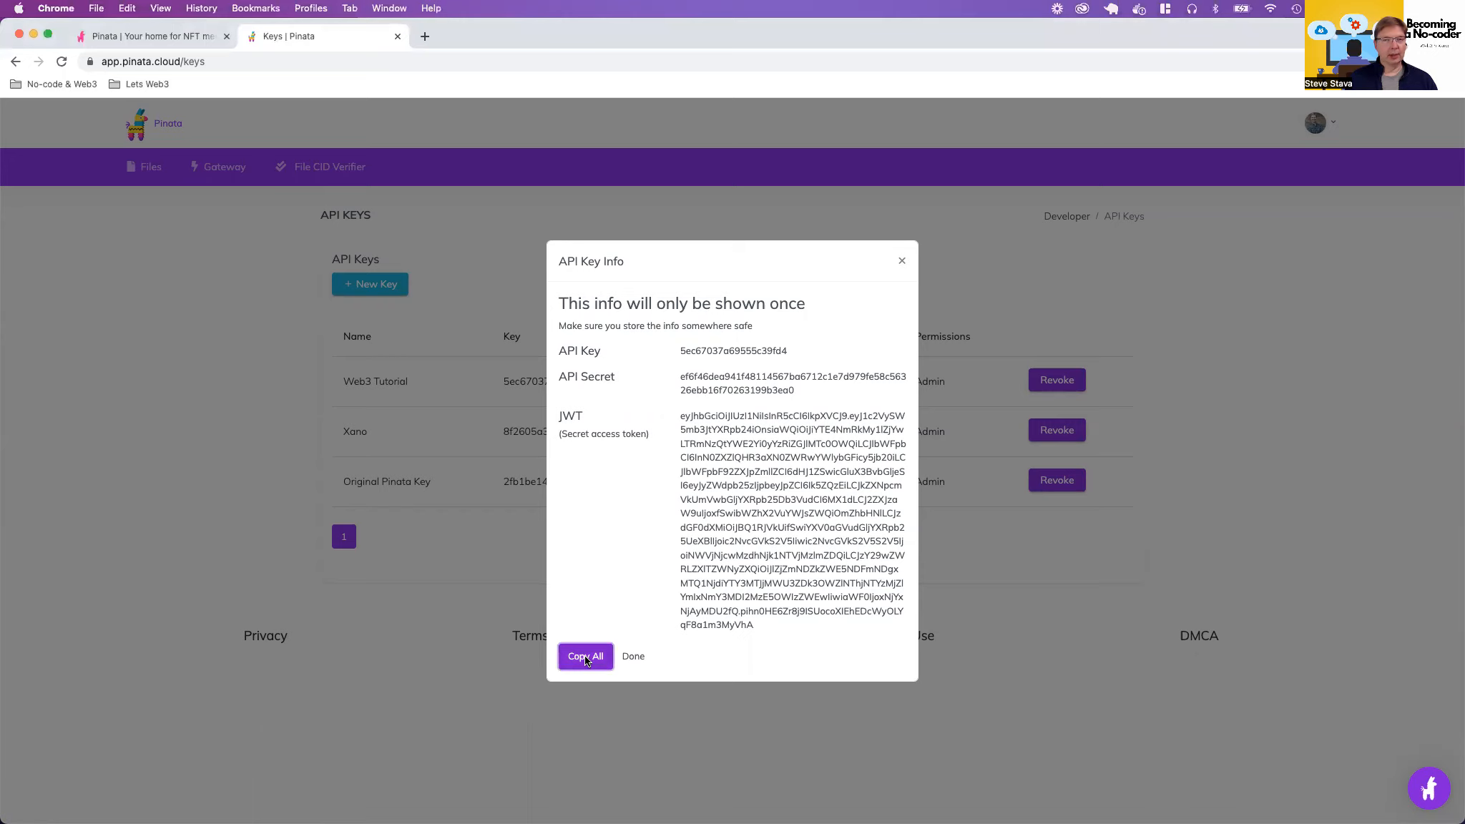
{"action": "left_click", "coordinate": [902, 260]}
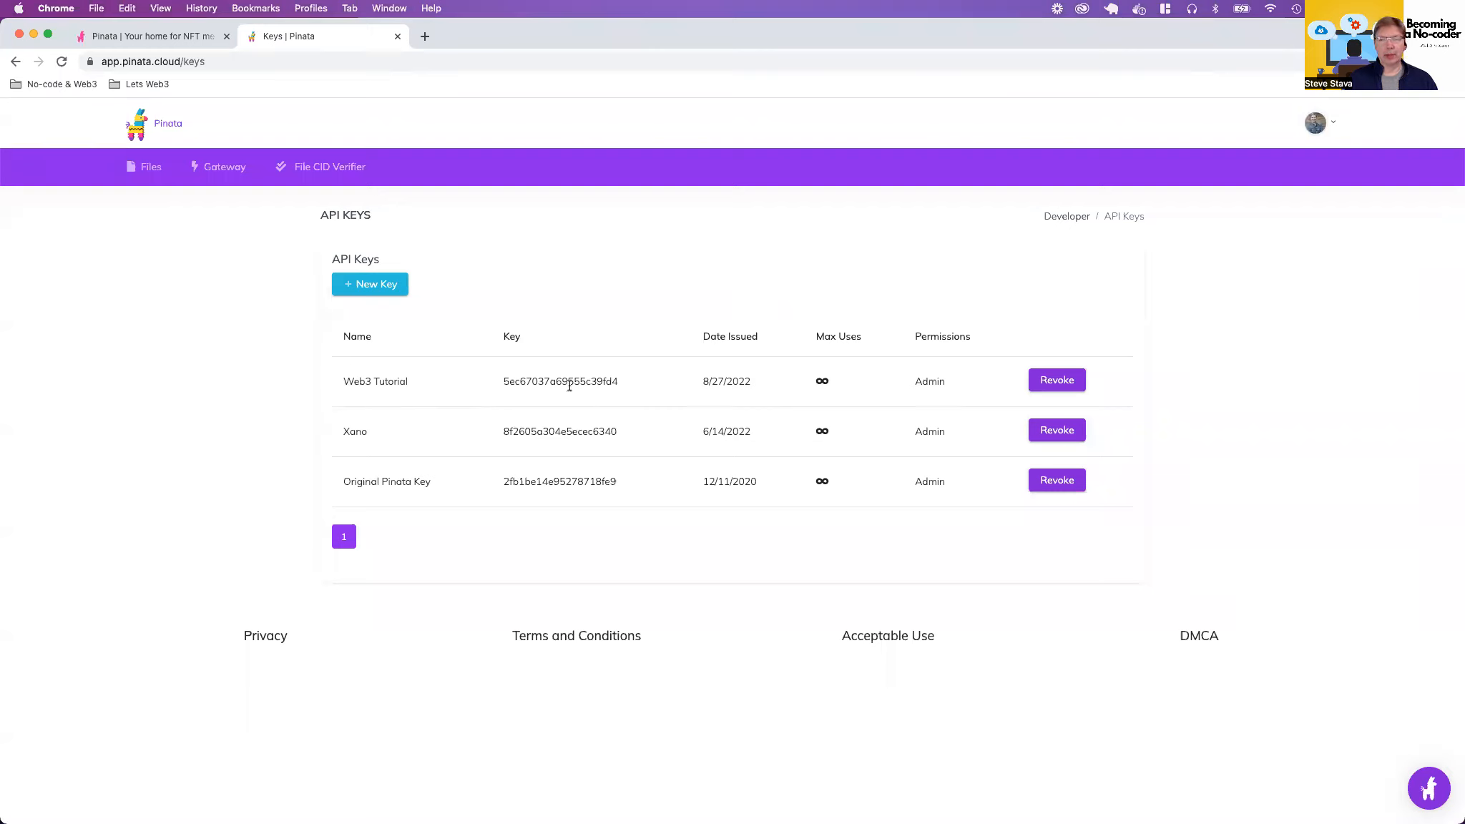
{"action": "left_click", "coordinate": [149, 167]}
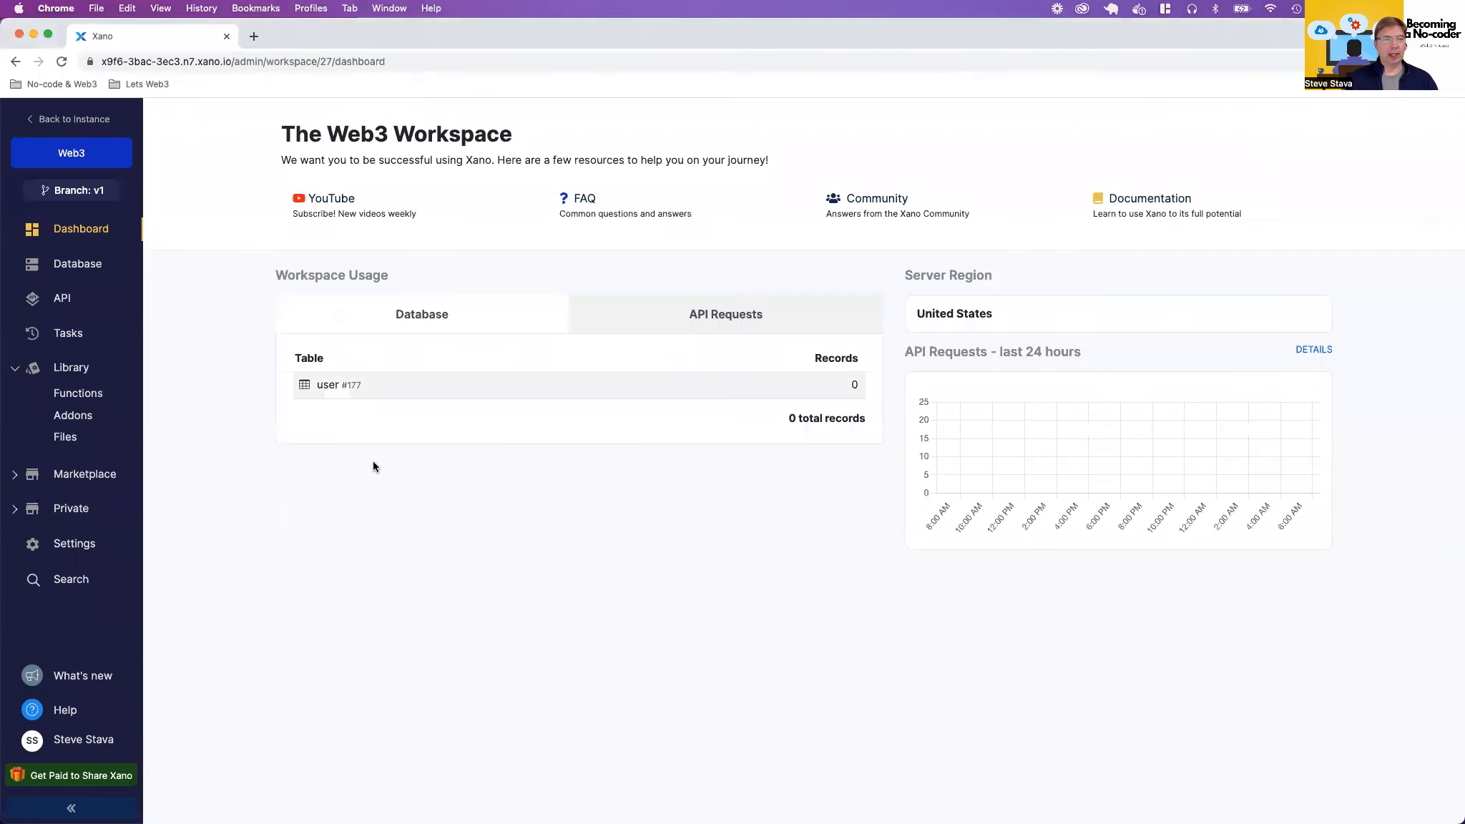
In Xano, open the Web3 workspace's environment variables and add a variable named pinata_api_key.
{"action": "left_click", "coordinate": [72, 545]}
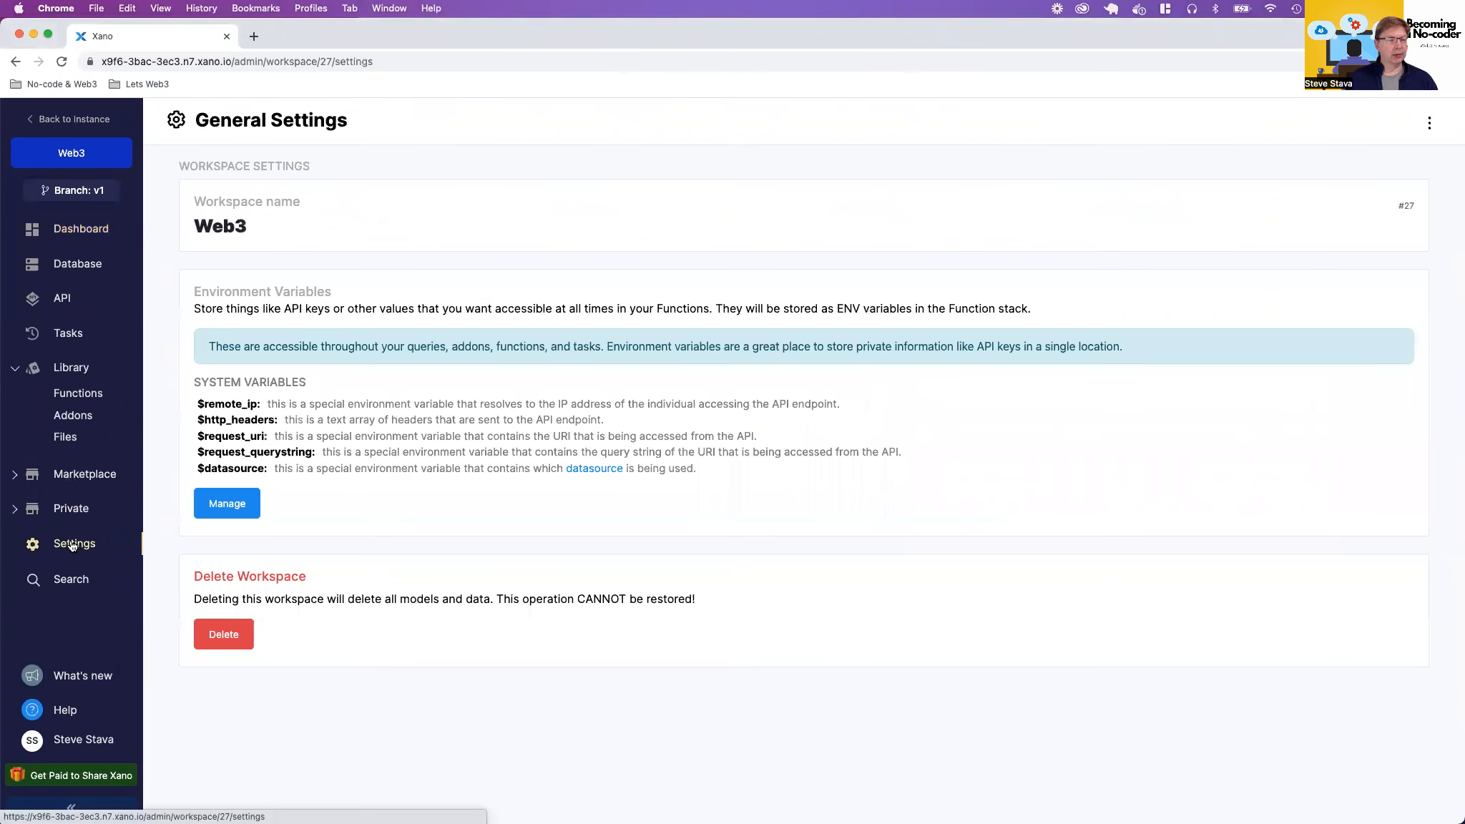
{"action": "left_click", "coordinate": [230, 509]}
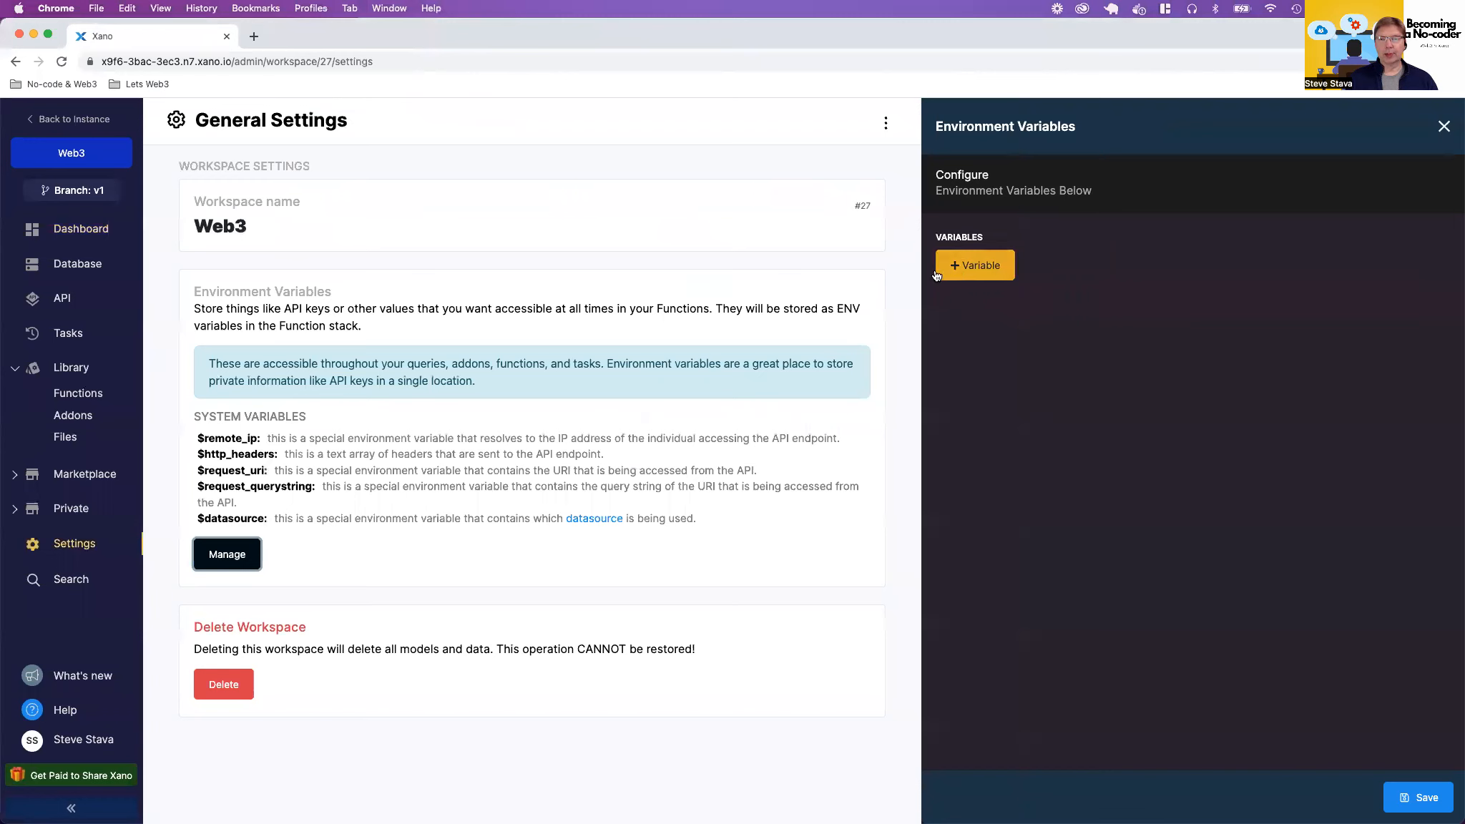
{"action": "left_click", "coordinate": [978, 266]}
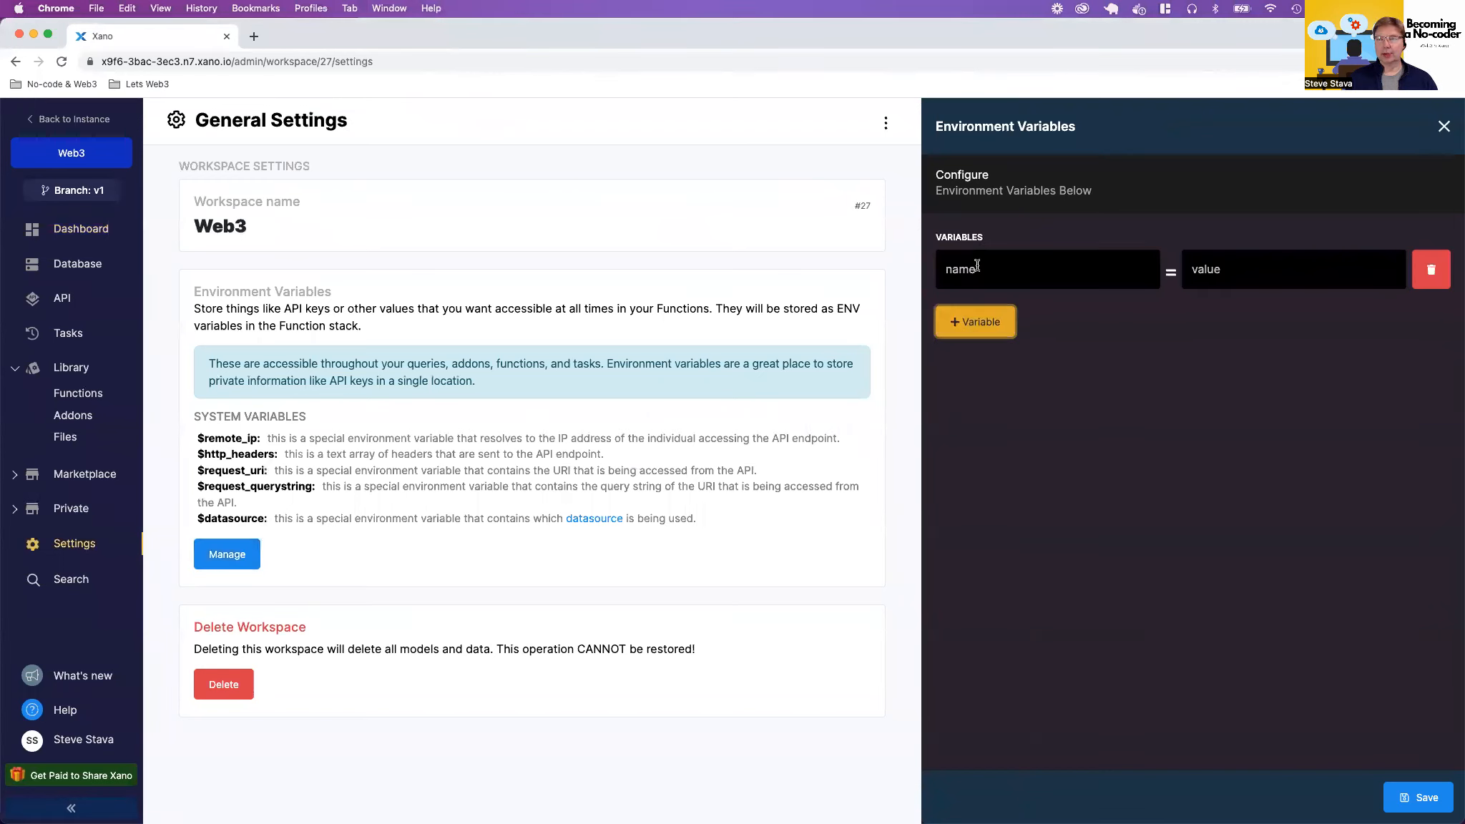
{"action": "left_click", "coordinate": [991, 271]}
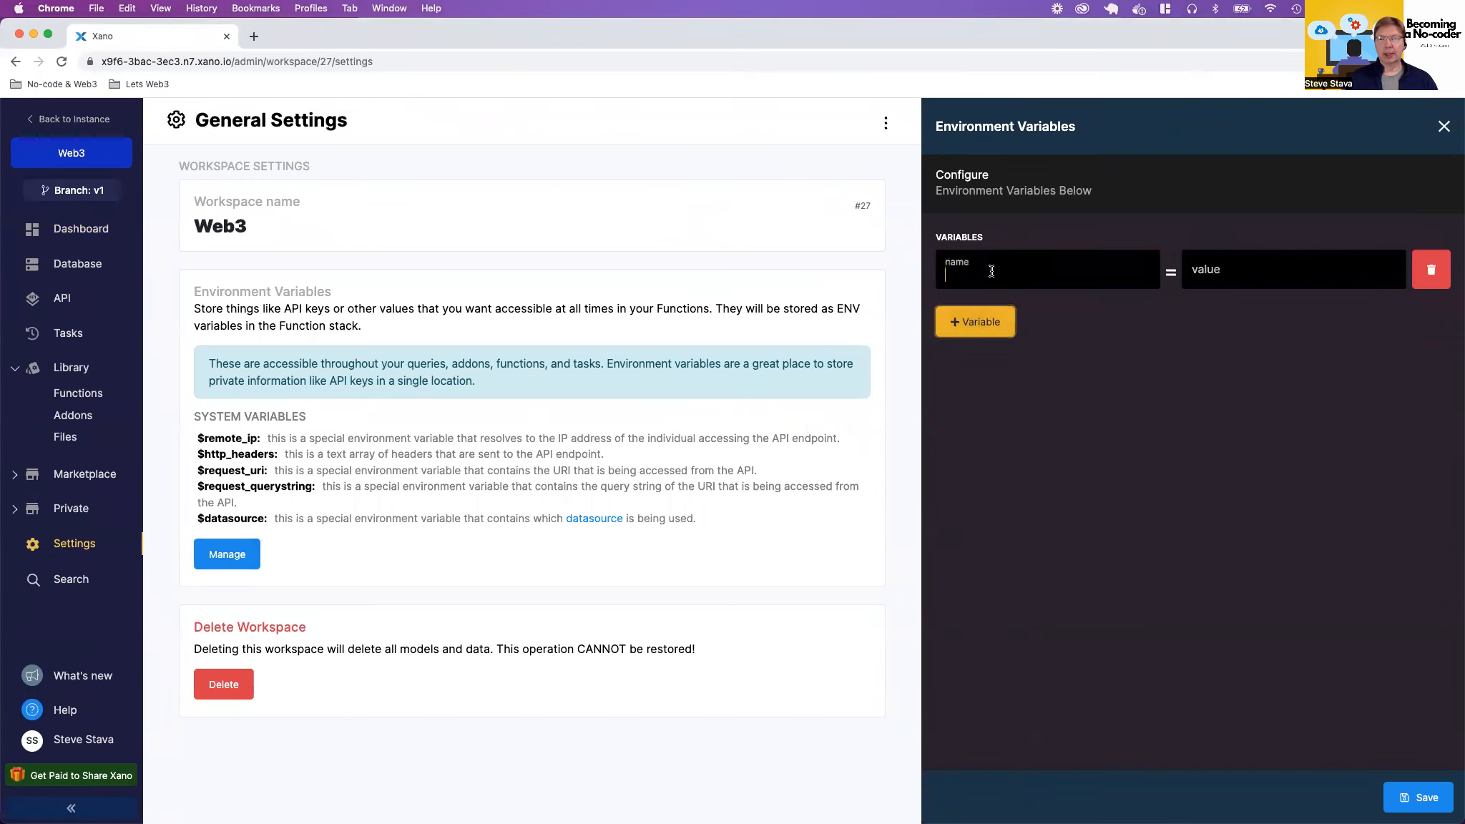
{"action": "type", "text": "pinat"}
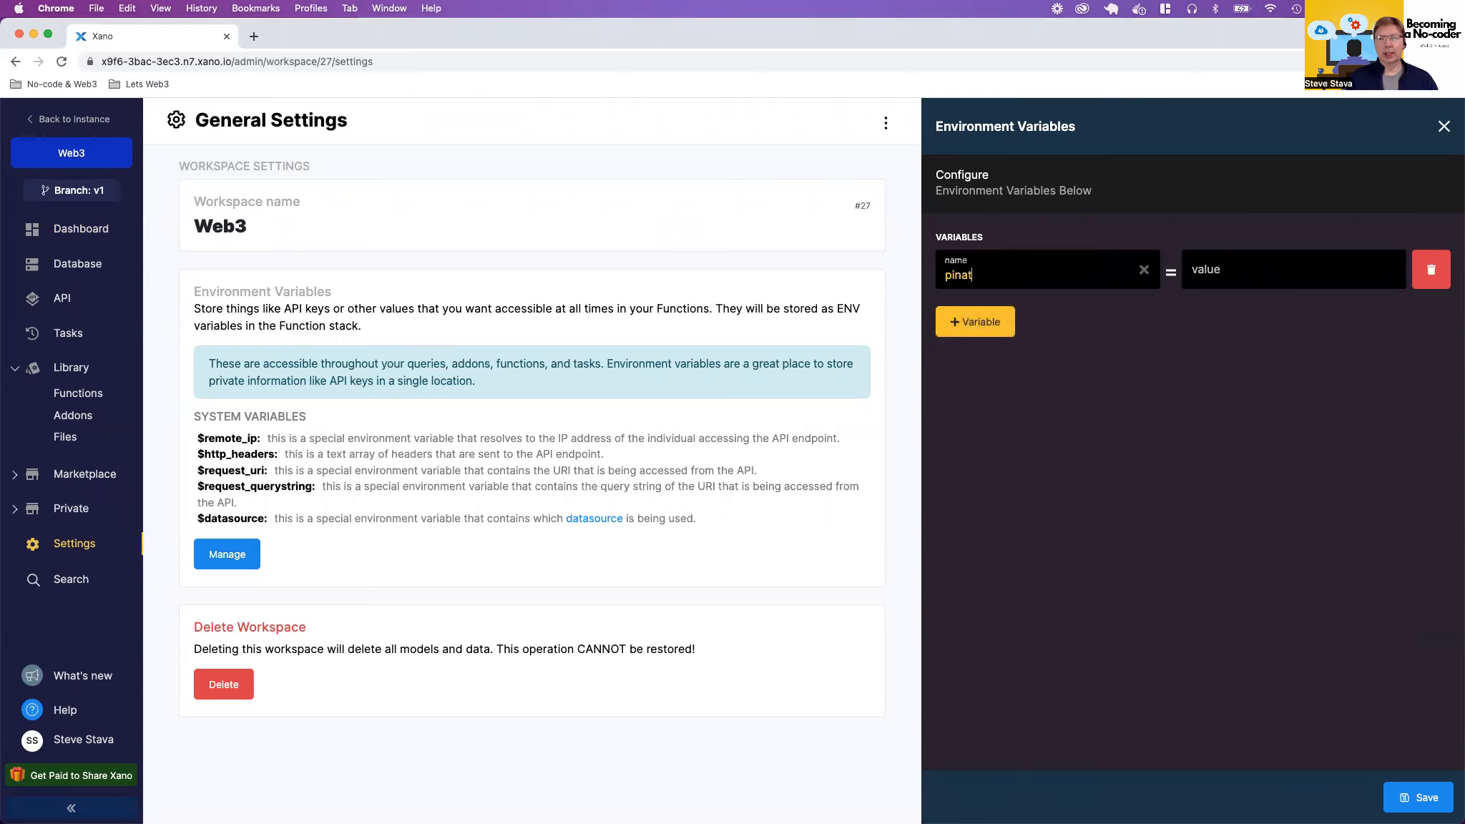
{"action": "type", "text": "a_api_key"}
Add two more environment variables named pinata_secret and pinata_jwt.
{"action": "left_click", "coordinate": [983, 320]}
{"action": "left_click", "coordinate": [983, 320]}
{"action": "type", "text": "pi"}
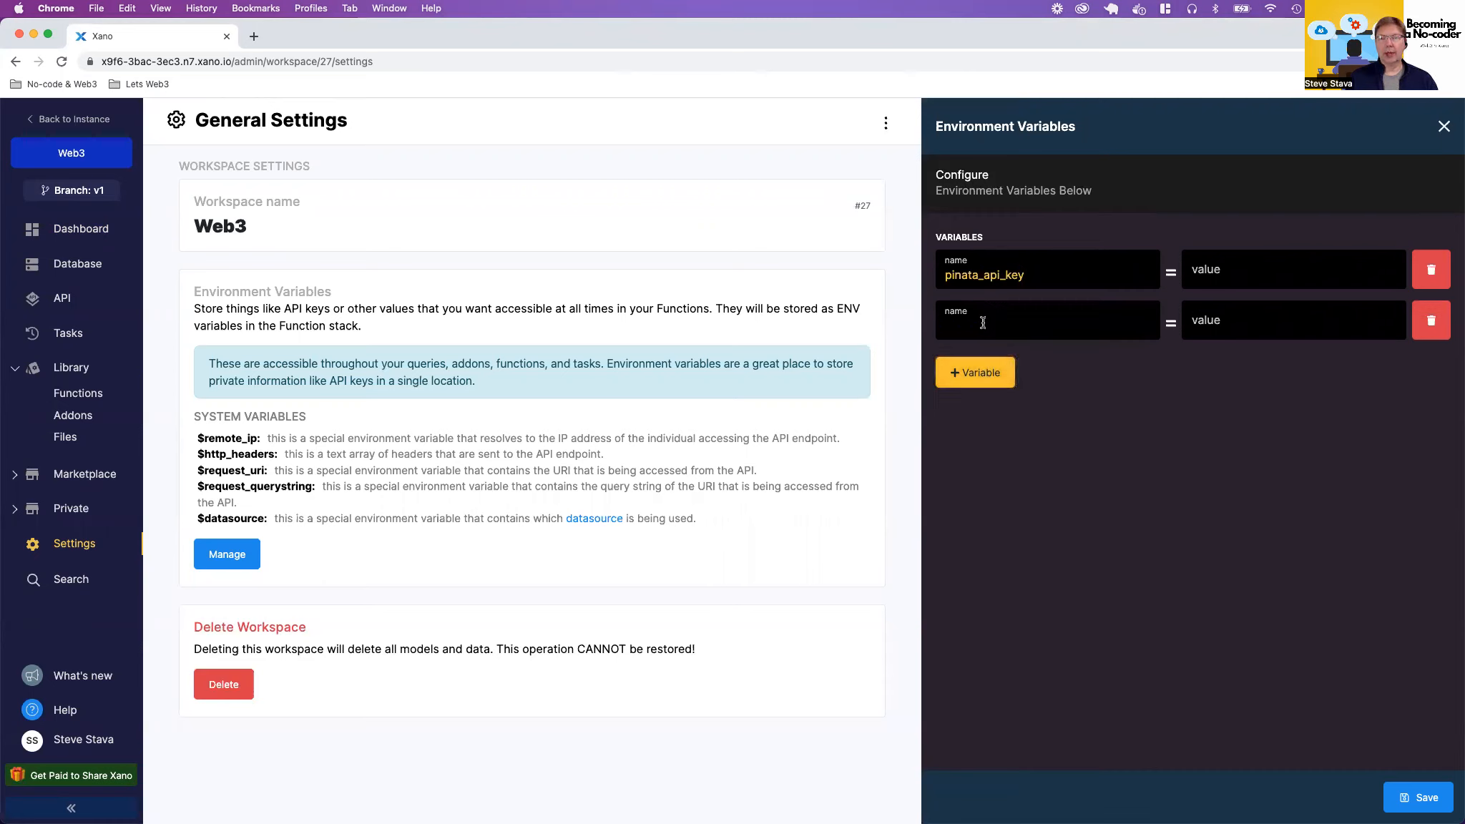
{"action": "type", "text": "nata_secret"}
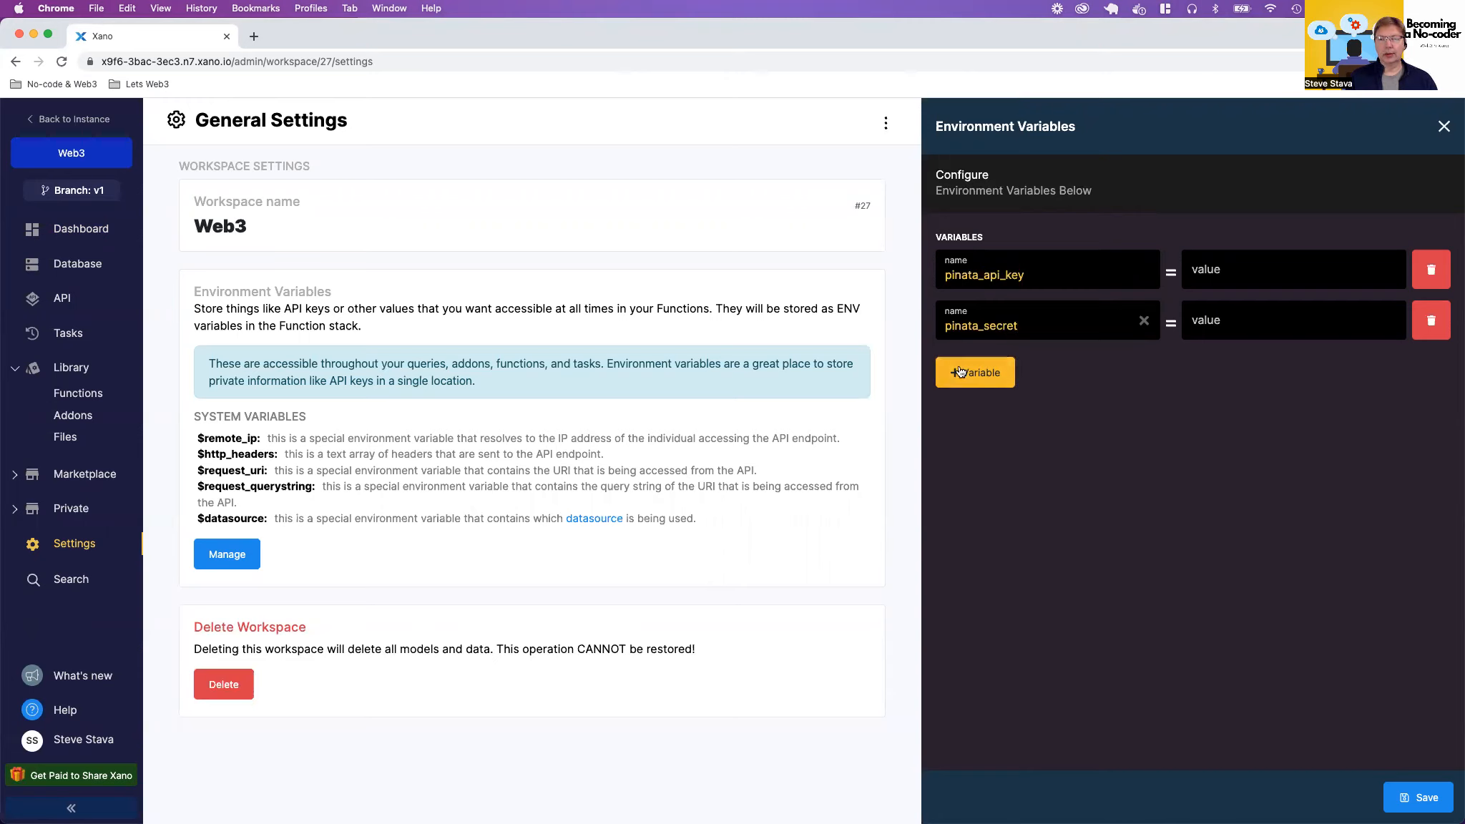
{"action": "left_click", "coordinate": [961, 372]}
{"action": "type", "text": "pinata"}
{"action": "type", "text": "_jst"}
{"action": "key", "text": "BackSpace"}
{"action": "type", "text": "wt"}
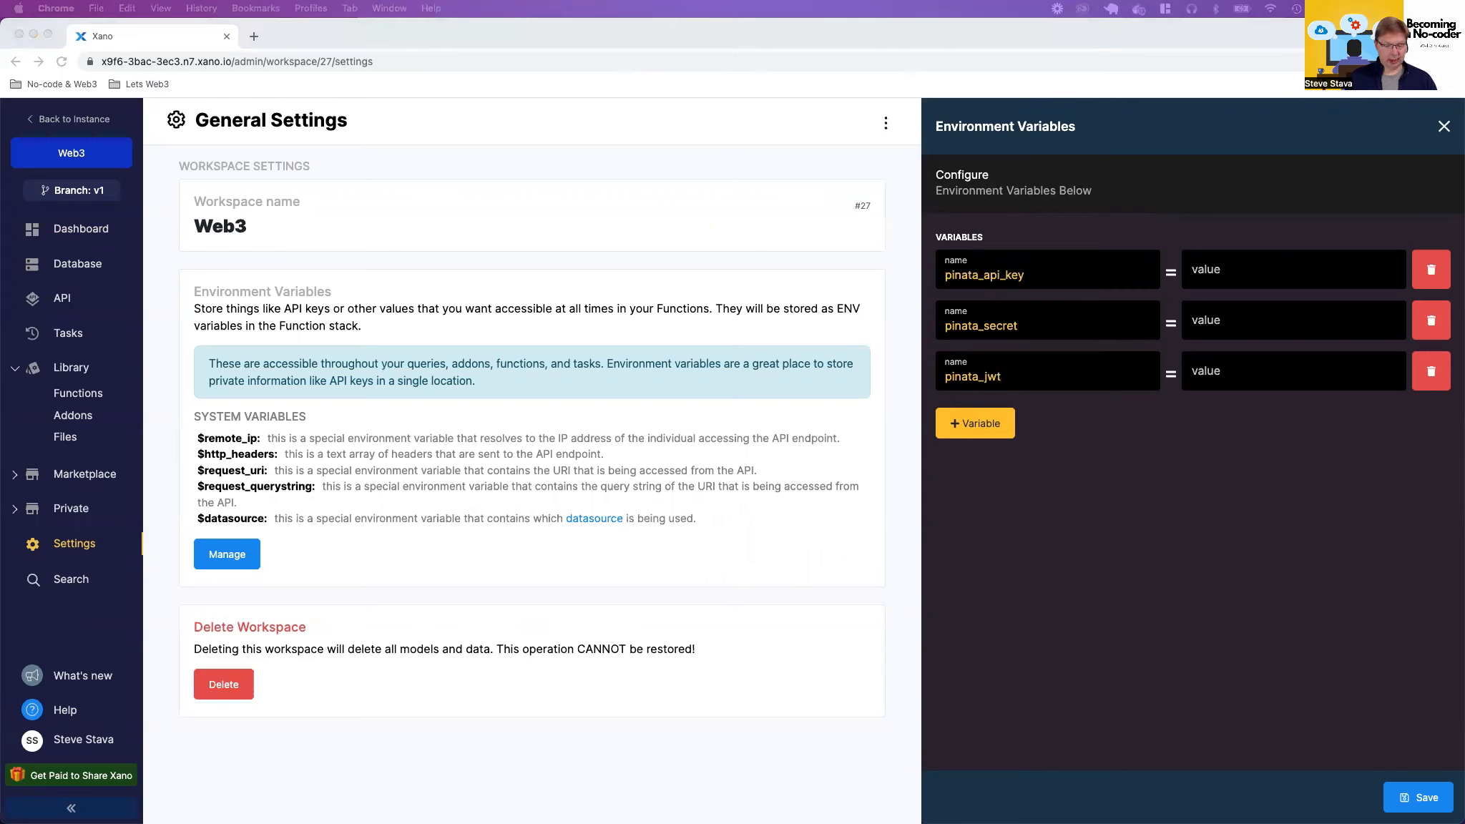
Paste the Pinata API key as the value of pinata_api_key and the API secret as the value of pinata_secret.
{"action": "left_click", "coordinate": [1228, 266]}
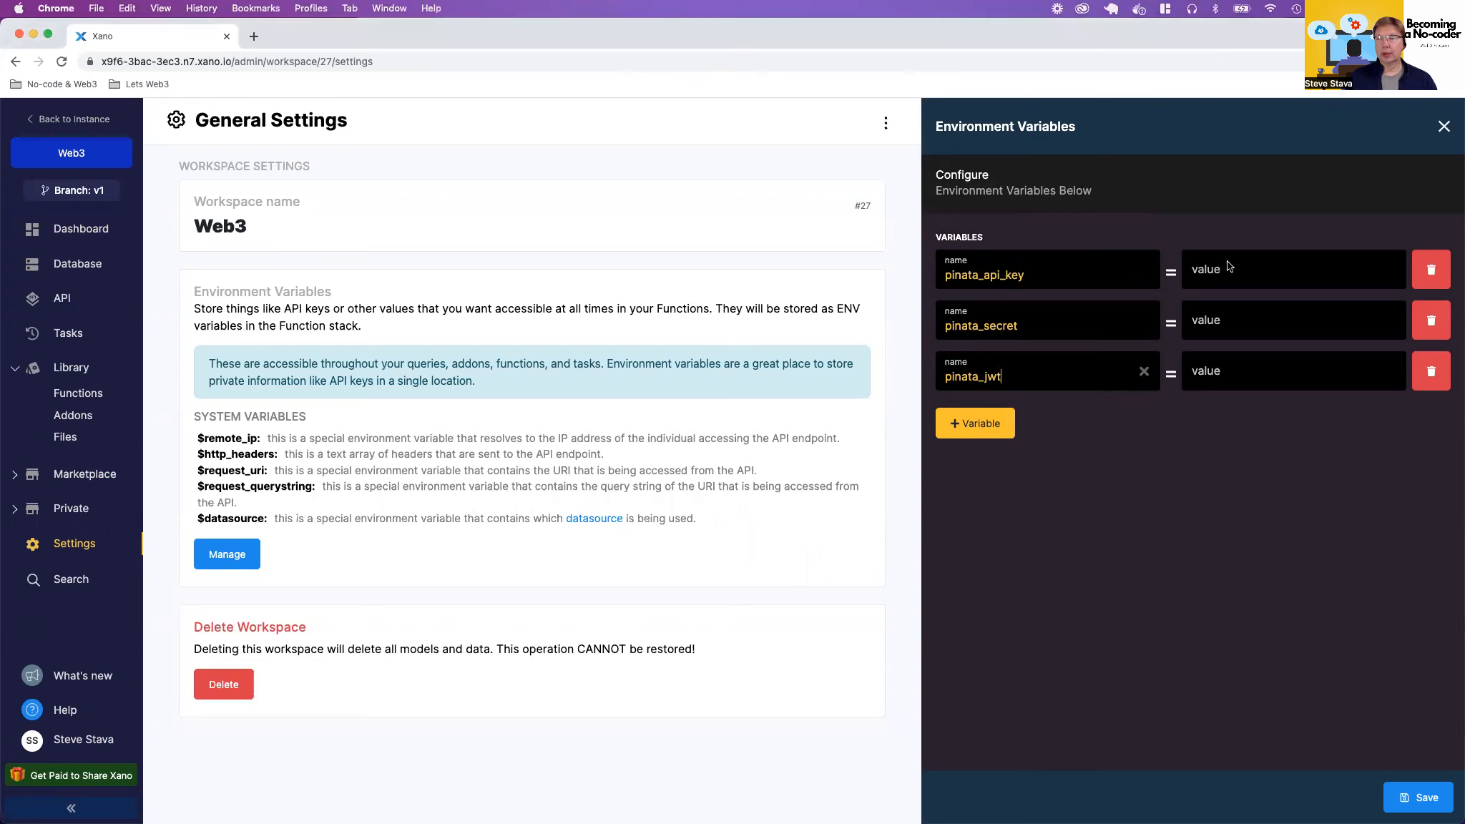
{"action": "left_click", "coordinate": [1231, 270]}
{"action": "key", "text": "super+v"}
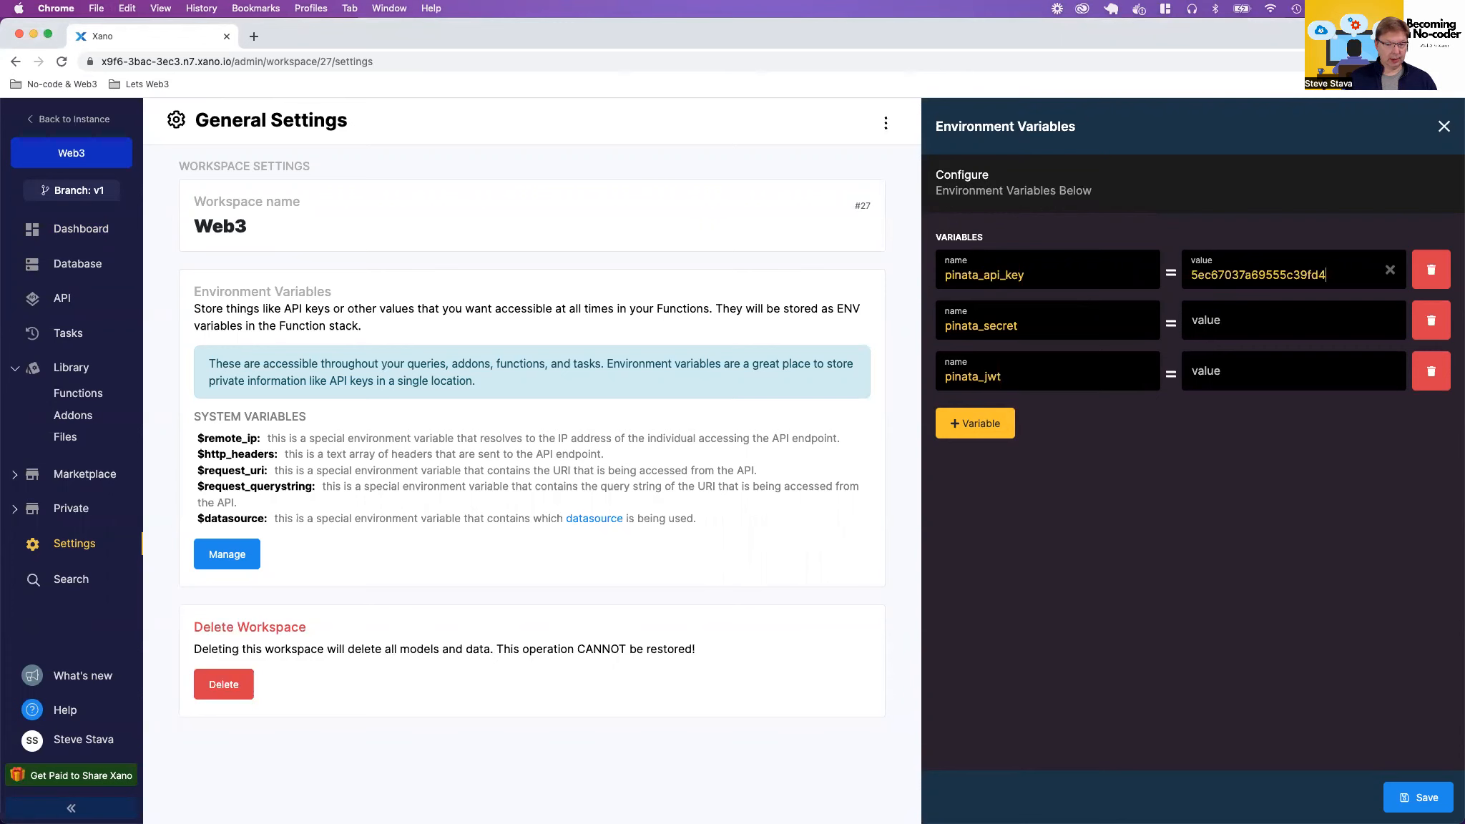
{"action": "key", "text": "super+Tab"}
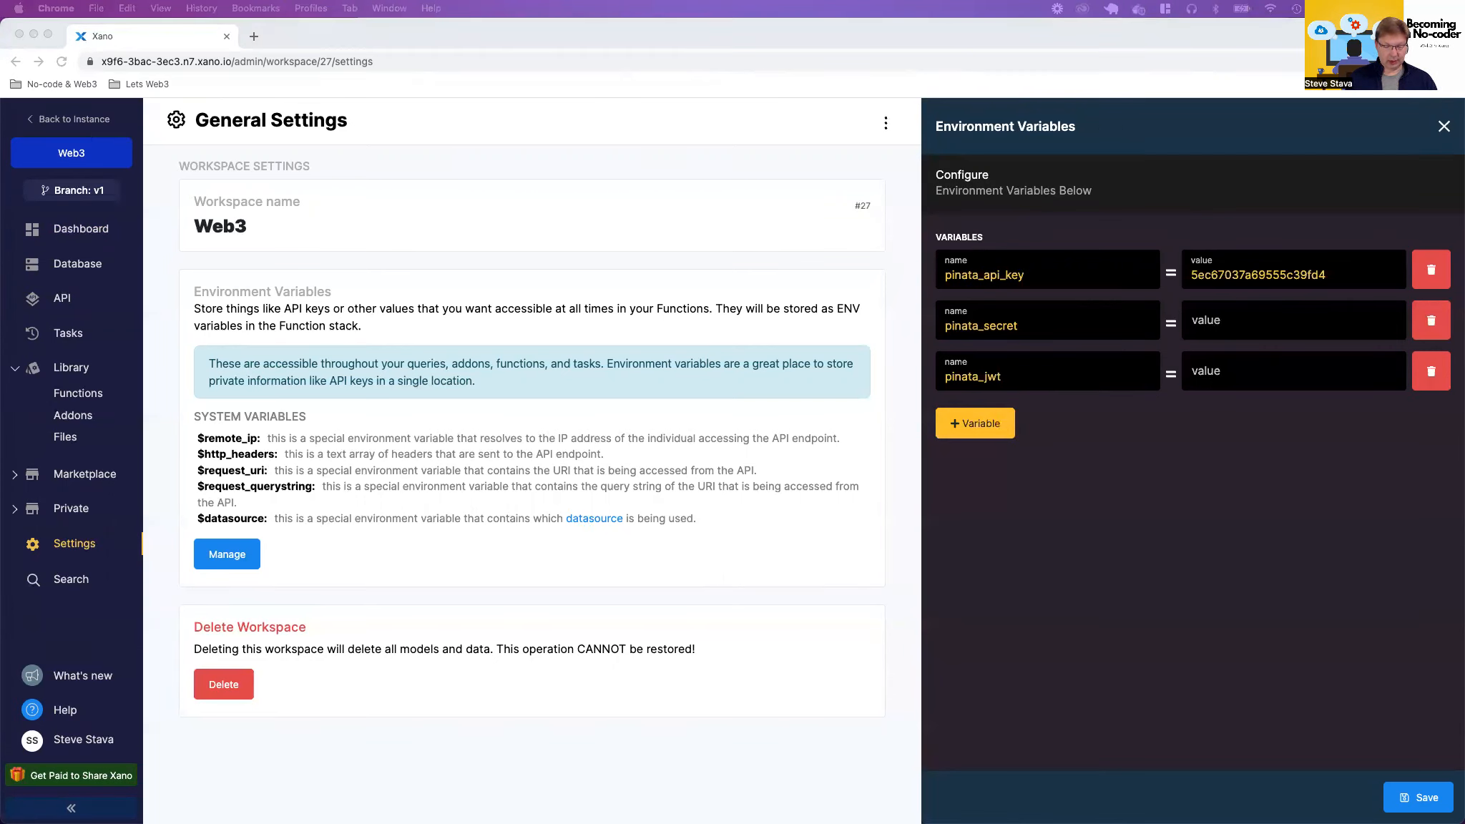
{"action": "left_click", "coordinate": [1243, 324]}
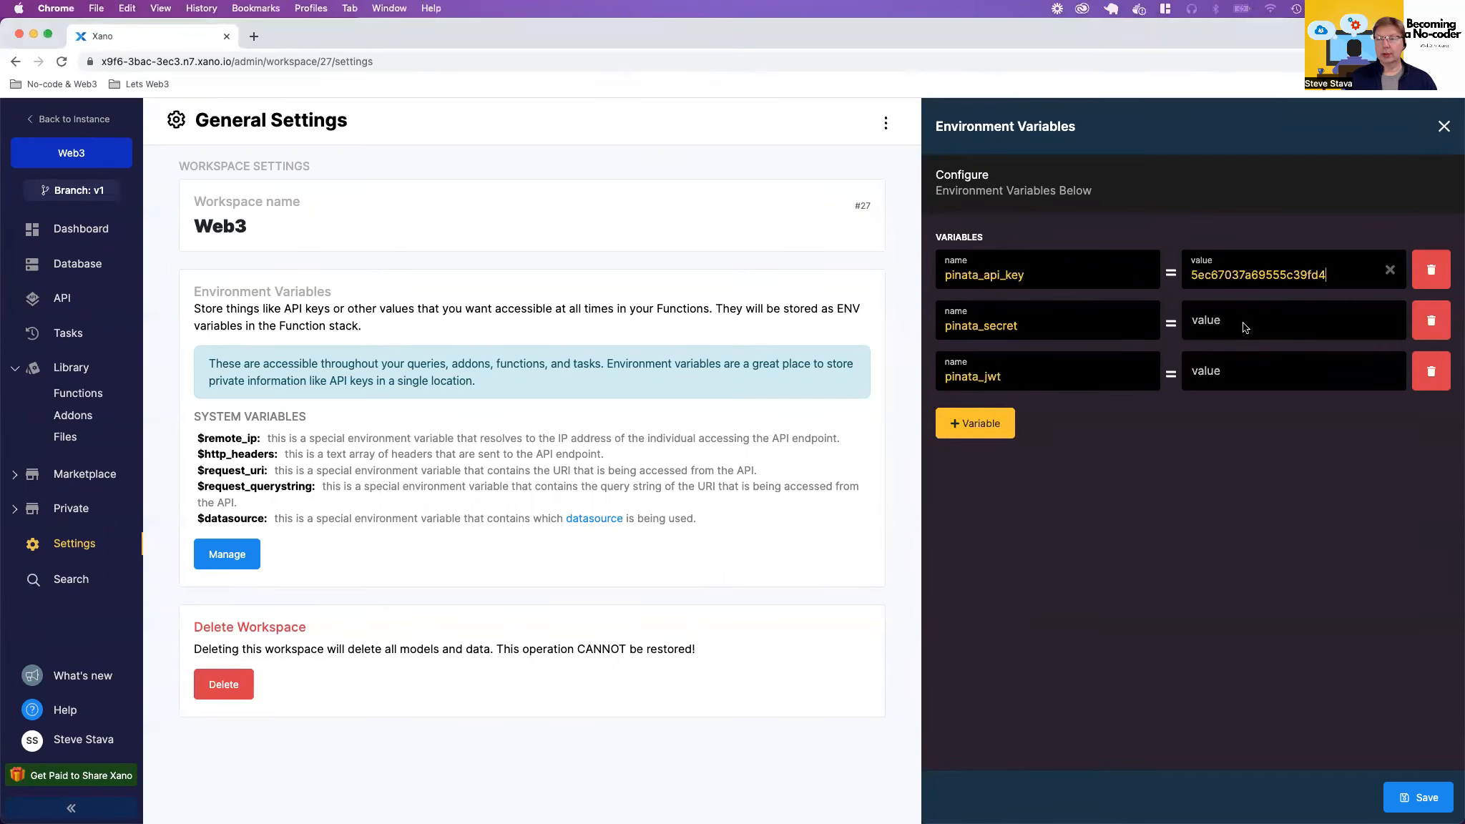
{"action": "left_click", "coordinate": [1244, 324]}
{"action": "key", "text": "super+v"}
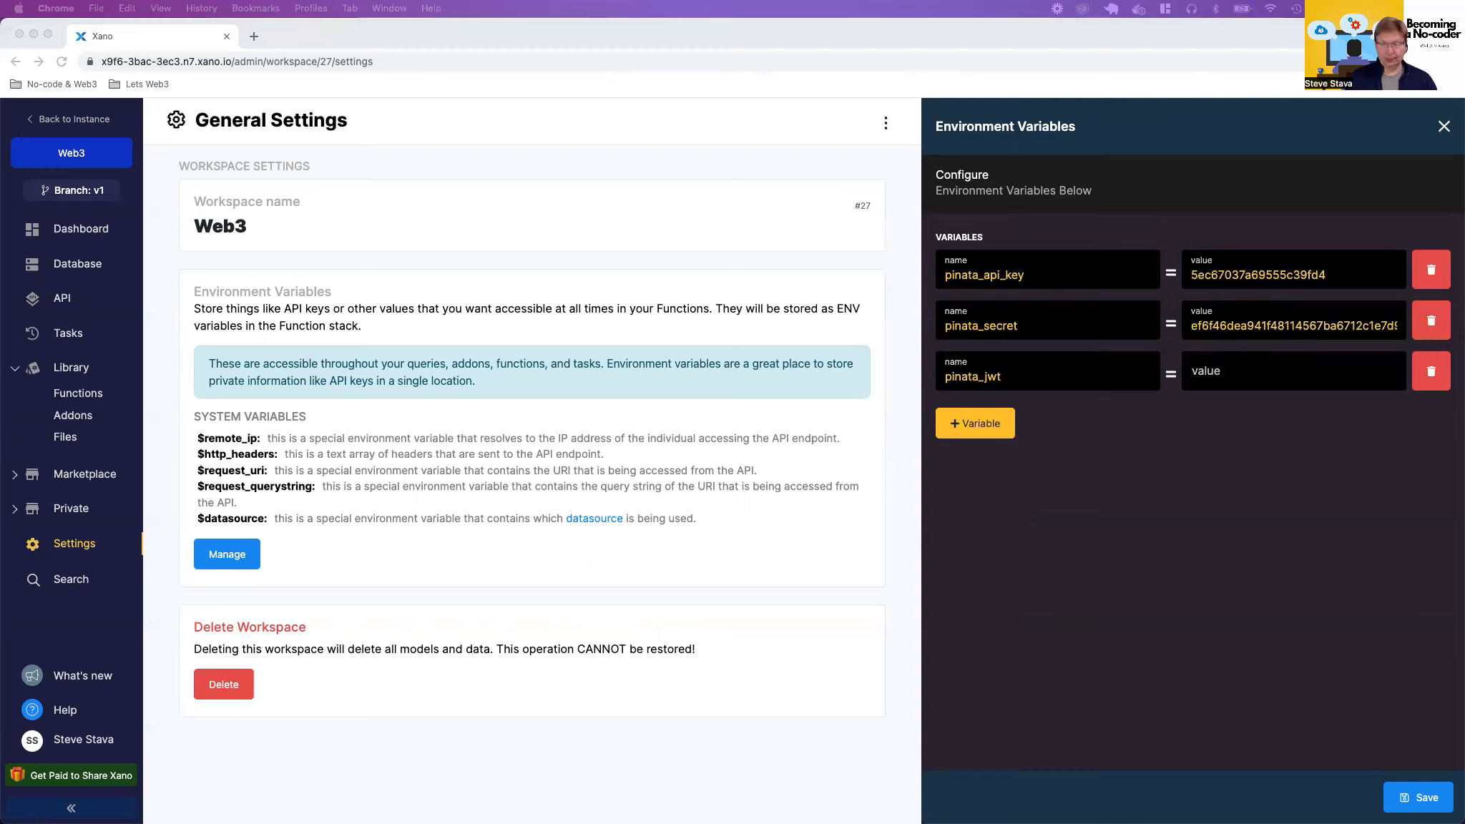
Paste the Pinata JWT as the value of pinata_jwt without its "JWT:" prefix and save the environment variables.
{"action": "left_click", "coordinate": [1237, 366]}
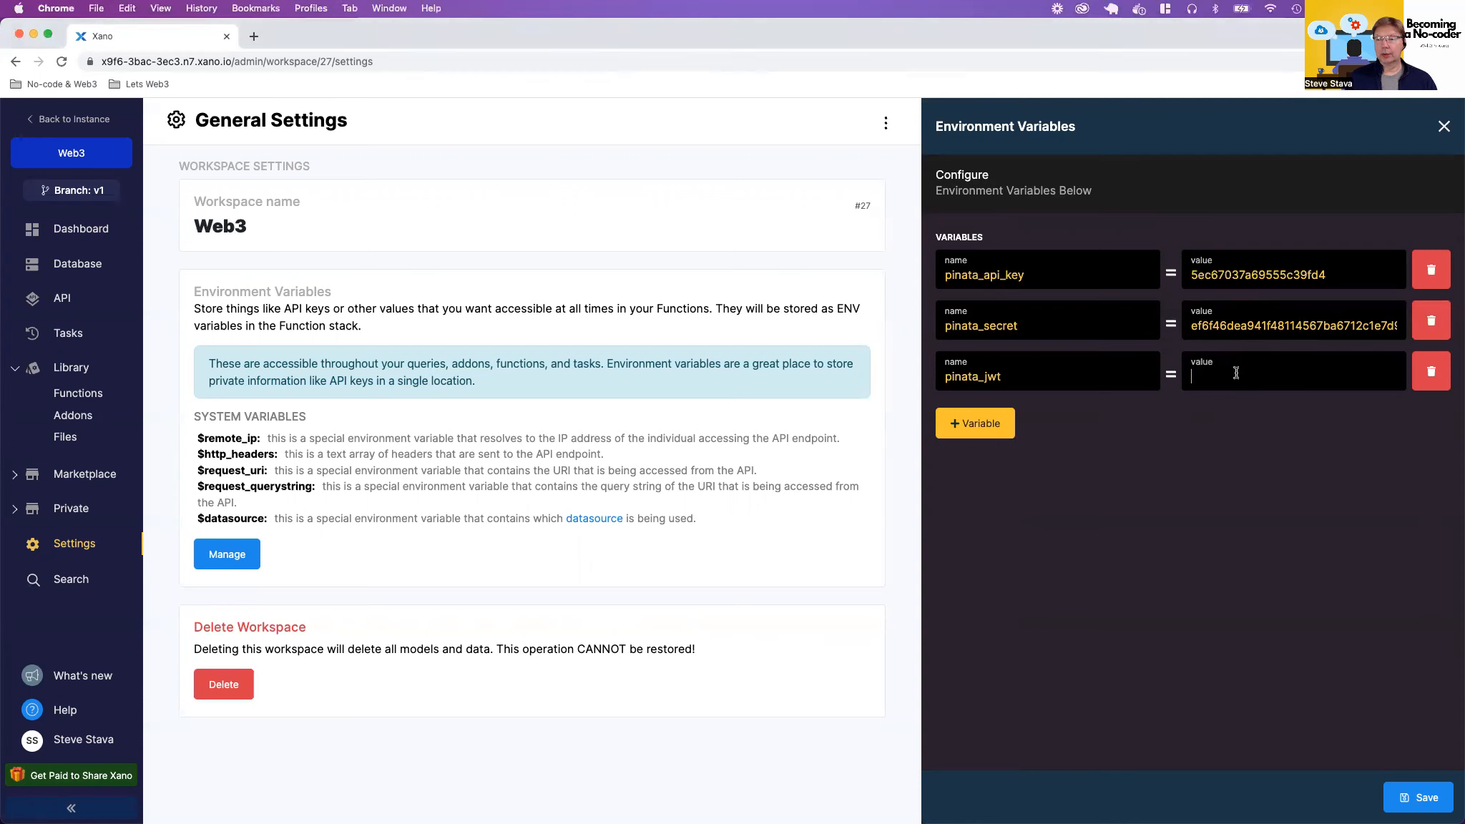
{"action": "key", "text": "super+v"}
{"action": "key", "text": "super+Left"}
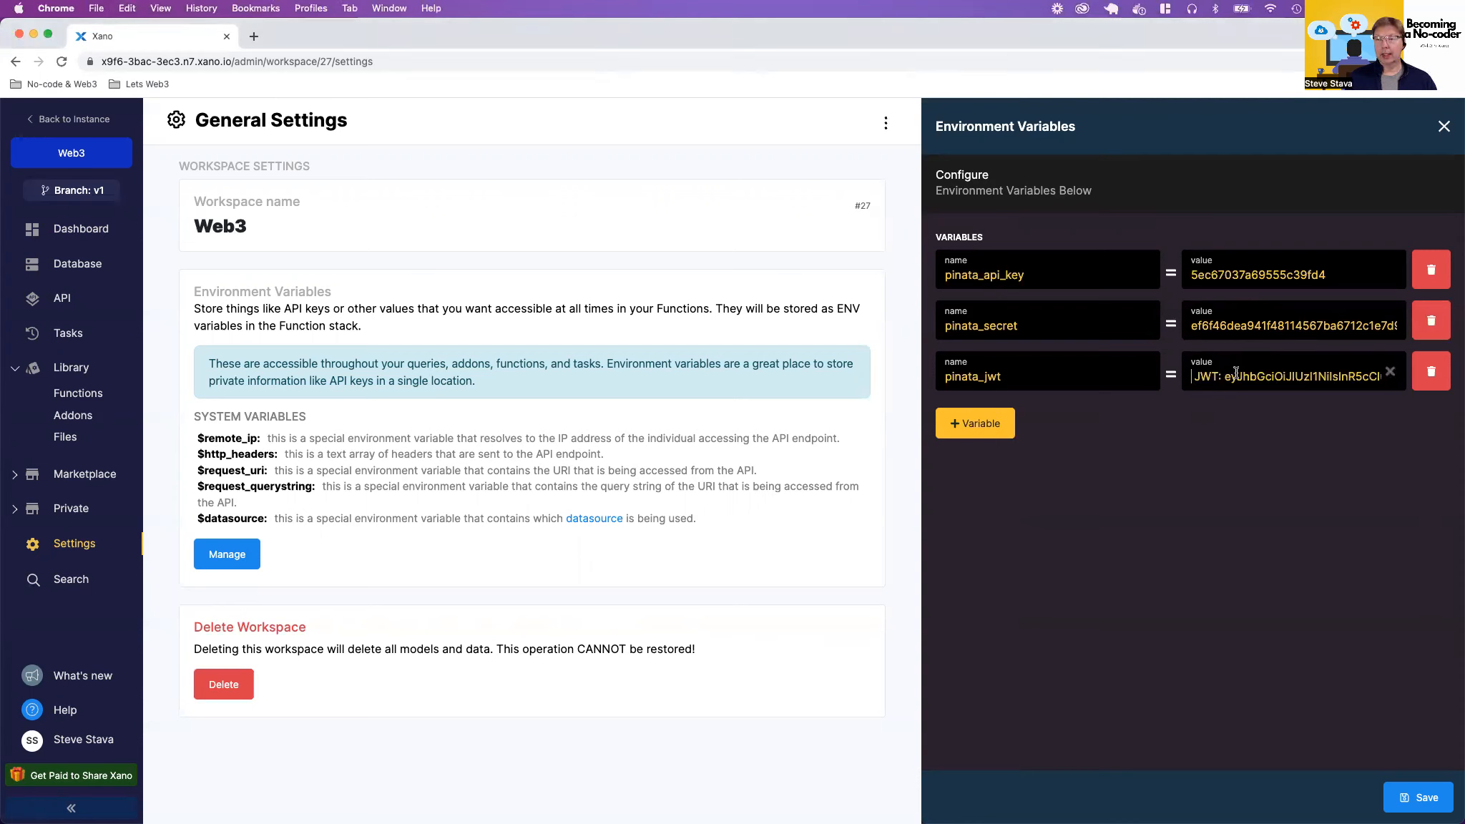
{"action": "key", "text": "shift+Right"}
{"action": "key", "text": "shift+Right"}
{"action": "key", "text": "shift+Right"}
{"action": "key", "text": "shift+Right"}
{"action": "key", "text": "shift+Right"}
{"action": "key", "text": "BackSpace"}
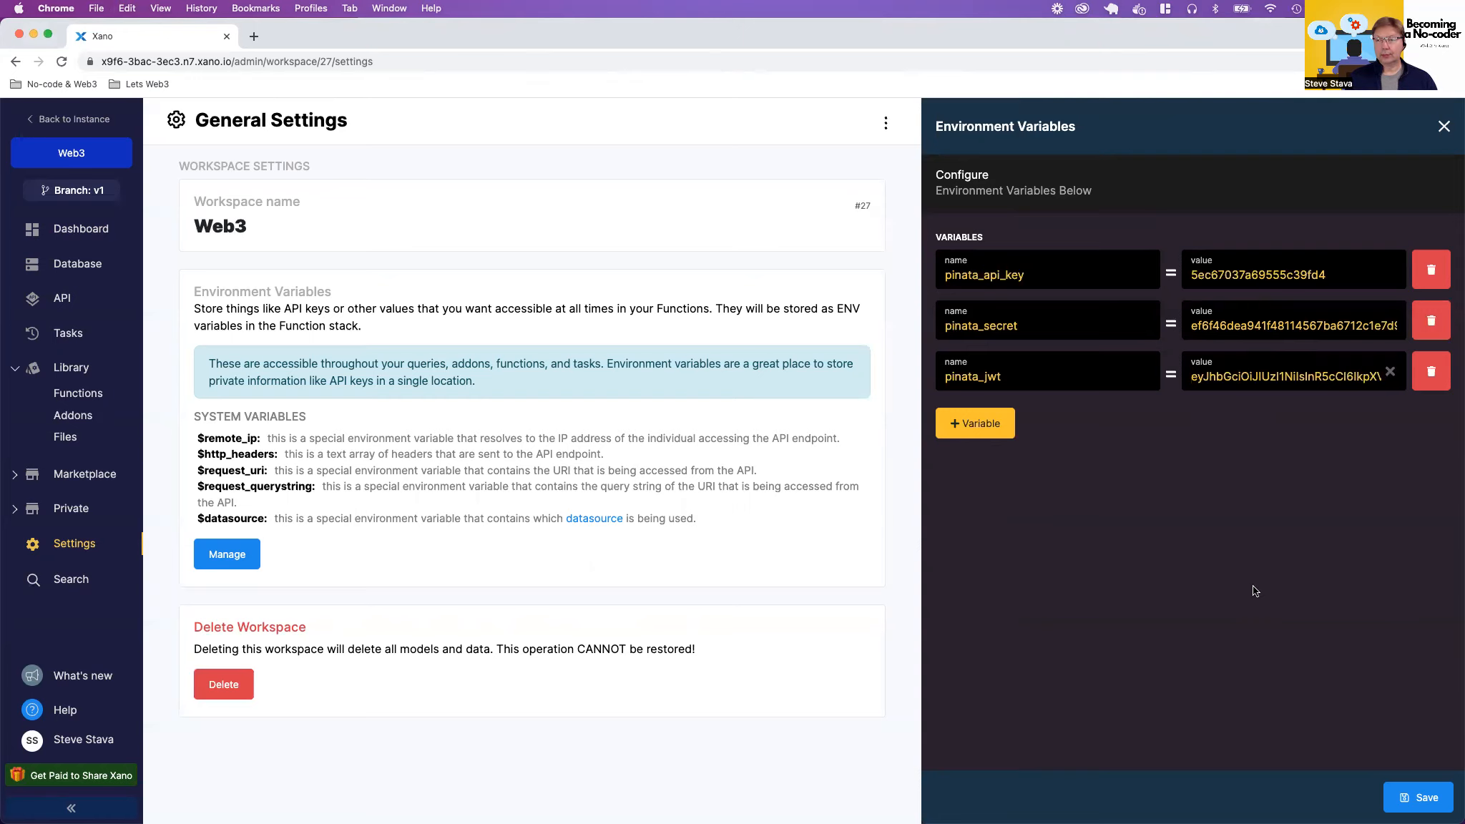
{"action": "left_click", "coordinate": [1406, 795]}
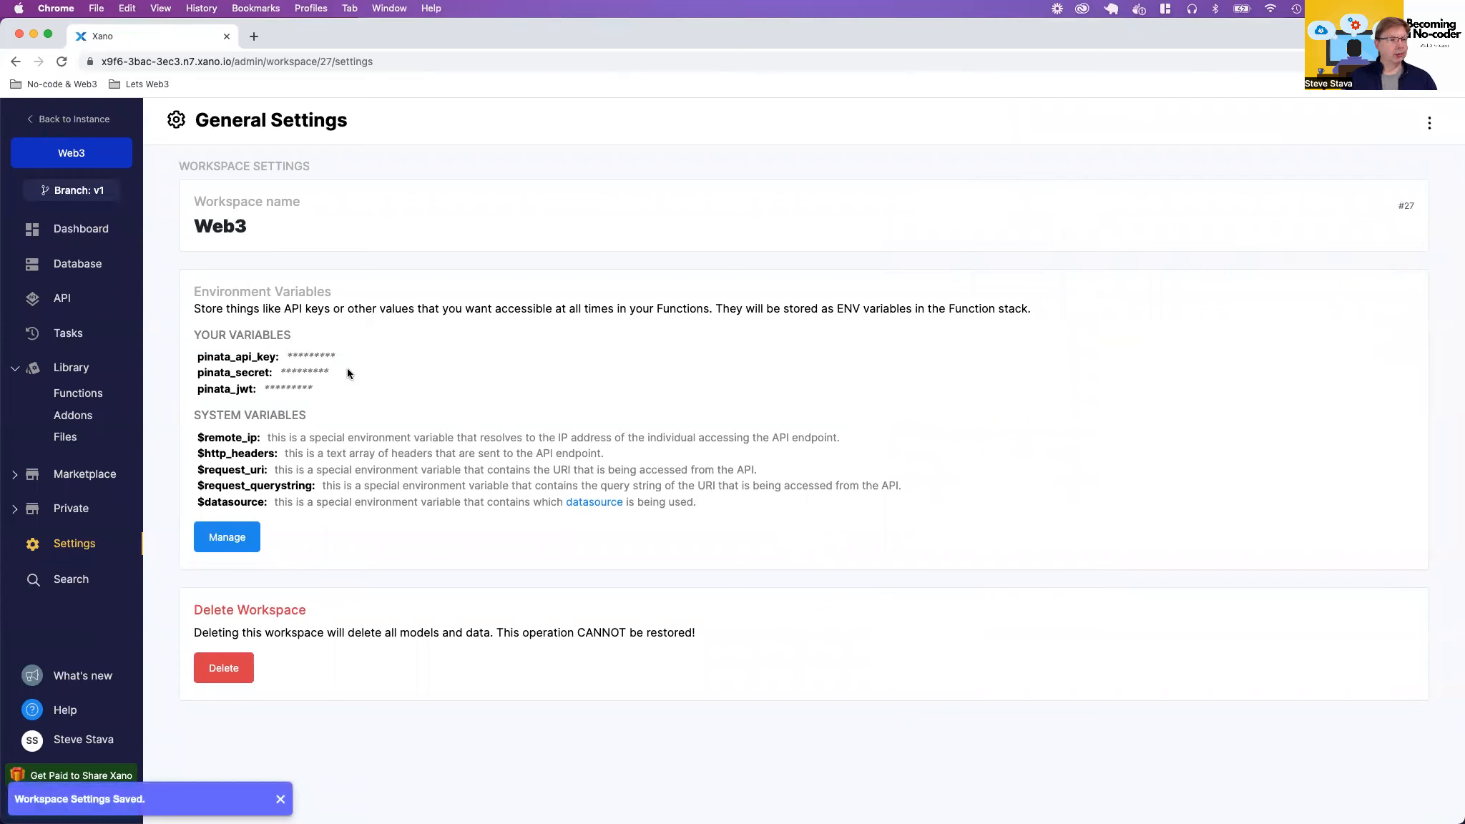
Delete the Pinata API group through its settings, entering "pinata" to confirm the removal.
{"action": "left_click", "coordinate": [69, 299]}
{"action": "left_click", "coordinate": [374, 449]}
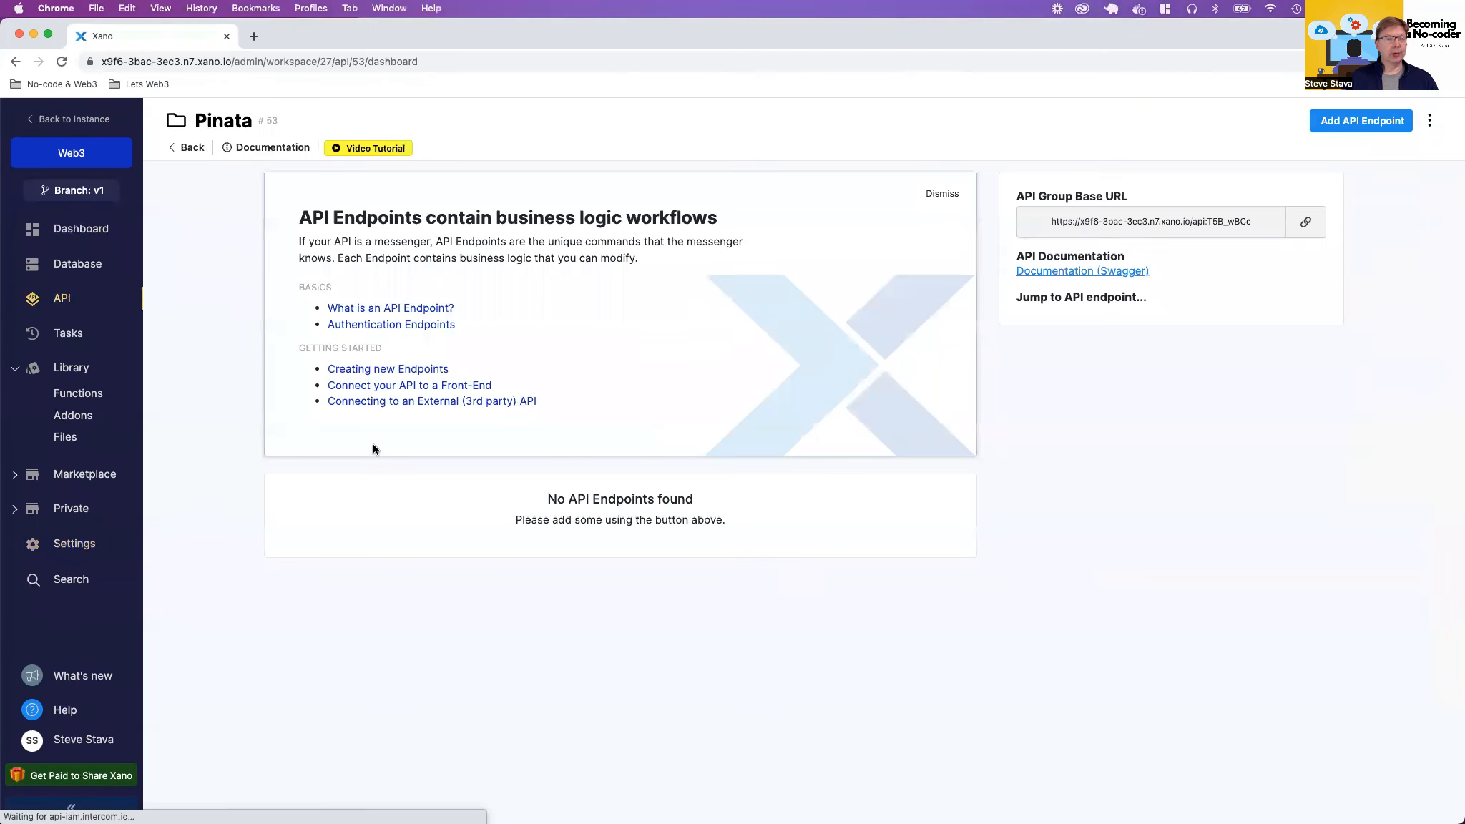
{"action": "left_click", "coordinate": [1434, 123]}
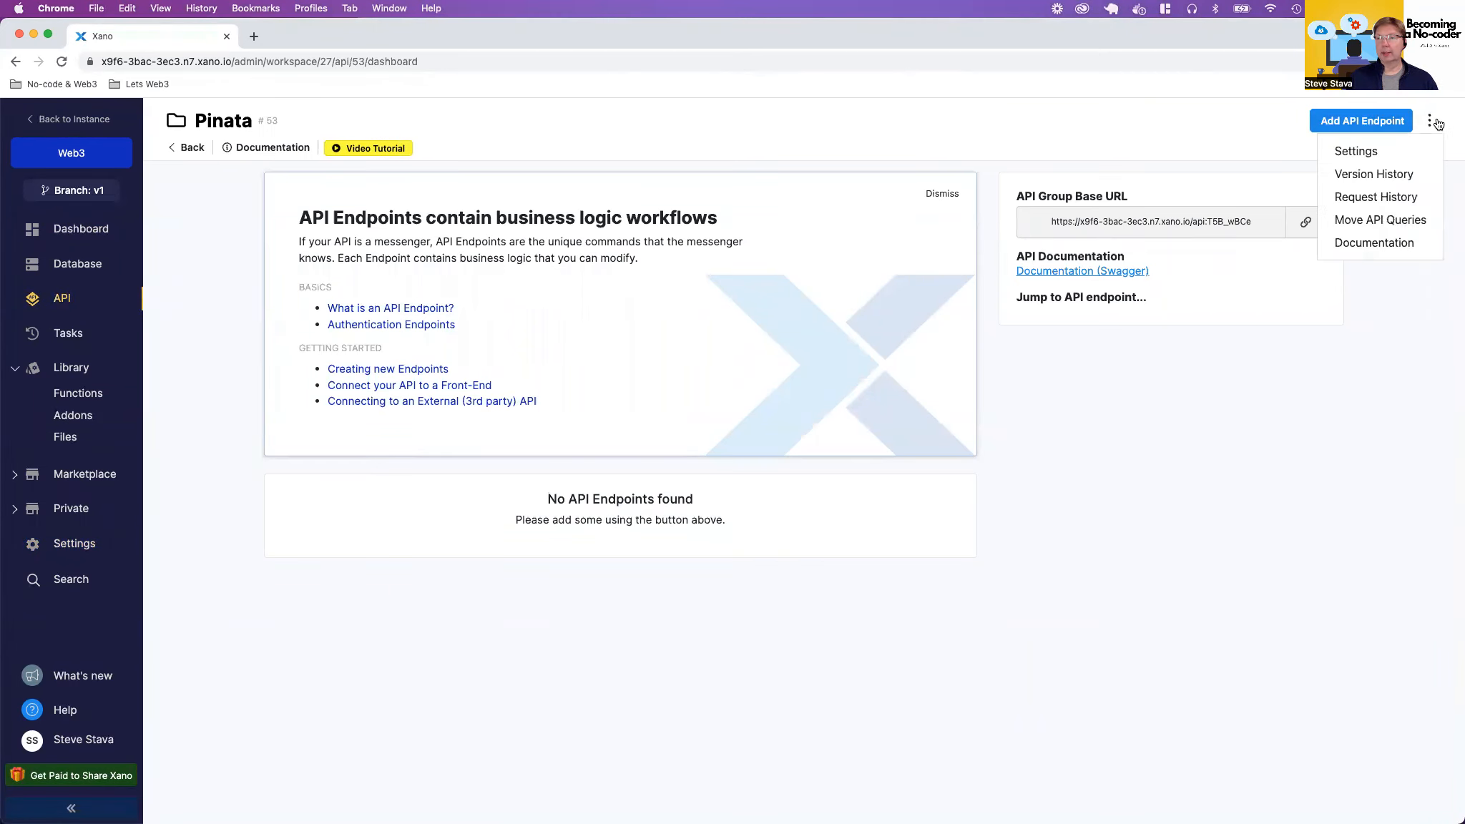
{"action": "left_click", "coordinate": [1351, 158]}
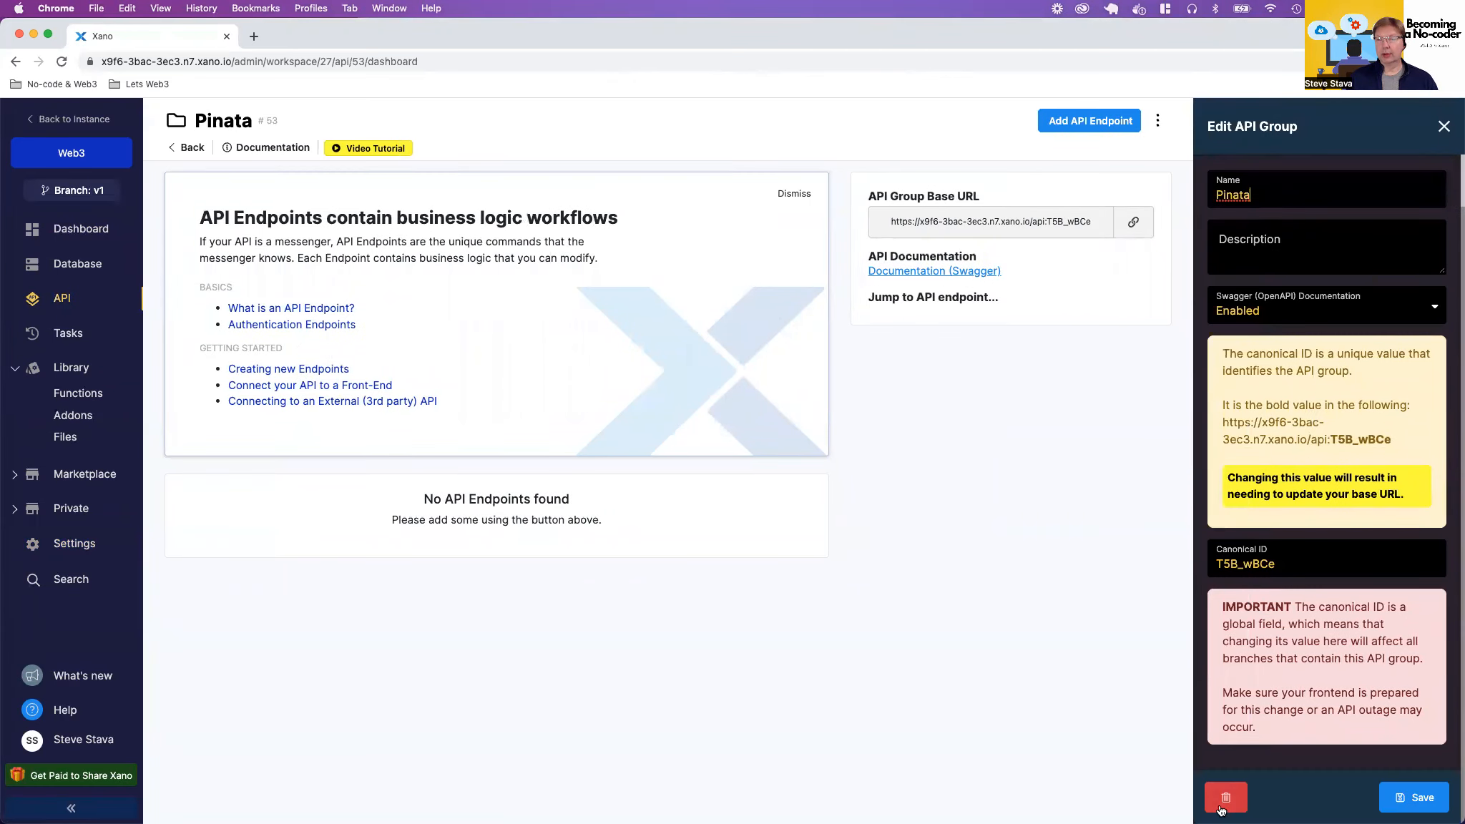
{"action": "left_click", "coordinate": [1221, 810]}
{"action": "type", "text": "pi"}
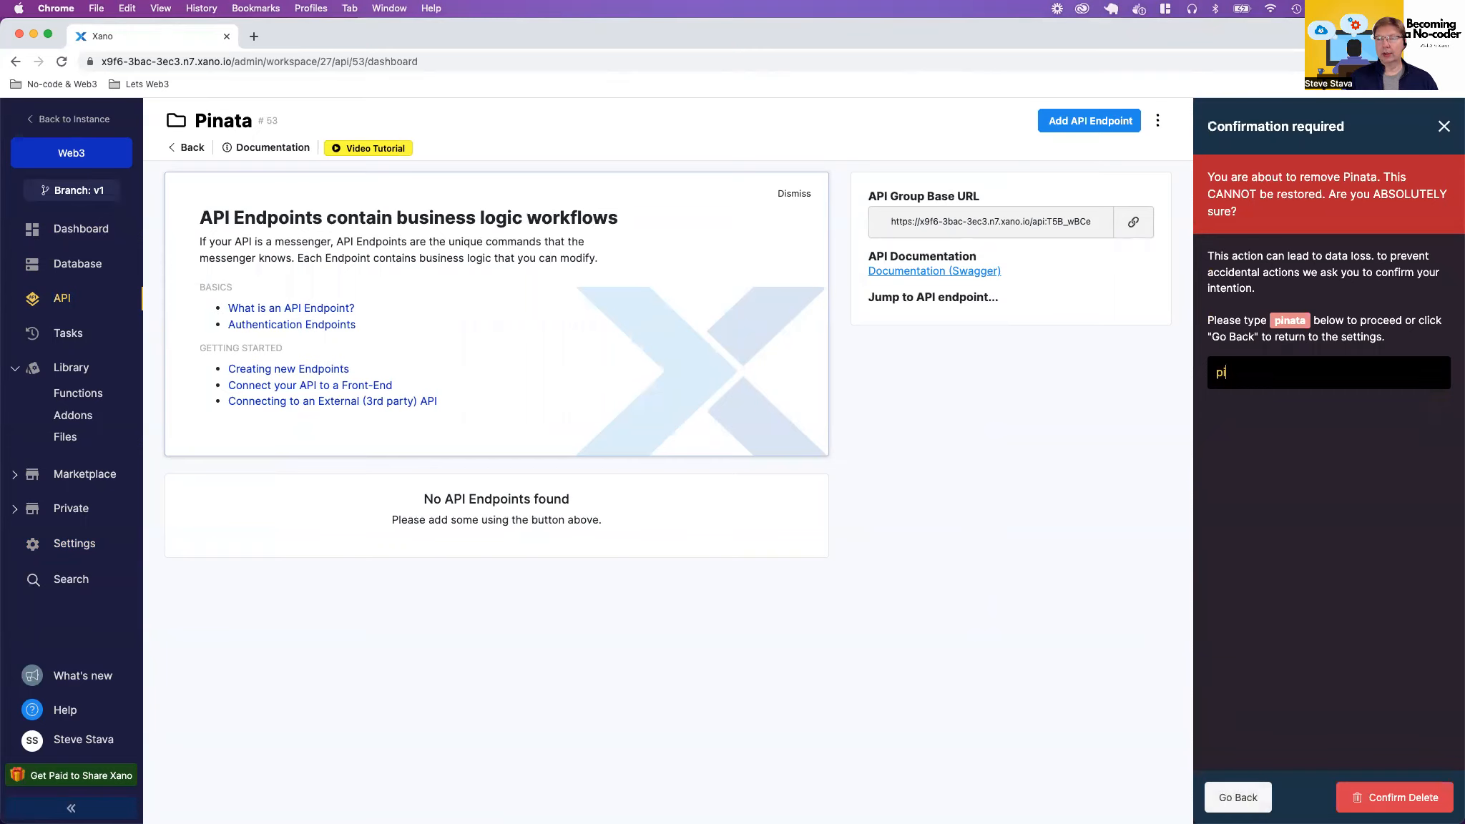
{"action": "type", "text": "nata"}
{"action": "left_click", "coordinate": [1395, 797]}
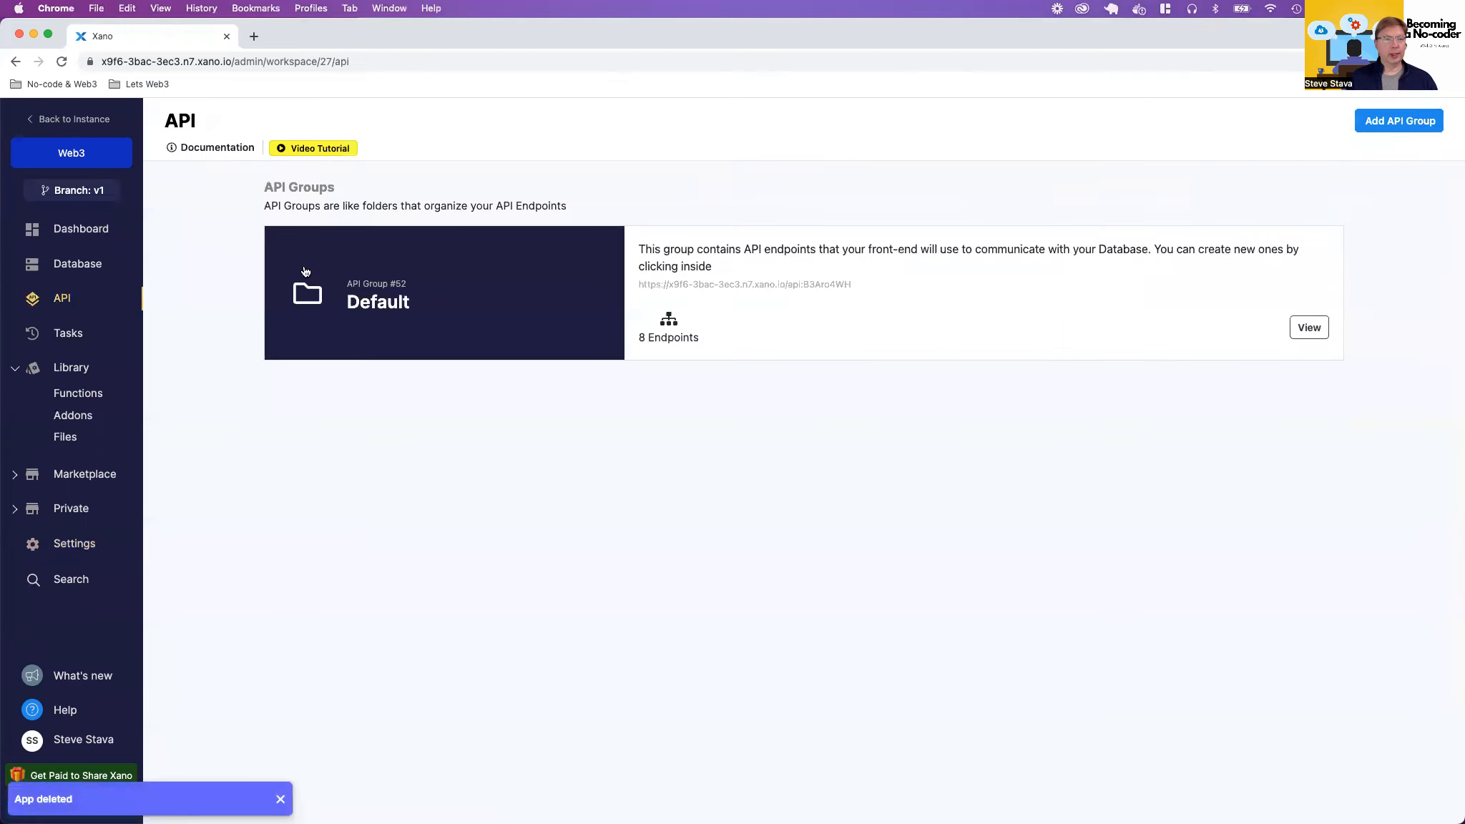
Look through the auth and user endpoints in the Default API group.
{"action": "left_click", "coordinate": [358, 318]}
{"action": "scroll", "coordinate": [400, 429], "scroll_direction": "down", "scroll_amount": 5}
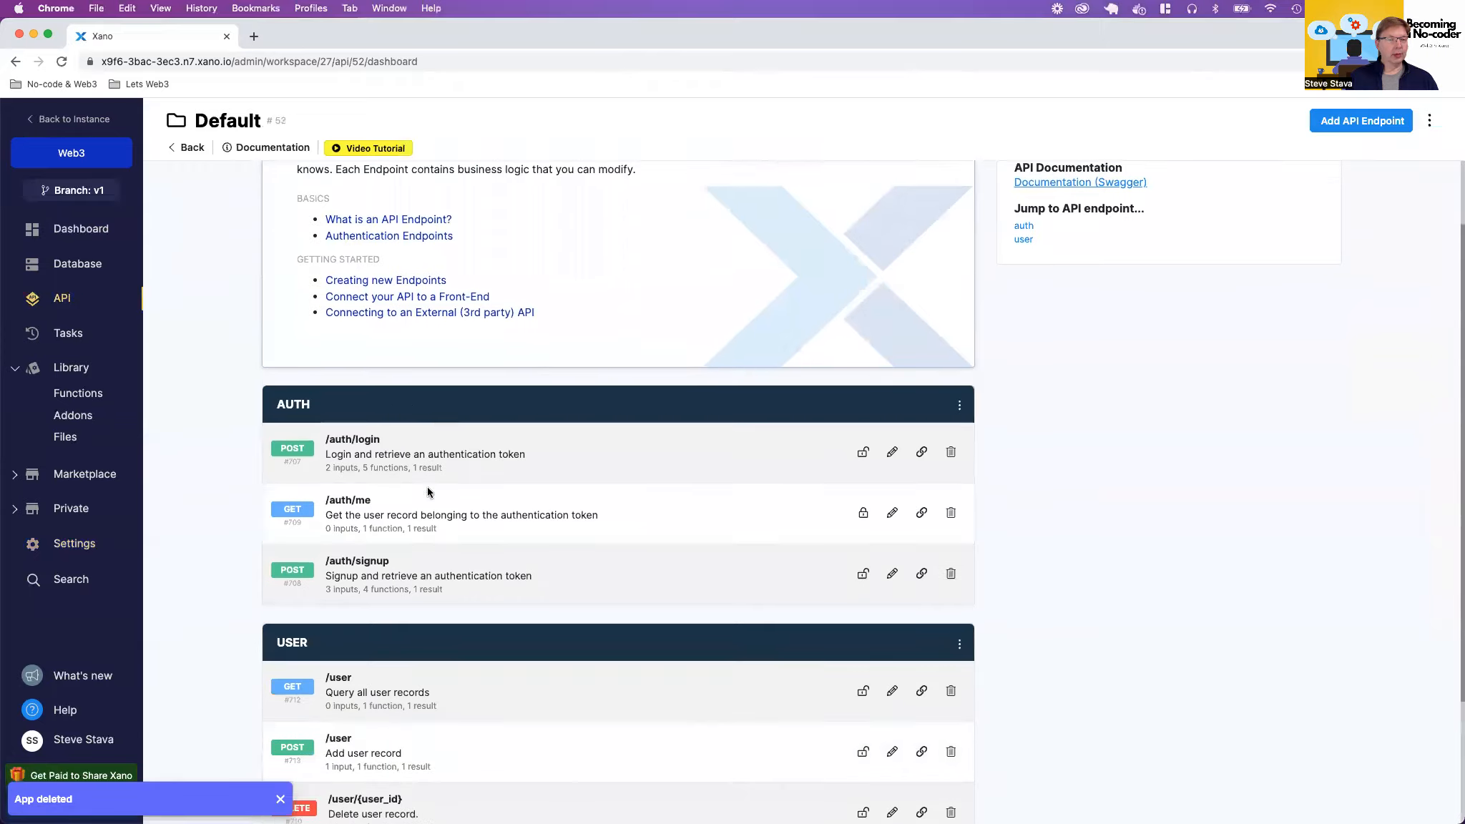
{"action": "scroll", "coordinate": [428, 492], "scroll_direction": "down", "scroll_amount": 1}
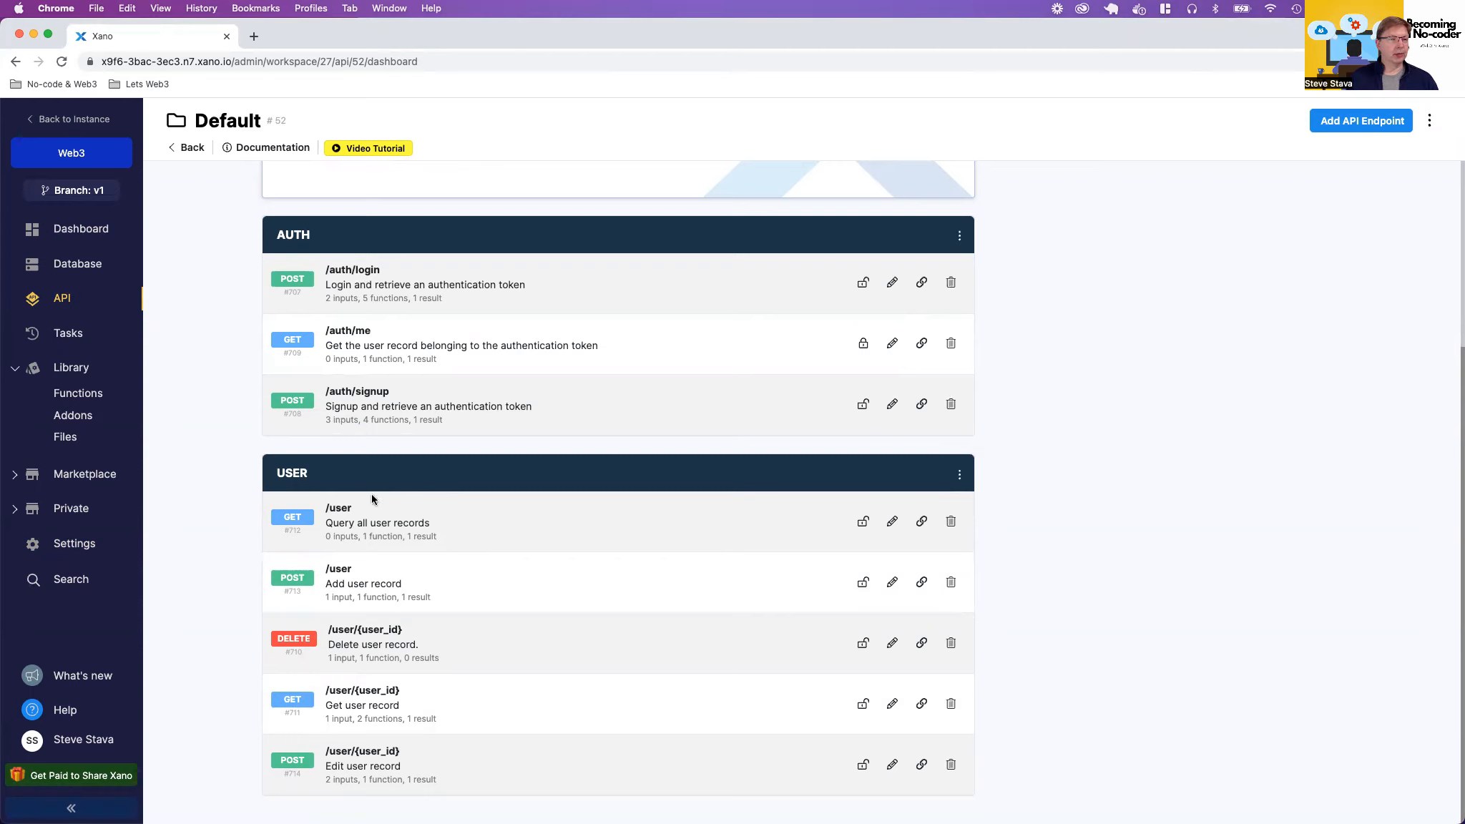
Create a custom function named pinata_authtest in the workspace's function library.
{"action": "left_click", "coordinate": [80, 395]}
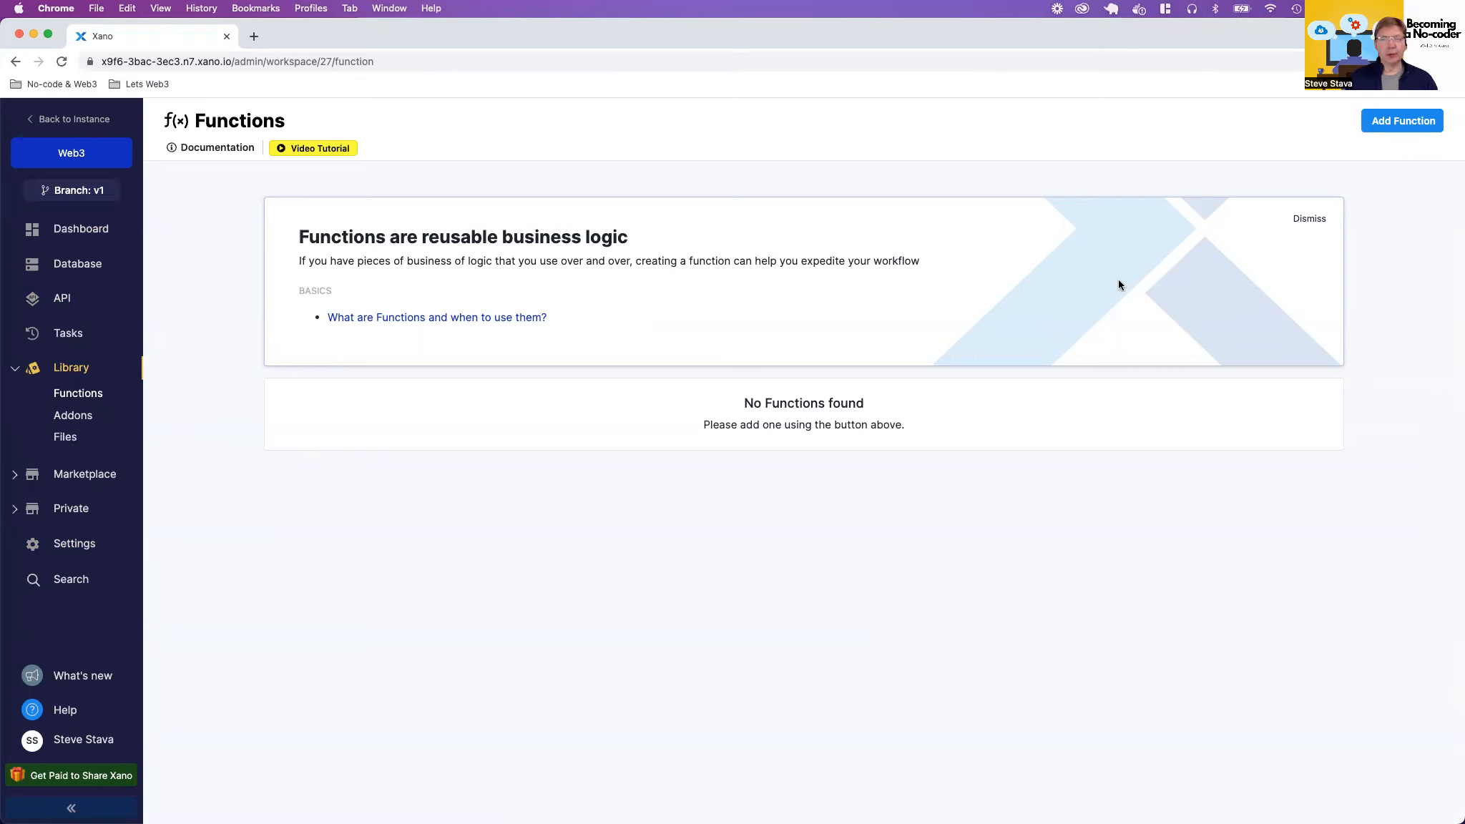
{"action": "left_click", "coordinate": [1391, 127]}
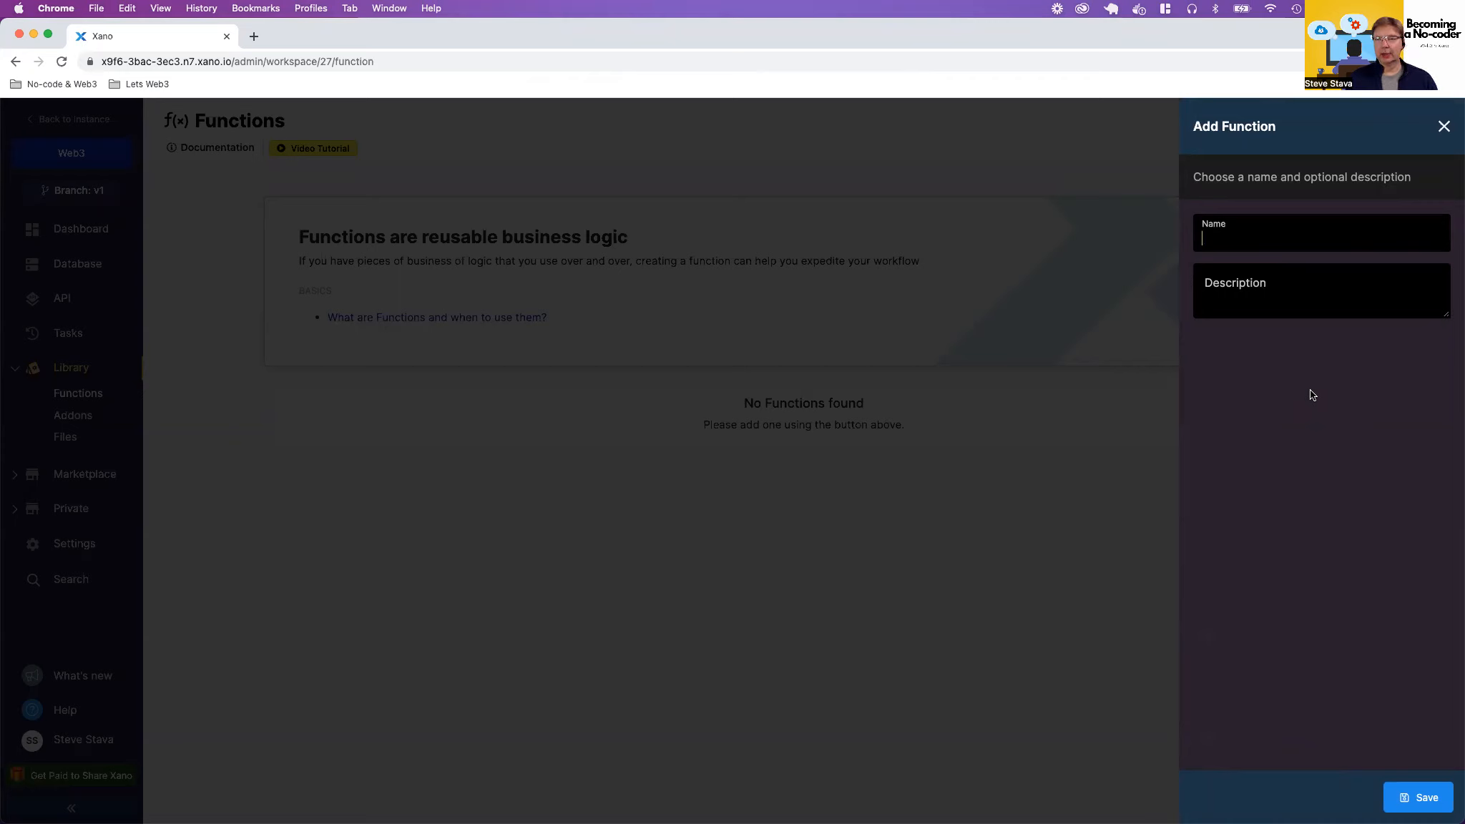
{"action": "type", "text": "pinta"}
{"action": "key", "text": "BackSpace"}
{"action": "key", "text": "BackSpace"}
{"action": "type", "text": "ata_authtest"}
{"action": "left_click", "coordinate": [1406, 793]}
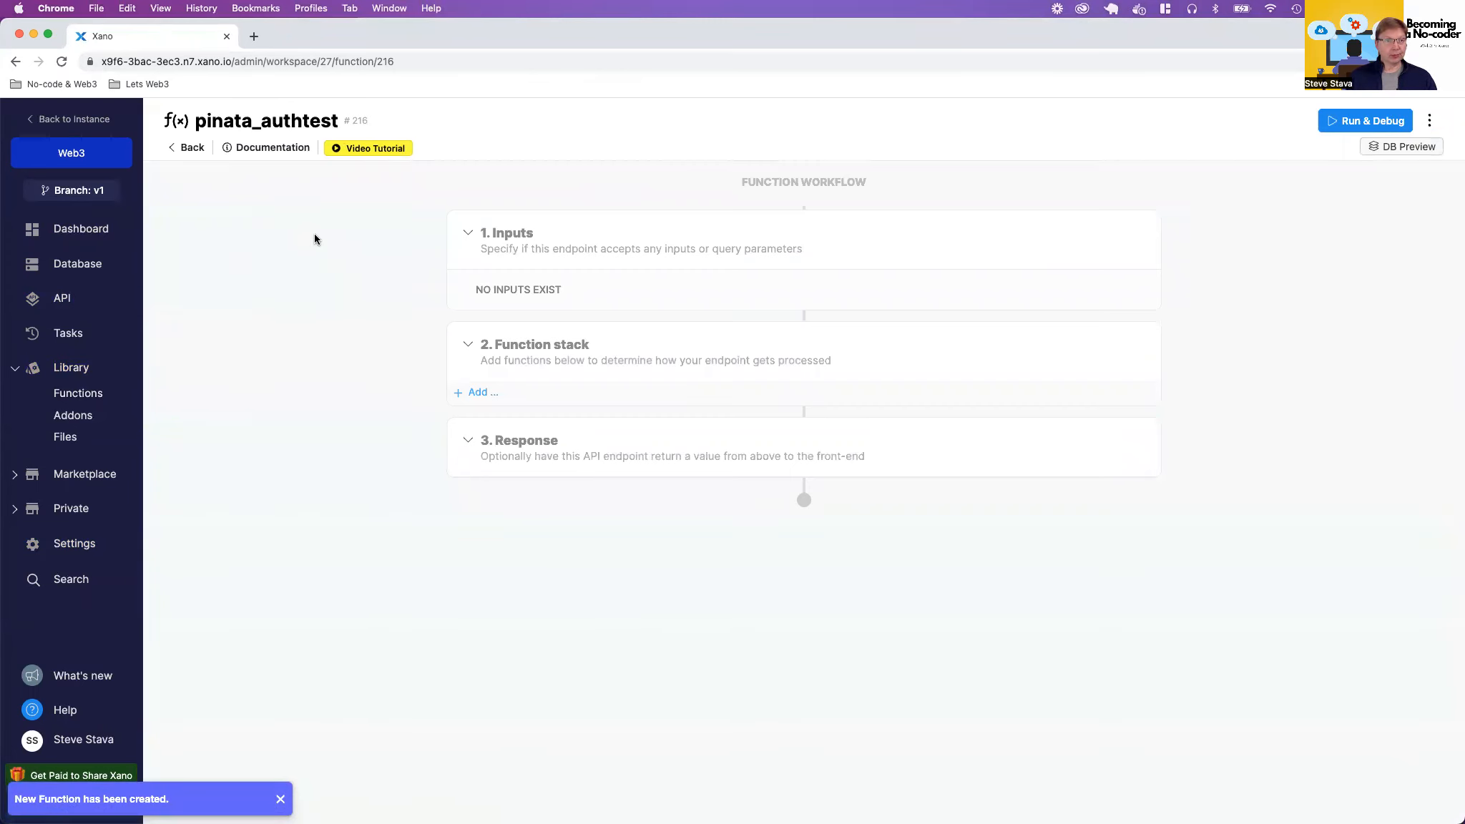
Switch to Pinata and open the Authentication page of the Pinata API documentation.
{"action": "key", "text": "ctrl+Right"}
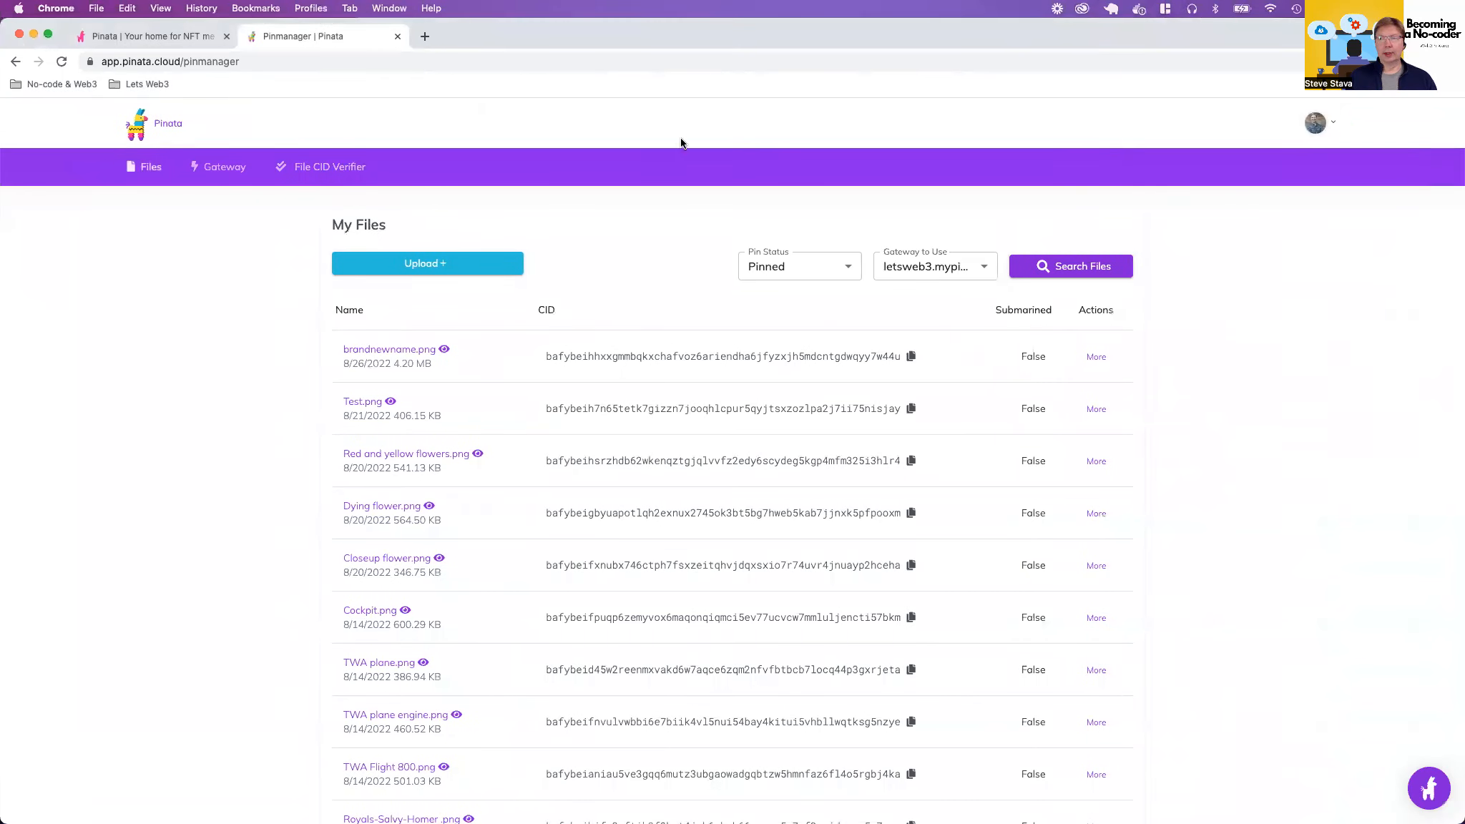
{"action": "left_click", "coordinate": [1336, 125]}
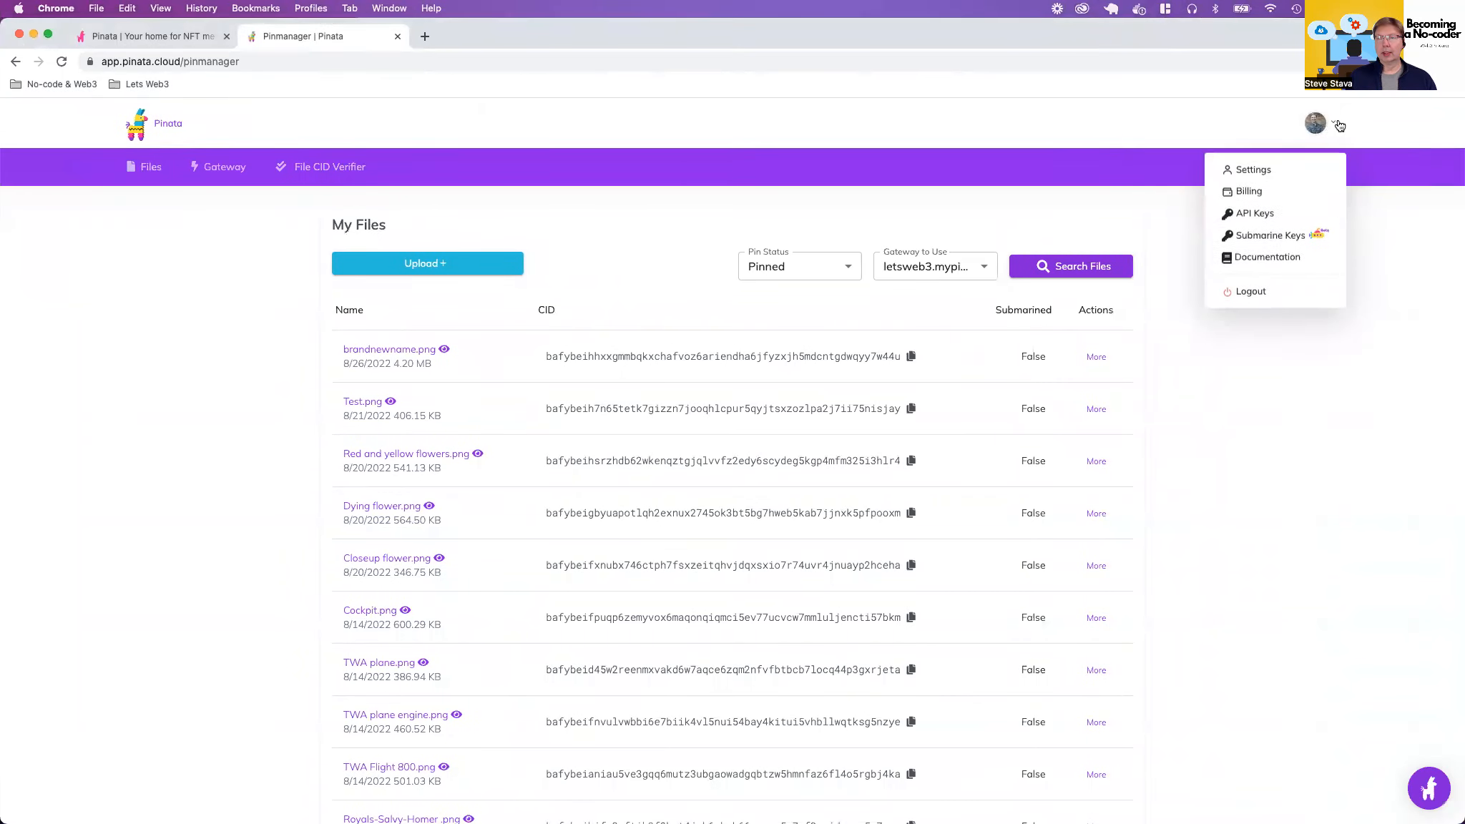
{"action": "left_click", "coordinate": [1259, 252]}
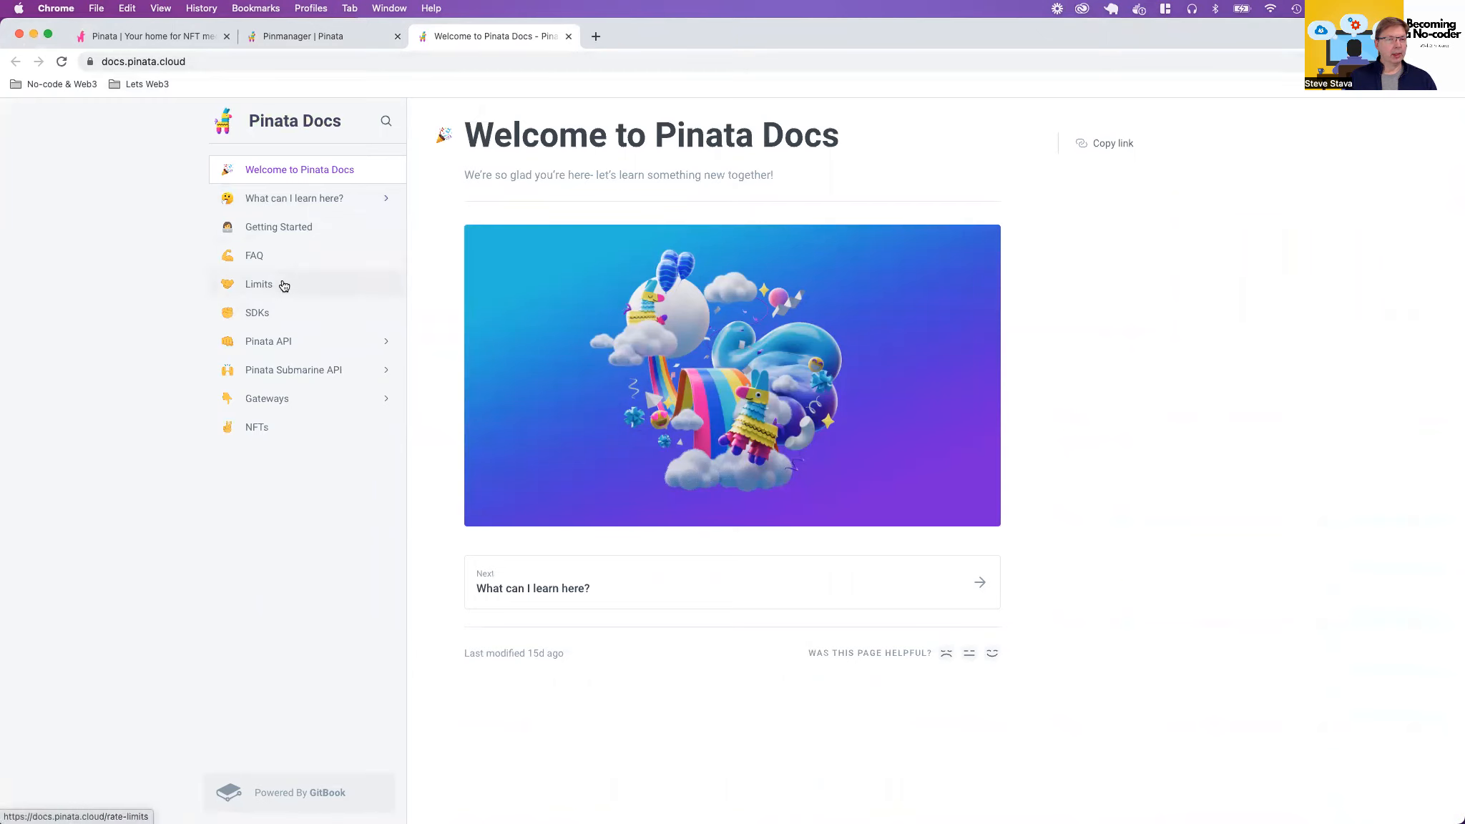
{"action": "left_click", "coordinate": [279, 343]}
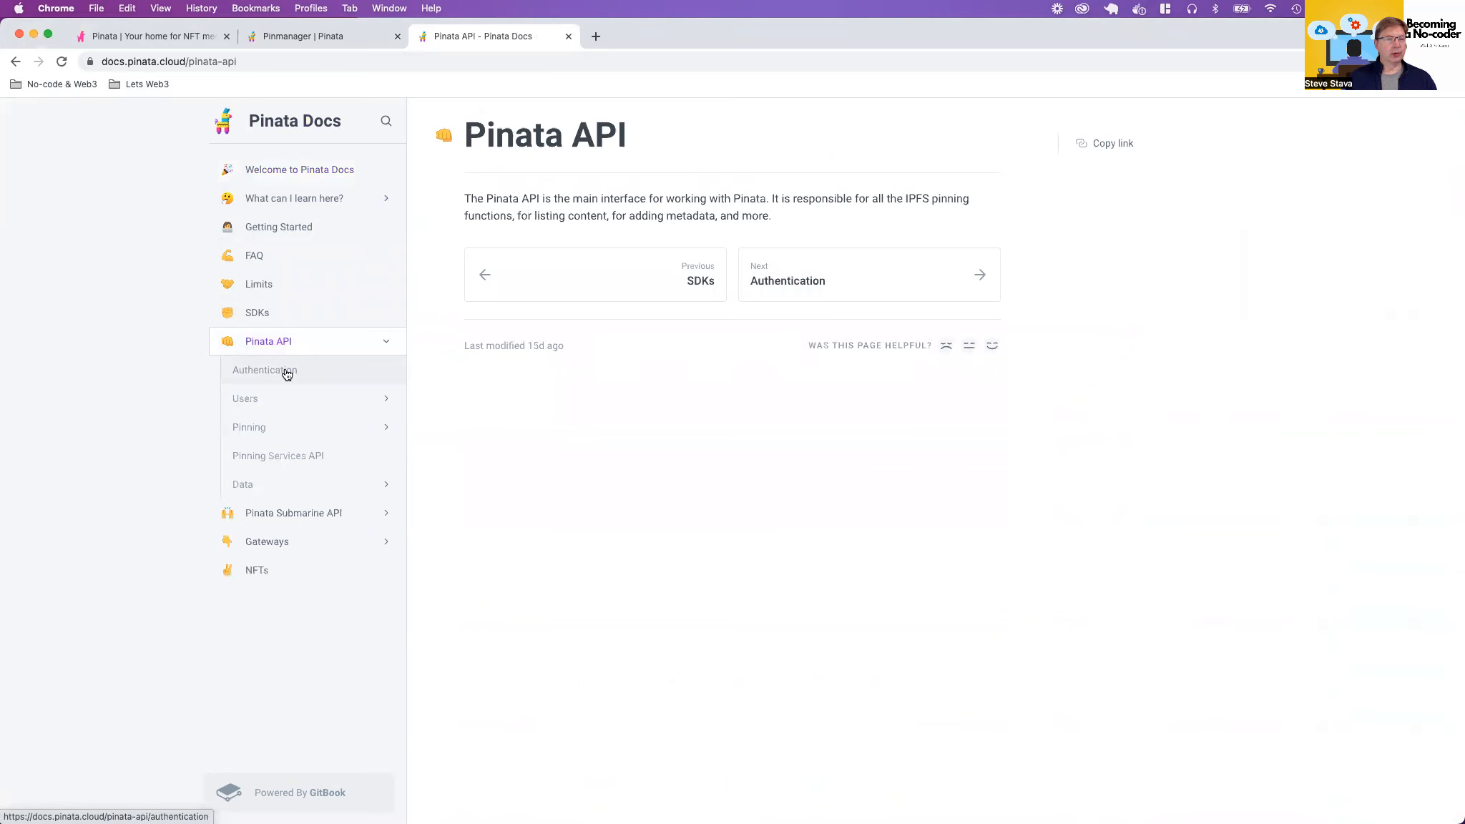
{"action": "left_click", "coordinate": [289, 372]}
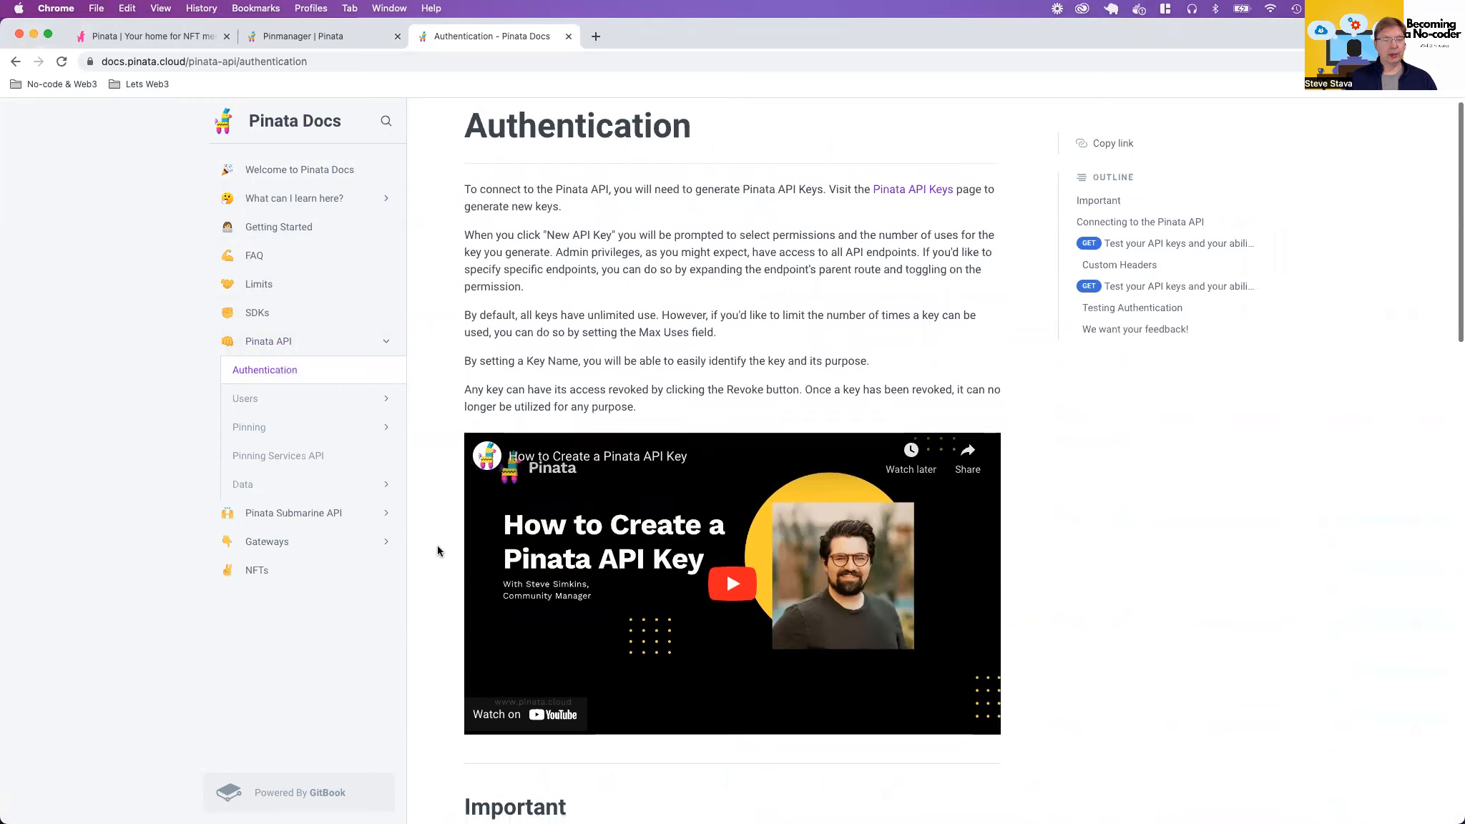
Find the Testing Authentication section of the documentation and copy its cURL example for the data/testAuthentication endpoint.
{"action": "scroll", "coordinate": [438, 549], "scroll_direction": "down", "scroll_amount": 6}
{"action": "scroll", "coordinate": [437, 549], "scroll_direction": "down", "scroll_amount": 5}
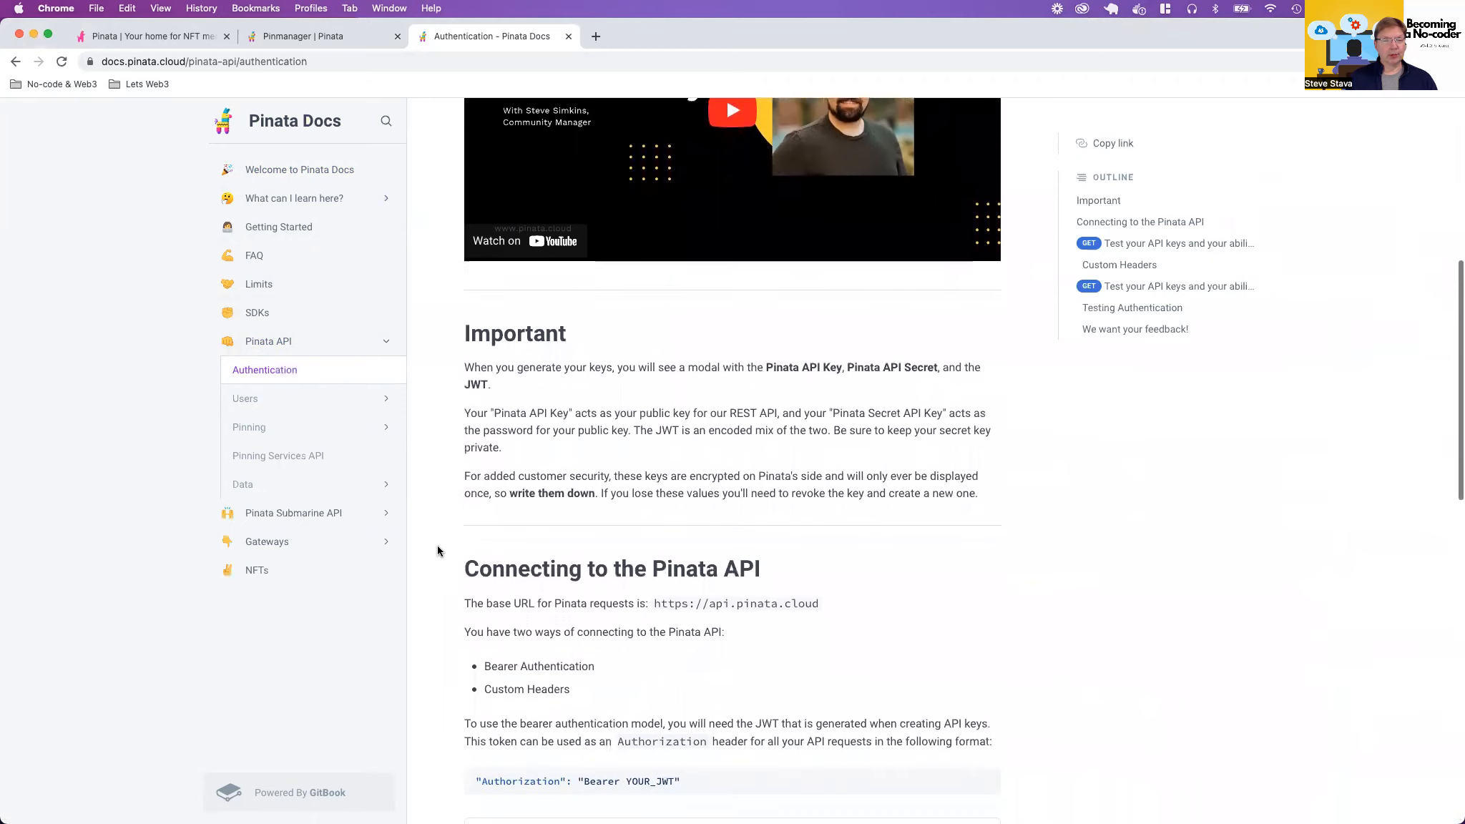
{"action": "scroll", "coordinate": [437, 550], "scroll_direction": "down", "scroll_amount": 2}
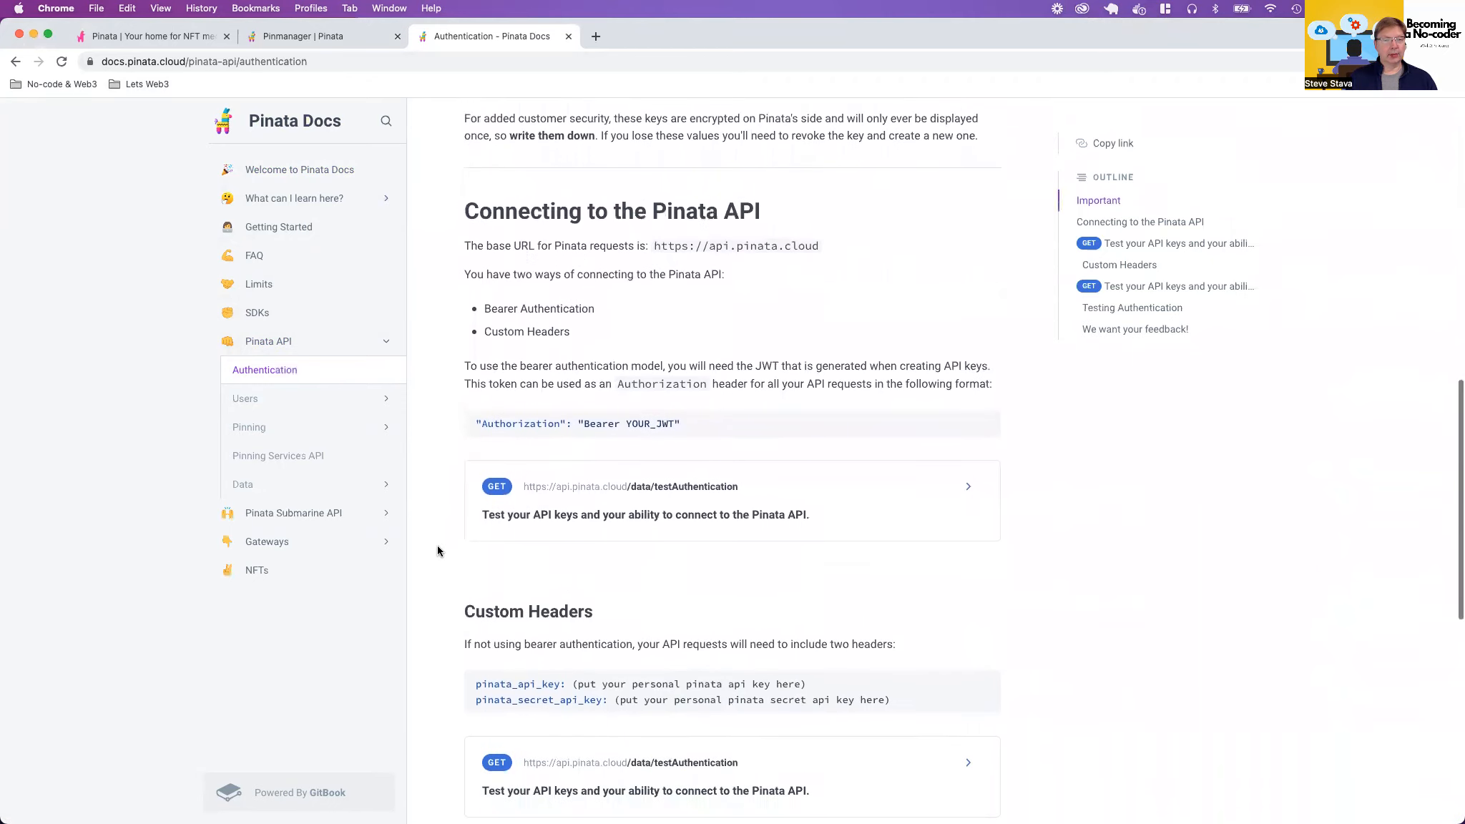
{"action": "triple_click", "coordinate": [672, 480]}
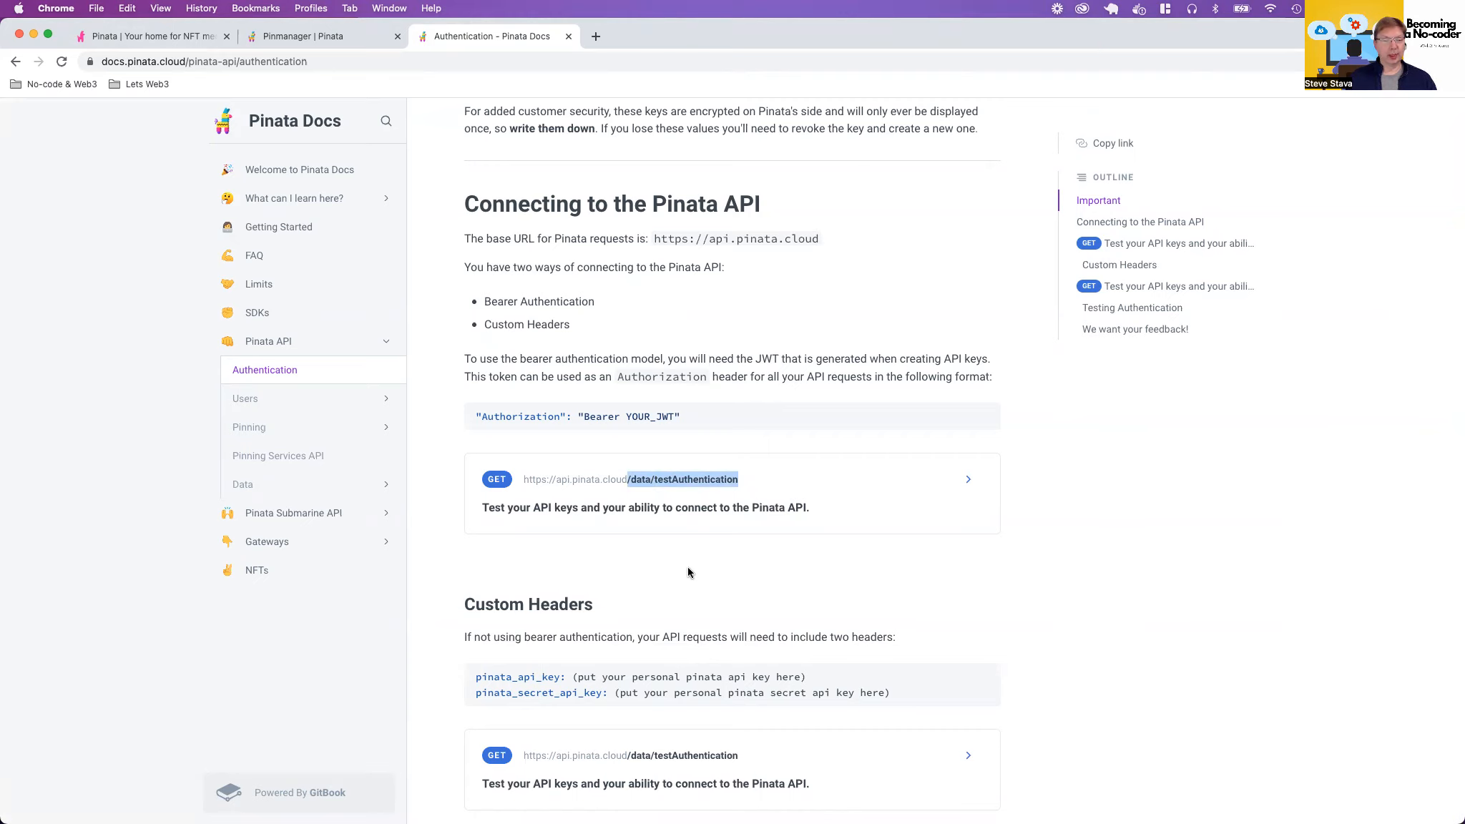
{"action": "scroll", "coordinate": [689, 569], "scroll_direction": "down", "scroll_amount": 5}
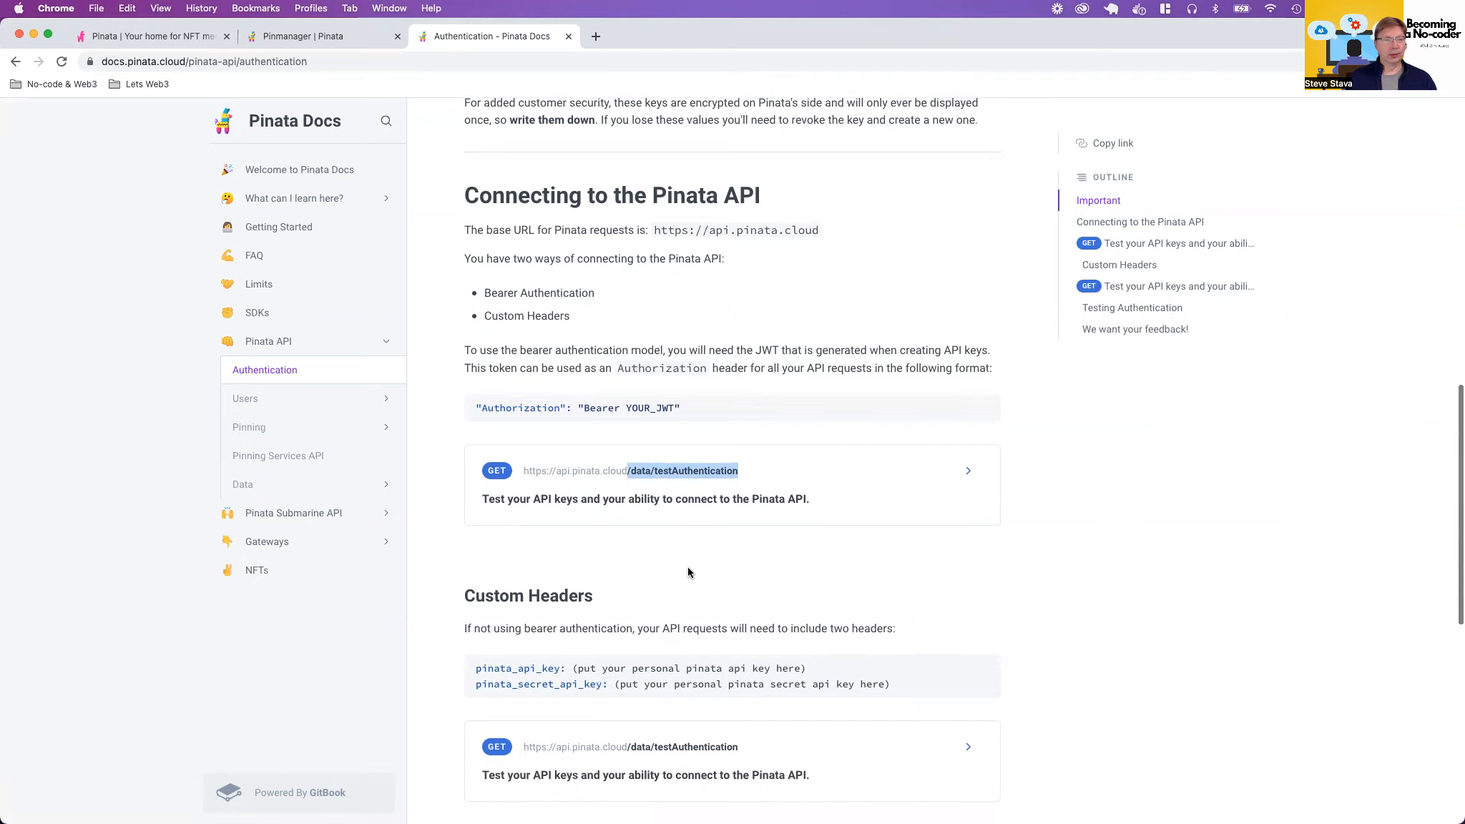
{"action": "scroll", "coordinate": [688, 569], "scroll_direction": "down", "scroll_amount": 5}
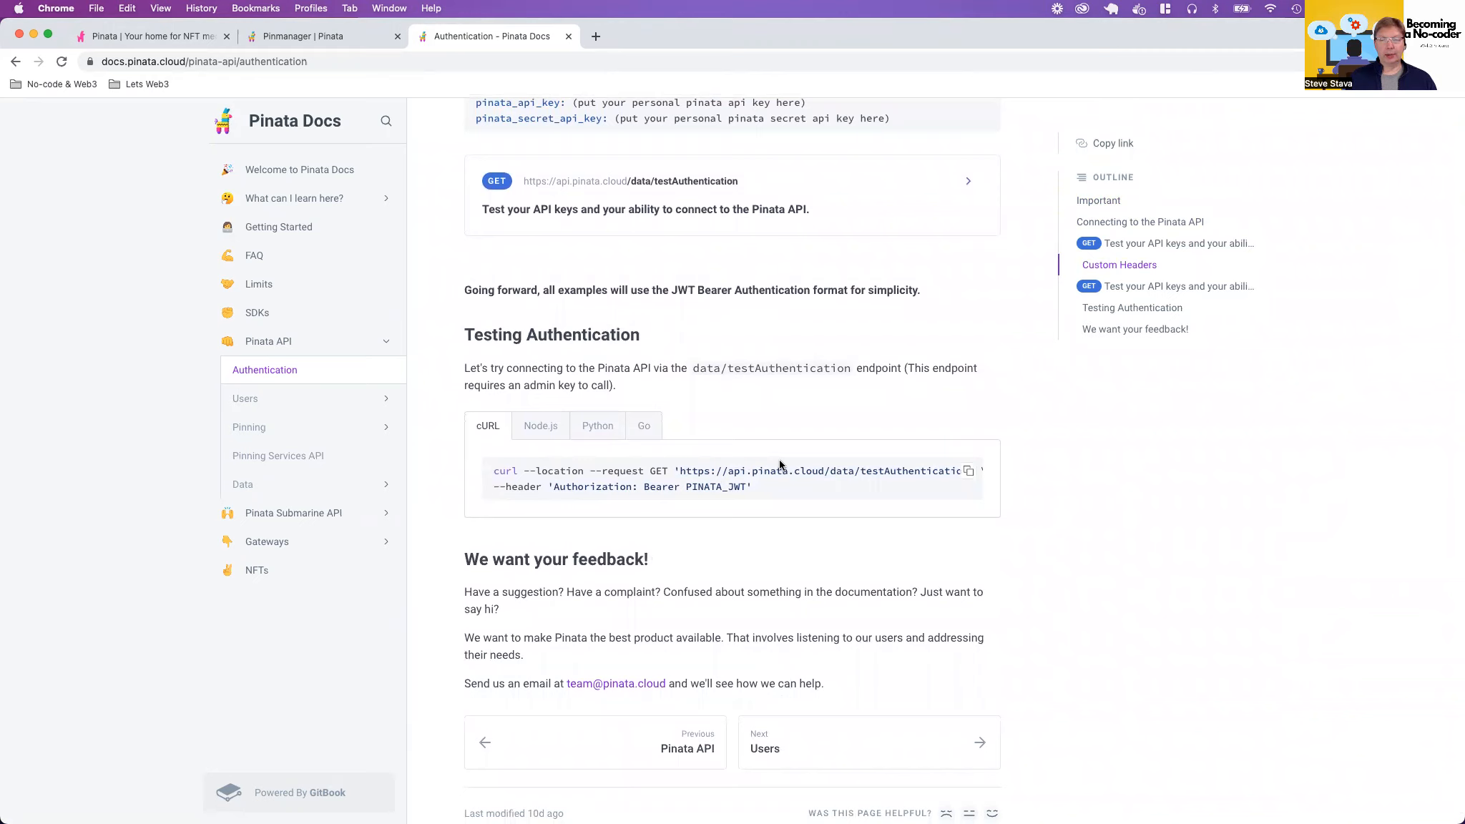
{"action": "left_click", "coordinate": [969, 471]}
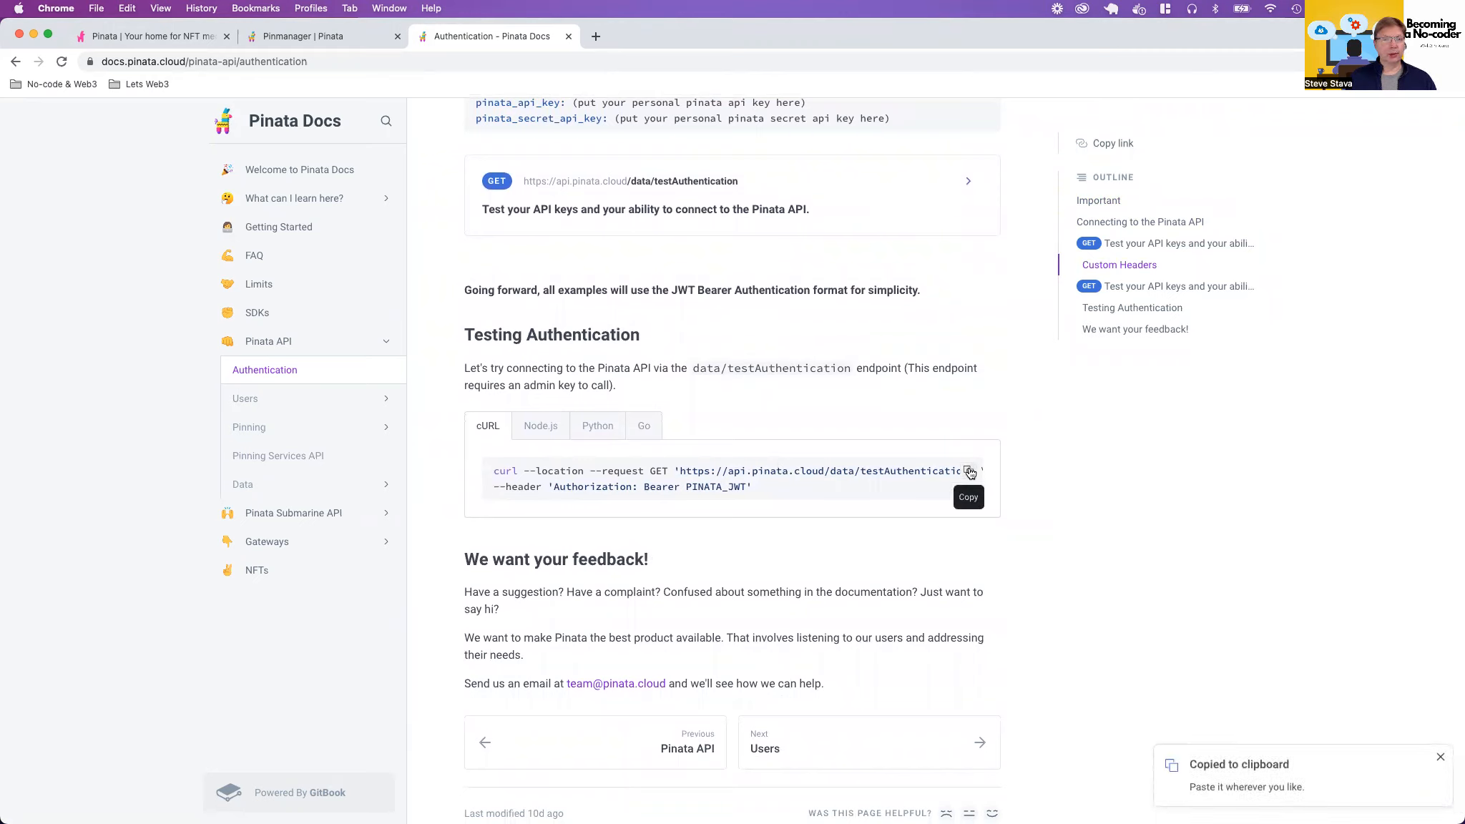
Back in Xano, add an External API Request to the pinata_authtest function stack and import the copied cURL command into it.
{"action": "key", "text": "ctrl+Left"}
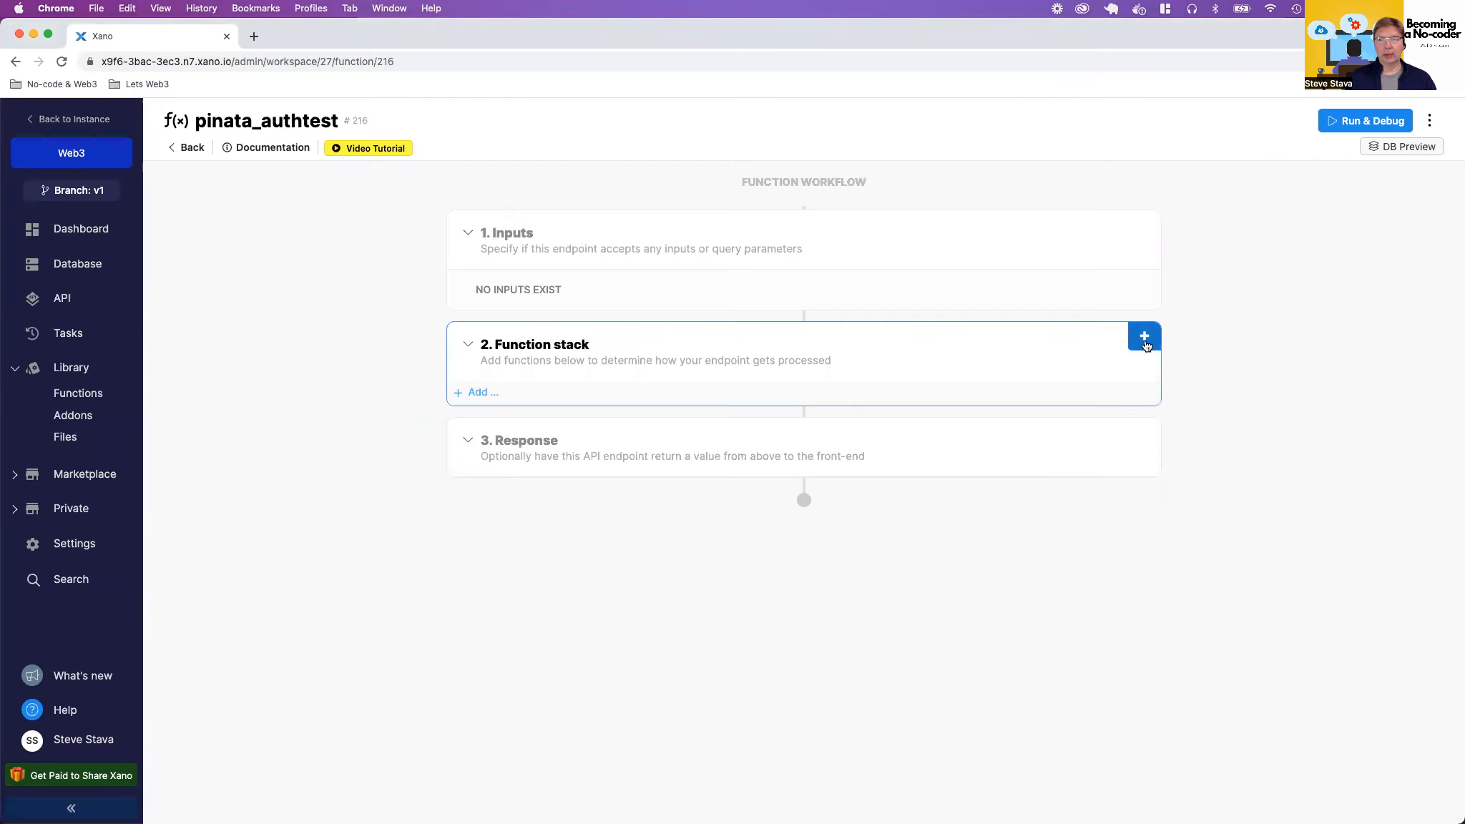
{"action": "left_click", "coordinate": [1144, 337]}
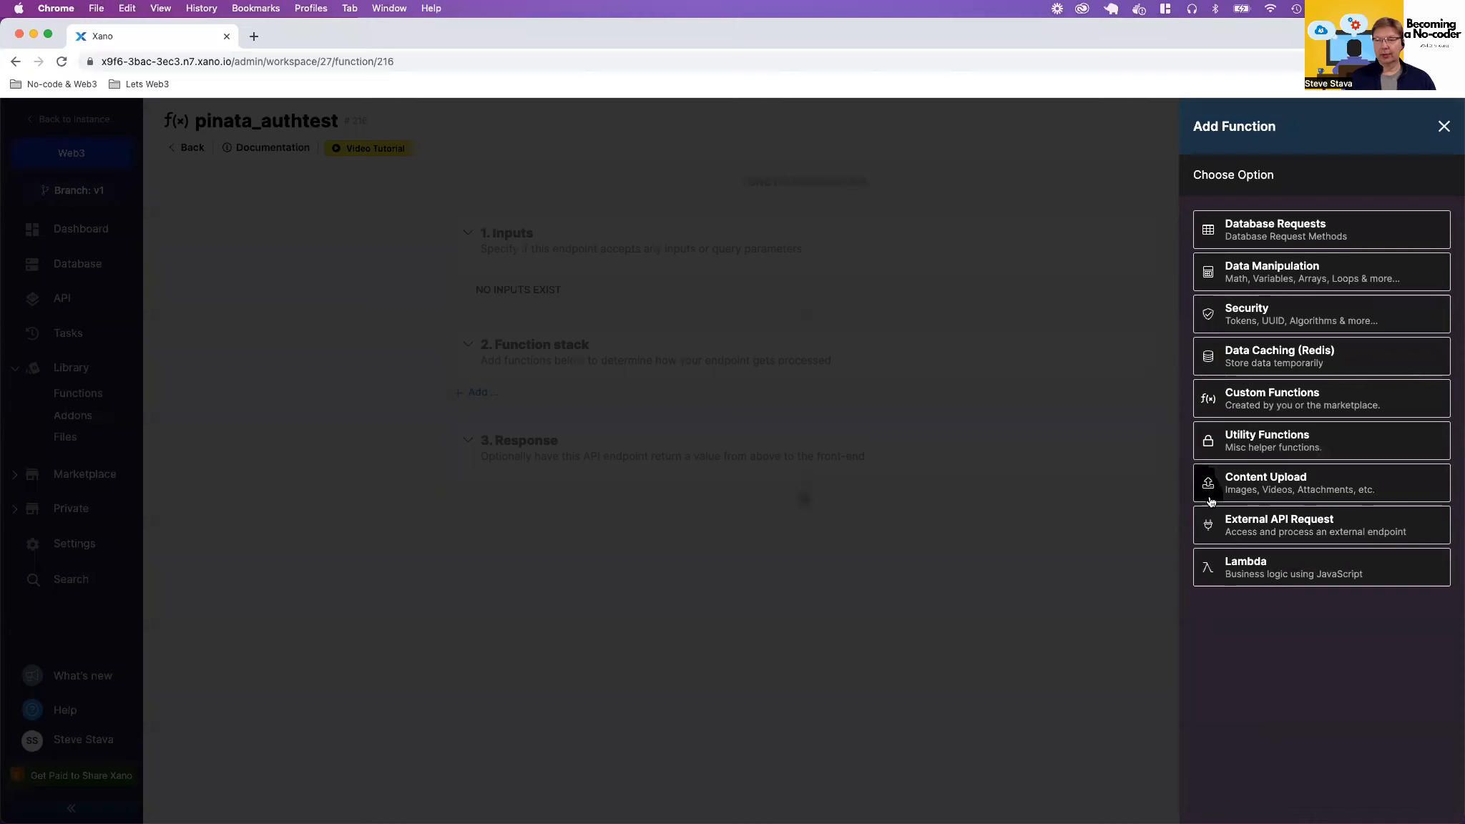
{"action": "left_click", "coordinate": [1257, 535]}
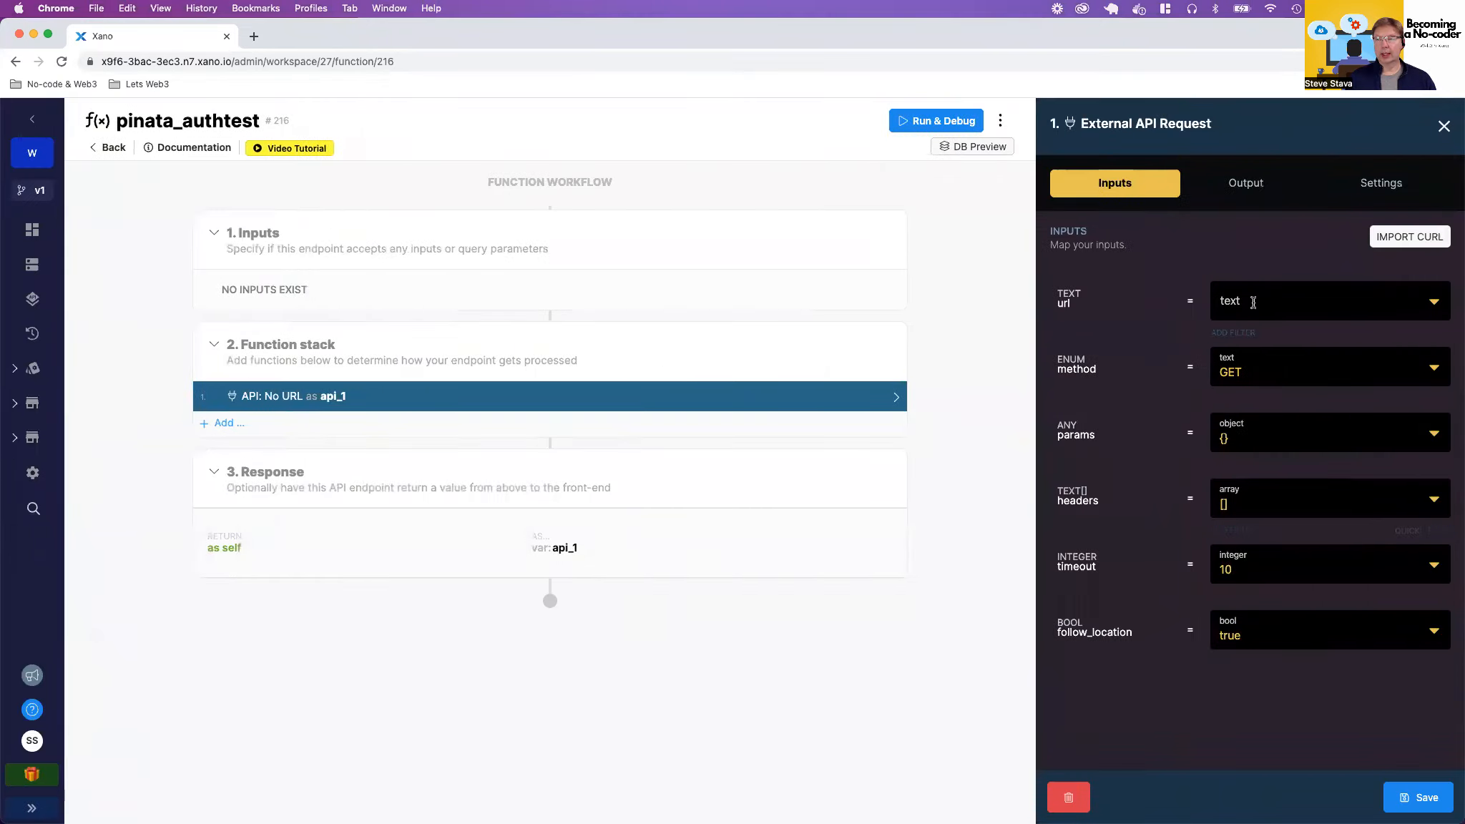
{"action": "left_click", "coordinate": [1388, 241]}
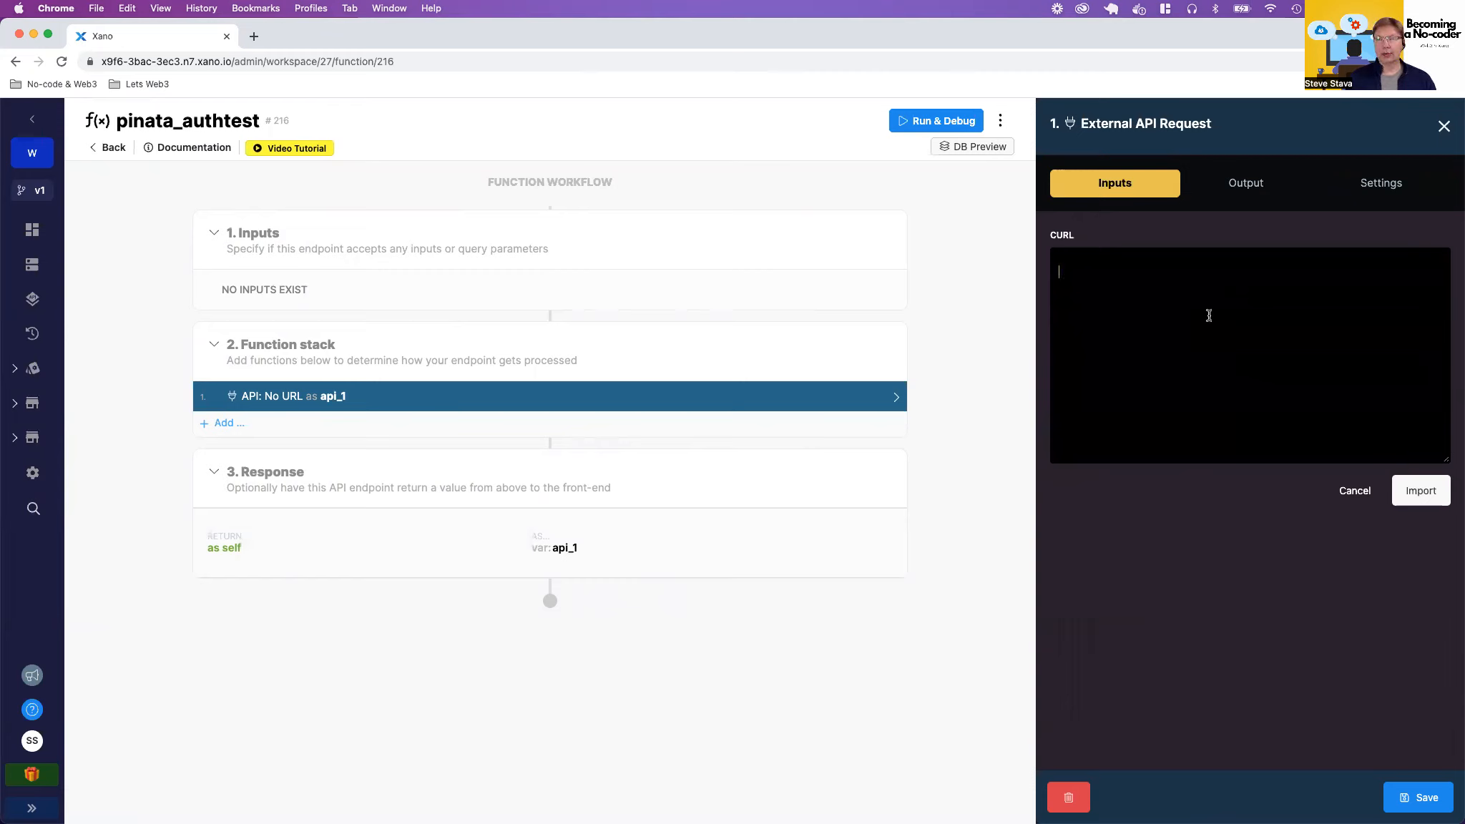
{"action": "key", "text": "super+v"}
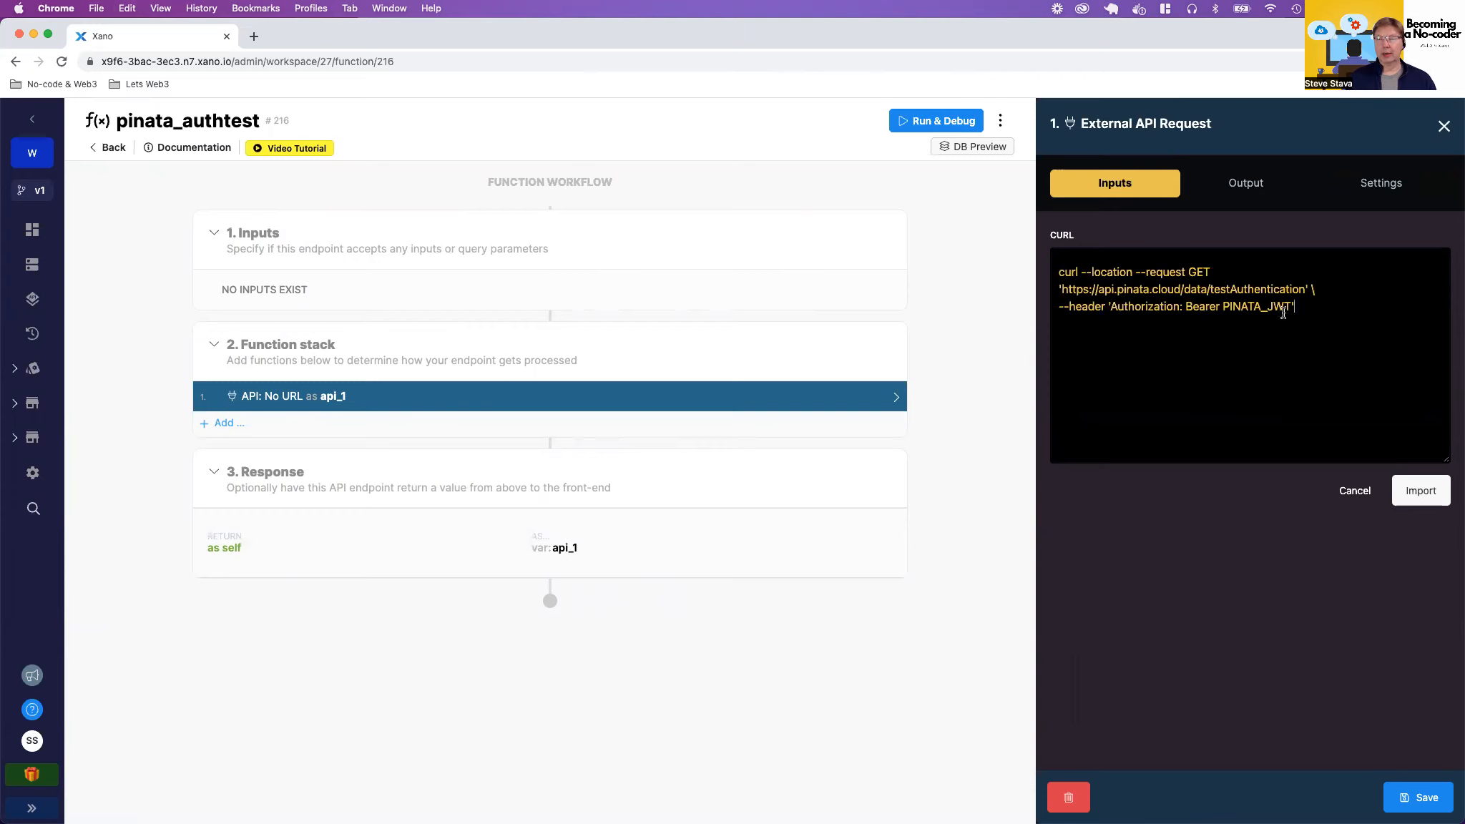
{"action": "left_click", "coordinate": [1416, 493]}
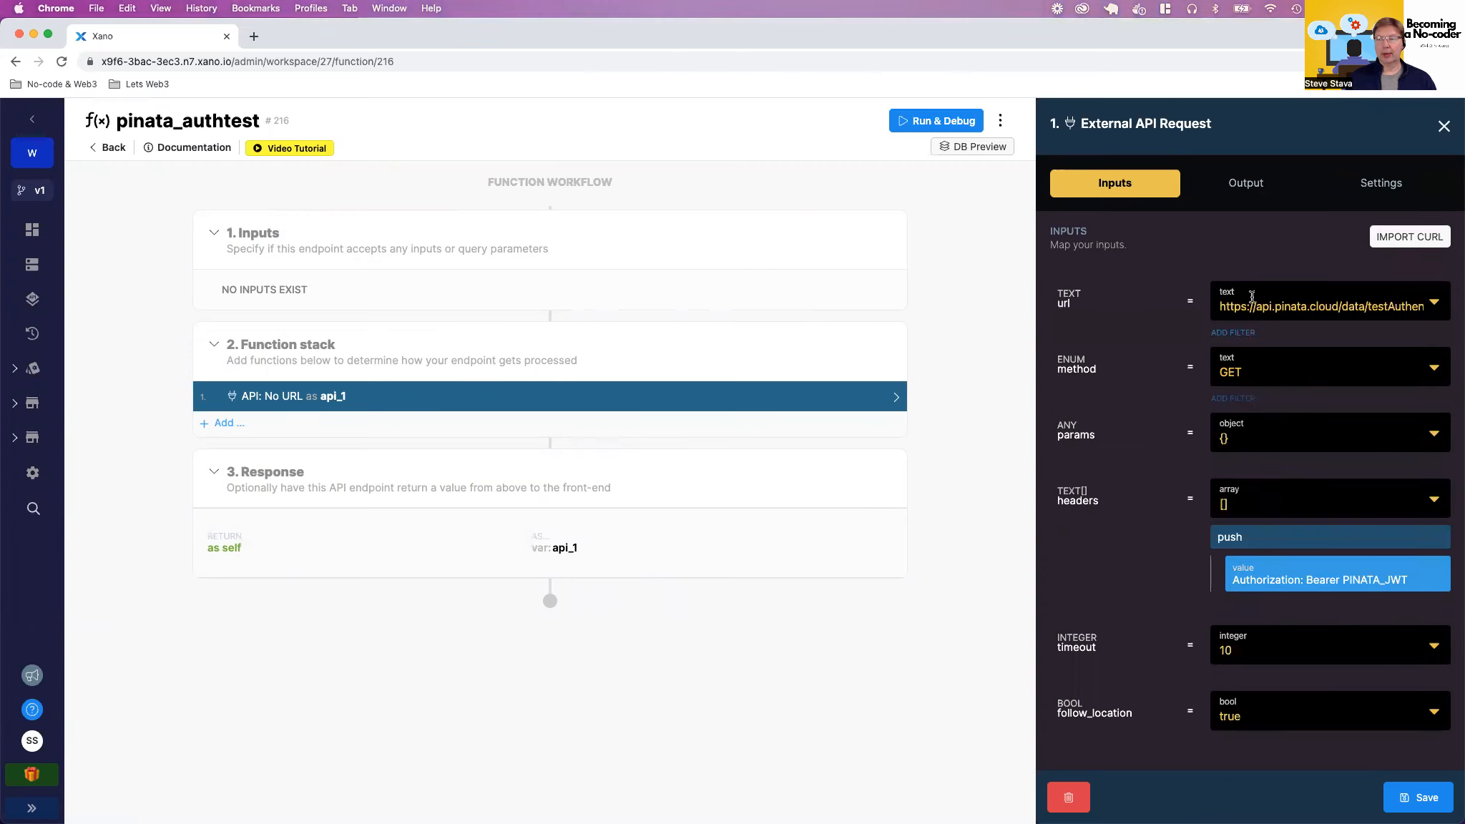
{"action": "mouse_move", "coordinate": [1237, 576]}
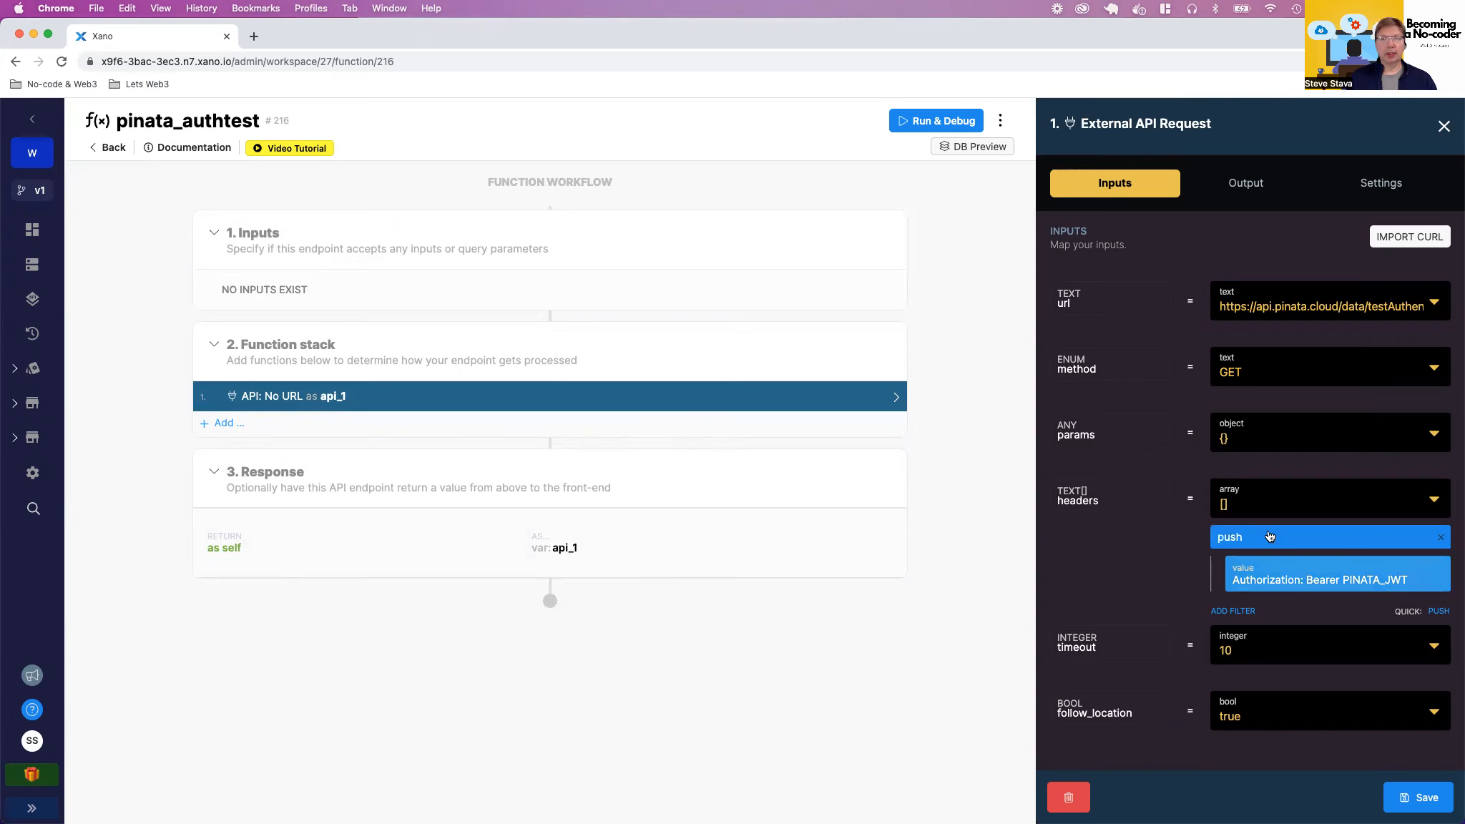
Return to the Pinata documentation and review the Authentication page back up to its introduction.
{"action": "key", "text": "ctrl+Right"}
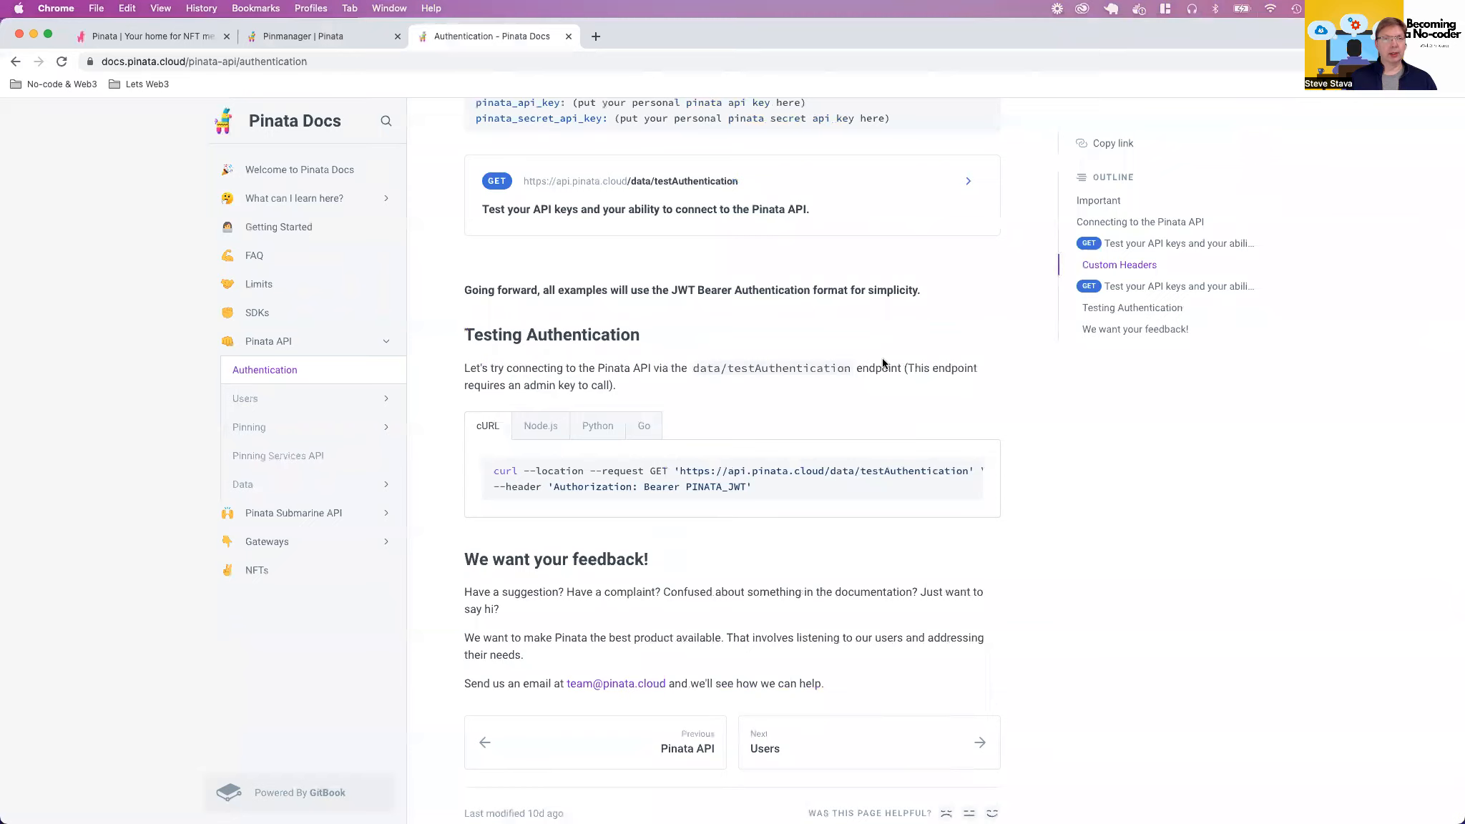
{"action": "scroll", "coordinate": [884, 364], "scroll_direction": "up", "scroll_amount": 7}
{"action": "scroll", "coordinate": [884, 364], "scroll_direction": "up", "scroll_amount": 8}
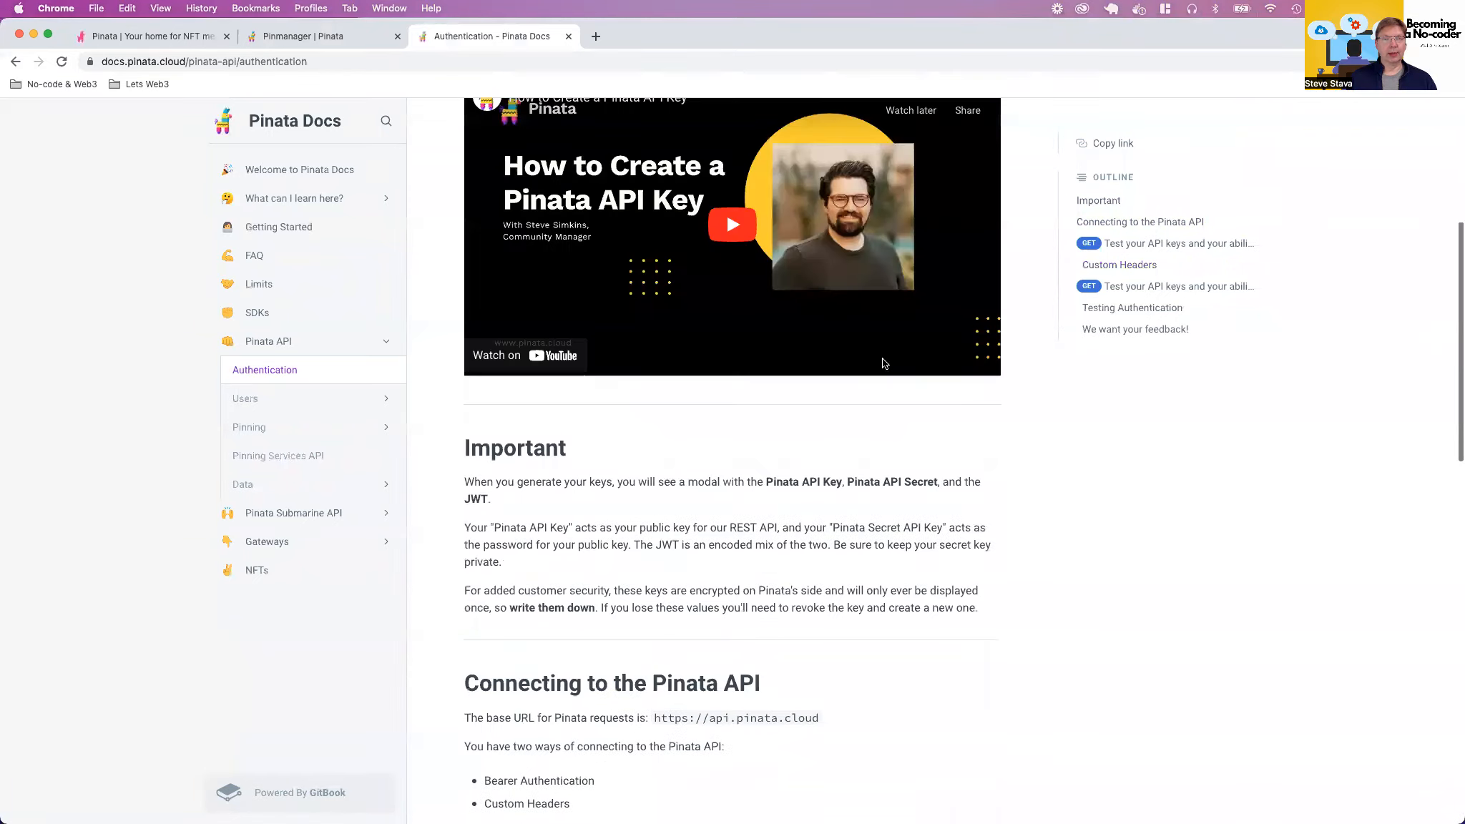
{"action": "scroll", "coordinate": [883, 364], "scroll_direction": "up", "scroll_amount": 5}
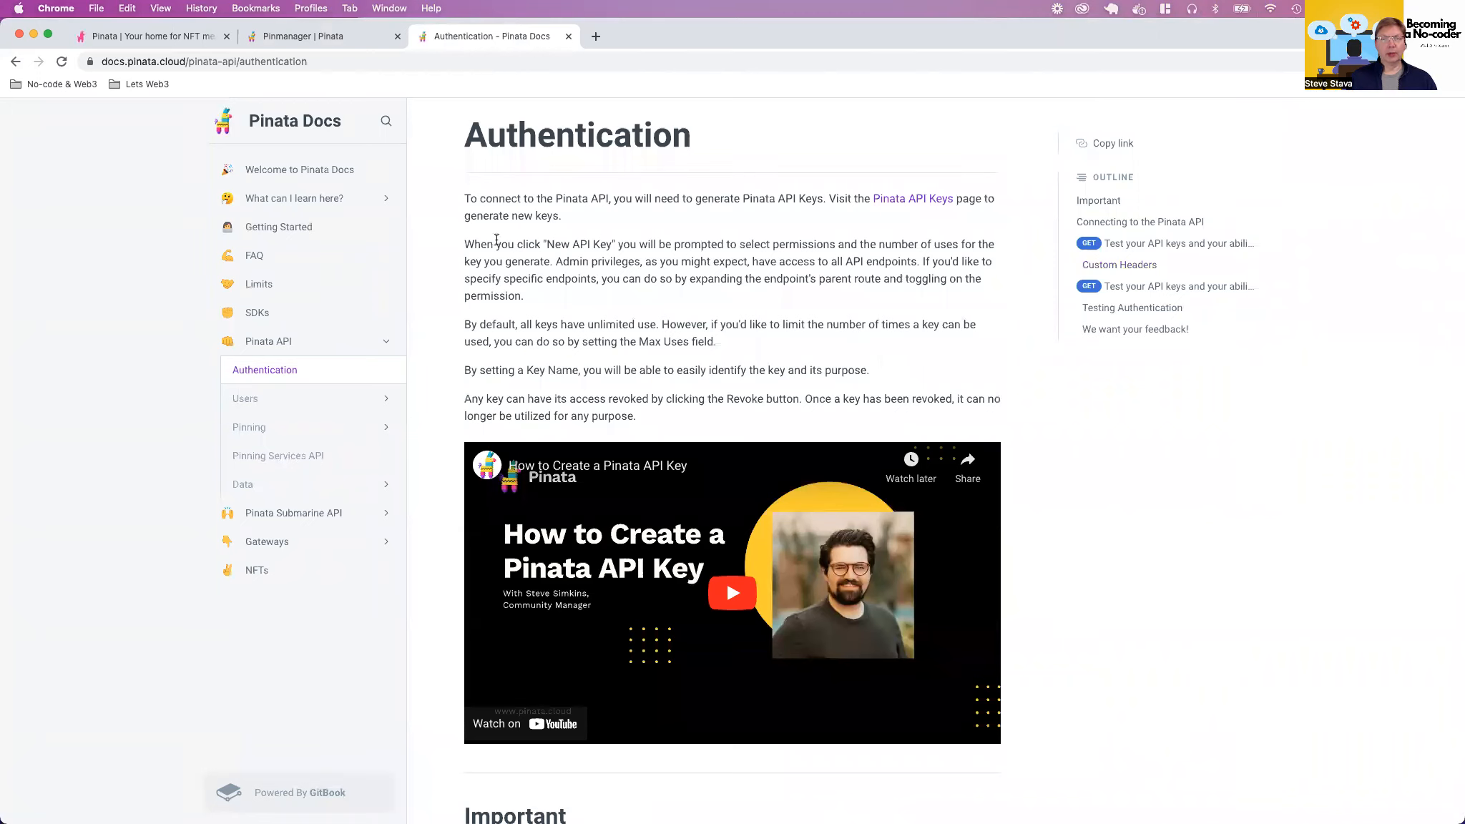
Read the Important notes on API keys and the bearer Authorization header format in the Pinata Authentication documentation.
{"action": "scroll", "coordinate": [449, 433], "scroll_direction": "down", "scroll_amount": 4}
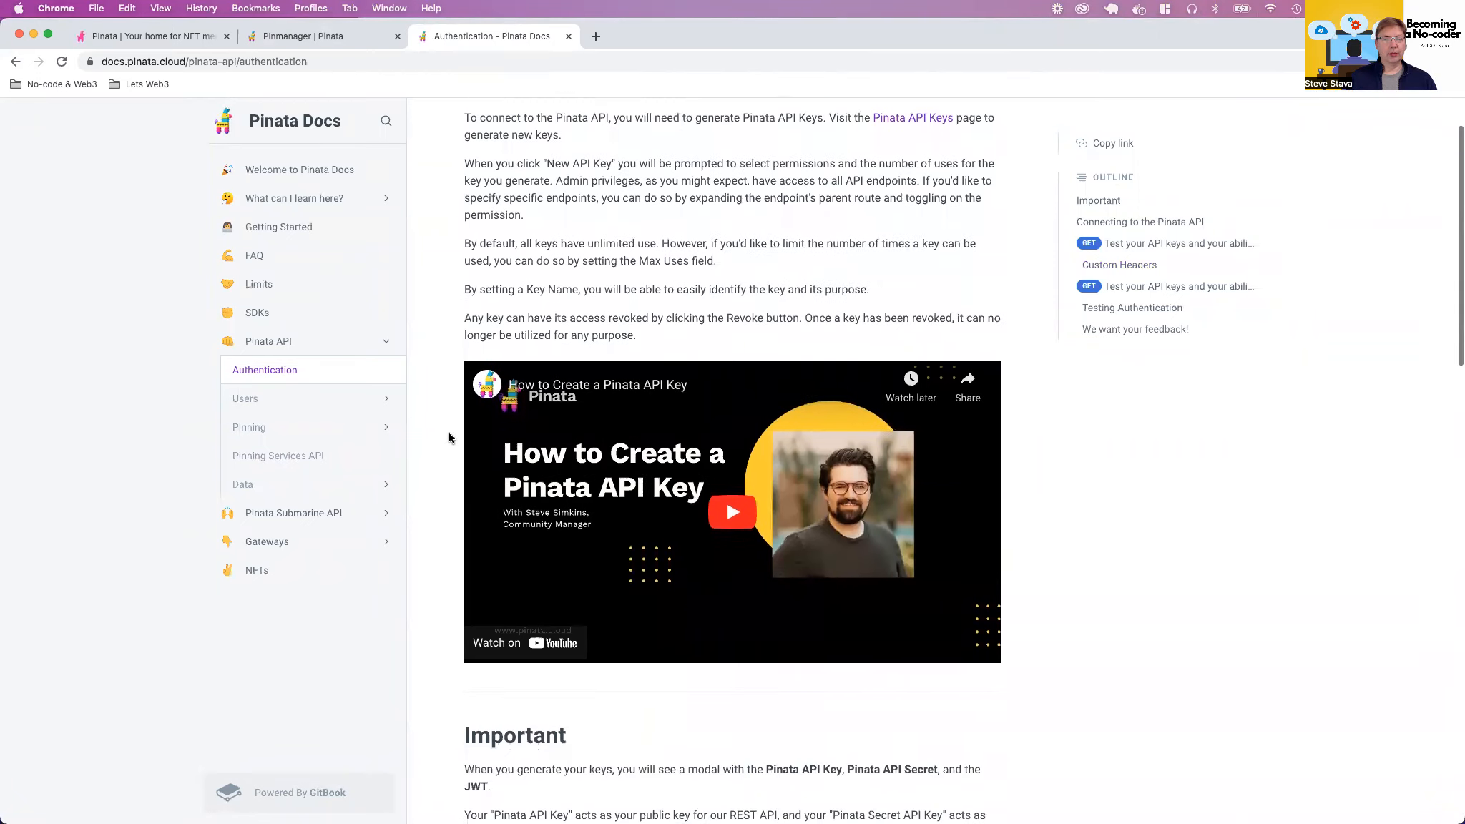
{"action": "scroll", "coordinate": [449, 433], "scroll_direction": "down", "scroll_amount": 3}
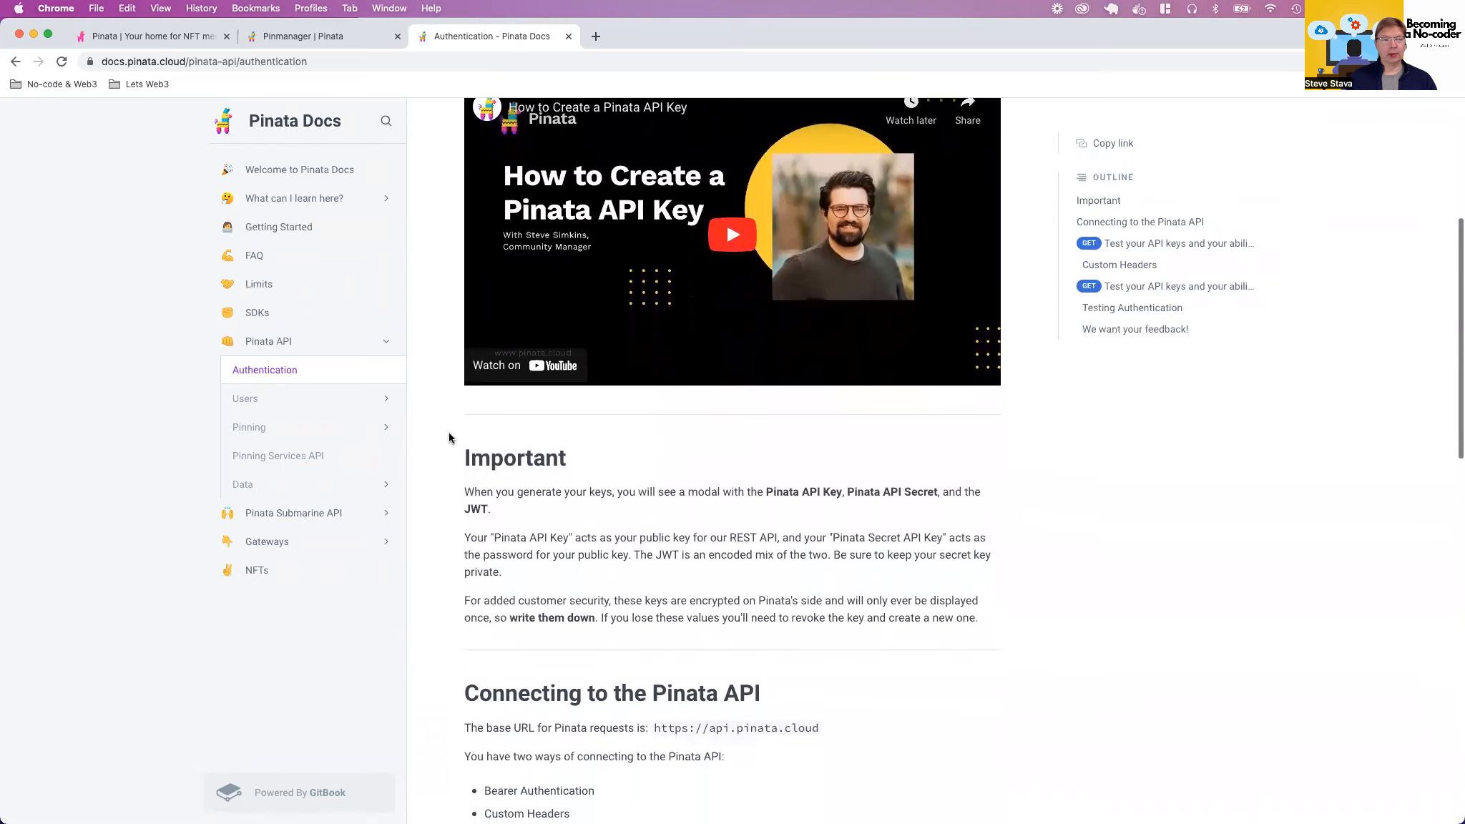
{"action": "scroll", "coordinate": [449, 433], "scroll_direction": "down", "scroll_amount": 1}
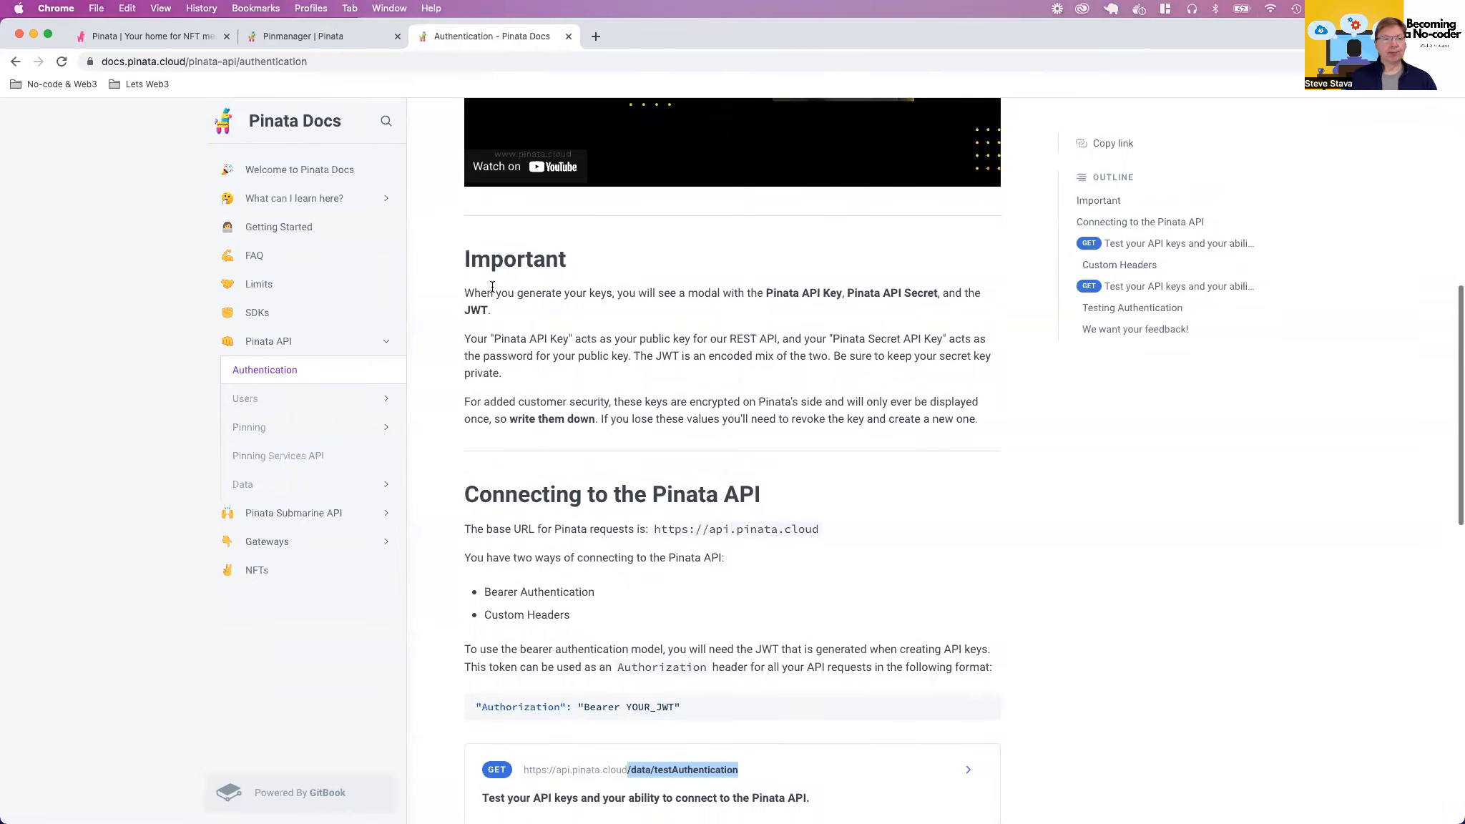
{"action": "left_click_drag", "start_coordinate": [464, 290], "coordinate": [988, 430]}
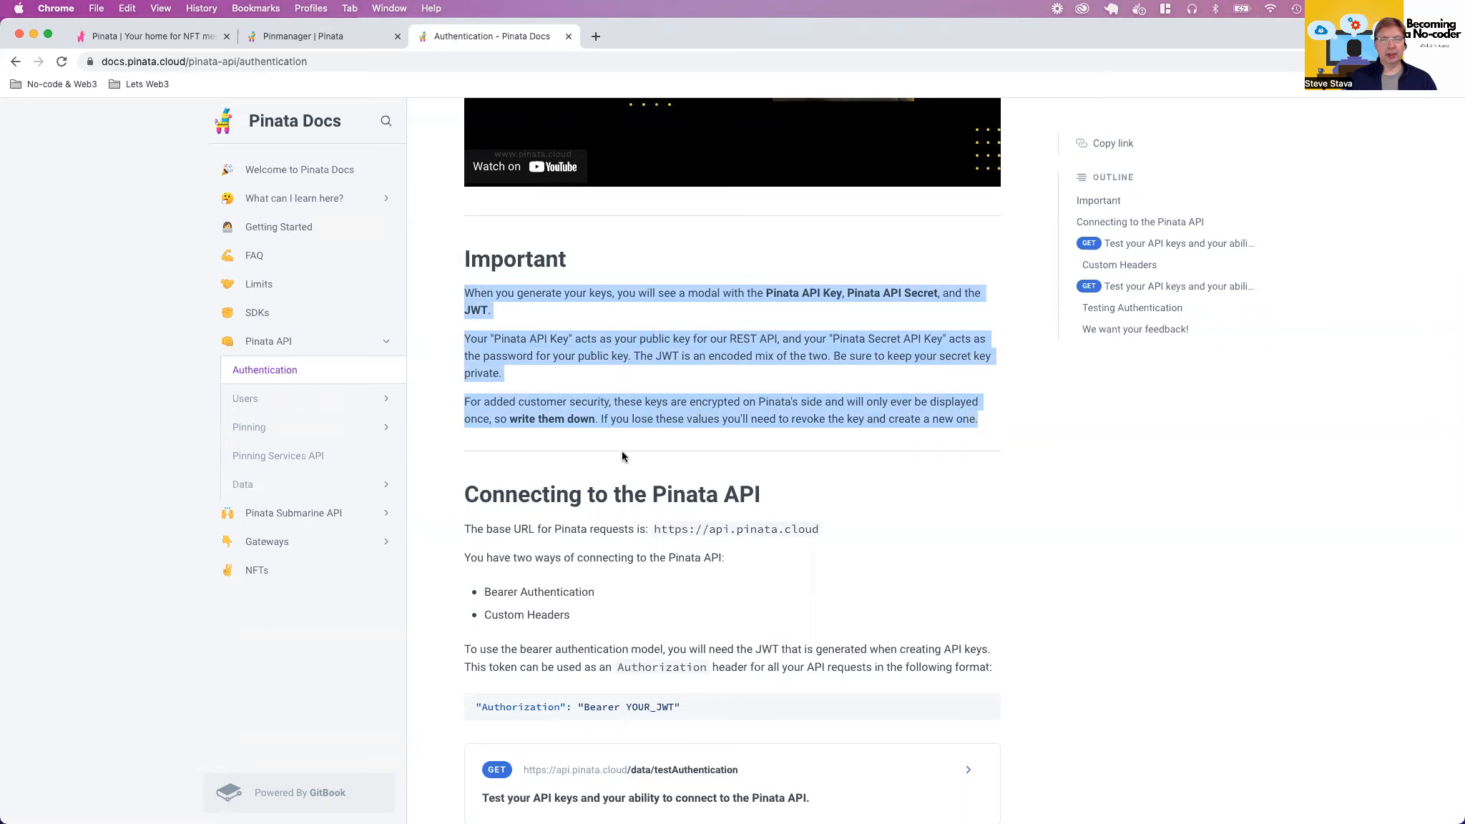
{"action": "scroll", "coordinate": [615, 465], "scroll_direction": "down", "scroll_amount": 3}
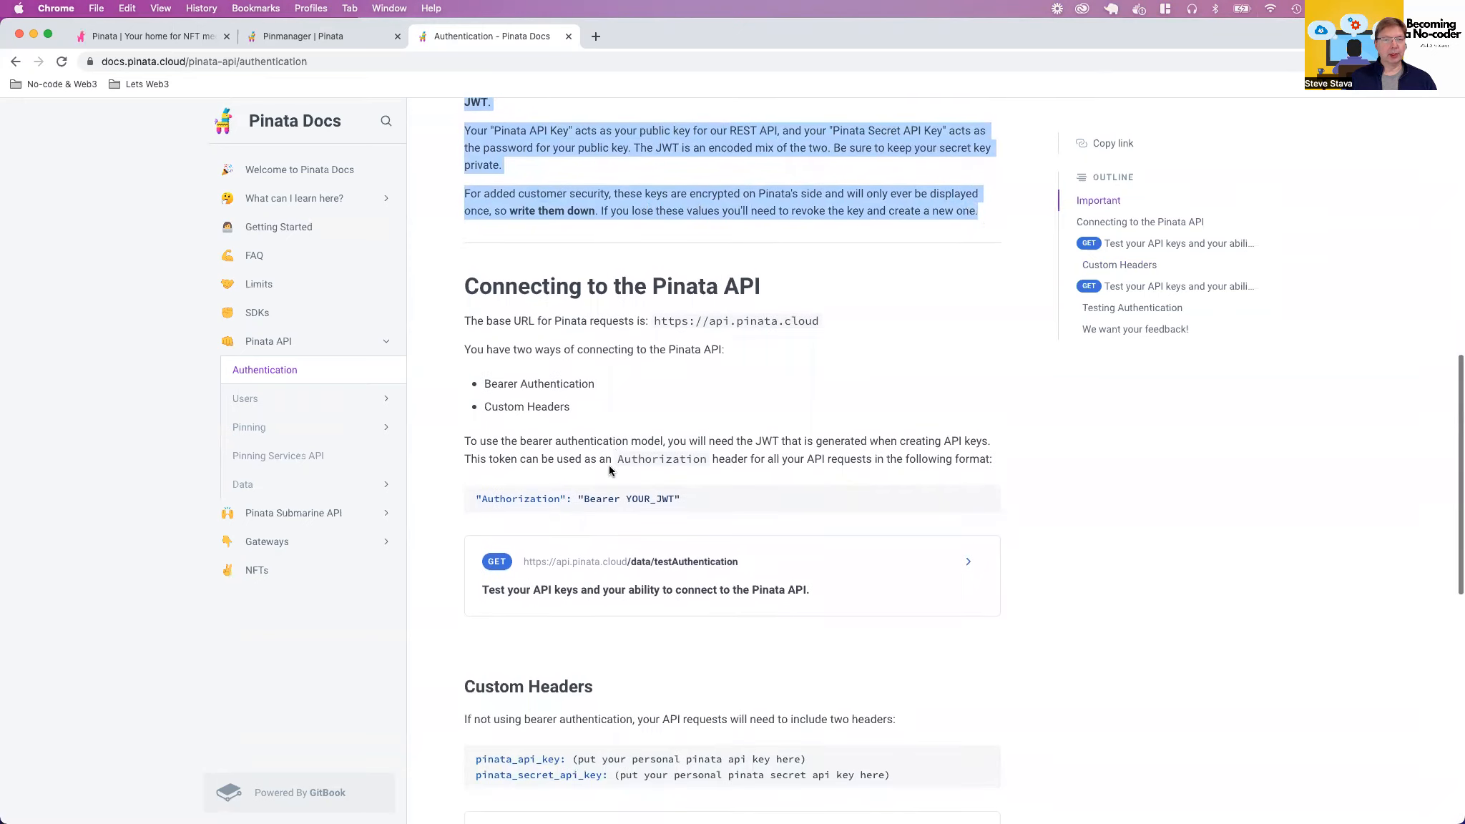
{"action": "left_click_drag", "start_coordinate": [475, 498], "coordinate": [714, 502]}
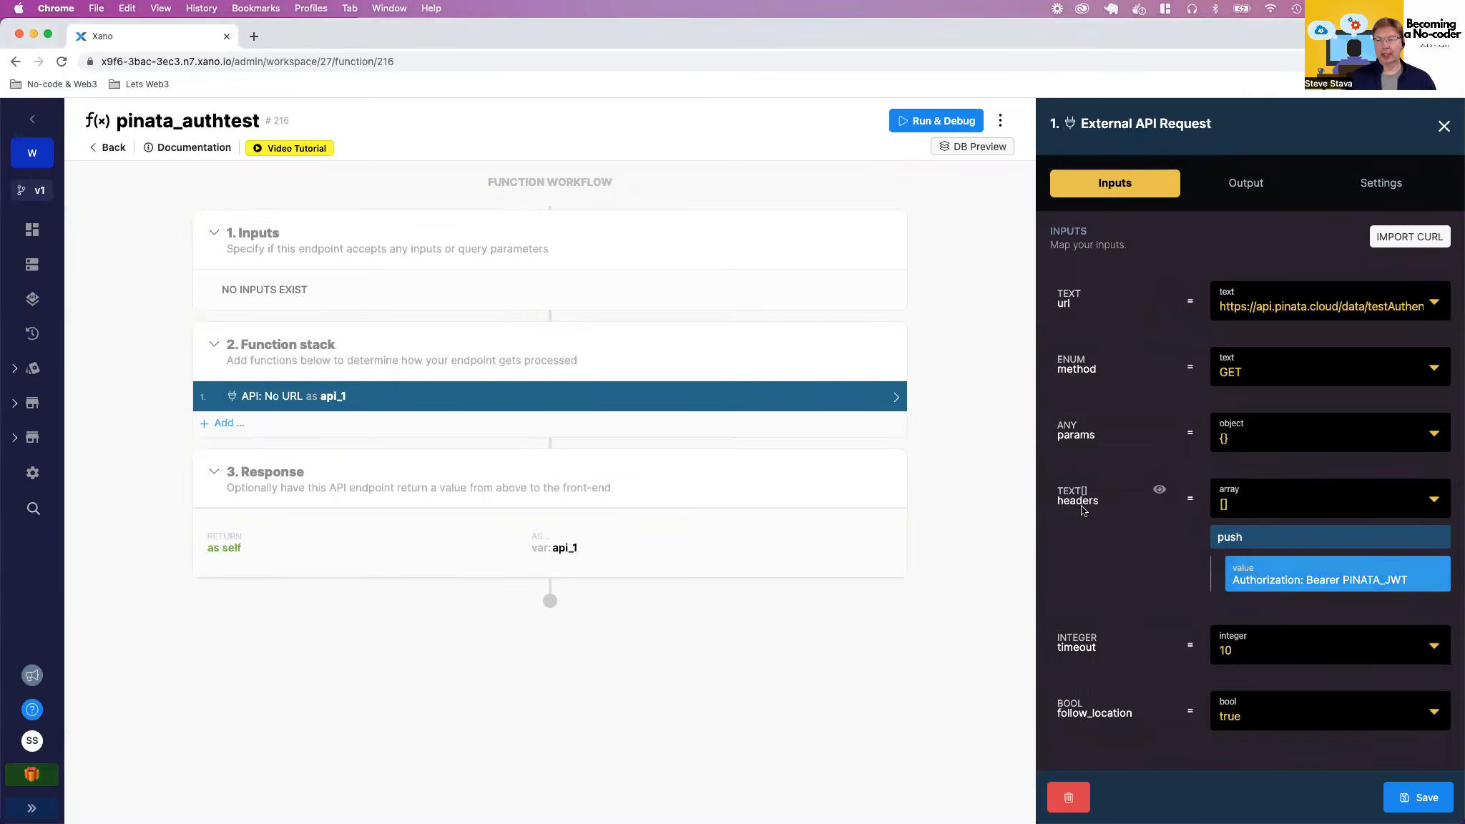
Back in Xano, set the External API Request's pushed header value to "Authorization: Bearer %s".
{"action": "left_click", "coordinate": [1326, 583]}
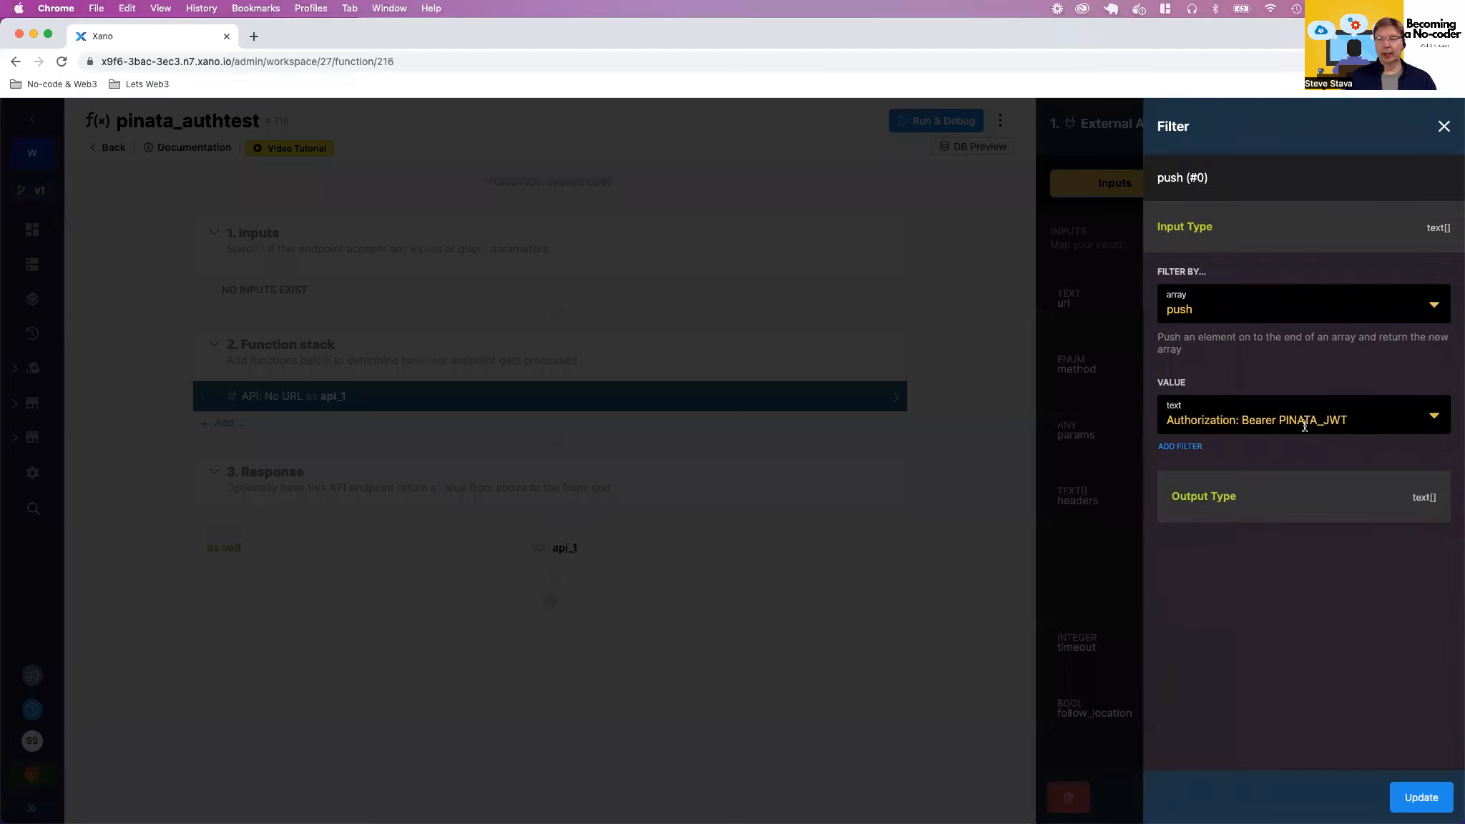
{"action": "left_click_drag", "start_coordinate": [1285, 420], "coordinate": [1367, 420]}
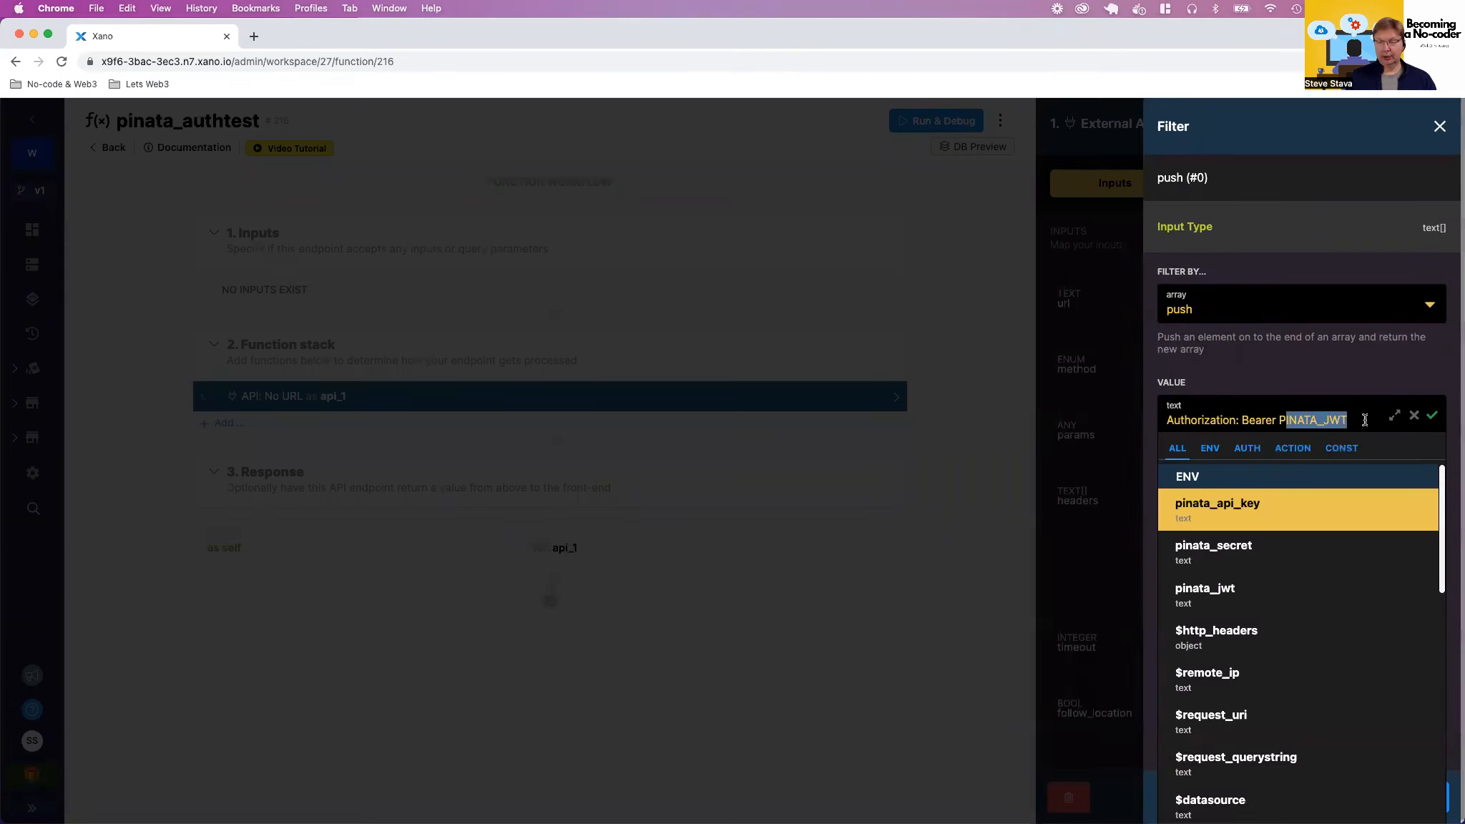
{"action": "key", "text": "BackSpace"}
{"action": "key", "text": "BackSpace"}
{"action": "type", "text": "%s"}
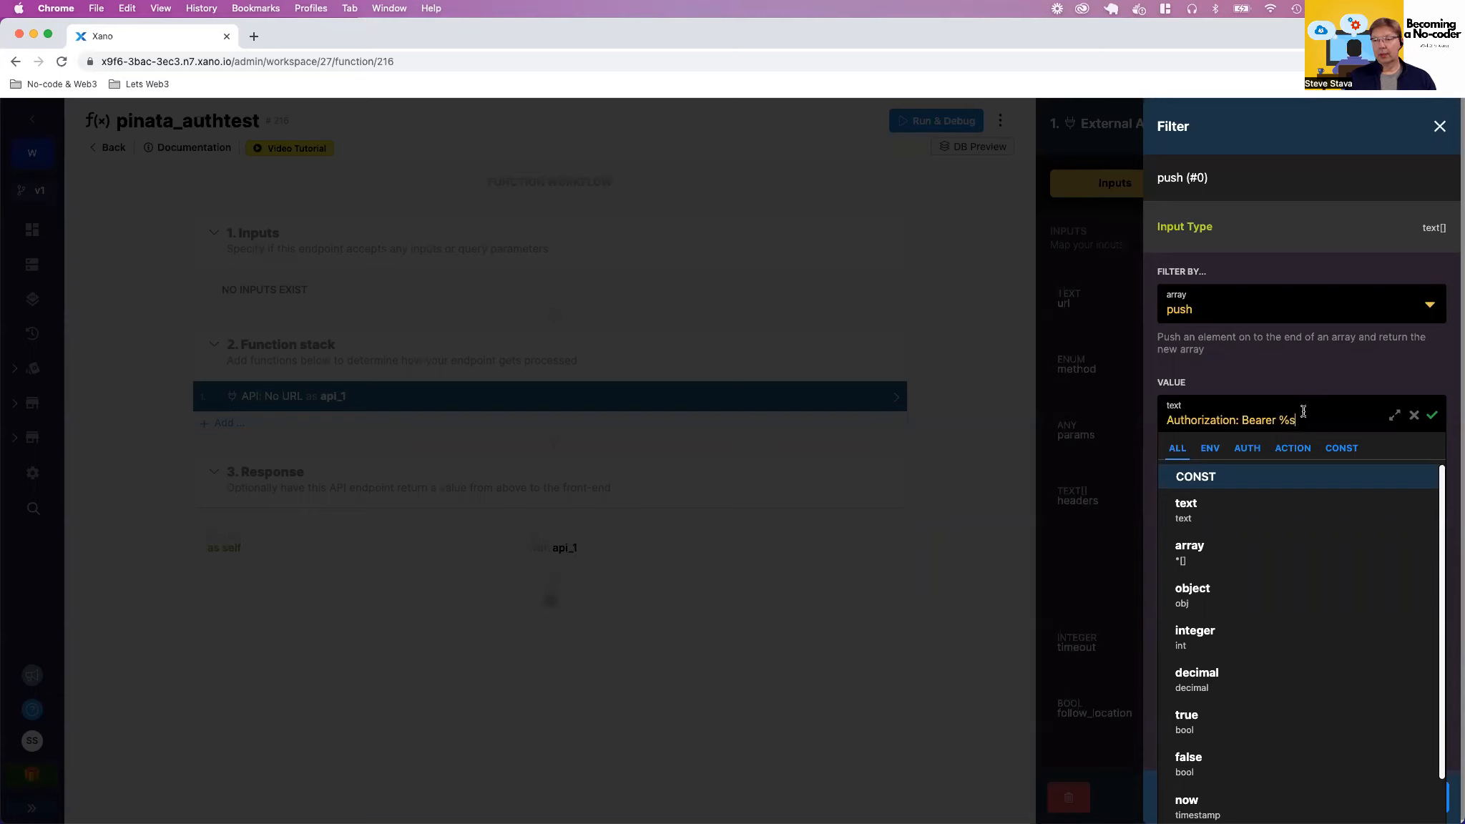
{"action": "left_click", "coordinate": [1434, 420]}
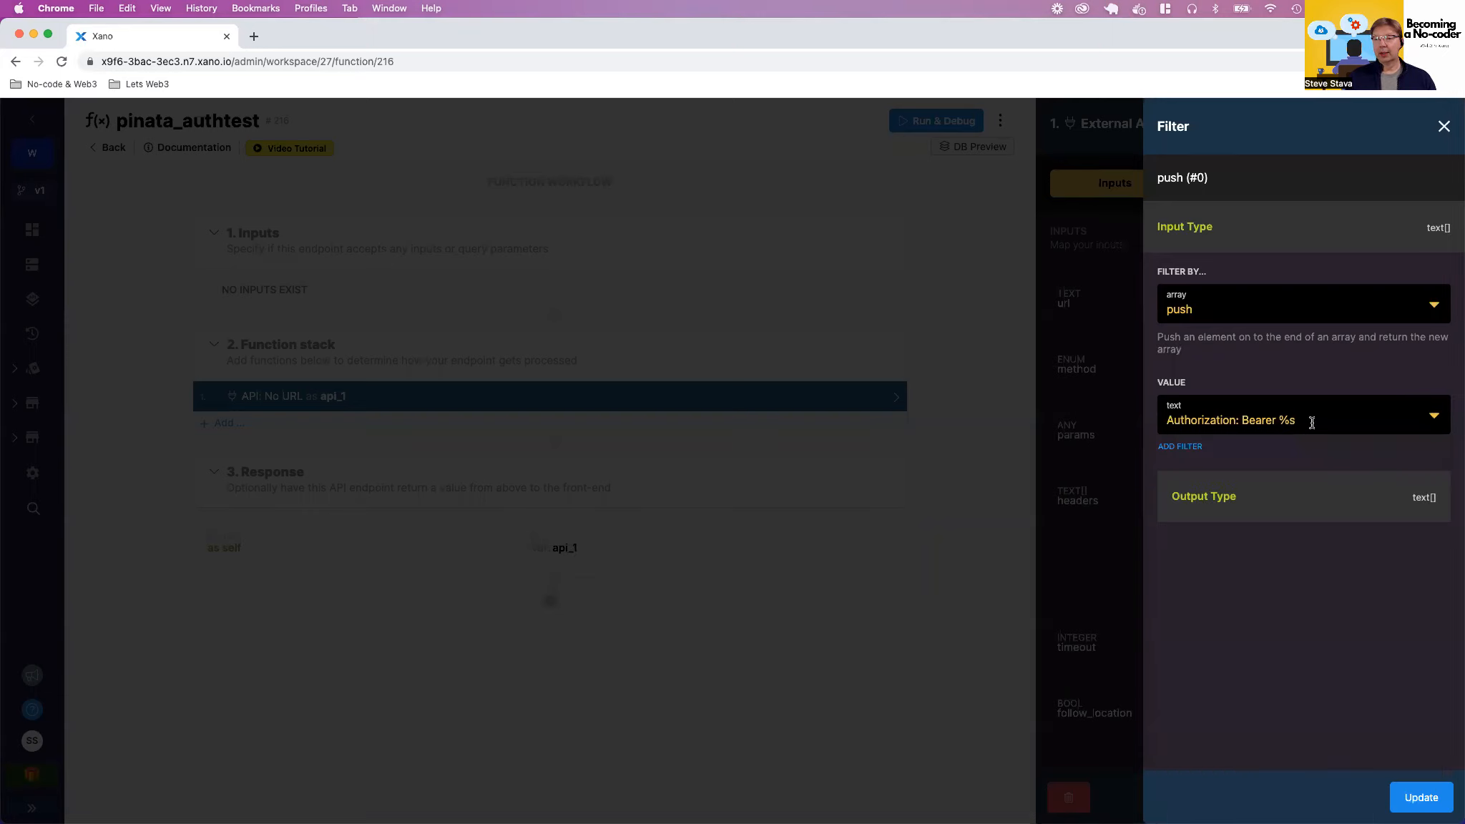
Add a sprintf text filter to the Authorization header value.
{"action": "left_click", "coordinate": [1184, 448]}
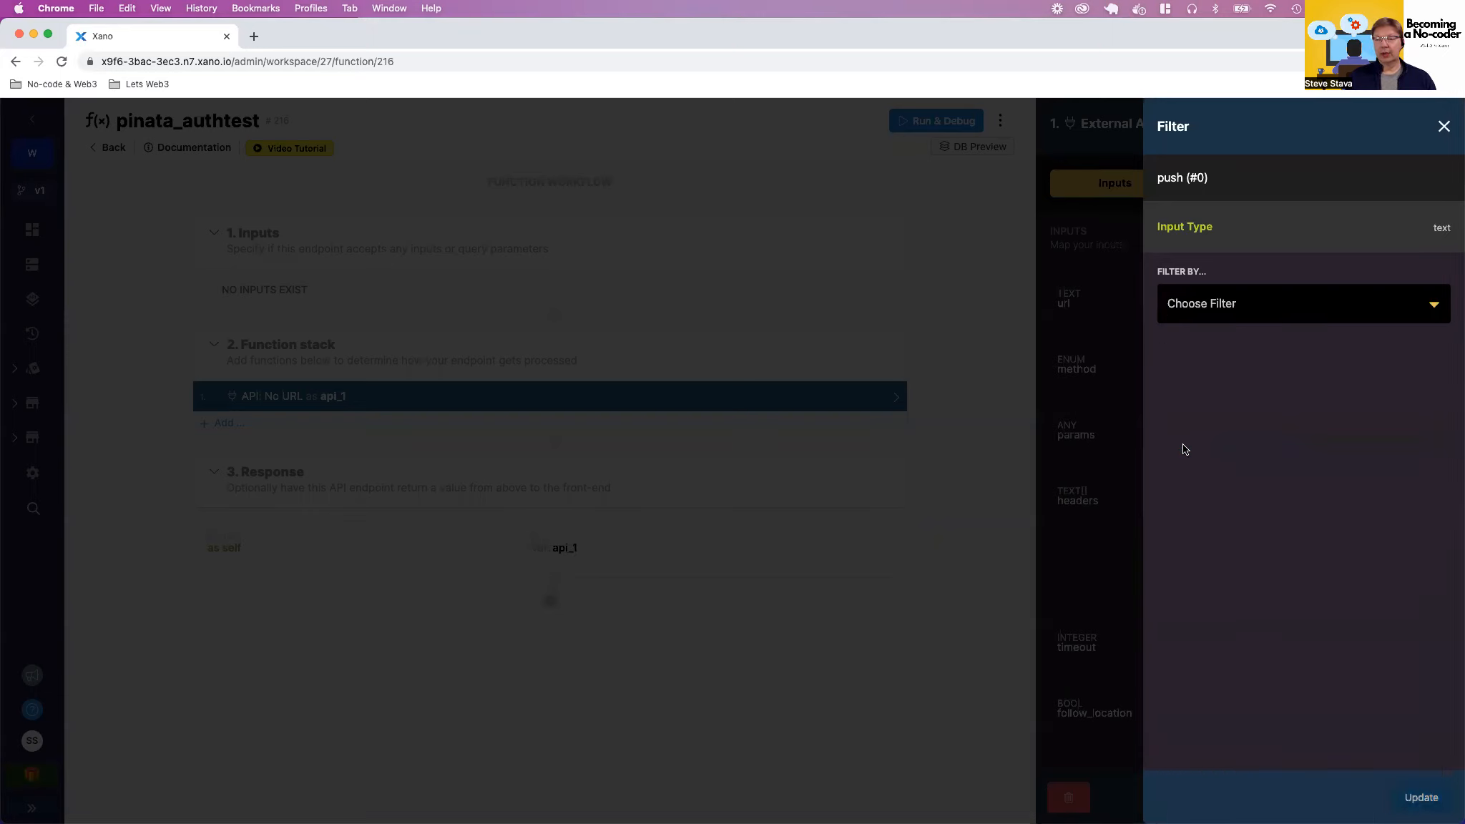
{"action": "left_click", "coordinate": [1216, 308]}
{"action": "type", "text": "sprint"}
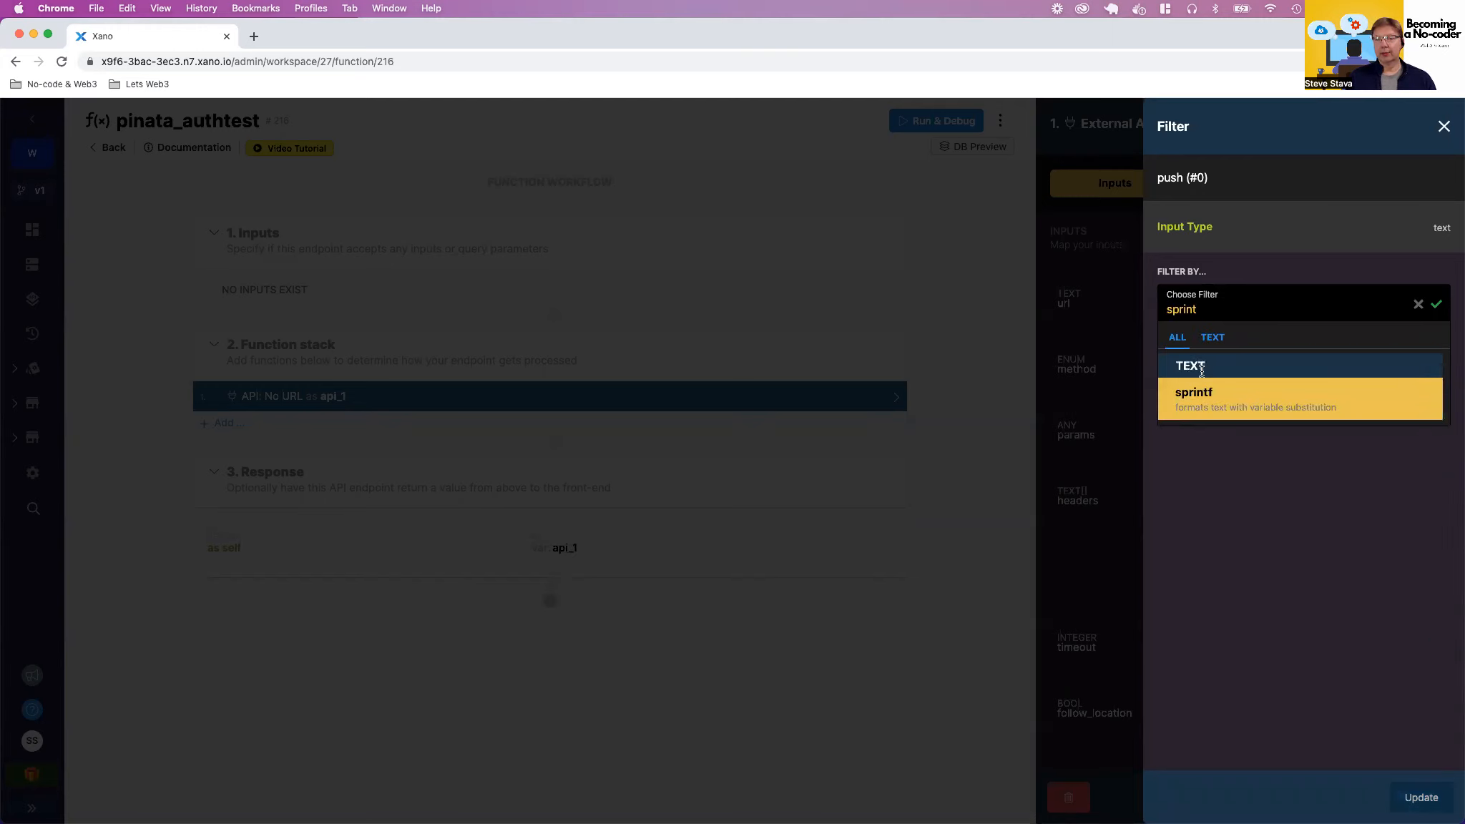
{"action": "left_click", "coordinate": [1201, 408]}
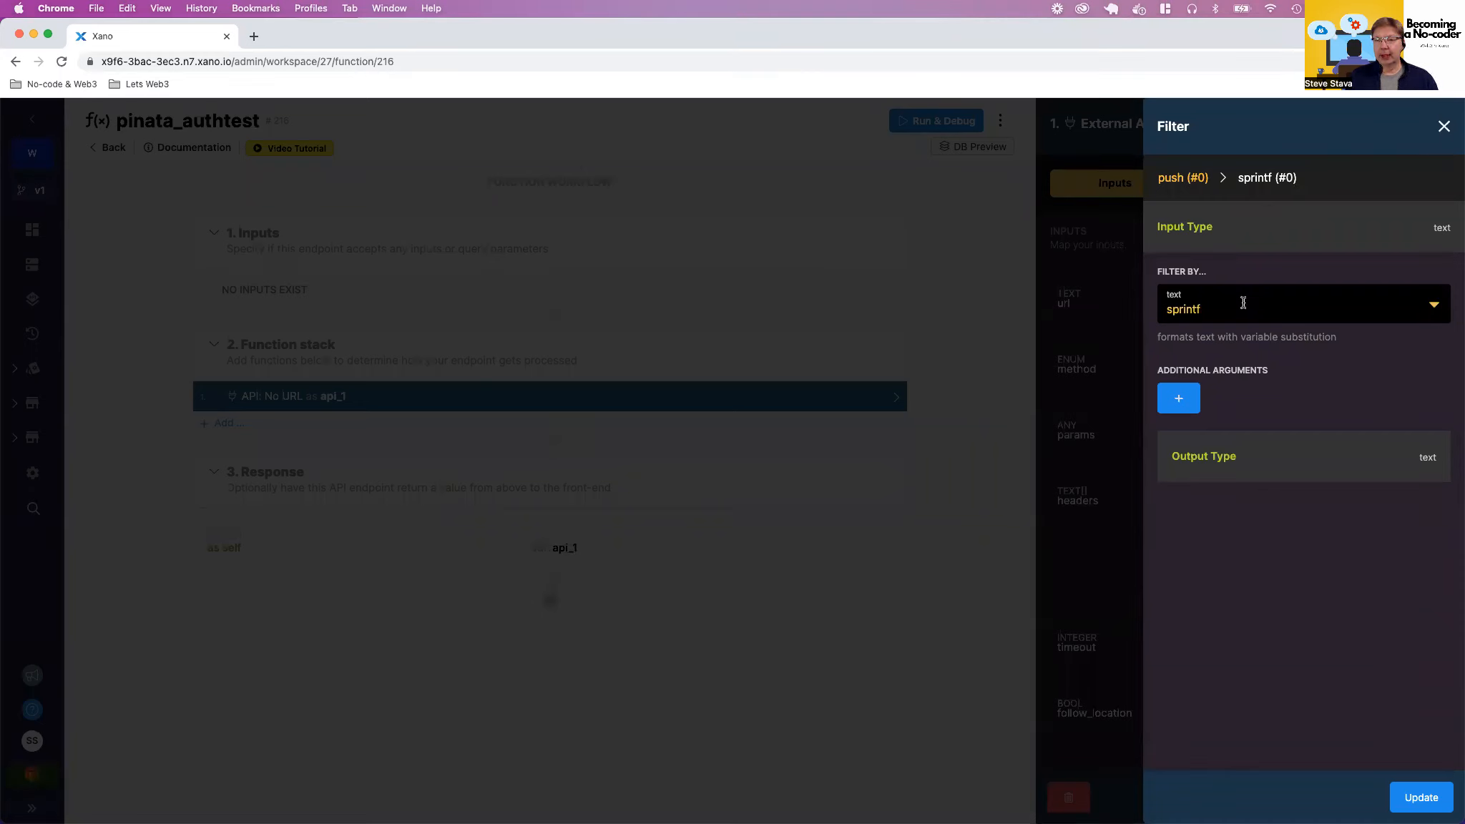
Add the environment variable pinata_jwt as the sprintf filter's argument, update the filter and save the API request.
{"action": "left_click", "coordinate": [1178, 398]}
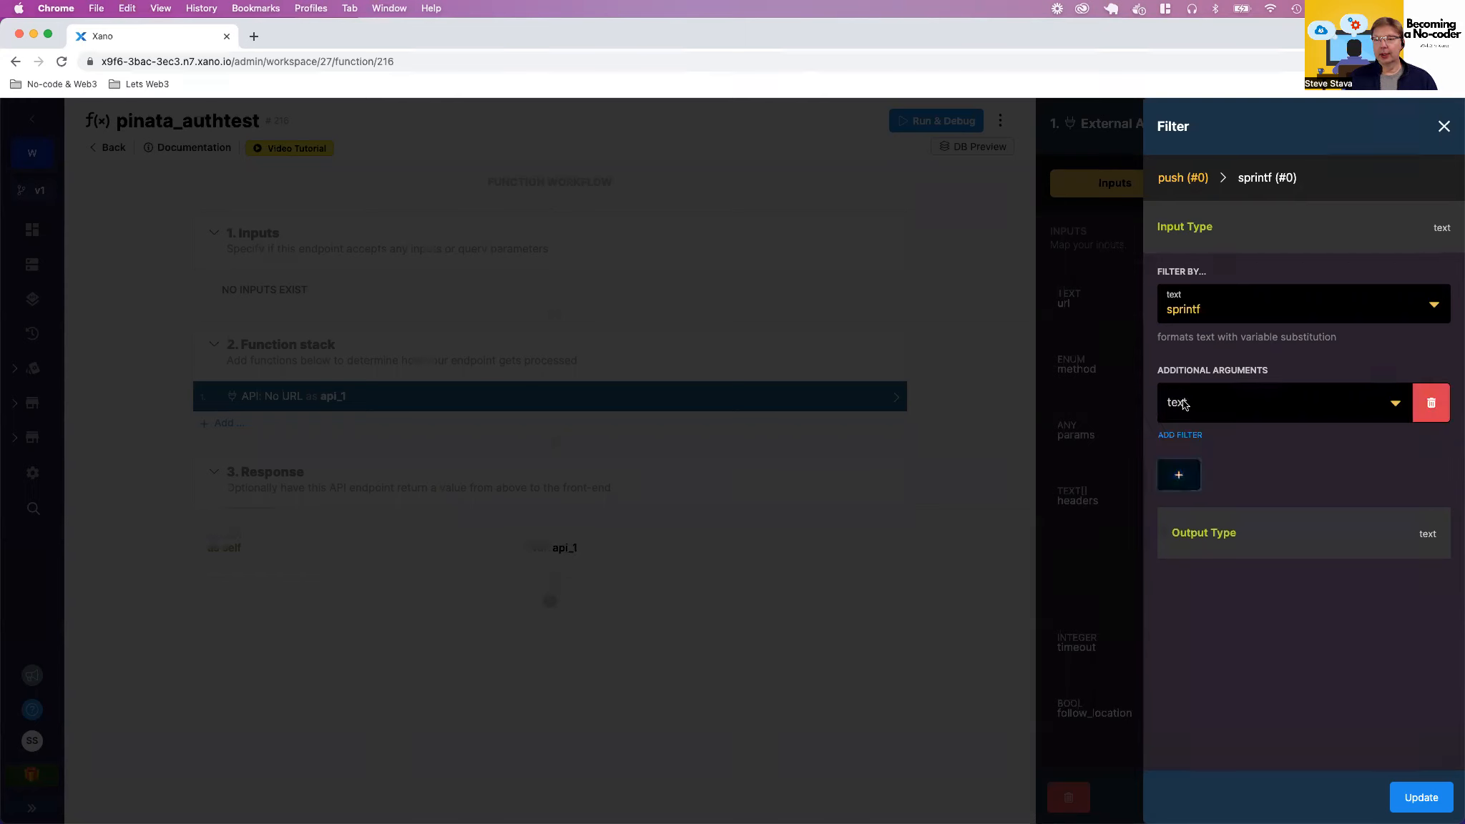
{"action": "left_click", "coordinate": [1184, 404]}
{"action": "left_click", "coordinate": [1208, 439]}
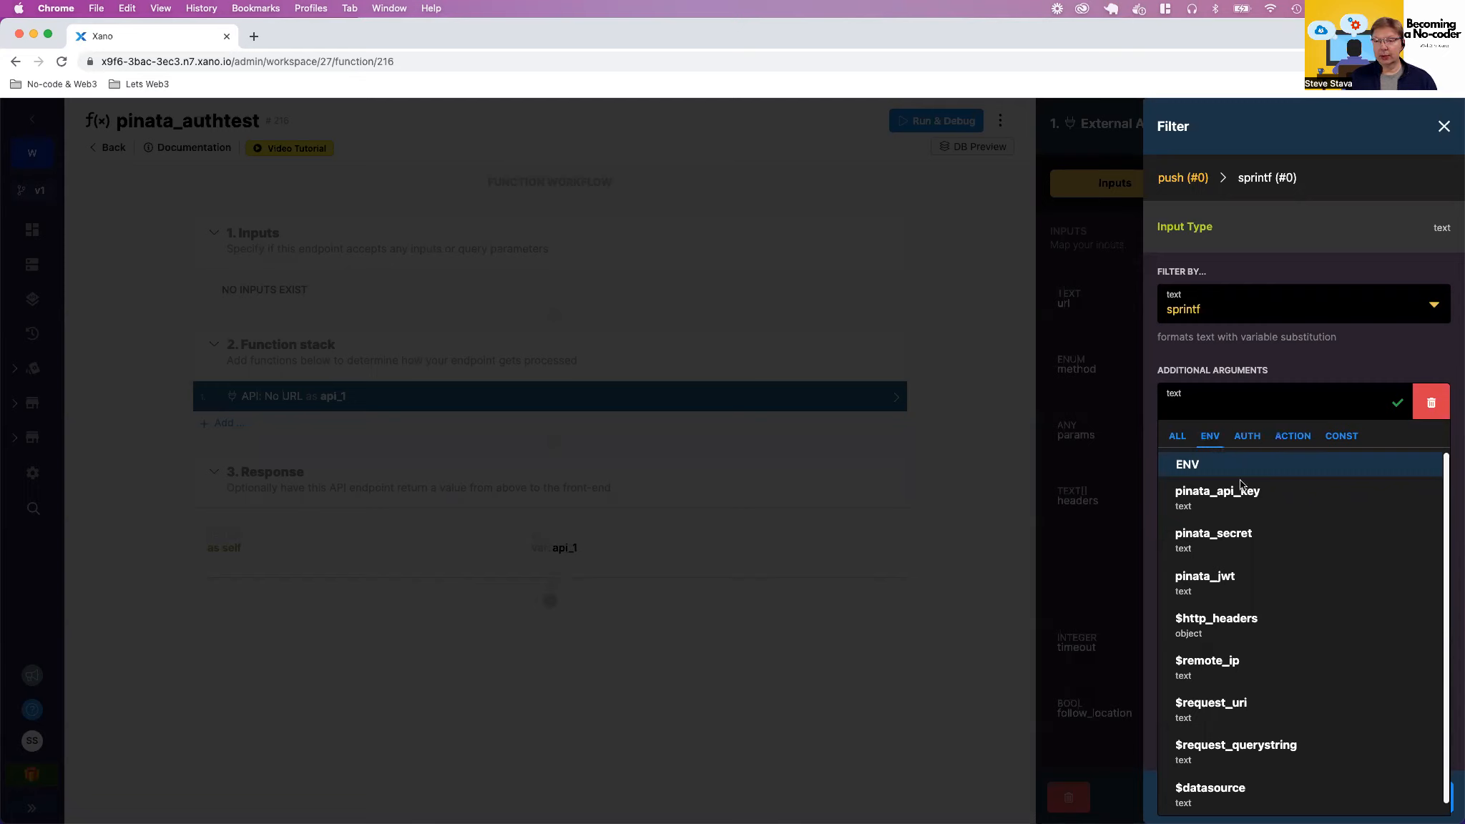
{"action": "left_click", "coordinate": [1269, 579]}
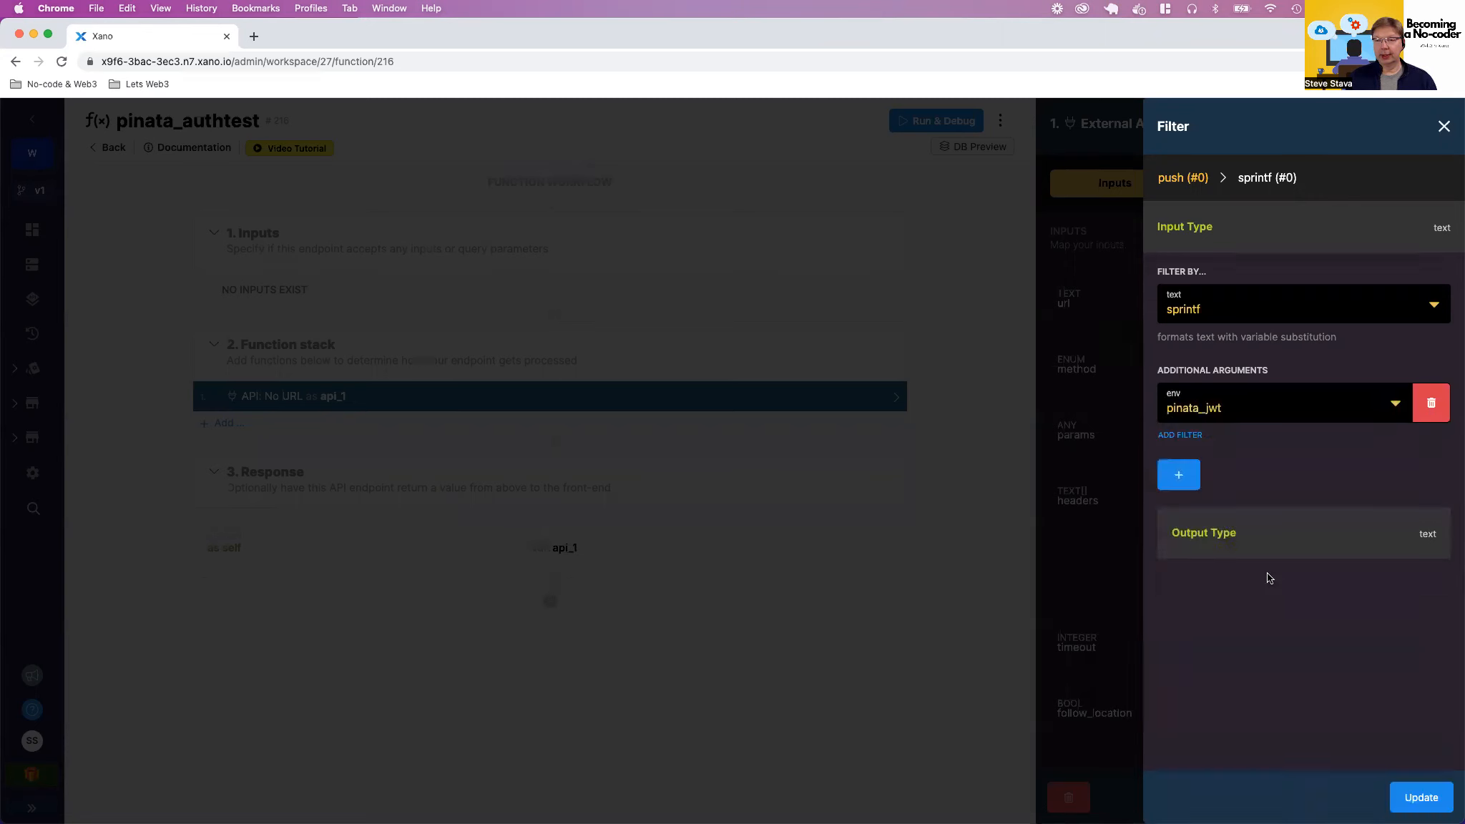
{"action": "left_click", "coordinate": [1419, 794]}
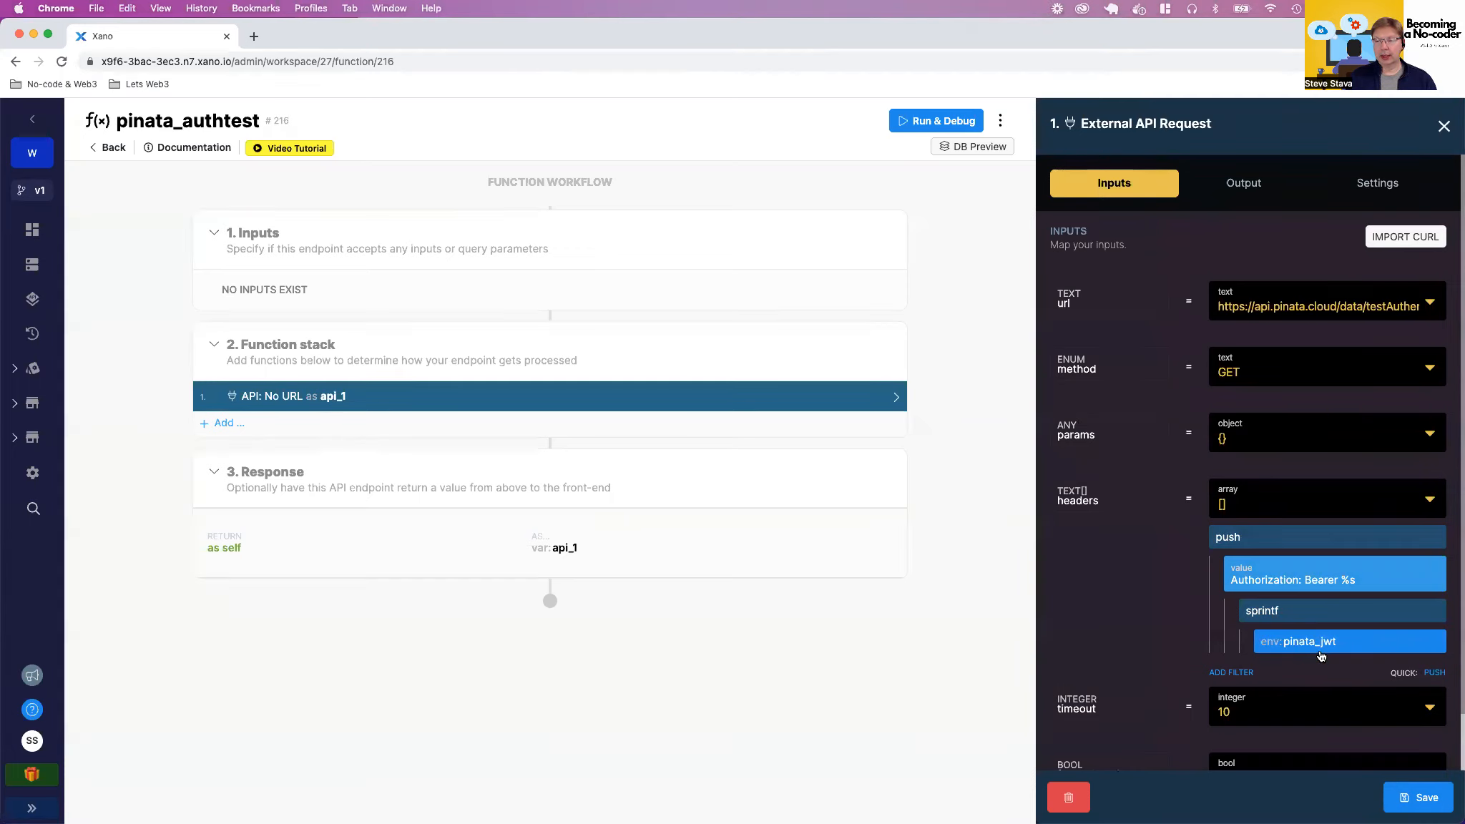
{"action": "left_click", "coordinate": [1407, 804]}
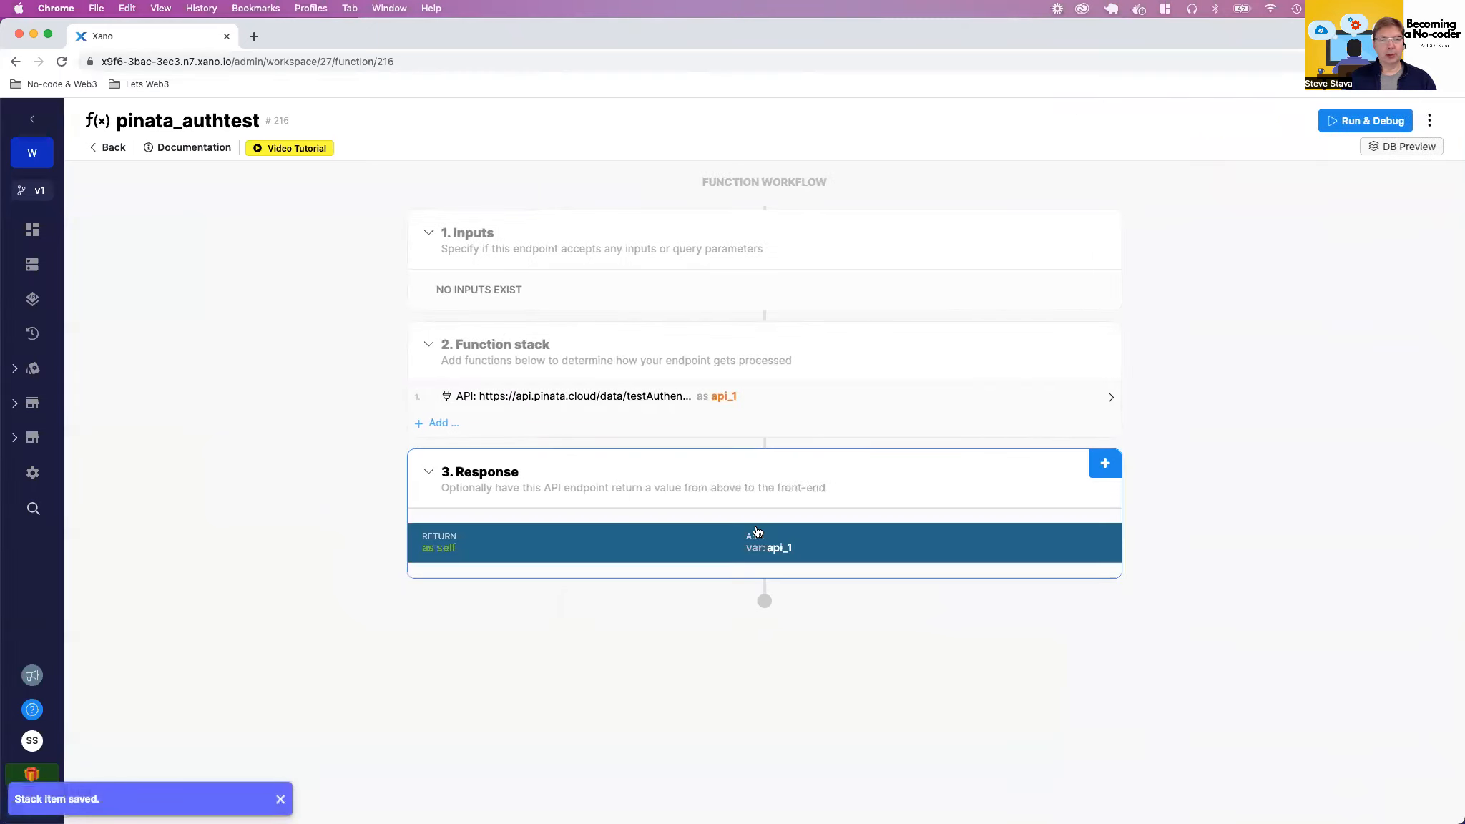
Rename the External API Request's output variable to auth_test and save the request.
{"action": "left_click", "coordinate": [641, 395]}
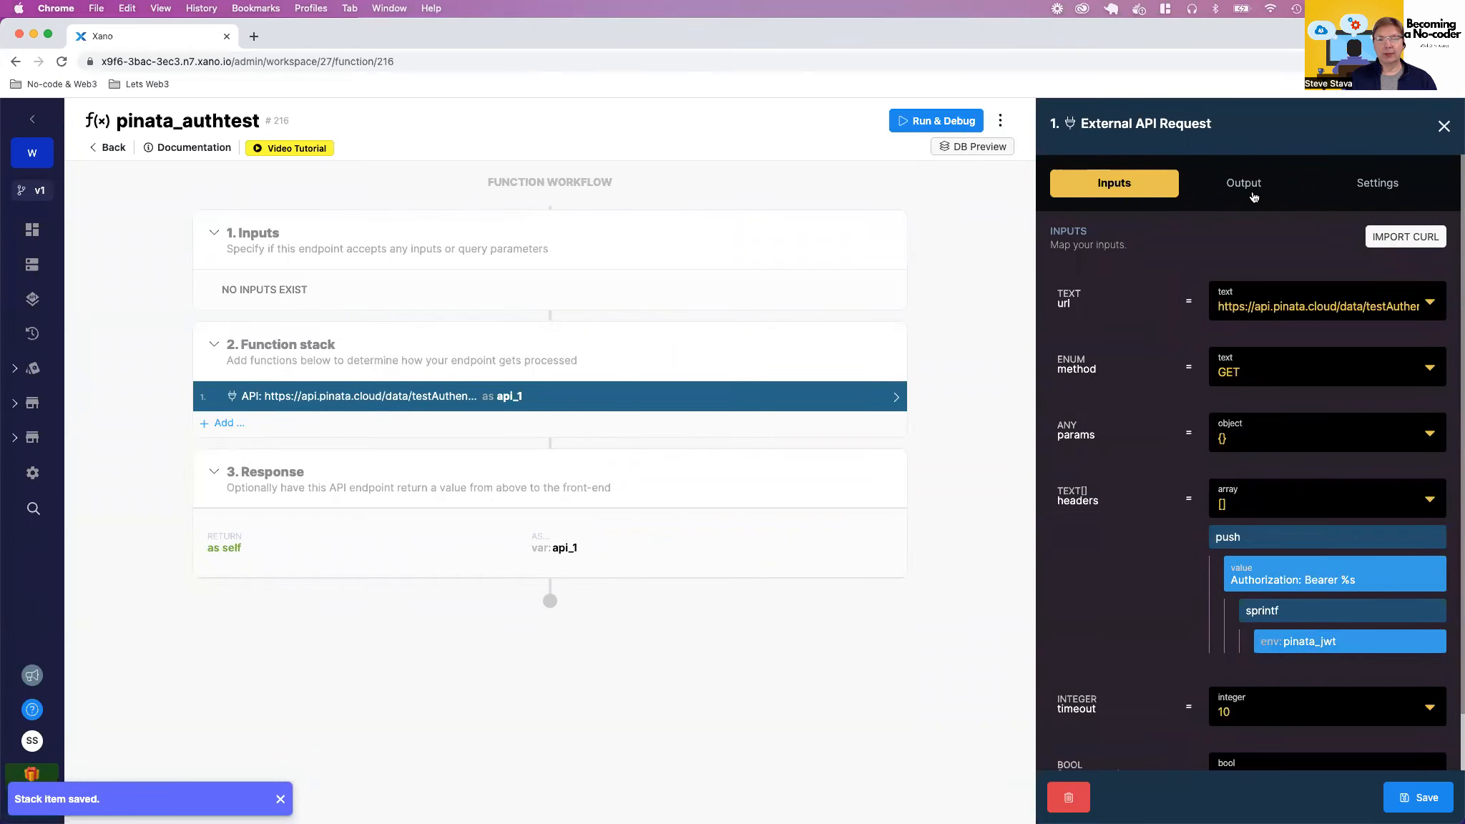
{"action": "left_click", "coordinate": [1254, 194]}
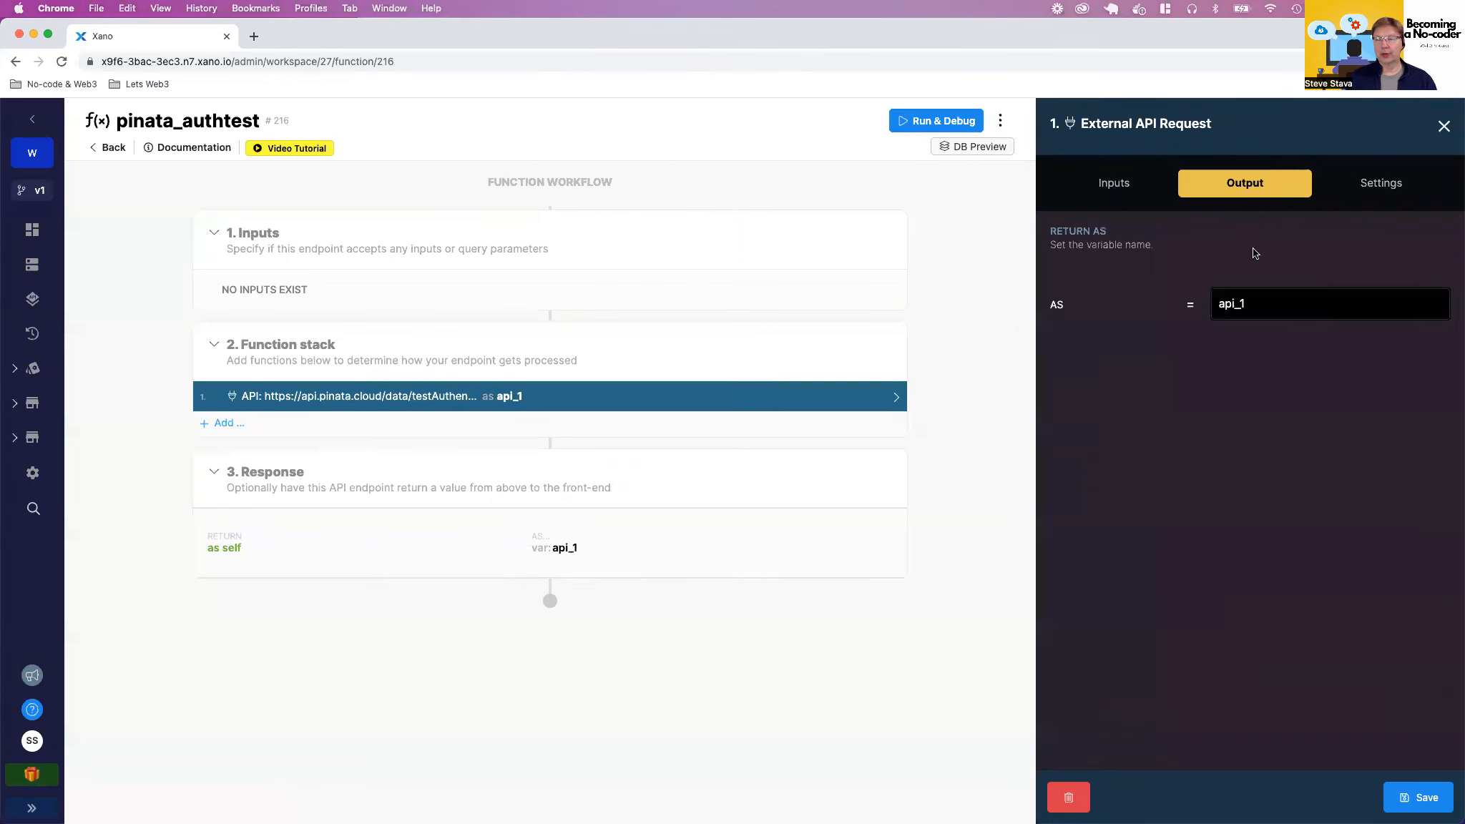
{"action": "double_click", "coordinate": [1269, 312]}
{"action": "type", "text": "auth"}
{"action": "type", "text": ")"}
{"action": "type", "text": "test"}
{"action": "left_click", "coordinate": [1405, 799]}
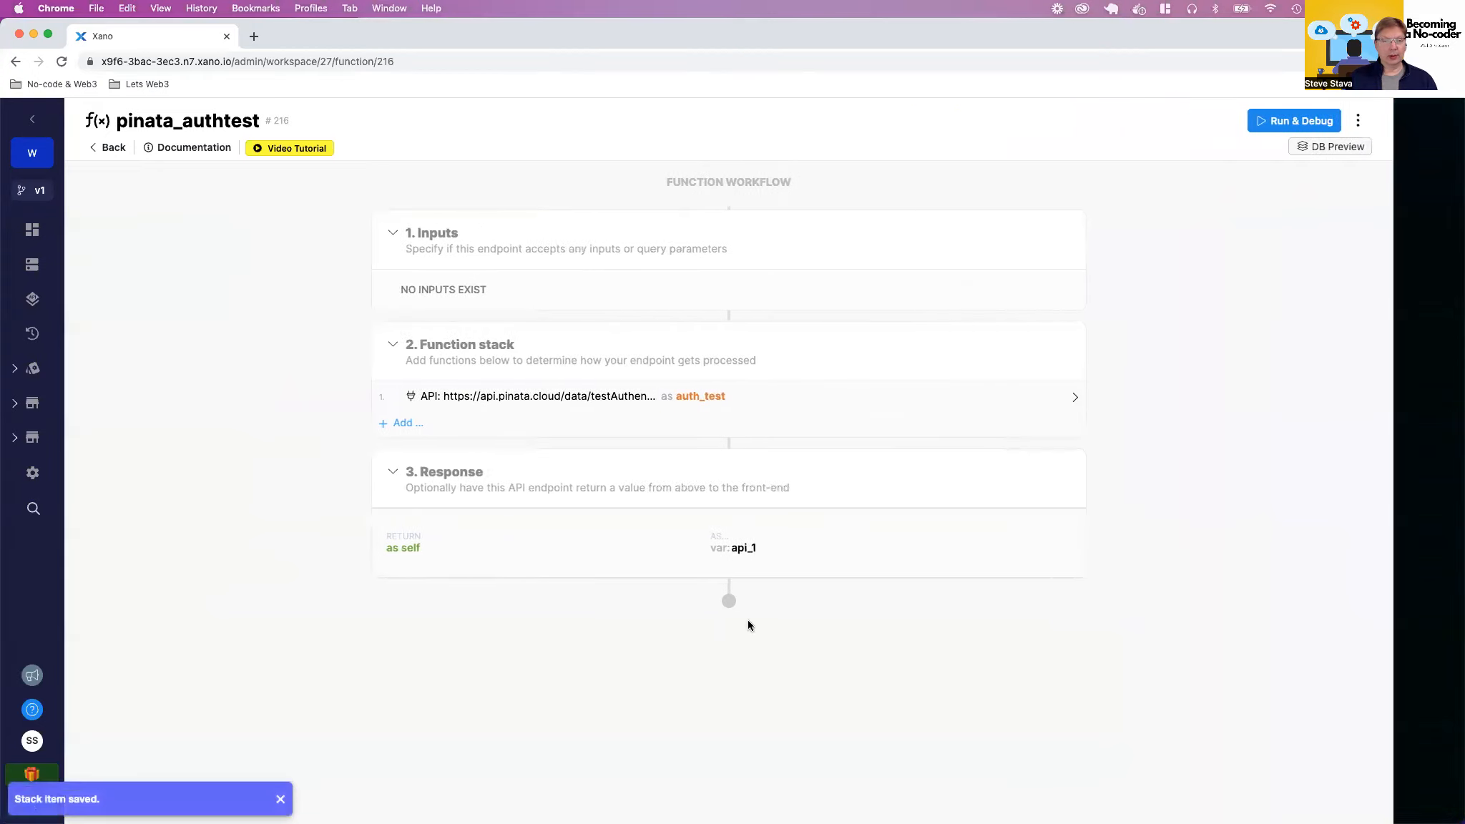
Set the function's response to return the auth_test variable and save it.
{"action": "left_click", "coordinate": [715, 548]}
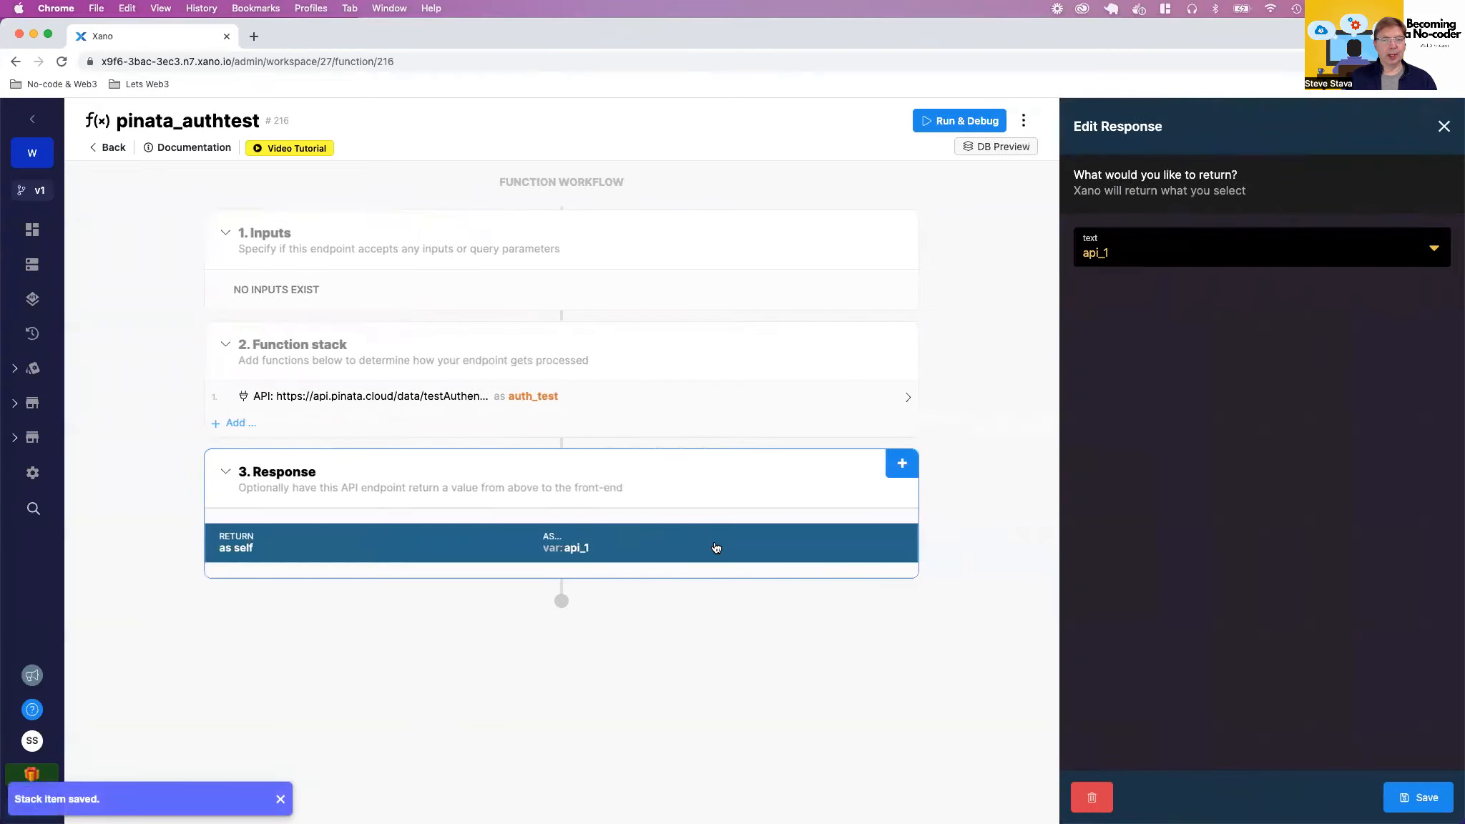
{"action": "left_click", "coordinate": [1112, 258]}
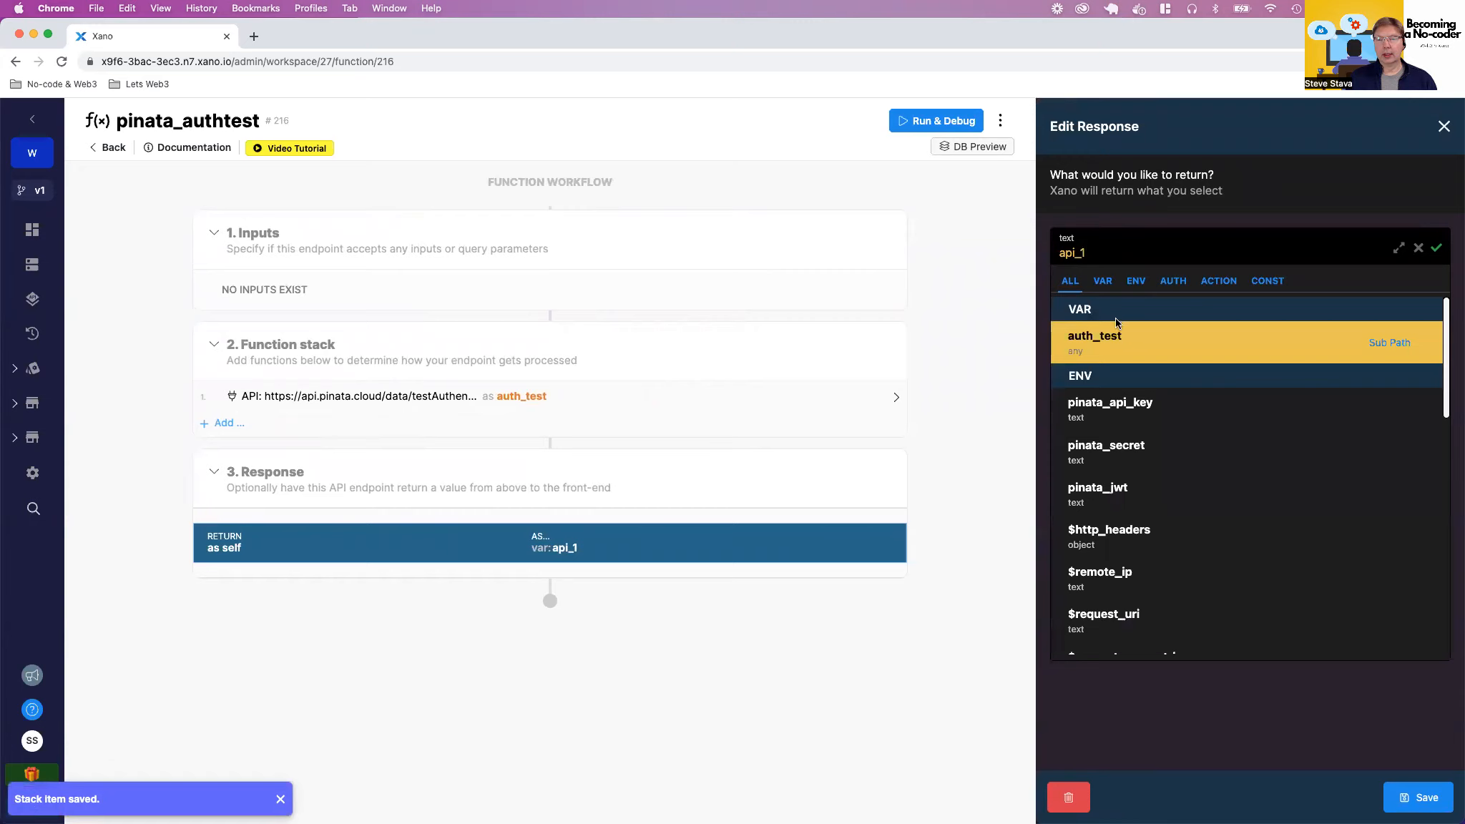
{"action": "left_click", "coordinate": [1128, 347]}
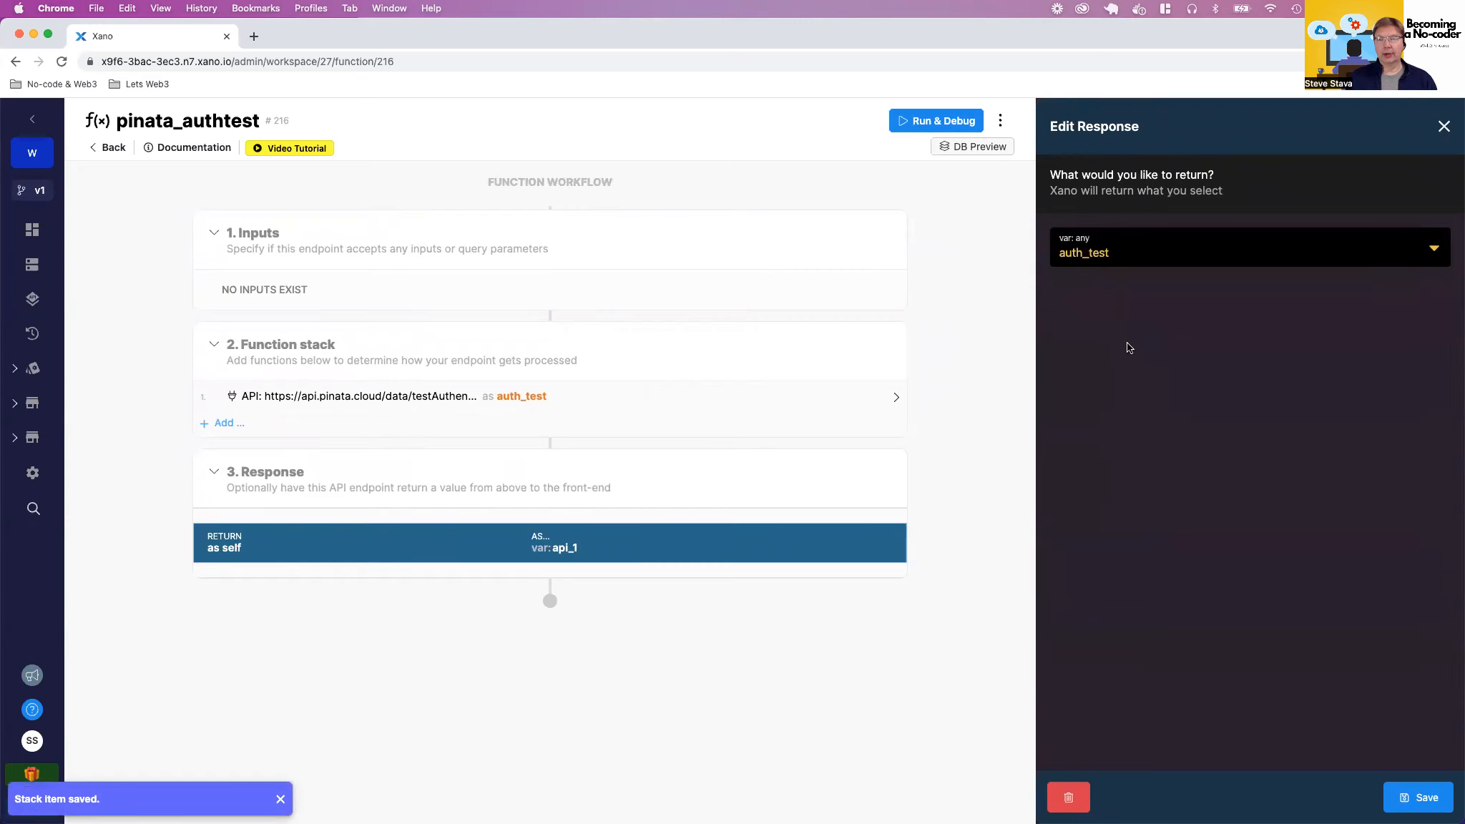
{"action": "left_click", "coordinate": [1417, 797]}
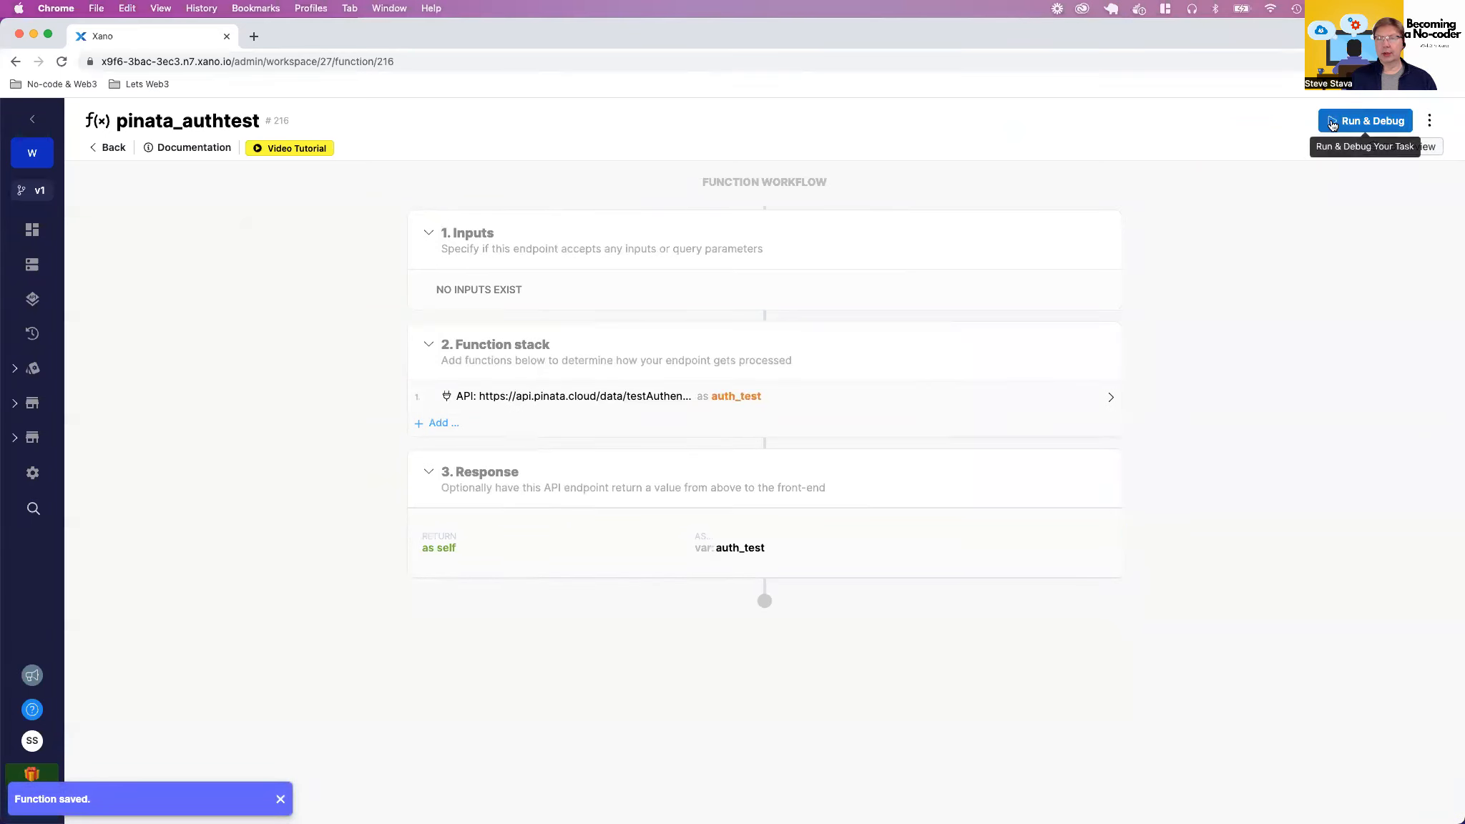
Run pinata_authtest in the debugger, examine the HTTP status and result message in its response, and close the debugger.
{"action": "left_click", "coordinate": [1329, 122]}
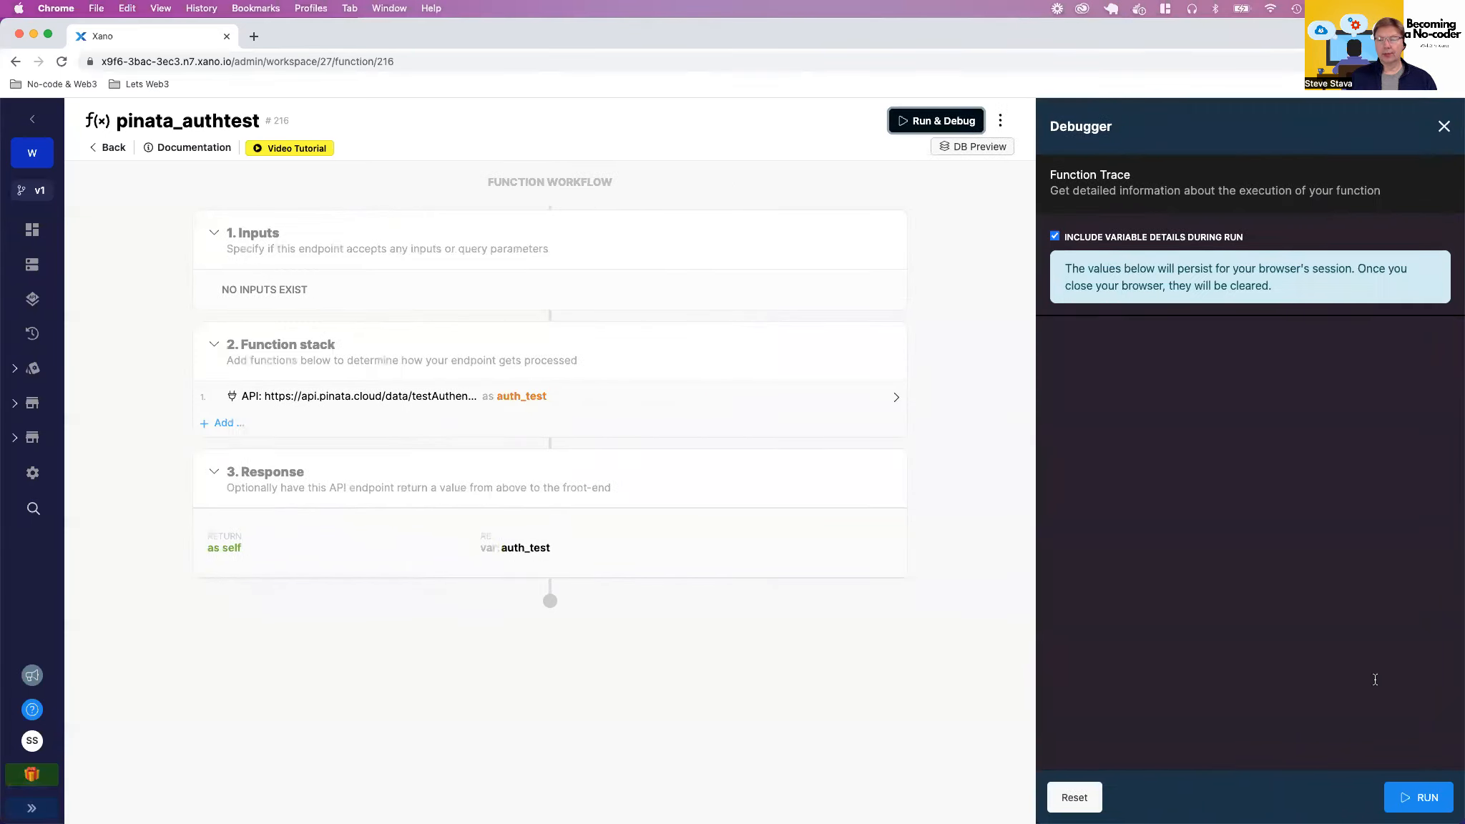
{"action": "left_click", "coordinate": [1404, 800]}
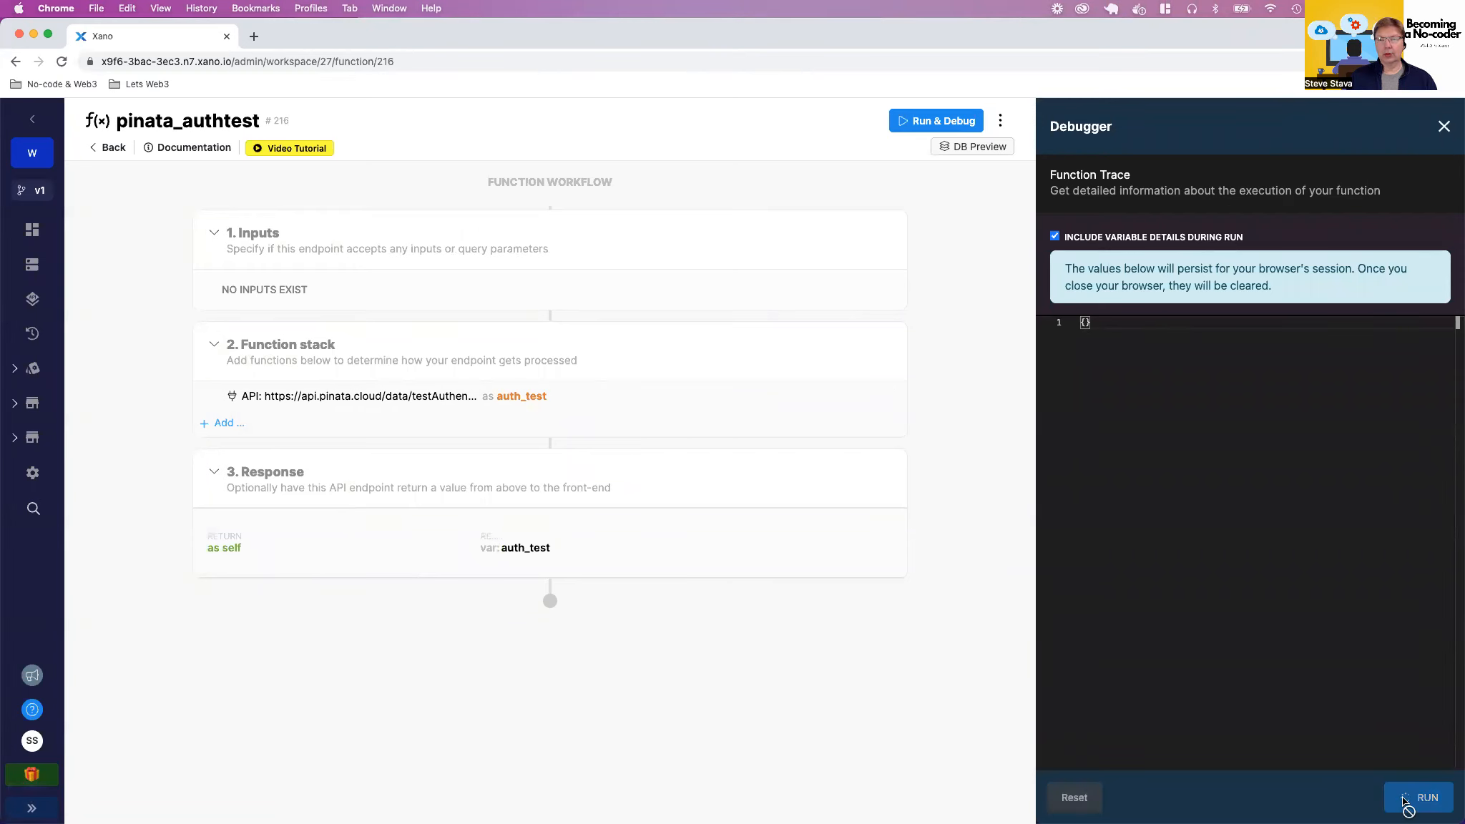
{"action": "scroll", "coordinate": [1298, 621], "scroll_direction": "down", "scroll_amount": 3}
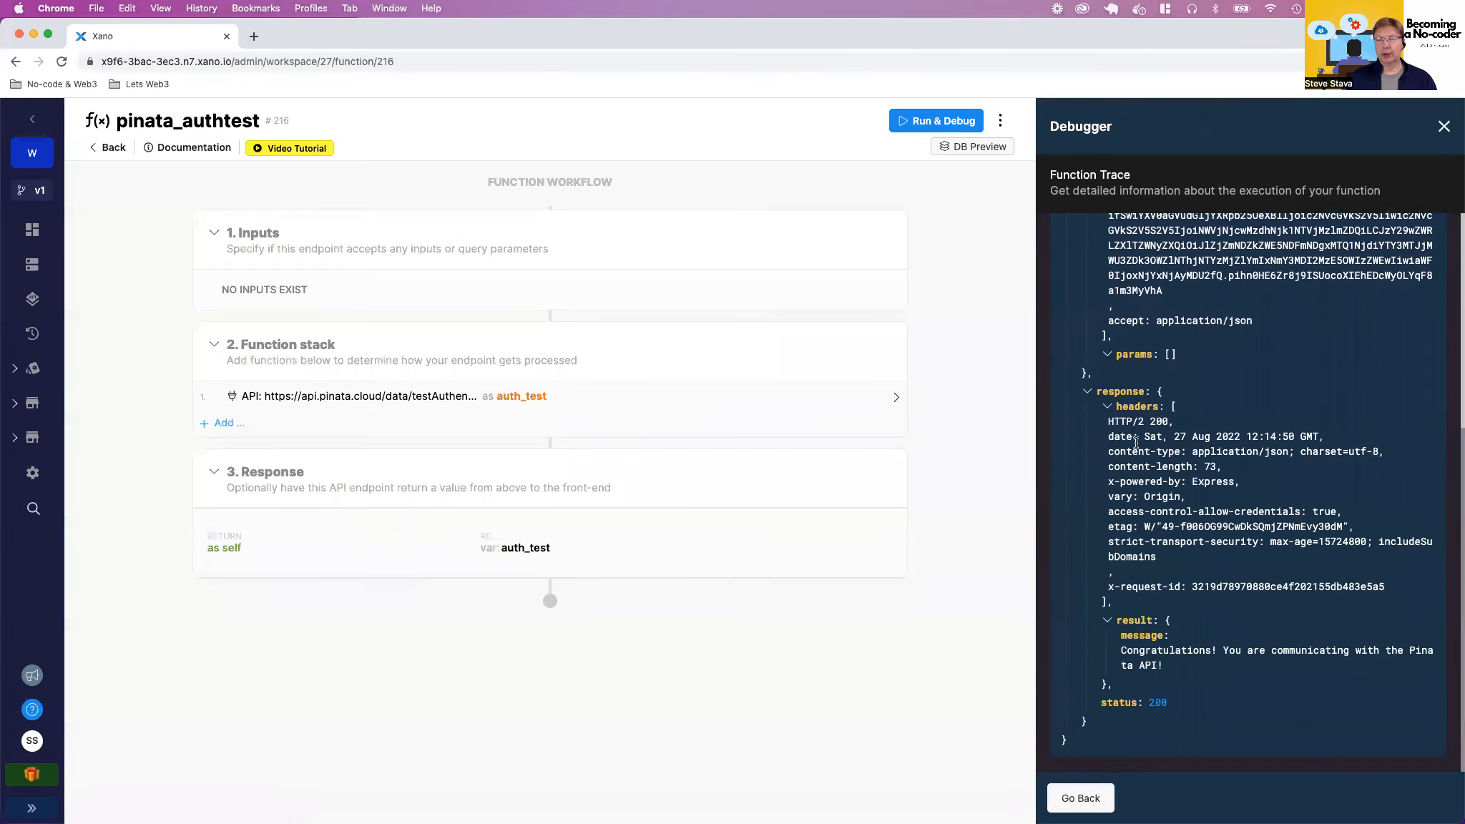
{"action": "left_click_drag", "start_coordinate": [1109, 421], "coordinate": [1187, 422]}
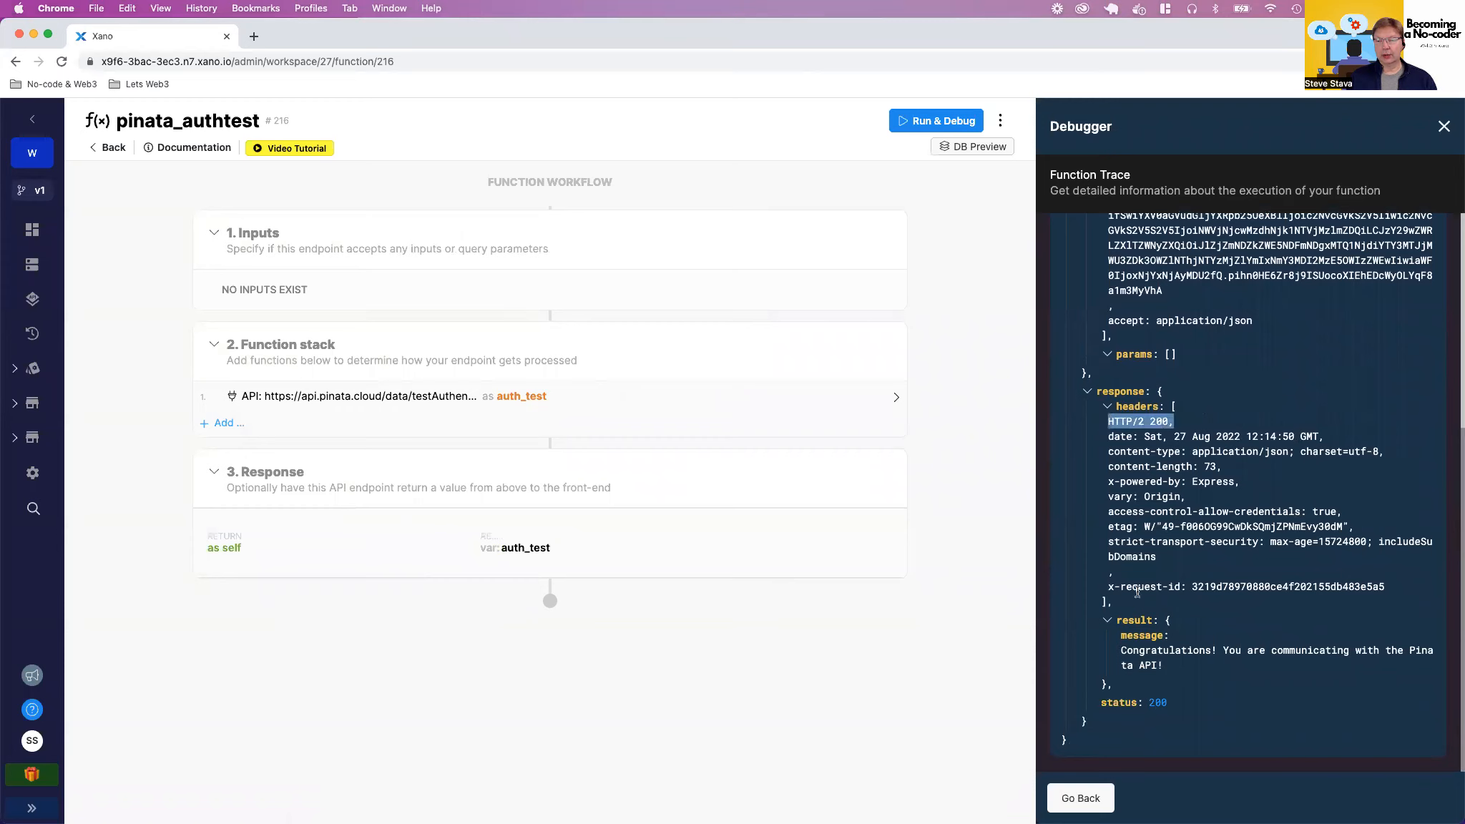
{"action": "left_click_drag", "start_coordinate": [1120, 648], "coordinate": [1185, 670]}
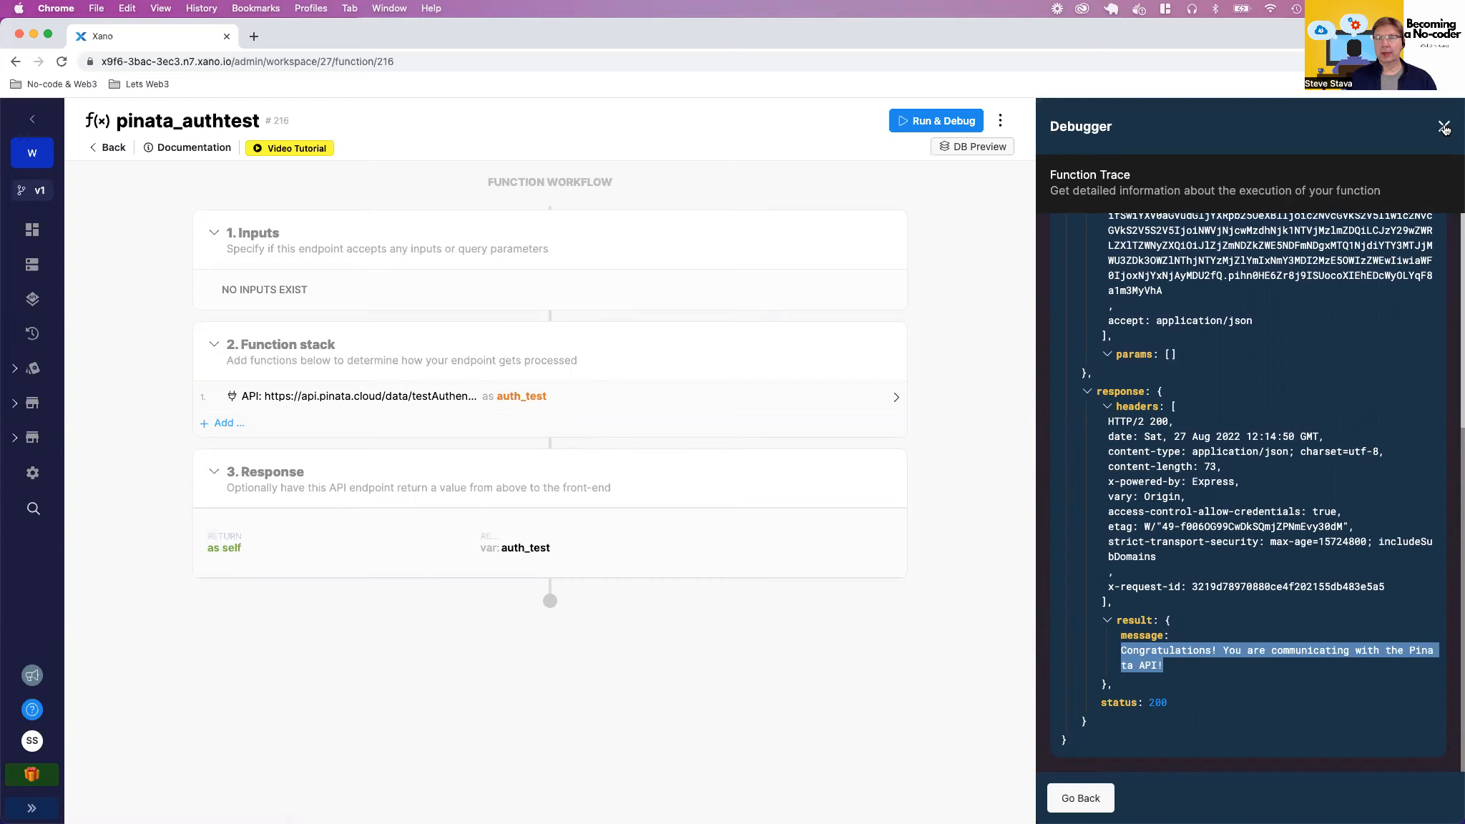
{"action": "left_click", "coordinate": [1444, 127]}
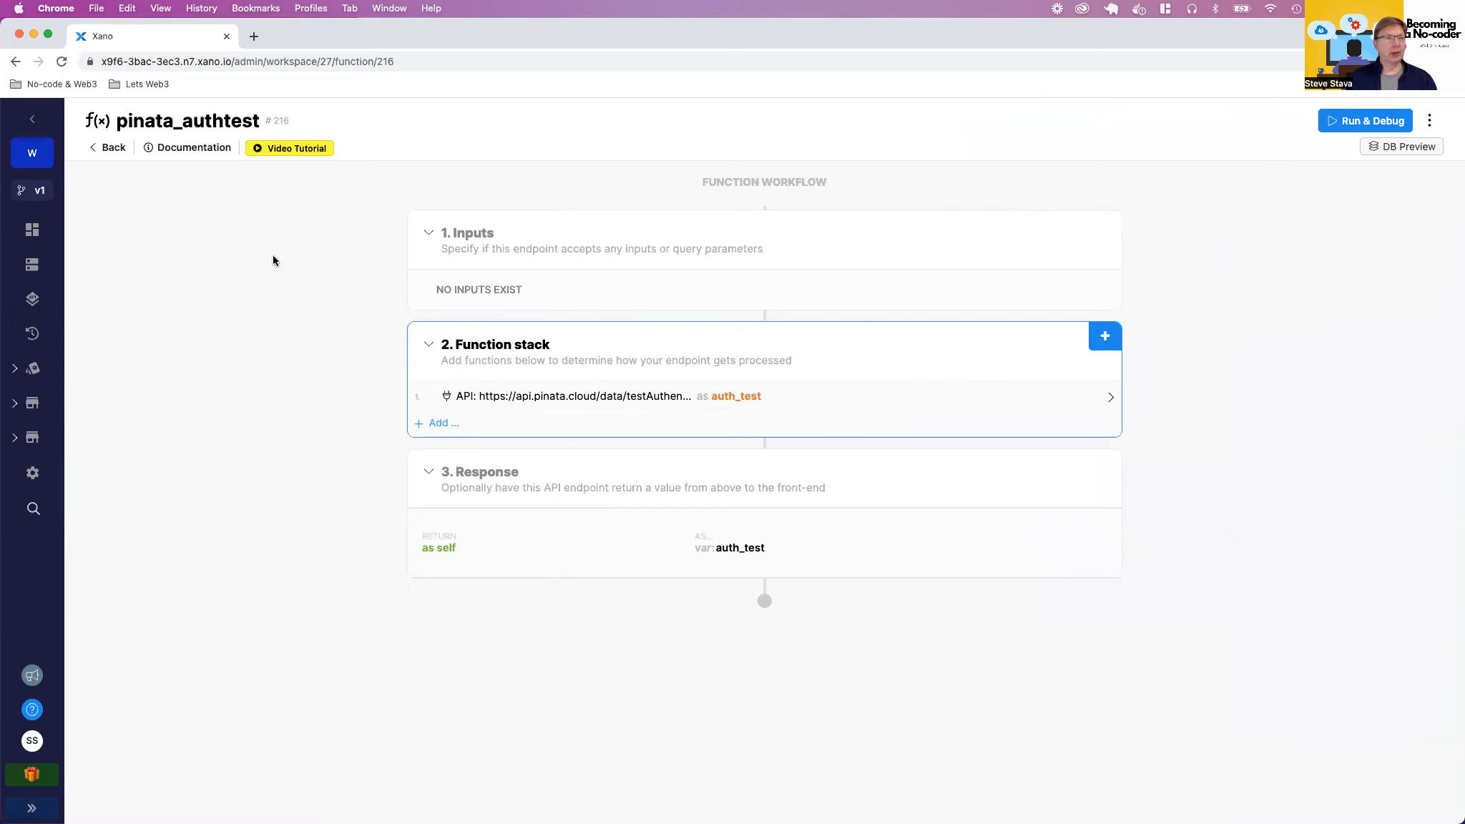
Go back to the Functions list and look over the My Files page in Pinata before returning to Xano.
{"action": "left_click", "coordinate": [111, 148]}
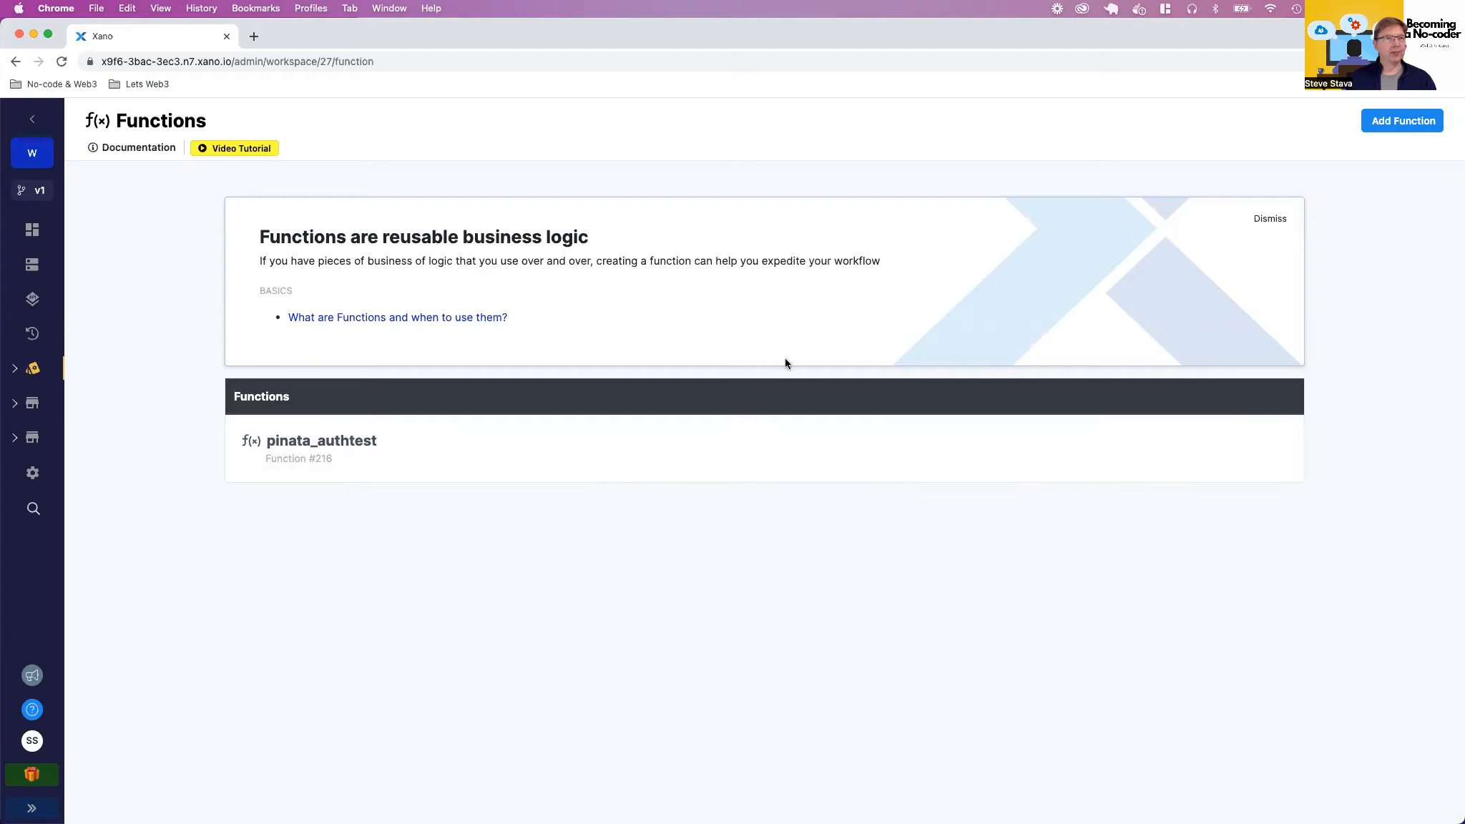
{"action": "key", "text": "ctrl+Right"}
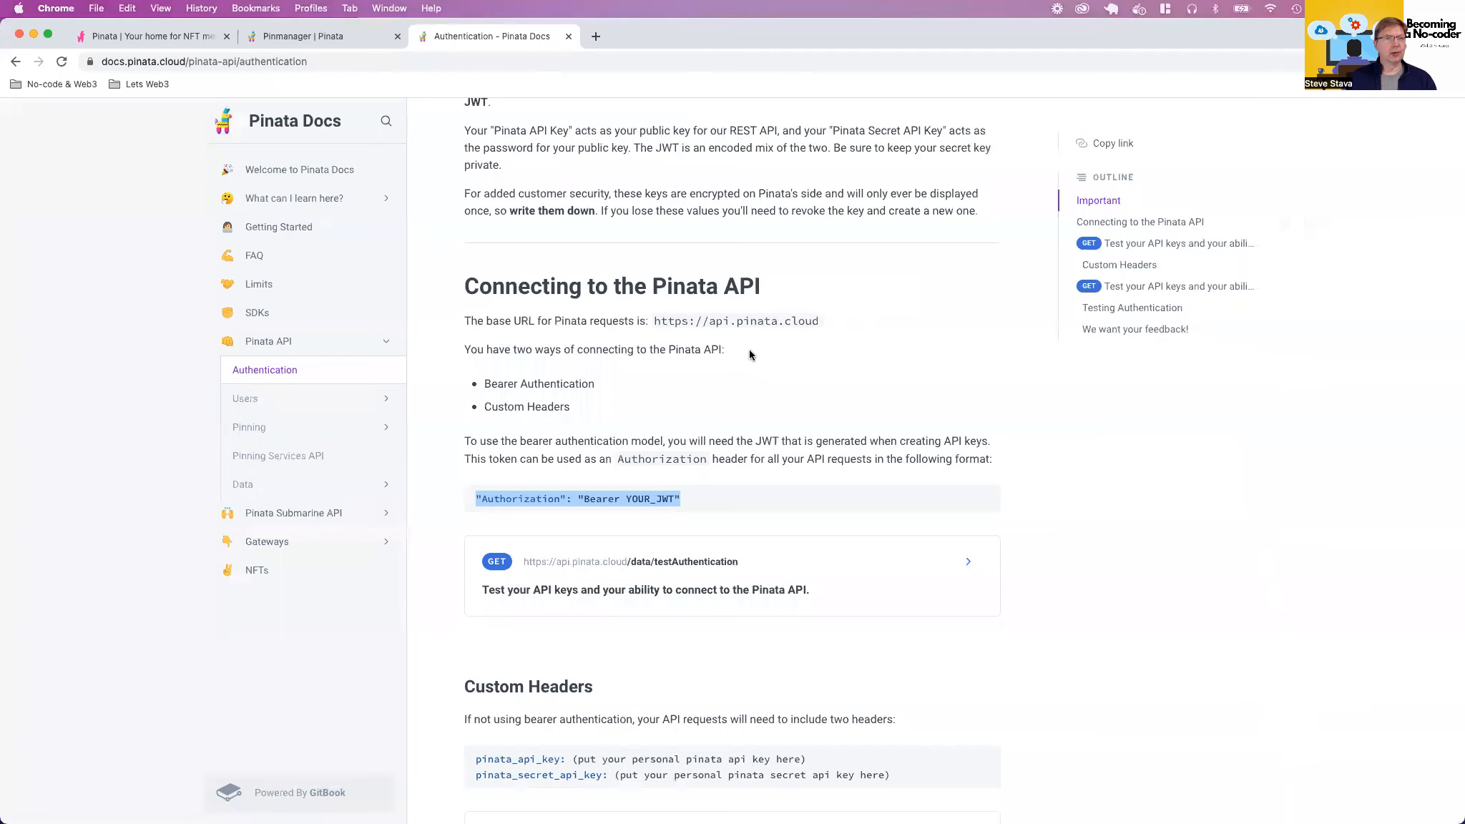
{"action": "left_click", "coordinate": [293, 37]}
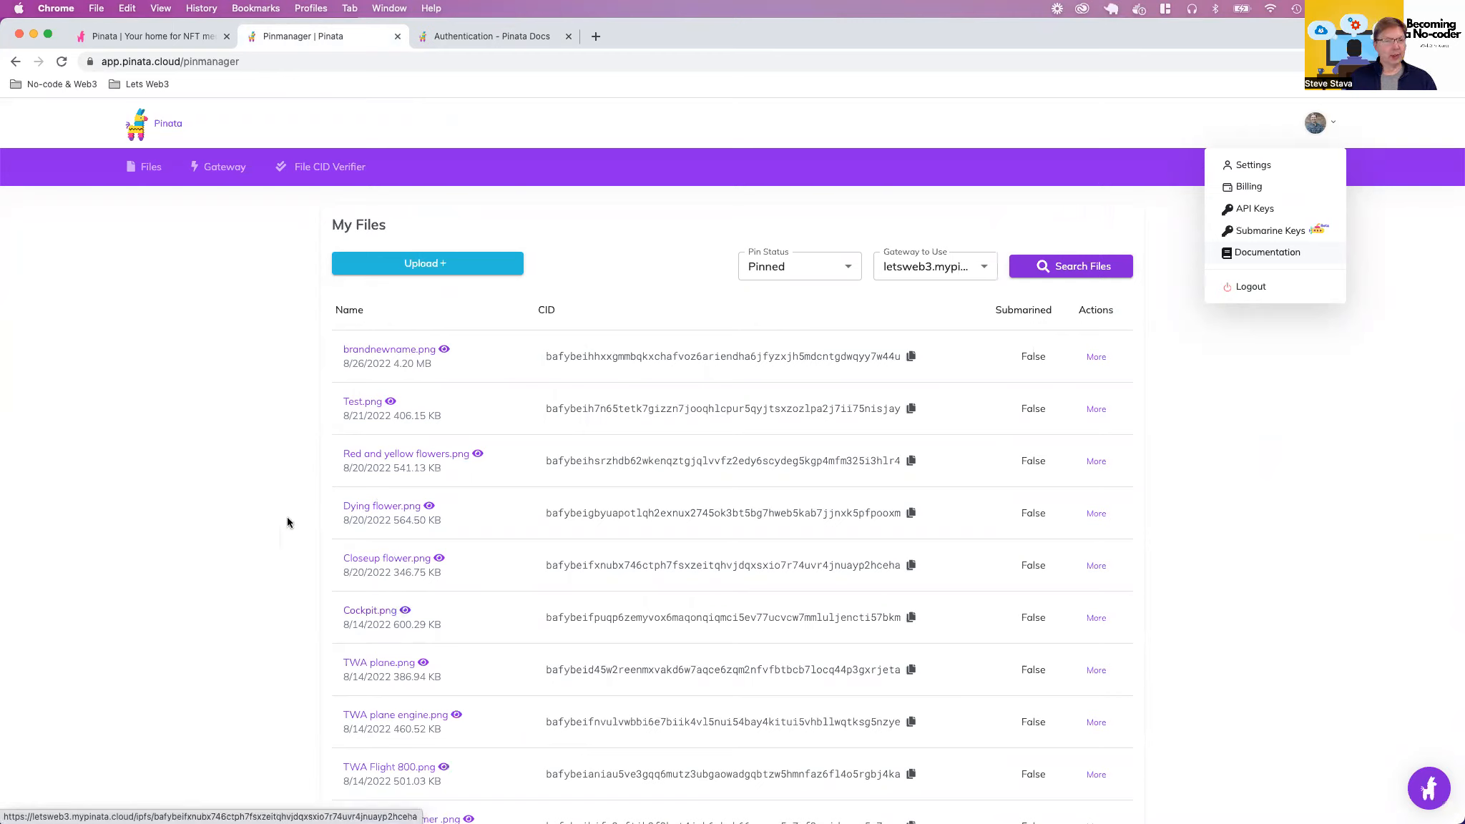
{"action": "key", "text": "ctrl+Left"}
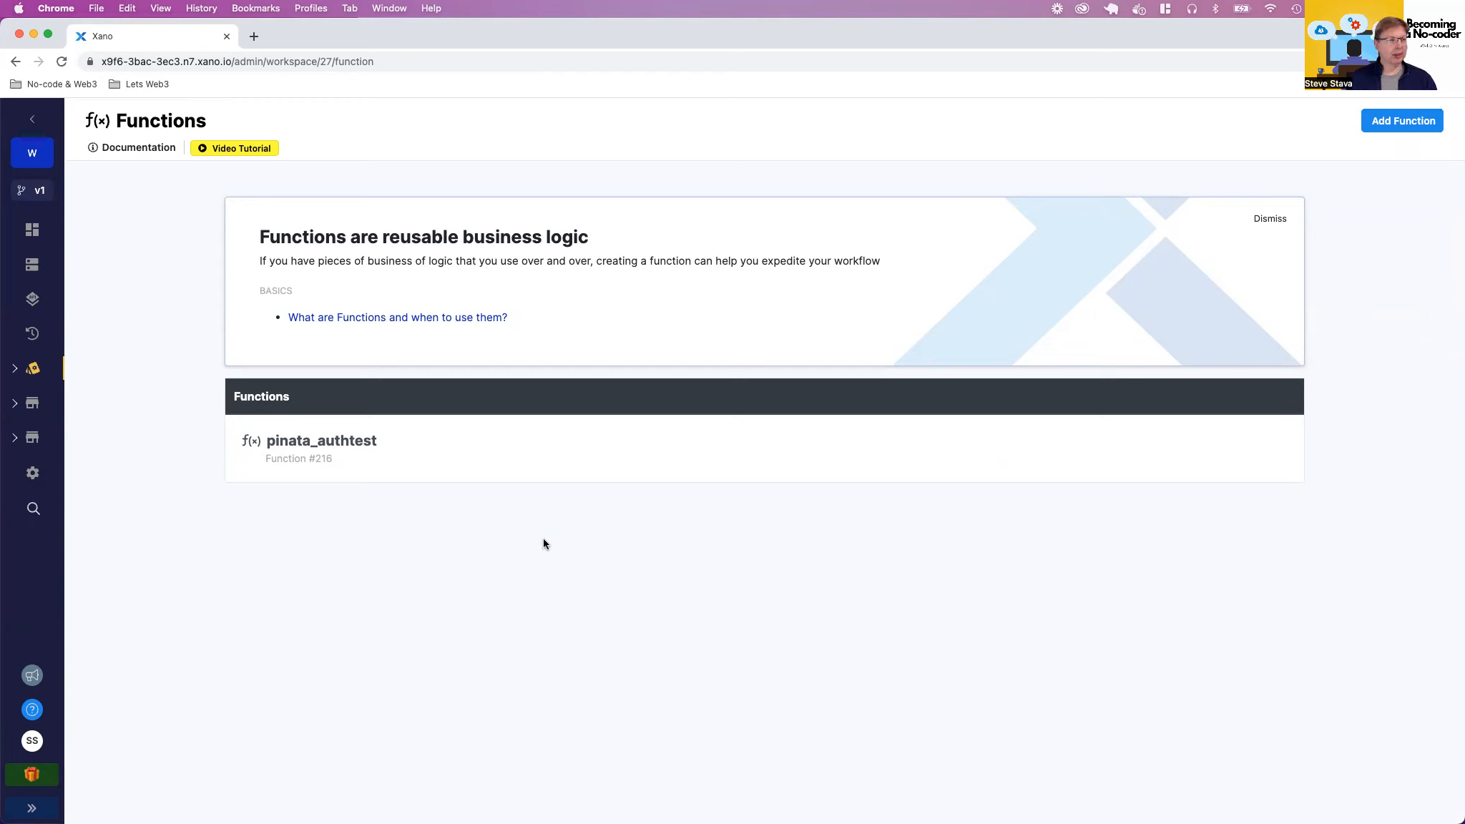
Create a new function named pinata_pinning_add and save it.
{"action": "left_click", "coordinate": [1391, 122]}
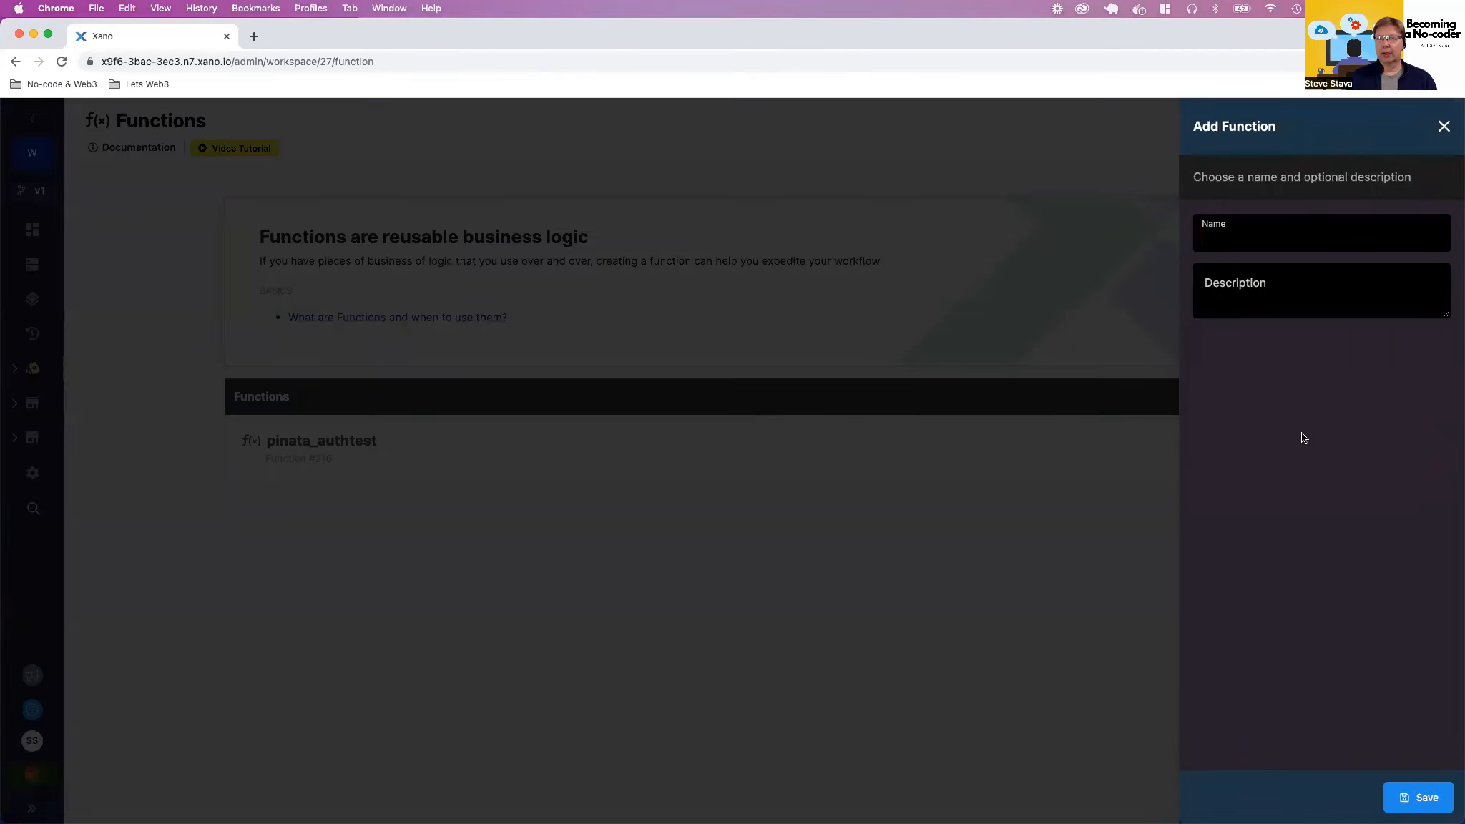
{"action": "type", "text": "pinata_pinnning_"}
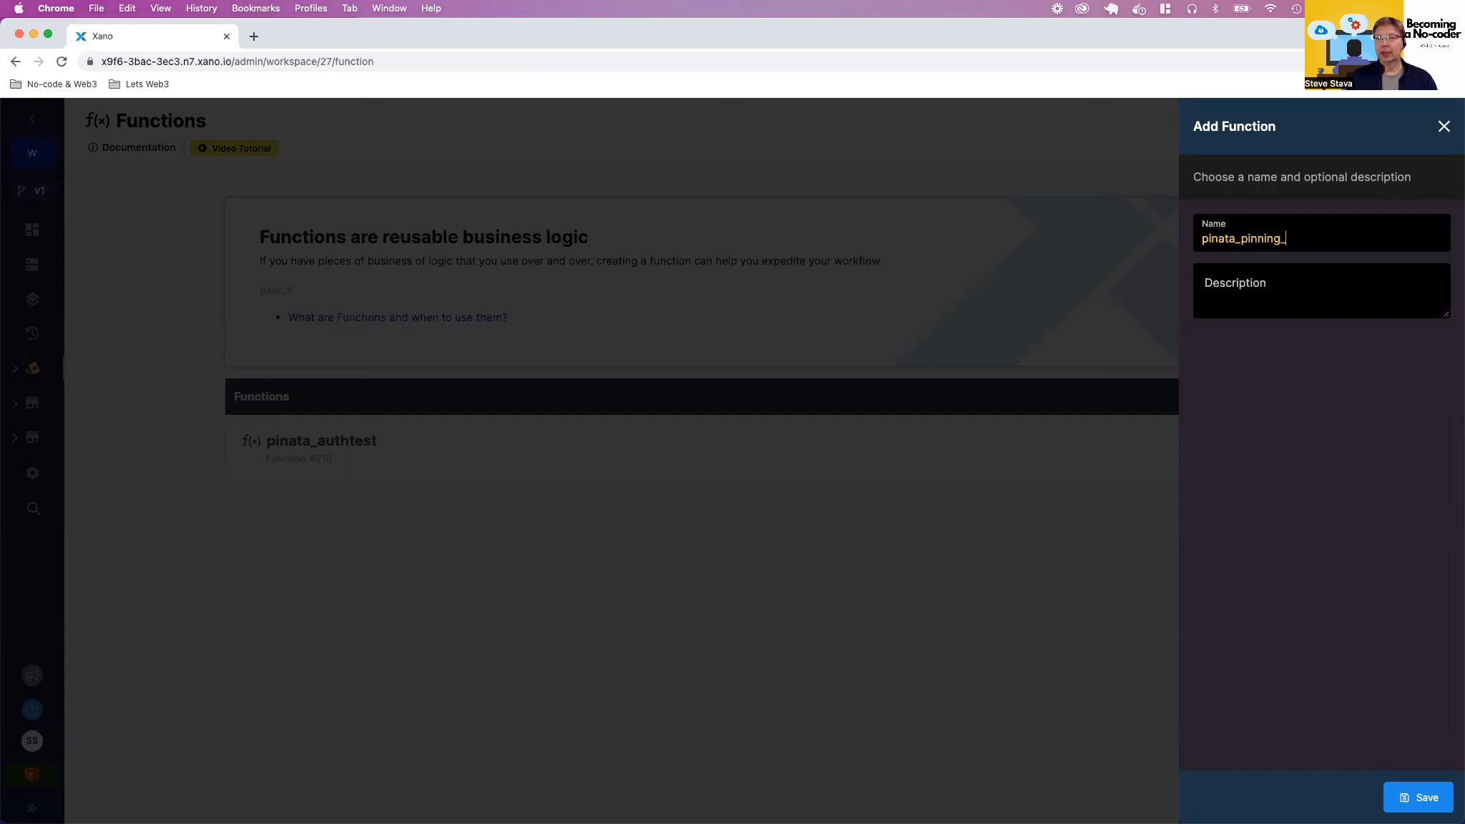
{"action": "type", "text": "add"}
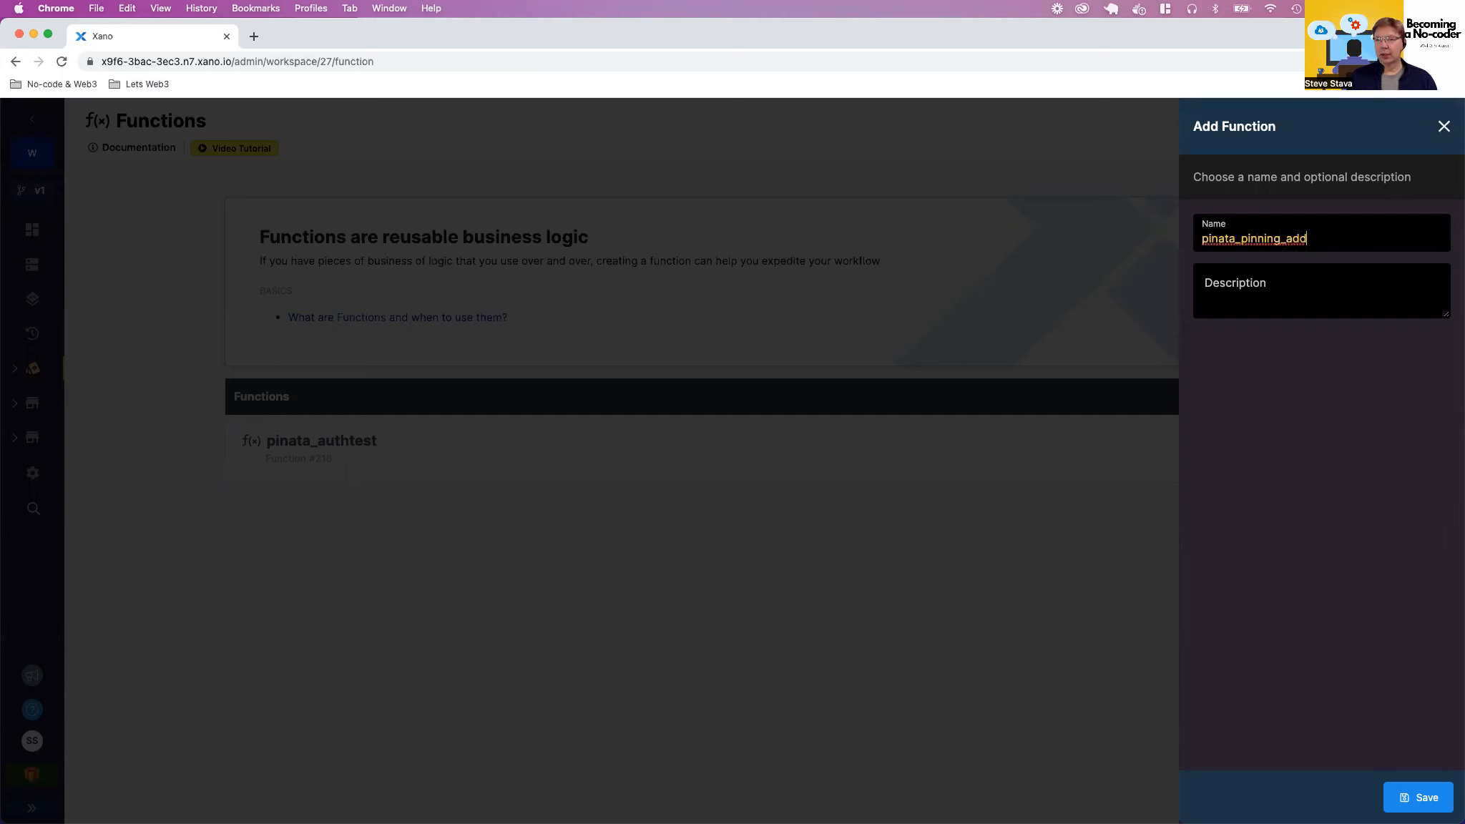
{"action": "left_click", "coordinate": [1421, 797]}
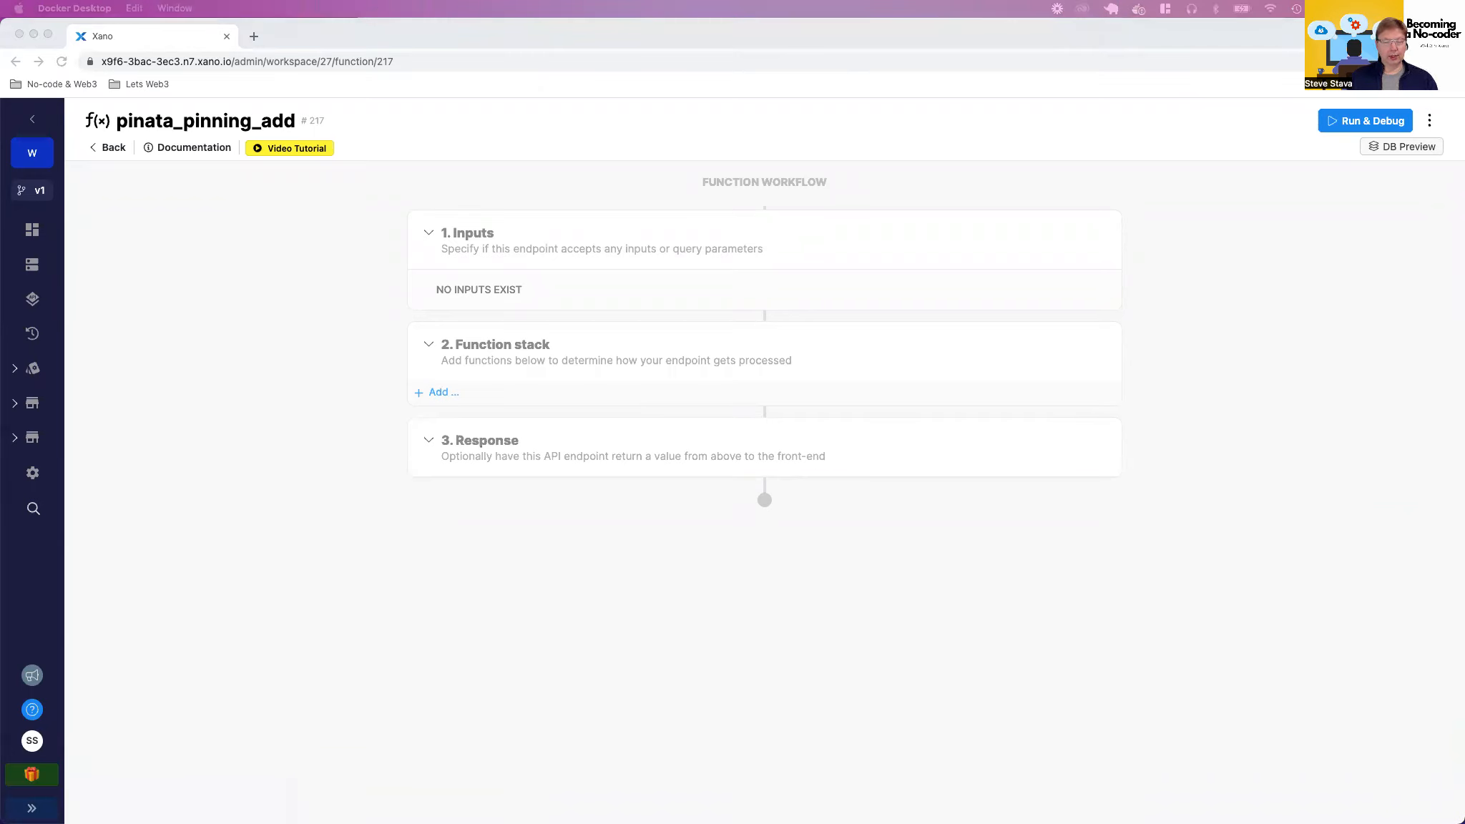
{"action": "key", "text": "super+Tab"}
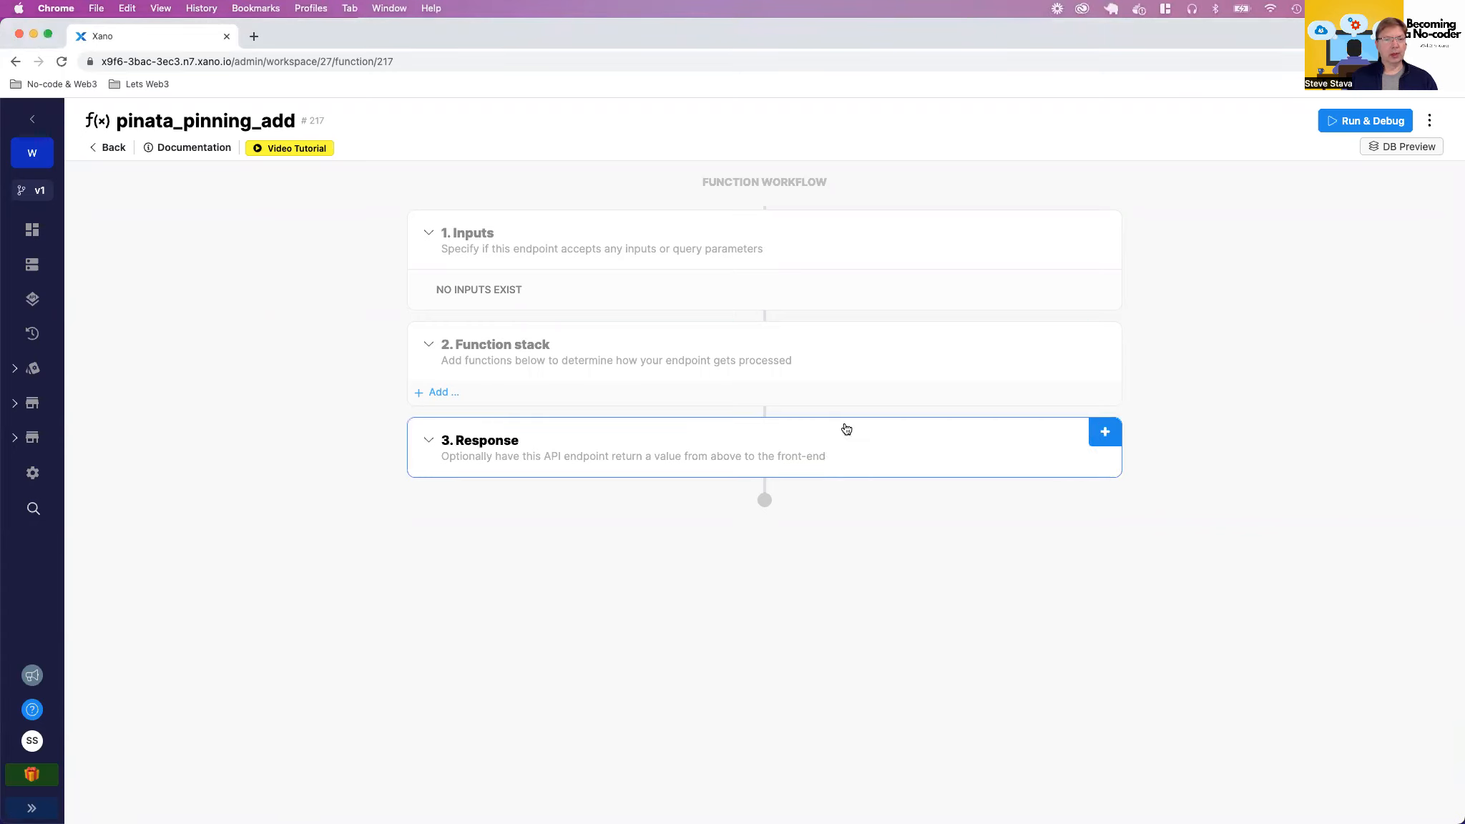
Add a text input called name to the pinata_pinning_add function and save it.
{"action": "left_click", "coordinate": [1105, 221]}
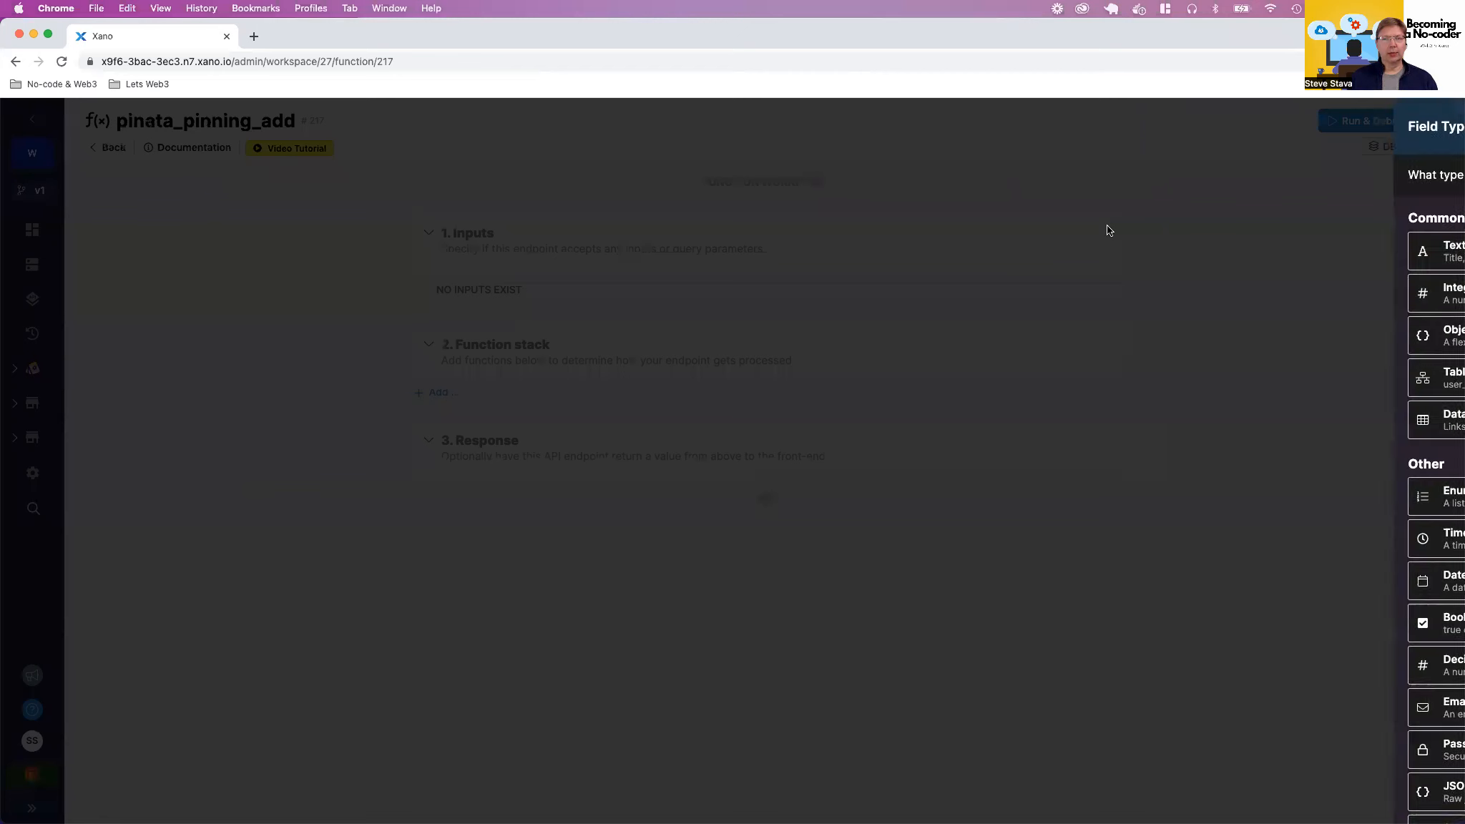
{"action": "left_click", "coordinate": [1230, 249]}
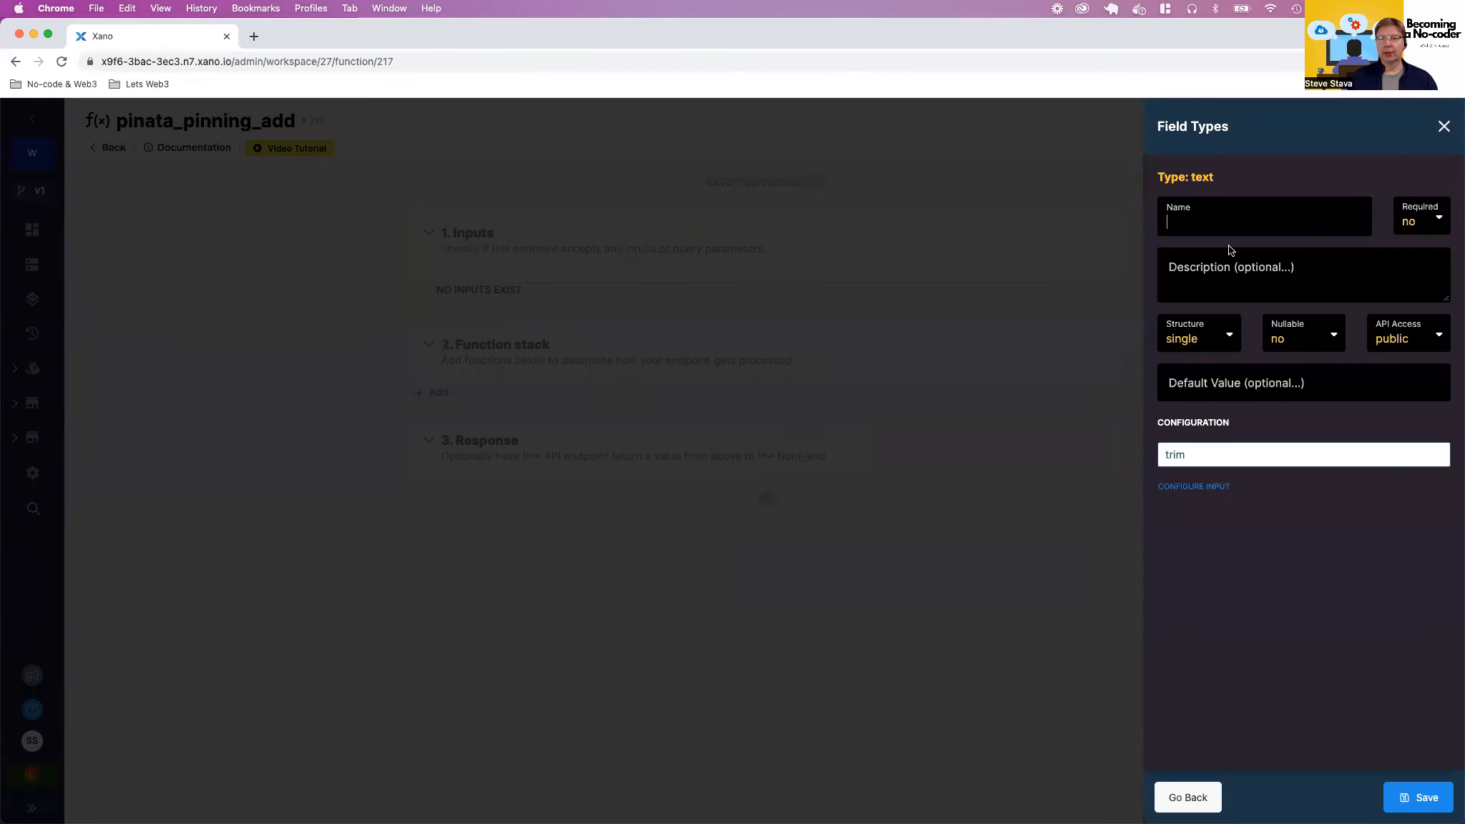
{"action": "type", "text": "name"}
{"action": "left_click", "coordinate": [1418, 797]}
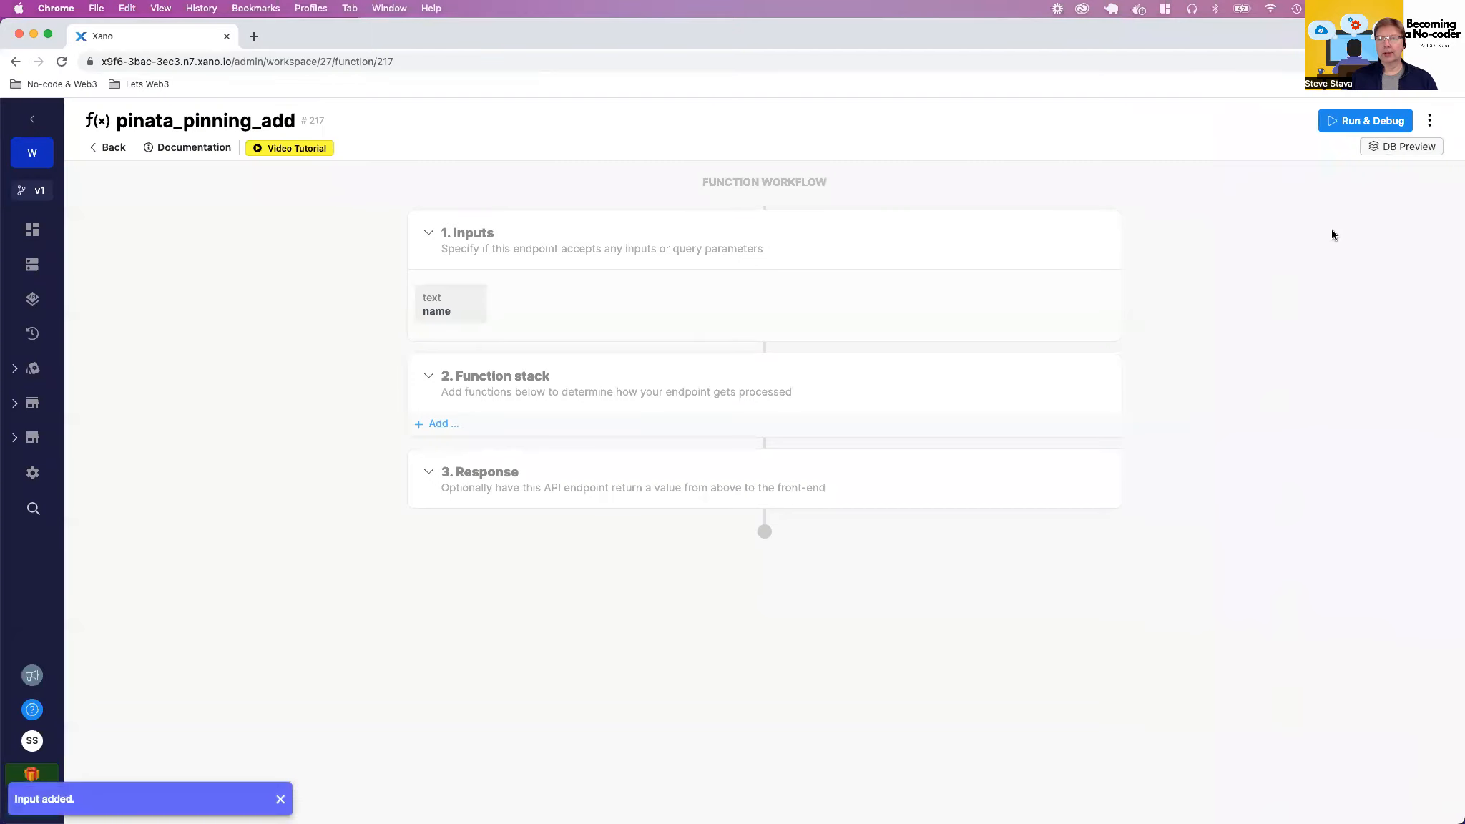
Add a second text input called description to the function and save it.
{"action": "mouse_move", "coordinate": [1094, 265]}
{"action": "left_click", "coordinate": [1105, 229]}
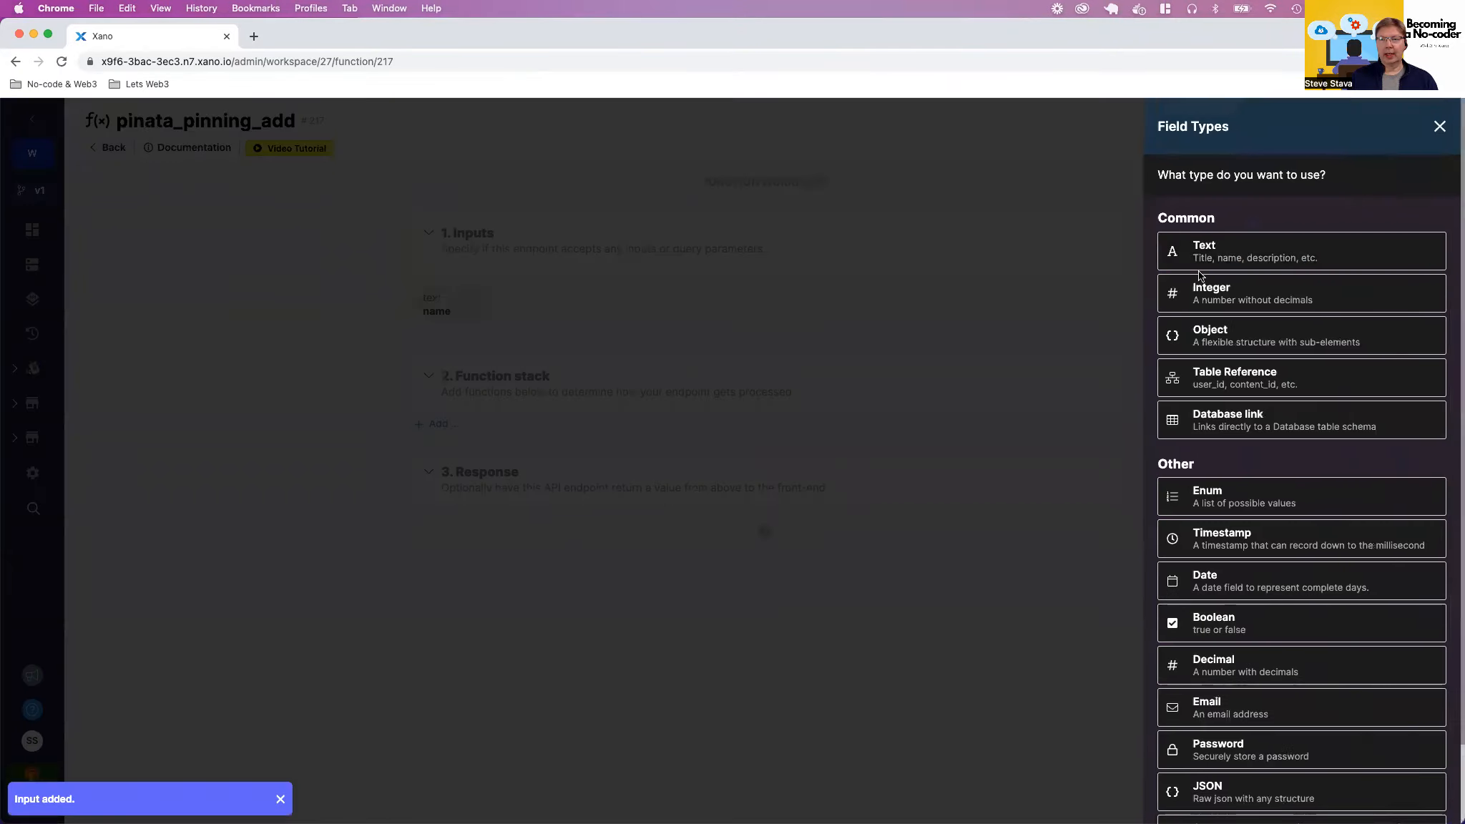
{"action": "left_click", "coordinate": [1198, 250]}
{"action": "type", "text": "des"}
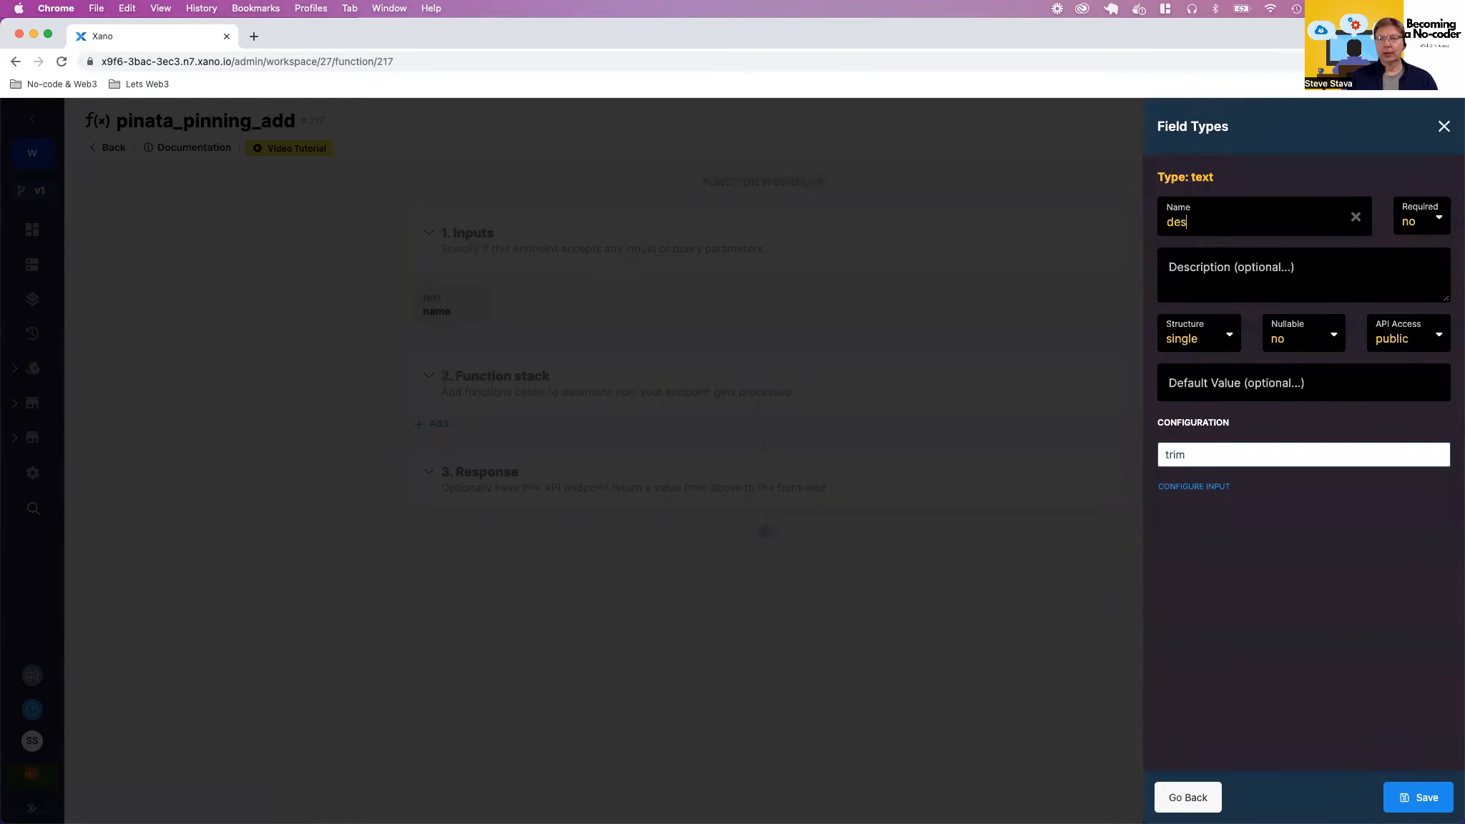
{"action": "type", "text": "cription"}
{"action": "left_click", "coordinate": [1409, 796]}
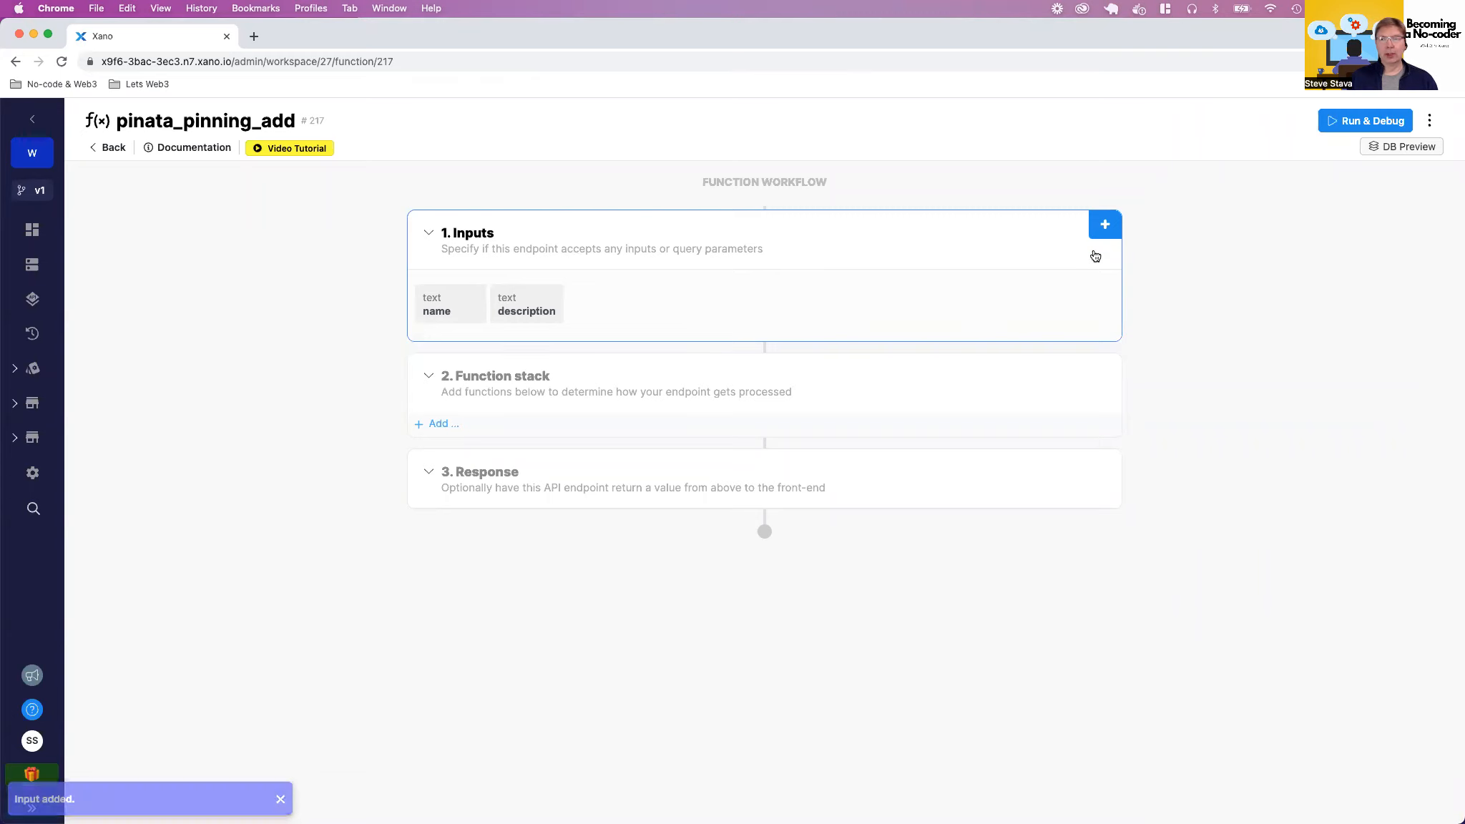
Add a file resource input called file from the storage field types and save it.
{"action": "left_click", "coordinate": [1105, 228]}
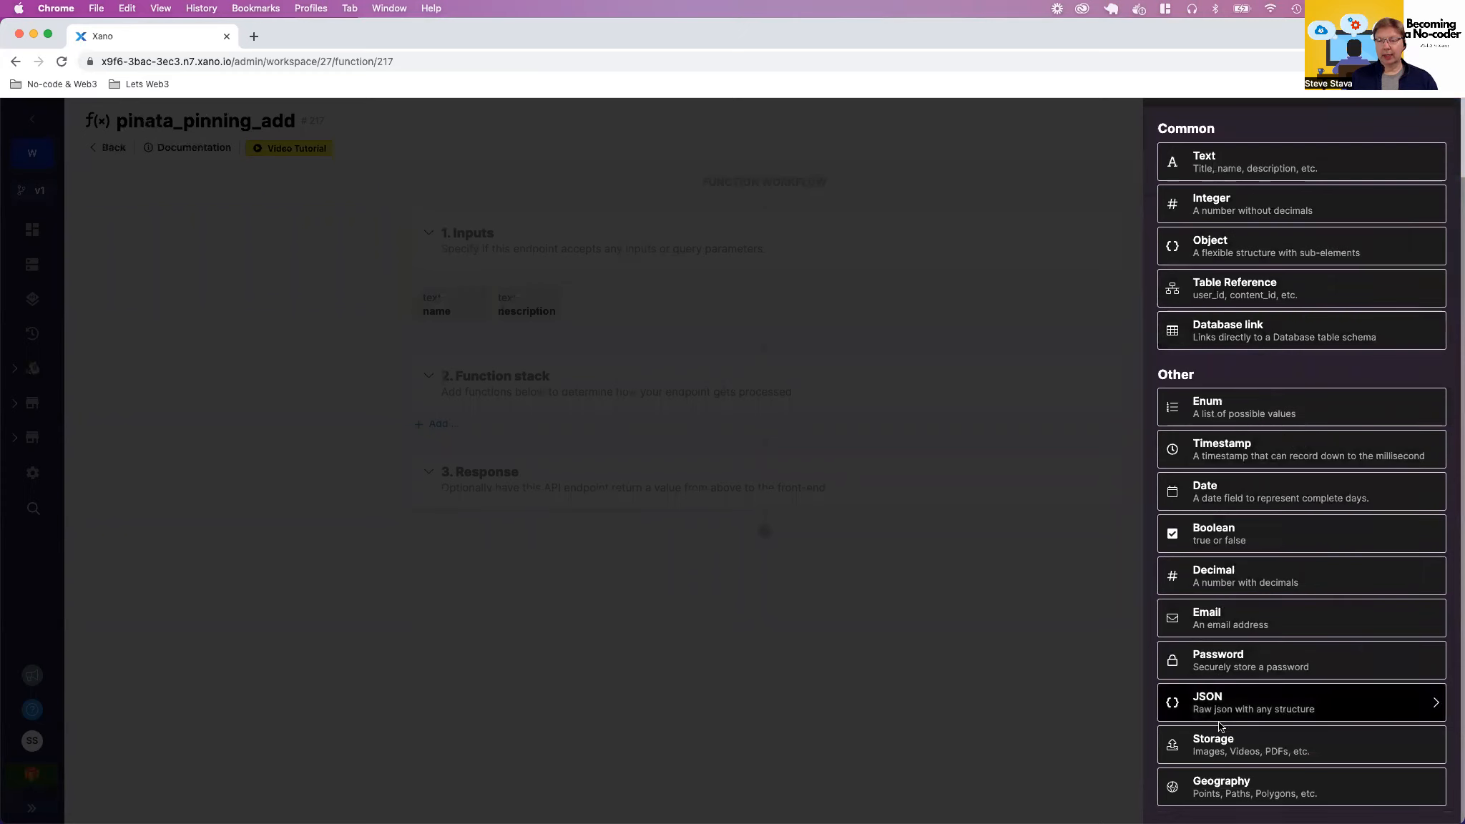
{"action": "left_click", "coordinate": [1216, 751]}
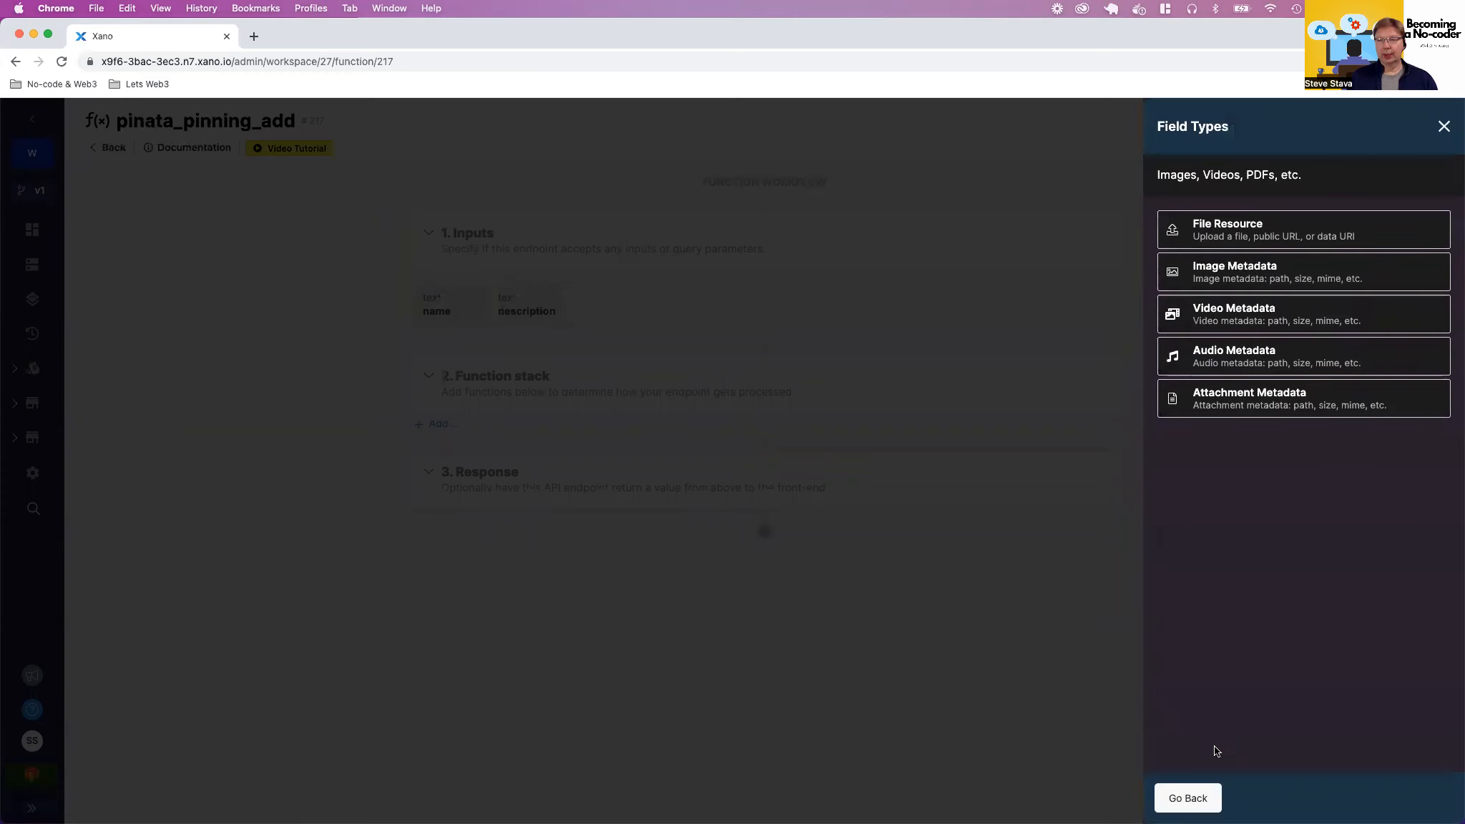
{"action": "left_click", "coordinate": [1230, 229]}
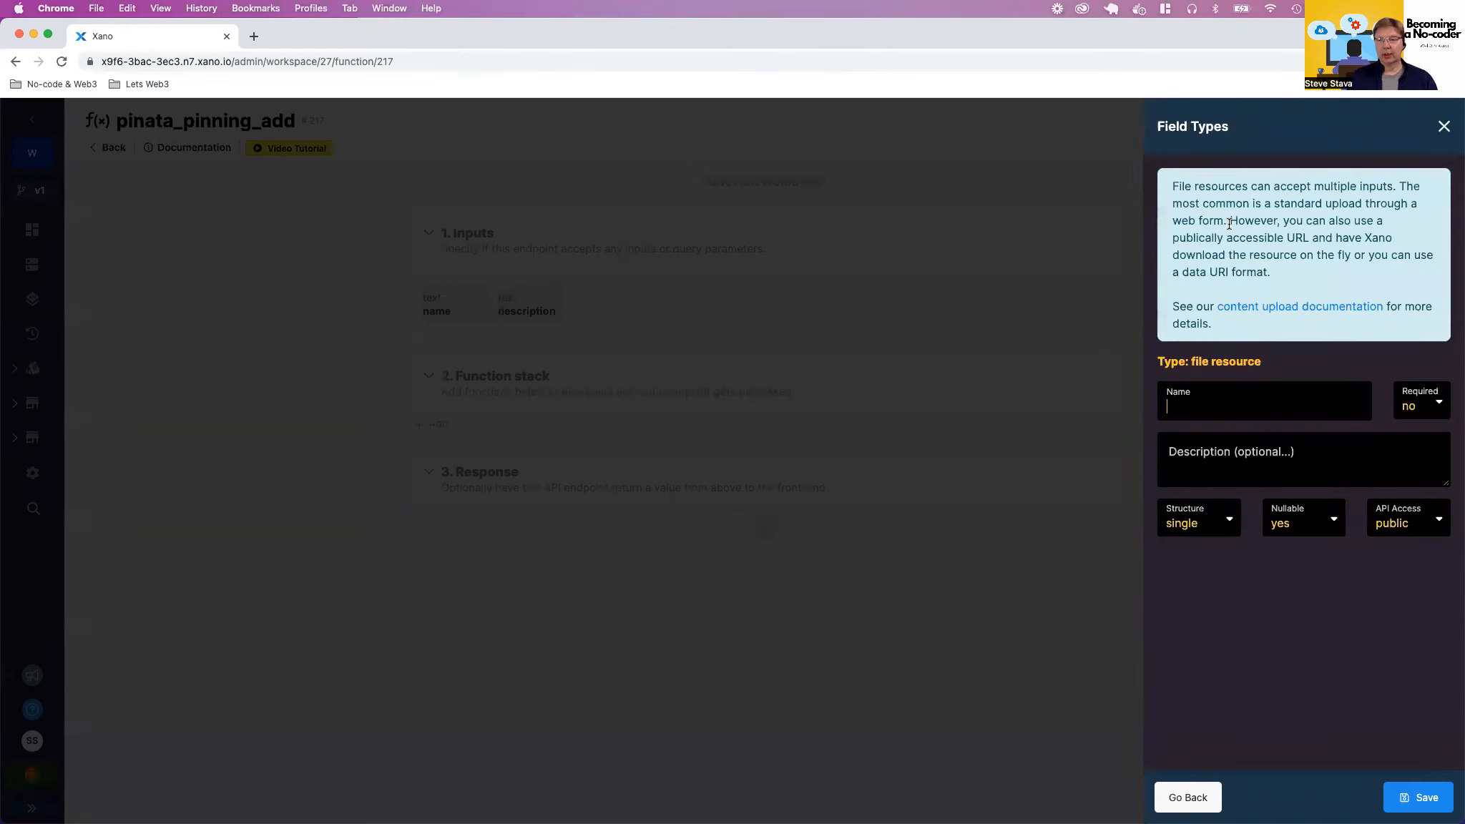
{"action": "type", "text": "file"}
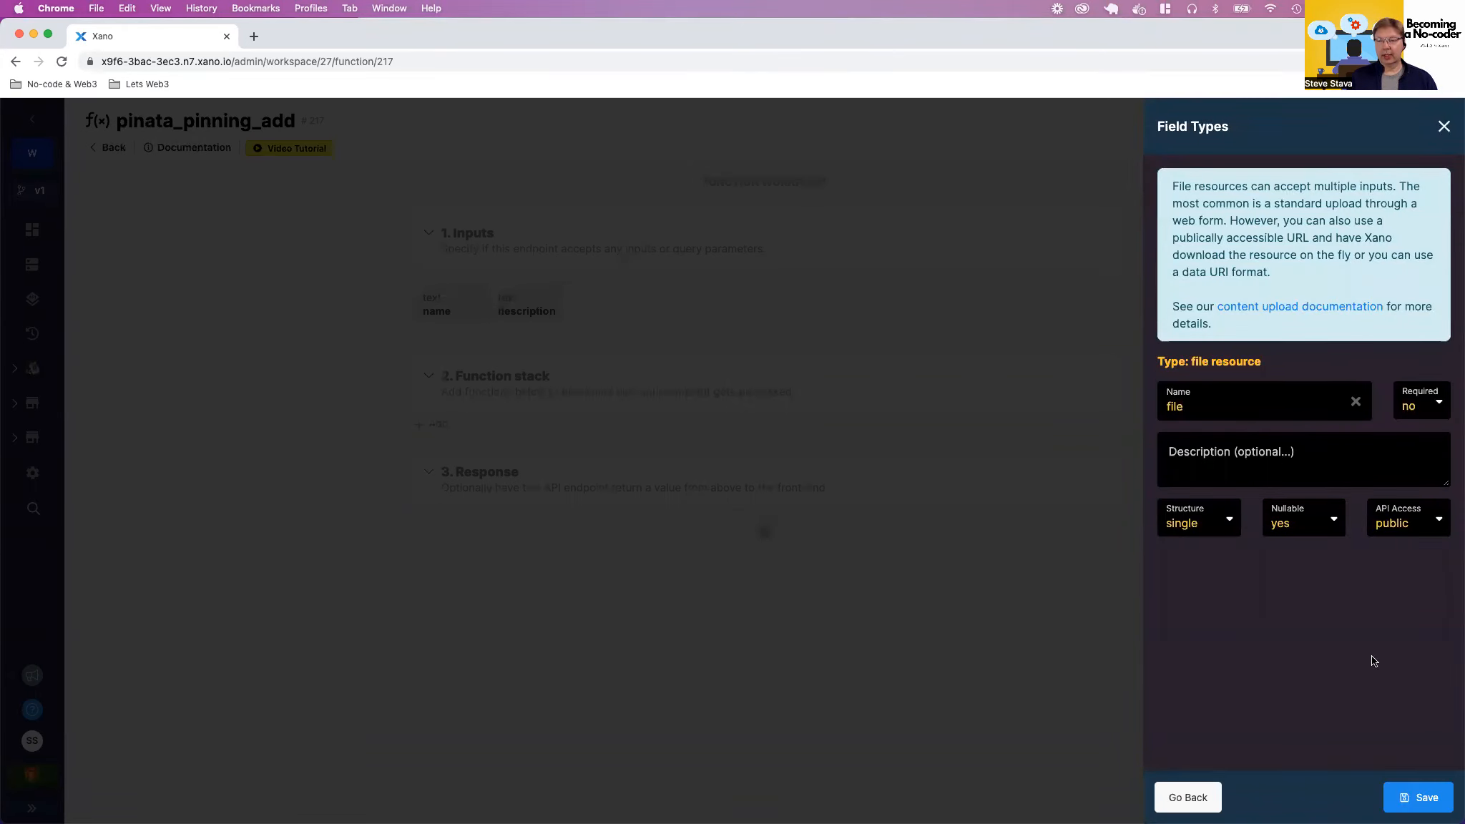
{"action": "left_click", "coordinate": [1407, 791]}
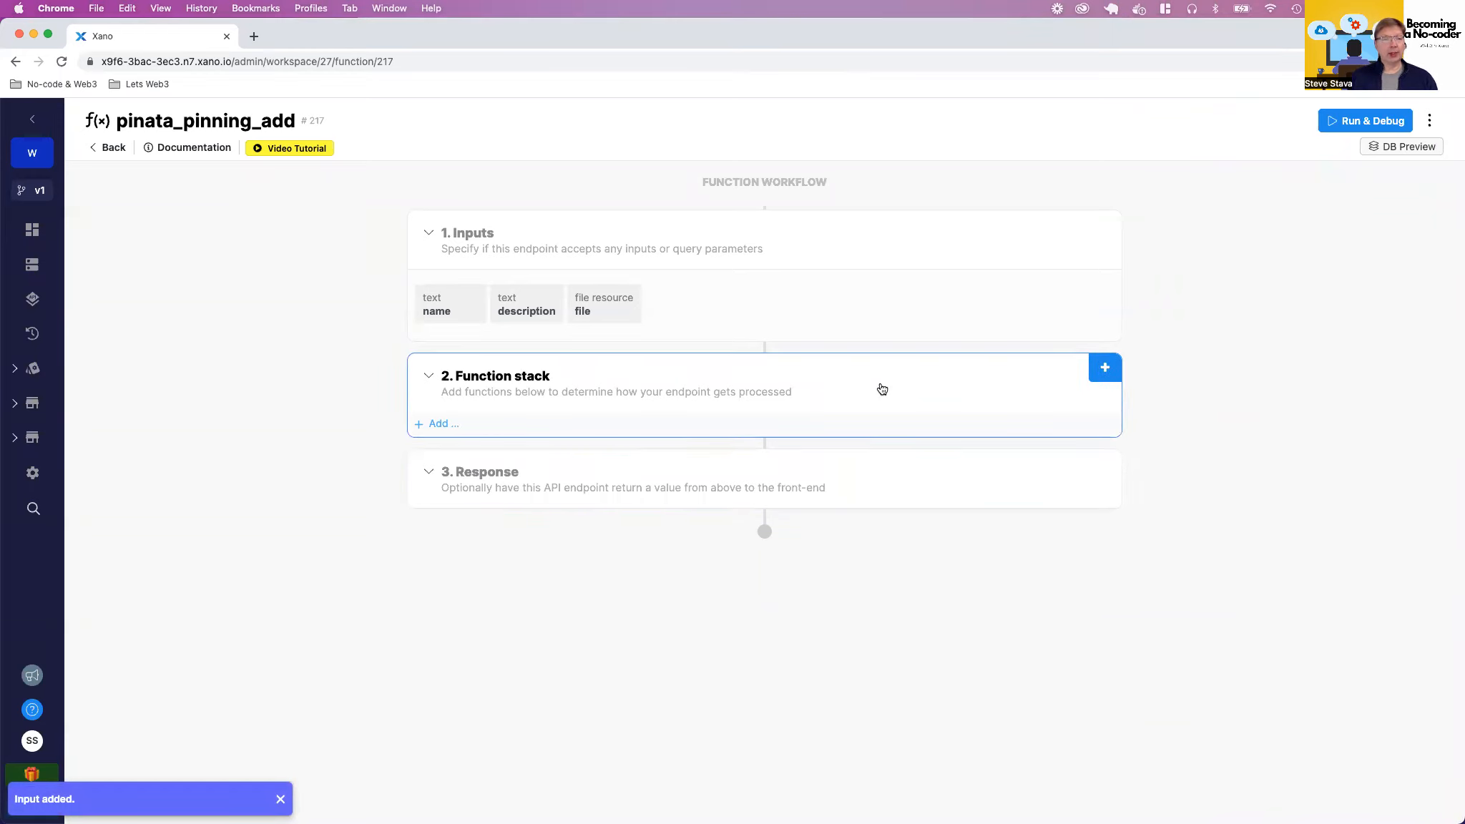
Switch to the Pinata Docs and open the Pin File or Directory page of the Pinata API's Pinning section.
{"action": "key", "text": "ctrl+Right"}
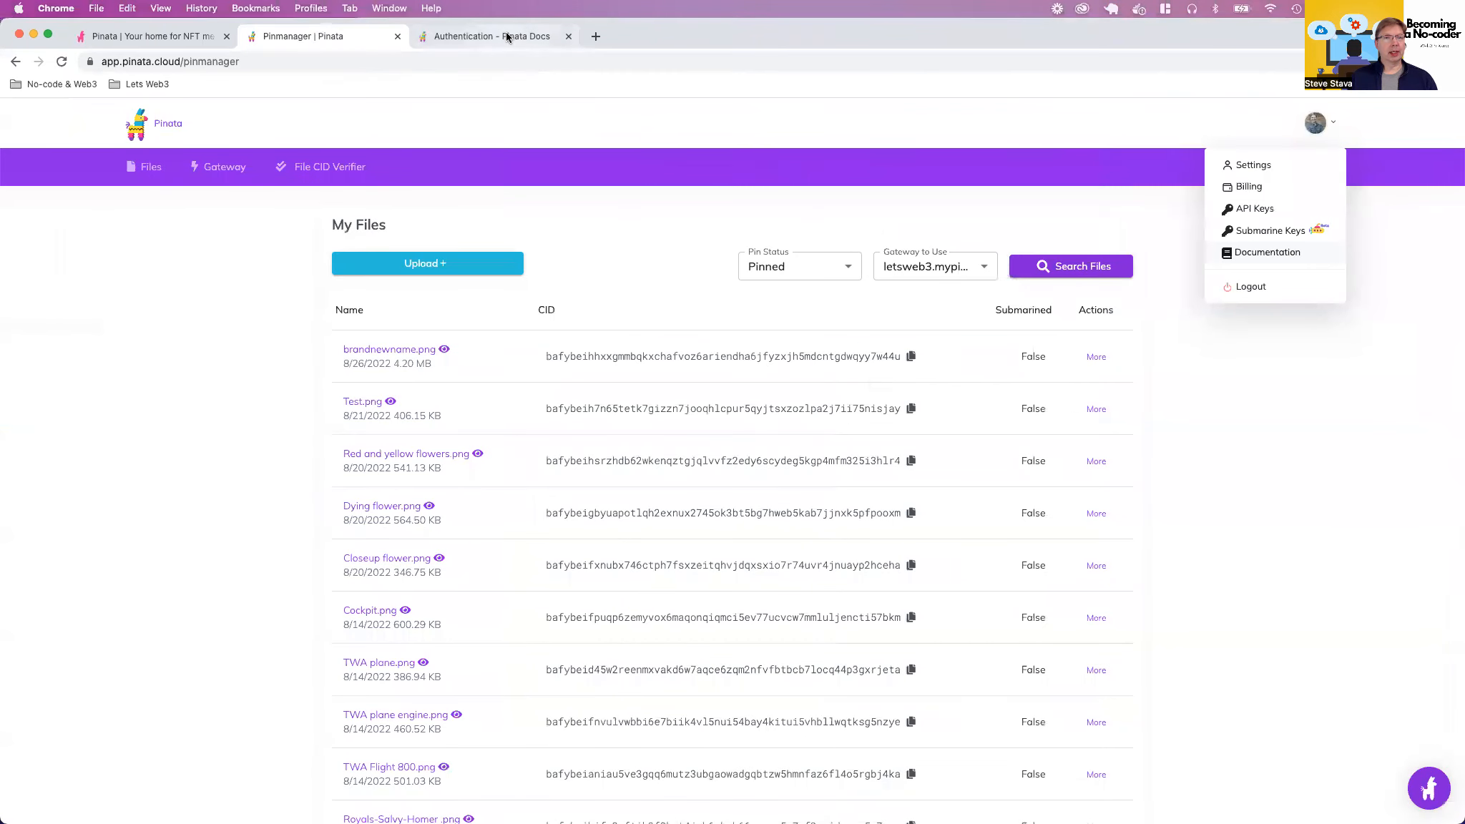
{"action": "left_click", "coordinate": [505, 36]}
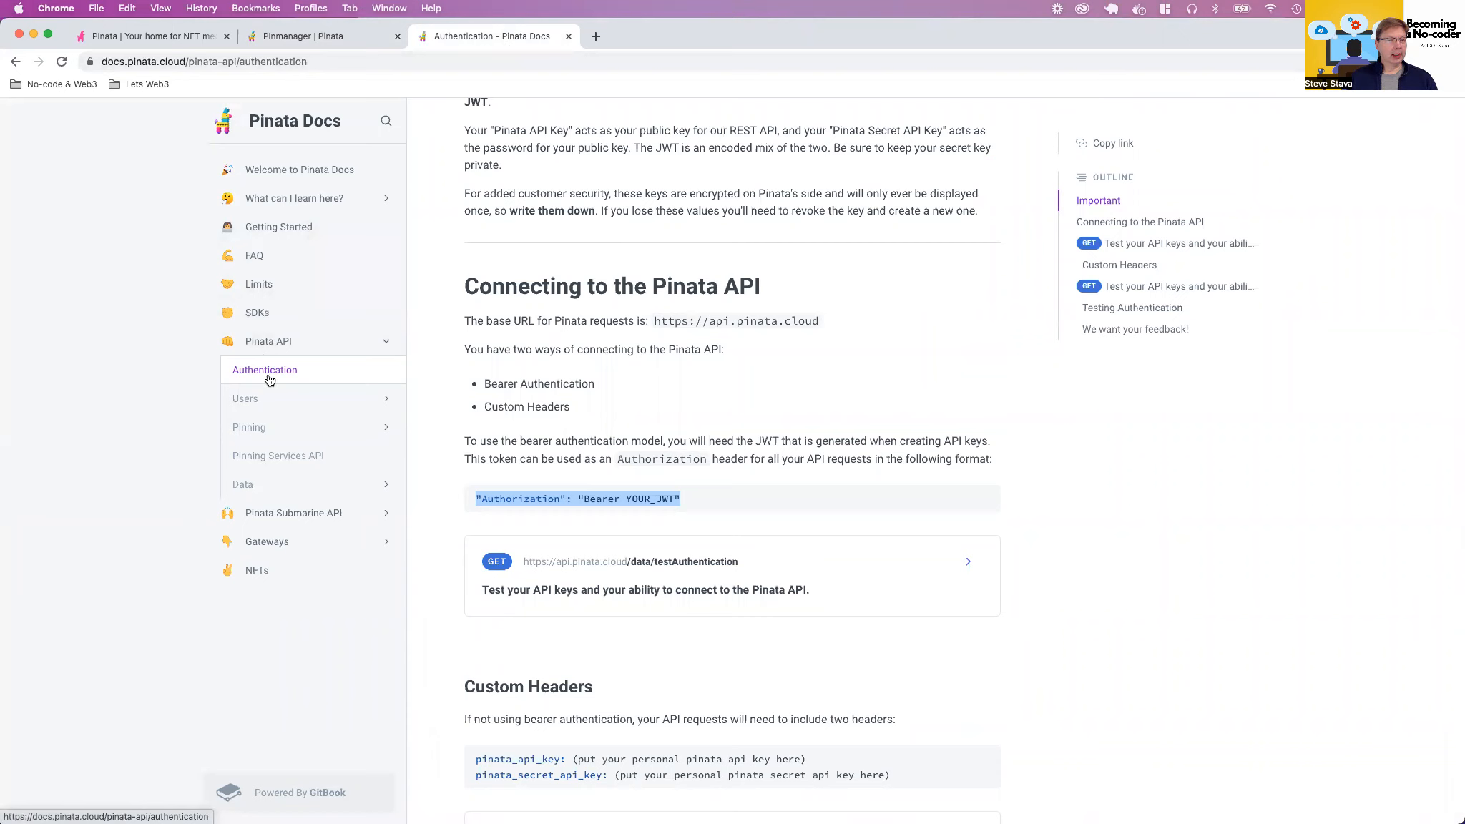
{"action": "left_click", "coordinate": [263, 432]}
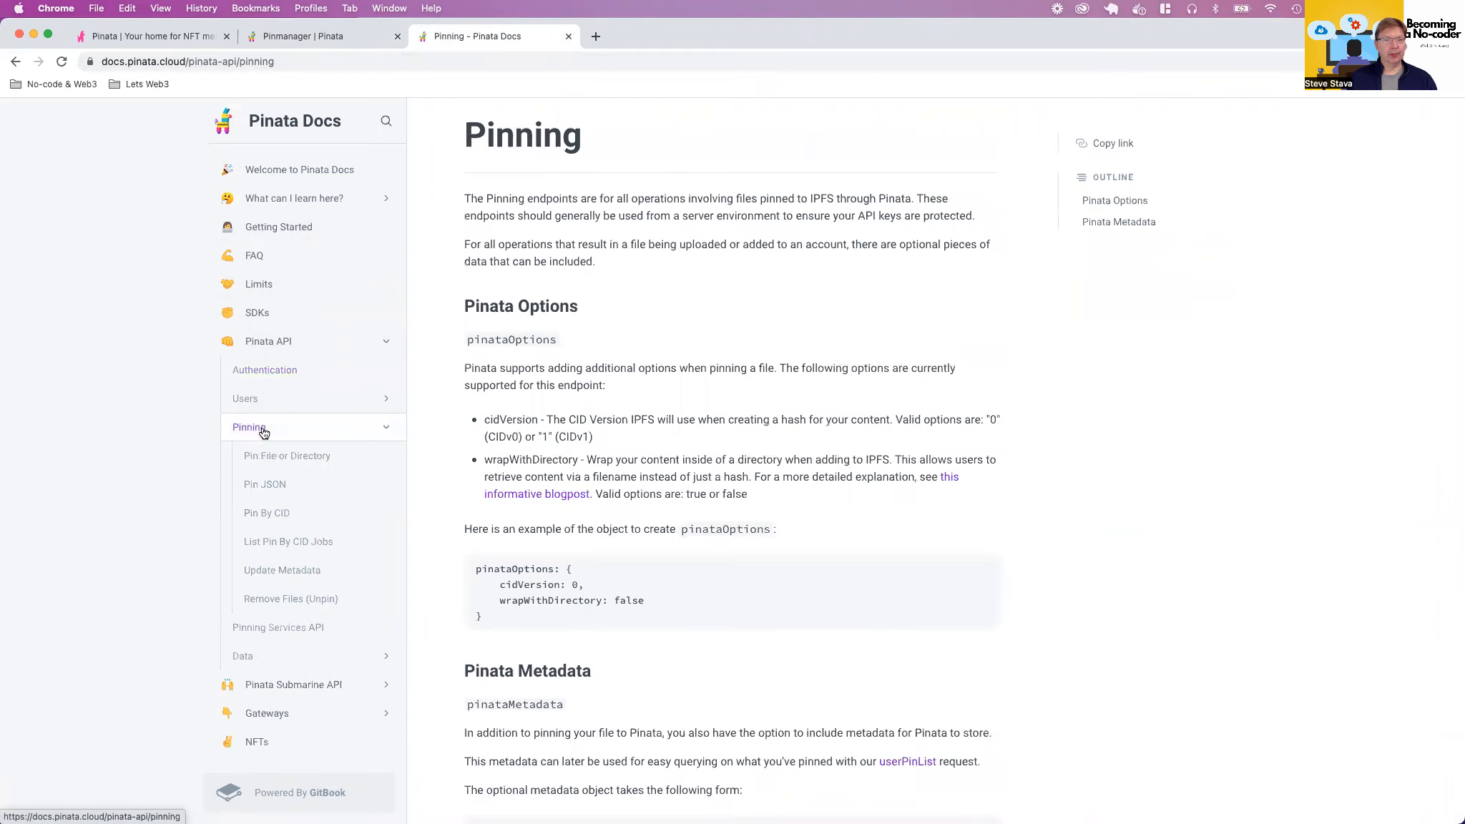
{"action": "left_click", "coordinate": [307, 459]}
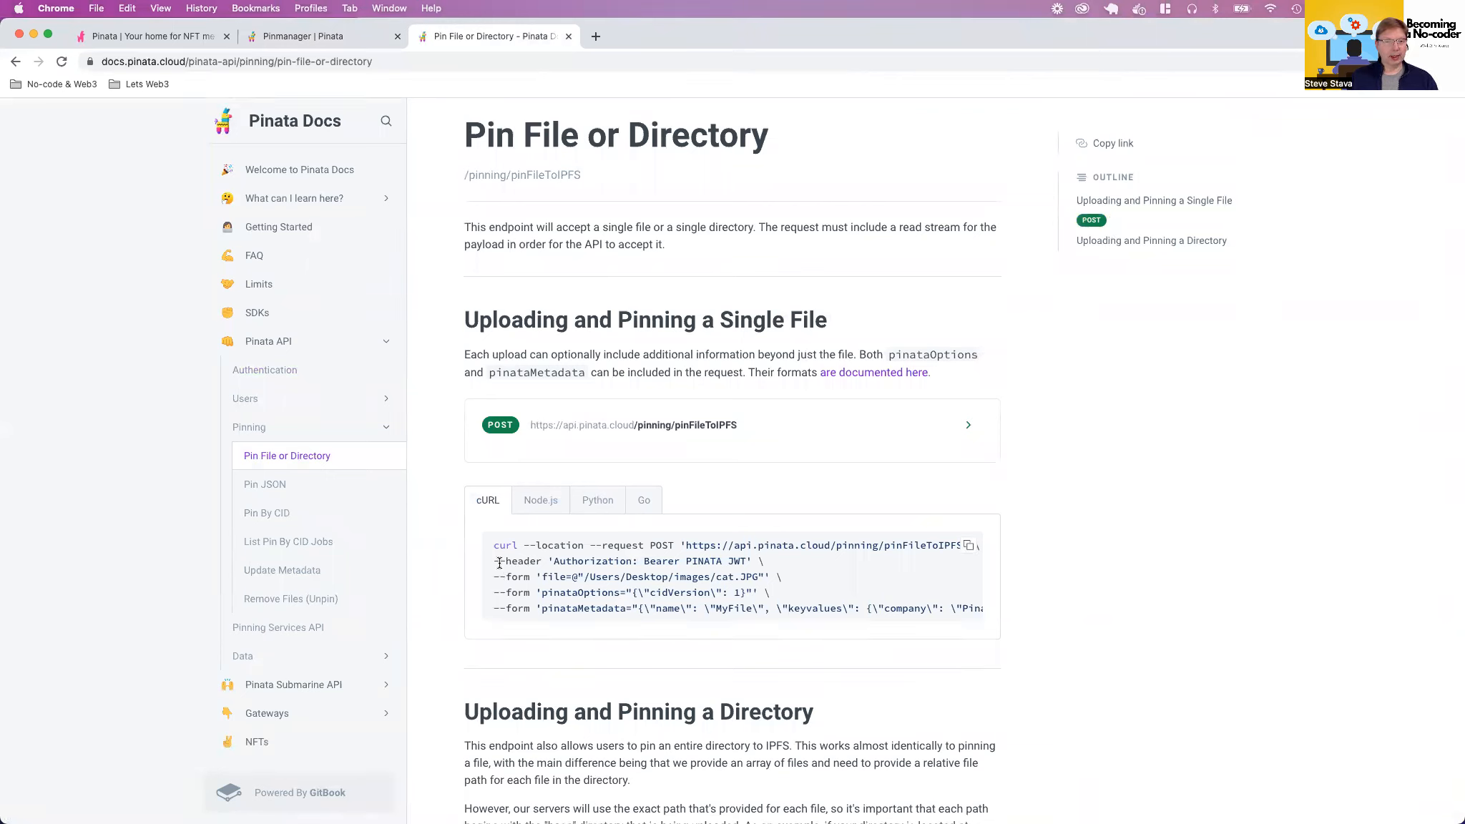
Review the single-file pinFileToIPFS endpoint's form fields and parameters, and copy its cURL example.
{"action": "left_click_drag", "start_coordinate": [506, 575], "coordinate": [799, 608]}
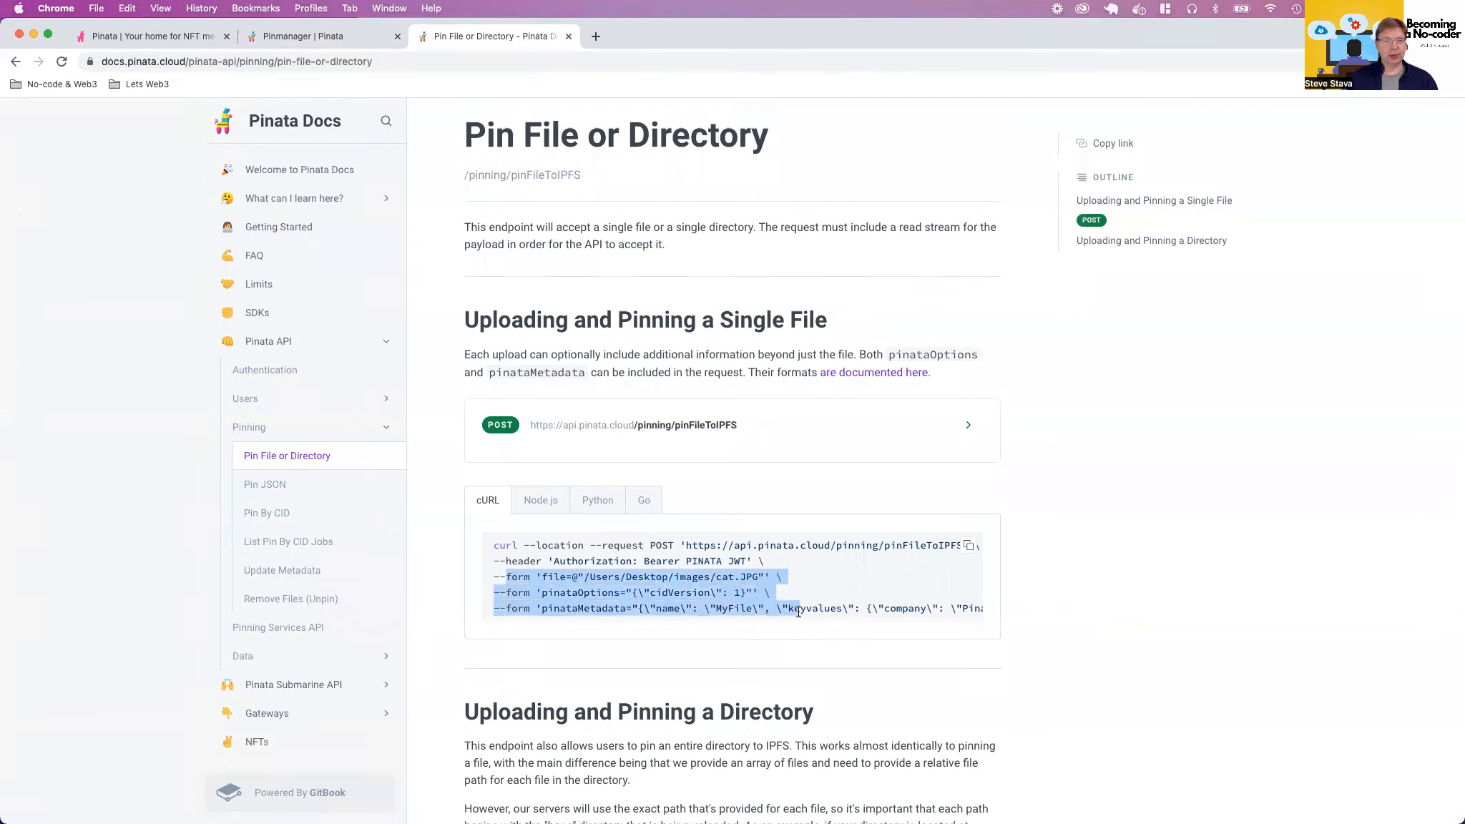
{"action": "left_click", "coordinate": [857, 558]}
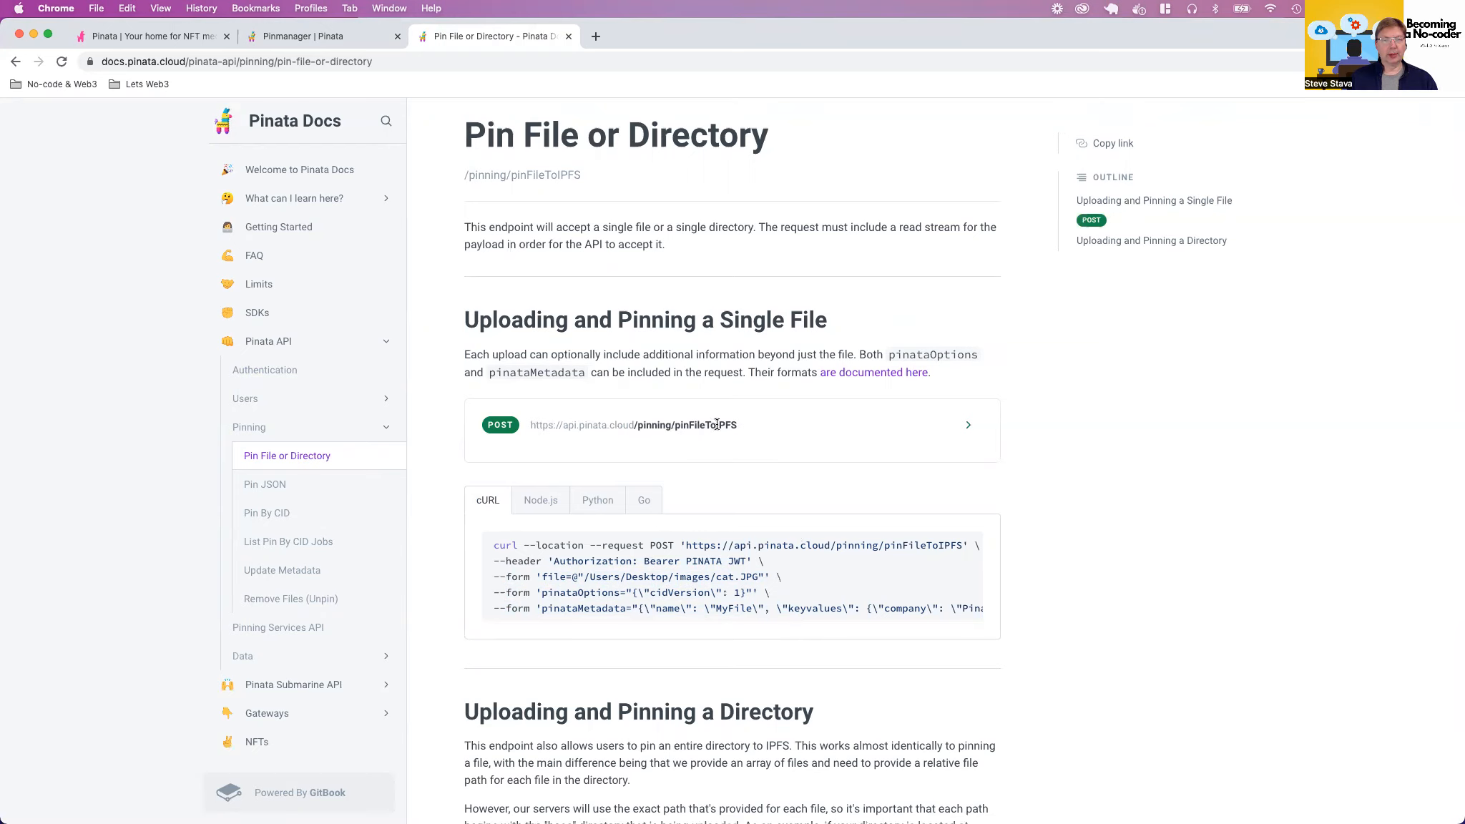
{"action": "left_click", "coordinate": [970, 428]}
{"action": "scroll", "coordinate": [880, 517], "scroll_direction": "down", "scroll_amount": 3}
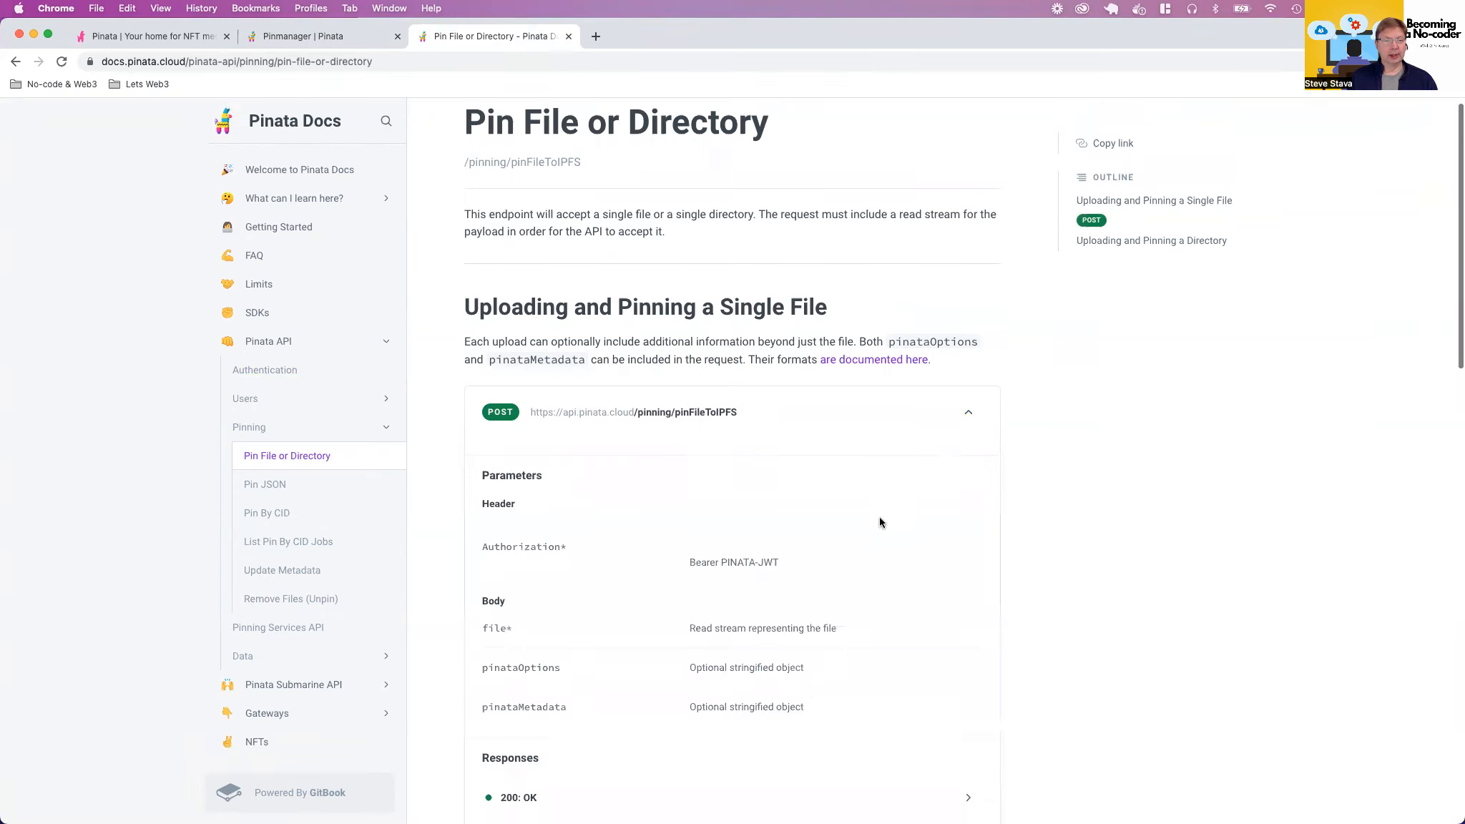
{"action": "scroll", "coordinate": [879, 516], "scroll_direction": "down", "scroll_amount": 3}
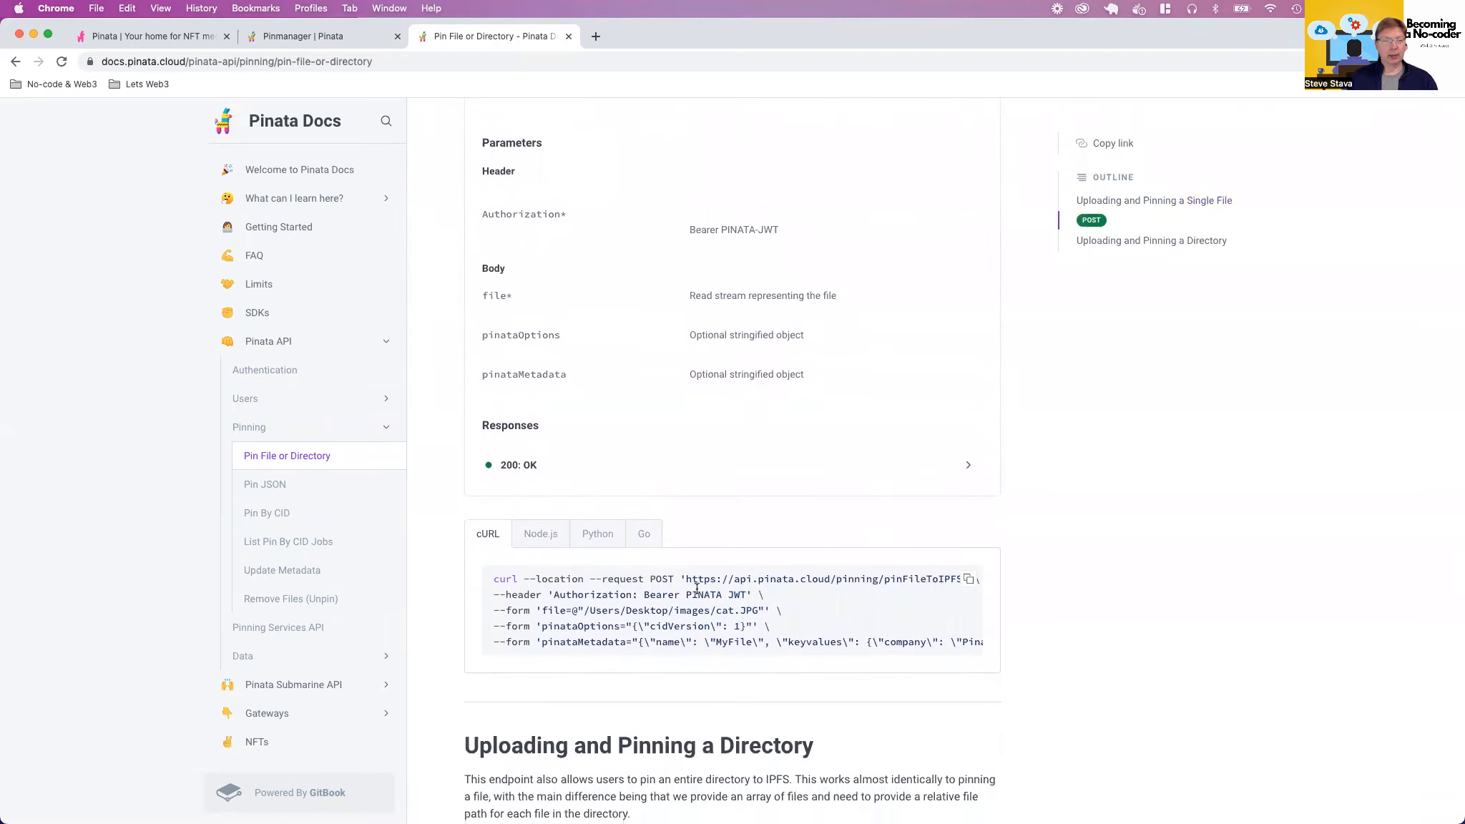
{"action": "left_click", "coordinate": [970, 581]}
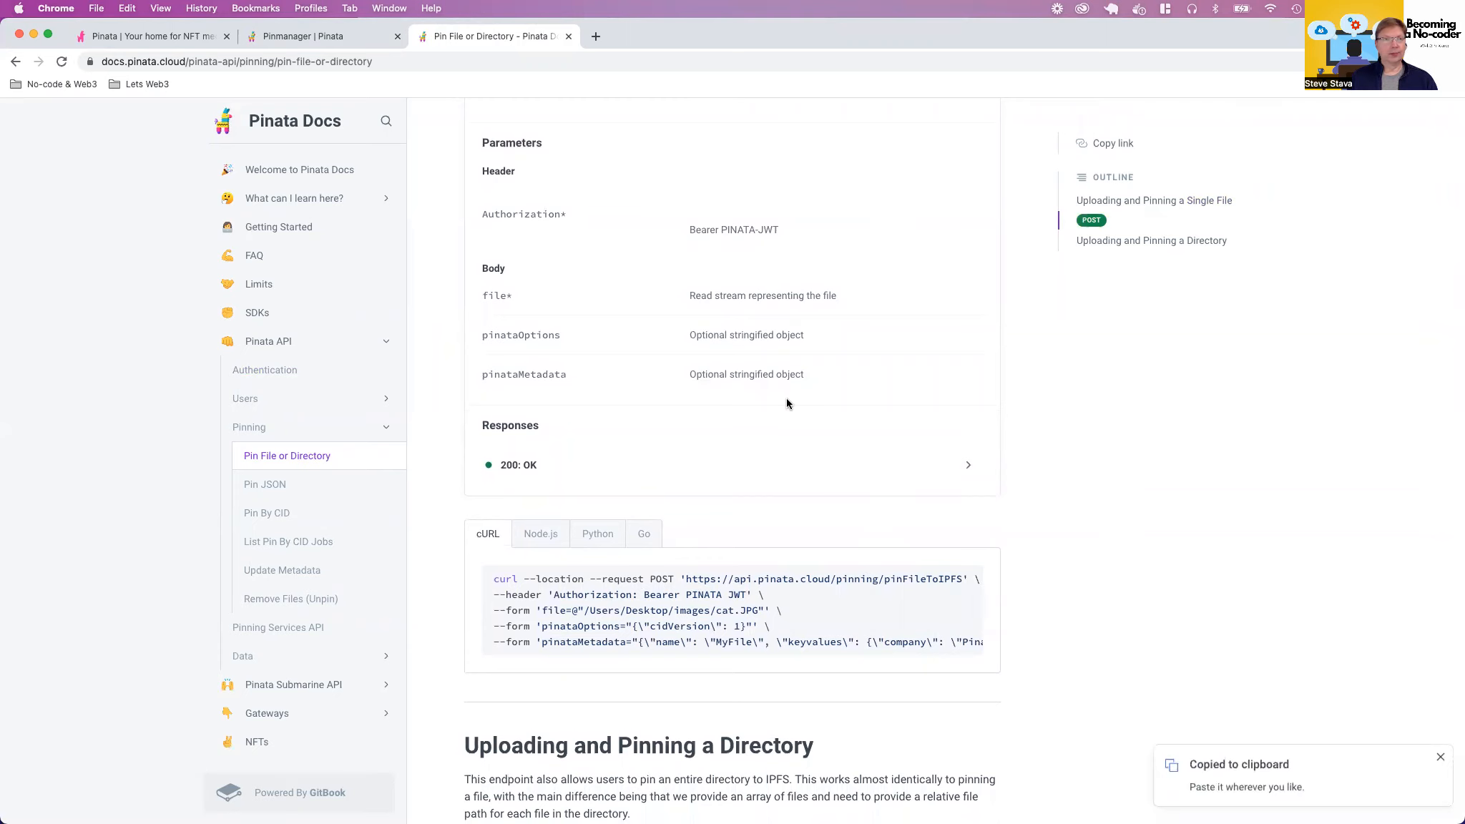
Back in Xano, add an External API Request to the function stack and import the copied pinFileToIPFS cURL into it.
{"action": "key", "text": "ctrl+Left"}
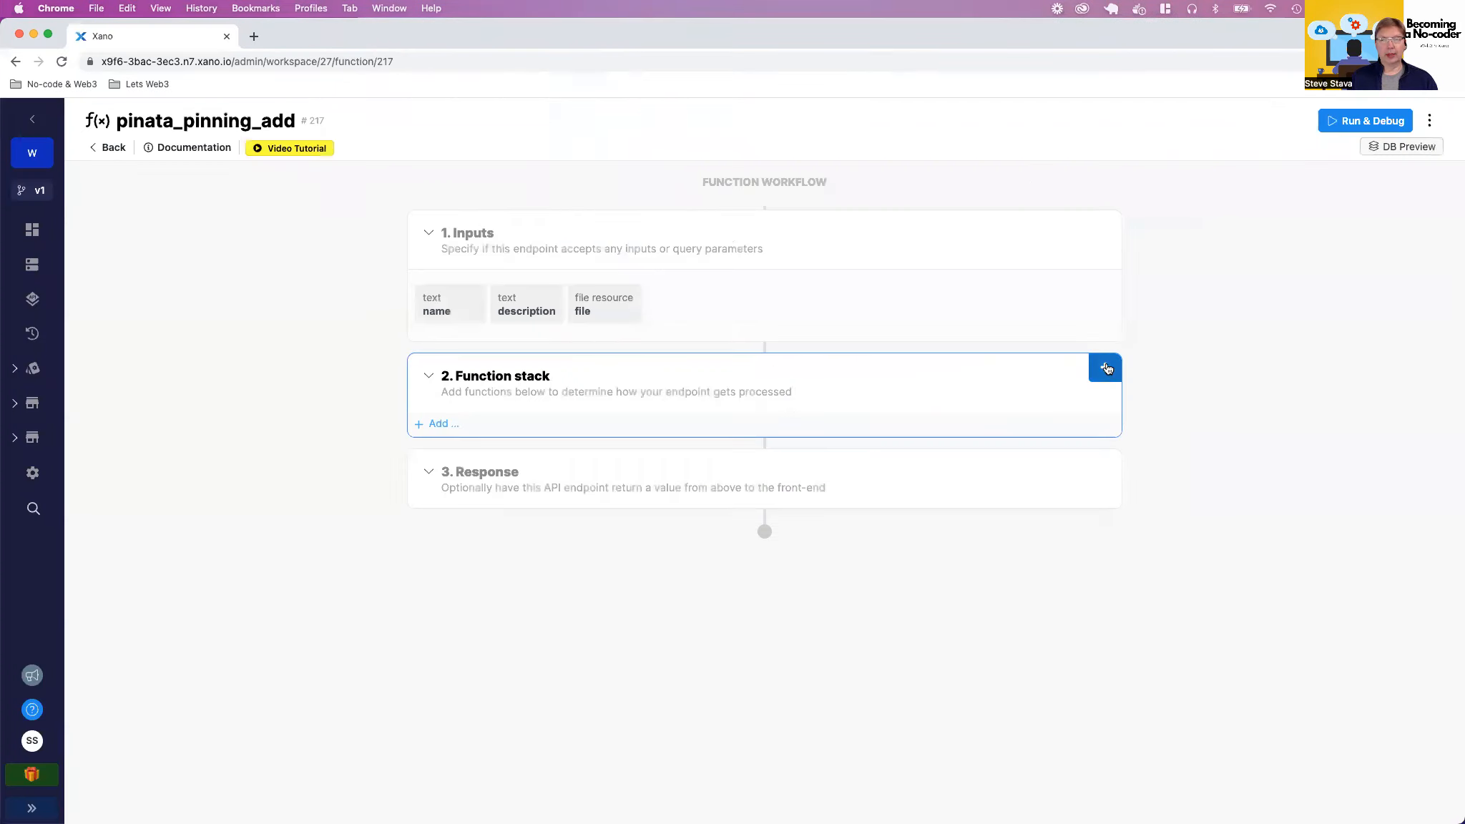
{"action": "left_click", "coordinate": [1105, 368]}
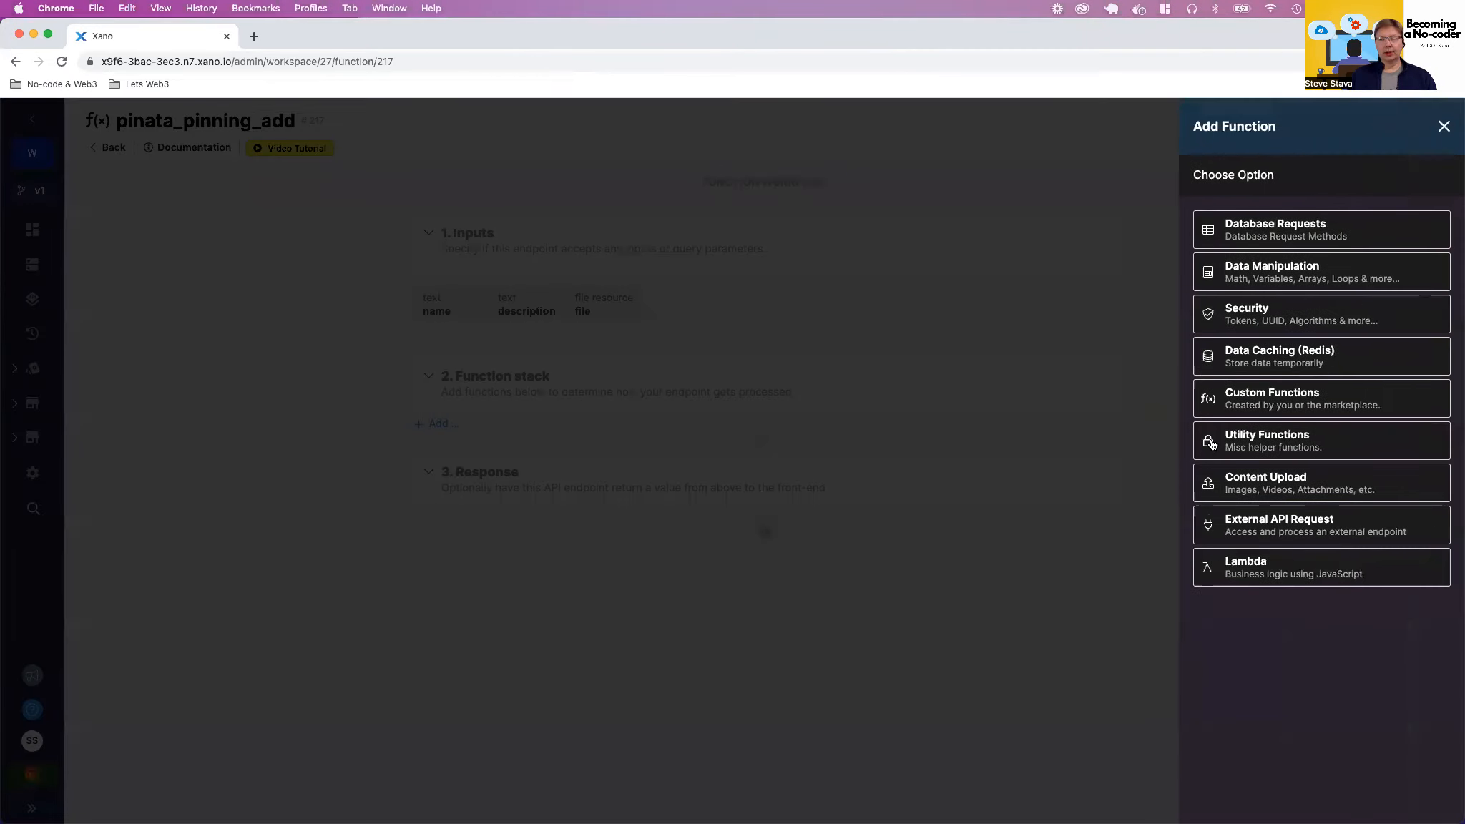
{"action": "left_click", "coordinate": [1226, 530]}
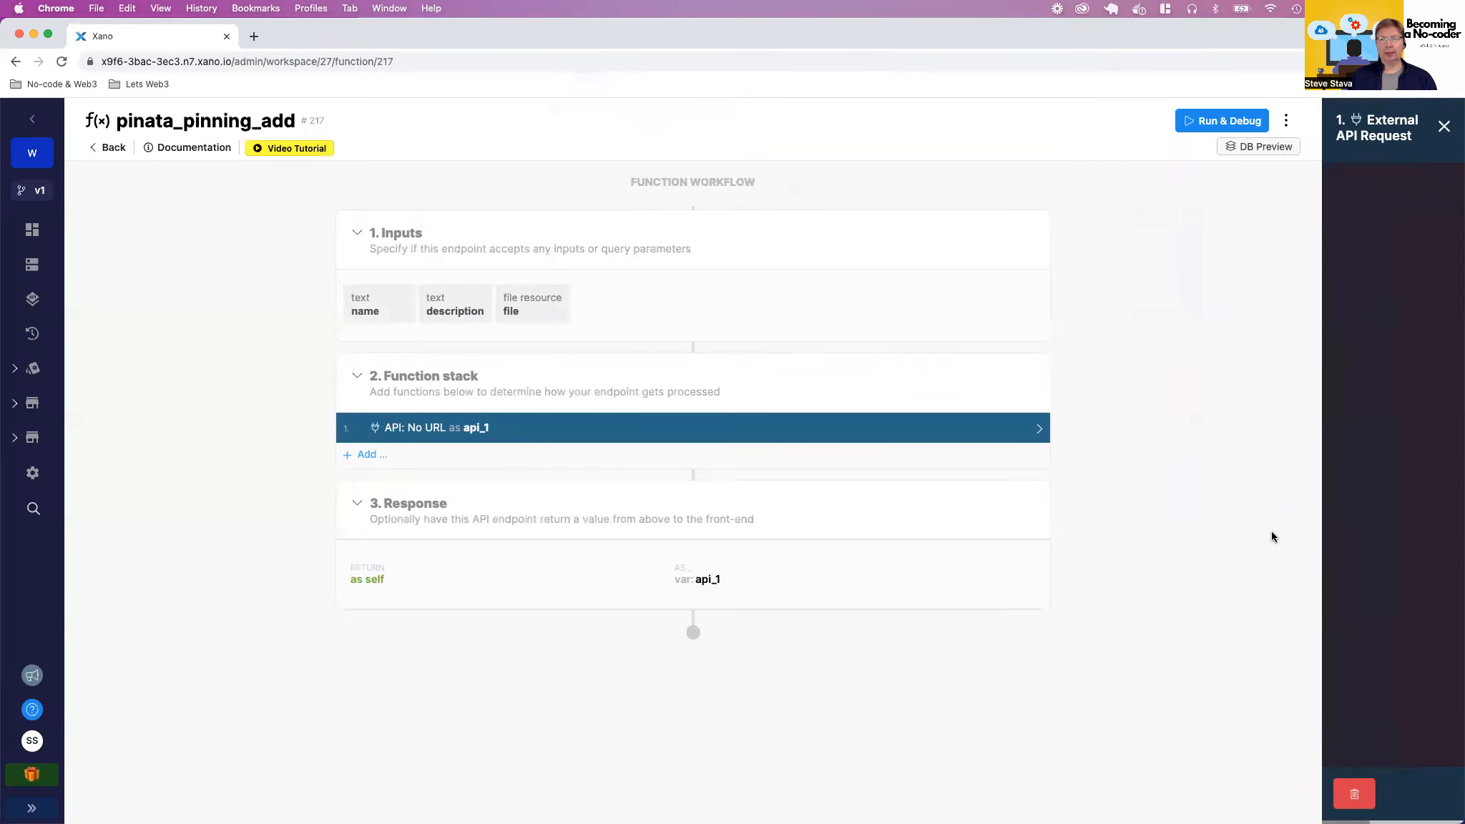
{"action": "left_click", "coordinate": [1389, 241]}
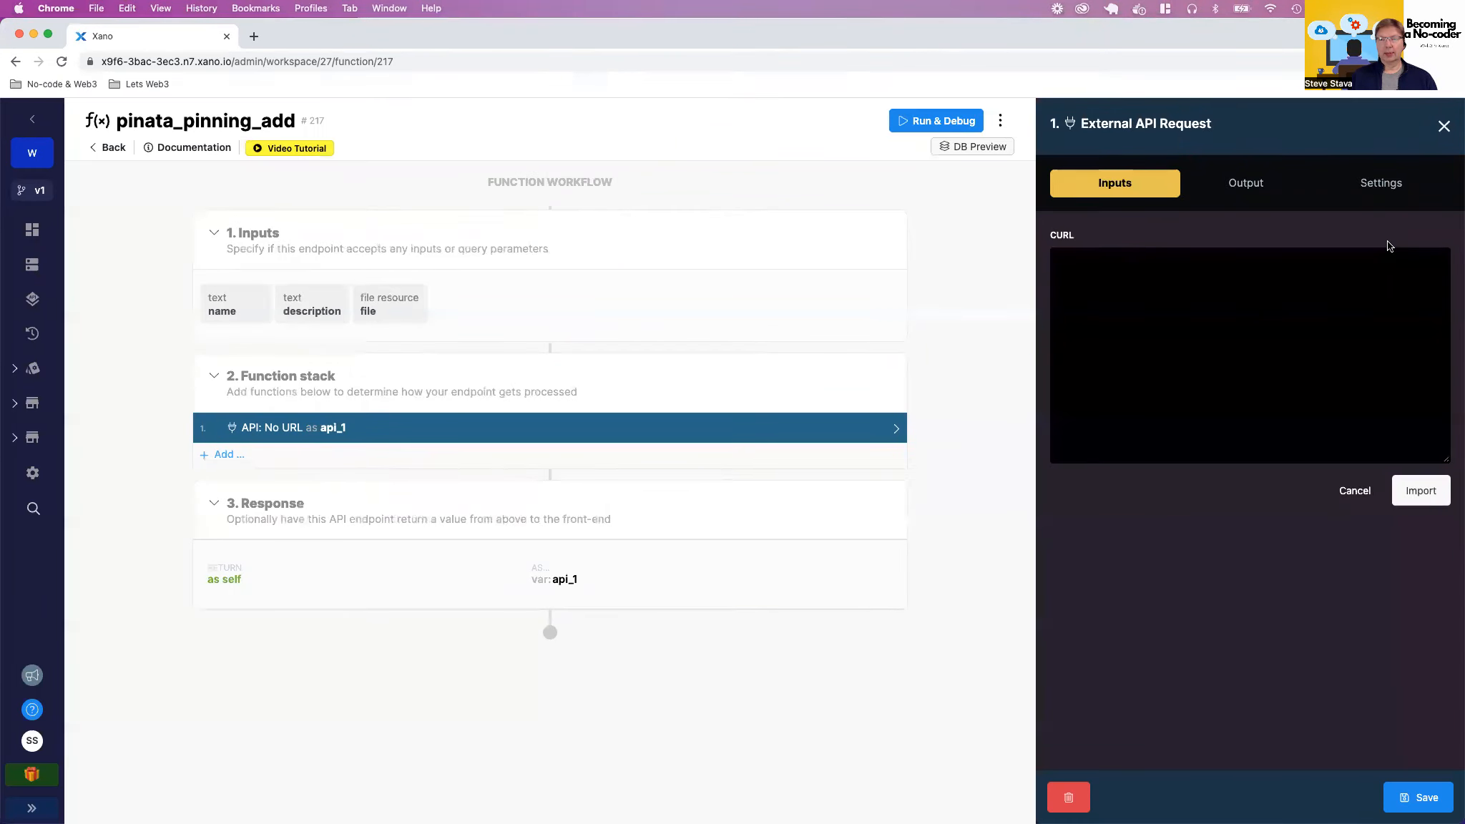
{"action": "key", "text": "super+v"}
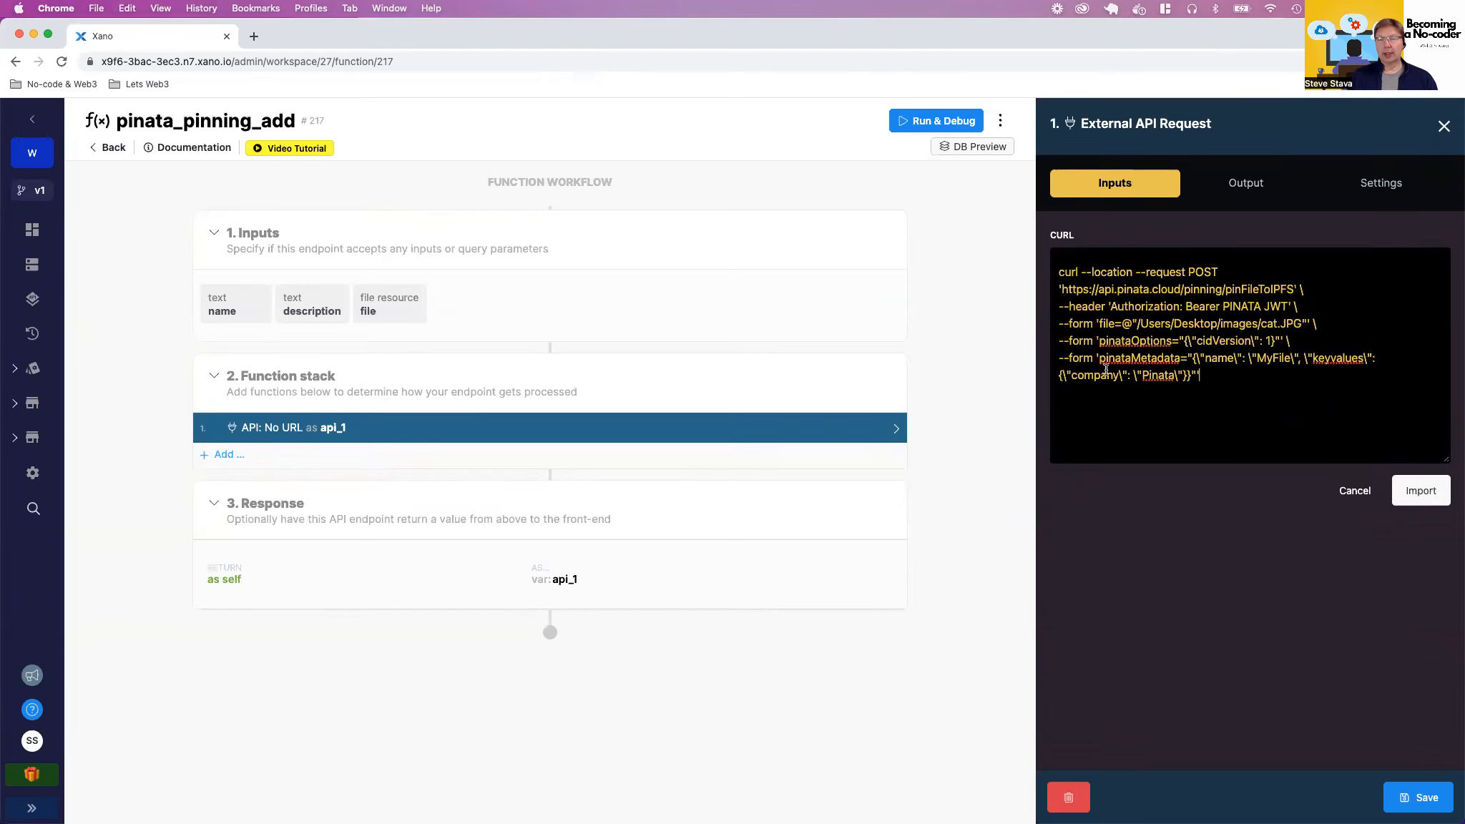
{"action": "left_click_drag", "start_coordinate": [1057, 322], "coordinate": [1395, 356]}
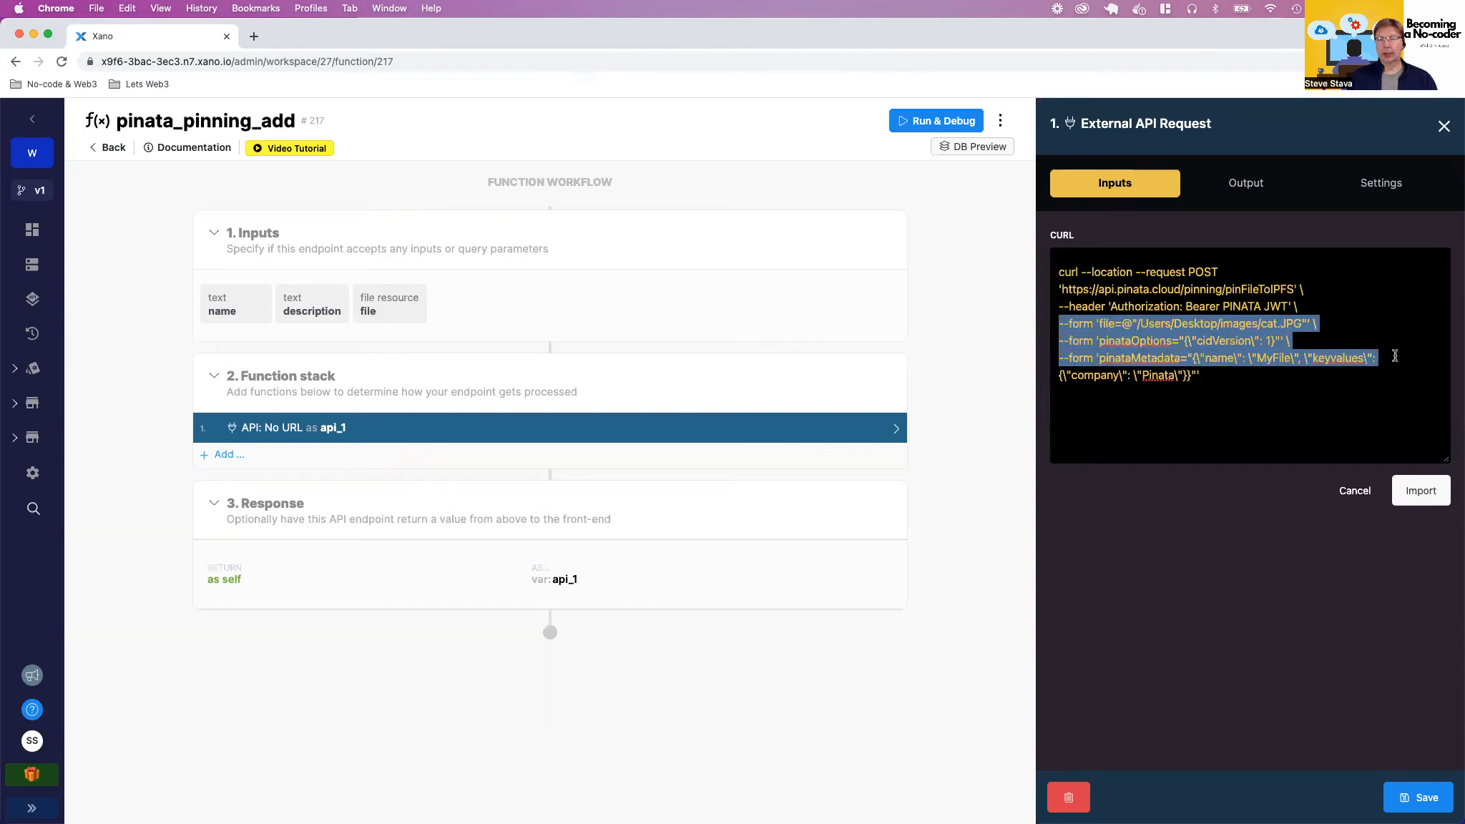
{"action": "left_click", "coordinate": [1411, 492]}
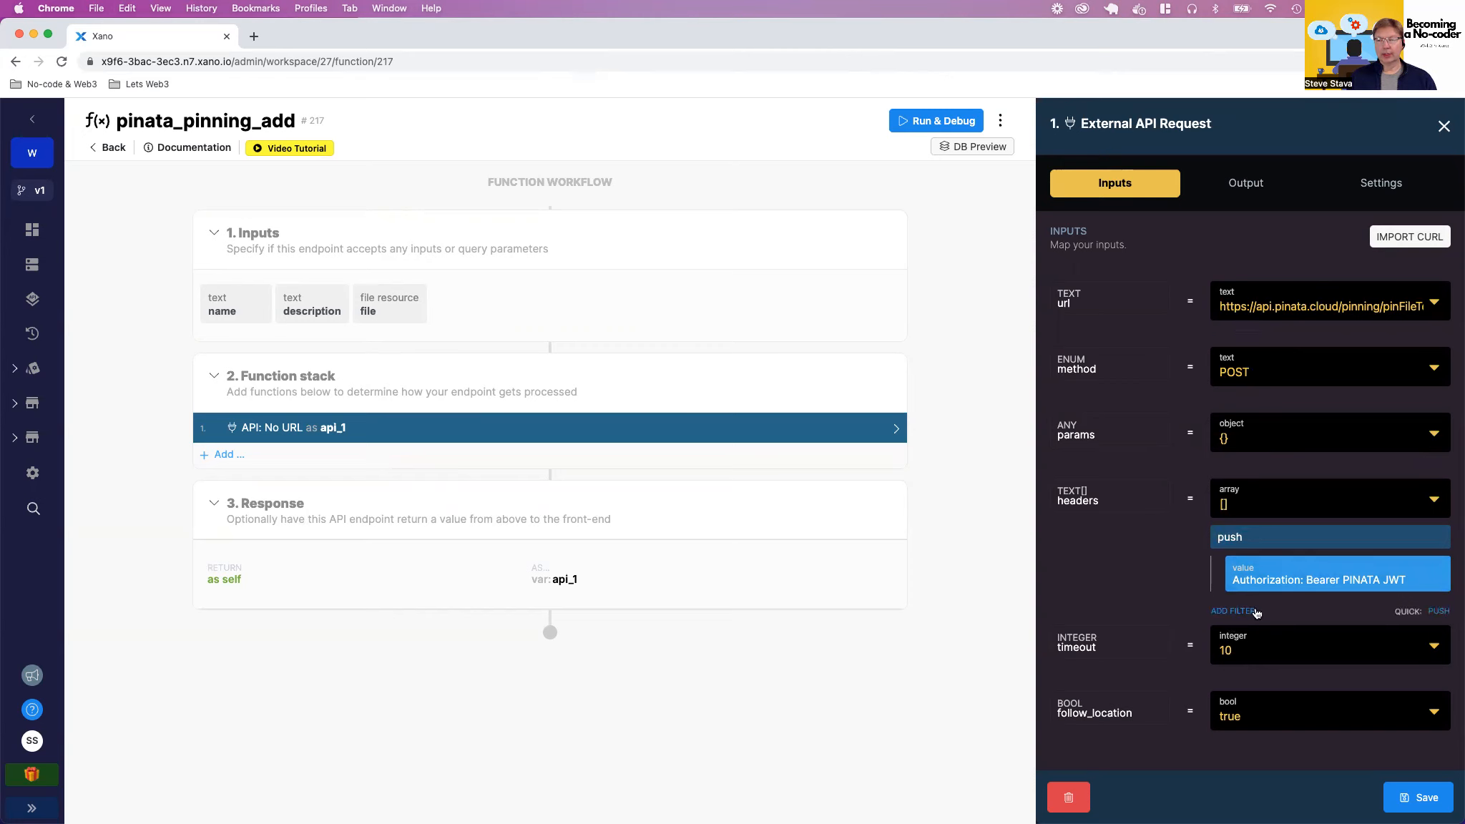
Replace the PINATA JWT placeholder in the request's Authorization header value with %s, giving "Authorization: Bearer %s".
{"action": "left_click", "coordinate": [1296, 576]}
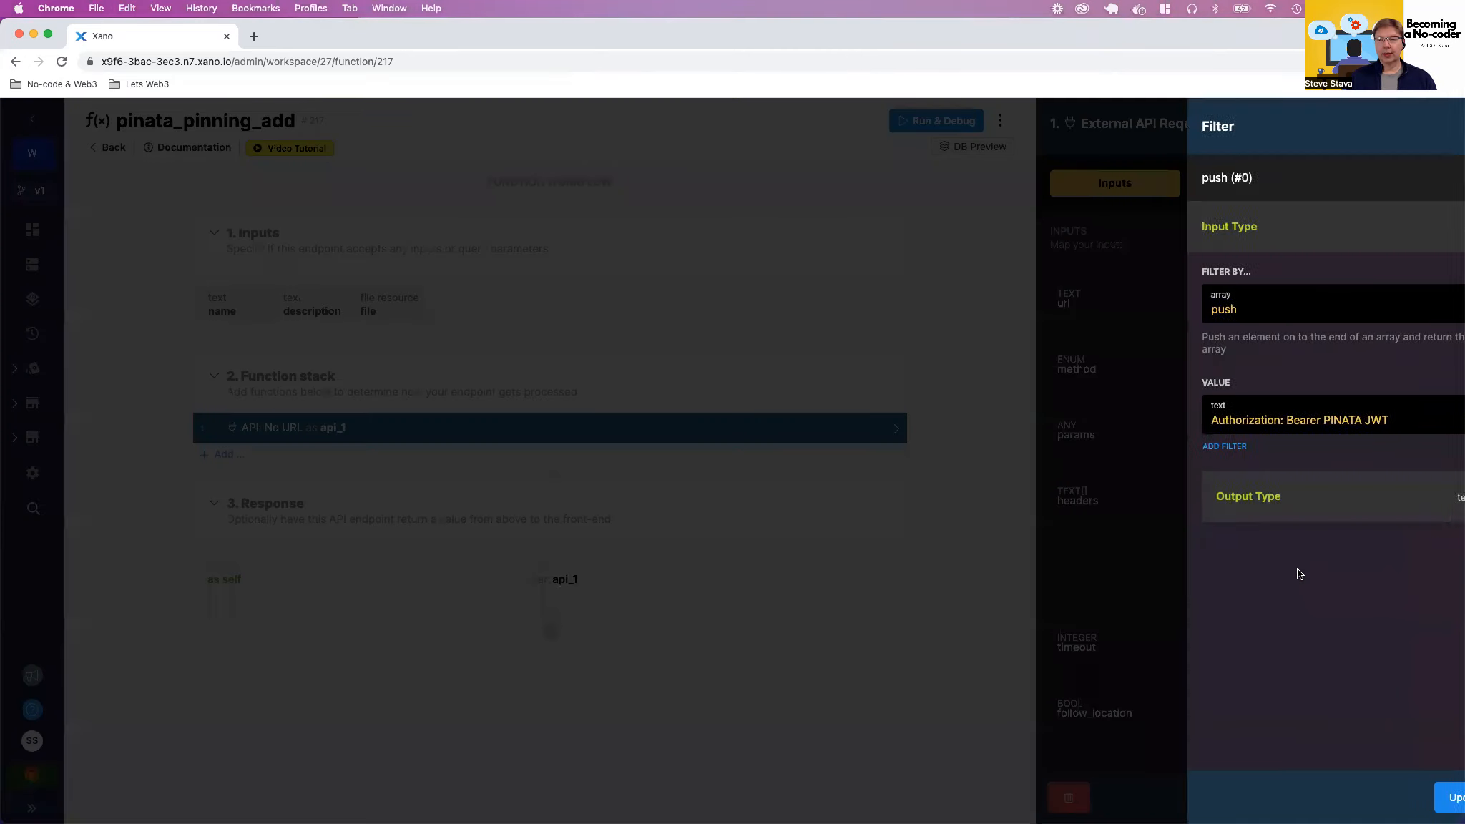
{"action": "left_click_drag", "start_coordinate": [1278, 421], "coordinate": [1363, 420]}
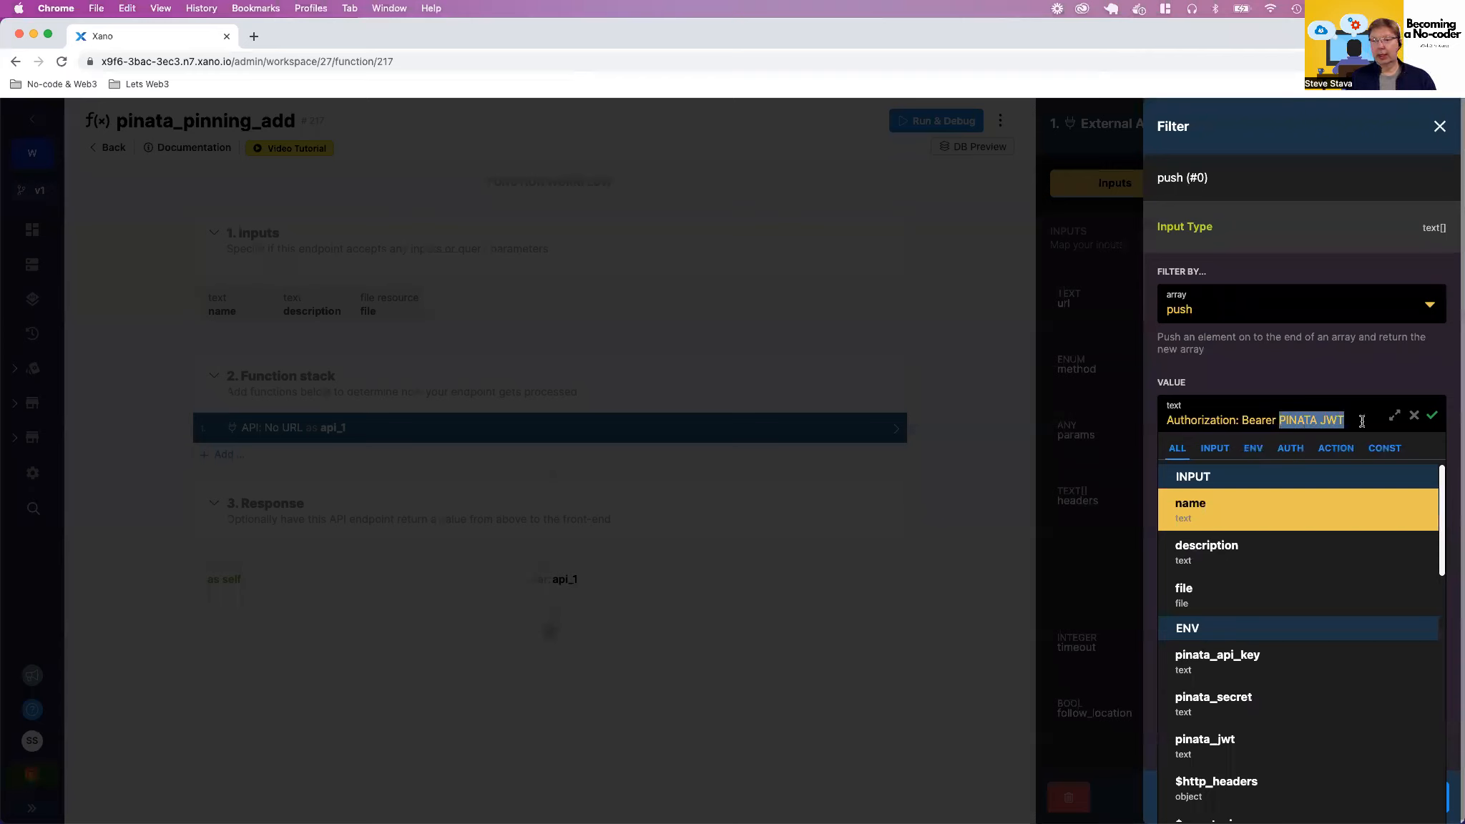
{"action": "key", "text": "BackSpace"}
{"action": "type", "text": "%s"}
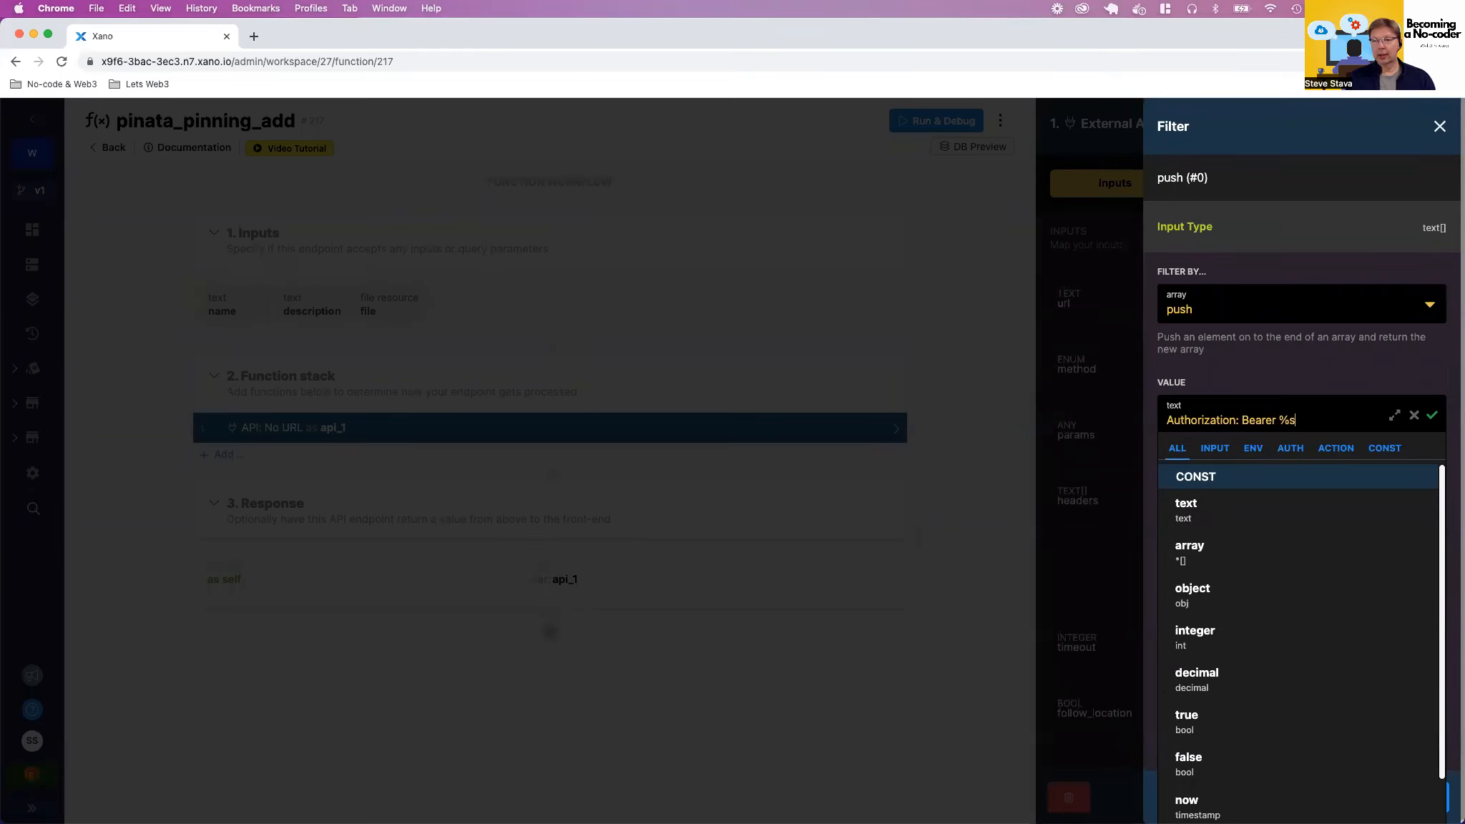
{"action": "left_click", "coordinate": [1433, 416]}
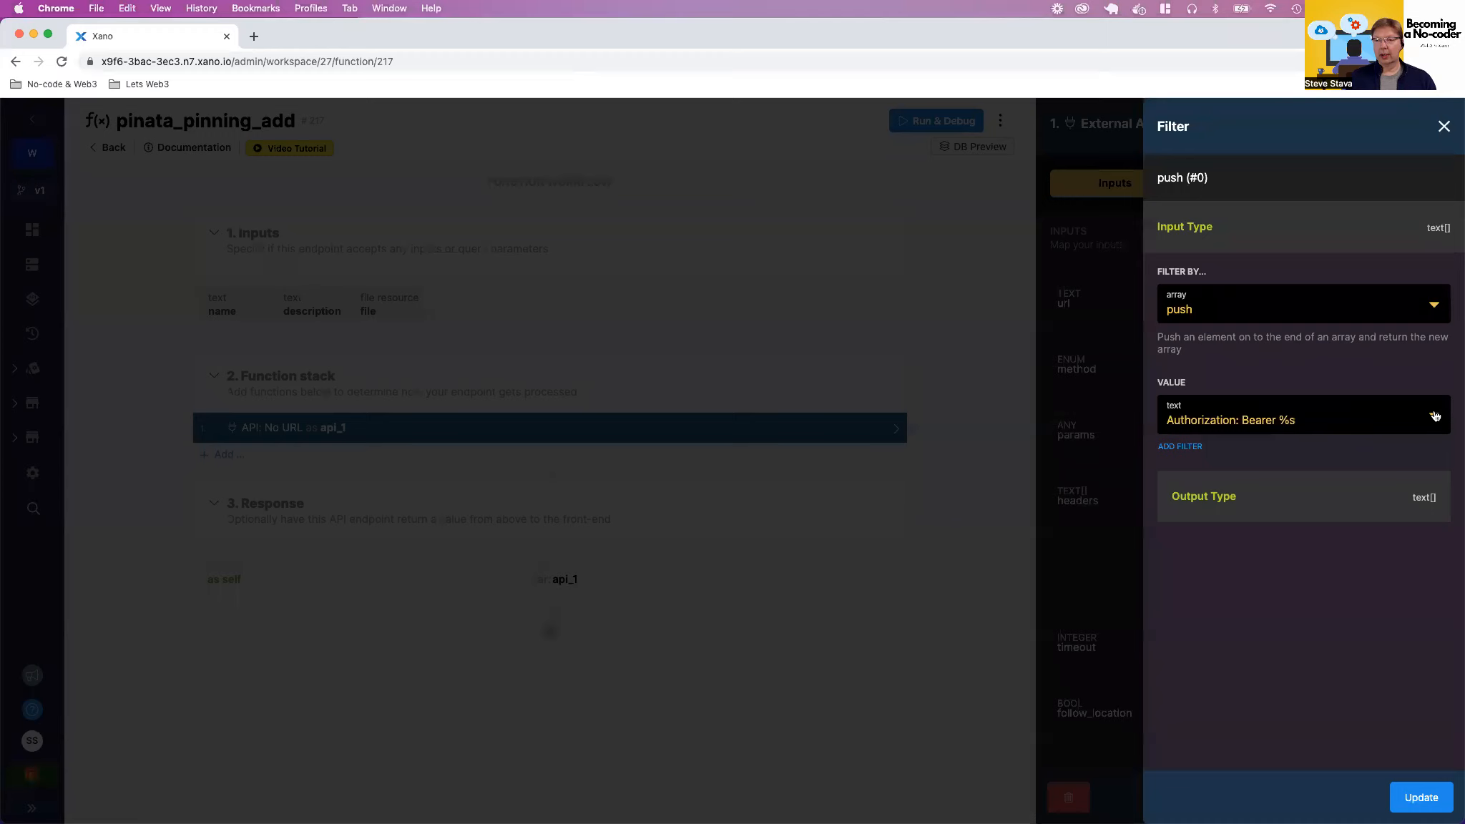
Add a sprintf filter to the Authorization header value.
{"action": "left_click", "coordinate": [1167, 448]}
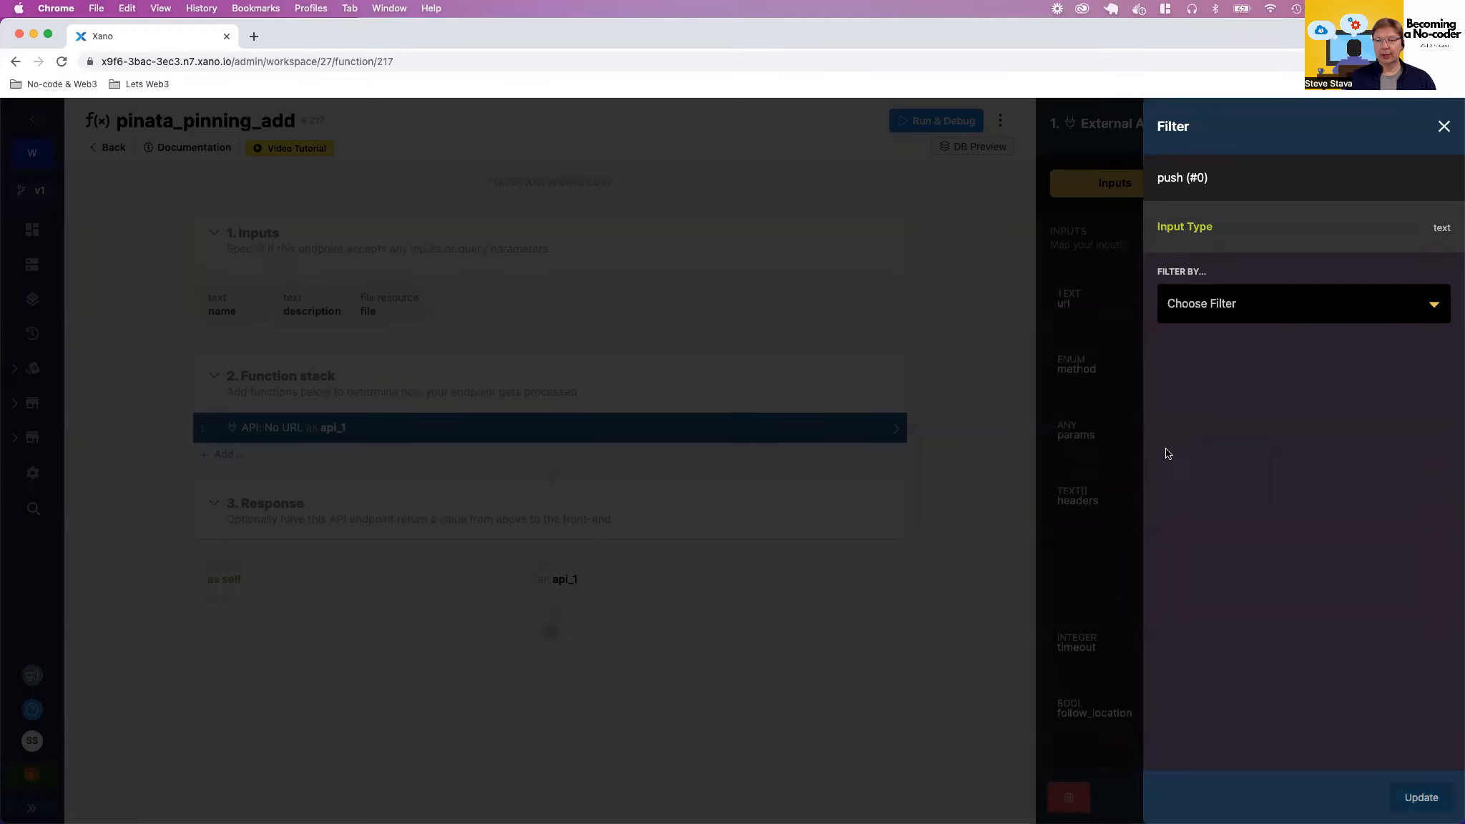
{"action": "left_click", "coordinate": [1201, 320]}
{"action": "type", "text": "spir"}
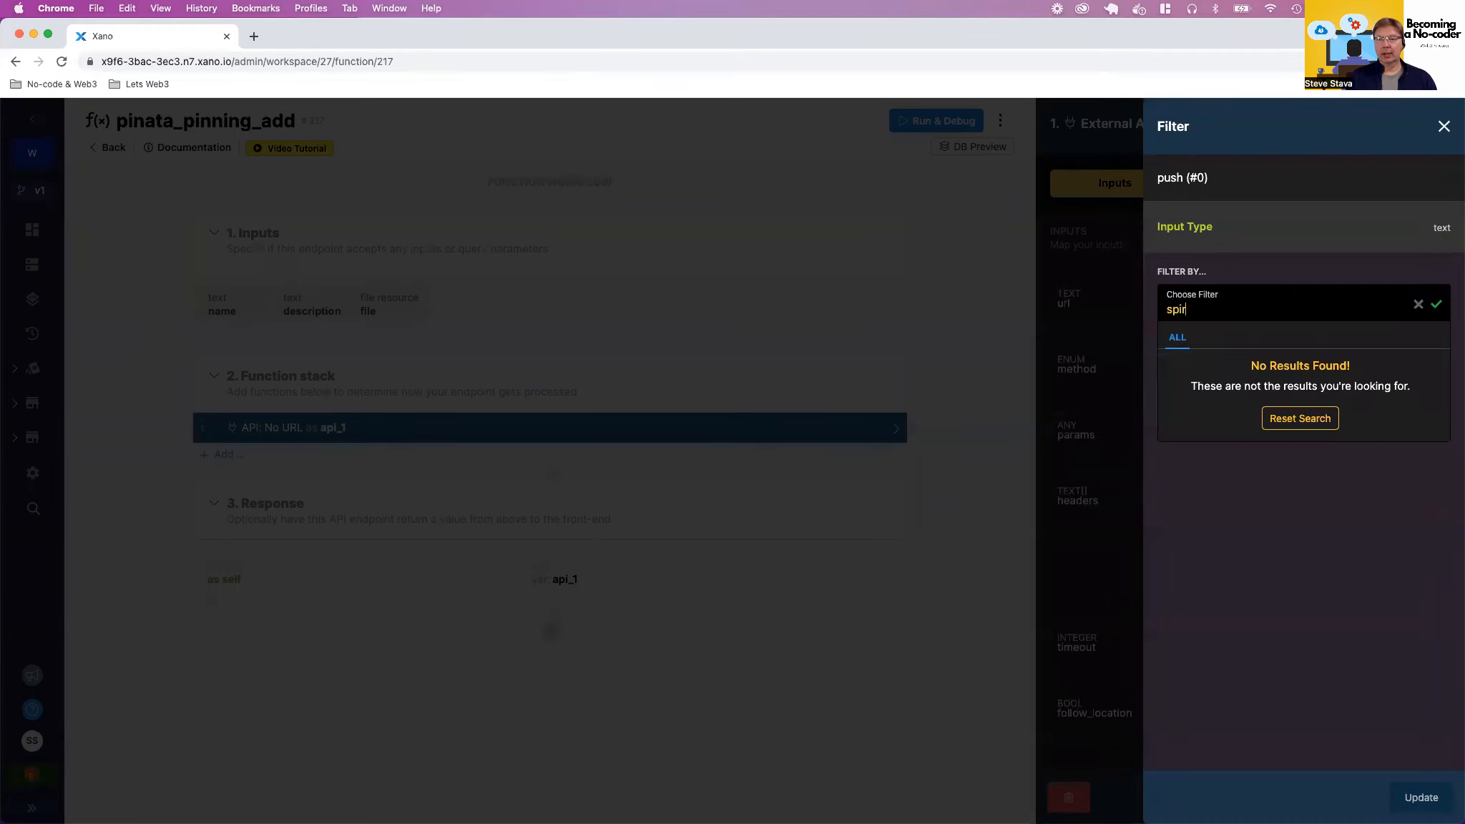
{"action": "key", "text": "BackSpace"}
{"action": "key", "text": "BackSpace"}
{"action": "type", "text": "rintf"}
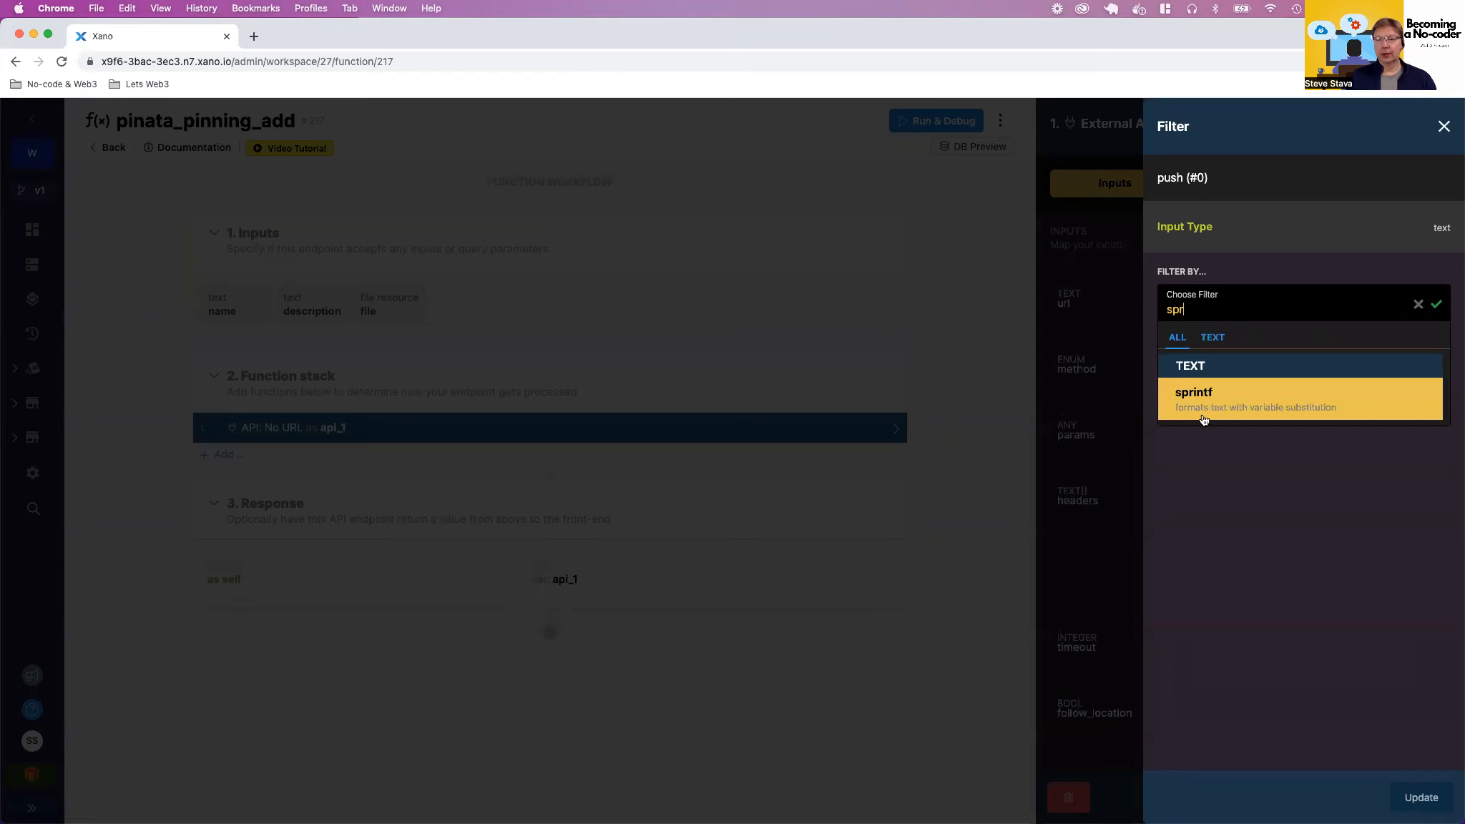
{"action": "left_click", "coordinate": [1201, 415]}
Give the sprintf filter the pinata_jwt environment variable as its additional argument, update the filter and save the External API Request.
{"action": "left_click", "coordinate": [1186, 399]}
{"action": "left_click", "coordinate": [1197, 401]}
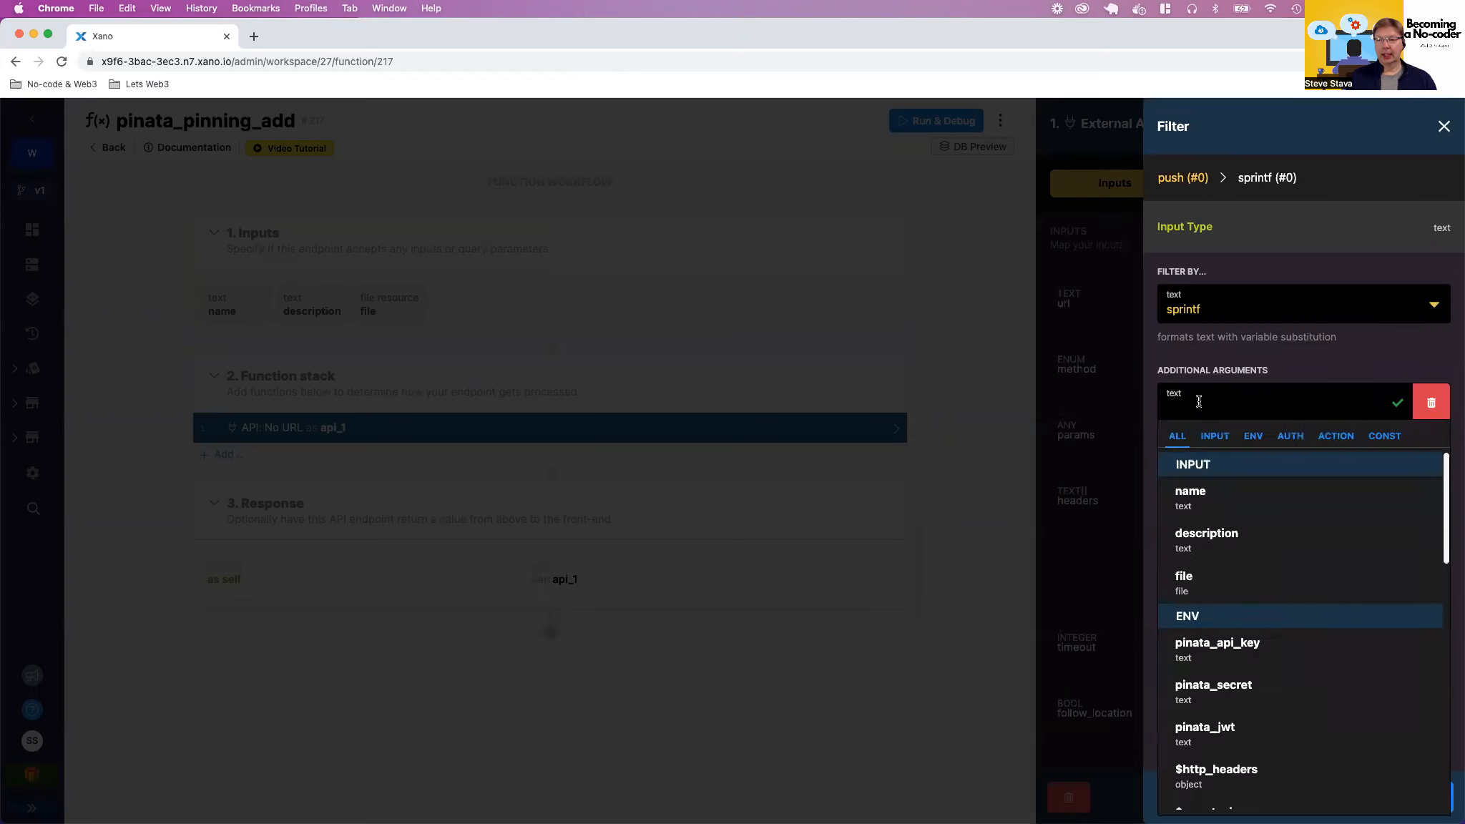
{"action": "left_click", "coordinate": [1257, 440]}
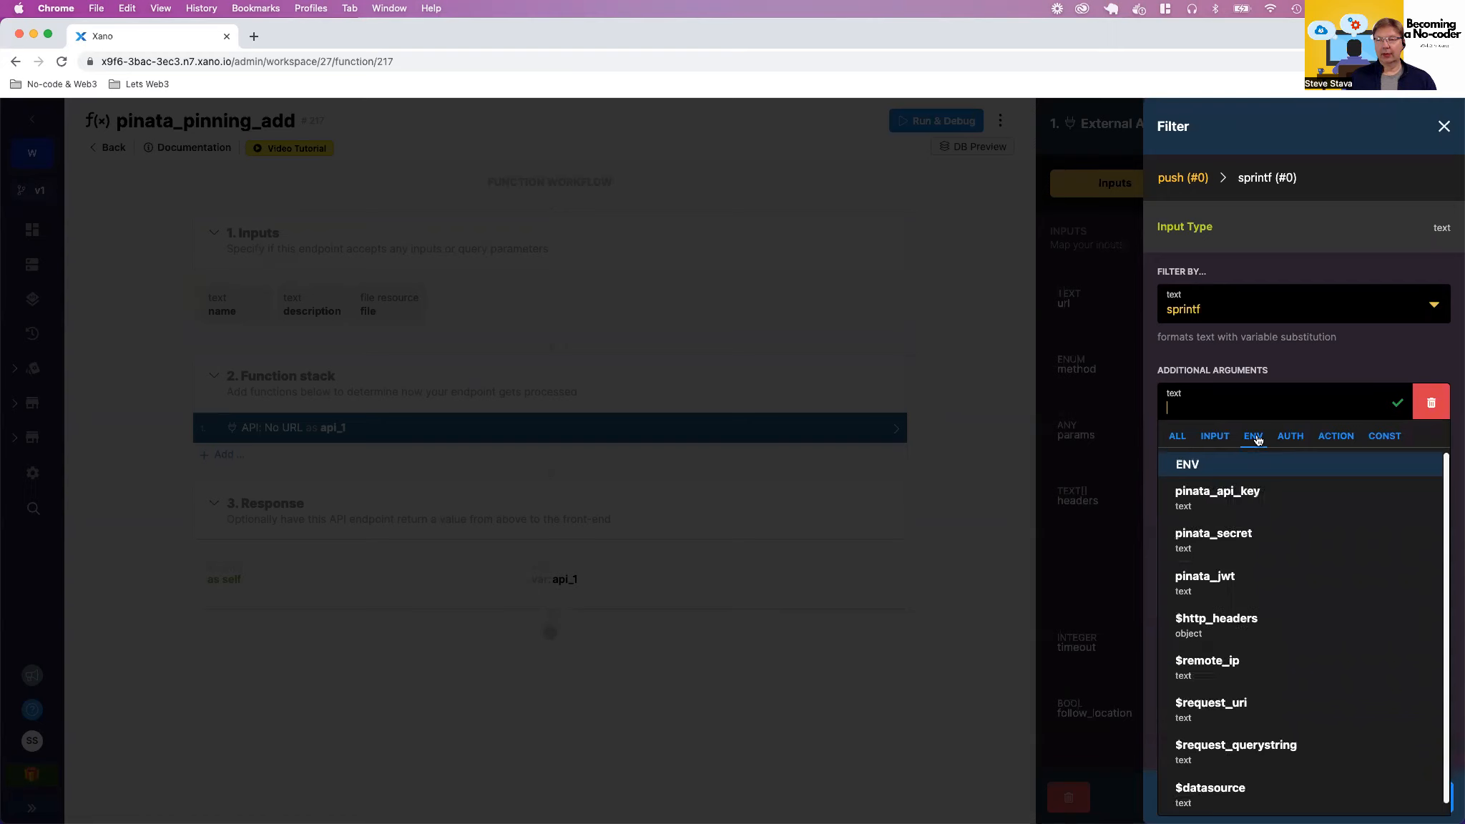
{"action": "left_click", "coordinate": [1193, 578]}
{"action": "left_click", "coordinate": [1411, 790]}
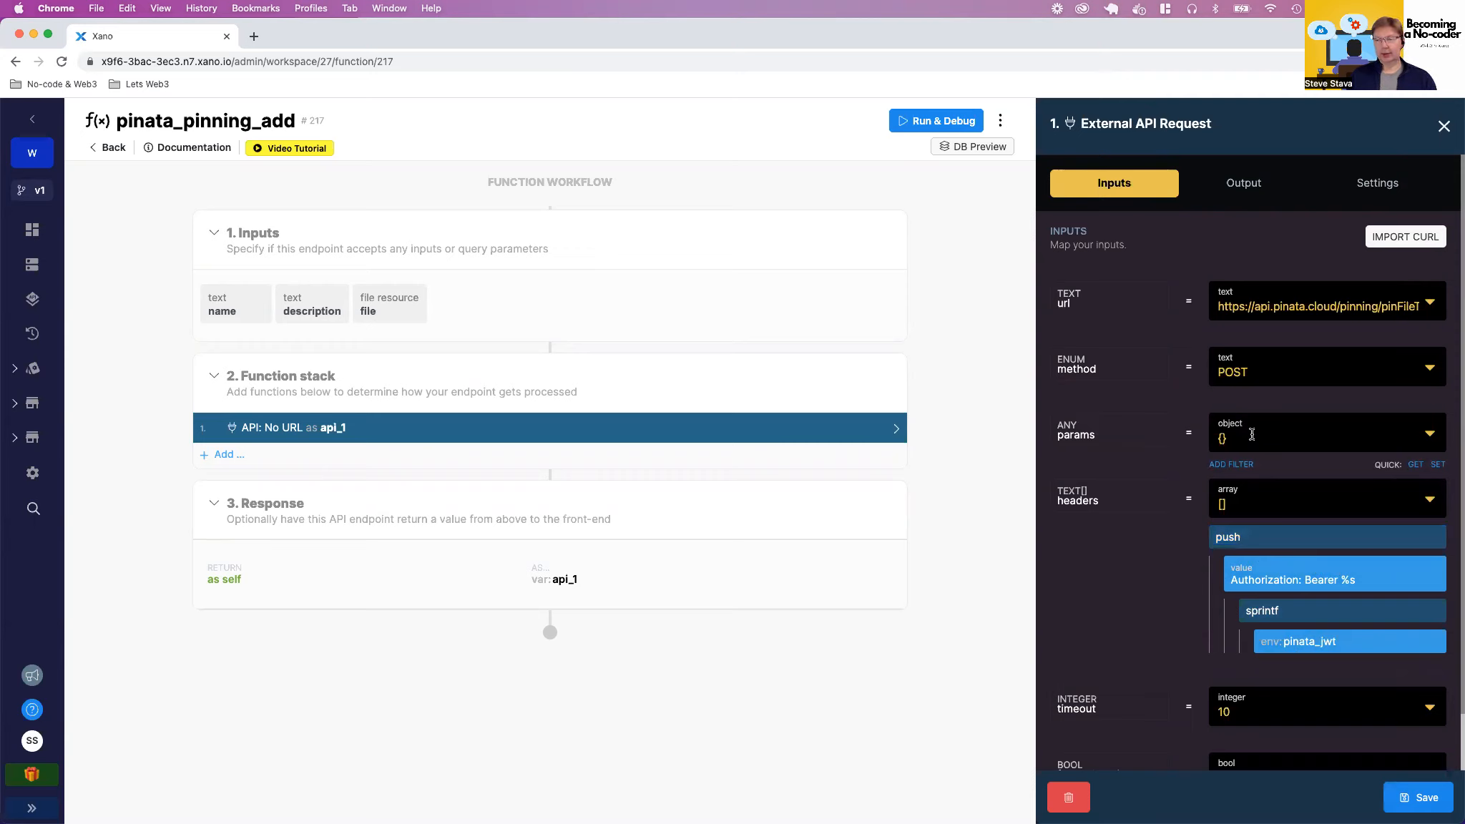
{"action": "left_click", "coordinate": [1411, 792]}
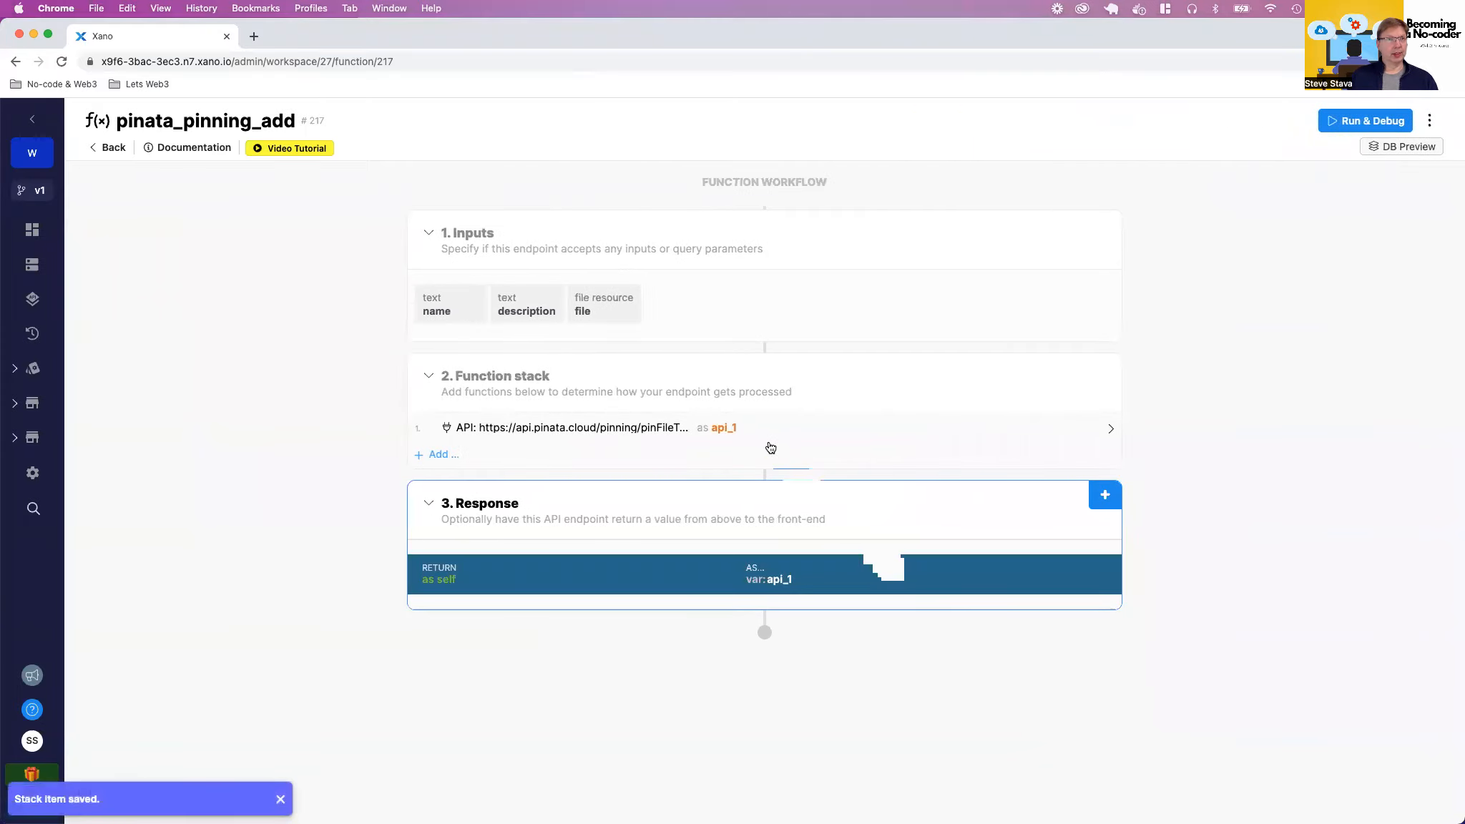
Switch to the Pinata Docs and examine the pinataOptions and pinataMetadata form fields in the single-file cURL example.
{"action": "key", "text": "ctrl+Right"}
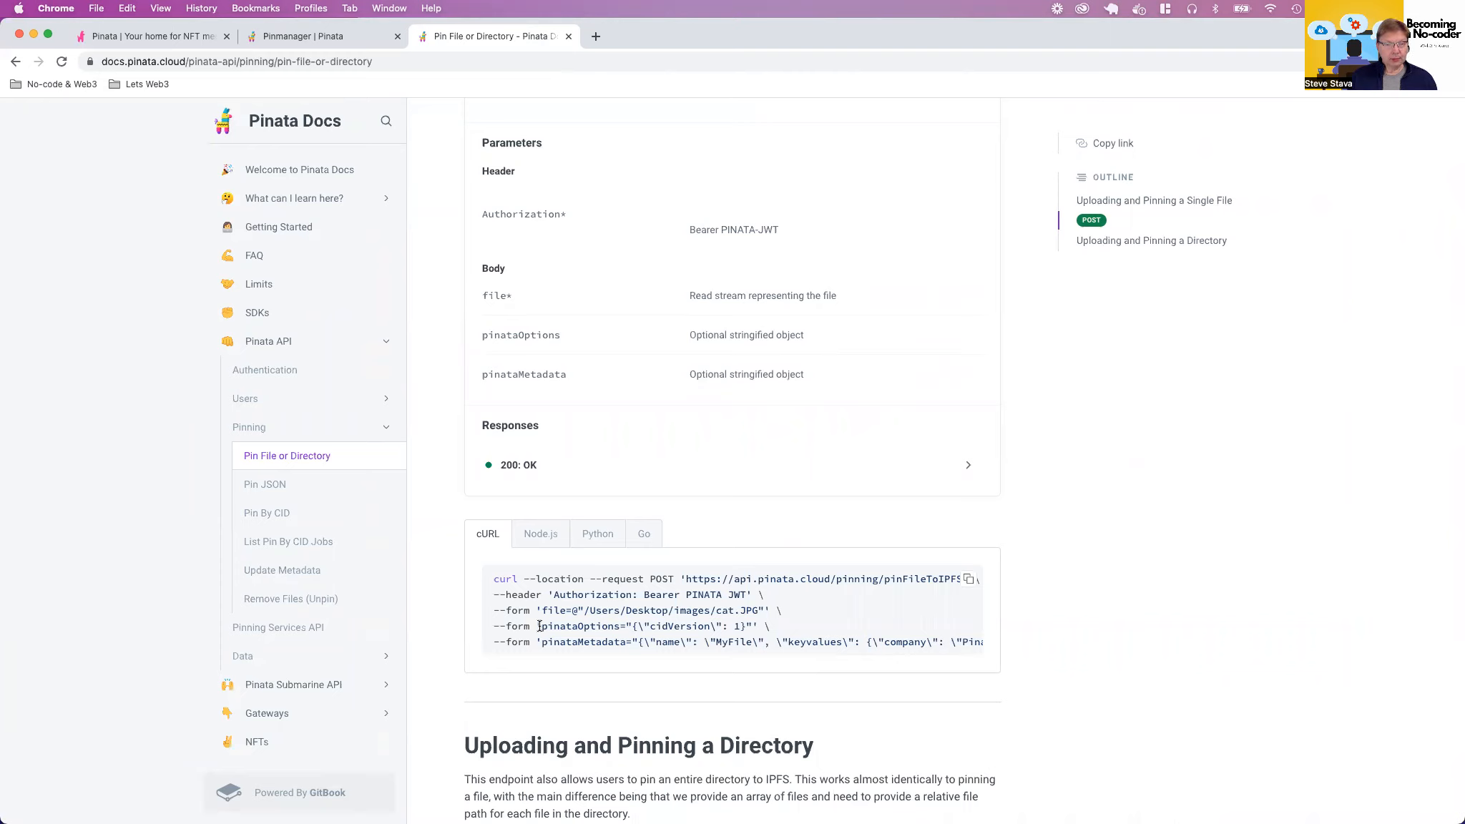
{"action": "left_click_drag", "start_coordinate": [539, 627], "coordinate": [741, 626]}
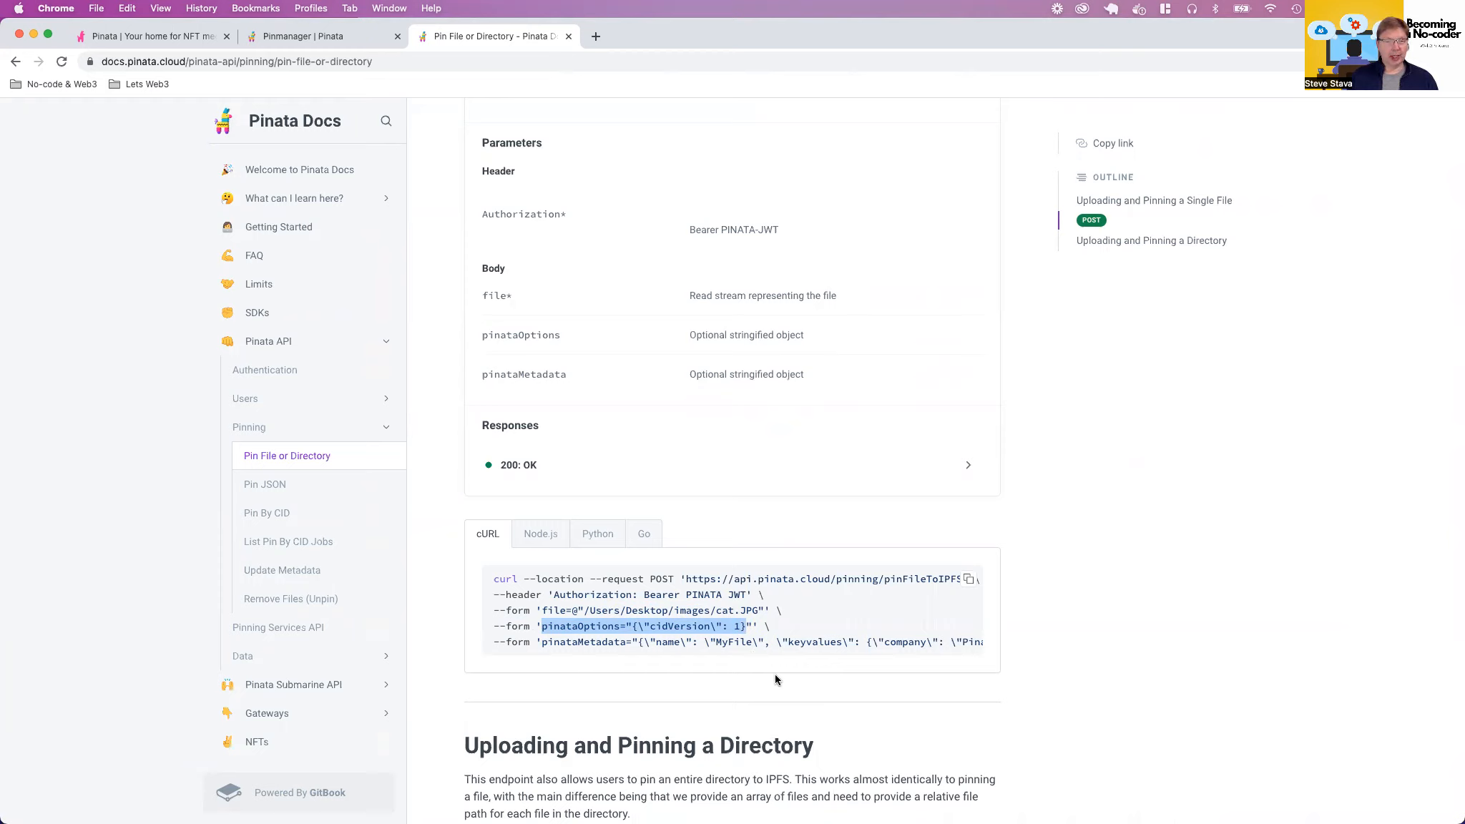
{"action": "left_click_drag", "start_coordinate": [541, 642], "coordinate": [974, 642]}
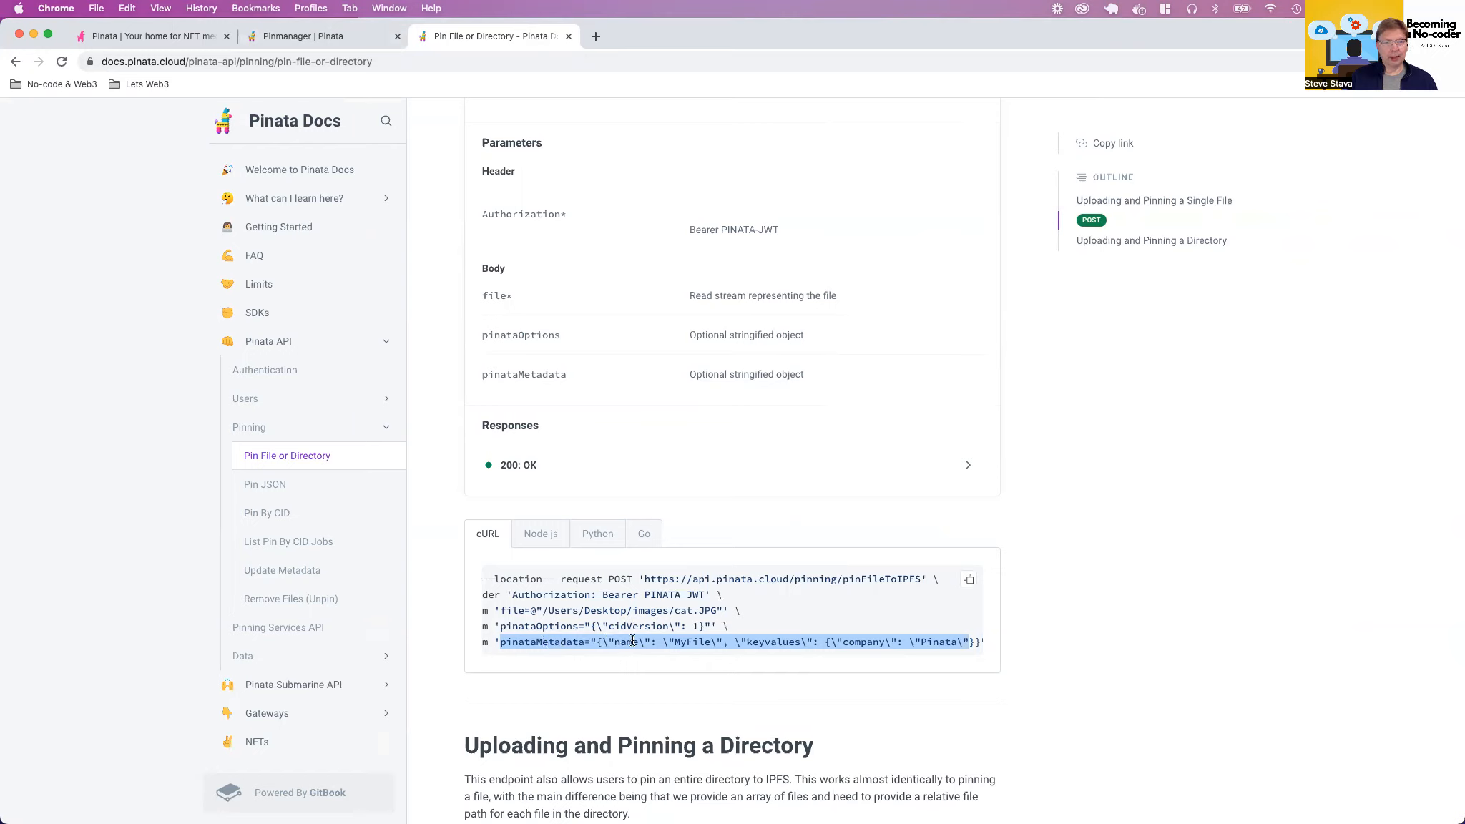
{"action": "scroll", "coordinate": [826, 642], "scroll_direction": "right", "scroll_amount": 2}
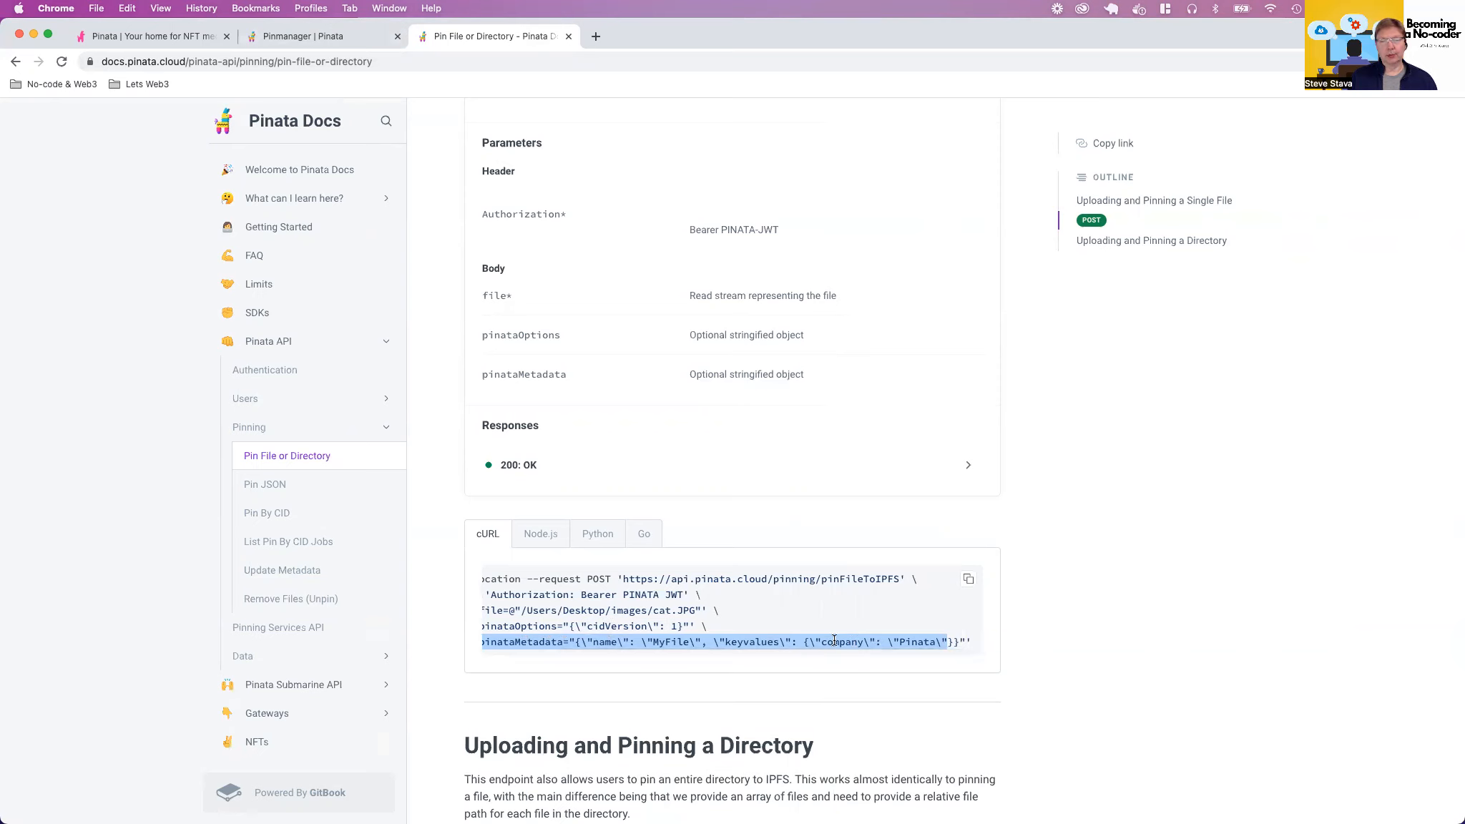
{"action": "scroll", "coordinate": [809, 644], "scroll_direction": "left", "scroll_amount": 2}
{"action": "scroll", "coordinate": [809, 643], "scroll_direction": "left", "scroll_amount": 2}
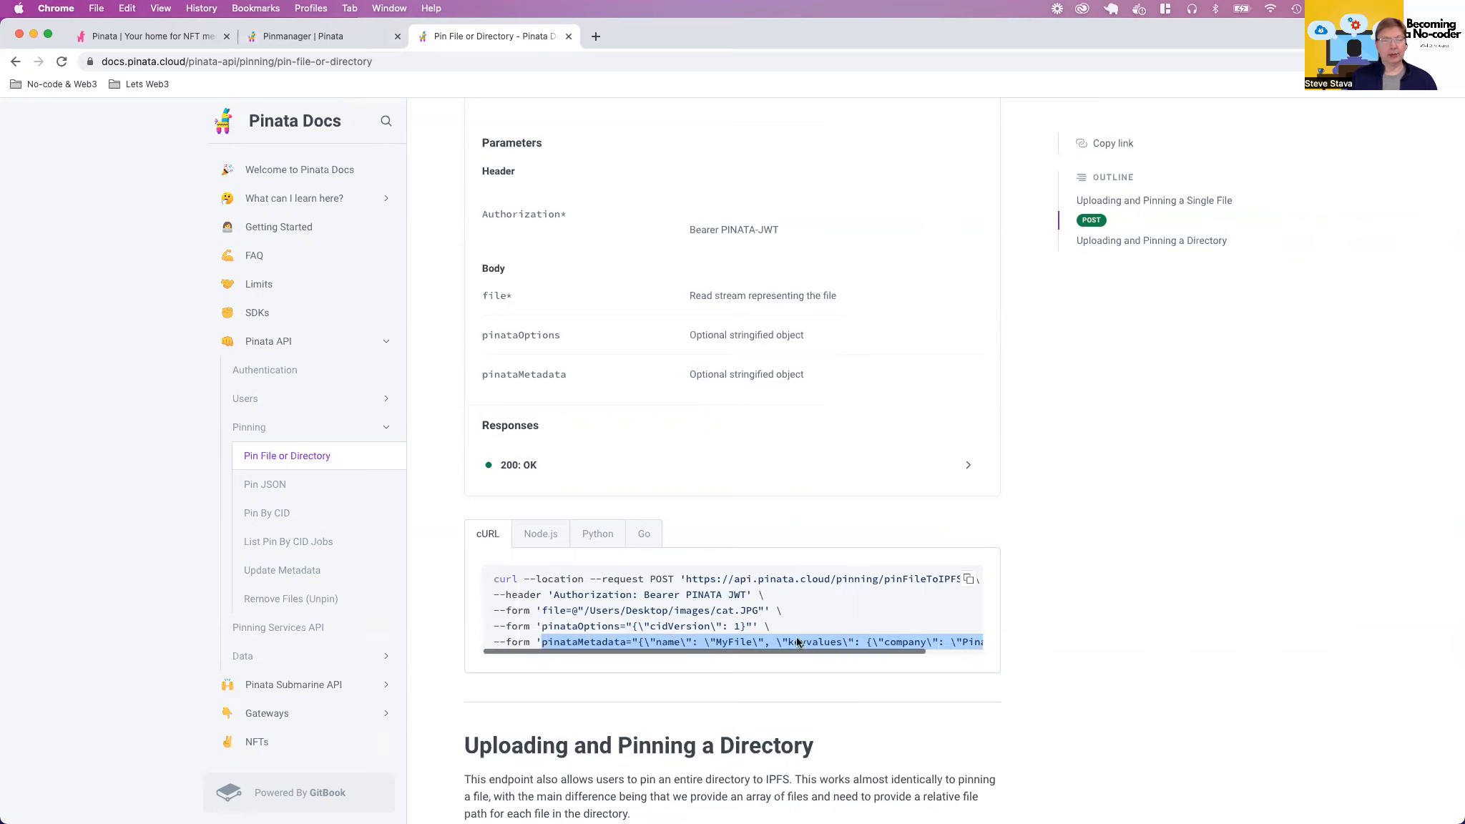
In Pinata's Pinmanager, inspect the name and key/value metadata of Red and yellow flowers.png, and close its details.
{"action": "left_click", "coordinate": [288, 44]}
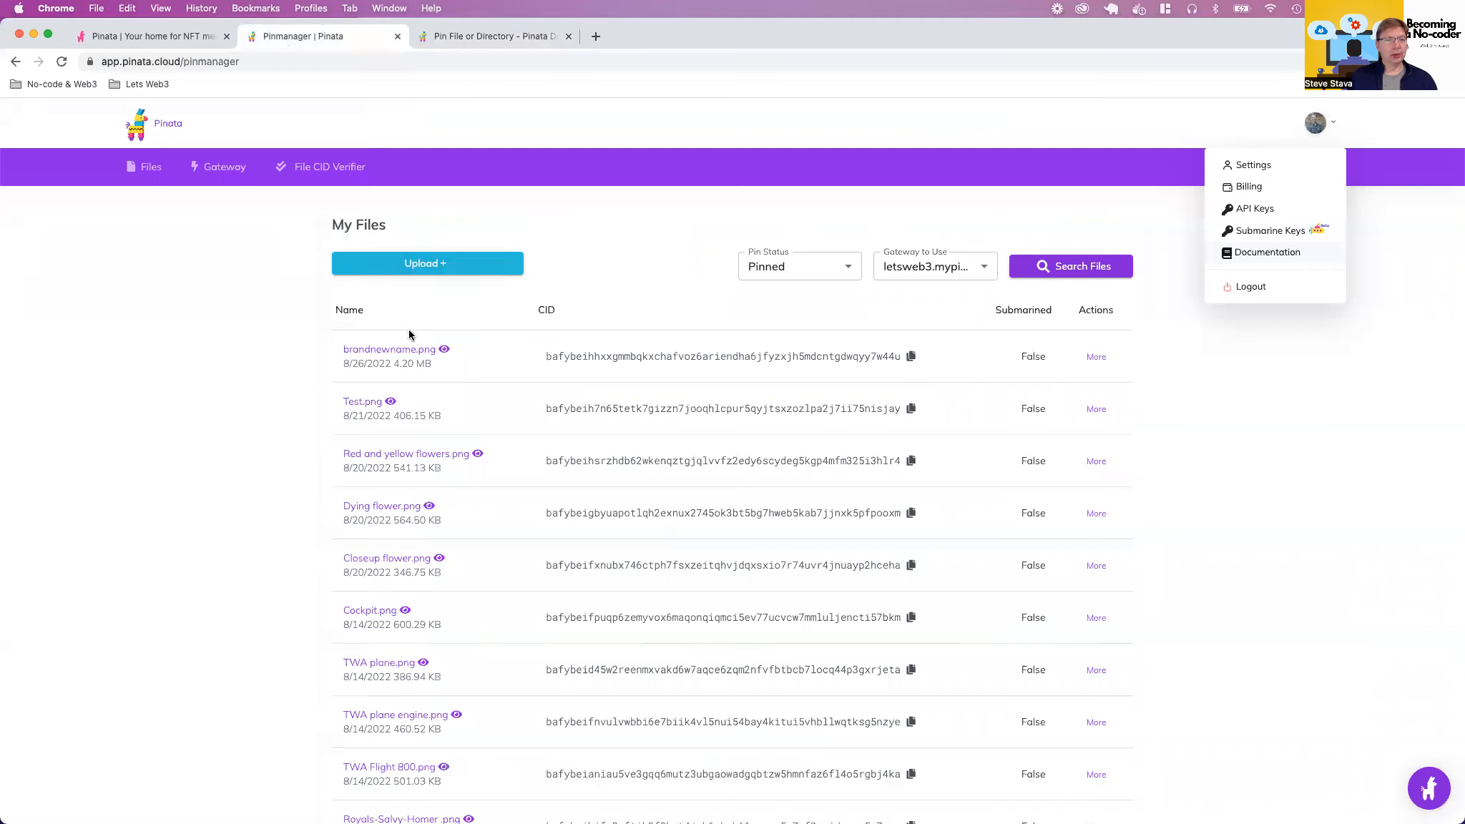
{"action": "left_click", "coordinate": [1096, 462]}
{"action": "left_click", "coordinate": [1113, 485]}
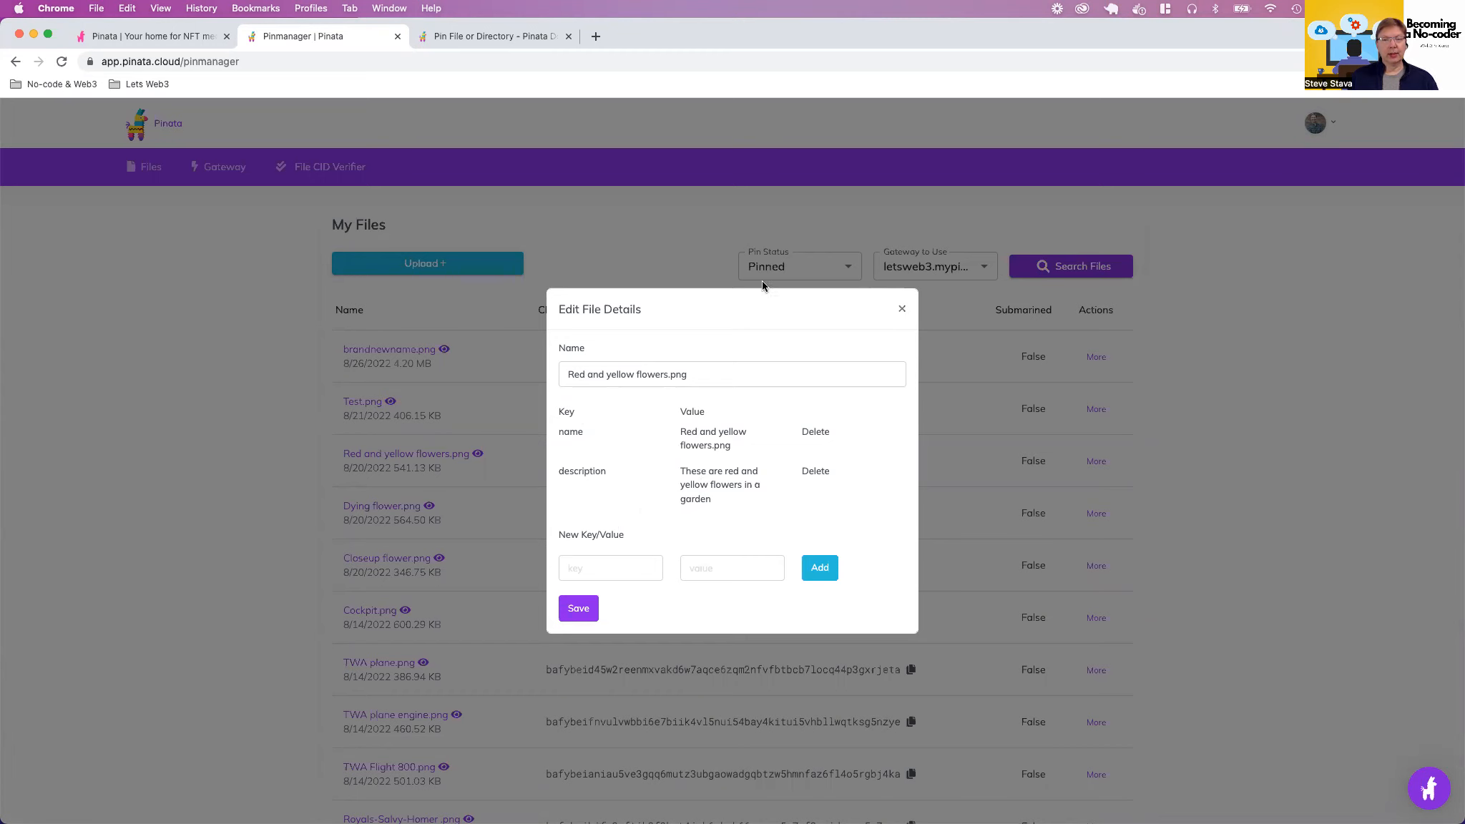
{"action": "left_click", "coordinate": [901, 309]}
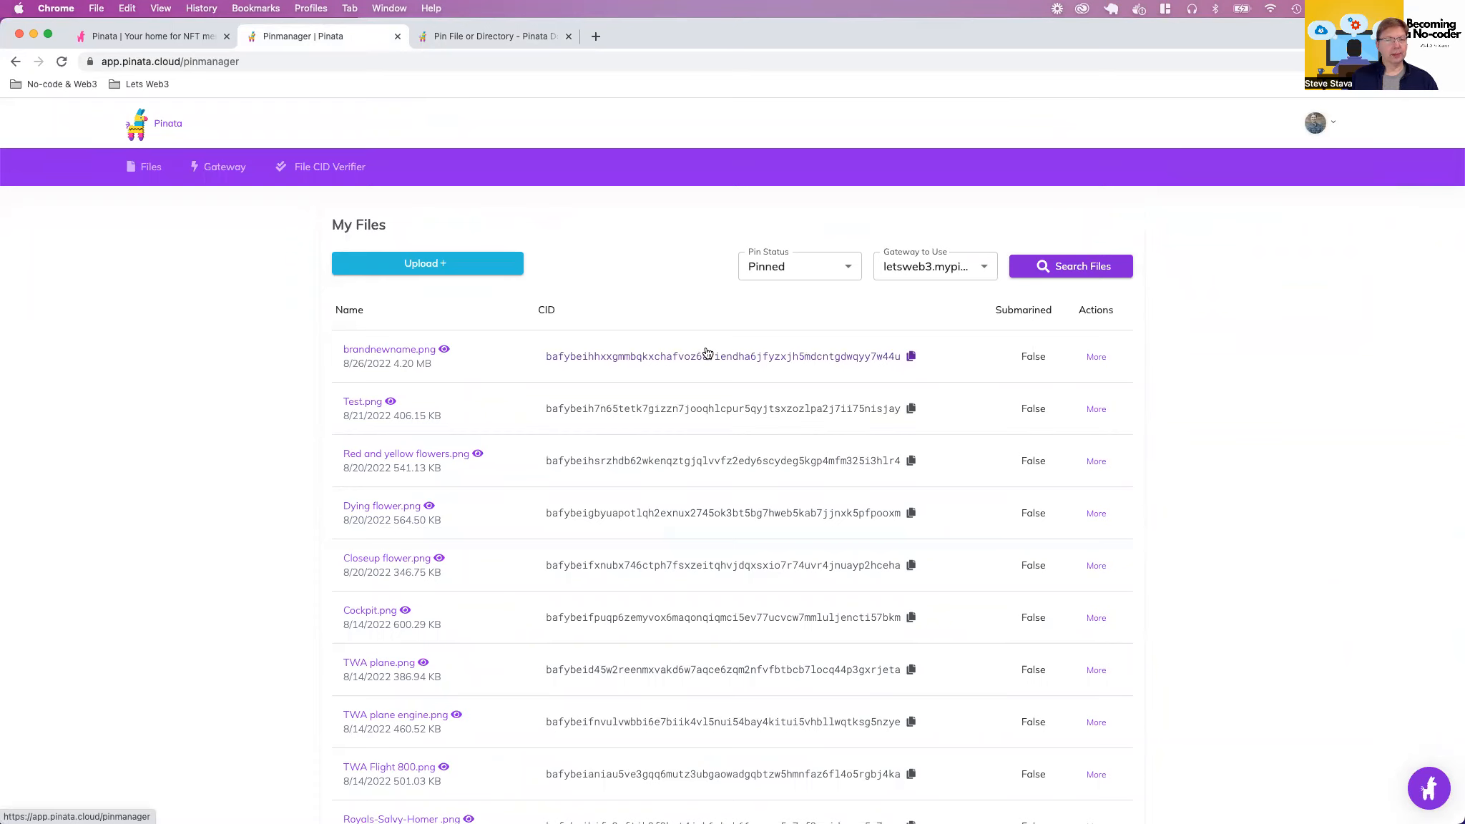
Back in Xano, reopen the pinFileToIPFS API request and clear the empty object from its params.
{"action": "key", "text": "ctrl+Left"}
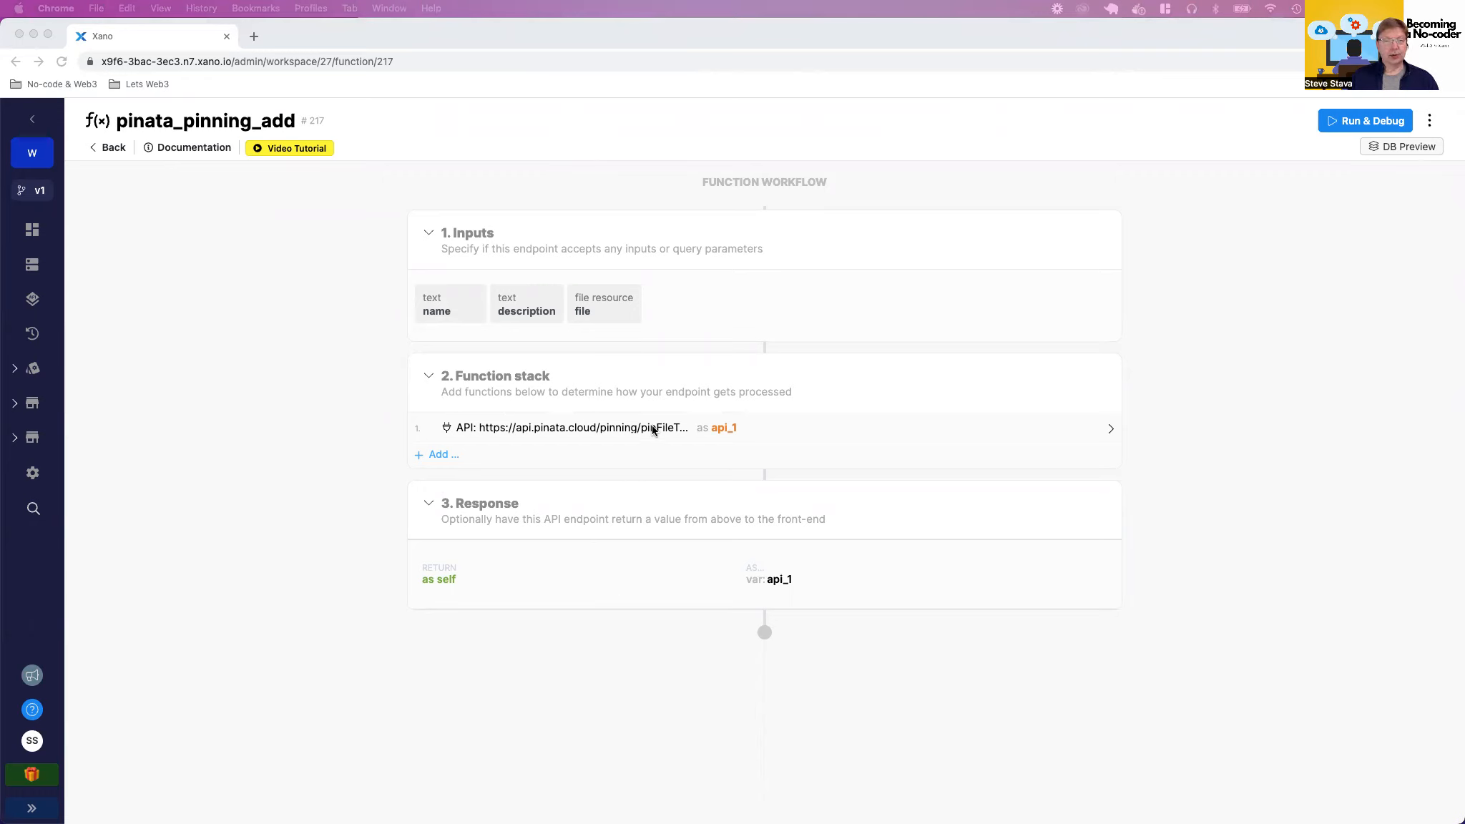
{"action": "left_click", "coordinate": [632, 424]}
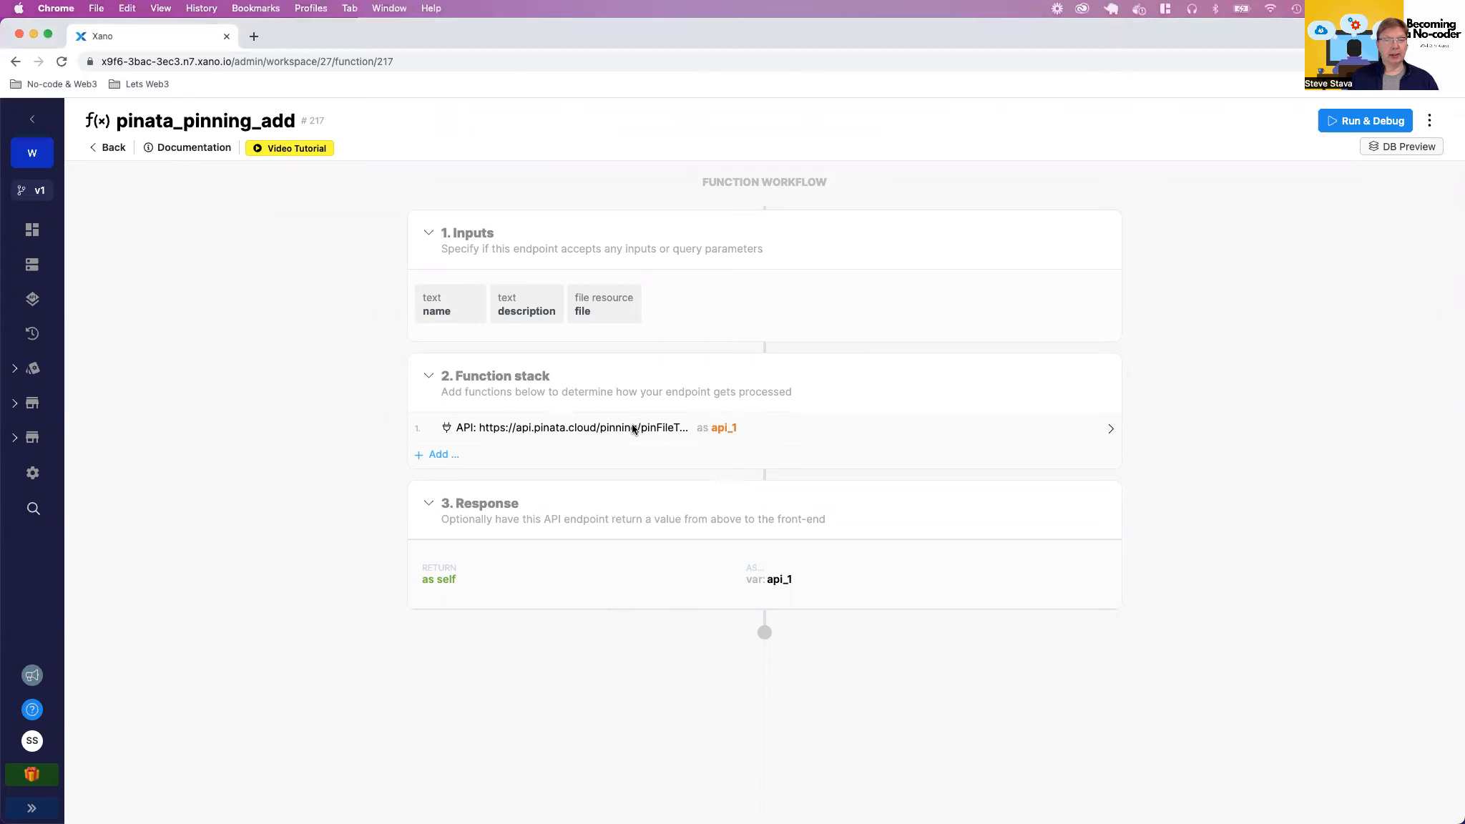
{"action": "left_click", "coordinate": [633, 429]}
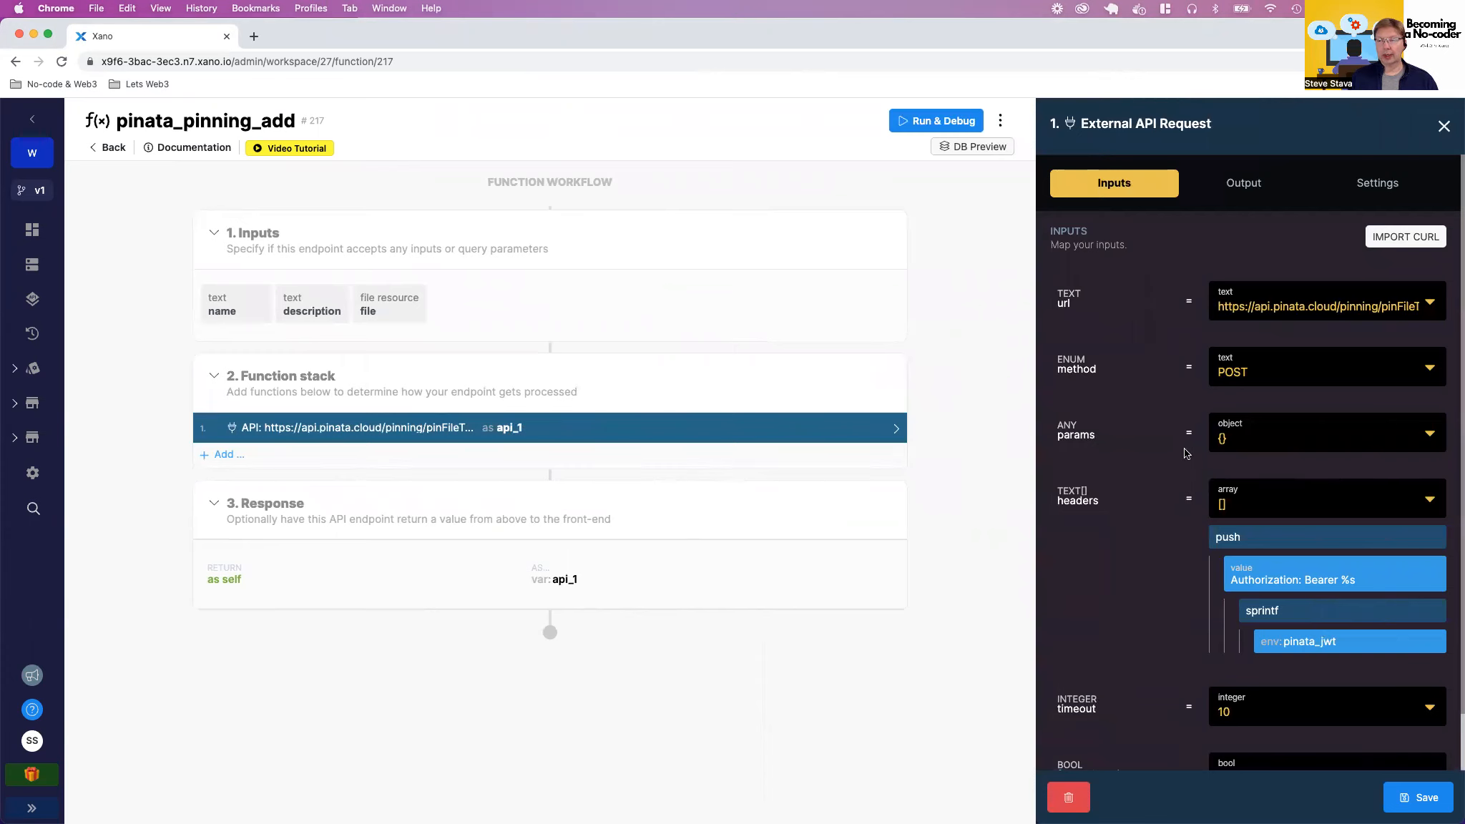
{"action": "mouse_move", "coordinate": [1228, 435]}
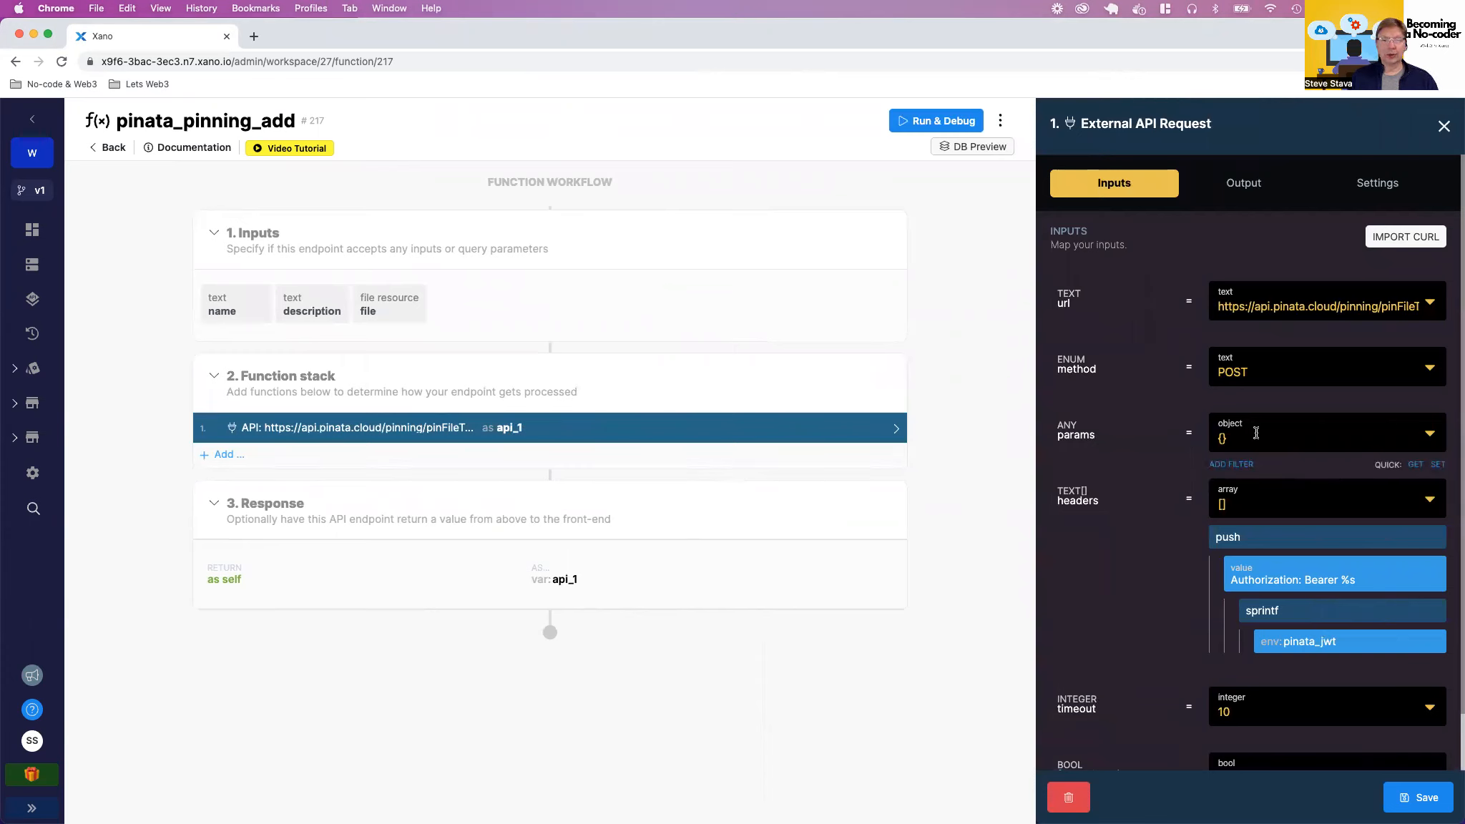
{"action": "left_click", "coordinate": [1257, 432]}
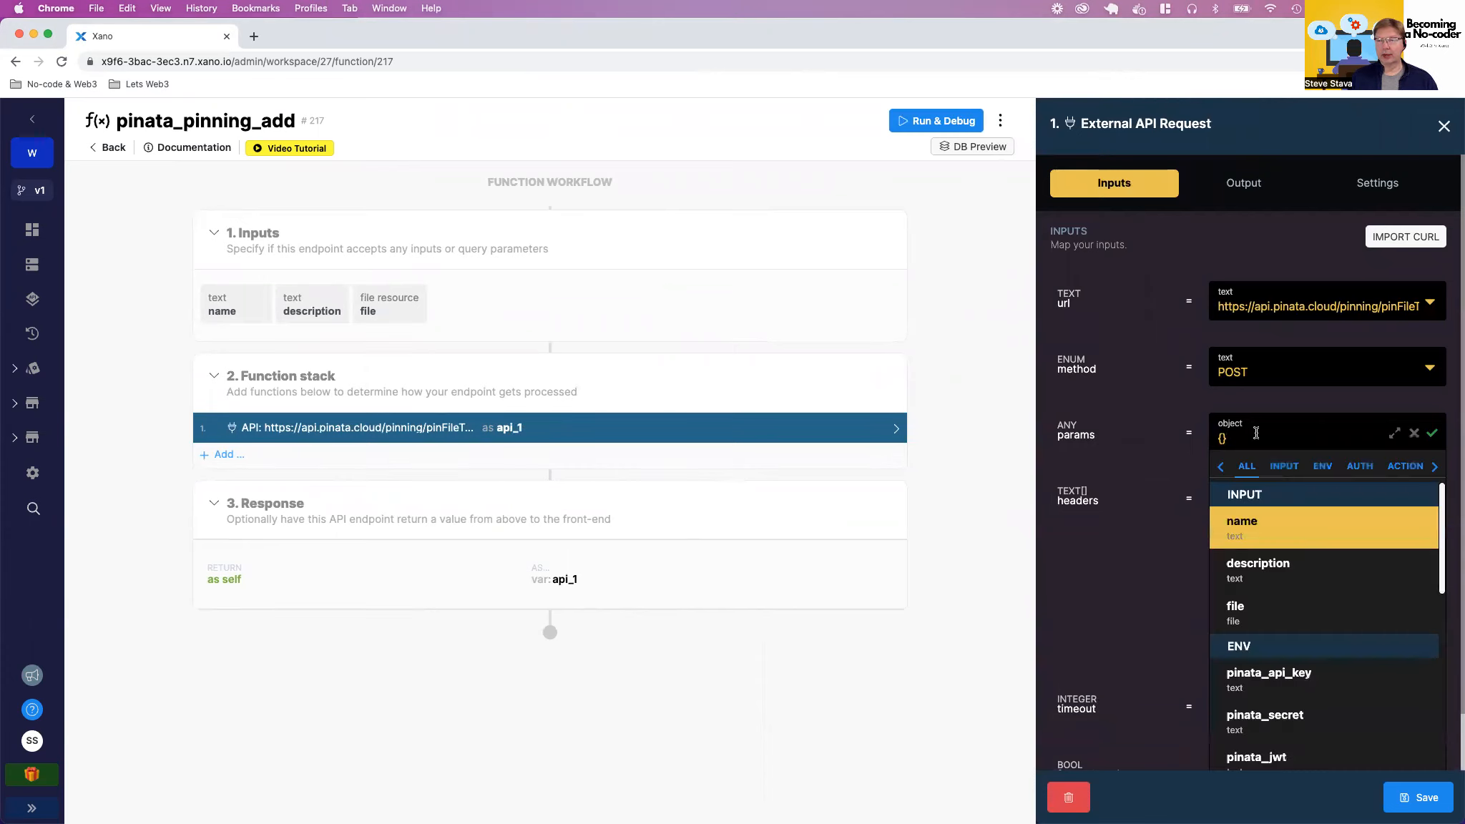
{"action": "left_click", "coordinate": [1414, 433]}
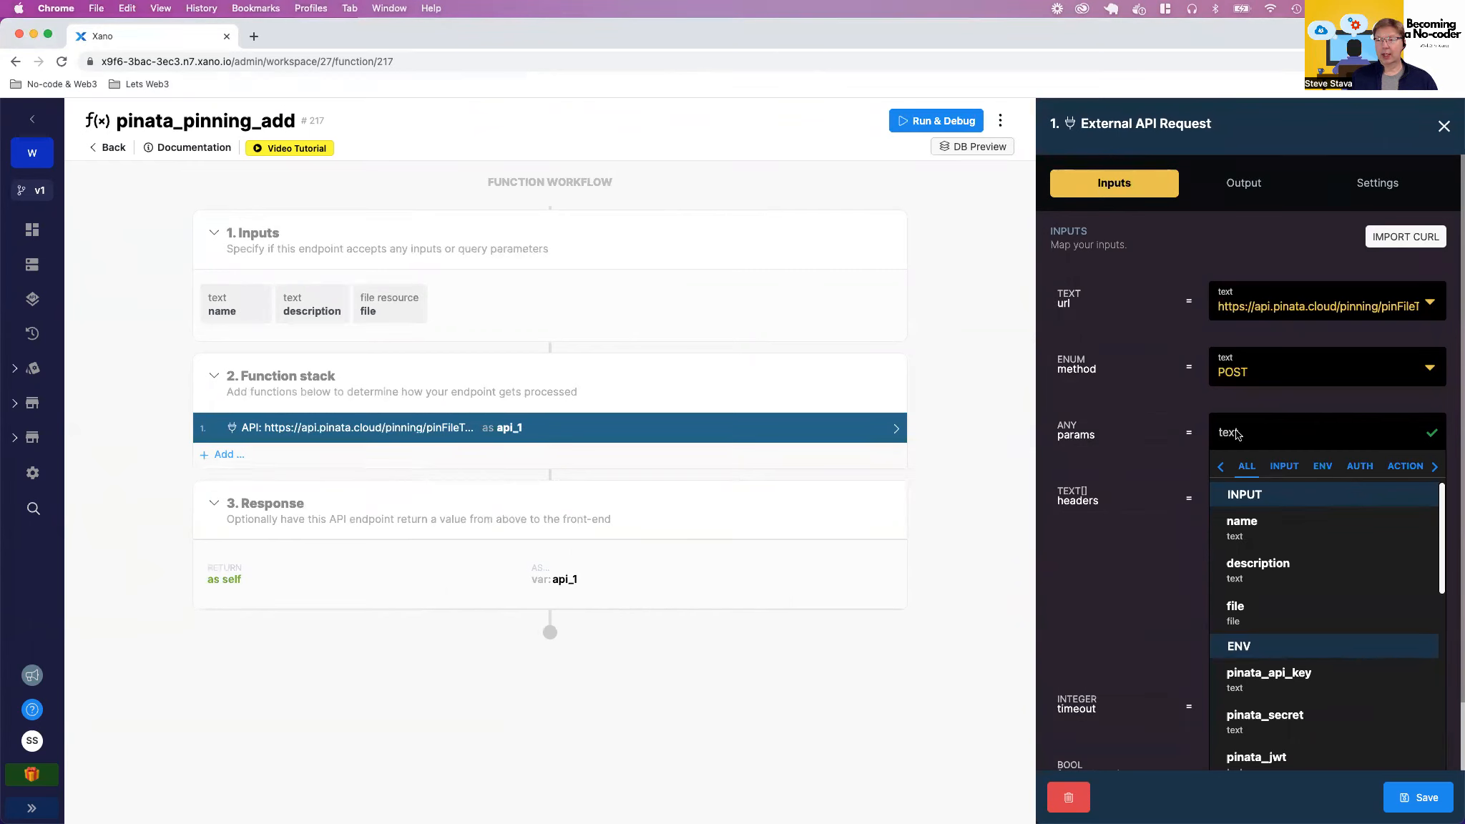
Paste JSON for params into the JSON importer, with pinataOptions cidVersion 1 and pinataMetadata holding name filename.png and name and description keyvalues.
{"action": "left_click", "coordinate": [1403, 467]}
{"action": "scroll", "coordinate": [1402, 469], "scroll_direction": "down", "scroll_amount": 1}
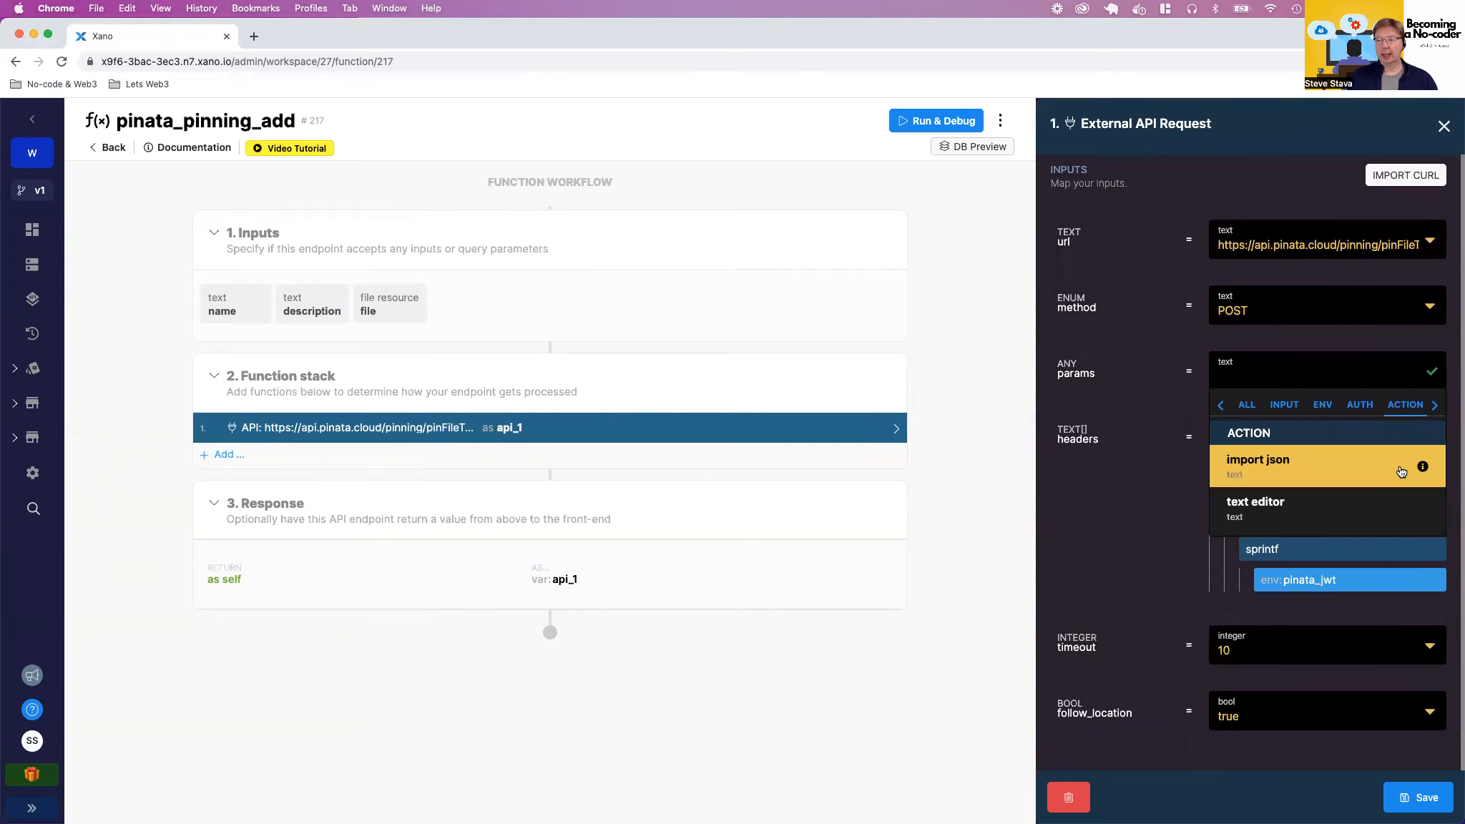
{"action": "left_click", "coordinate": [1256, 469]}
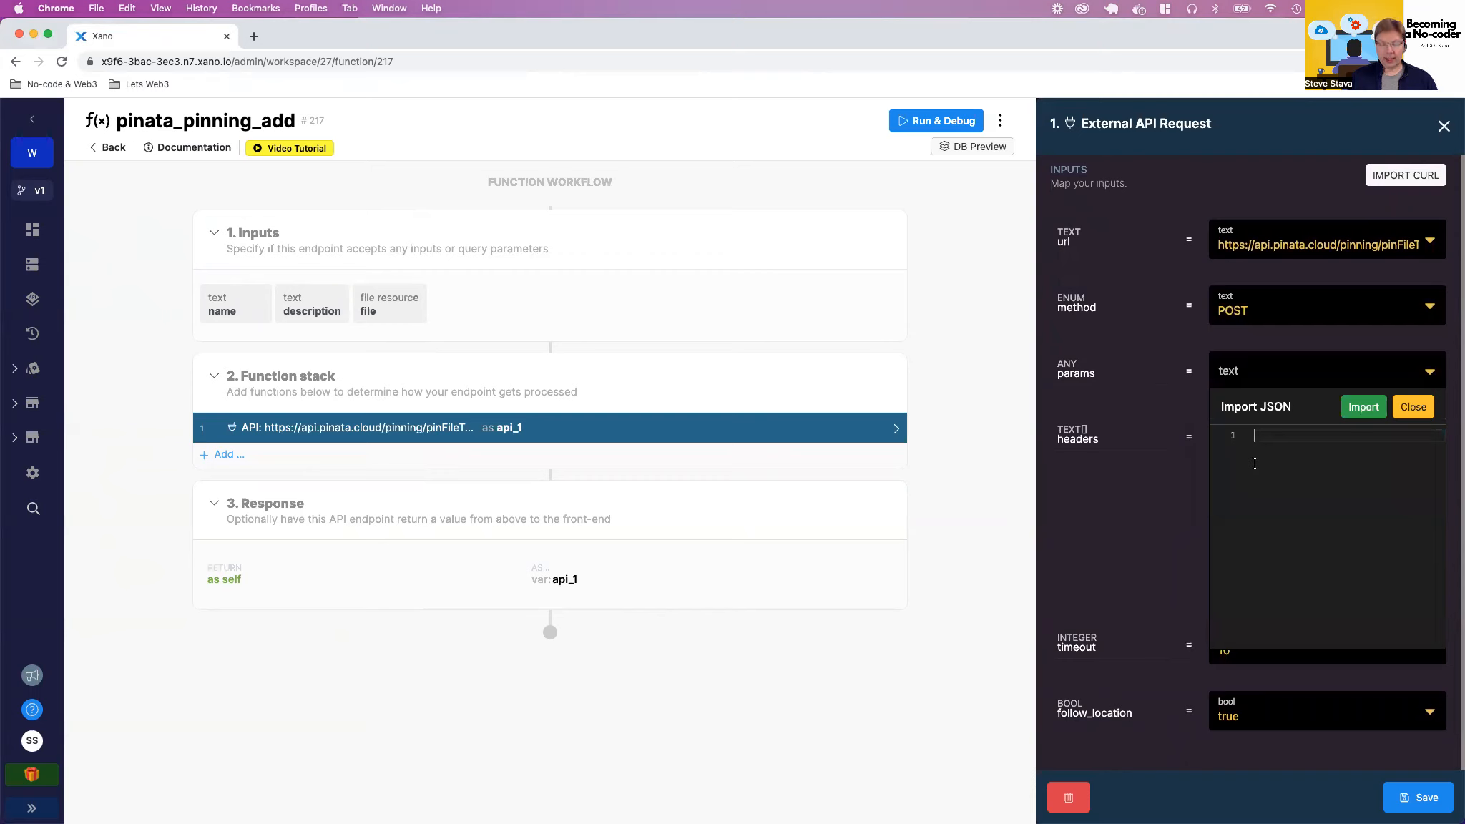
{"action": "key", "text": "super+v"}
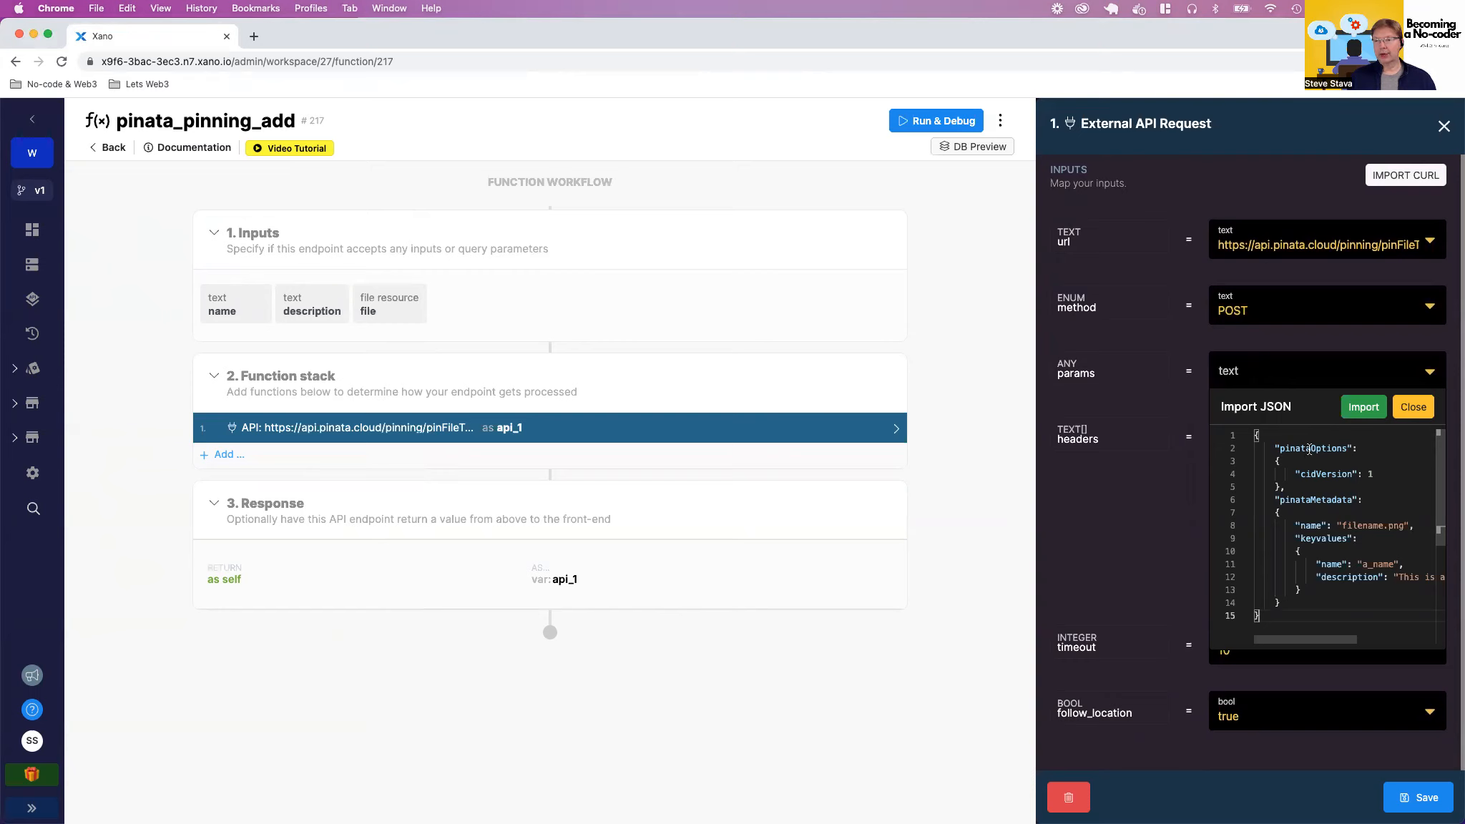
{"action": "double_click", "coordinate": [1309, 448]}
{"action": "double_click", "coordinate": [1329, 475]}
{"action": "double_click", "coordinate": [1306, 501]}
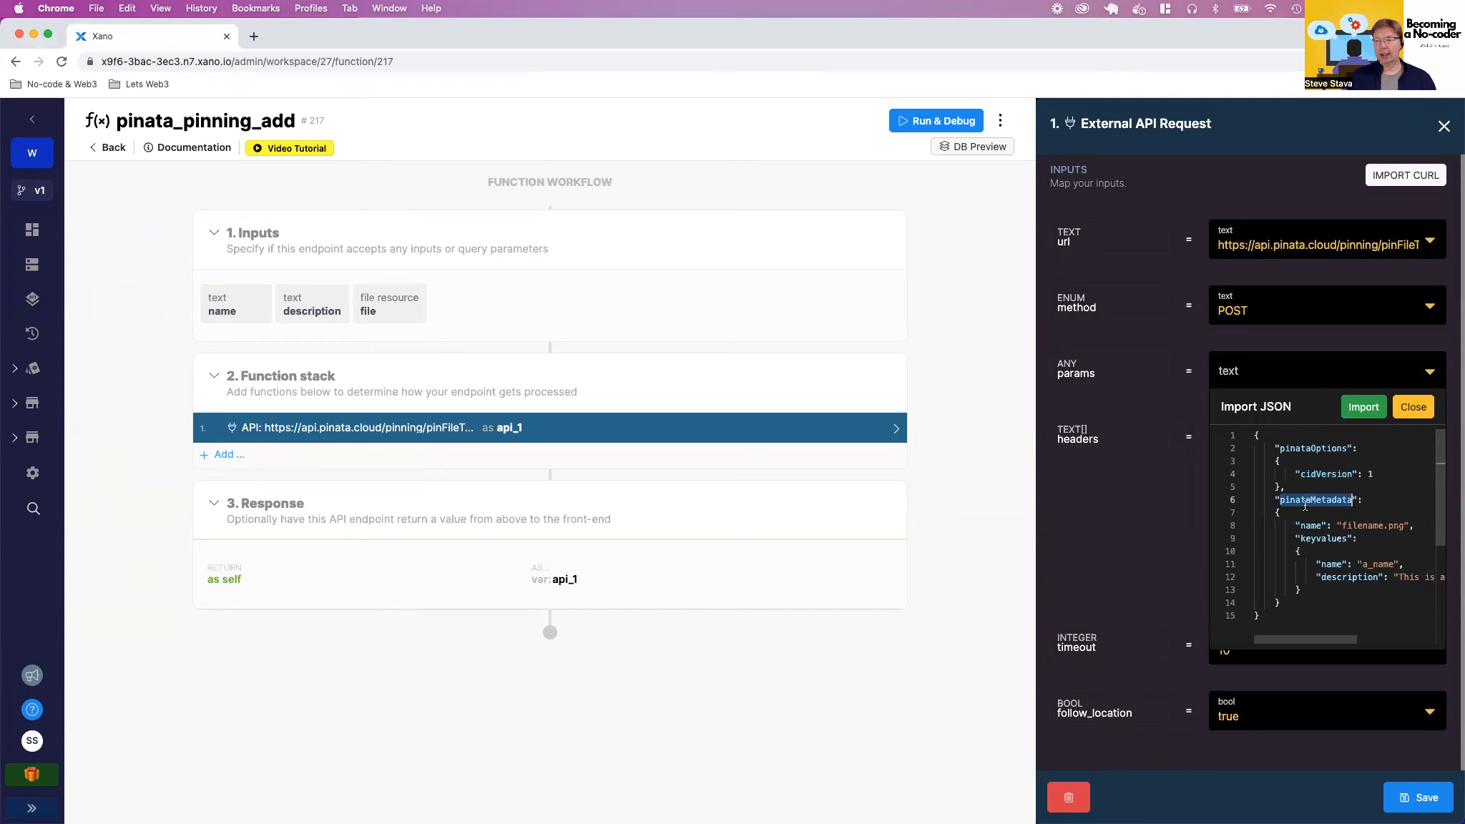
In the JSON's pinataMetadata, change the file name to webtutorial01.png and the name under keyvalues to webtutorial01, and check the description text.
{"action": "double_click", "coordinate": [1364, 527]}
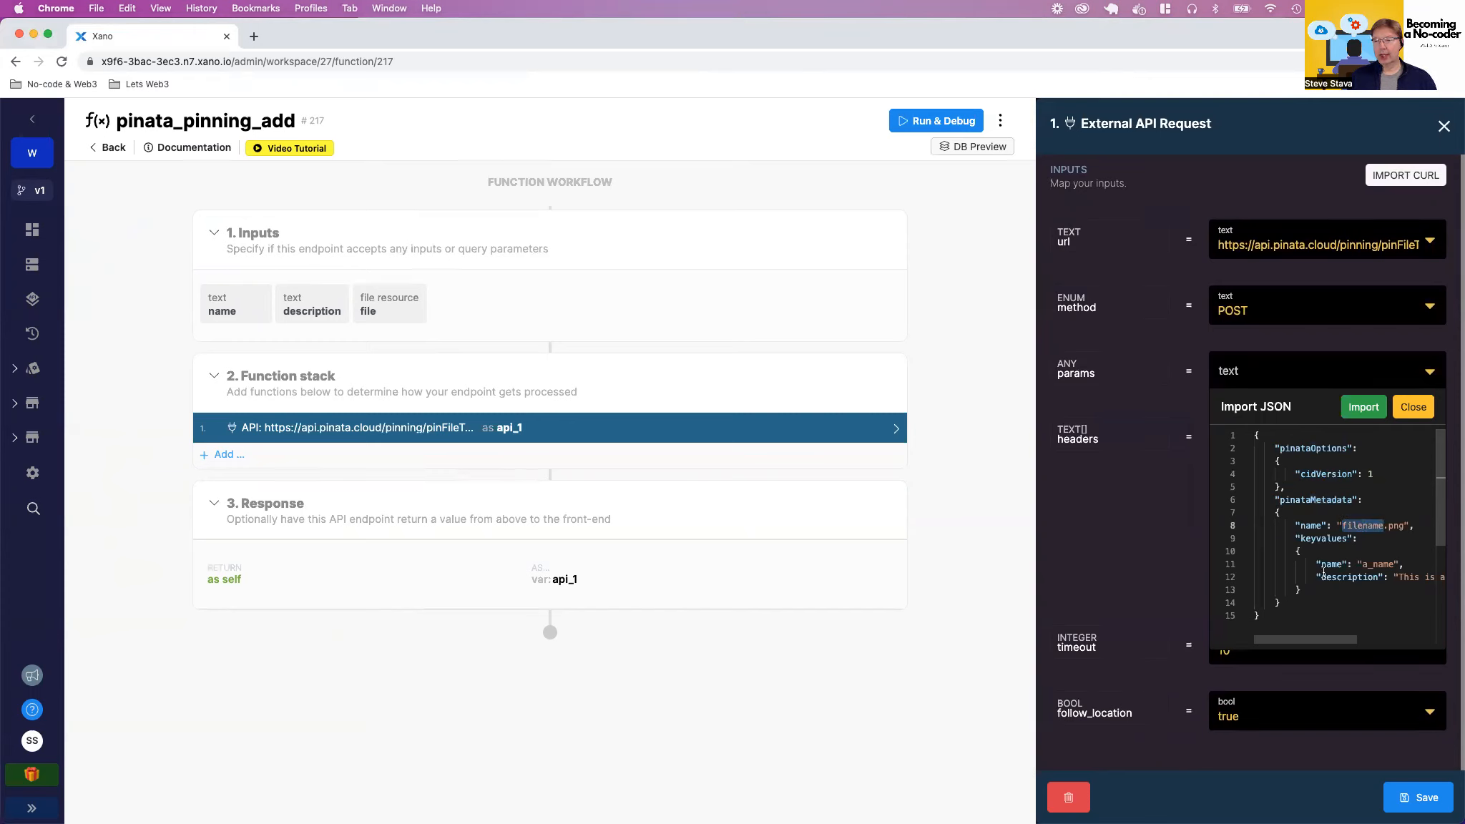
{"action": "type", "text": "web"}
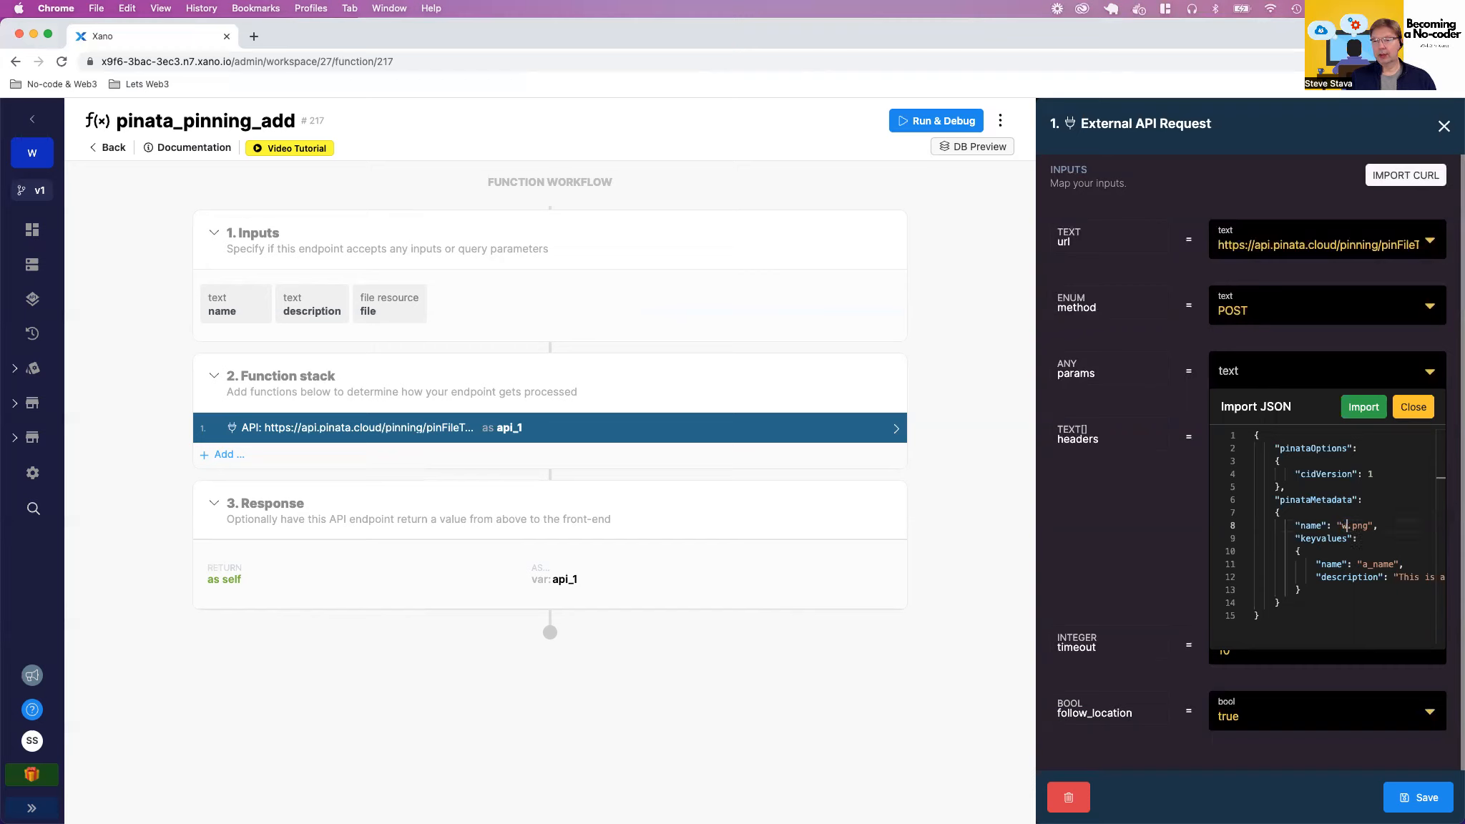
{"action": "type", "text": "tutorial01"}
{"action": "key", "text": "Down"}
{"action": "key", "text": "Down"}
{"action": "double_click", "coordinate": [1382, 565]}
{"action": "type", "text": "webt"}
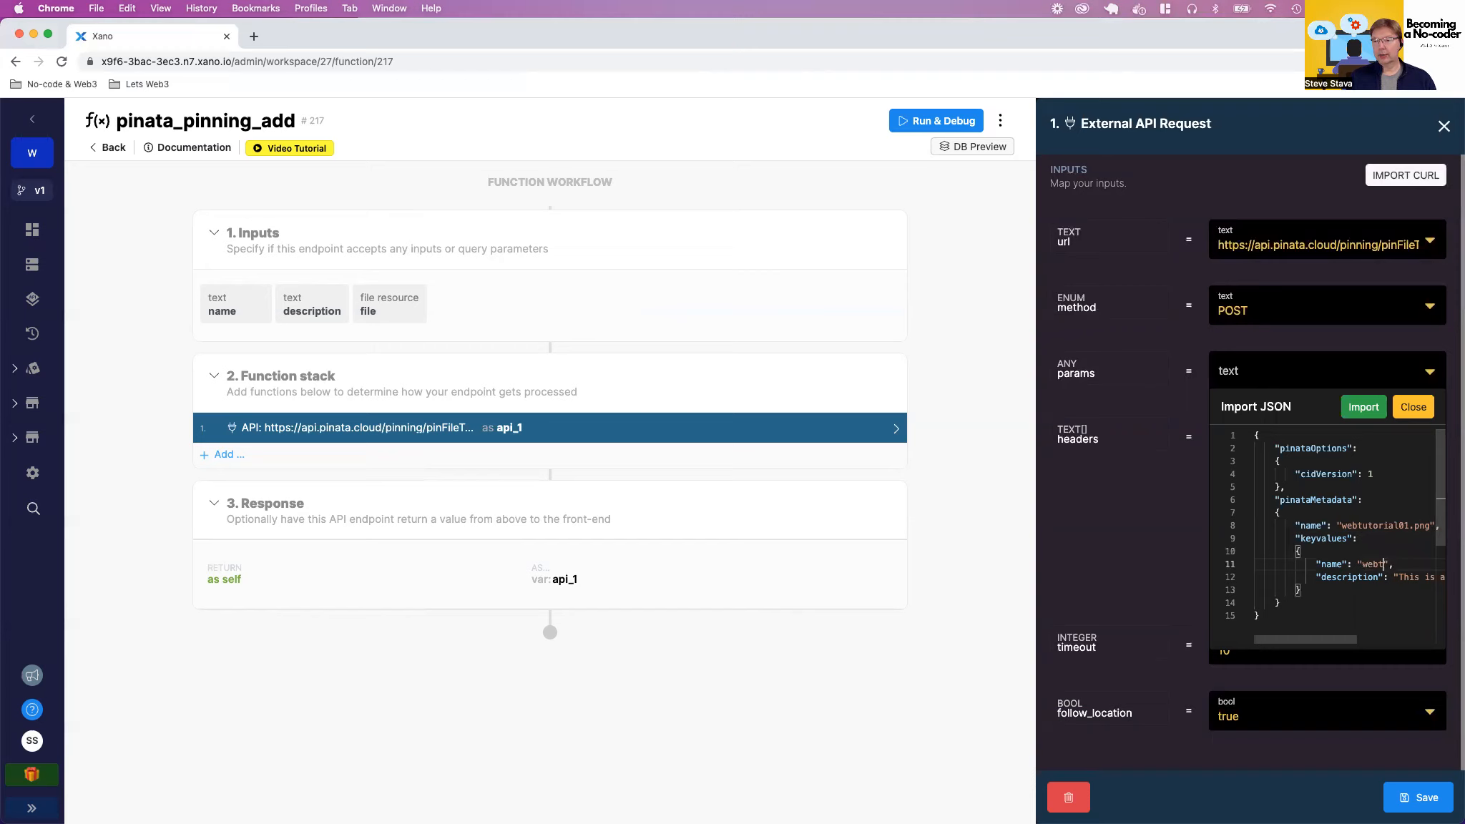
{"action": "type", "text": "utorial01"}
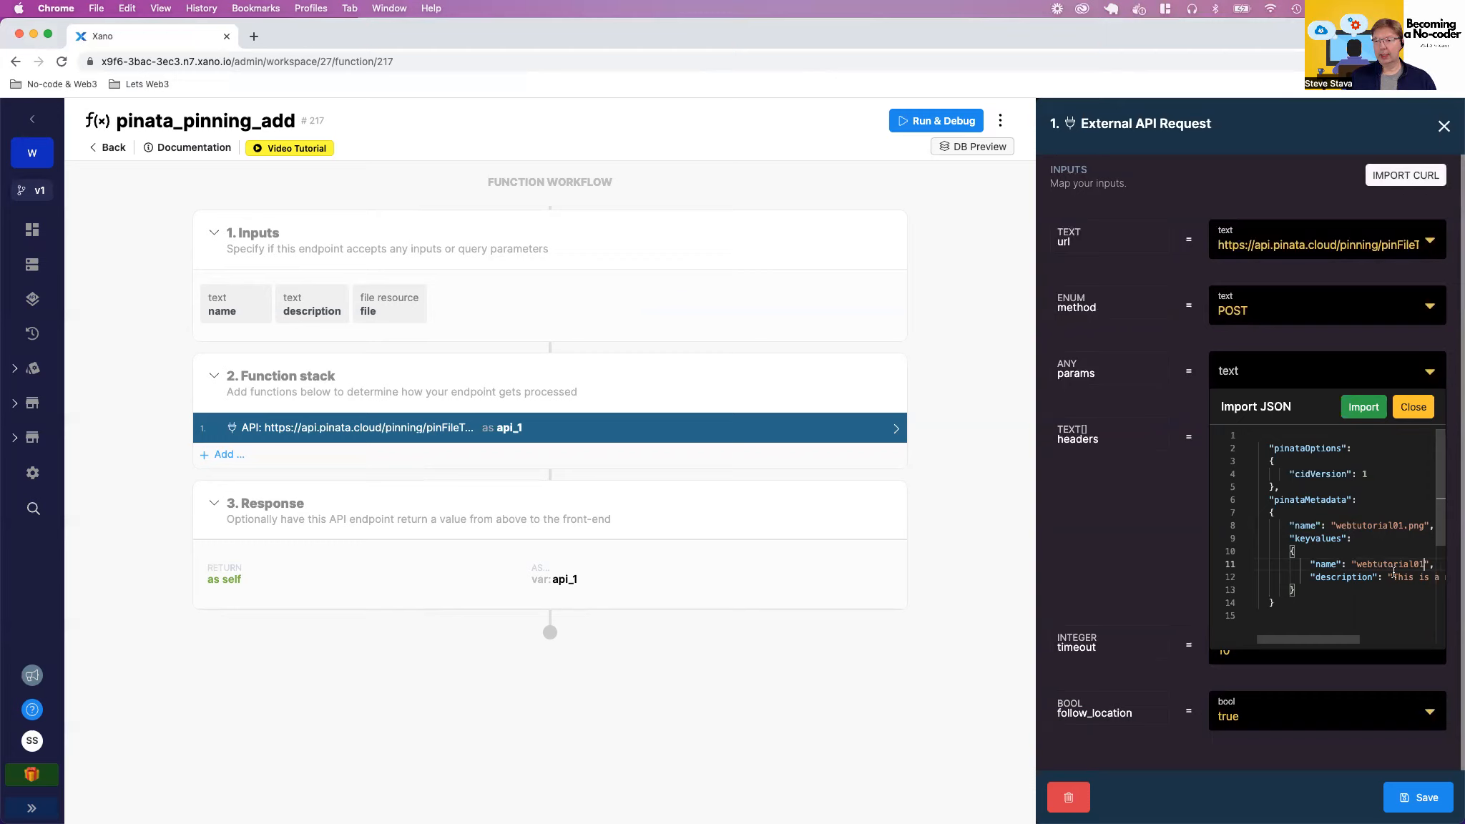
{"action": "scroll", "coordinate": [1393, 574], "scroll_direction": "right", "scroll_amount": 4}
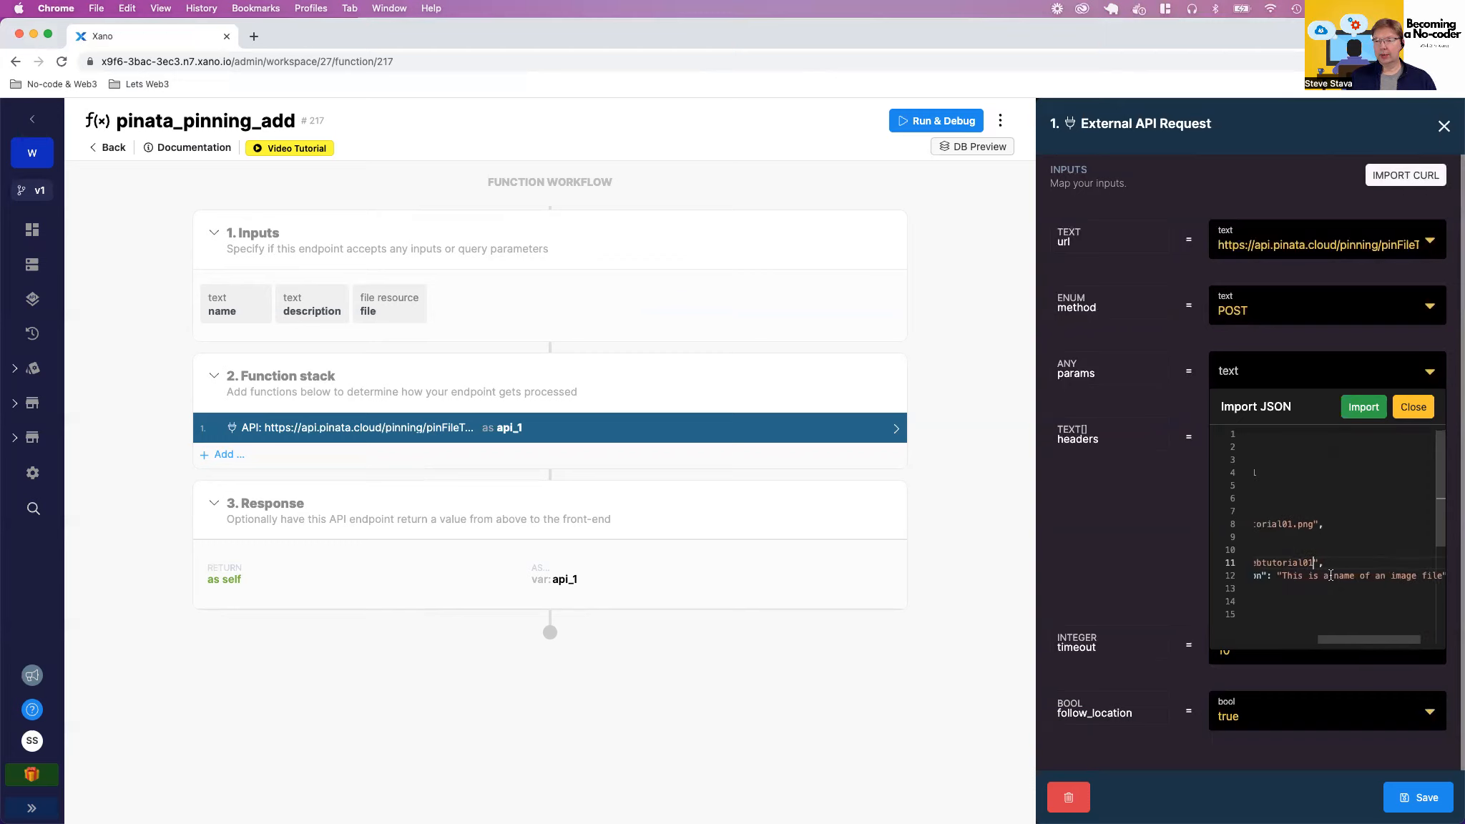
{"action": "scroll", "coordinate": [1396, 575], "scroll_direction": "left", "scroll_amount": 4}
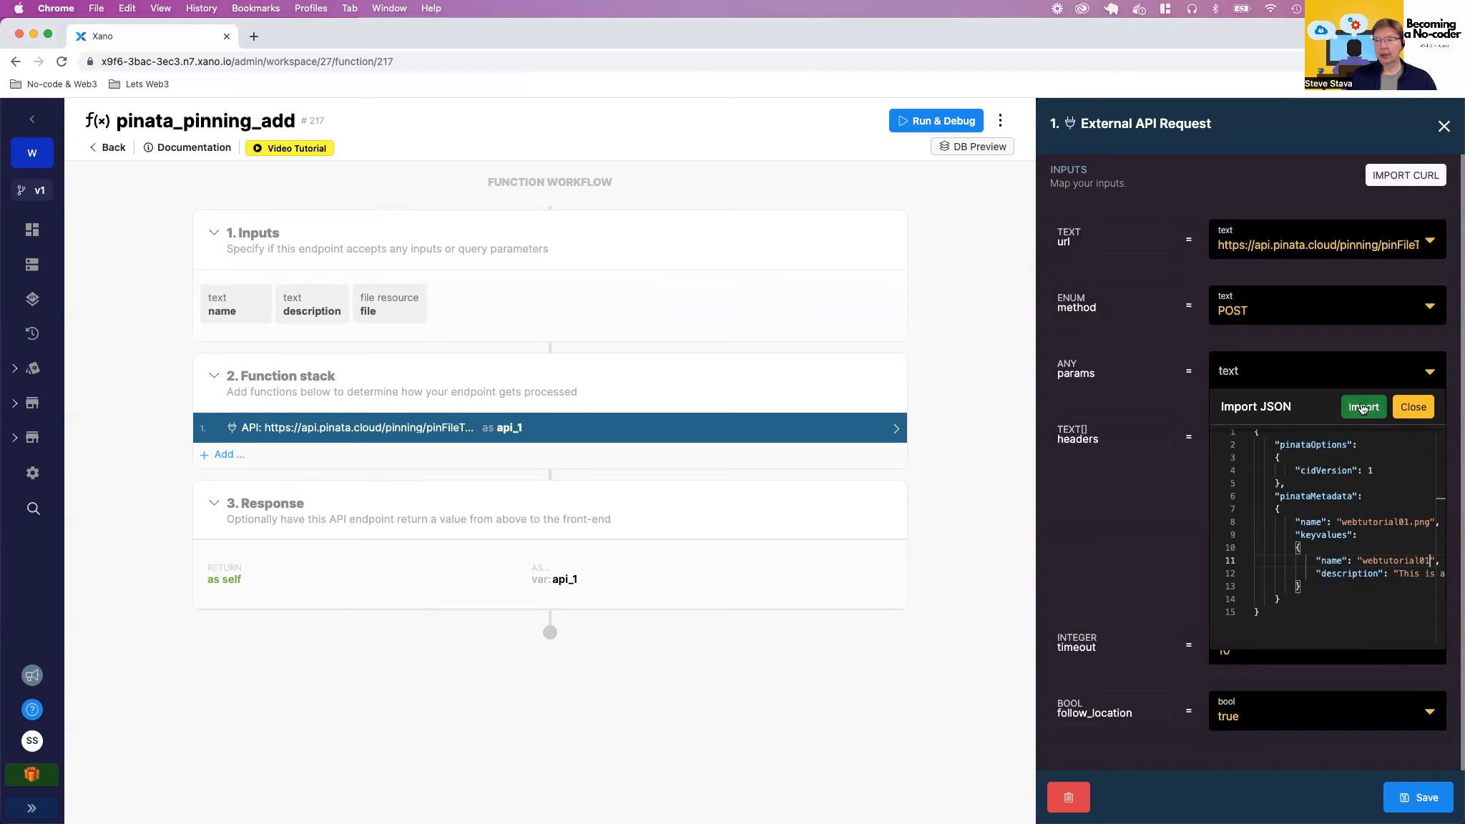
Import the edited JSON into params and review the generated pinataOptions and pinataMetadata entries with their nested values.
{"action": "key", "text": "super+a"}
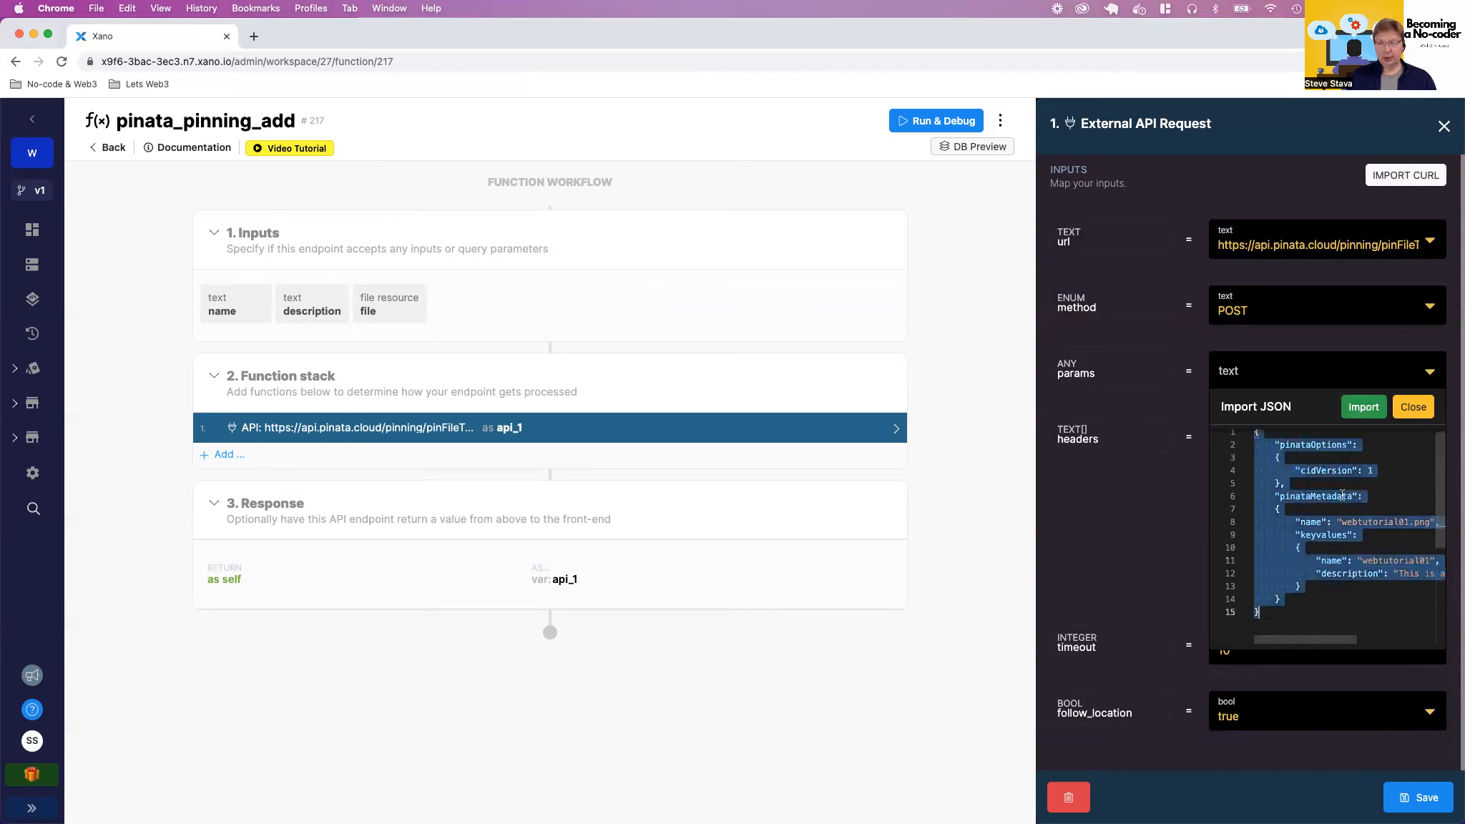
{"action": "left_click", "coordinate": [1342, 495]}
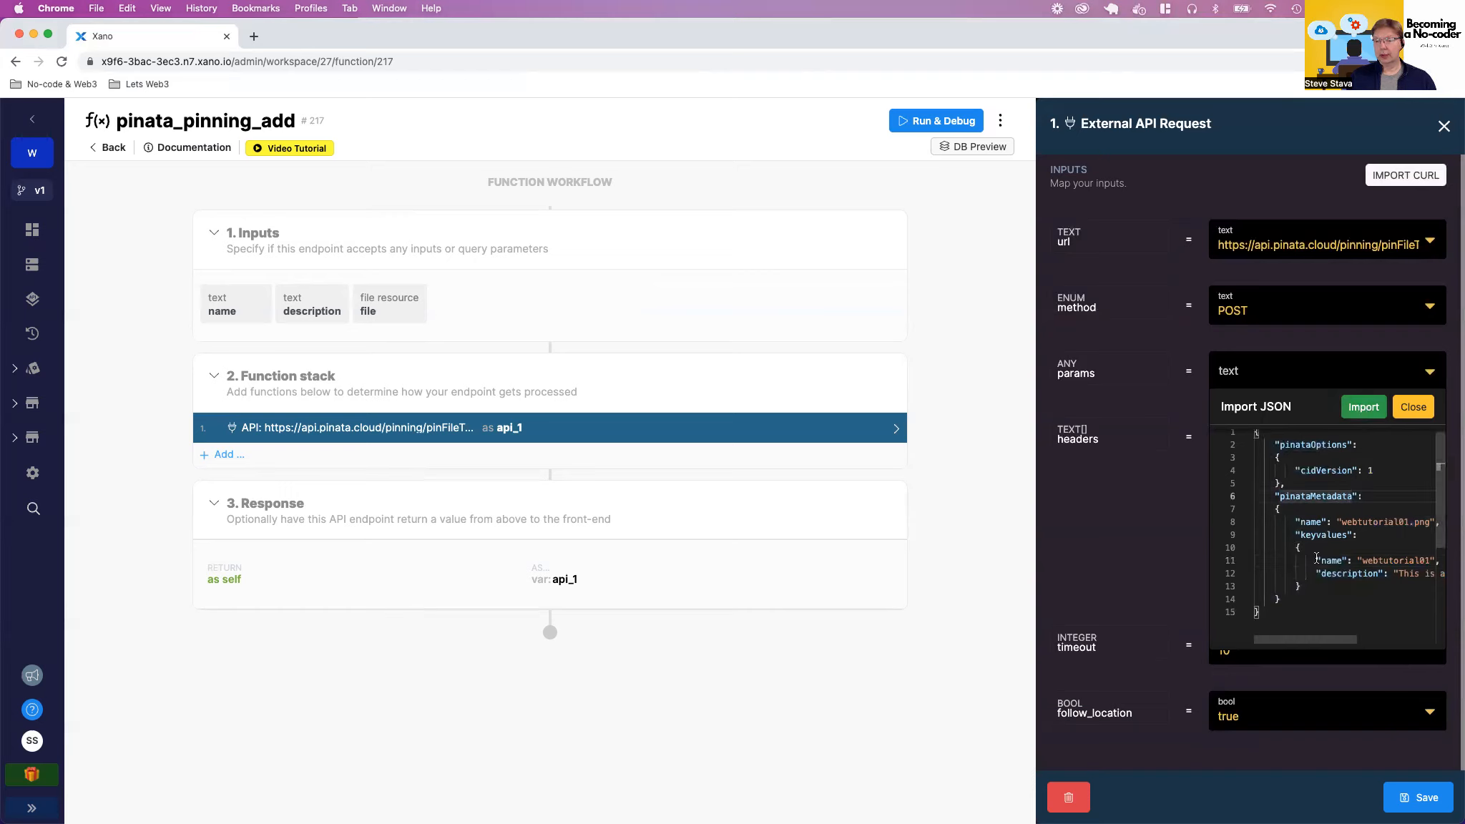
{"action": "left_click", "coordinate": [1364, 407]}
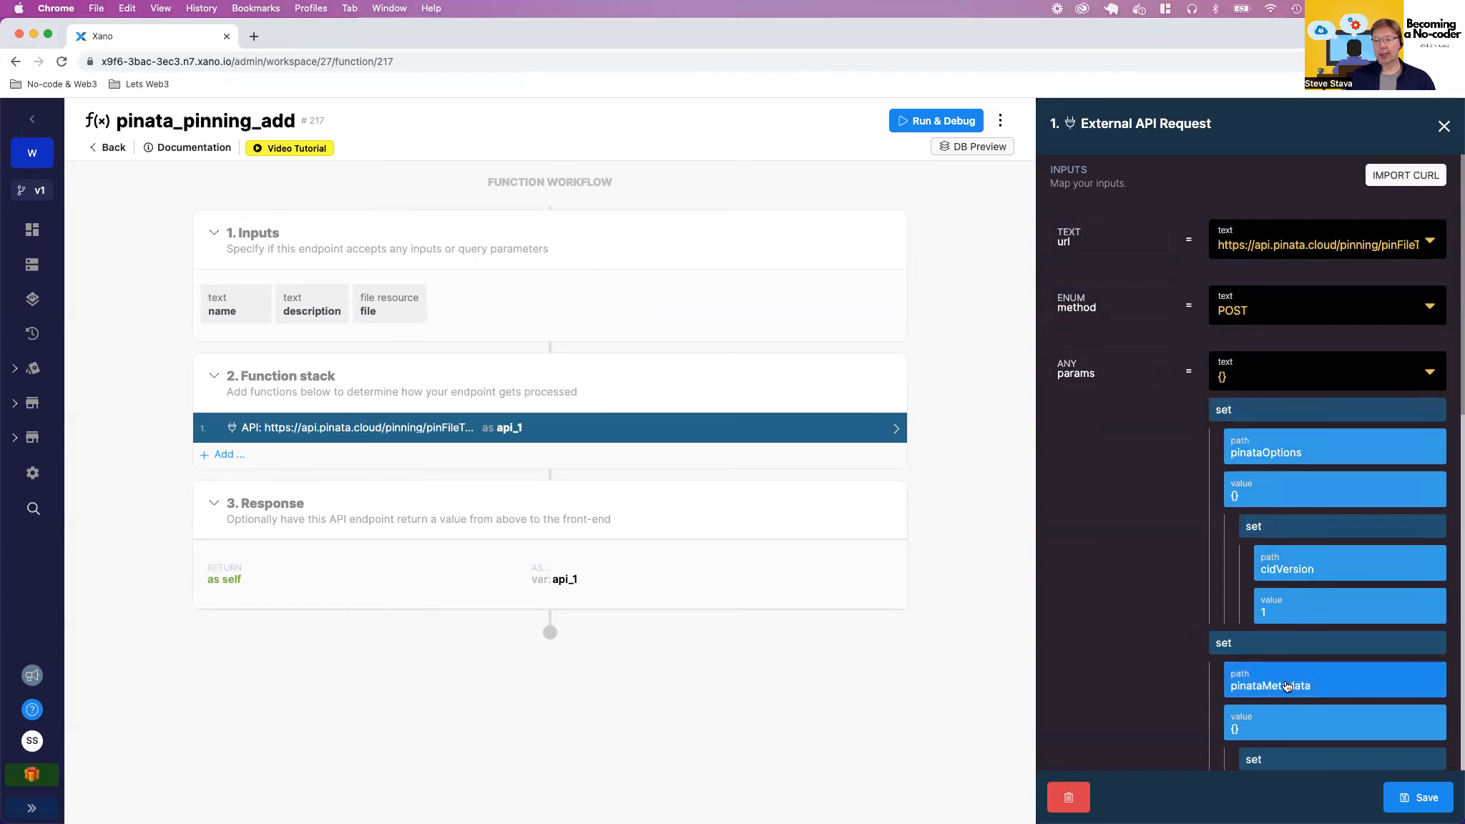
{"action": "scroll", "coordinate": [1286, 686], "scroll_direction": "down", "scroll_amount": 5}
{"action": "scroll", "coordinate": [1286, 685], "scroll_direction": "down", "scroll_amount": 4}
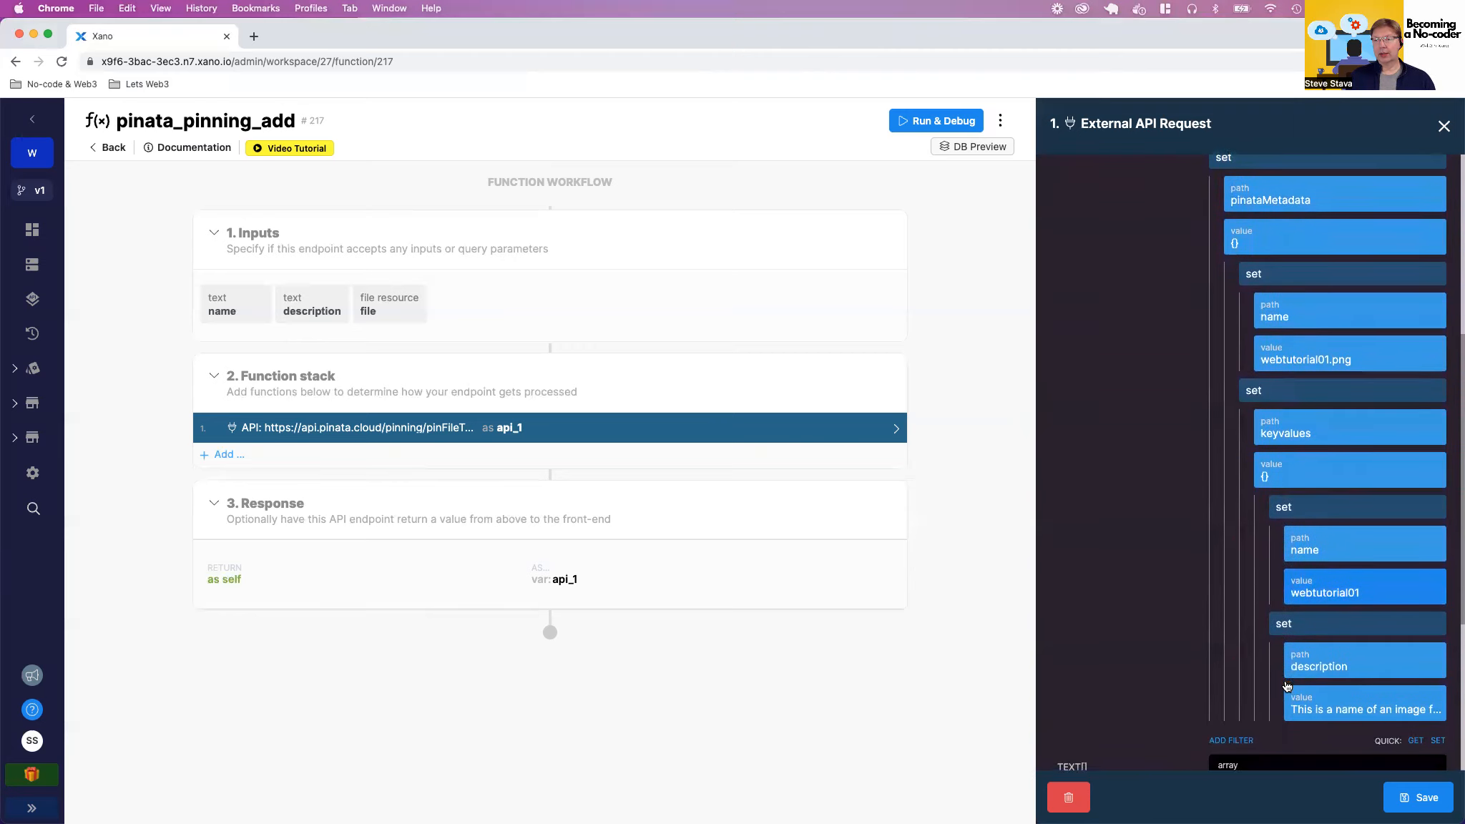
{"action": "scroll", "coordinate": [1285, 685], "scroll_direction": "down", "scroll_amount": 2}
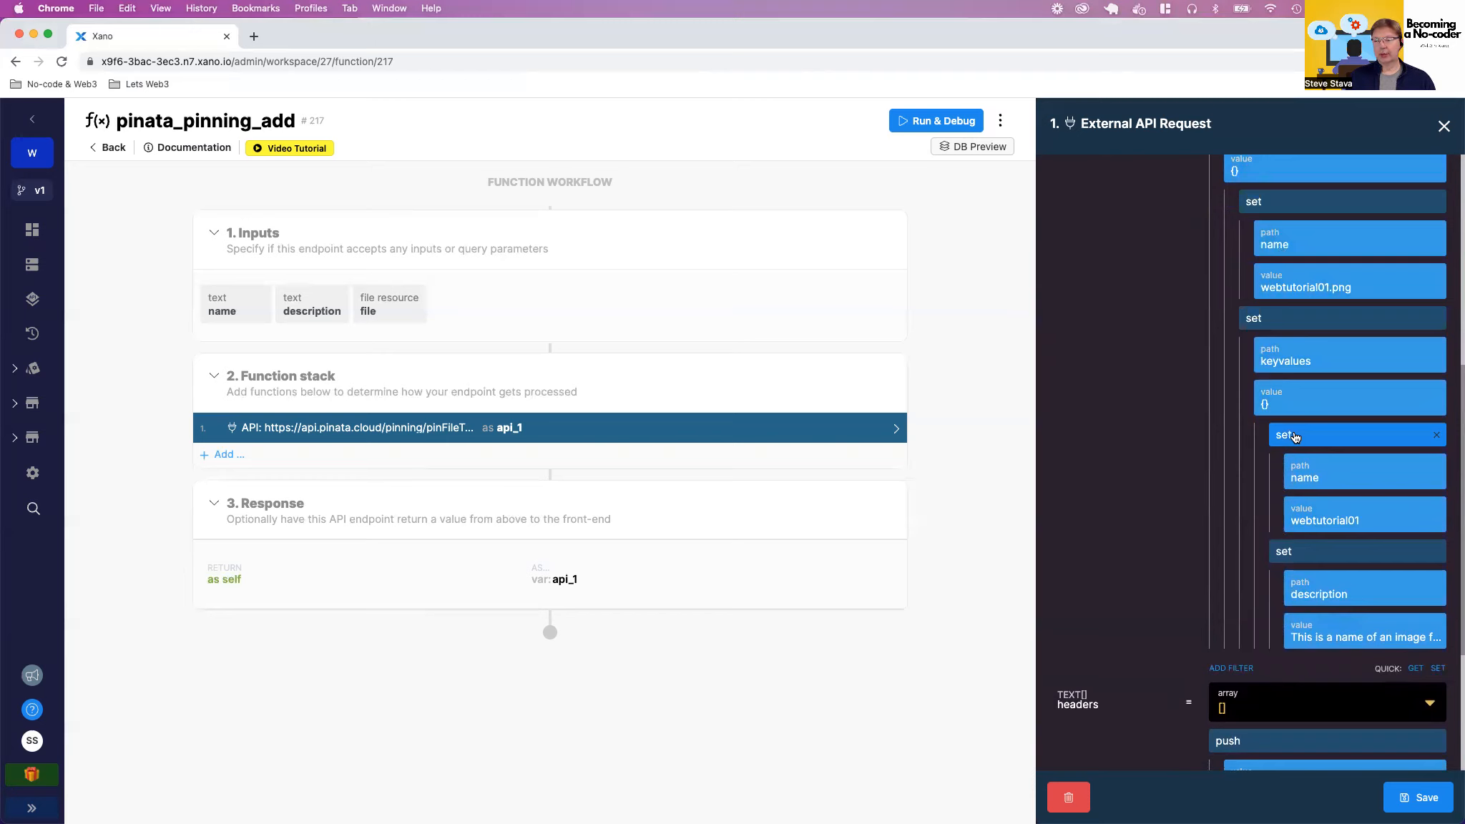
{"action": "scroll", "coordinate": [1295, 436], "scroll_direction": "up", "scroll_amount": 10}
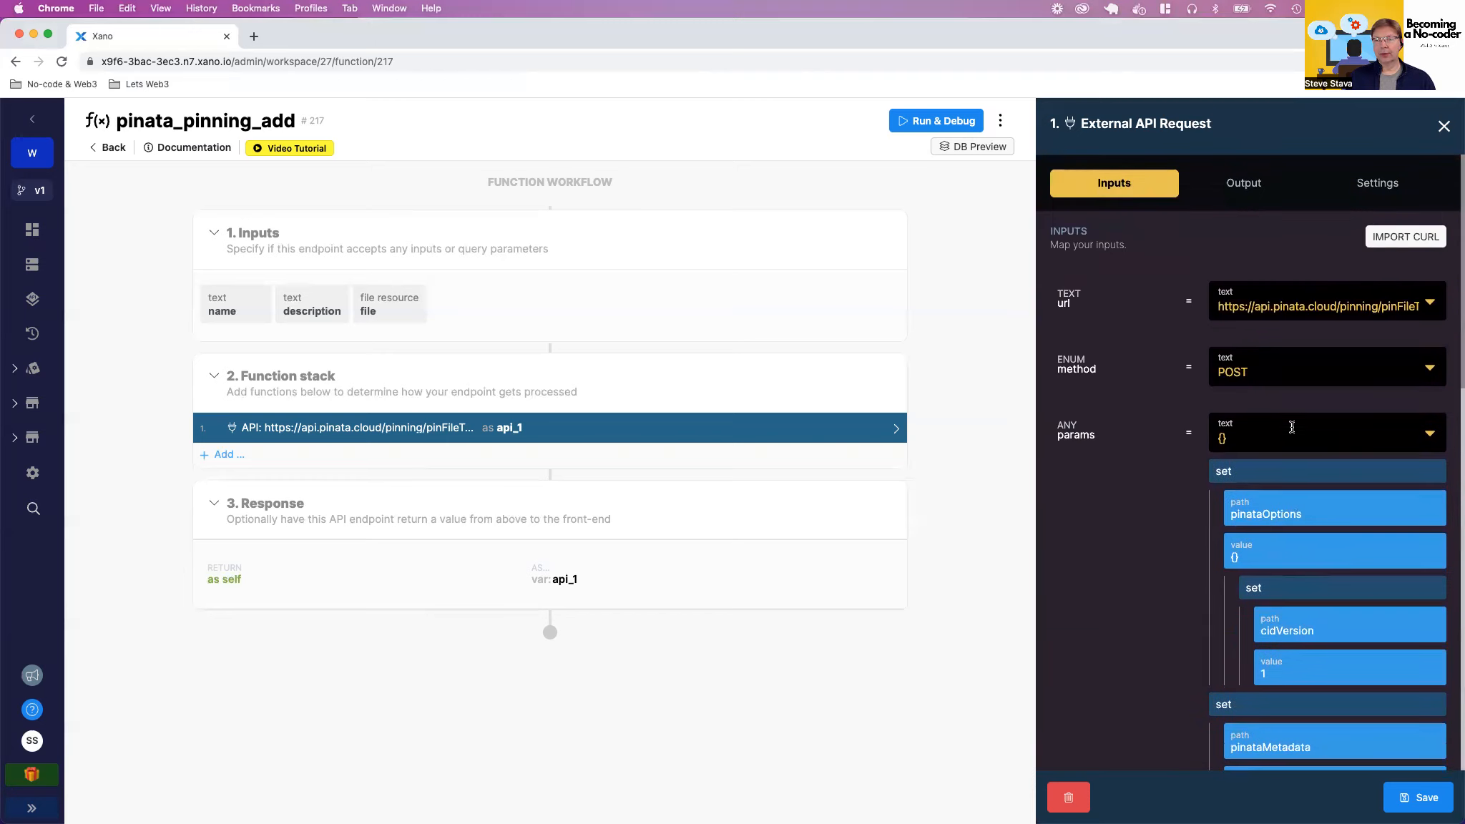
Check the request's URL, params and authorization header without changing them, and save the API request.
{"action": "left_click", "coordinate": [1298, 306]}
{"action": "left_click_drag", "start_coordinate": [1298, 305], "coordinate": [1370, 318]}
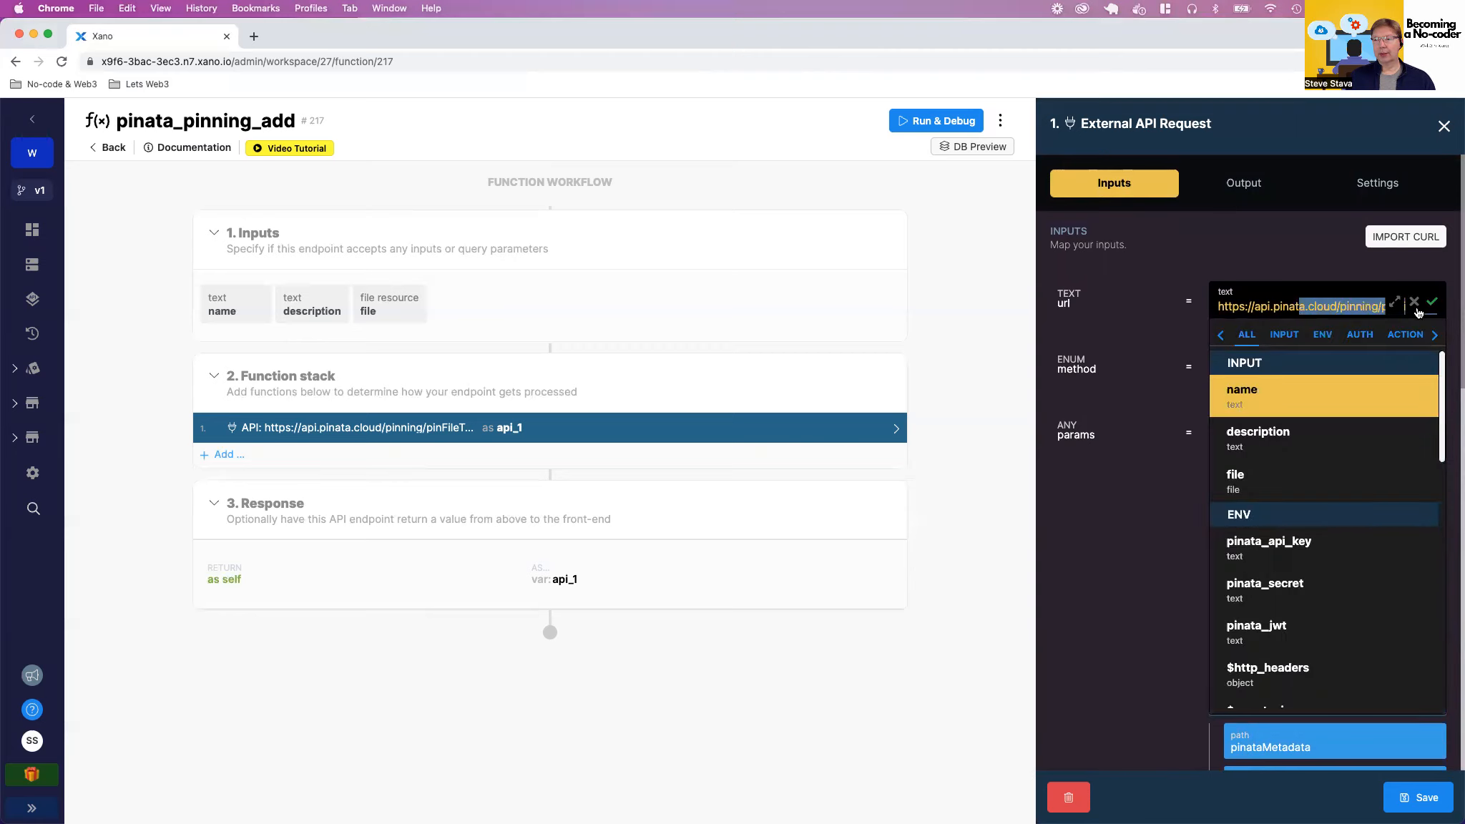
{"action": "left_click", "coordinate": [1152, 485]}
{"action": "scroll", "coordinate": [1270, 560], "scroll_direction": "down", "scroll_amount": 7}
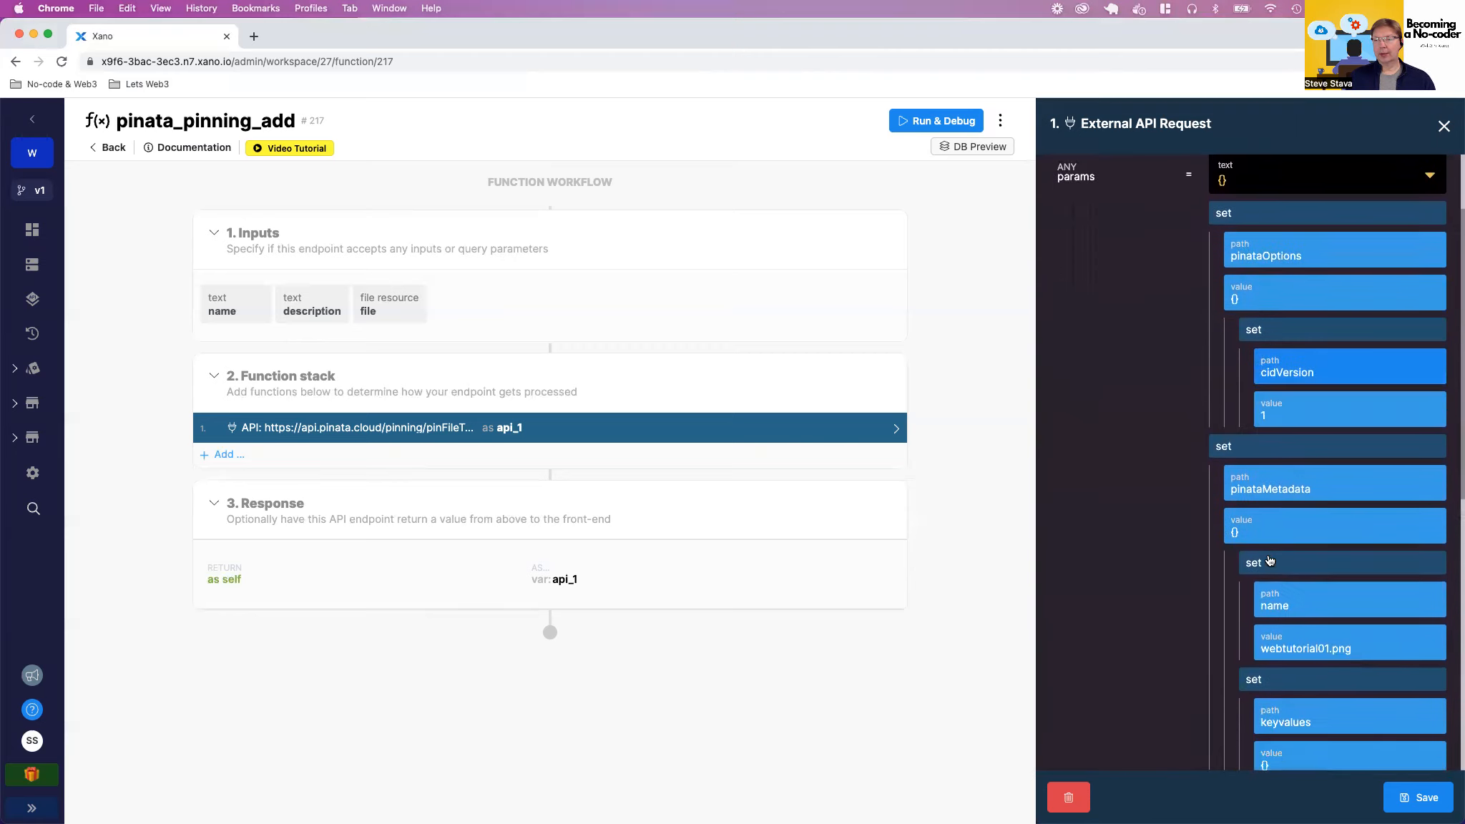
{"action": "scroll", "coordinate": [1270, 560], "scroll_direction": "down", "scroll_amount": 6}
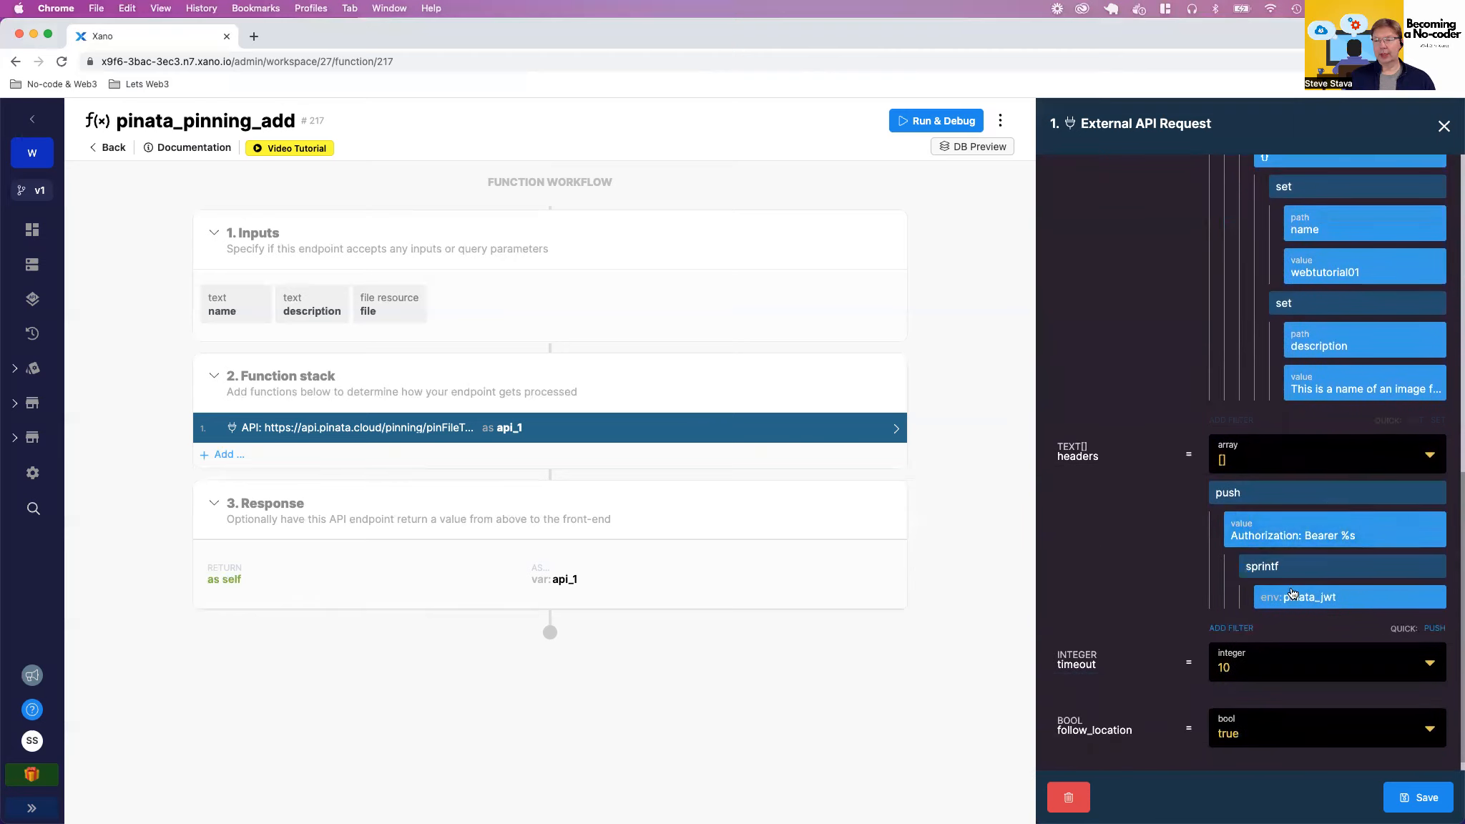
{"action": "left_click", "coordinate": [1419, 800]}
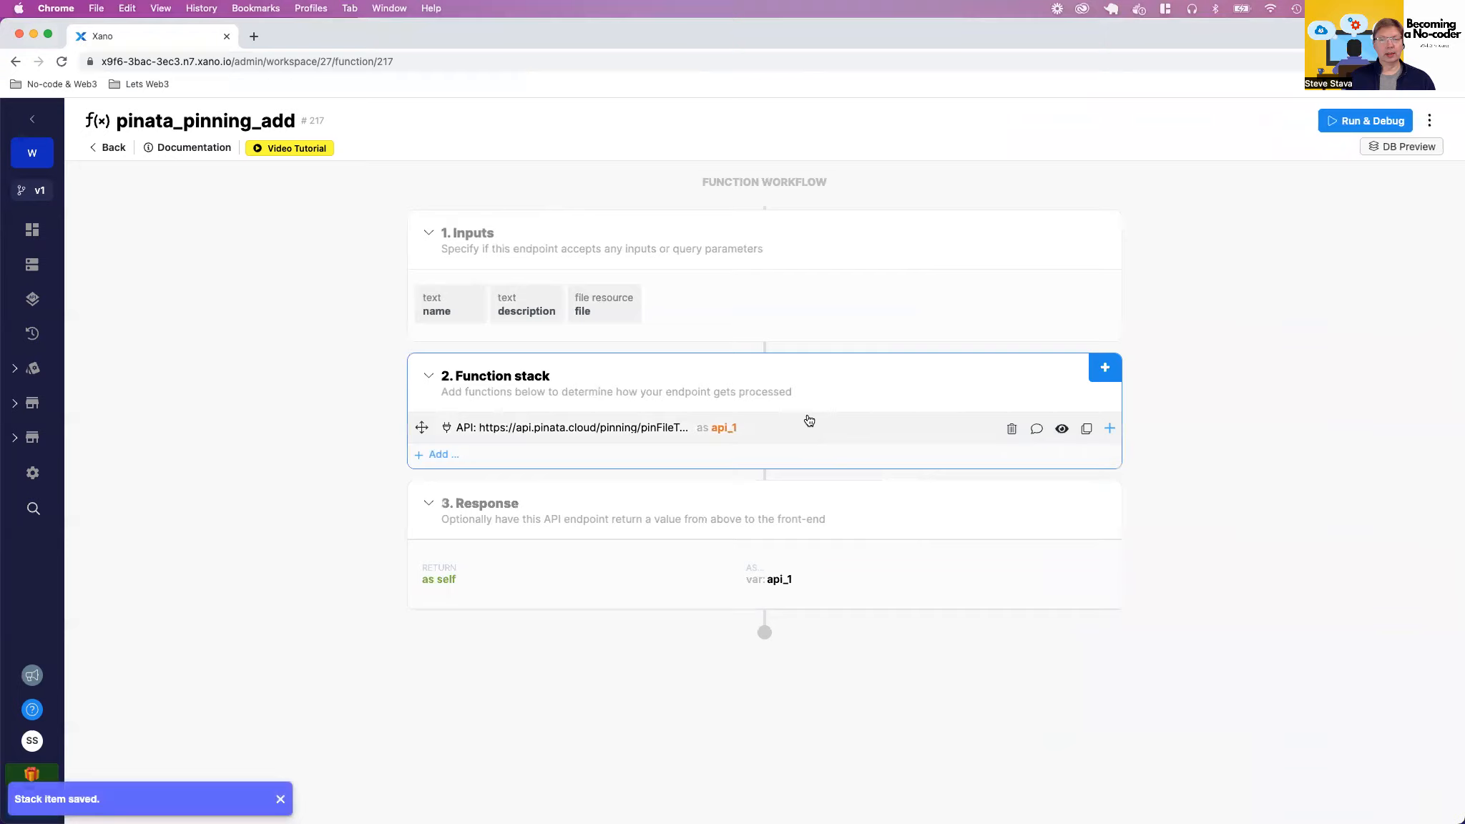
Reopen the pinFileToIPFS API request, rename its output variable to pin_added, and save it.
{"action": "left_click", "coordinate": [812, 428]}
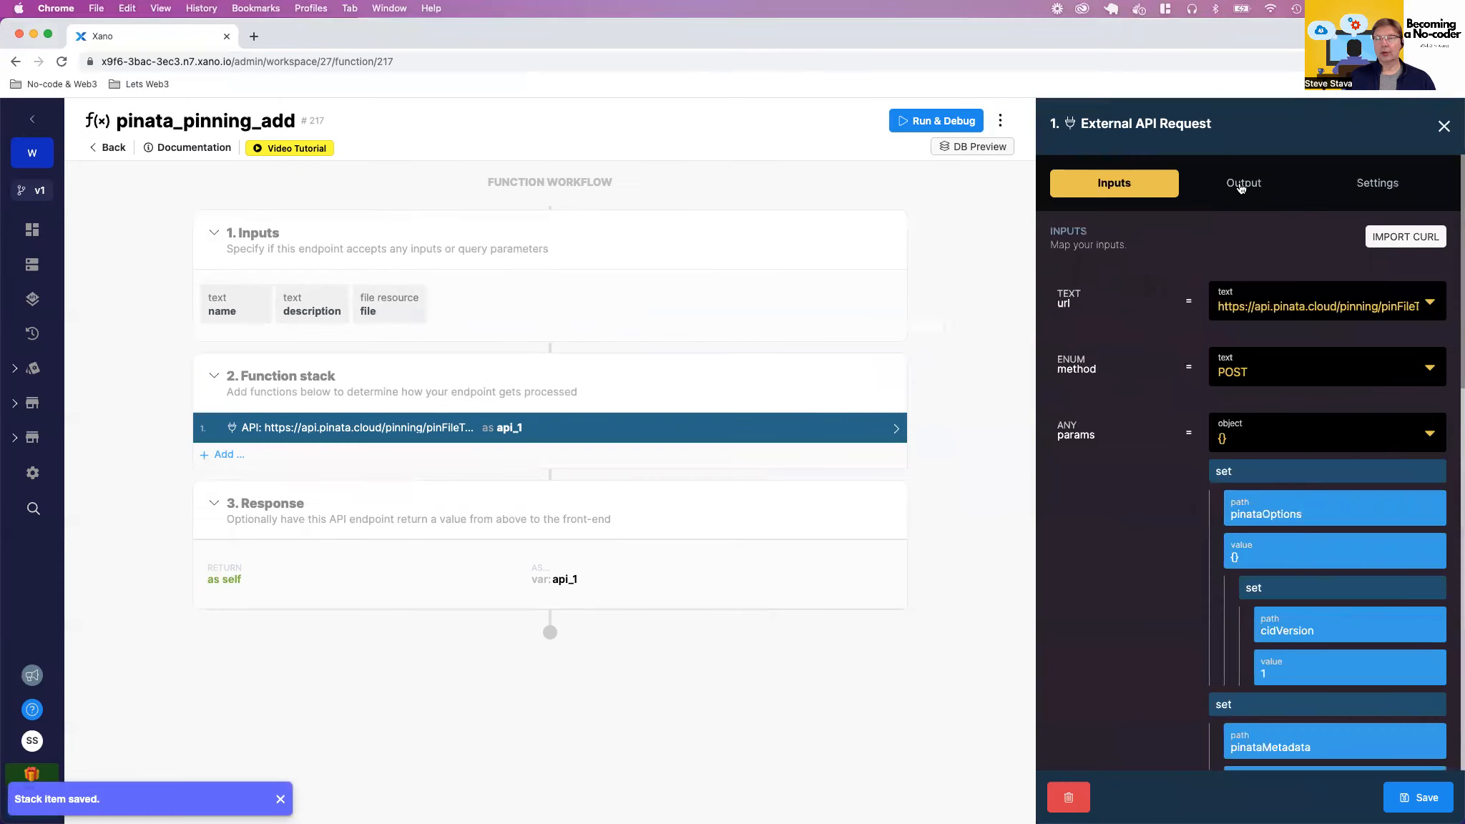
{"action": "left_click", "coordinate": [1241, 185]}
{"action": "double_click", "coordinate": [1254, 306]}
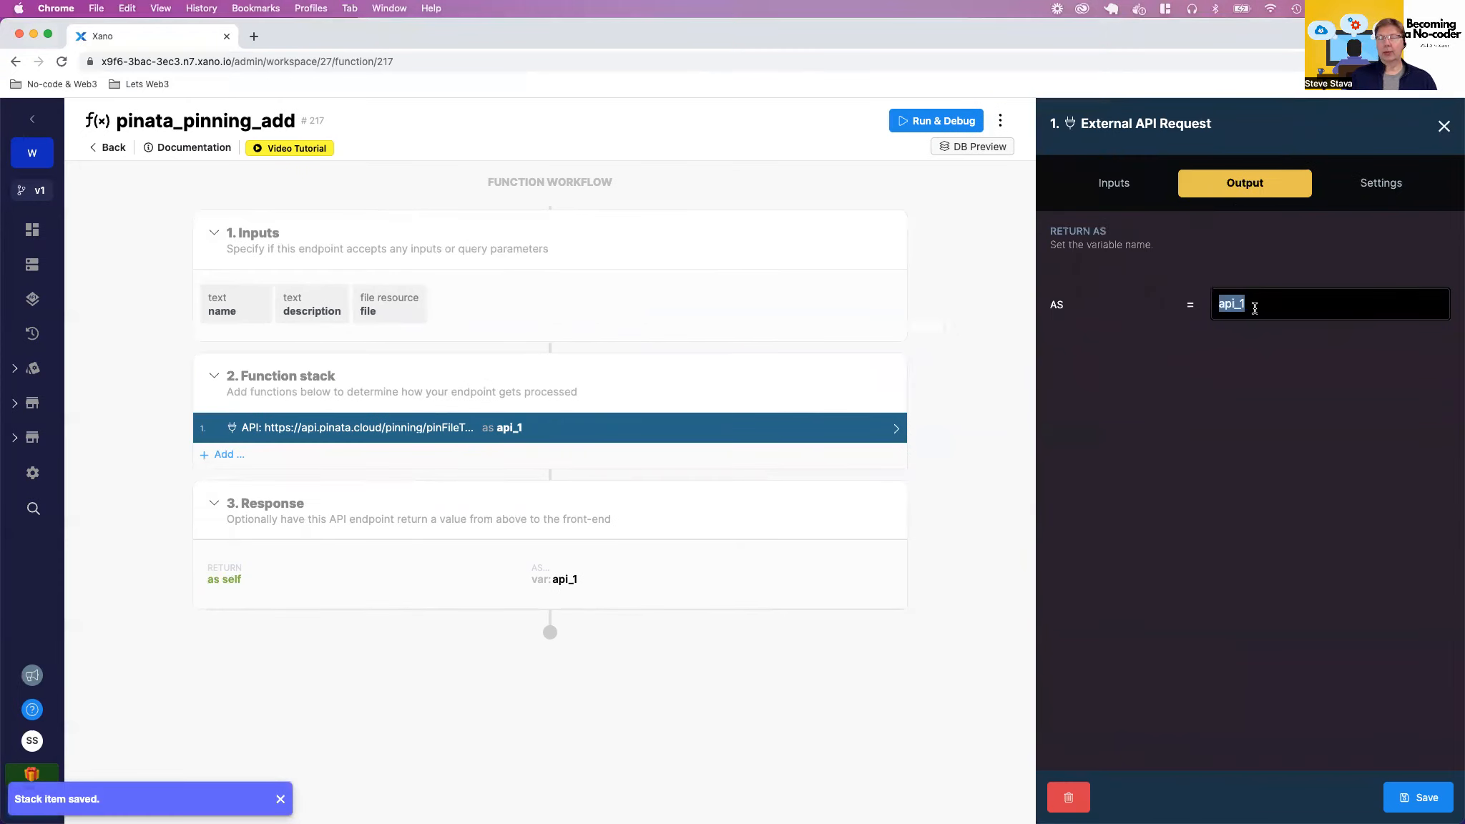
{"action": "type", "text": "pin_added"}
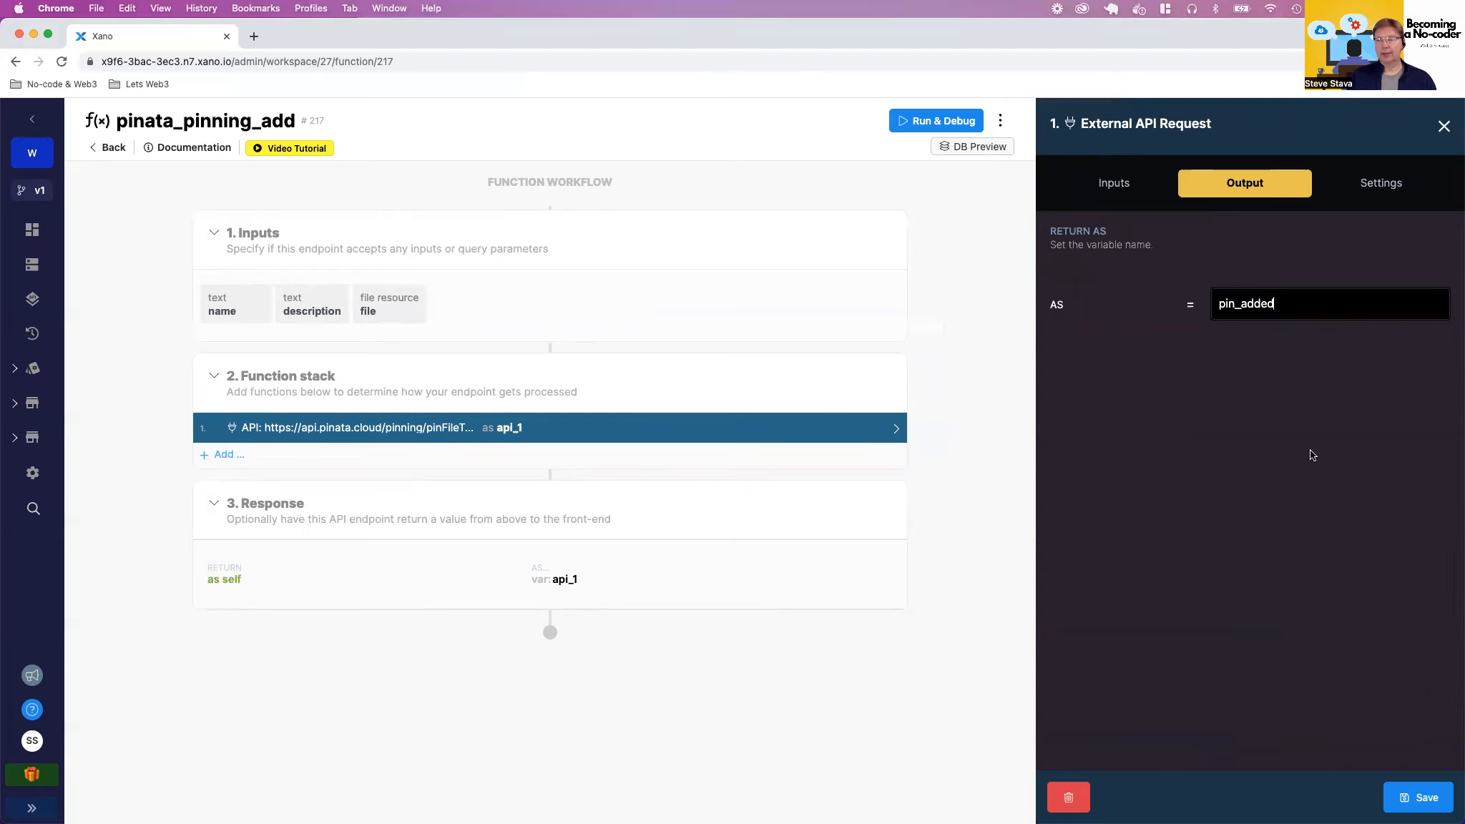
{"action": "left_click", "coordinate": [1415, 802]}
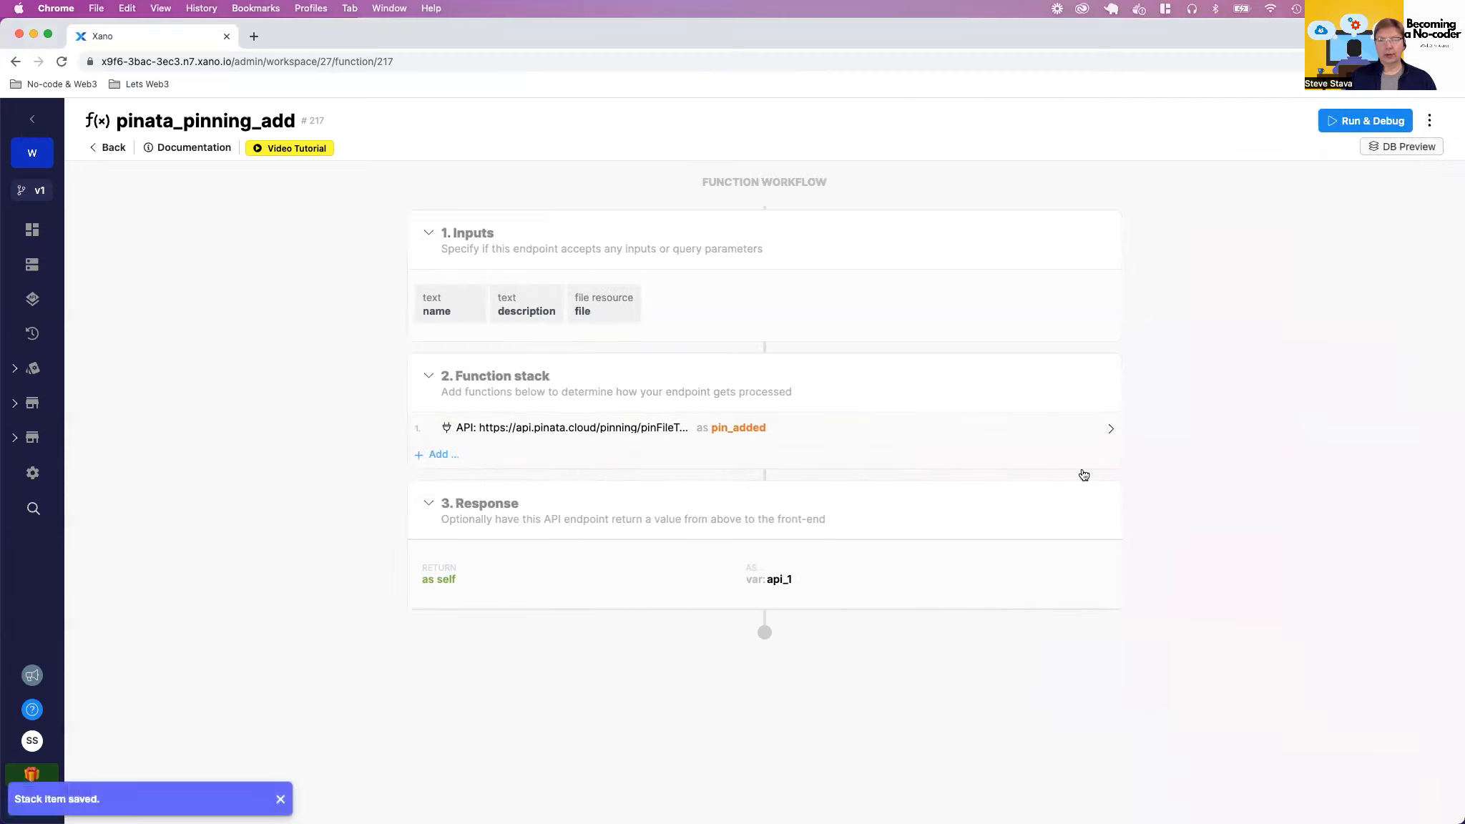
Set the function's response to return the pin_added variable and save it.
{"action": "left_click", "coordinate": [762, 578]}
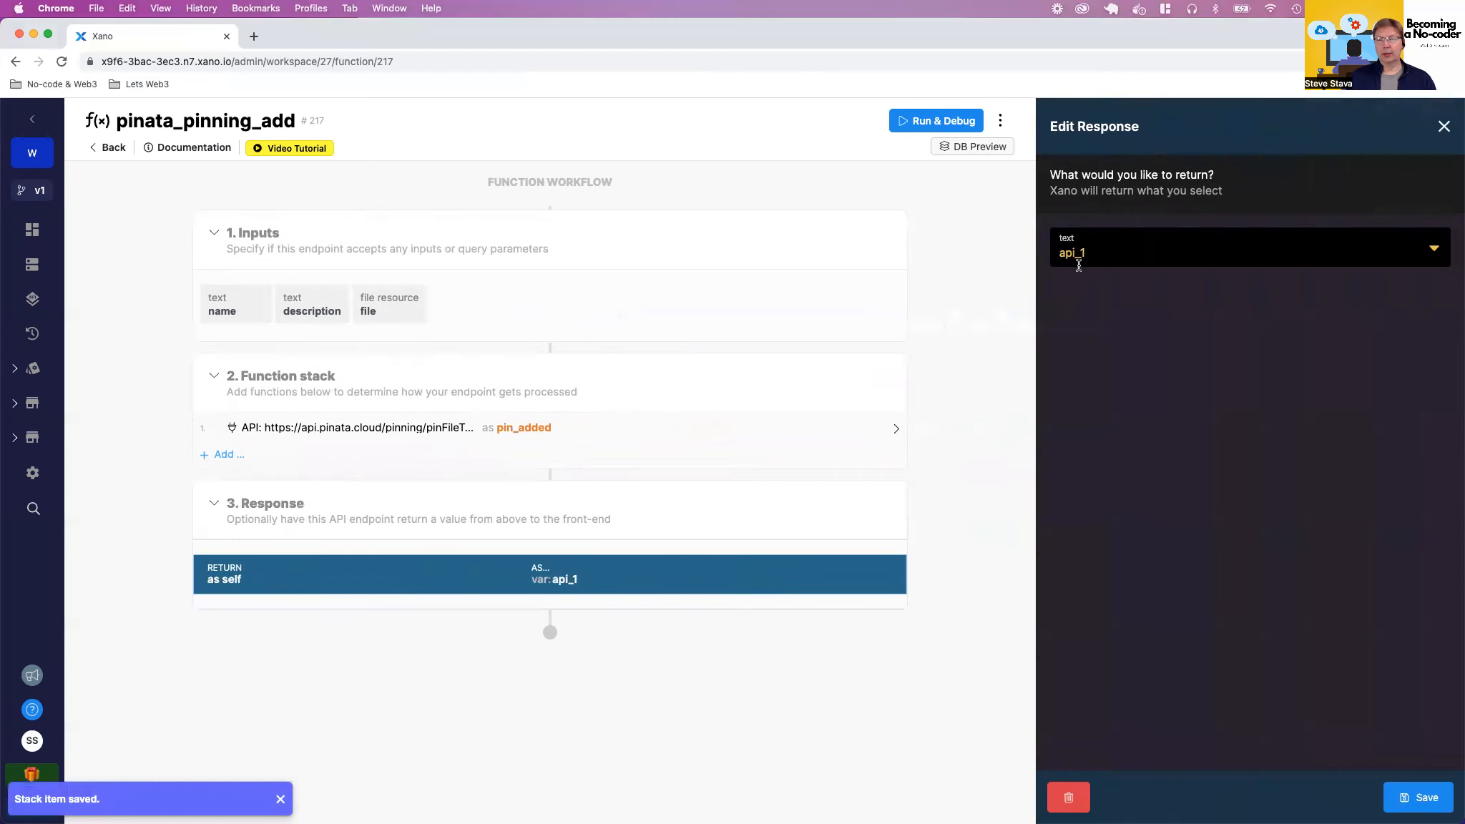
{"action": "left_click", "coordinate": [1152, 252]}
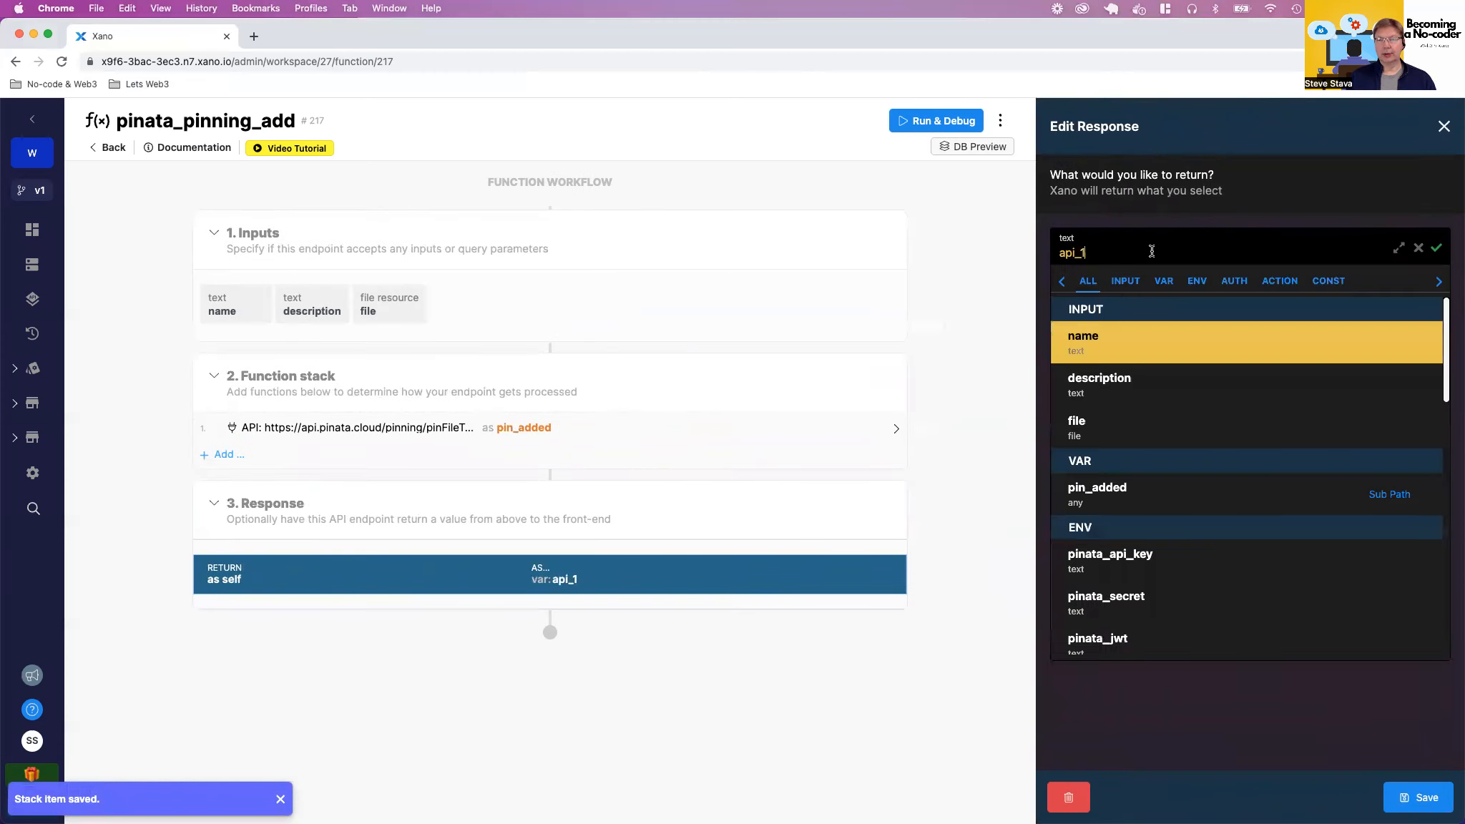
{"action": "left_click", "coordinate": [1099, 499]}
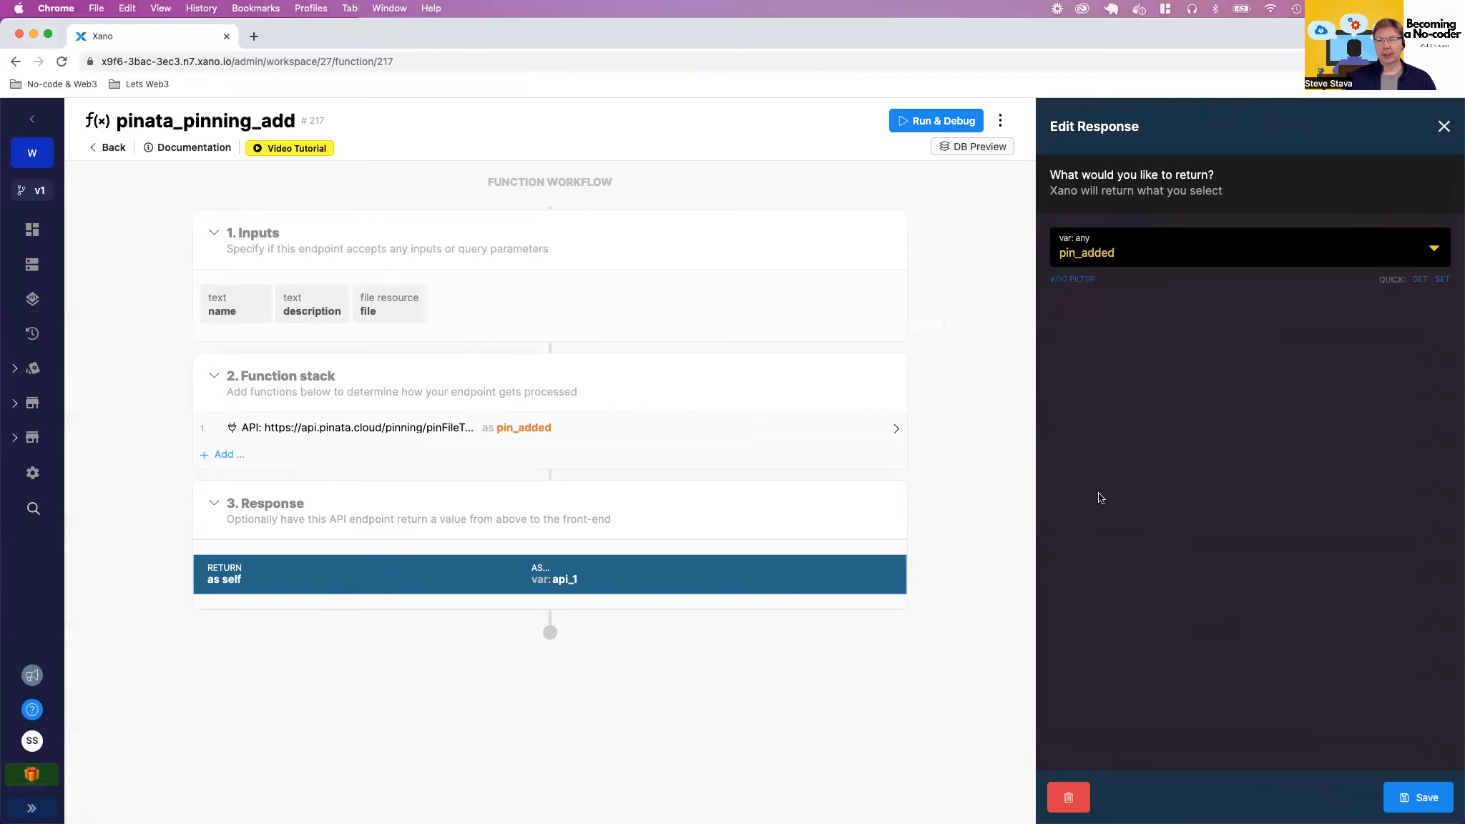
{"action": "left_click", "coordinate": [1406, 798]}
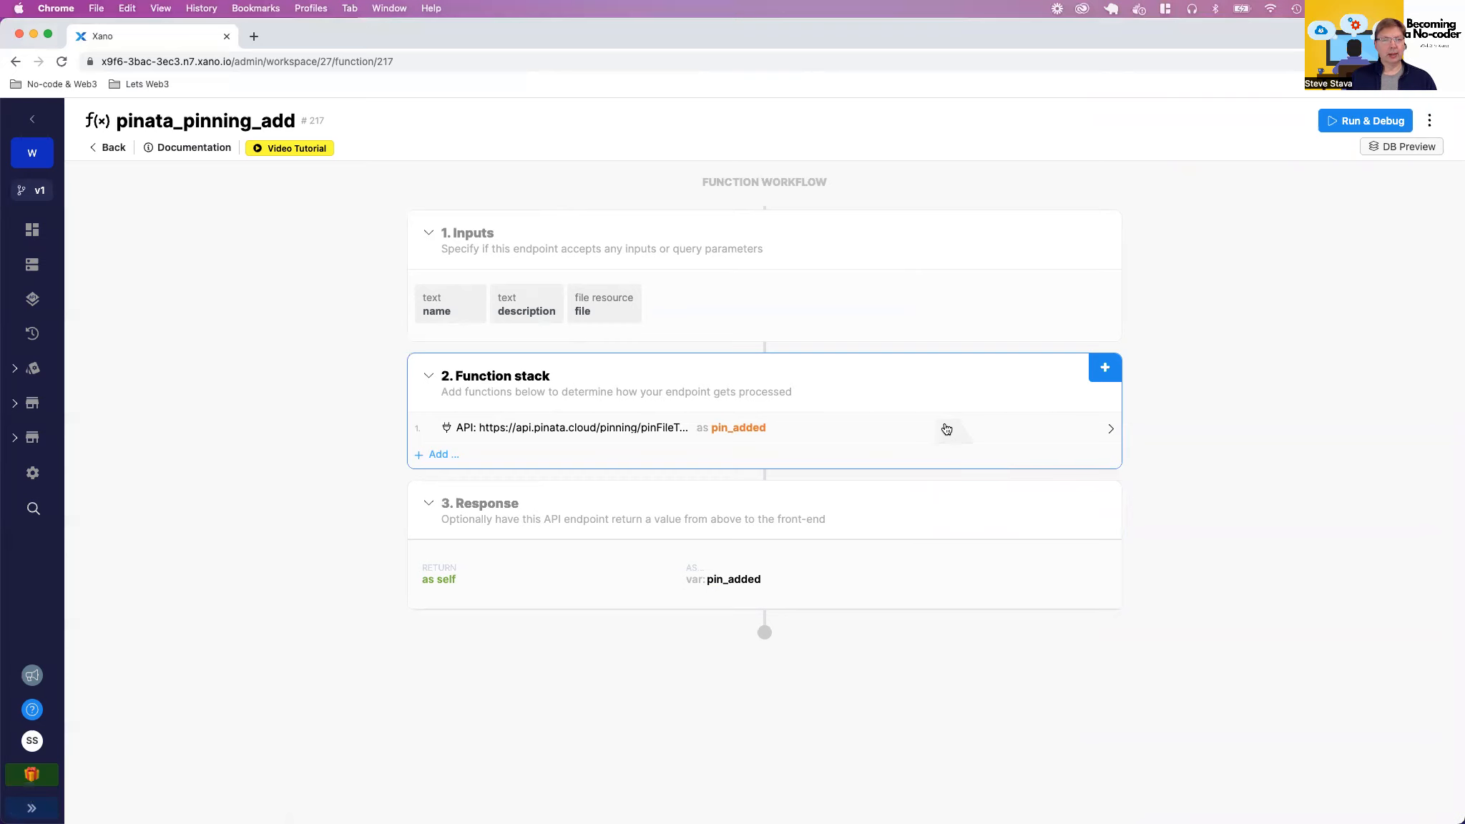
Open Run & Debug, preview the DALL·E 2022-08-20 12.36.50 cat-playing-checkers PNG from Downloads, and choose it as the file input.
{"action": "left_click", "coordinate": [1348, 122]}
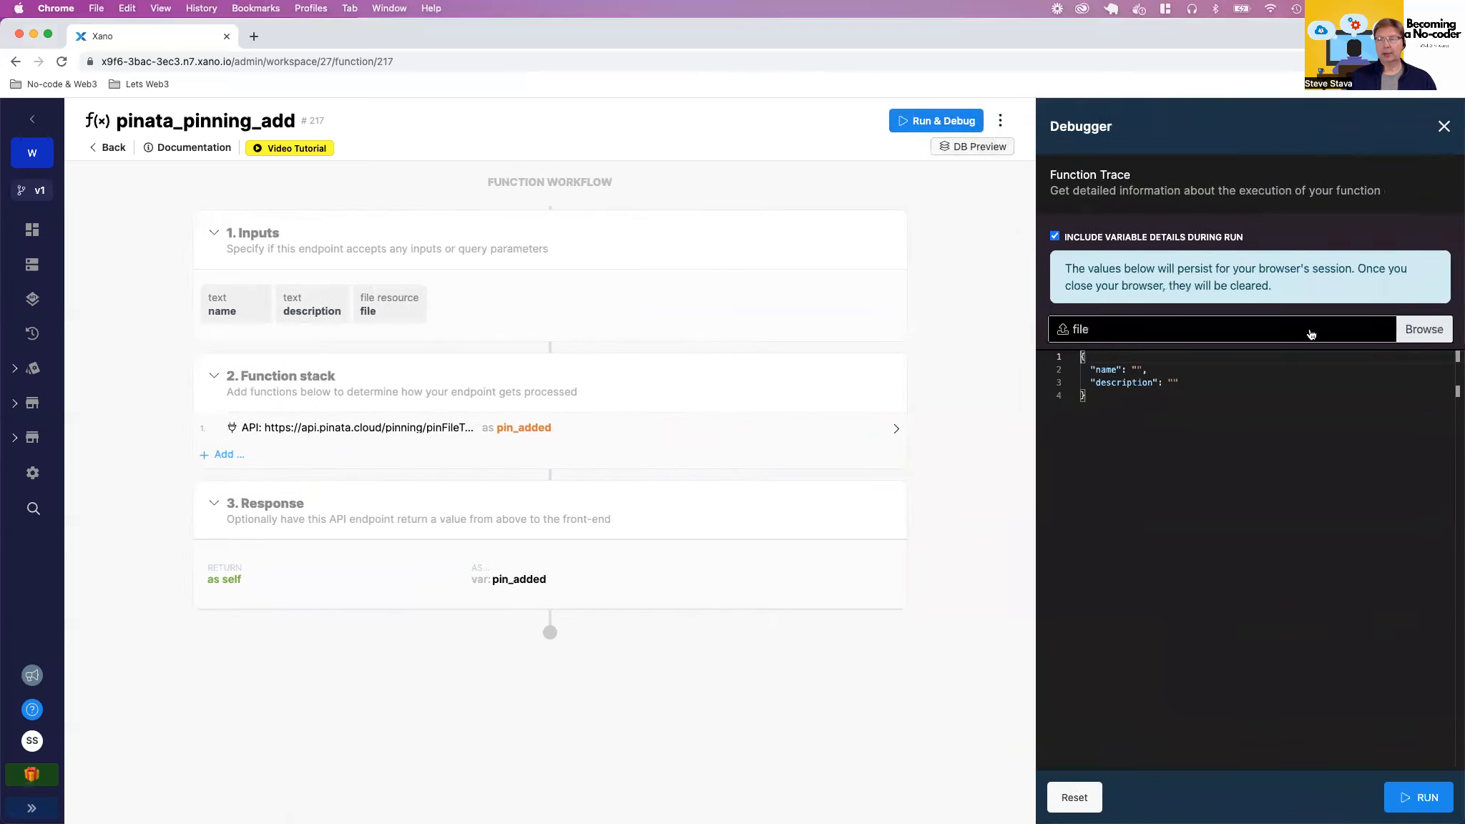
{"action": "left_click", "coordinate": [1411, 330]}
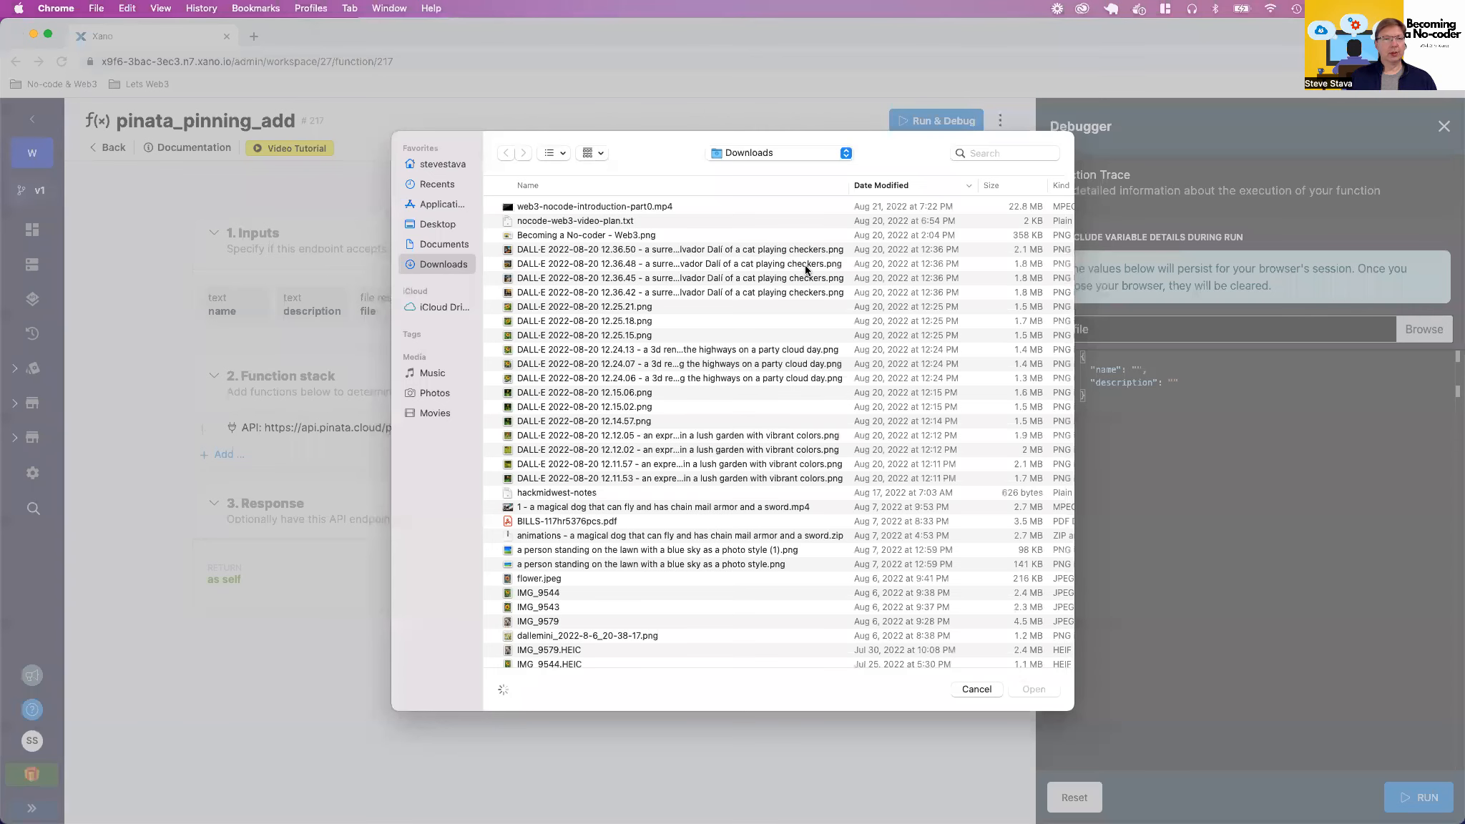
{"action": "left_click", "coordinate": [437, 224]}
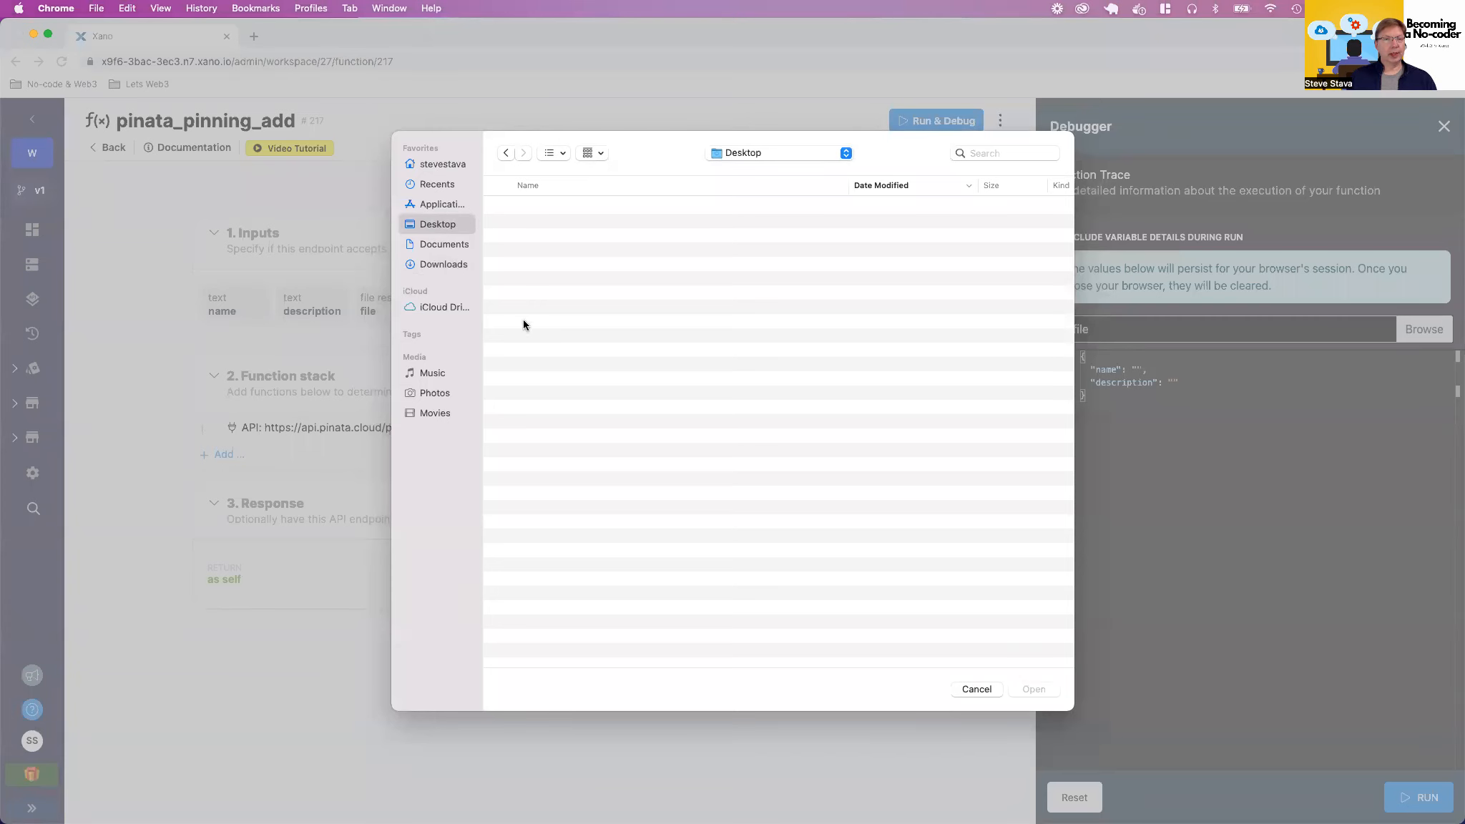
{"action": "left_click", "coordinate": [444, 265]}
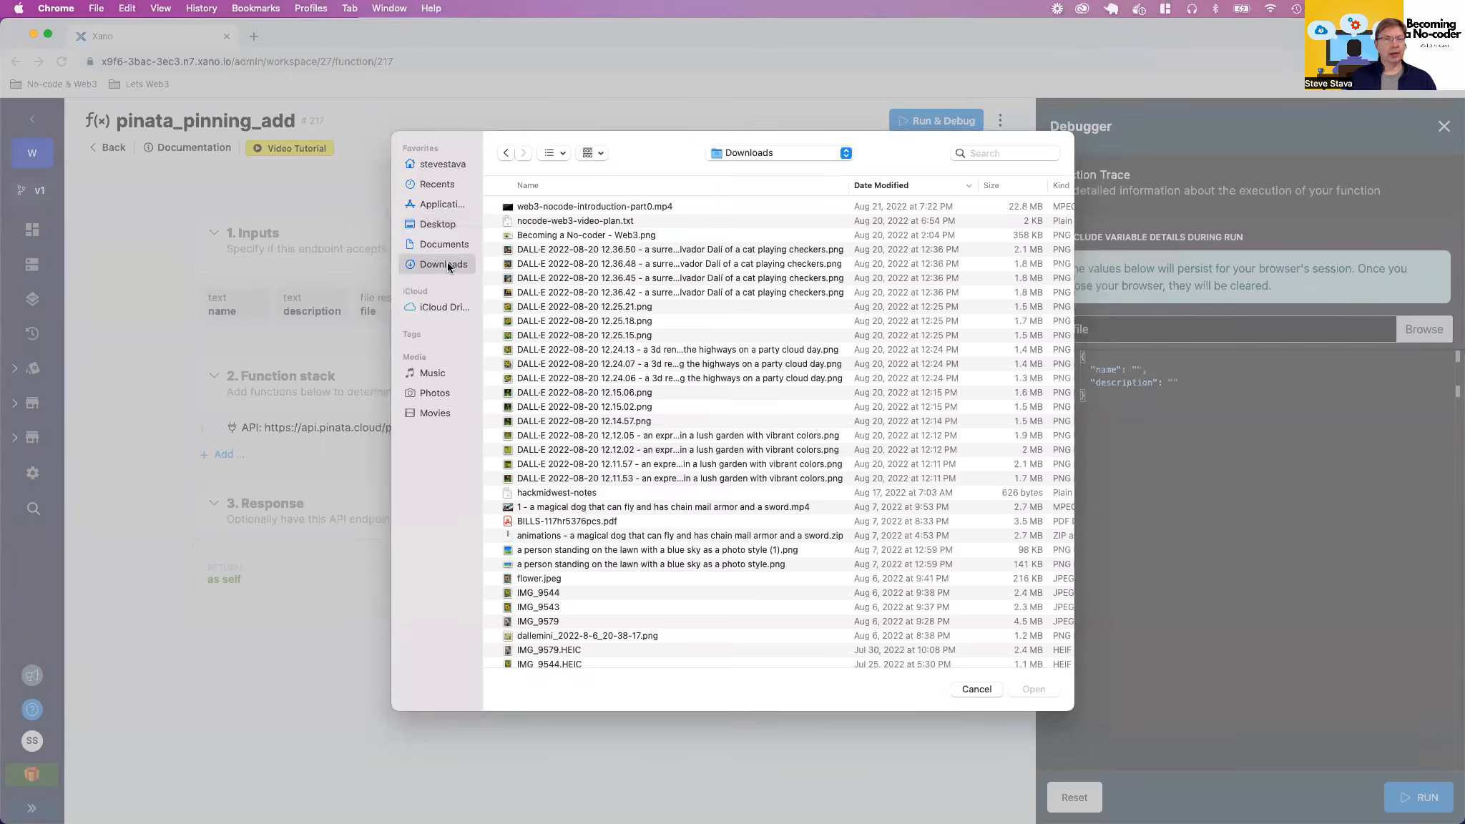
{"action": "left_click", "coordinate": [552, 250]}
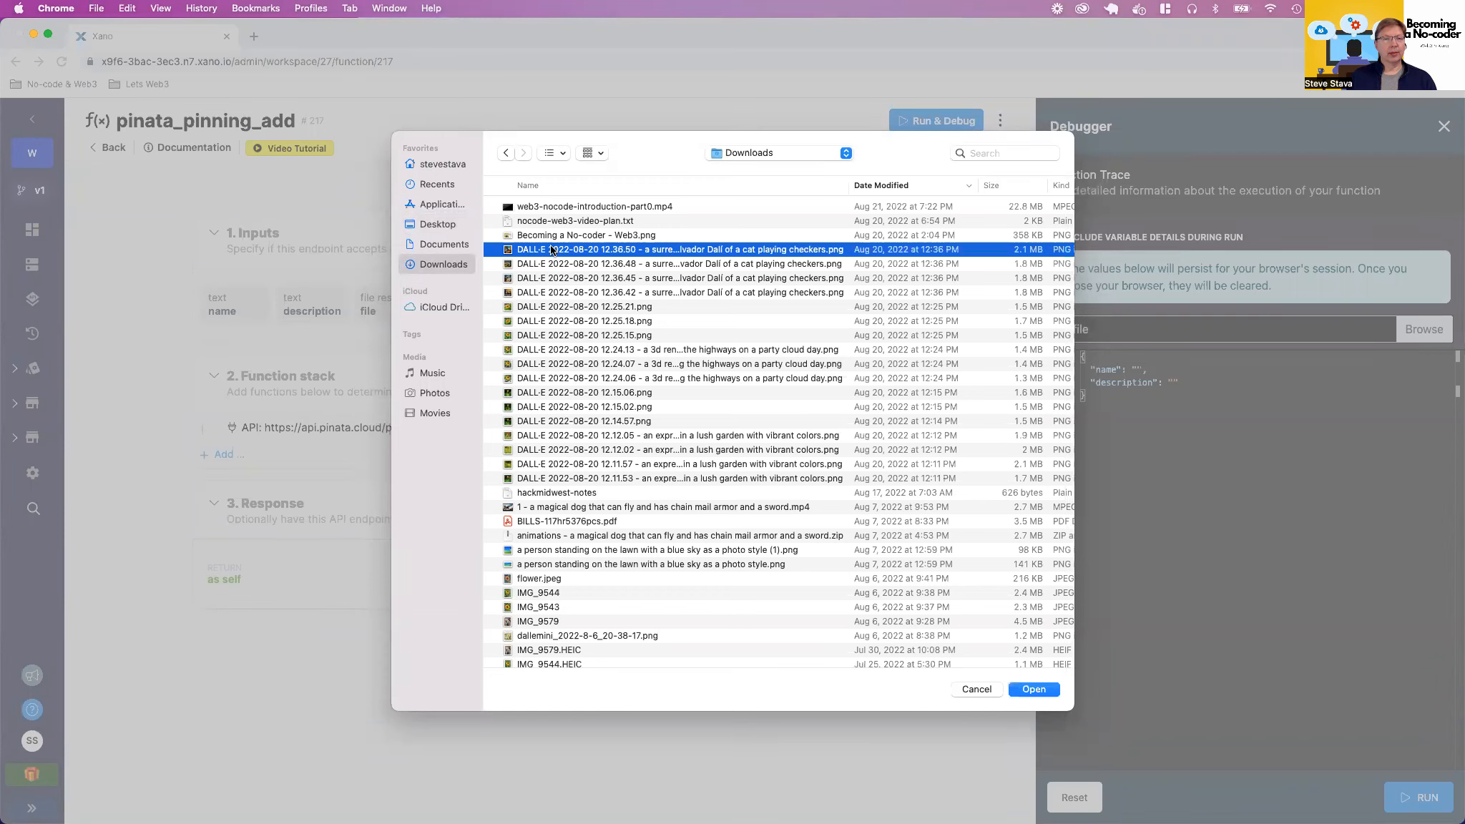
{"action": "key", "text": "space"}
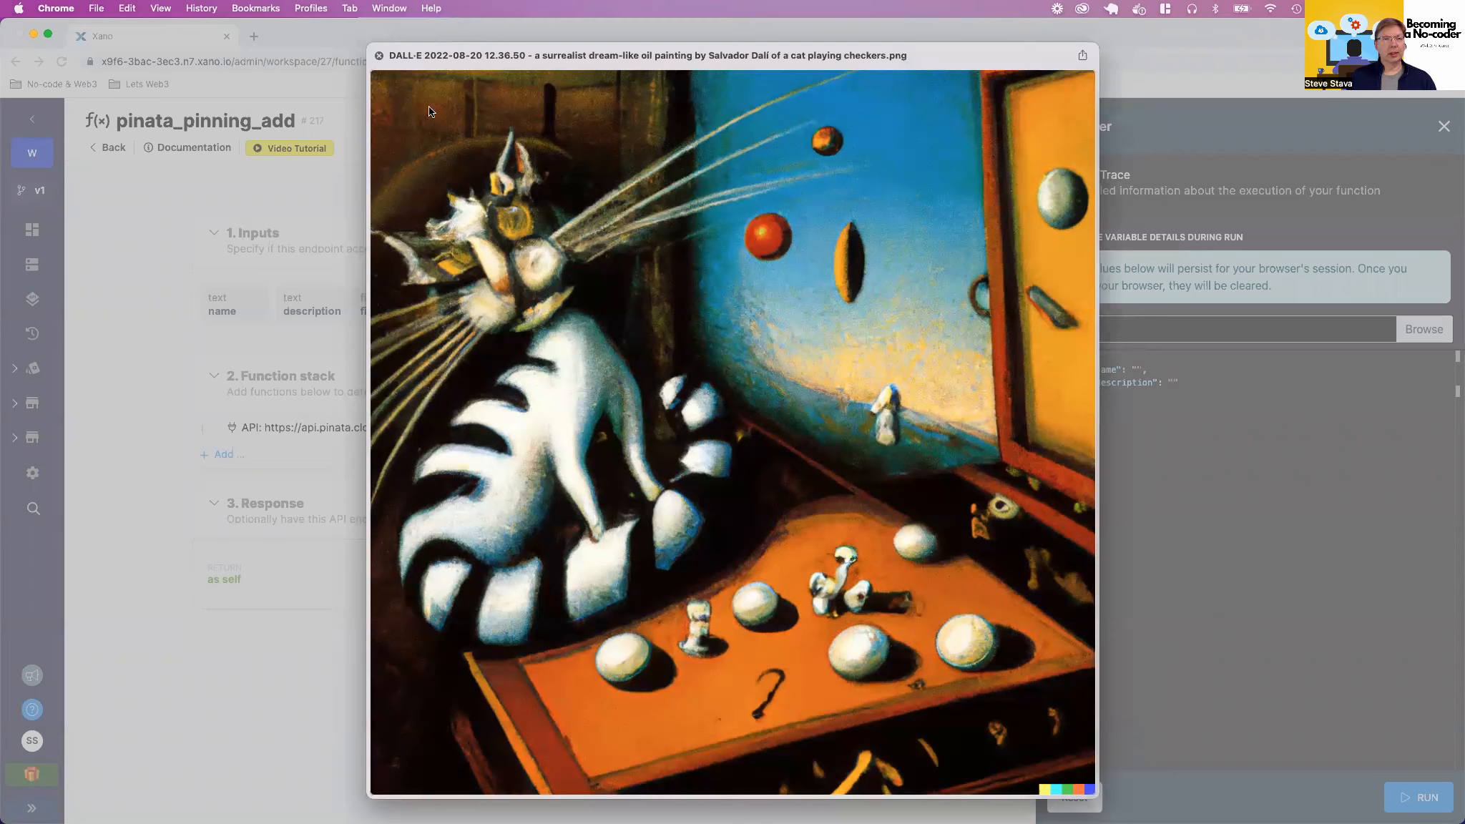
{"action": "left_click", "coordinate": [378, 55]}
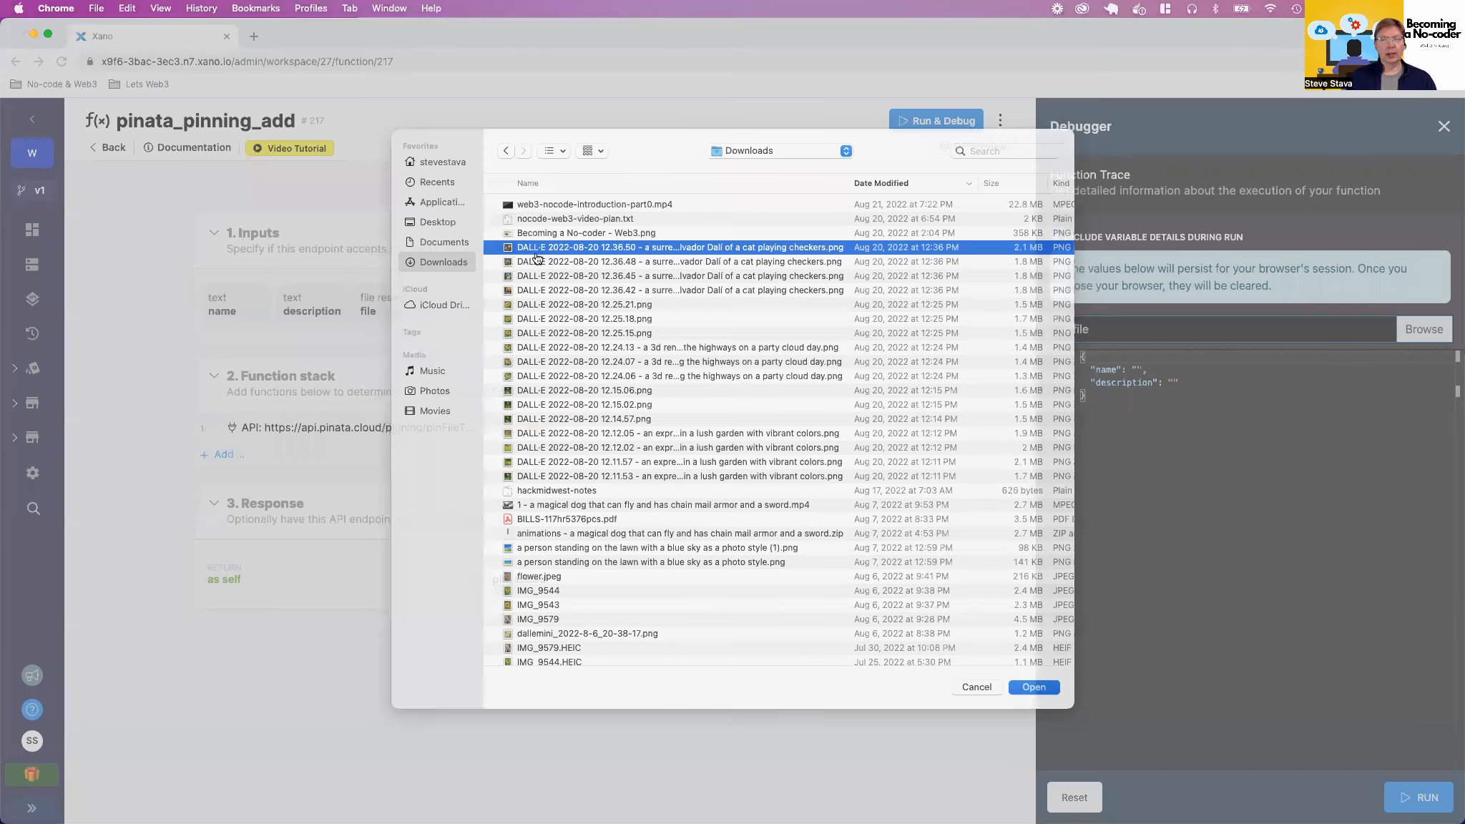
{"action": "key", "text": "Return"}
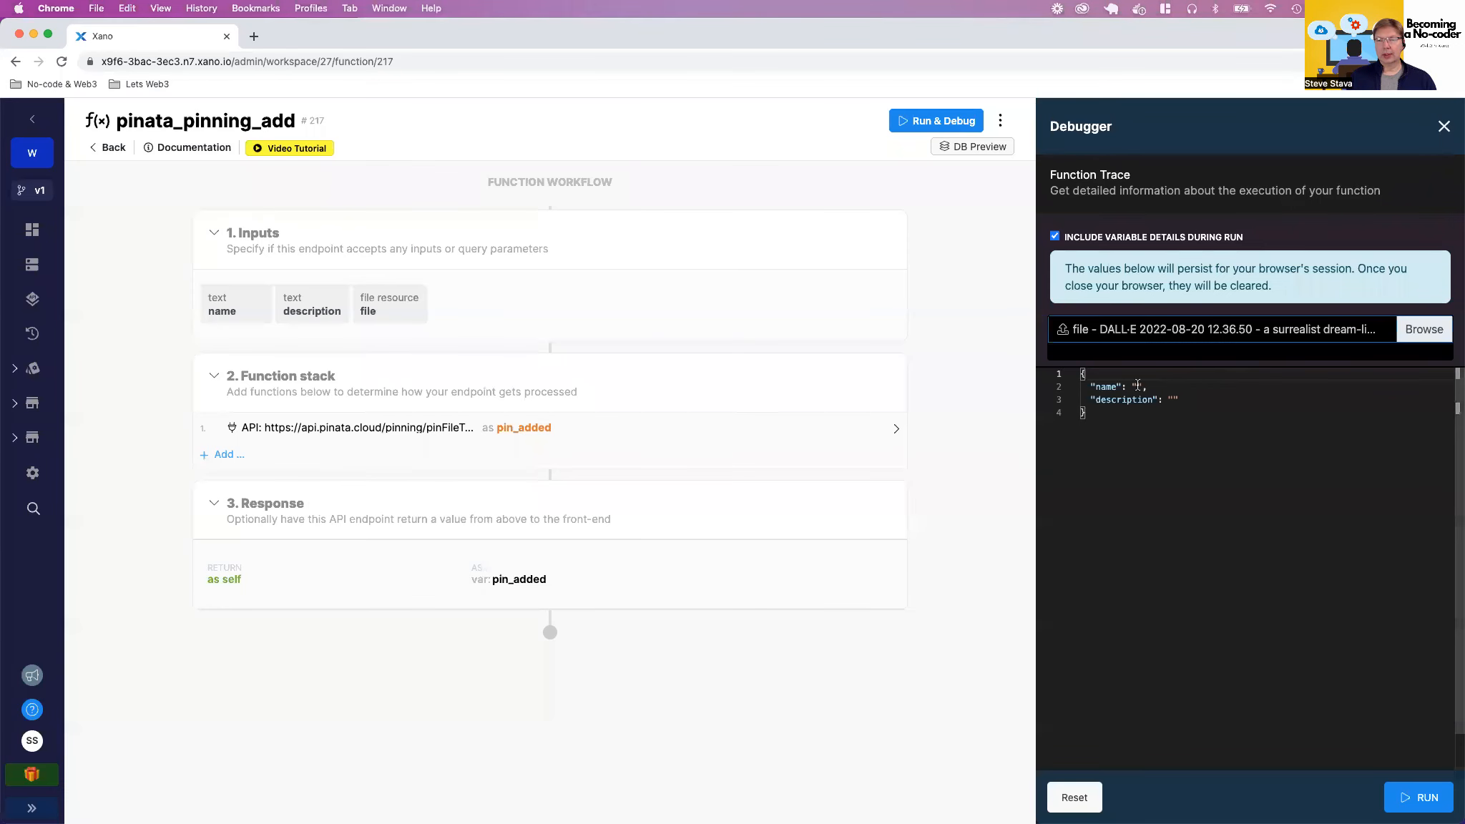
Set the test input name to dall-e-image and the description to "this won't show up".
{"action": "left_click", "coordinate": [1137, 387]}
{"action": "type", "text": "dall-e-image"}
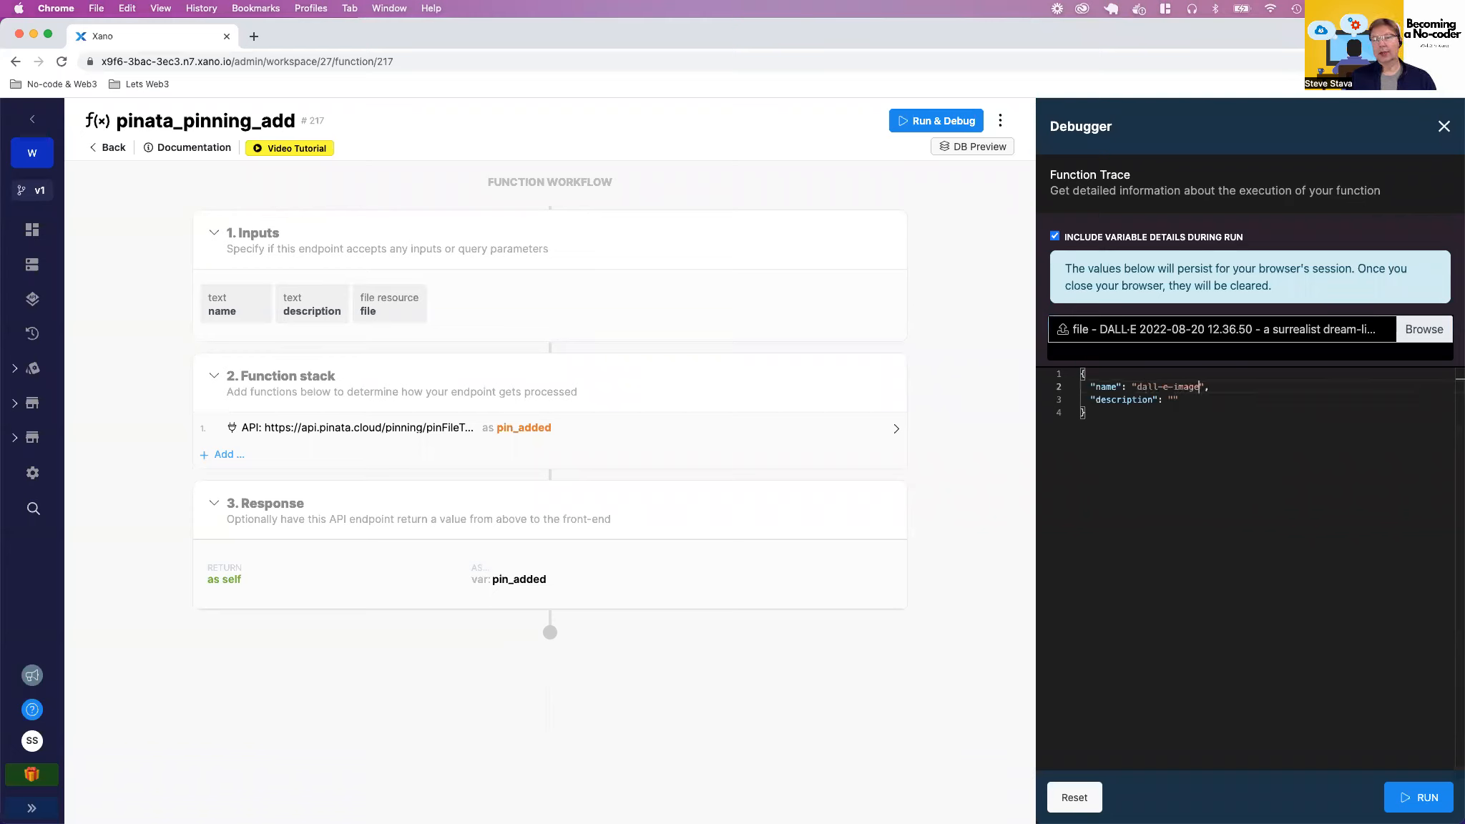
{"action": "type", "text": "this wor"}
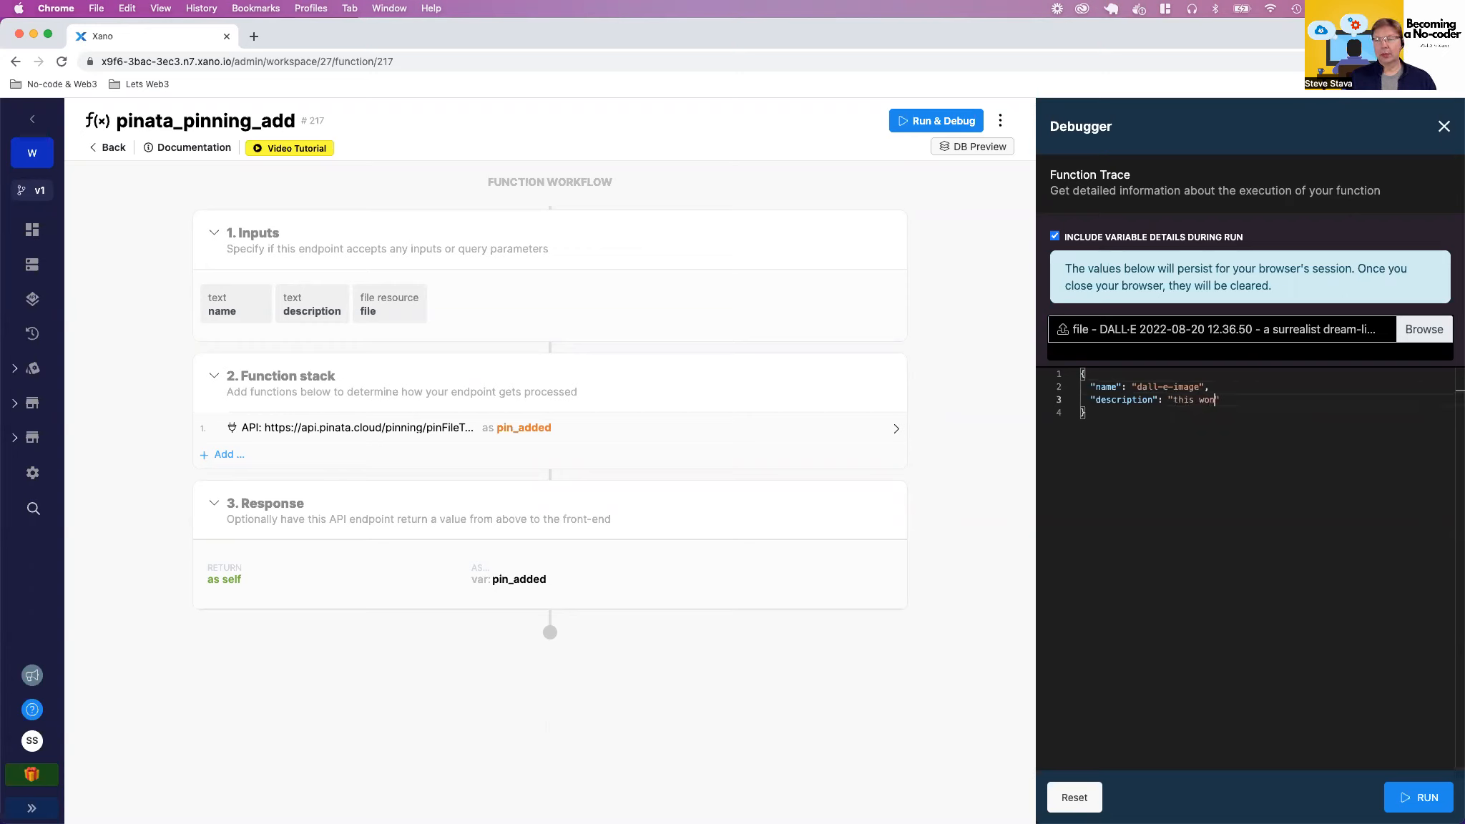
{"action": "type", "text": "'t show up"}
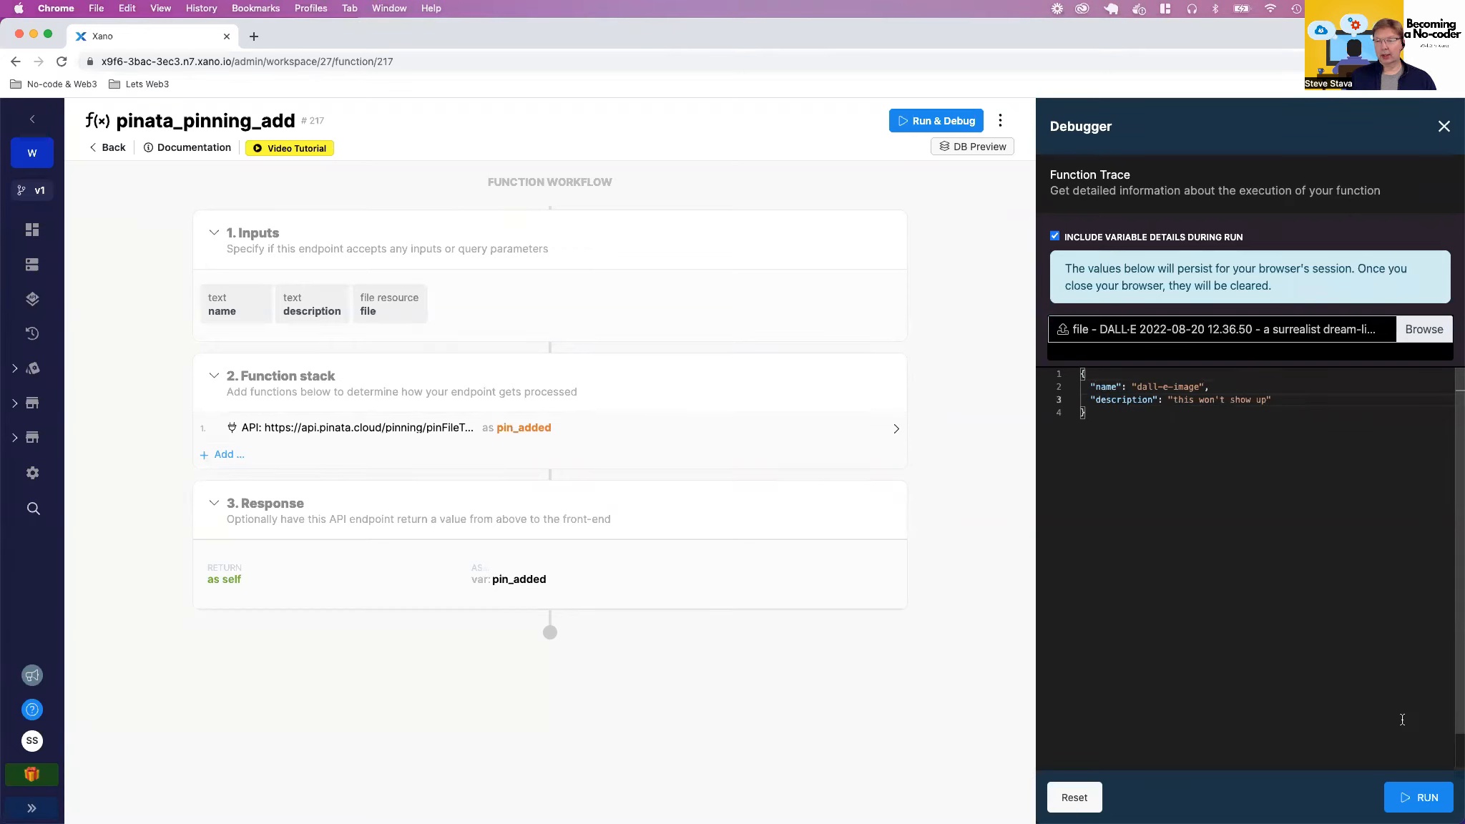
Run the function with the test inputs and examine the request params, response headers, result and status in the output.
{"action": "left_click", "coordinate": [1415, 799]}
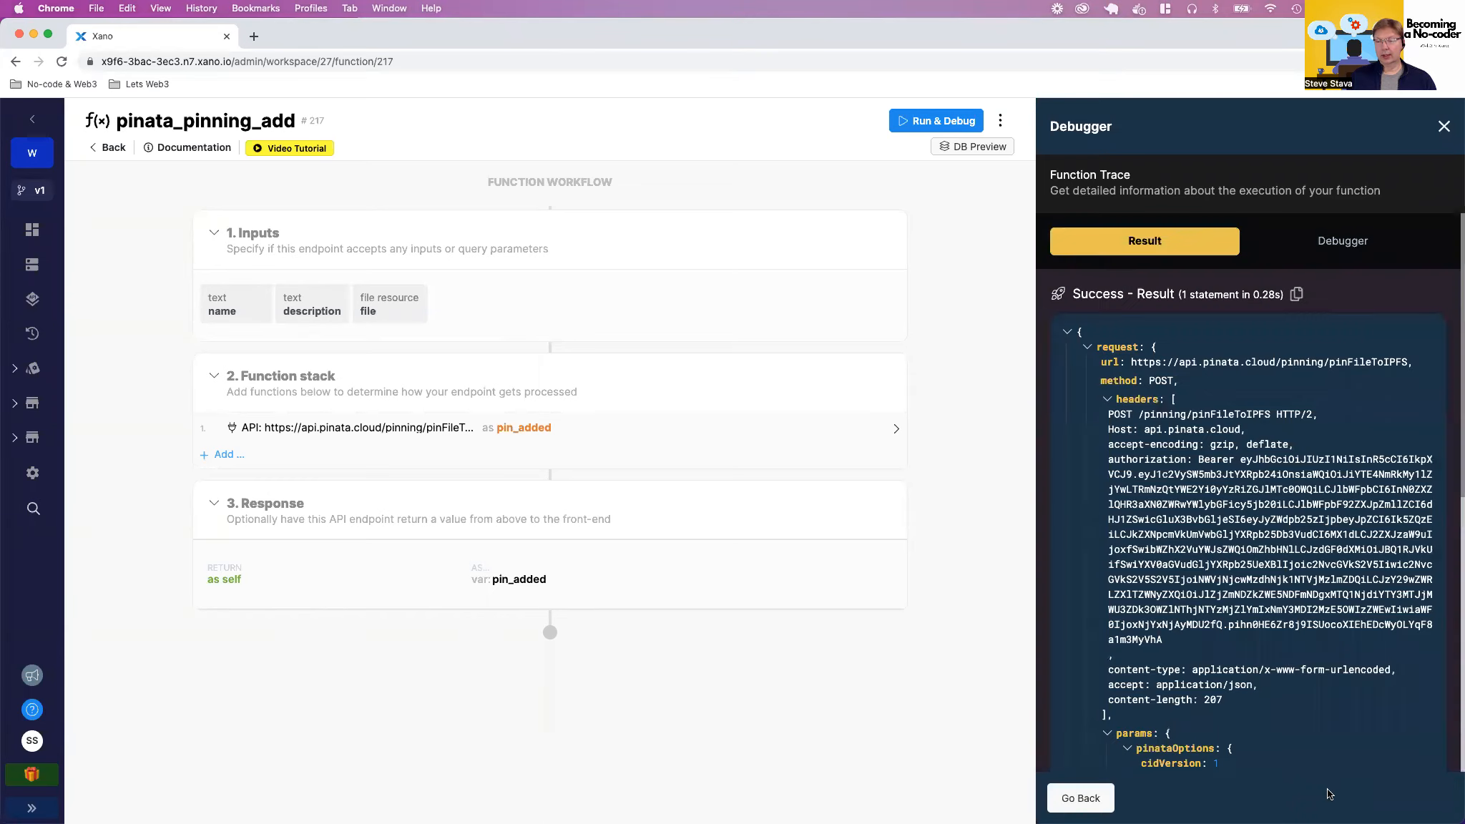
{"action": "scroll", "coordinate": [1282, 743], "scroll_direction": "down", "scroll_amount": 10}
{"action": "scroll", "coordinate": [1281, 744], "scroll_direction": "down", "scroll_amount": 1}
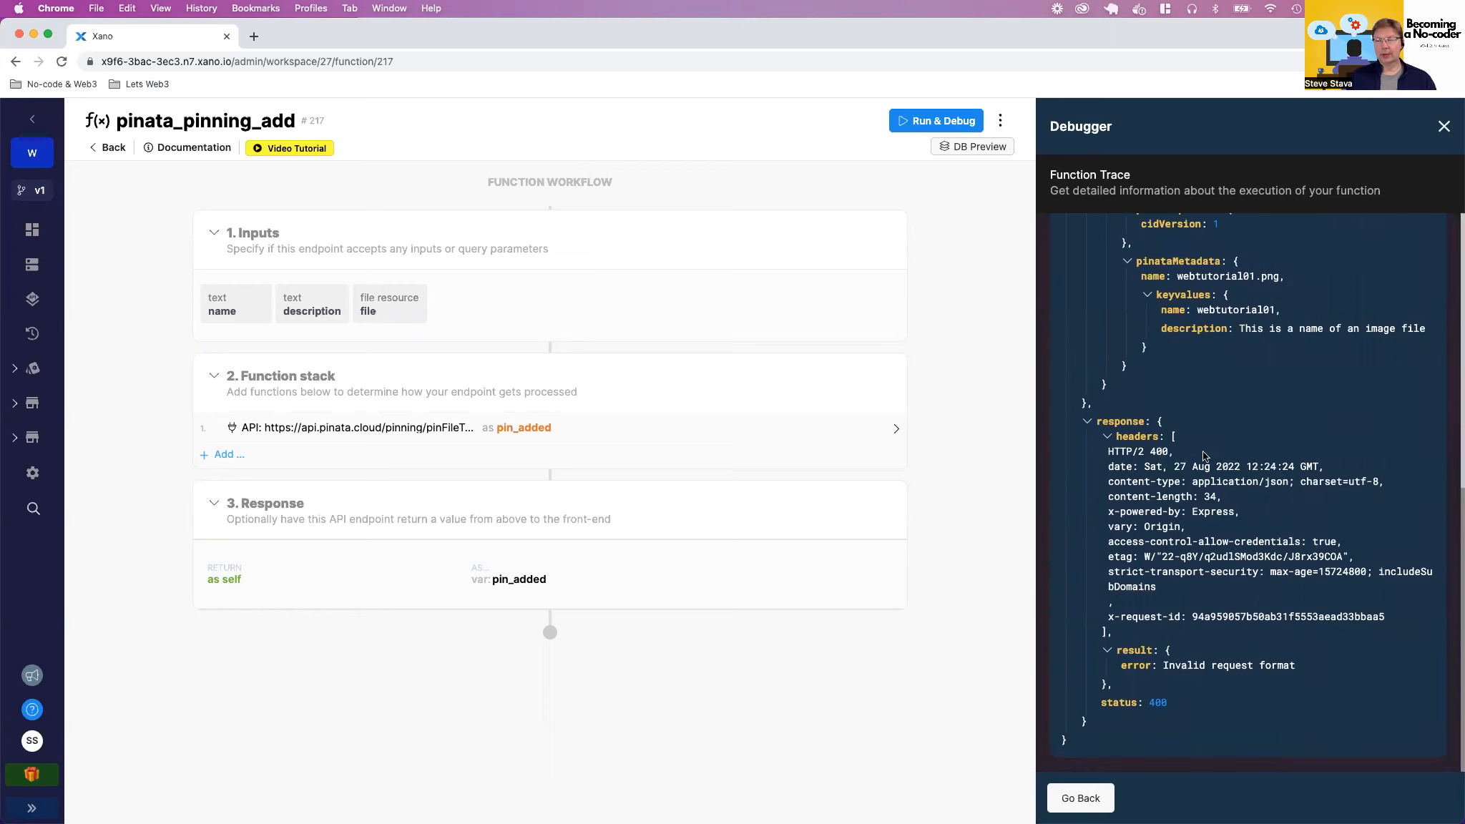
{"action": "double_click", "coordinate": [1157, 452]}
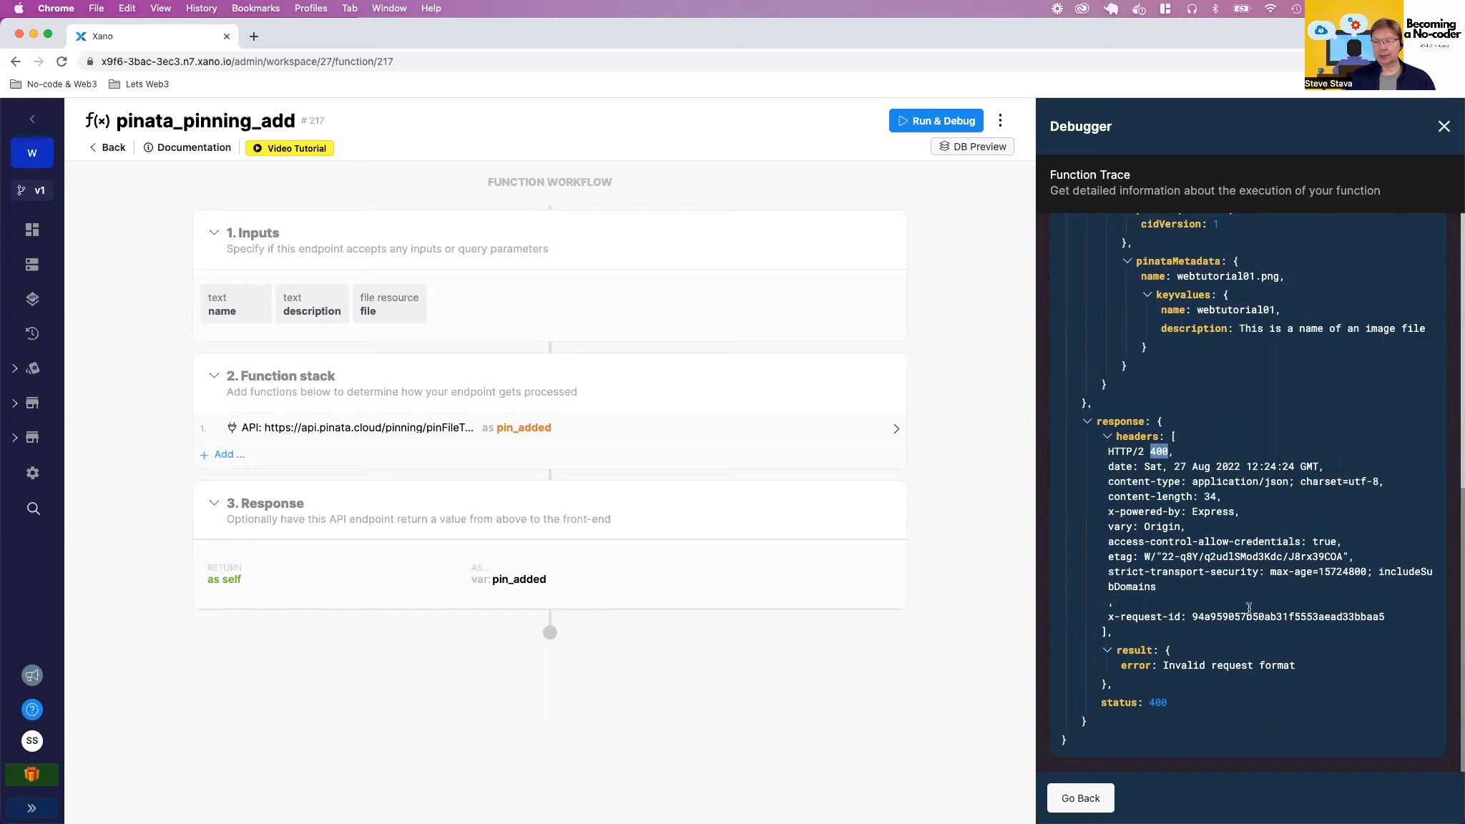
{"action": "scroll", "coordinate": [1231, 576], "scroll_direction": "up", "scroll_amount": 1}
{"action": "scroll", "coordinate": [1230, 577], "scroll_direction": "up", "scroll_amount": 3}
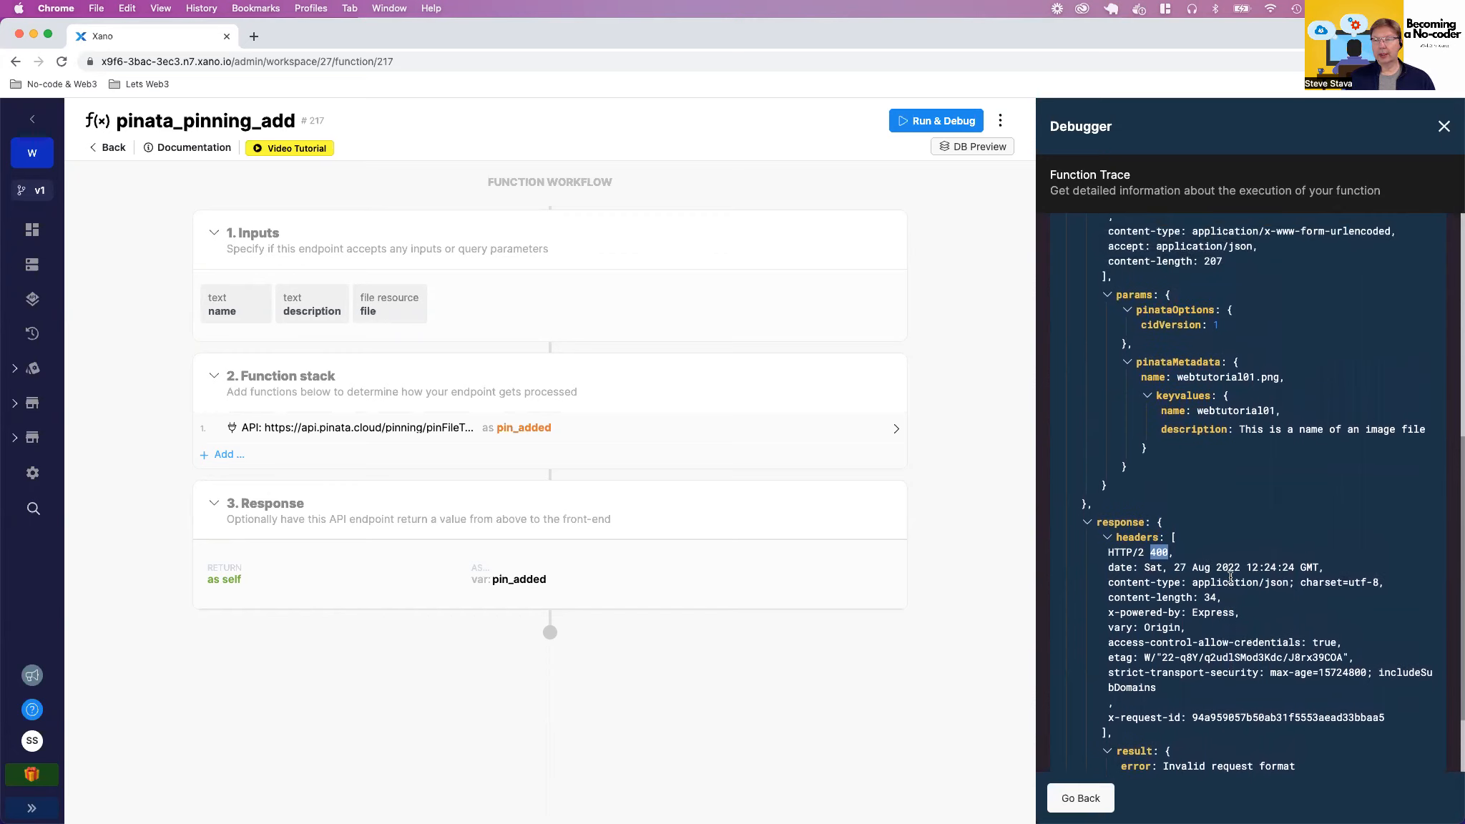
{"action": "scroll", "coordinate": [1230, 576], "scroll_direction": "up", "scroll_amount": 3}
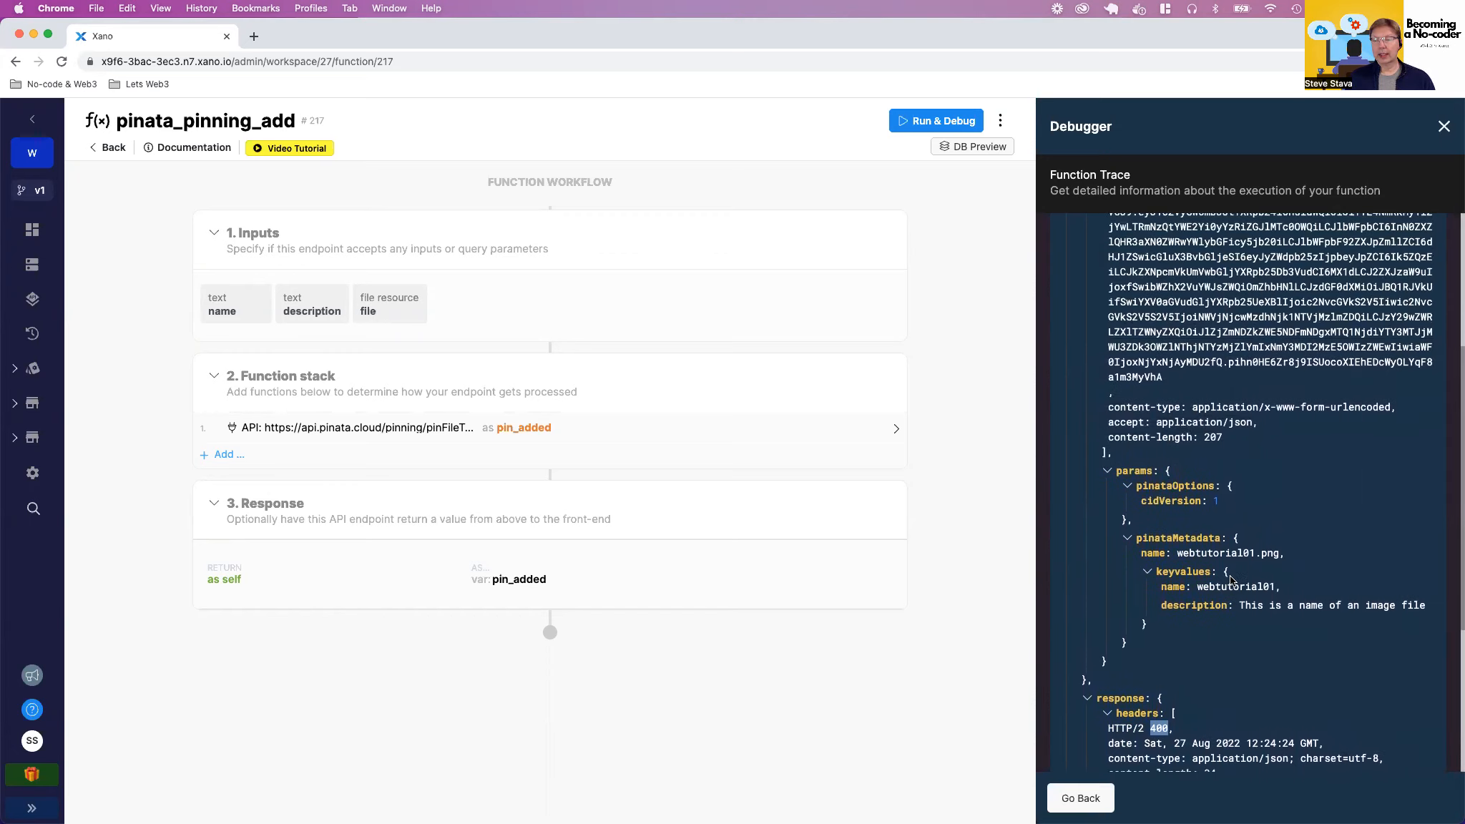
{"action": "scroll", "coordinate": [1231, 580], "scroll_direction": "down", "scroll_amount": 3}
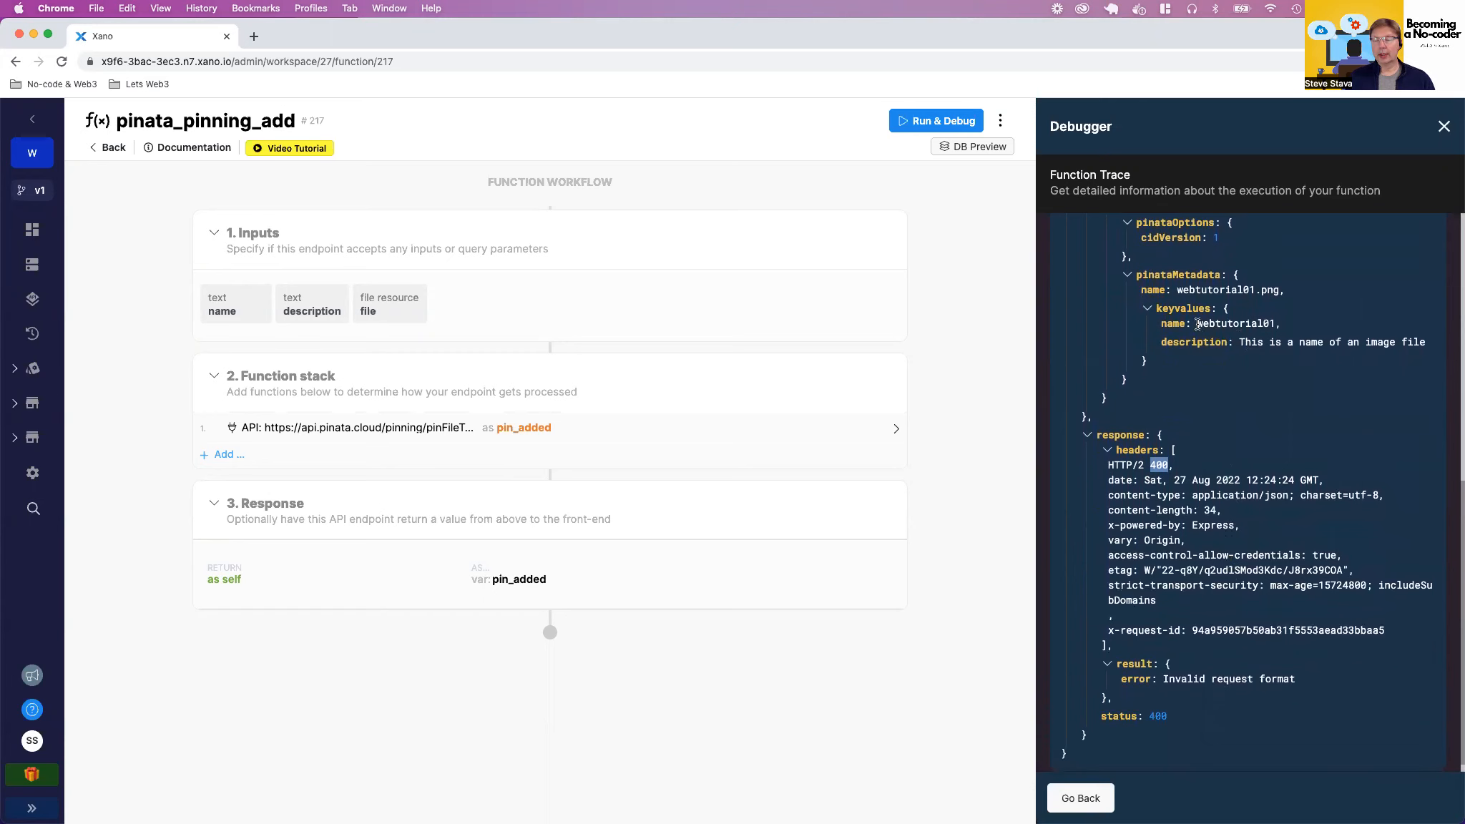
Review the request params in the debug output, then the params configured in the External API Request to api.pinata.cloud.
{"action": "scroll", "coordinate": [1198, 323], "scroll_direction": "up", "scroll_amount": 3}
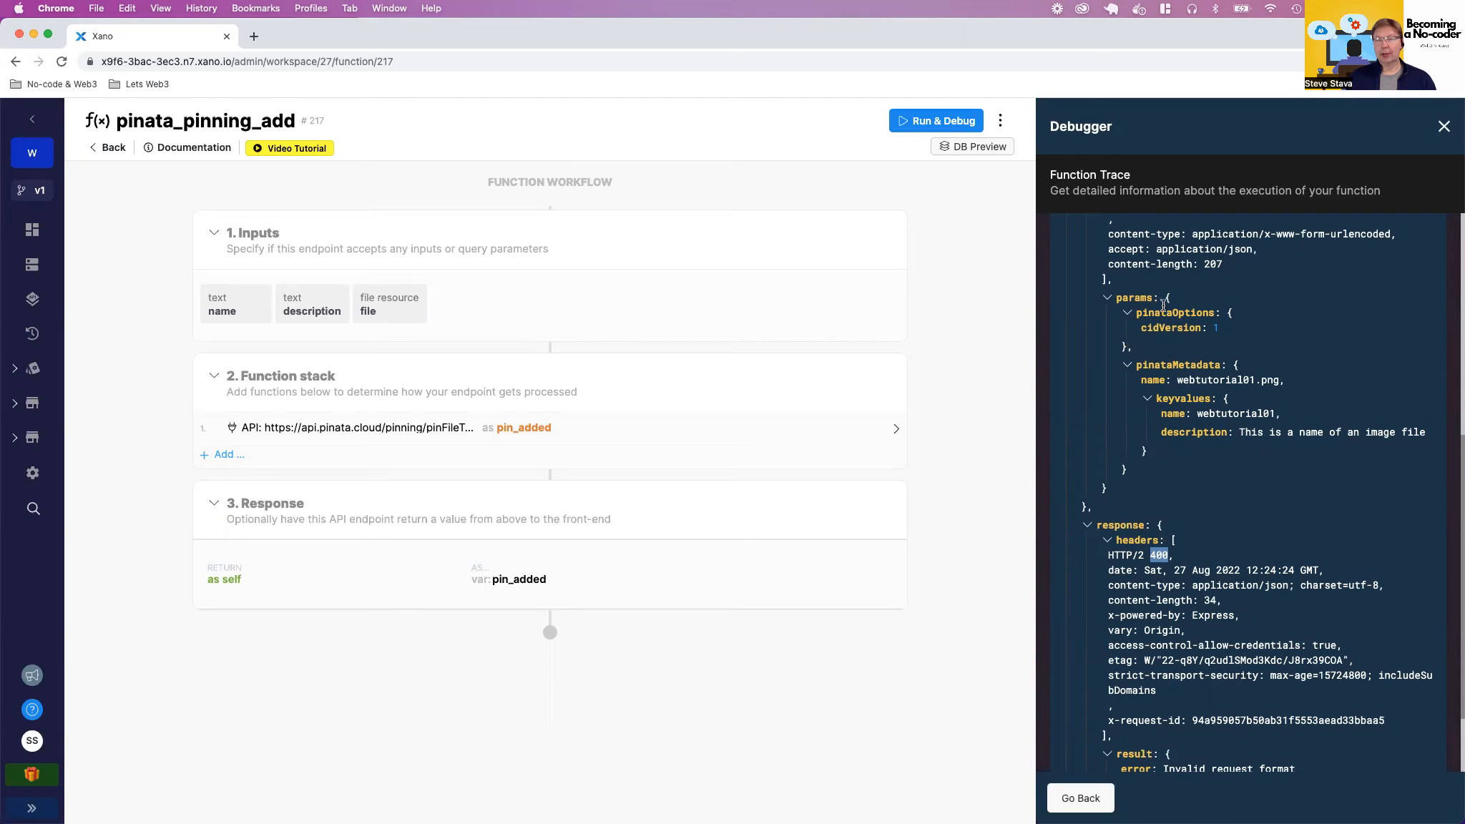
{"action": "left_click", "coordinate": [1083, 802]}
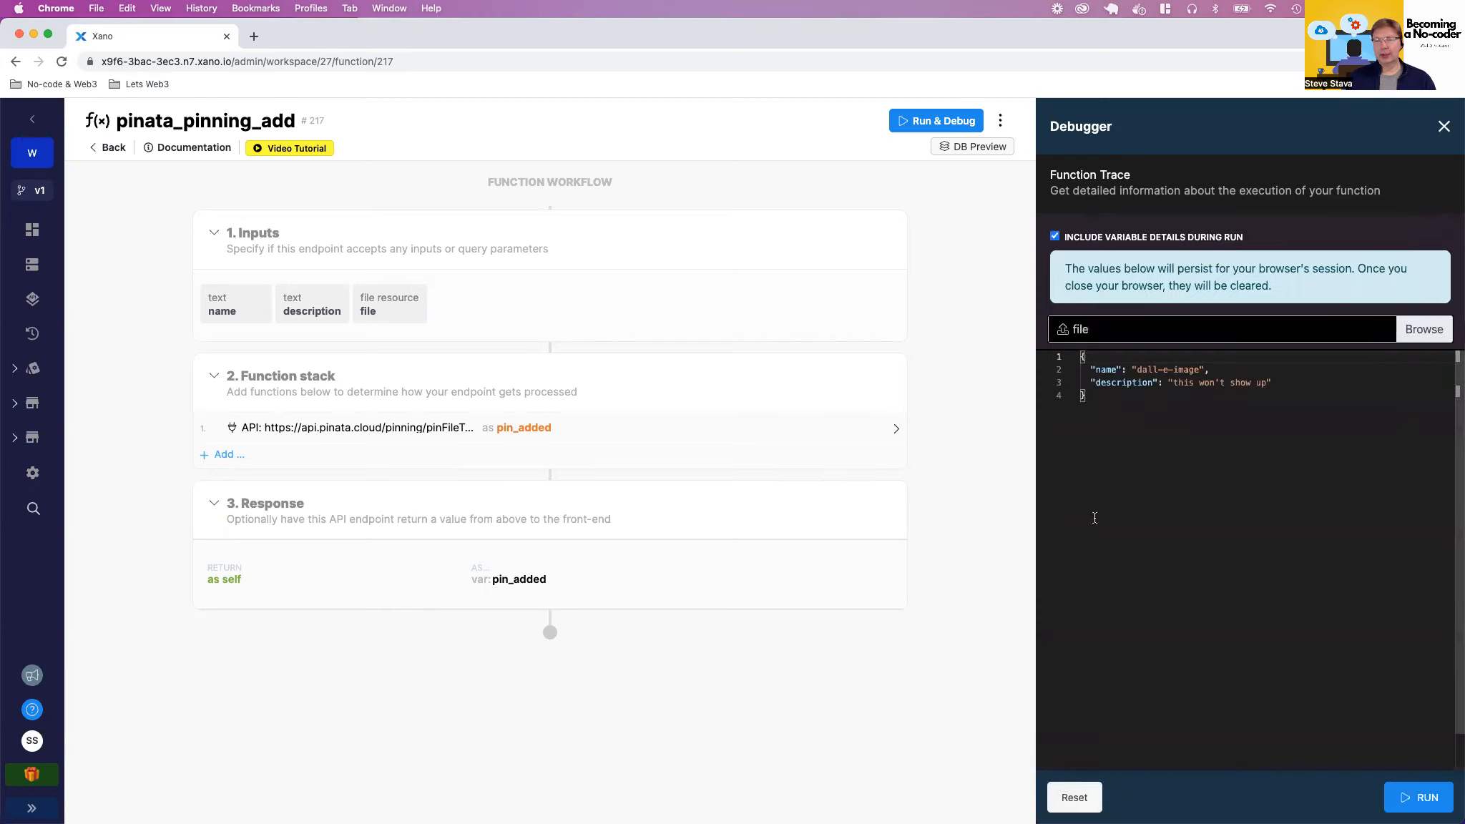
{"action": "left_click", "coordinate": [647, 429]}
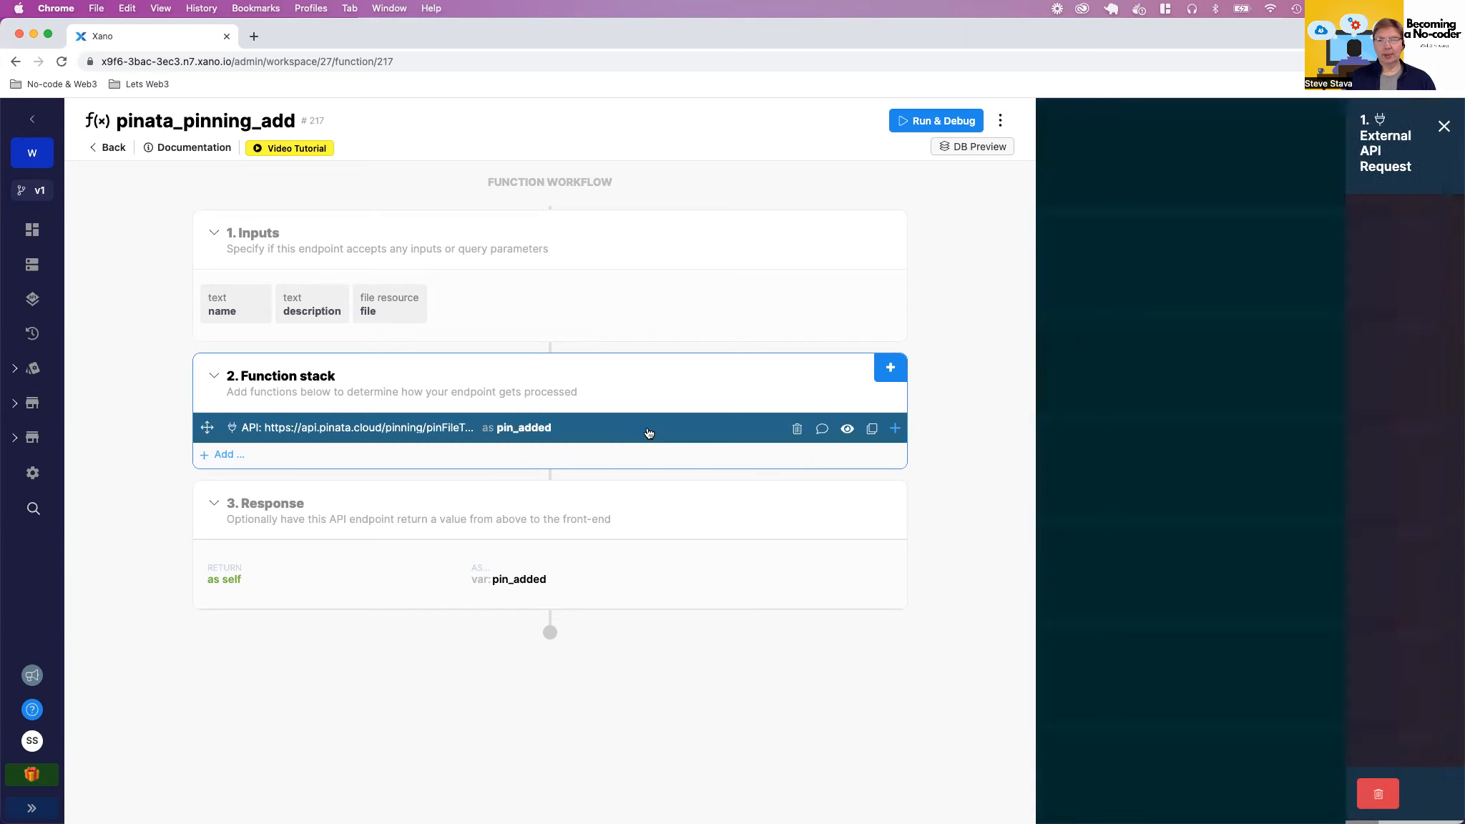
{"action": "scroll", "coordinate": [1158, 572], "scroll_direction": "down", "scroll_amount": 5}
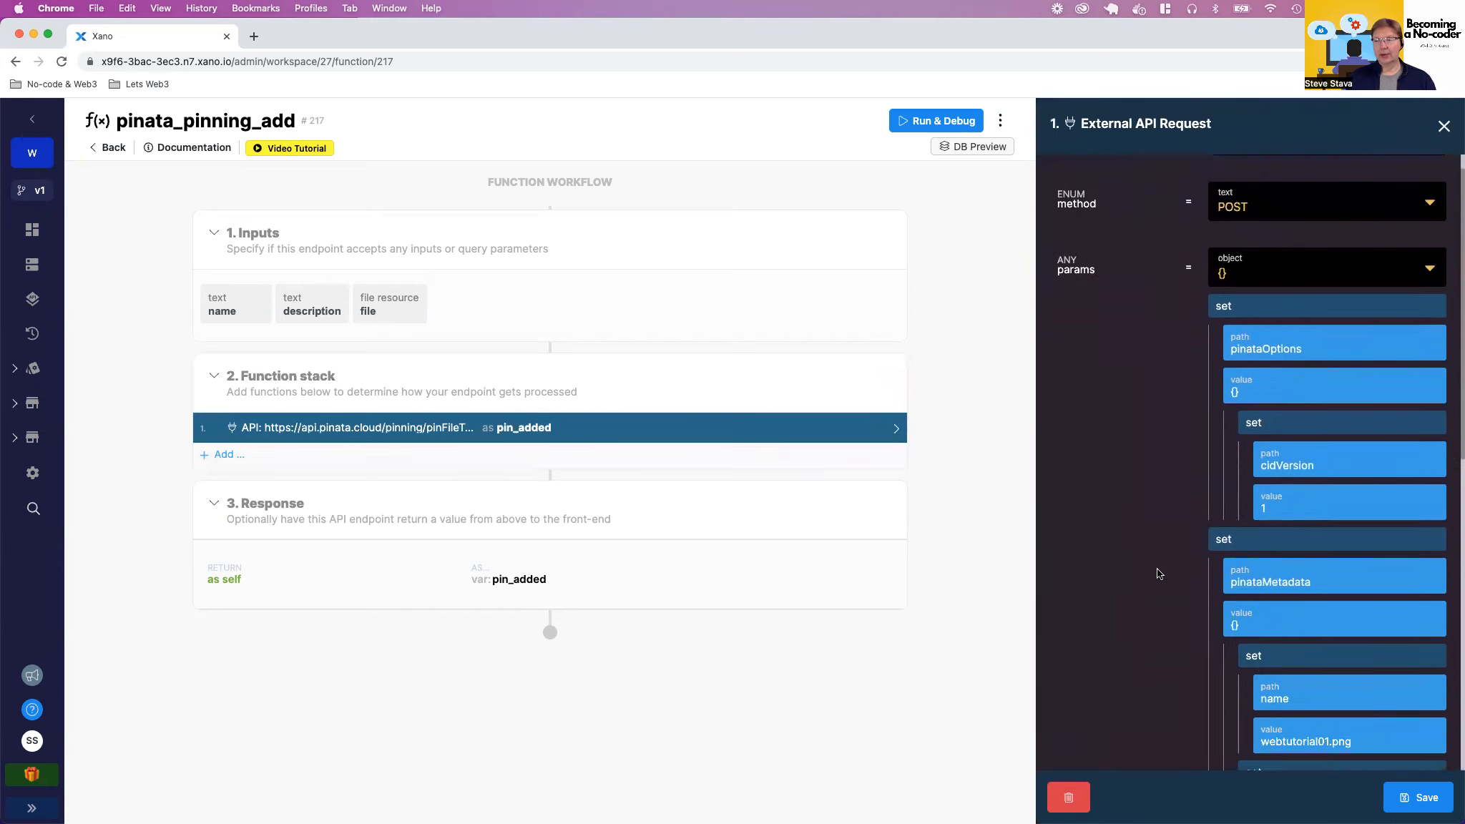
{"action": "scroll", "coordinate": [1158, 573], "scroll_direction": "down", "scroll_amount": 5}
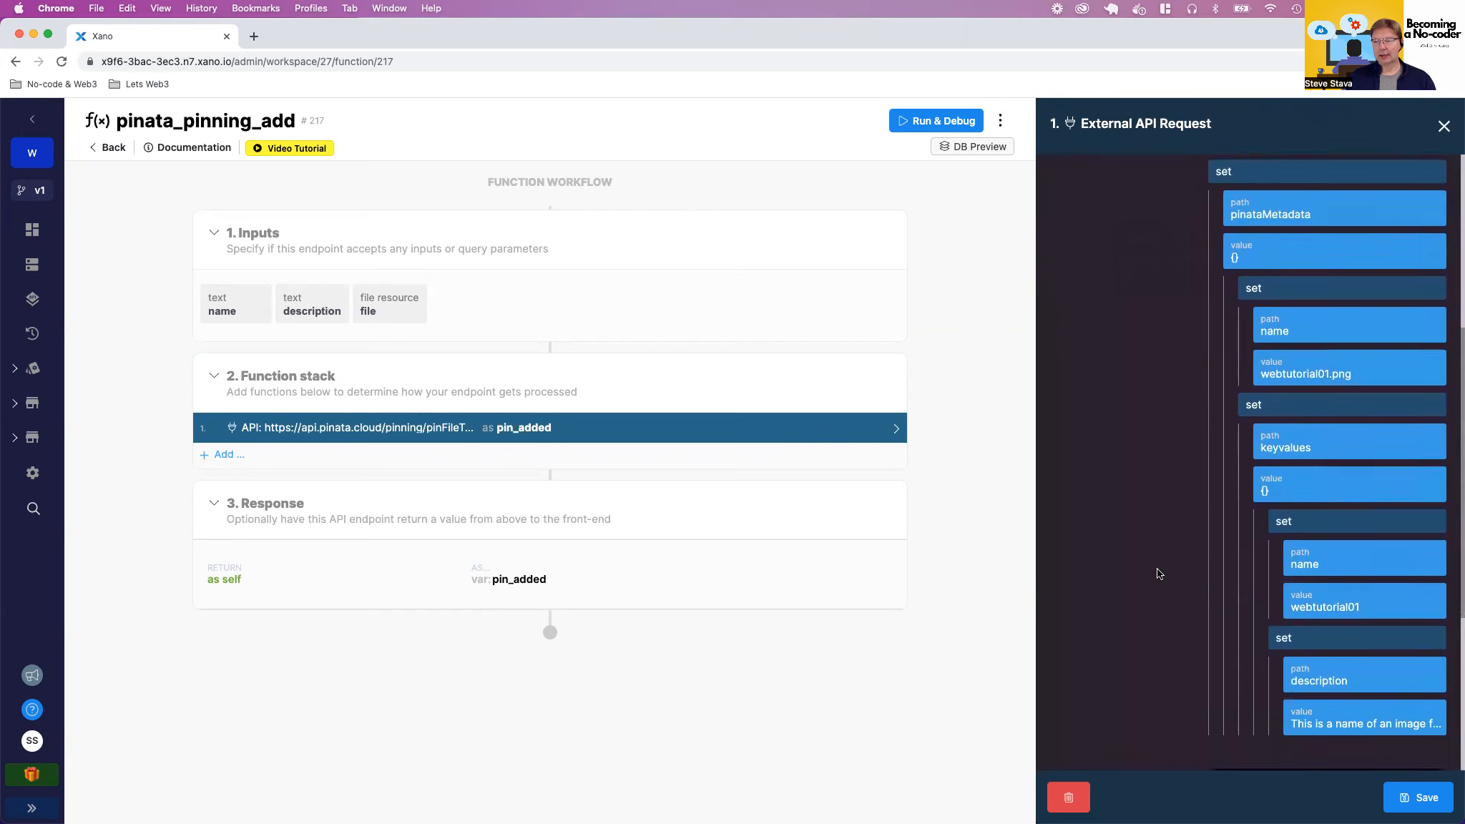
{"action": "scroll", "coordinate": [1159, 574], "scroll_direction": "up", "scroll_amount": 10}
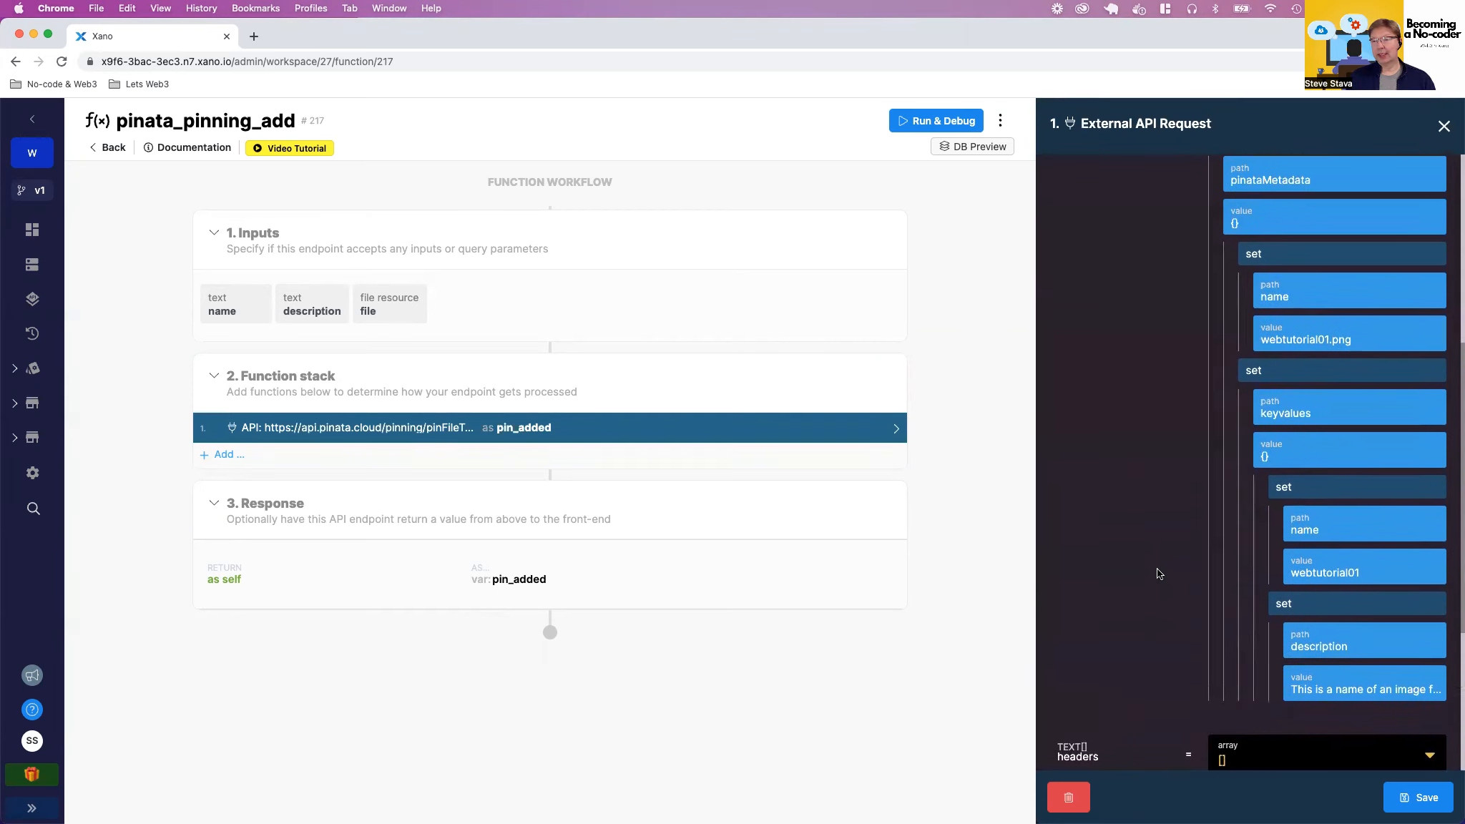
{"action": "scroll", "coordinate": [1159, 574], "scroll_direction": "up", "scroll_amount": 2}
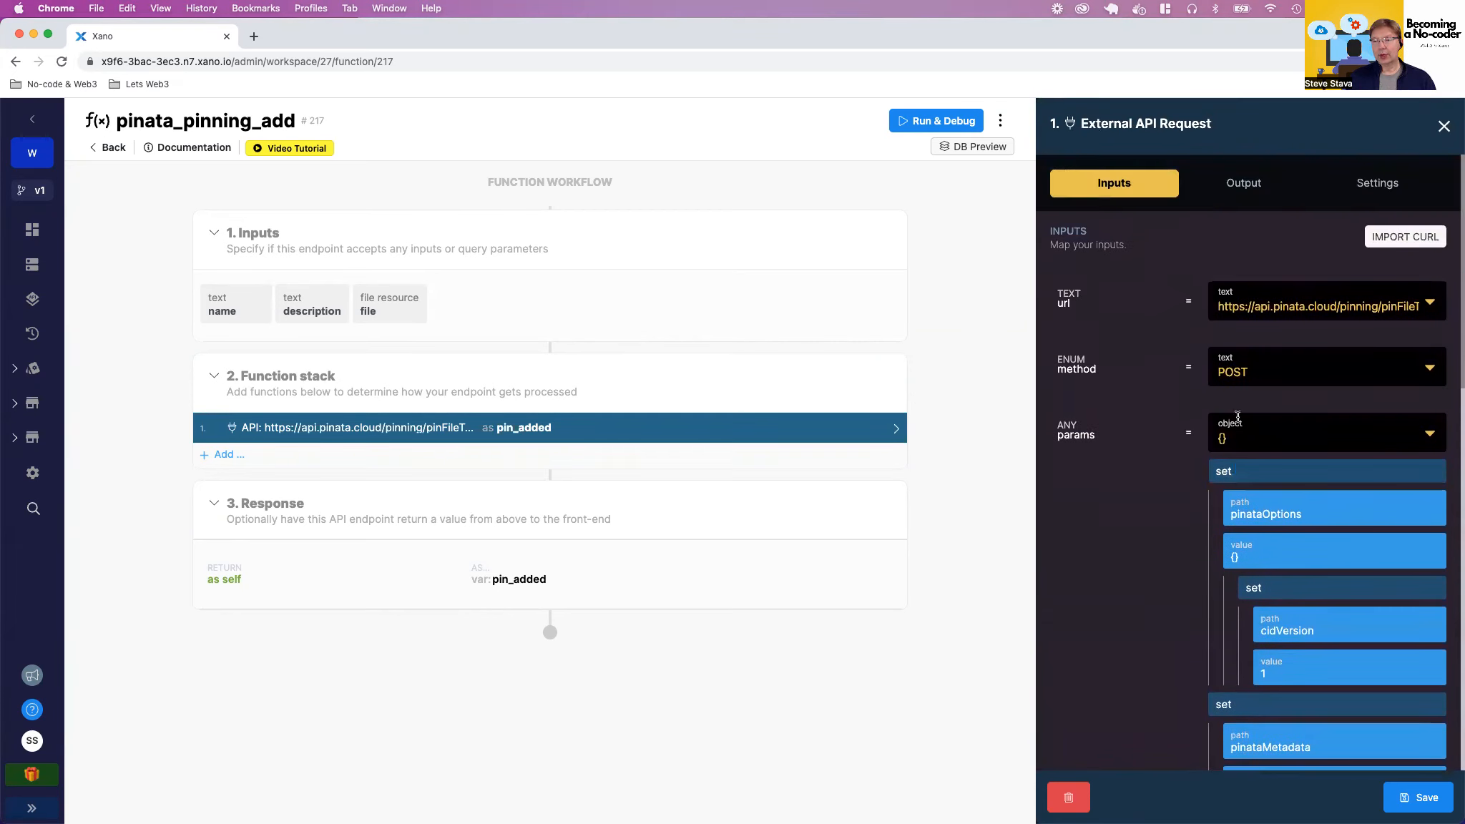
{"action": "scroll", "coordinate": [1157, 489], "scroll_direction": "down", "scroll_amount": 12}
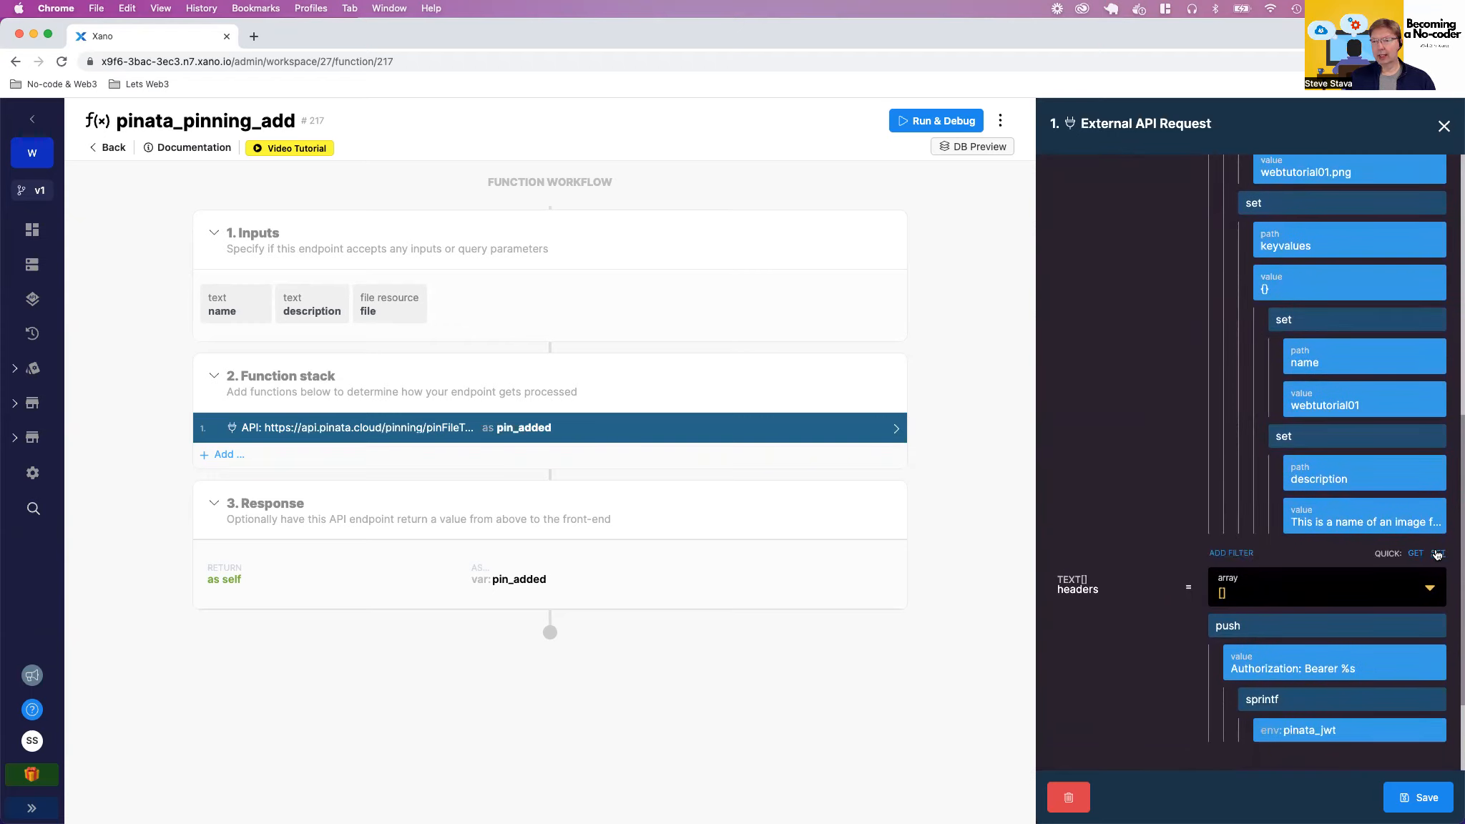
Add a set filter to the API request's params with path "file" and the file input as its value, and save the request.
{"action": "left_click", "coordinate": [1437, 553]}
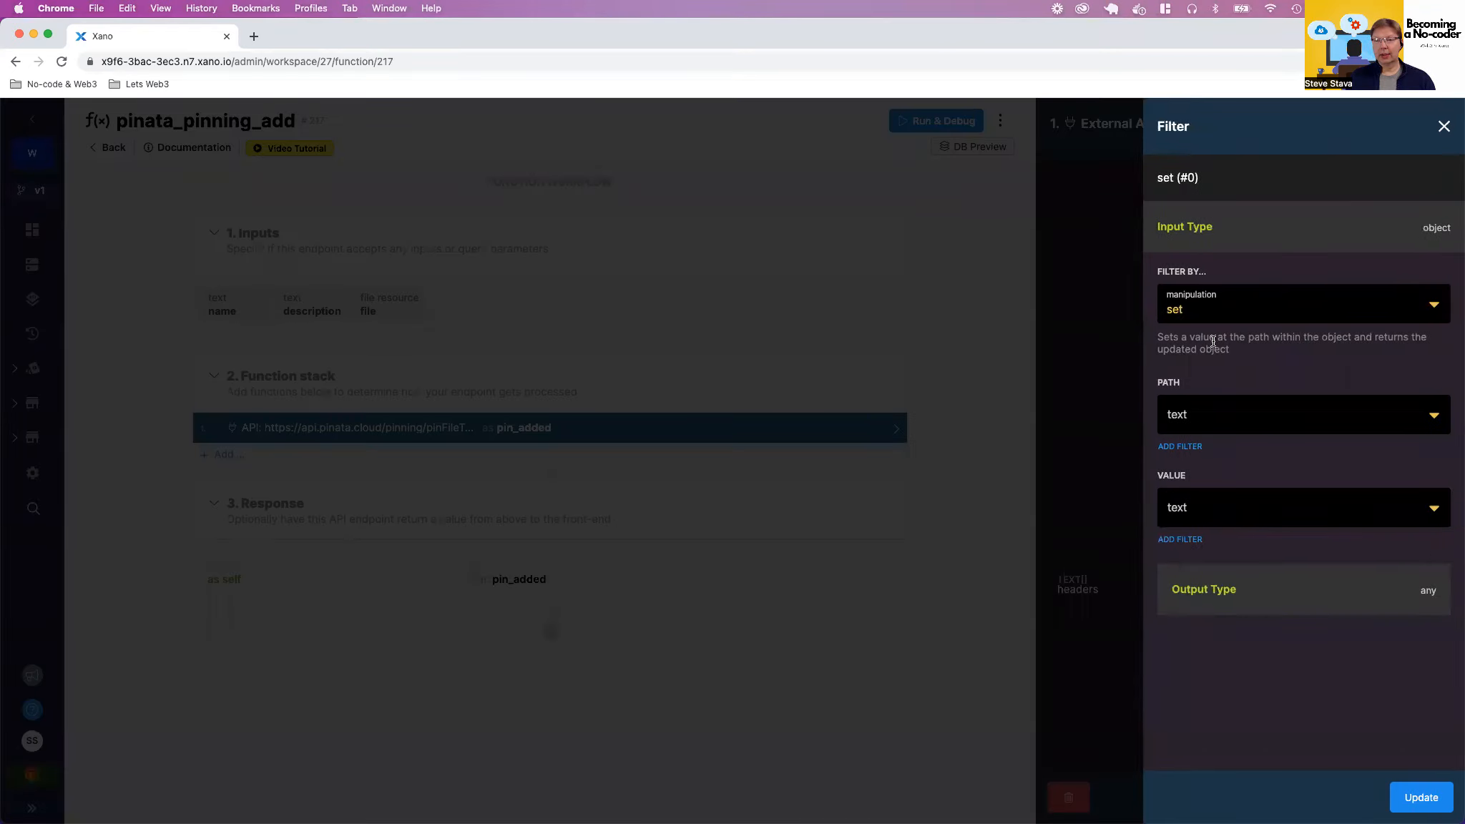
{"action": "left_click", "coordinate": [1200, 408]}
{"action": "type", "text": "file"}
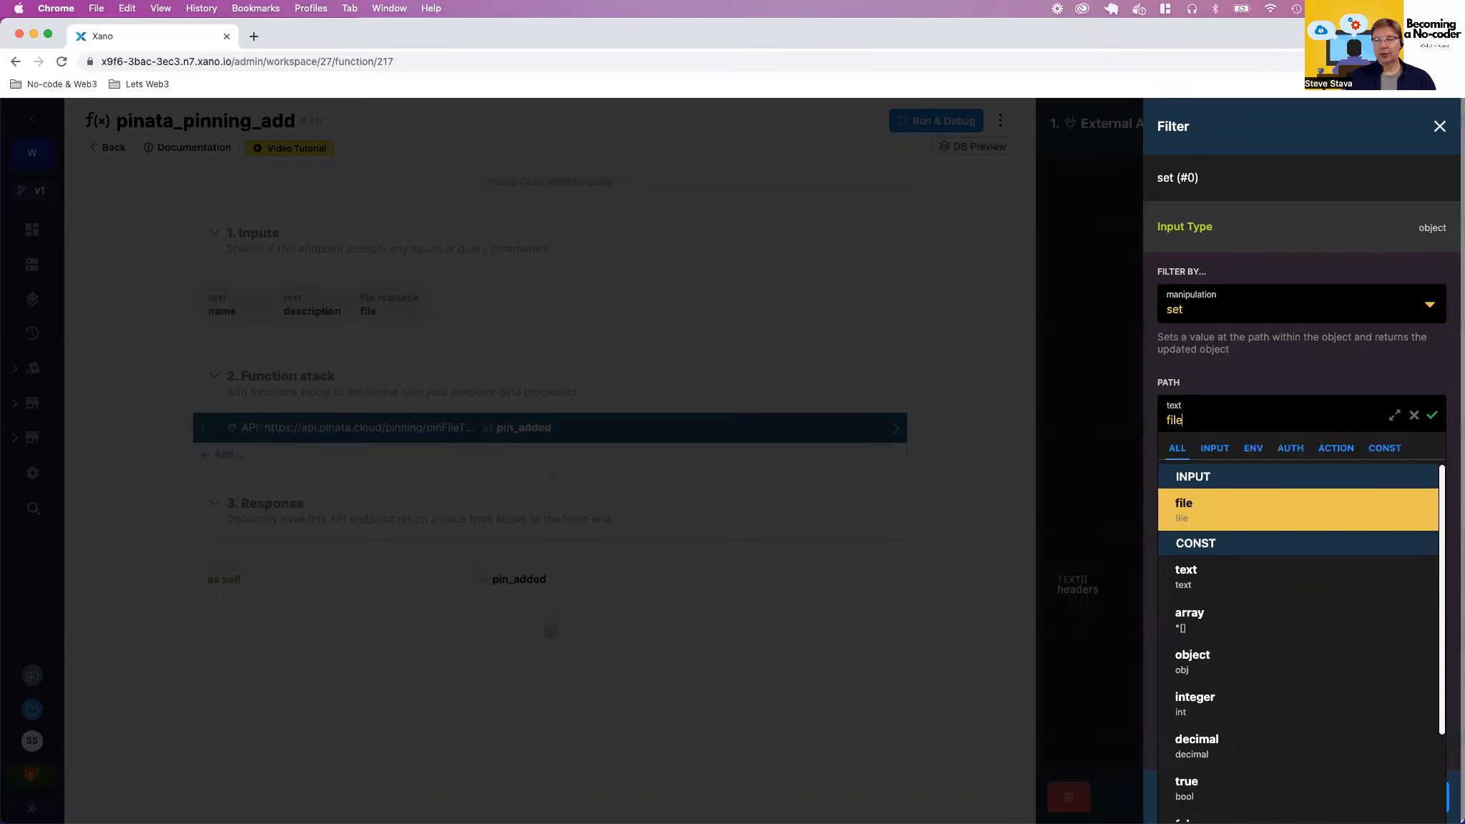
{"action": "left_click", "coordinate": [1431, 414]}
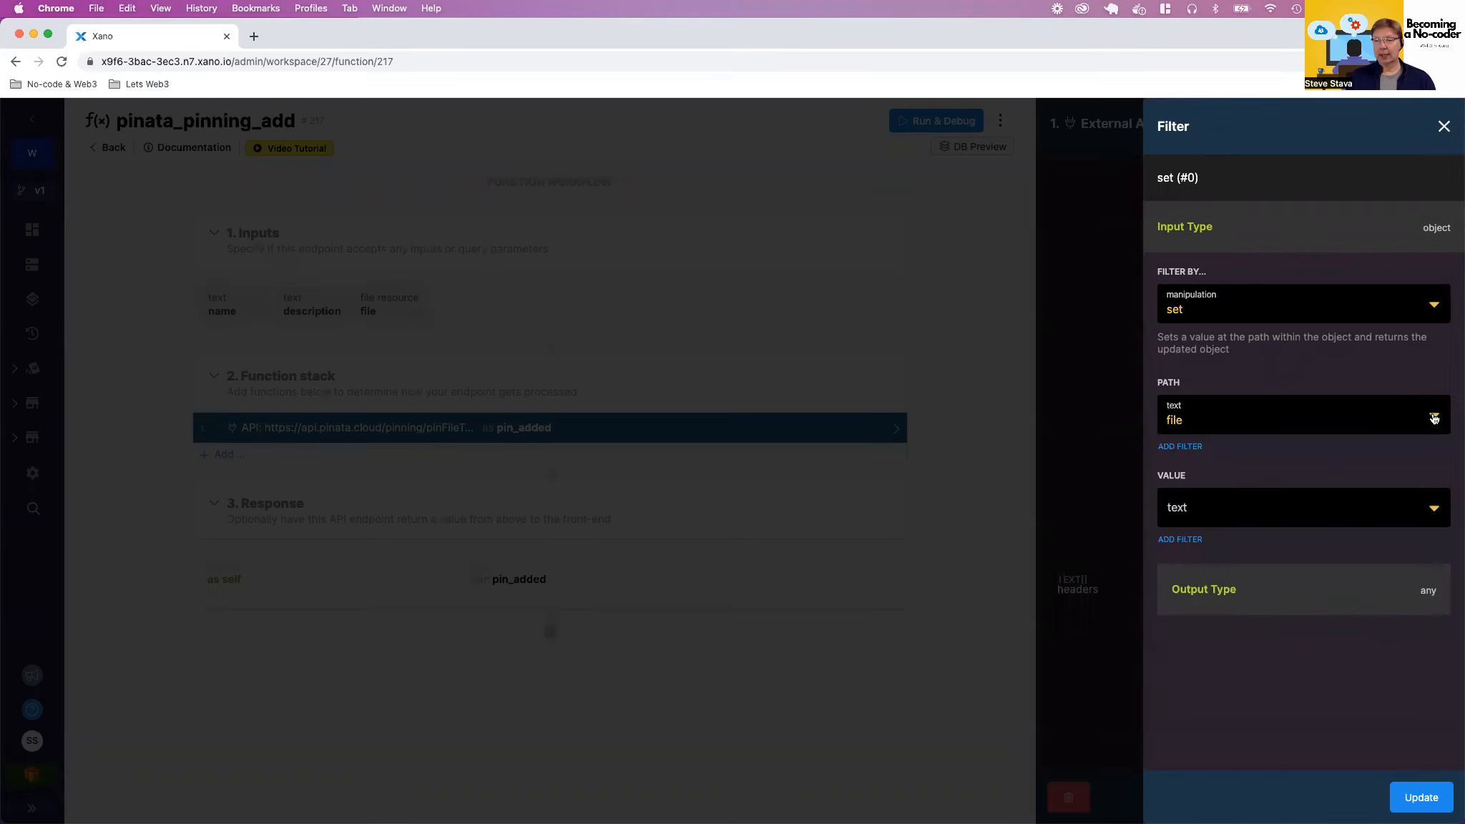
{"action": "left_click", "coordinate": [1176, 518]}
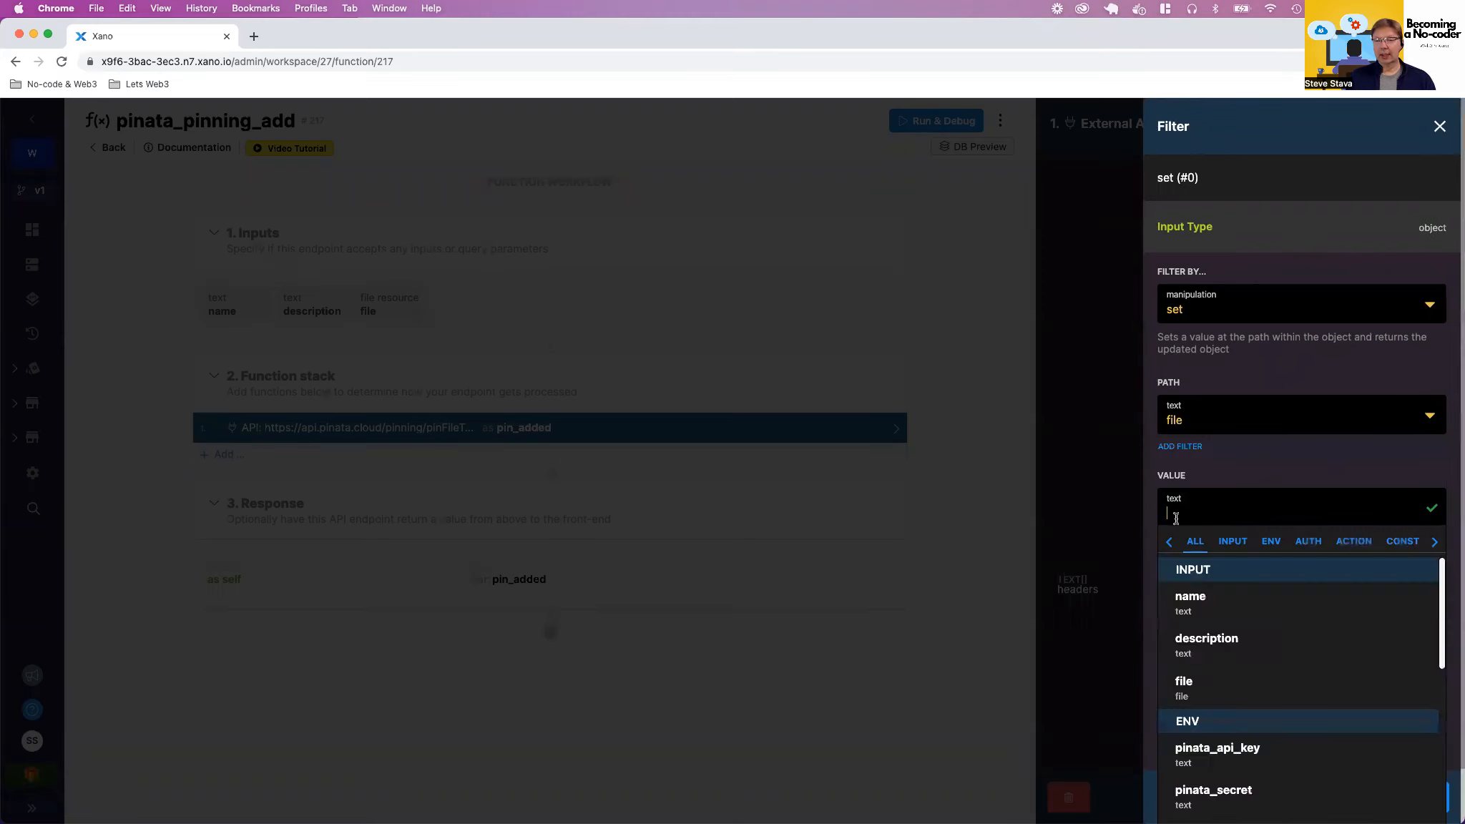
{"action": "left_click", "coordinate": [1189, 691]}
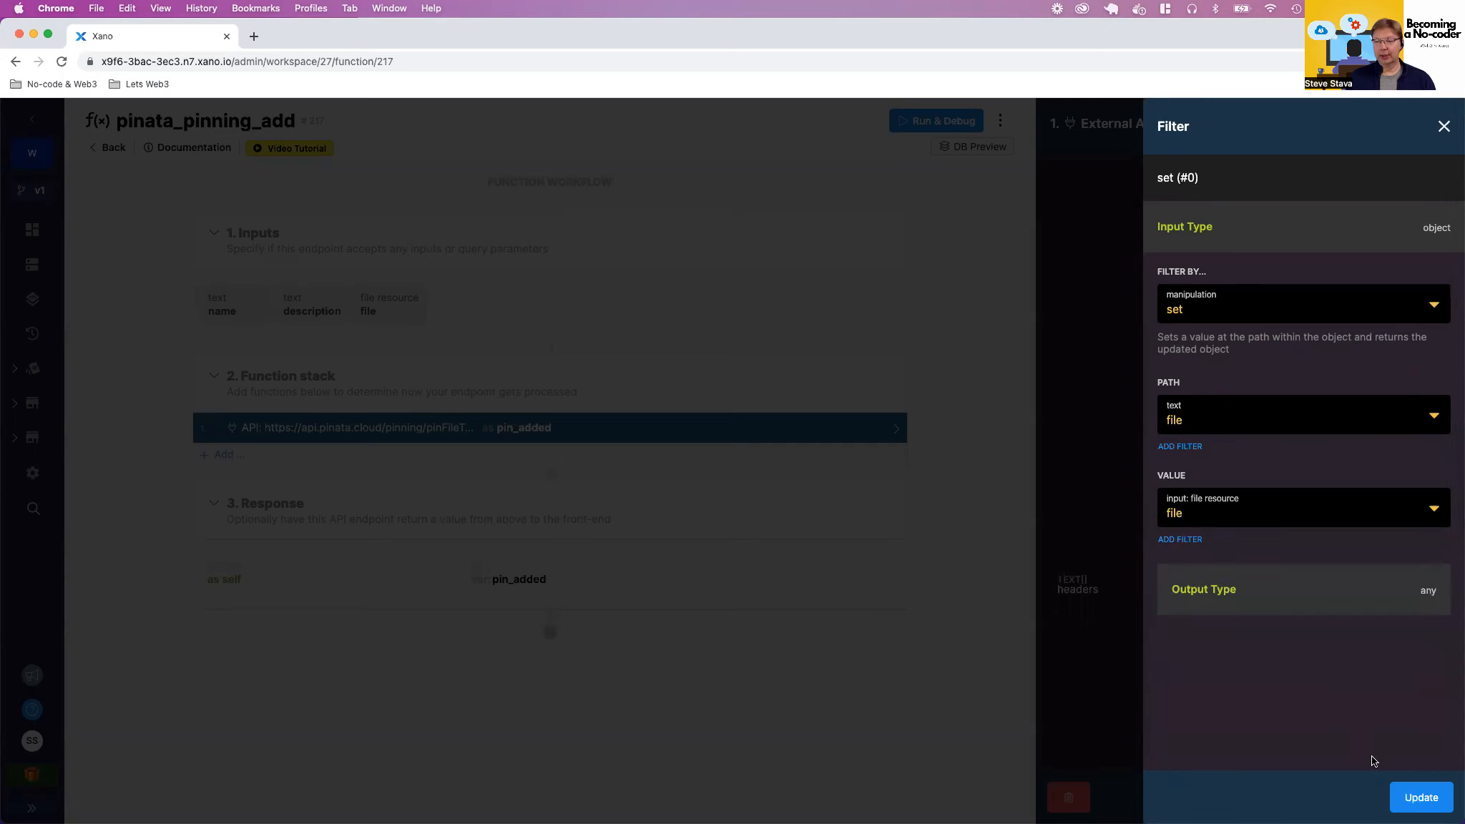
{"action": "left_click", "coordinate": [1404, 799]}
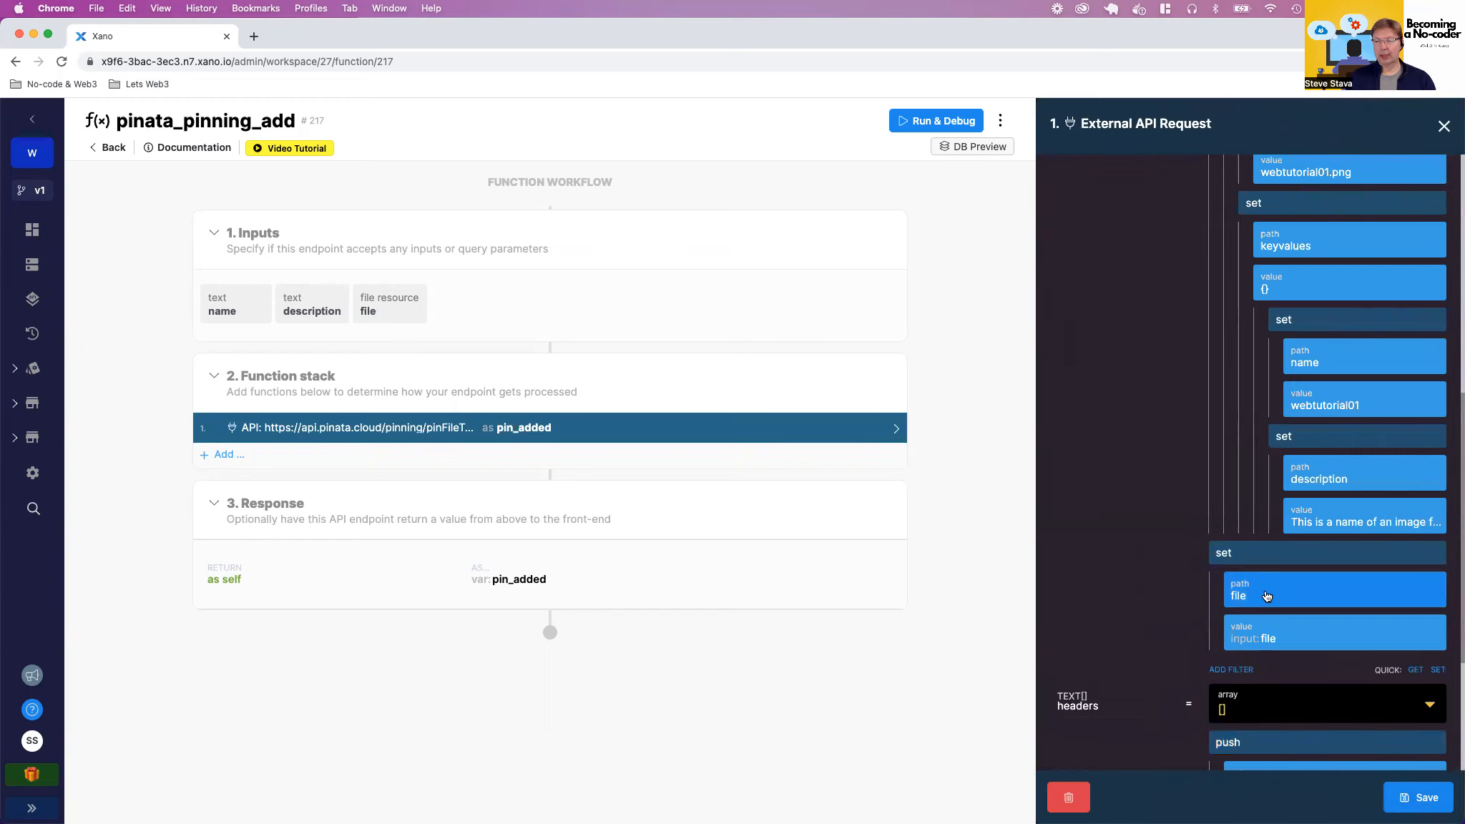
{"action": "left_click", "coordinate": [1402, 798]}
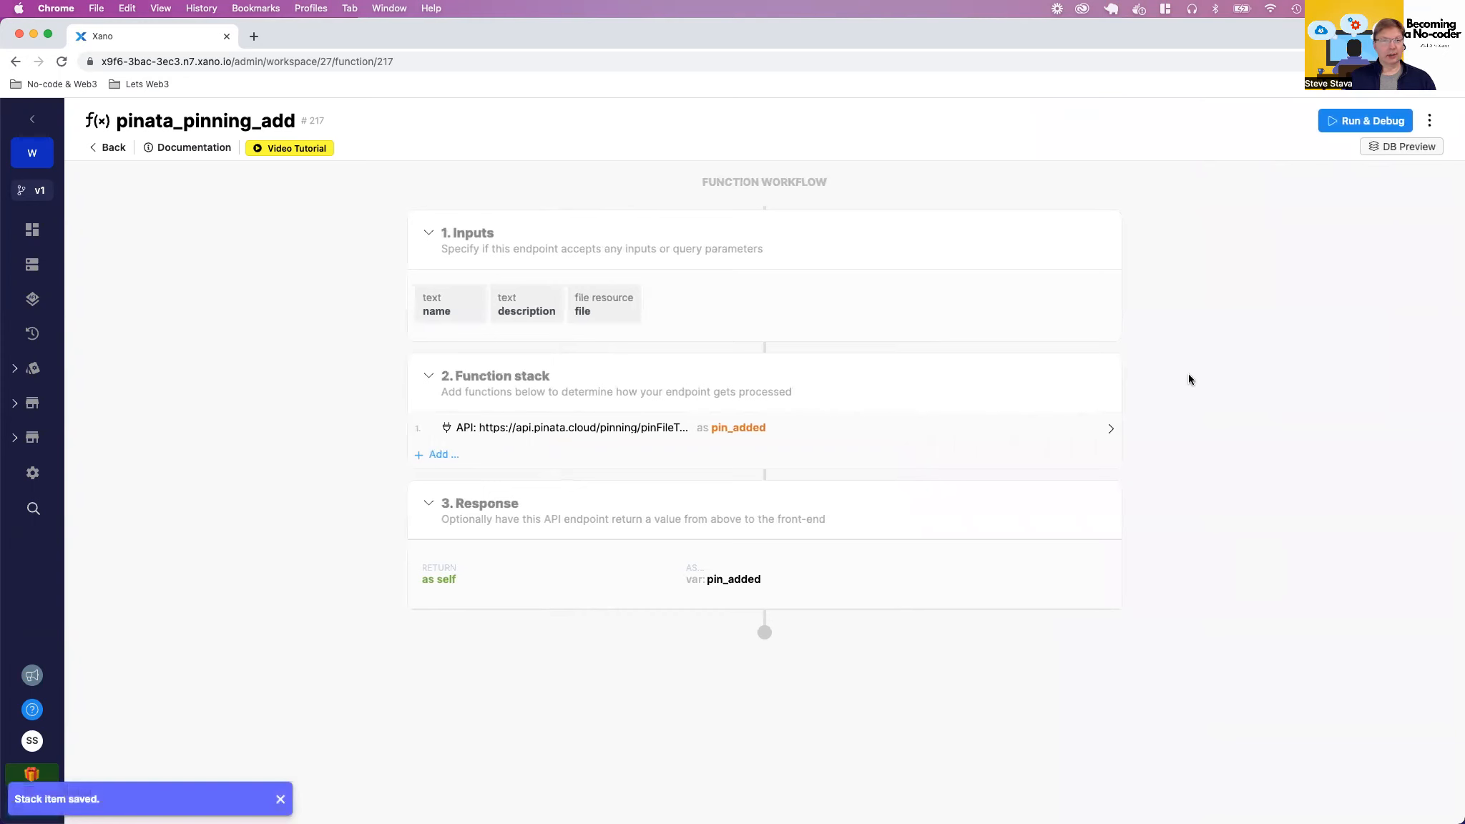
Run the function in Run & Debug with the DALL·E 2022-08-20 12.36.50 PNG from Downloads as the file input.
{"action": "left_click", "coordinate": [1365, 121]}
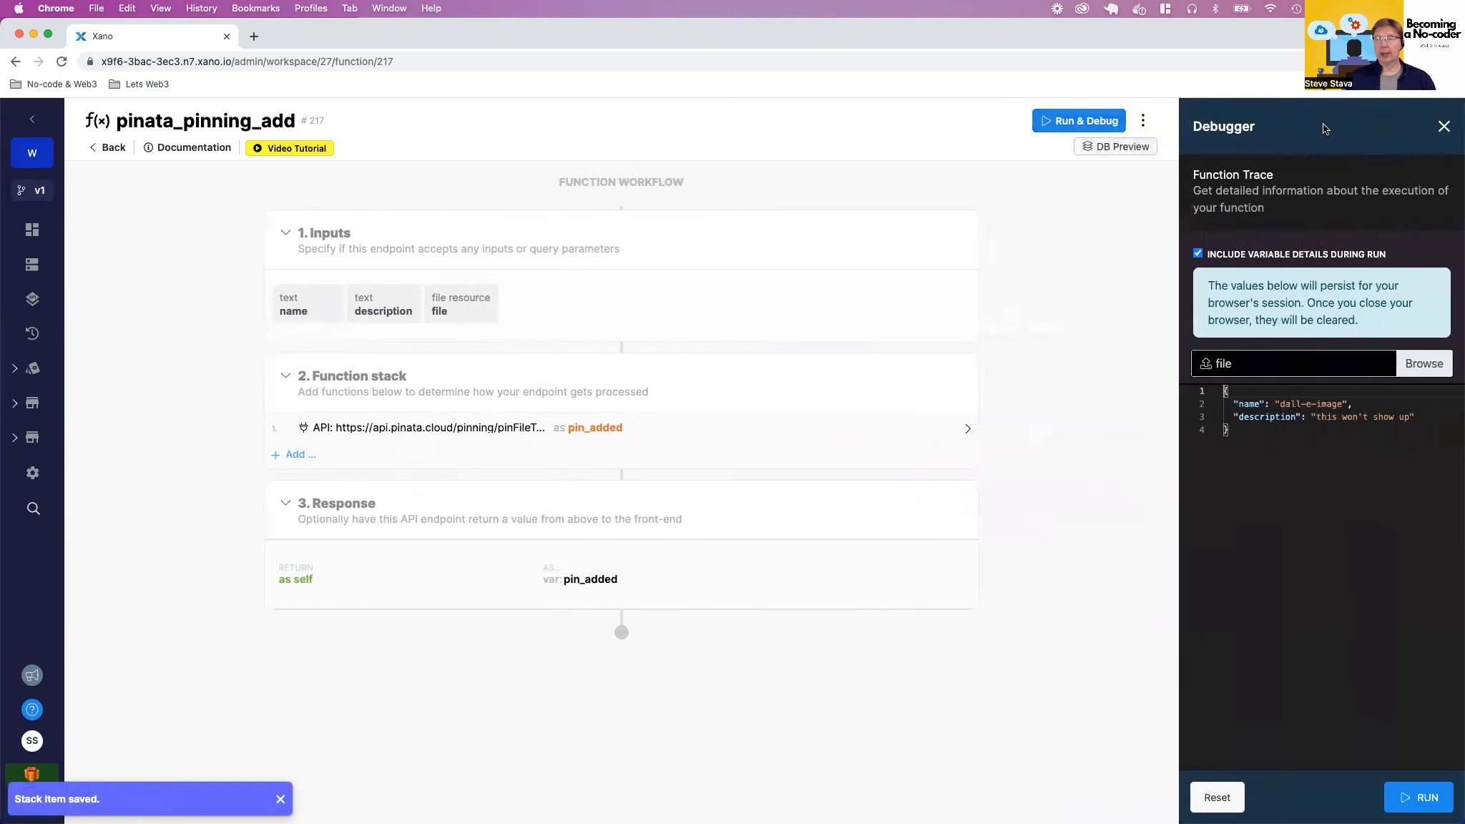
{"action": "left_click", "coordinate": [1423, 329]}
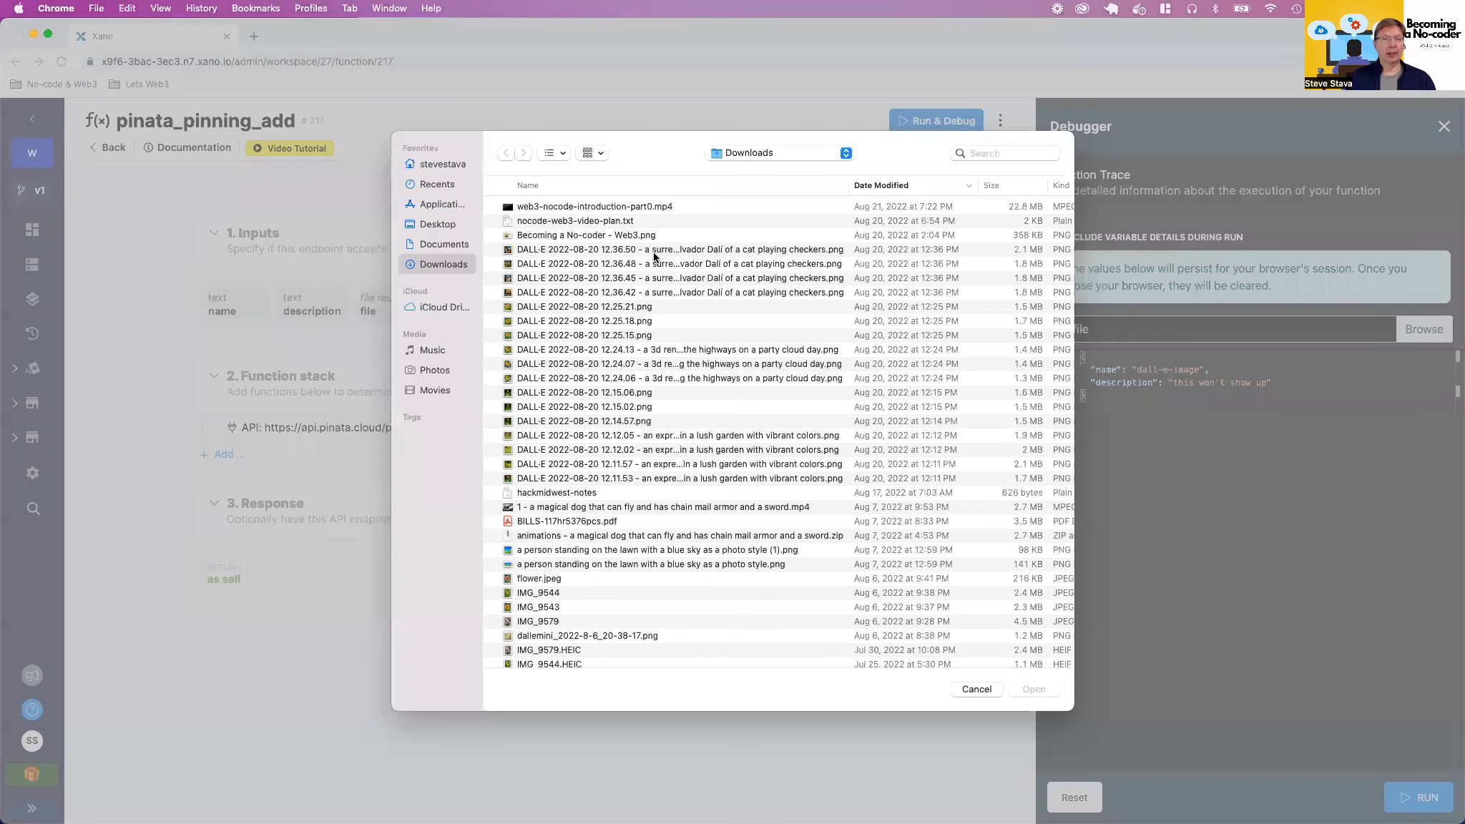
{"action": "double_click", "coordinate": [654, 257]}
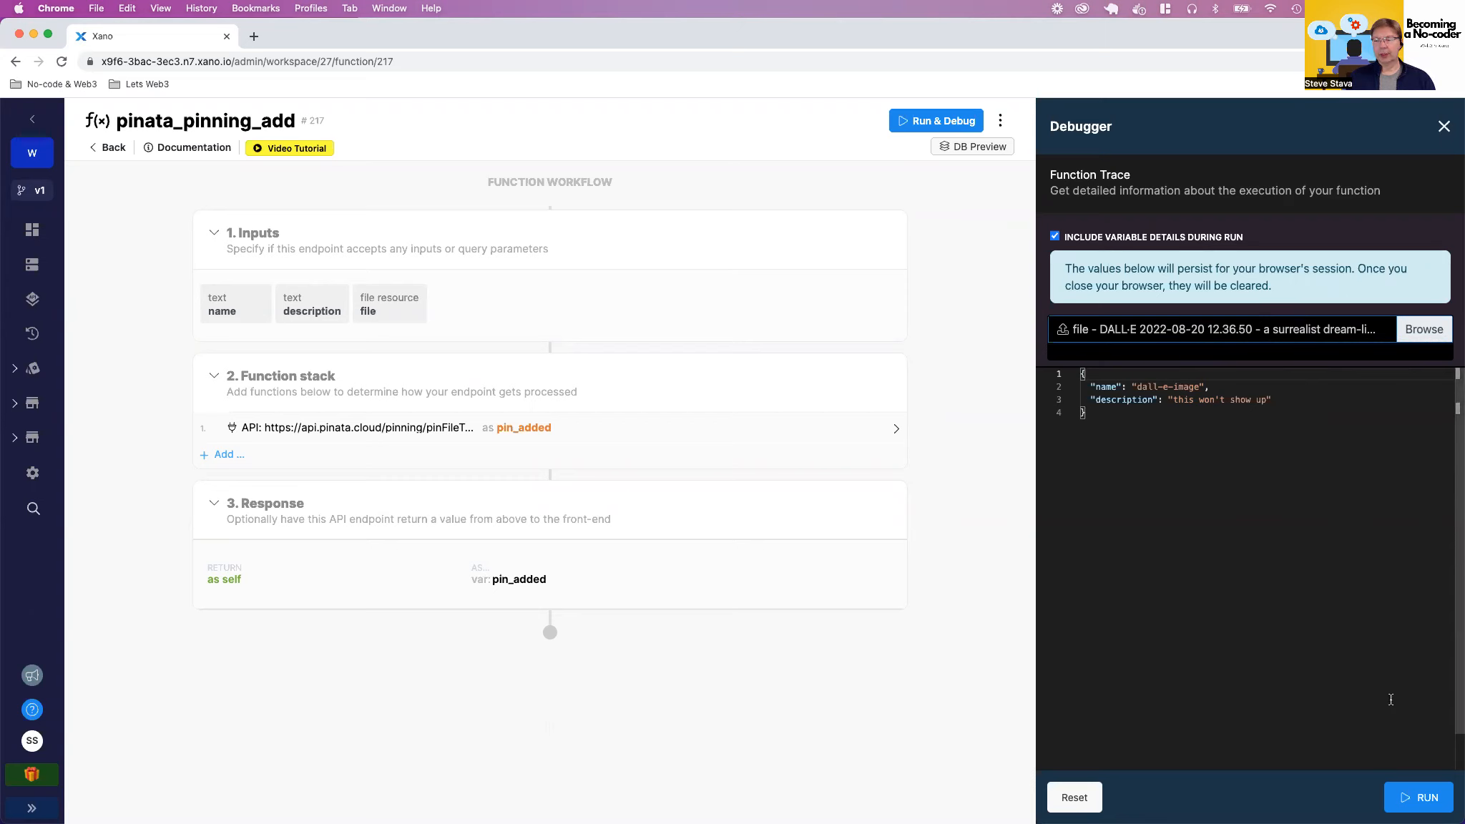
{"action": "left_click", "coordinate": [1413, 792]}
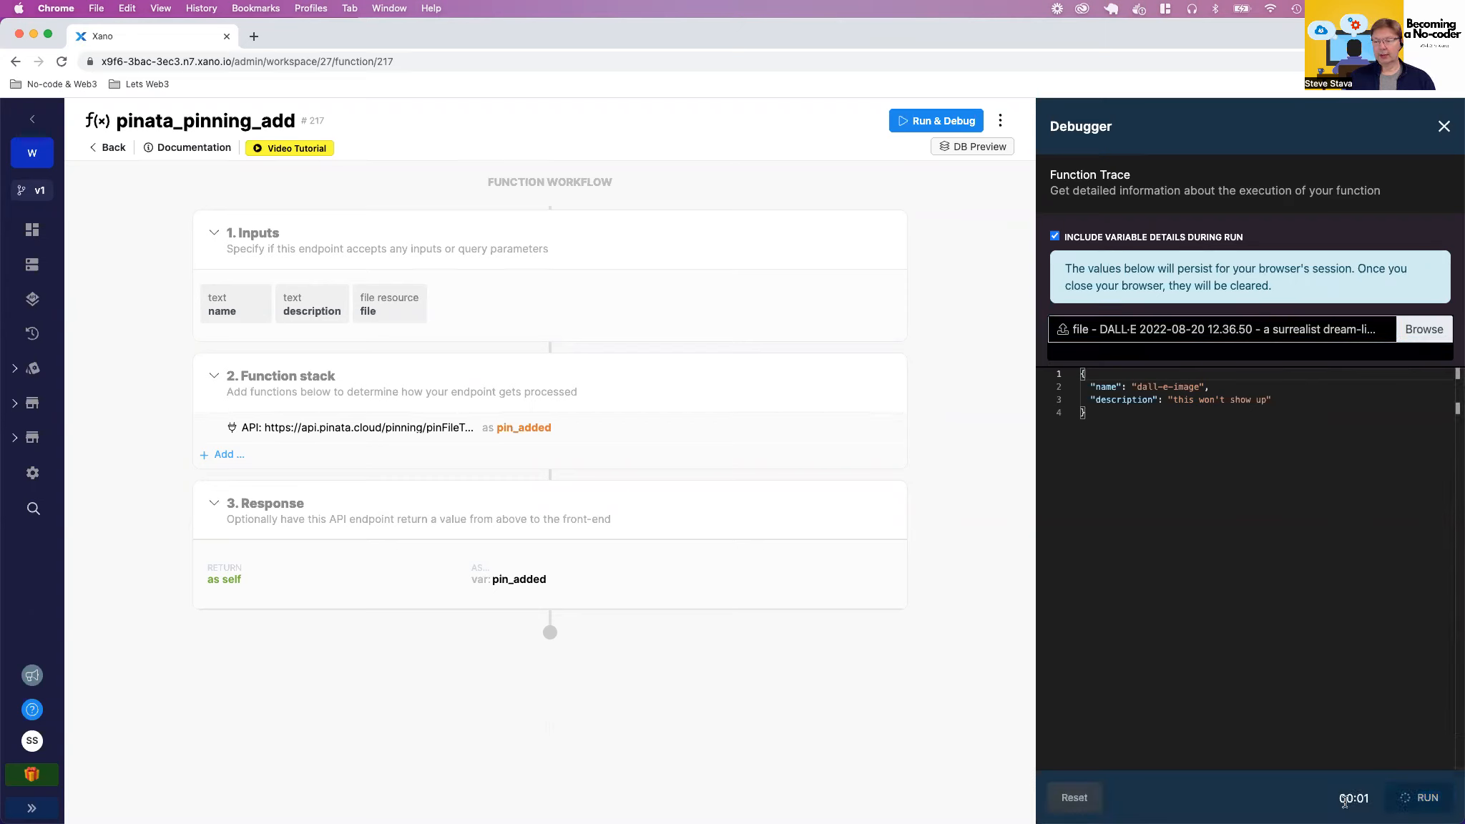
Examine the run's file param, response headers, IpfsHash, PinSize and status in the debug output.
{"action": "scroll", "coordinate": [1318, 636], "scroll_direction": "down", "scroll_amount": 10}
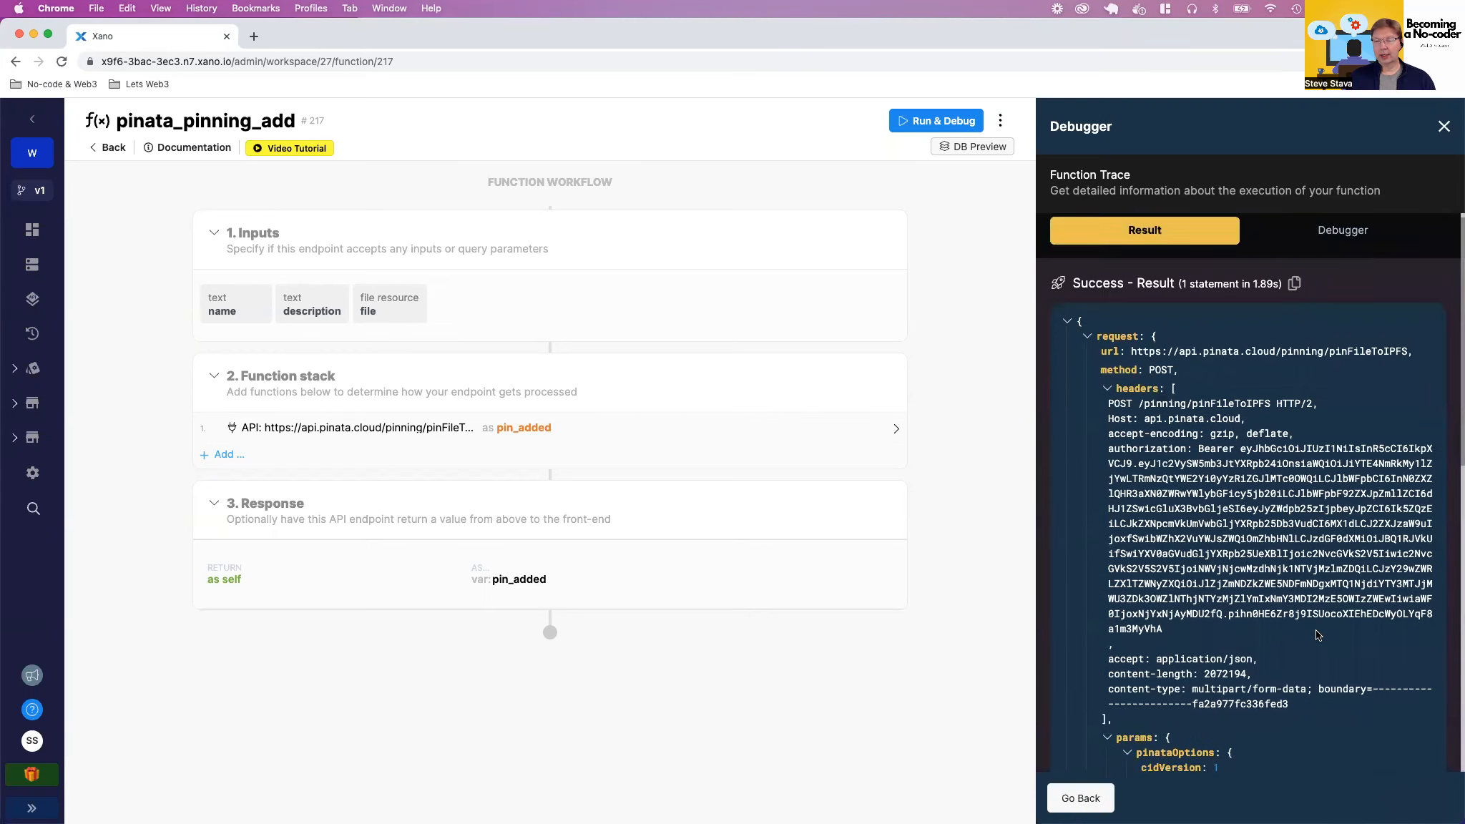
{"action": "scroll", "coordinate": [1318, 635], "scroll_direction": "down", "scroll_amount": 3}
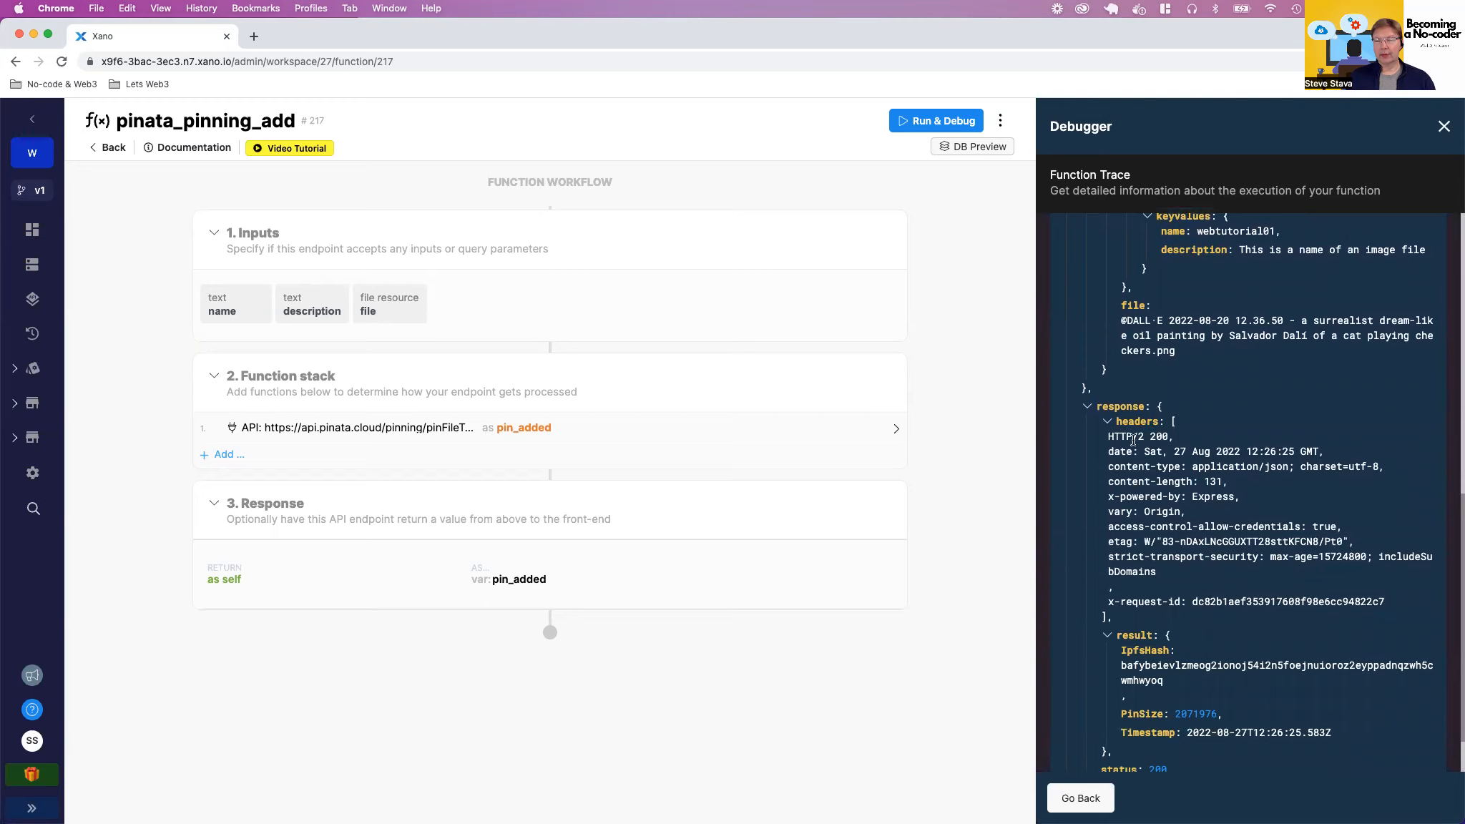
{"action": "scroll", "coordinate": [1184, 649], "scroll_direction": "down", "scroll_amount": 2}
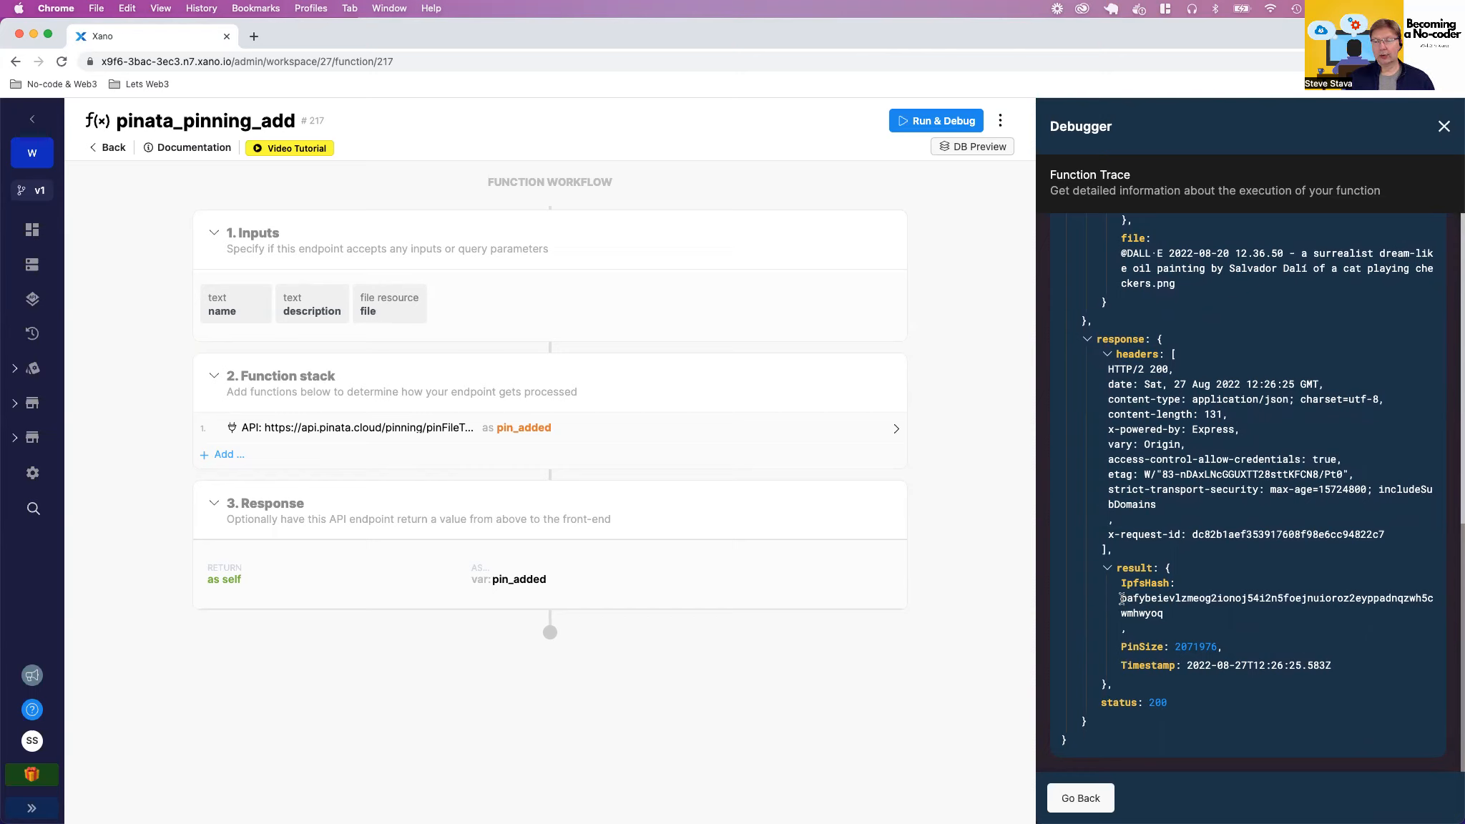
{"action": "left_click_drag", "start_coordinate": [1120, 598], "coordinate": [1161, 612]}
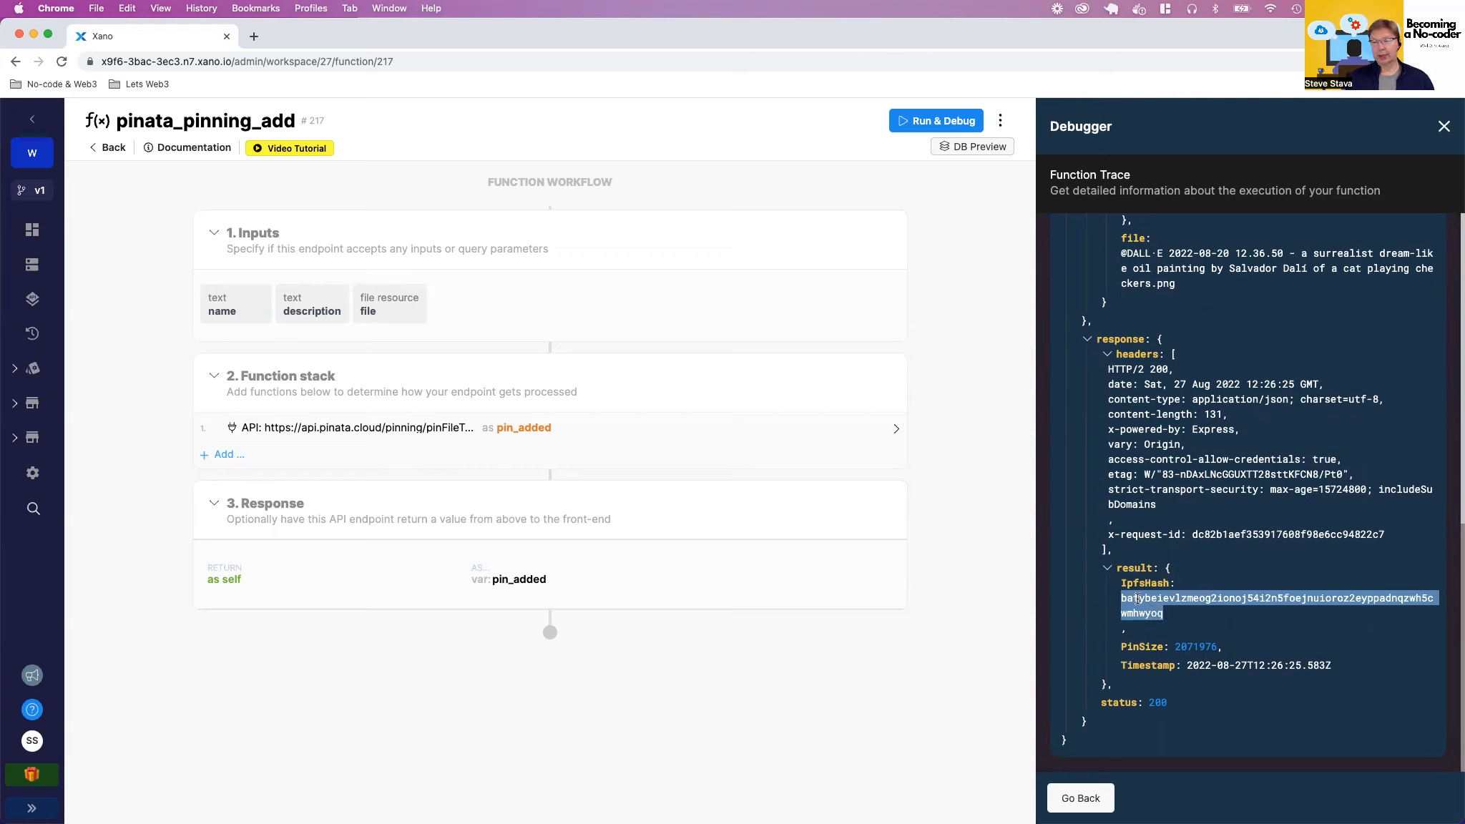
{"action": "left_click", "coordinate": [1193, 647]}
{"action": "double_click", "coordinate": [1193, 648]}
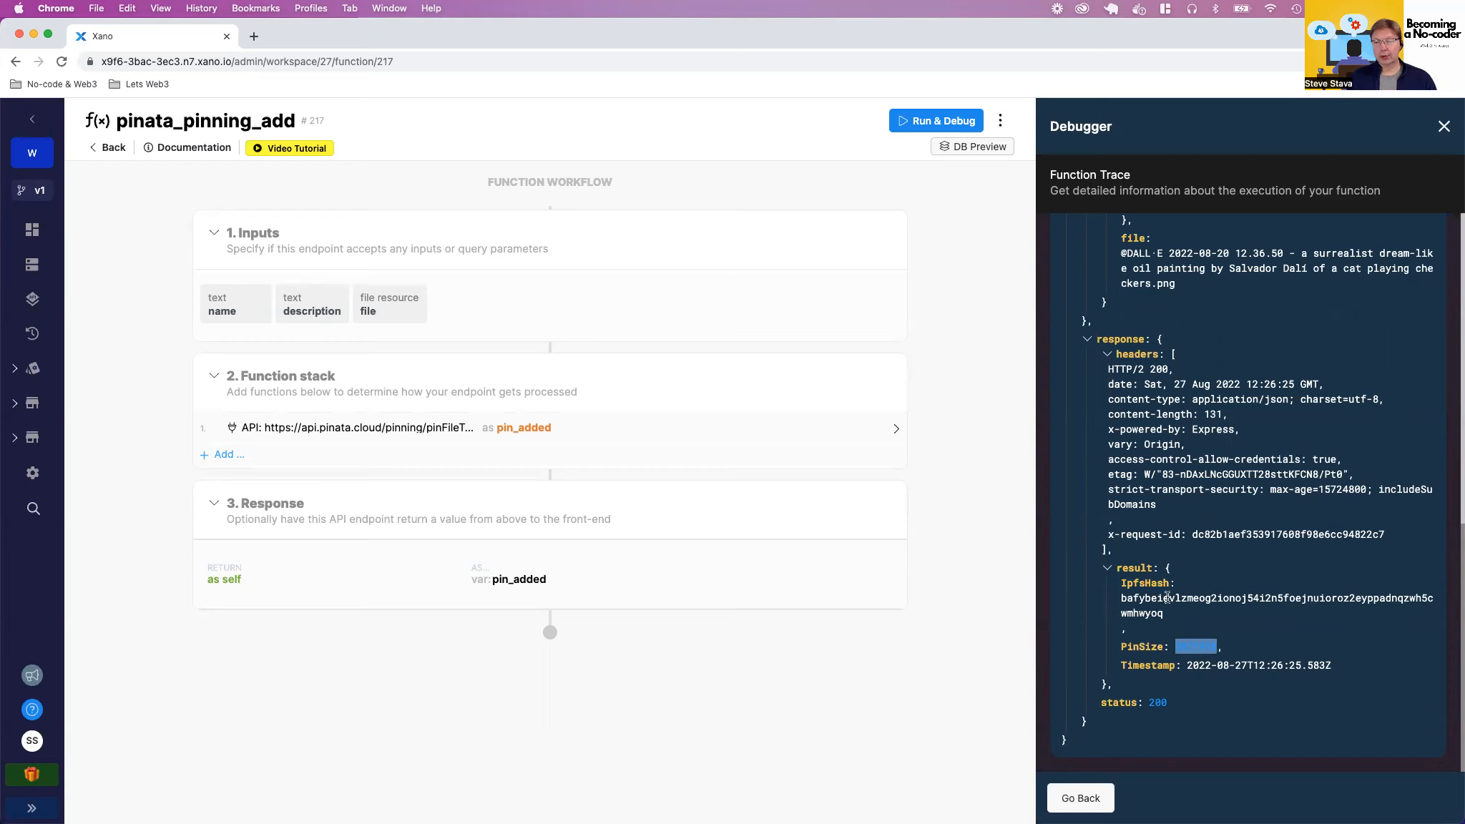
{"action": "left_click_drag", "start_coordinate": [1137, 613], "coordinate": [1179, 619]}
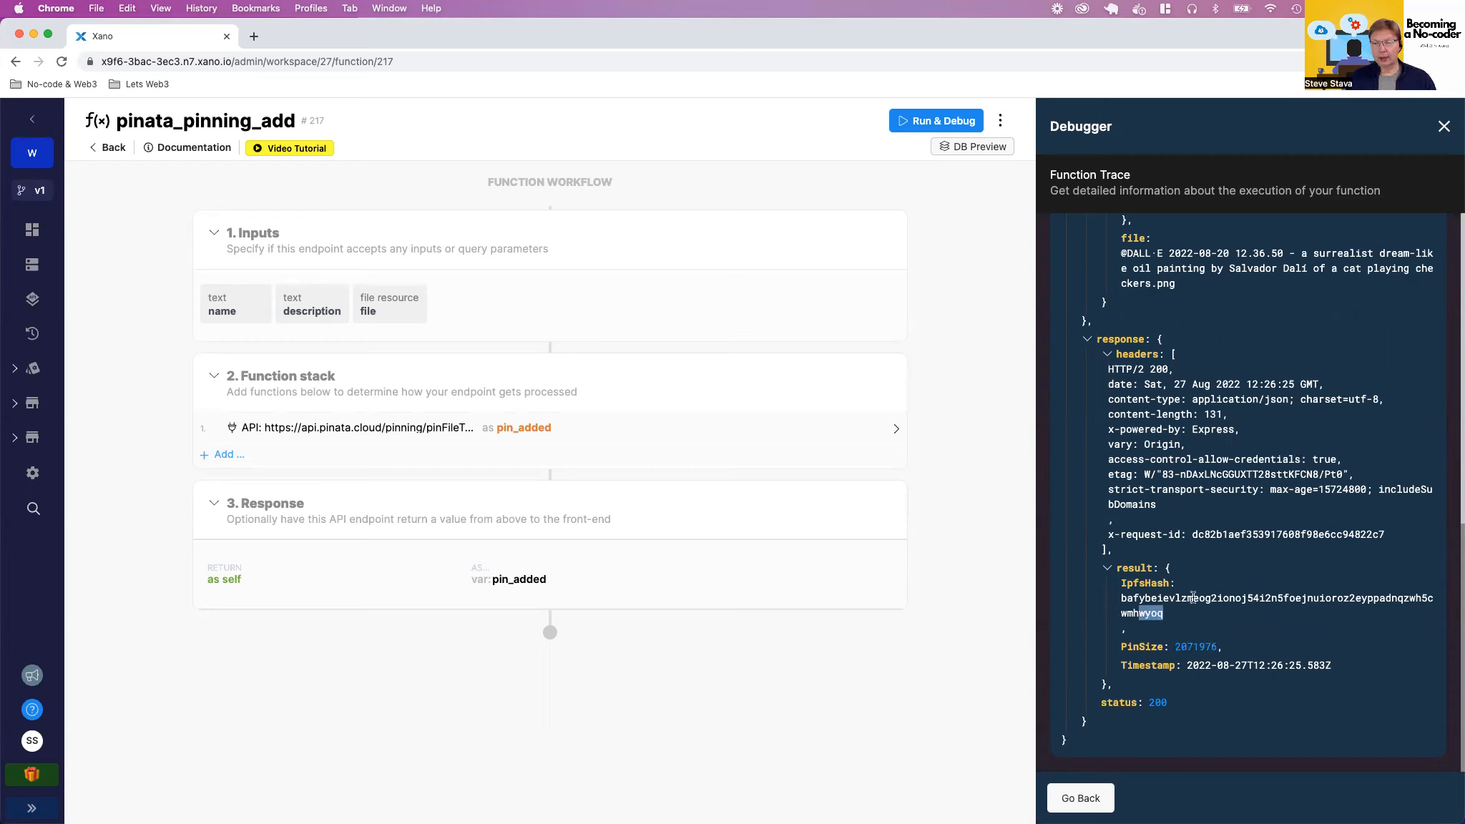
Switch to Pinata's Pin Manager, reload the file list, and preview the pinned webtutorial01.png.
{"action": "key", "text": "ctrl+Right"}
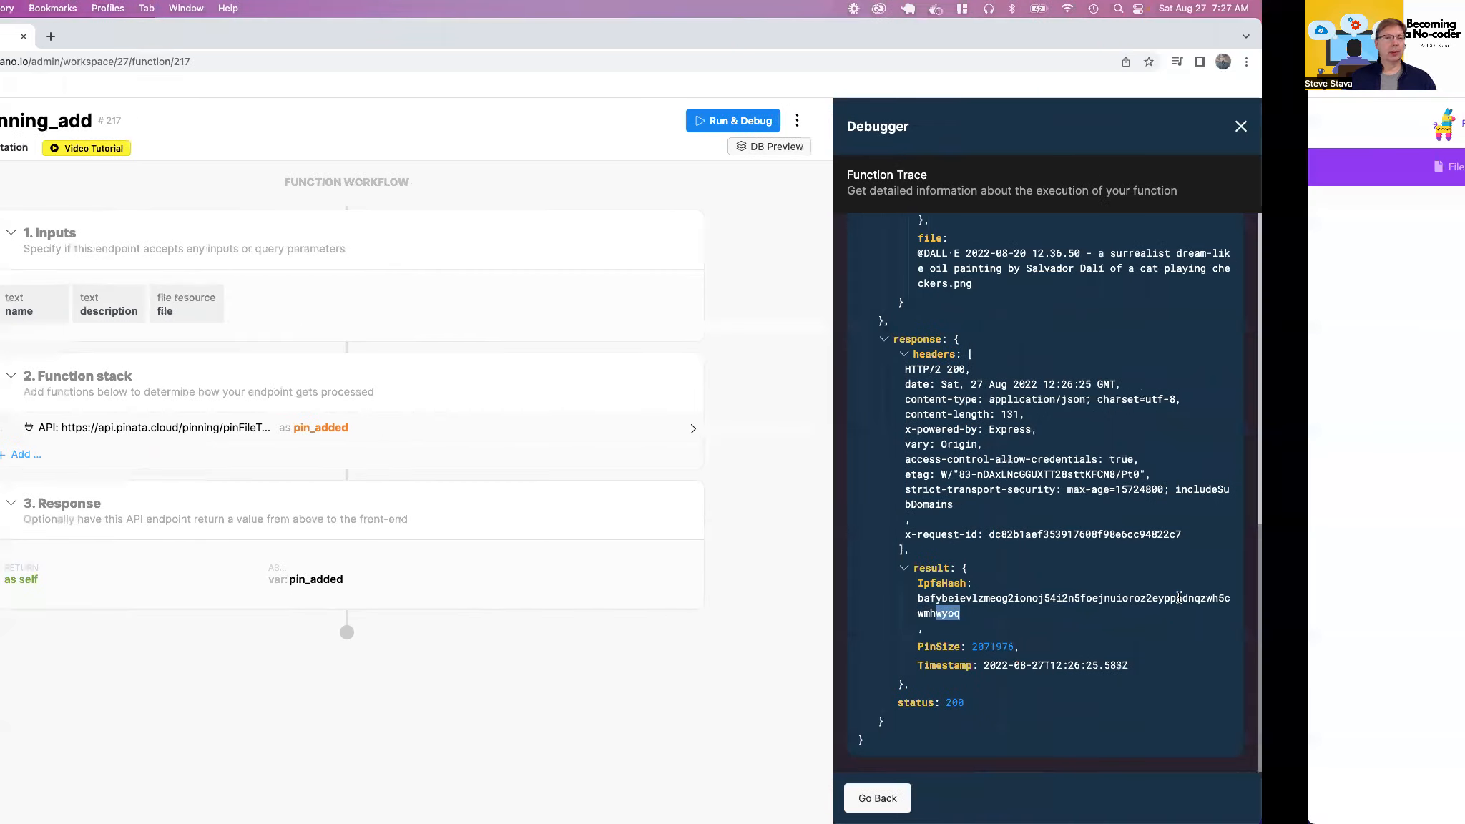
{"action": "left_click", "coordinate": [61, 61]}
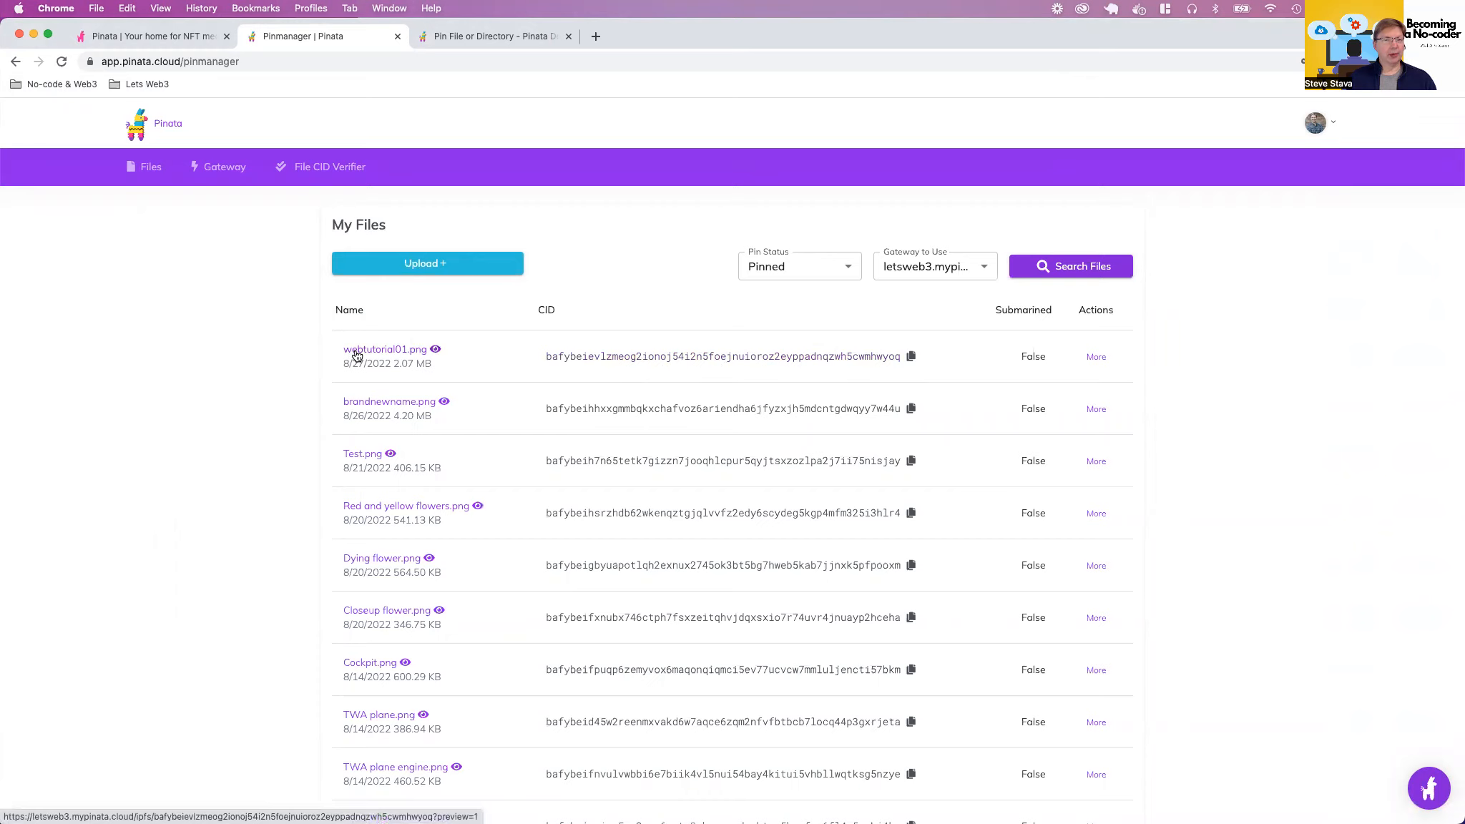
{"action": "left_click", "coordinate": [356, 350]}
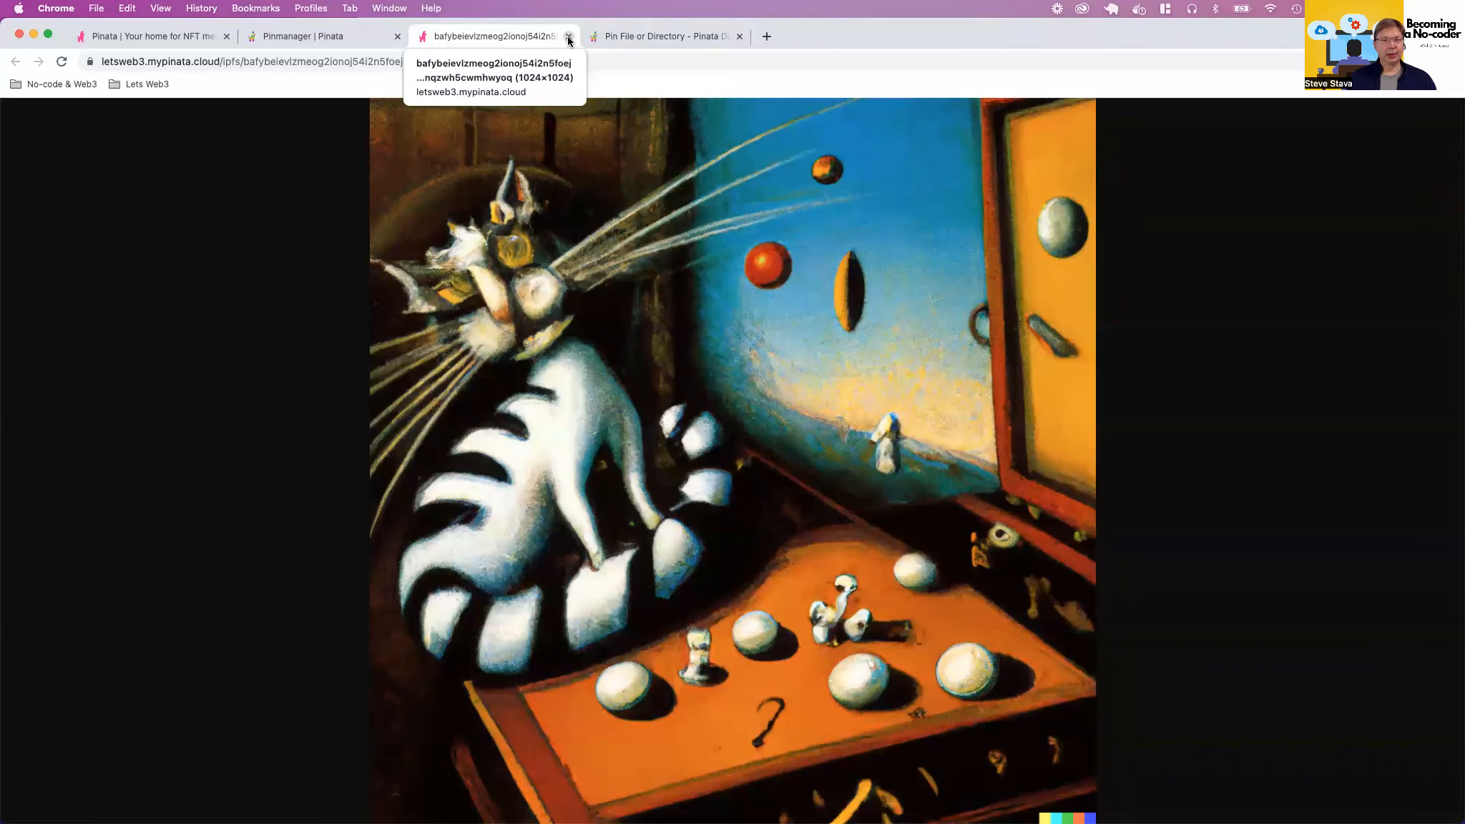
{"action": "left_click", "coordinate": [568, 37]}
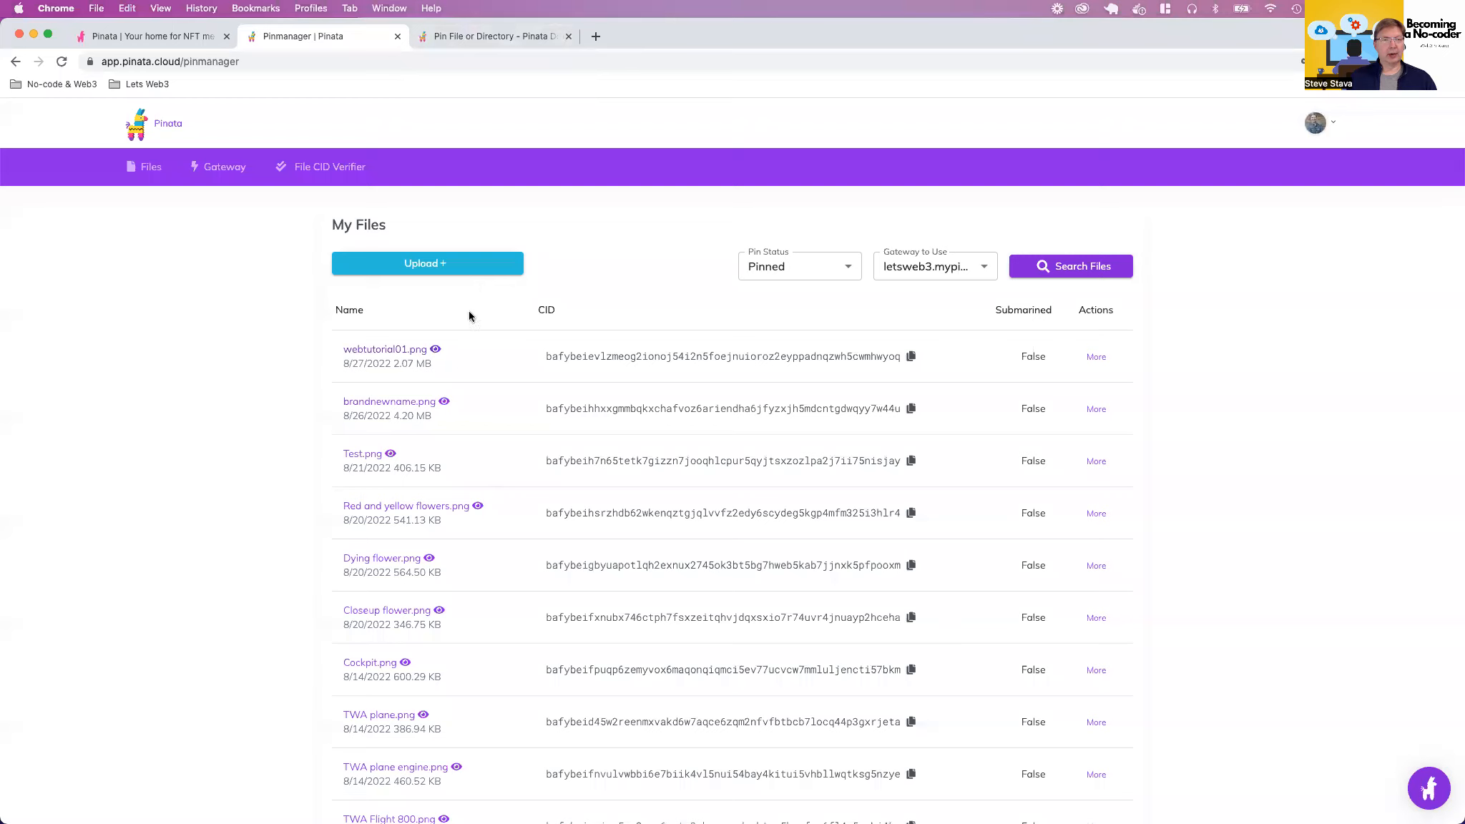
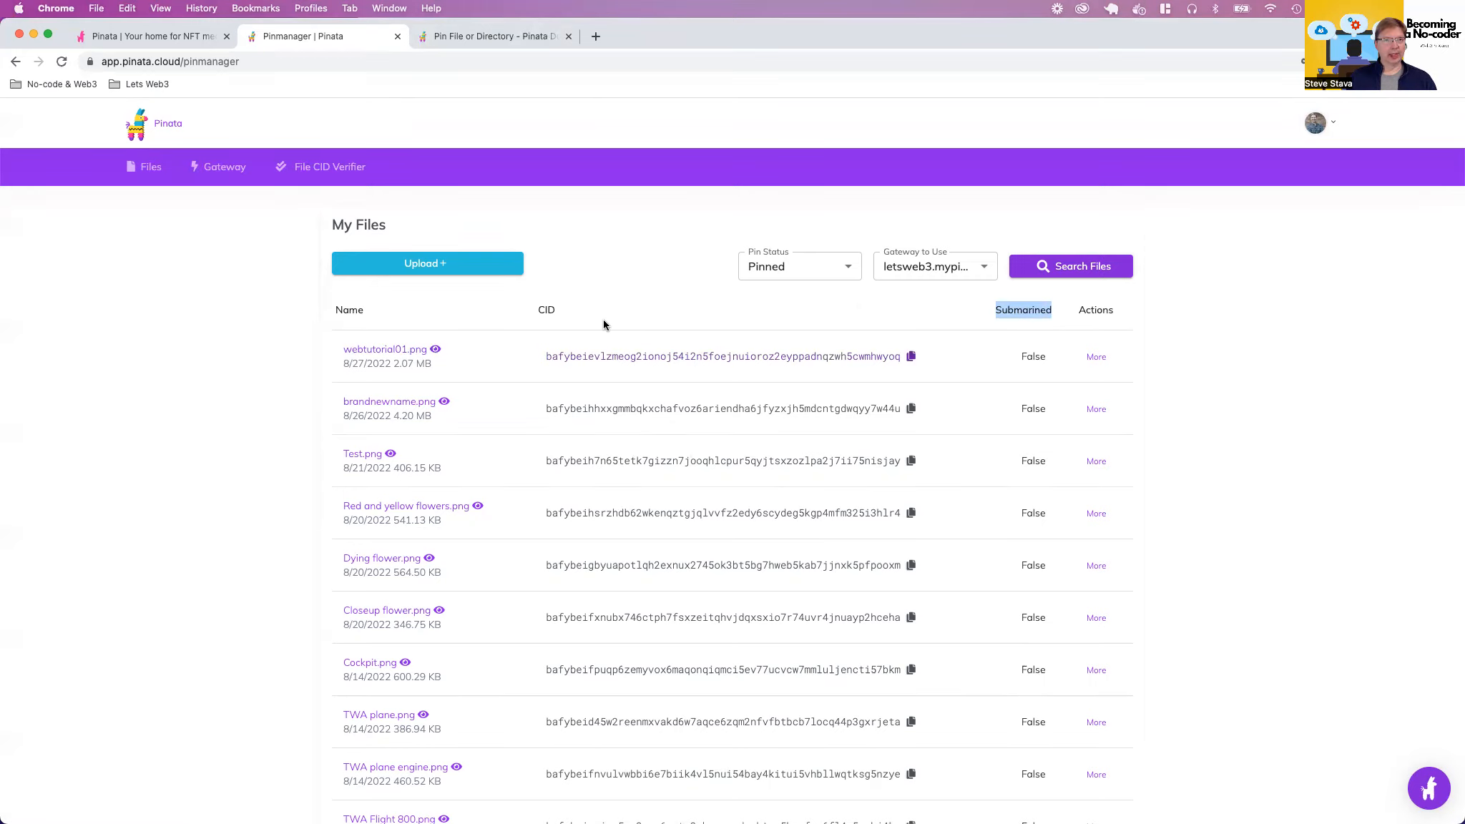
{"action": "left_click", "coordinate": [387, 349]}
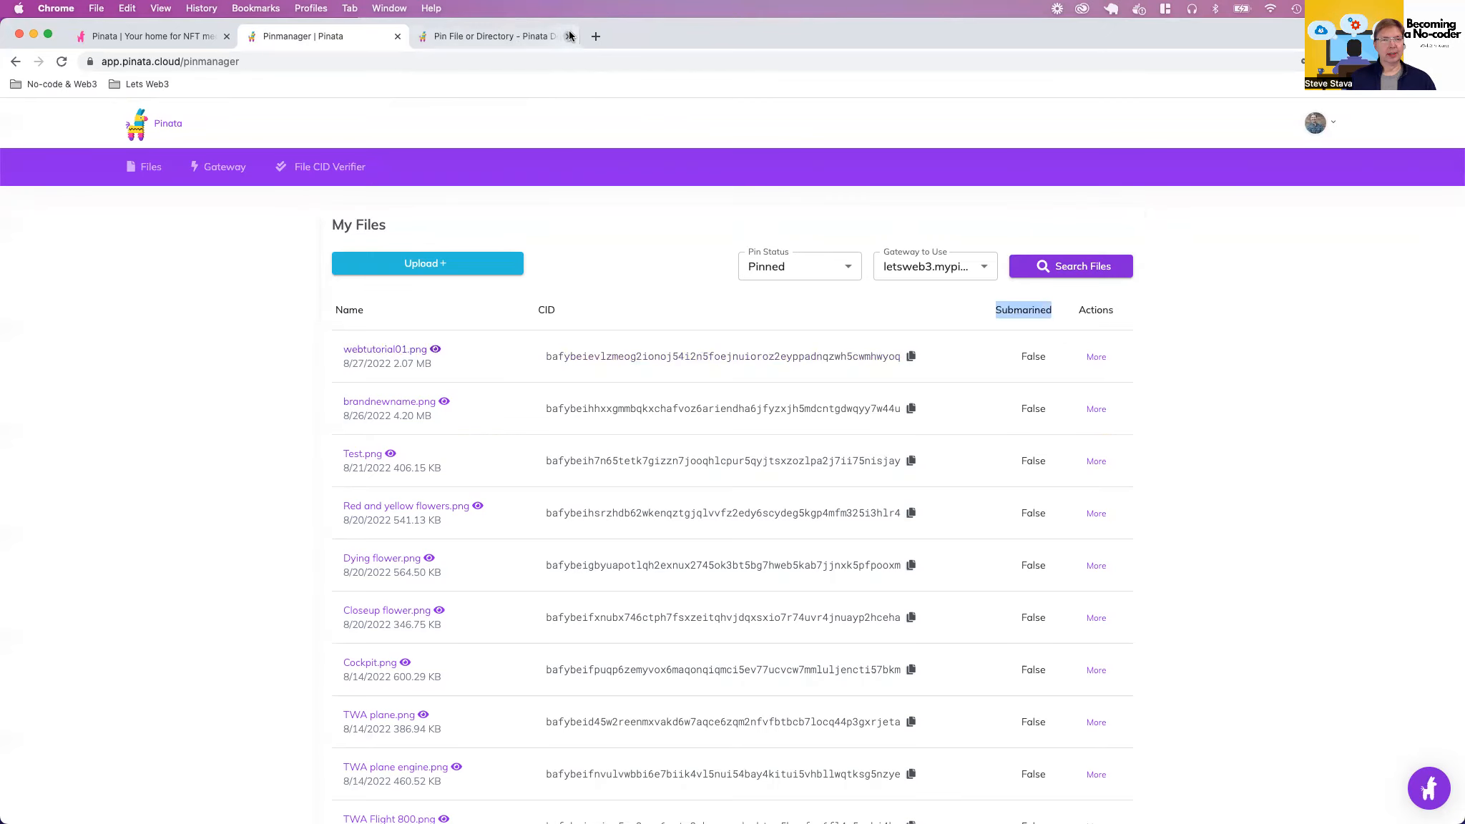
{"action": "left_click", "coordinate": [569, 36]}
Return to the pinata_pinning_add function in Xano and close its debugger.
{"action": "left_click", "coordinate": [181, 33]}
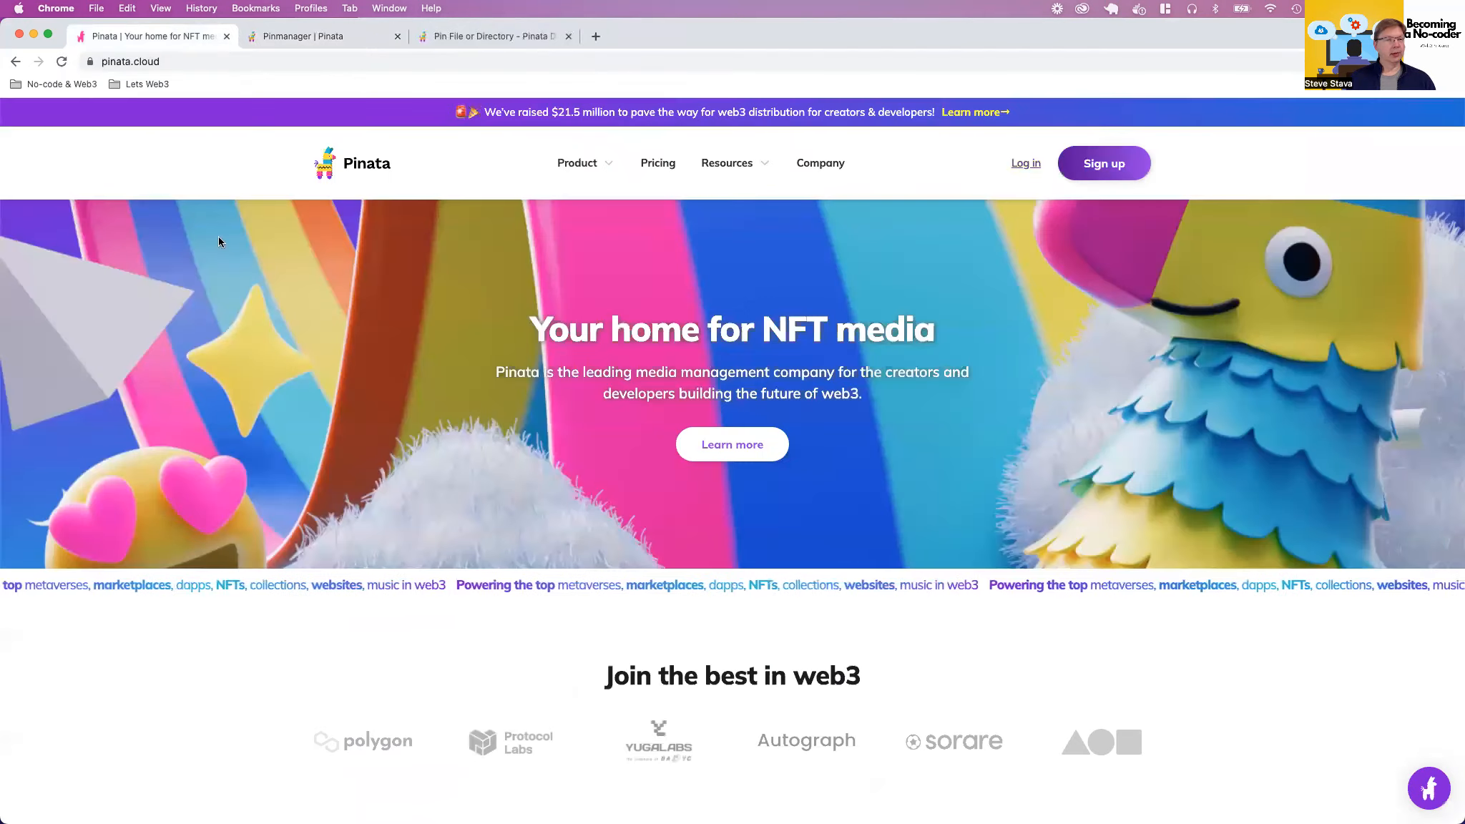
{"action": "left_click", "coordinate": [317, 34]}
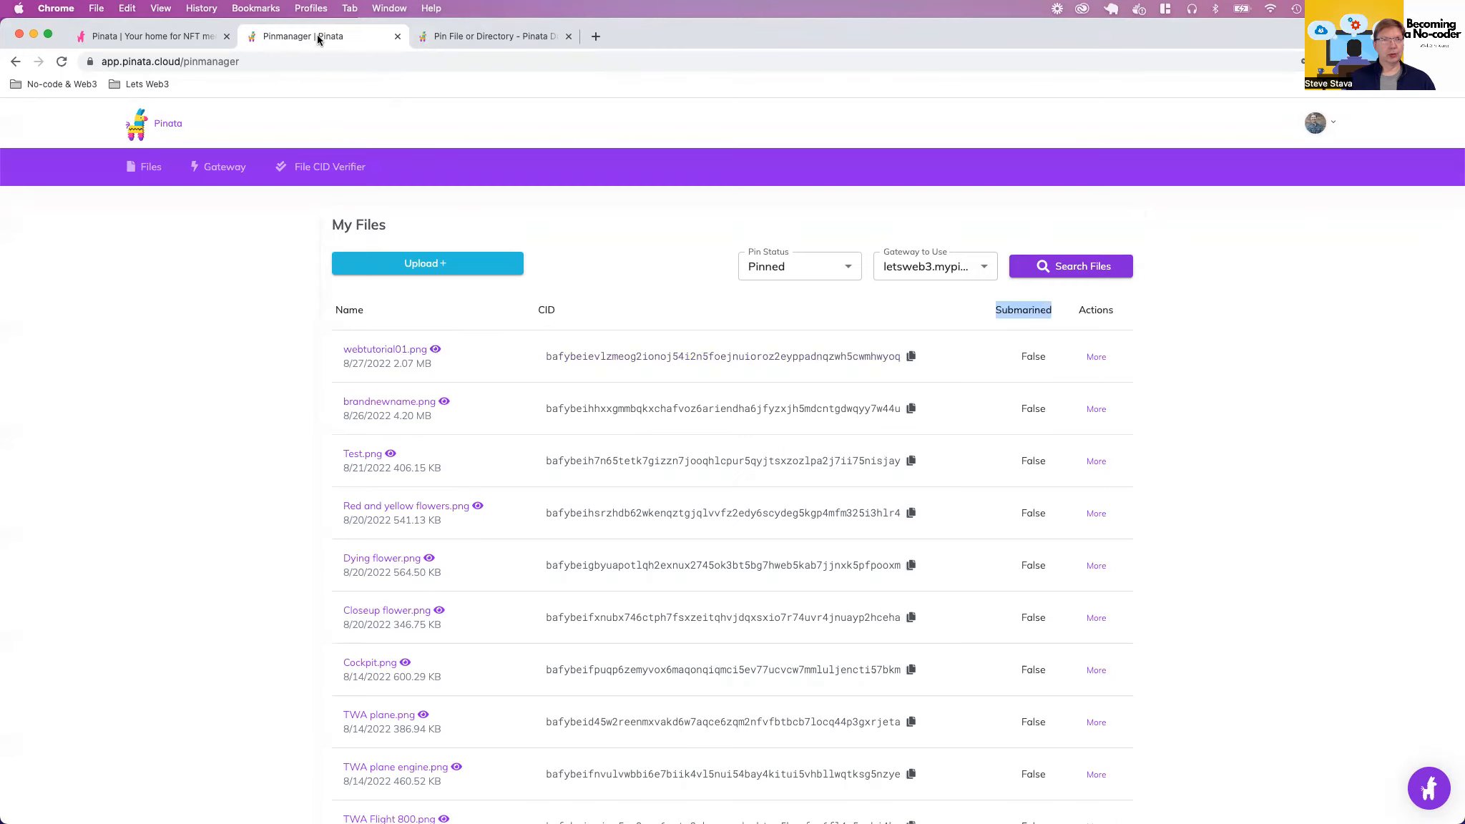
{"action": "key", "text": "ctrl+Left"}
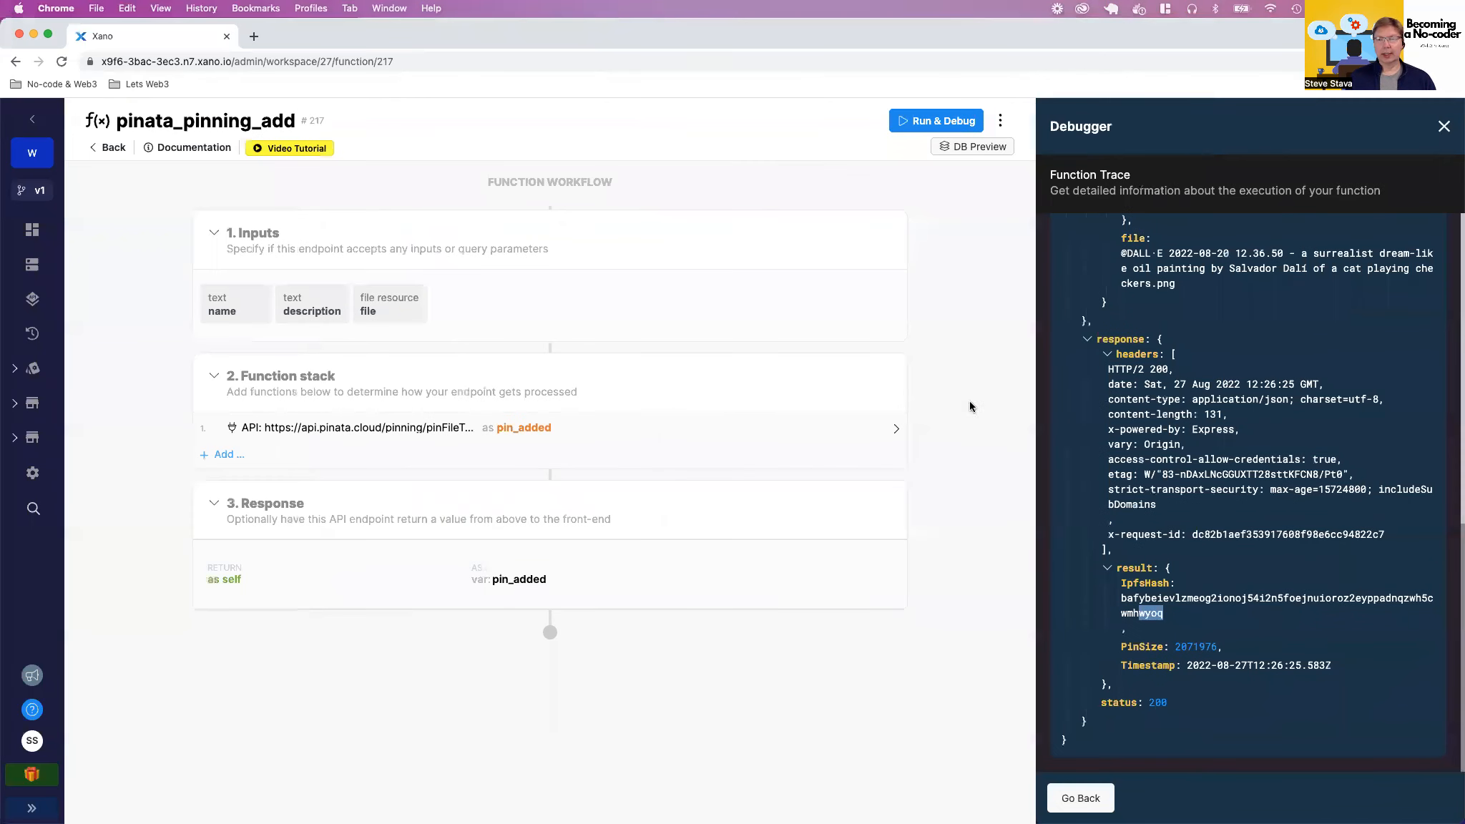
{"action": "left_click", "coordinate": [1442, 123]}
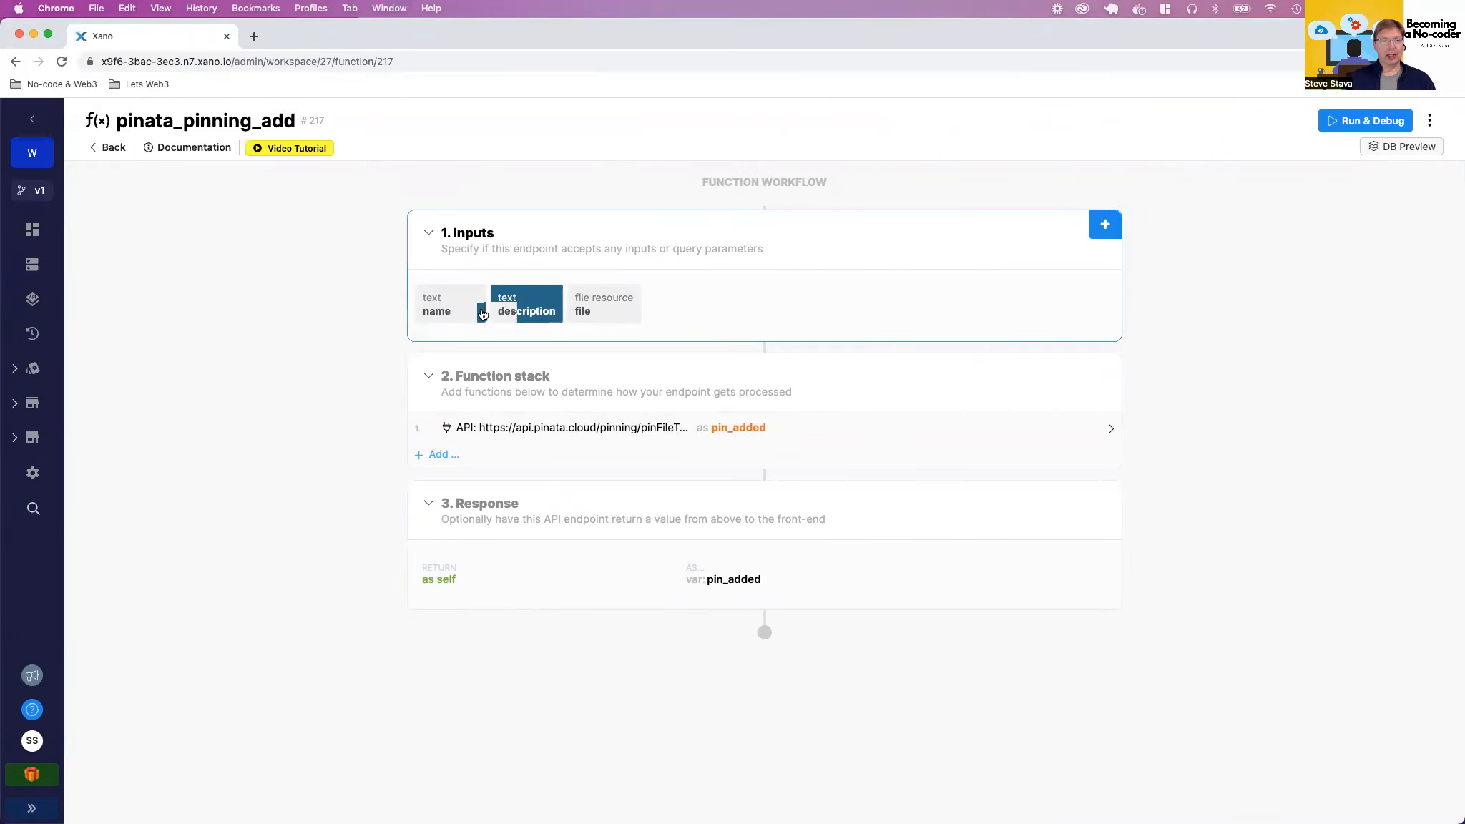
In the Pinata API request's pinataMetadata, set the name value to the function's name input instead of fixed text.
{"action": "left_click", "coordinate": [838, 441]}
{"action": "scroll", "coordinate": [1156, 530], "scroll_direction": "down", "scroll_amount": 5}
{"action": "scroll", "coordinate": [1157, 530], "scroll_direction": "down", "scroll_amount": 3}
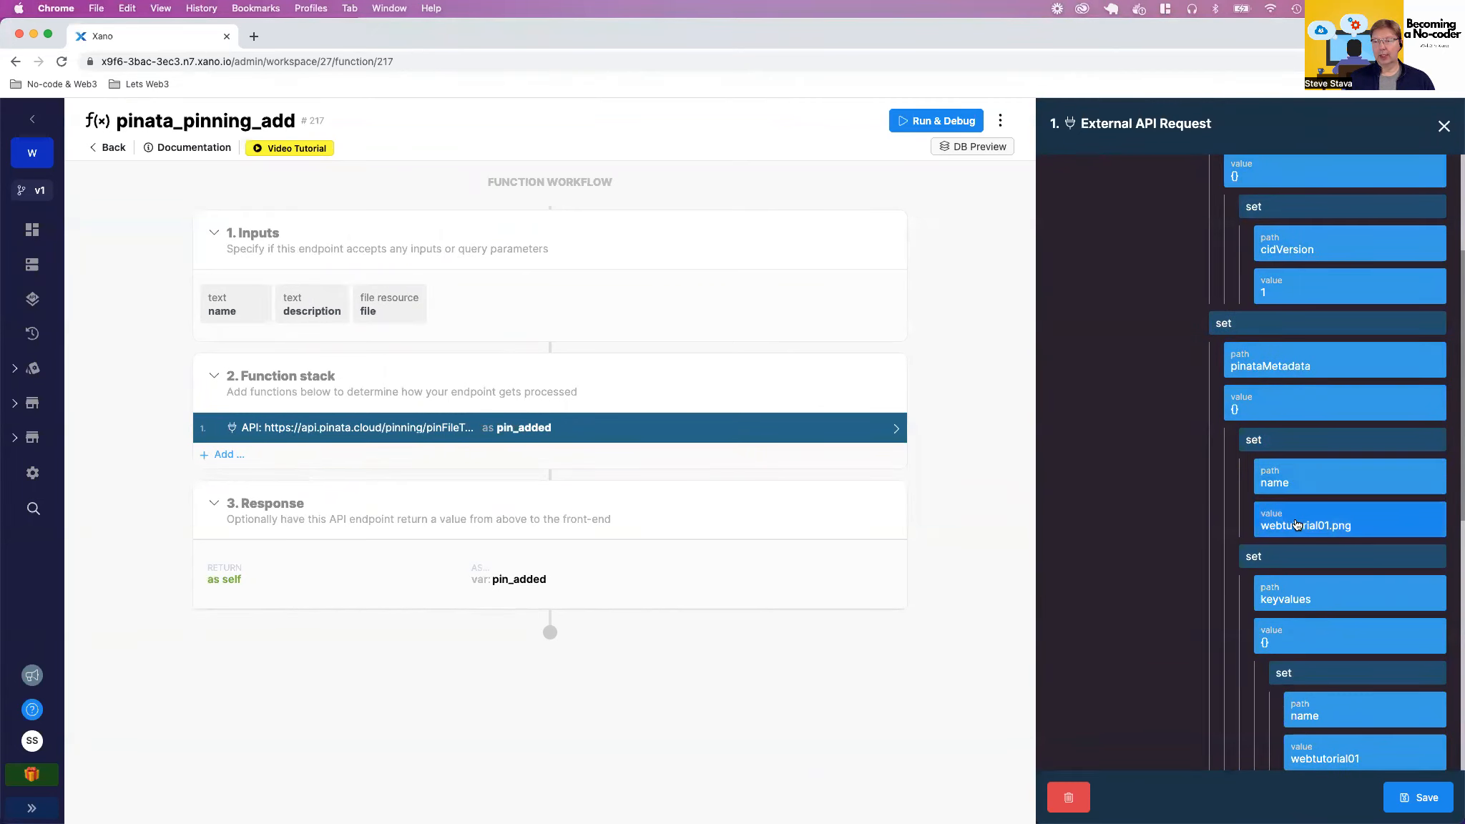
{"action": "left_click", "coordinate": [1297, 525]}
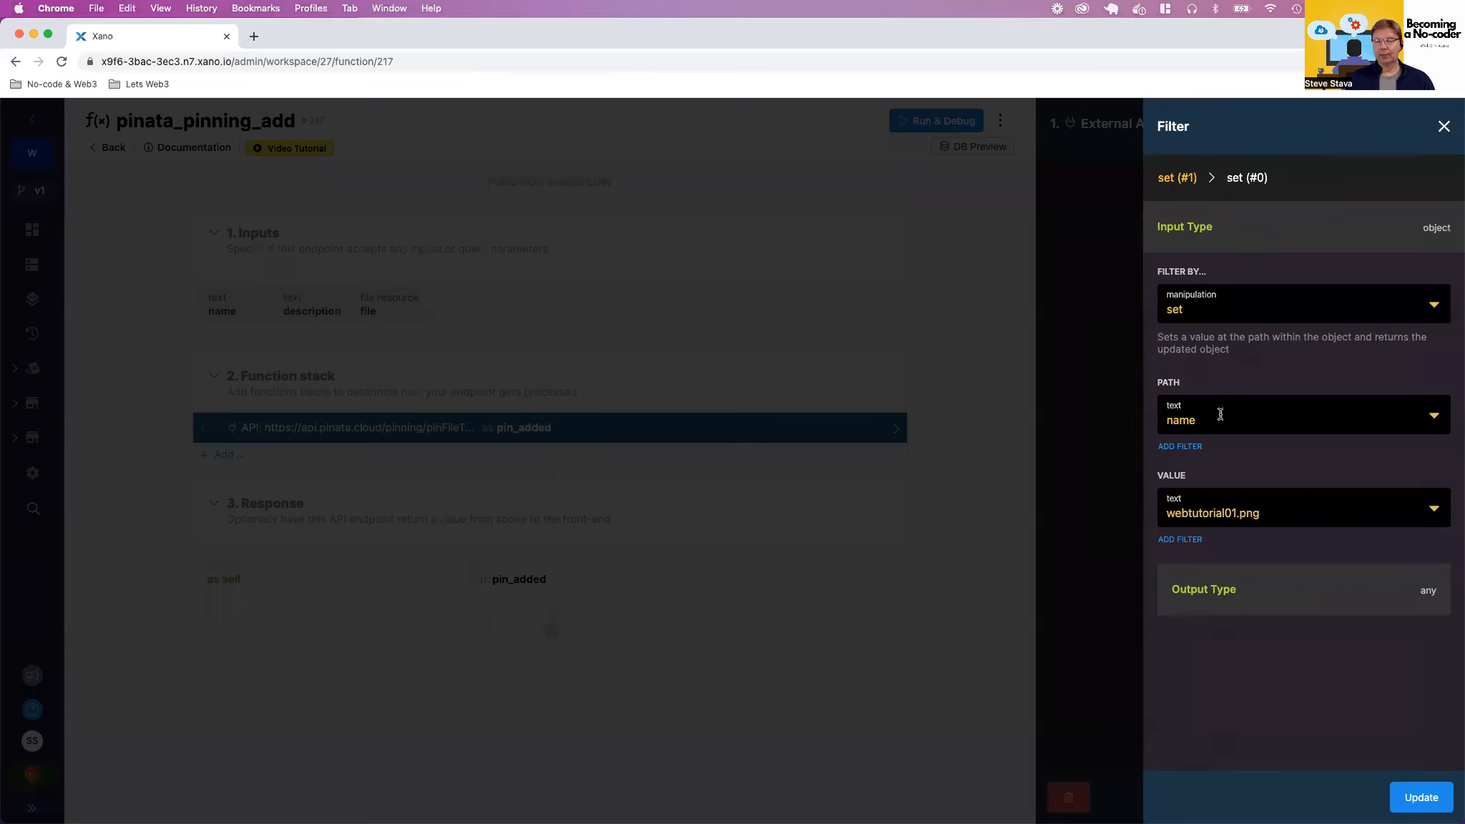
{"action": "left_click", "coordinate": [1219, 513]}
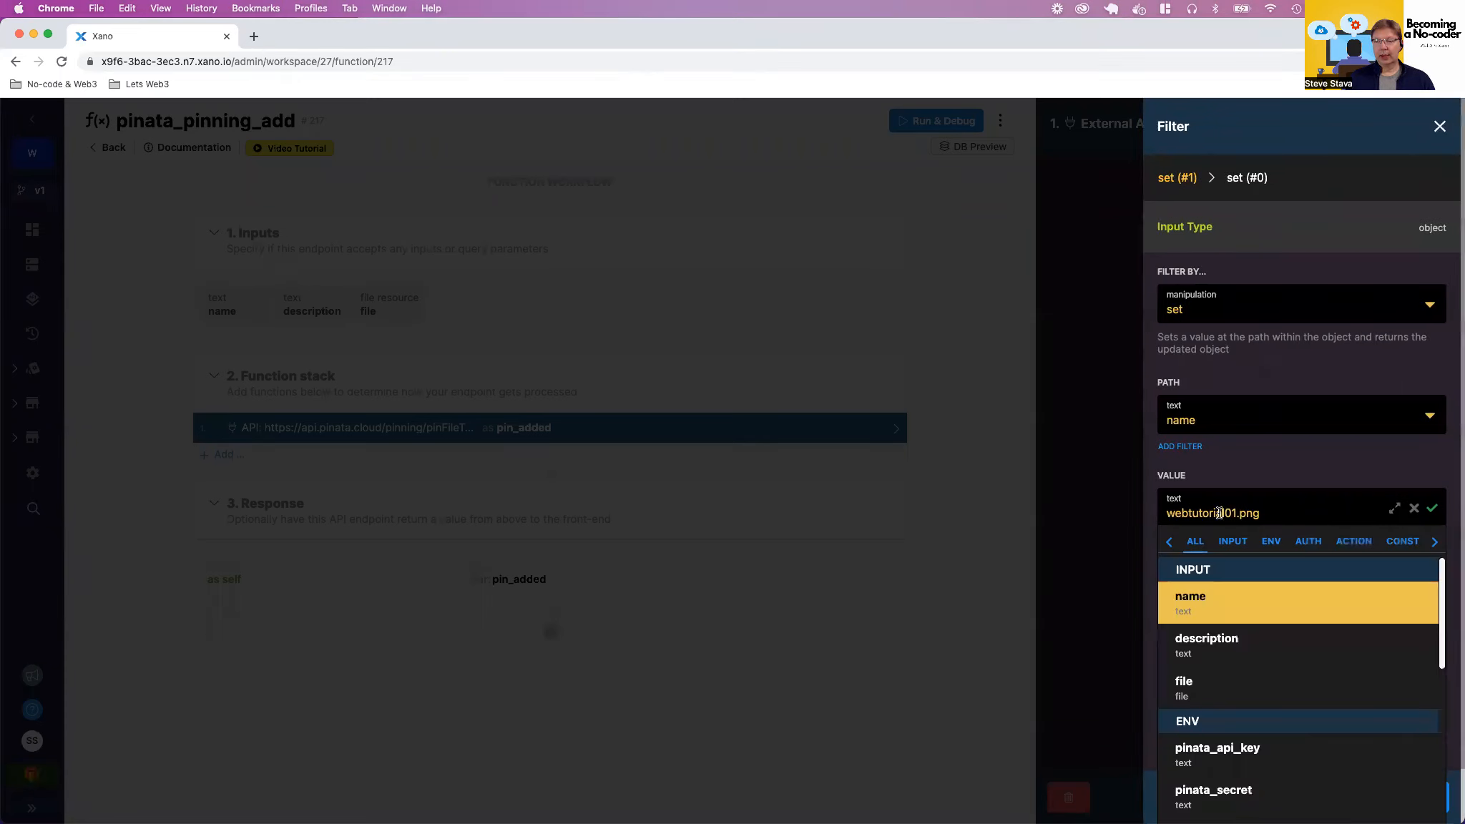
{"action": "left_click", "coordinate": [1415, 508]}
{"action": "left_click", "coordinate": [1193, 611]}
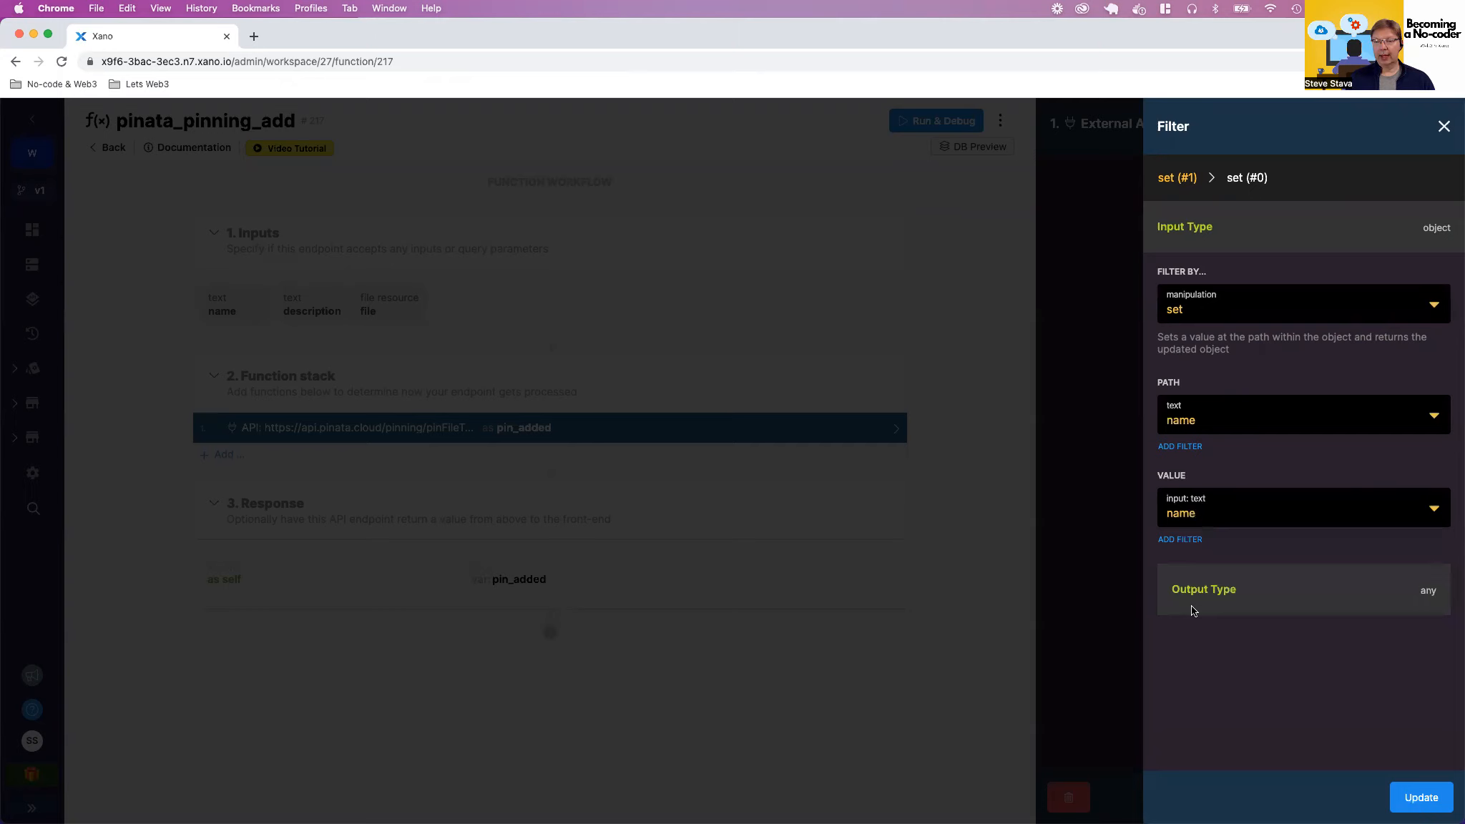
Add a concat filter with the value .png to the pinataMetadata name and update it.
{"action": "left_click", "coordinate": [1181, 545]}
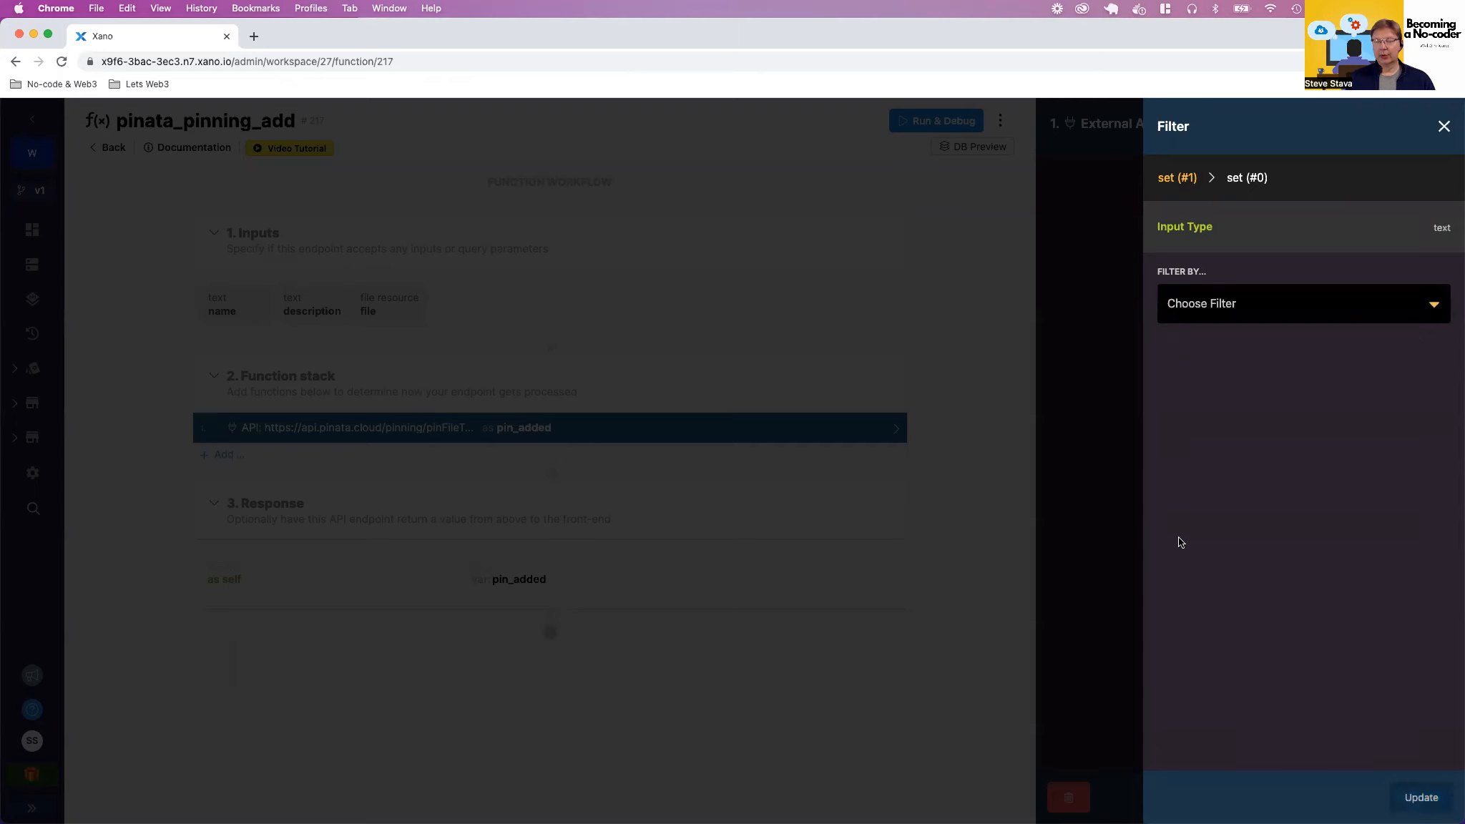
{"action": "left_click", "coordinate": [1204, 313]}
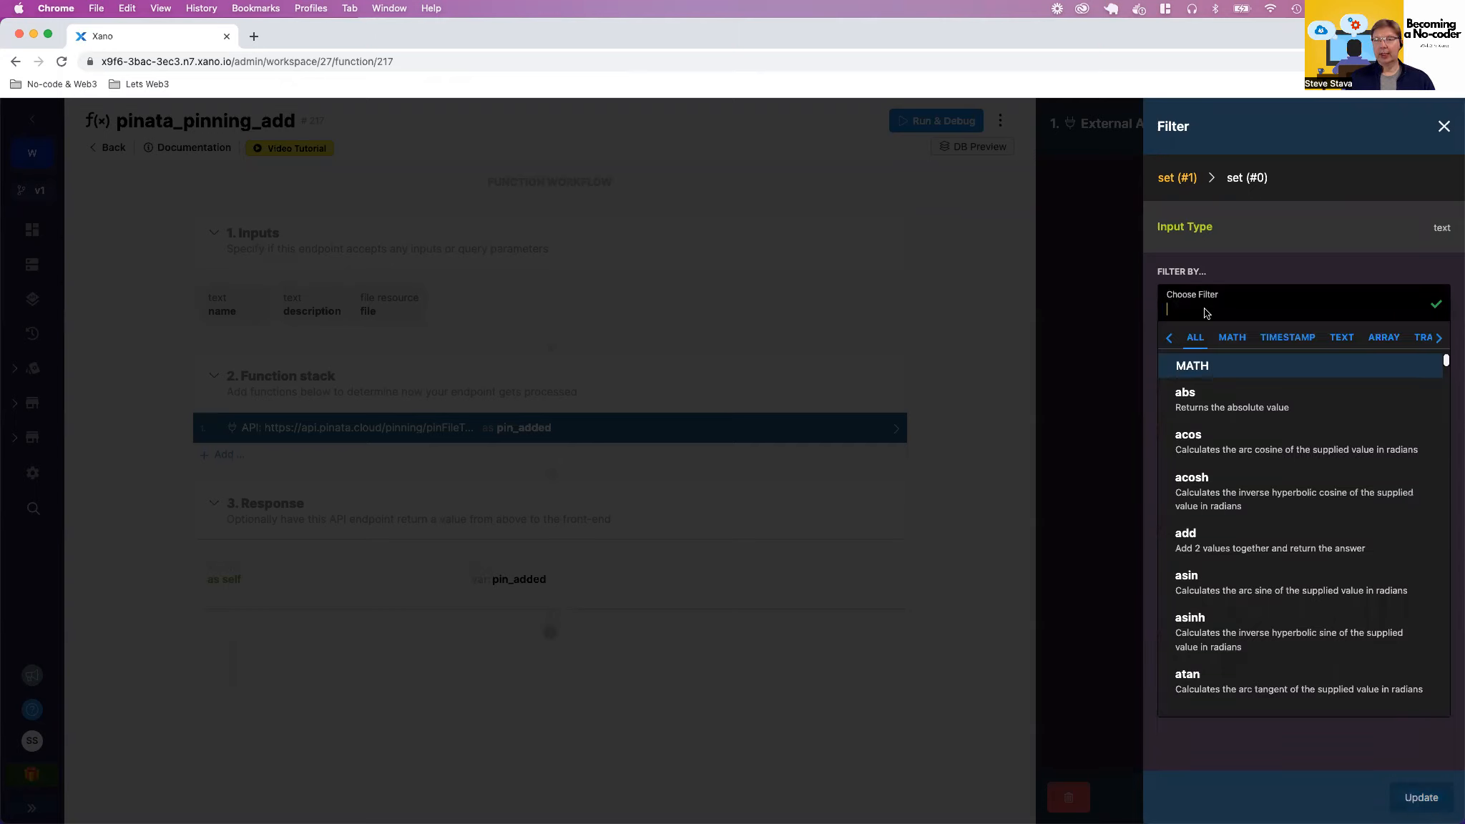
{"action": "type", "text": "conc"}
{"action": "left_click", "coordinate": [1207, 399]}
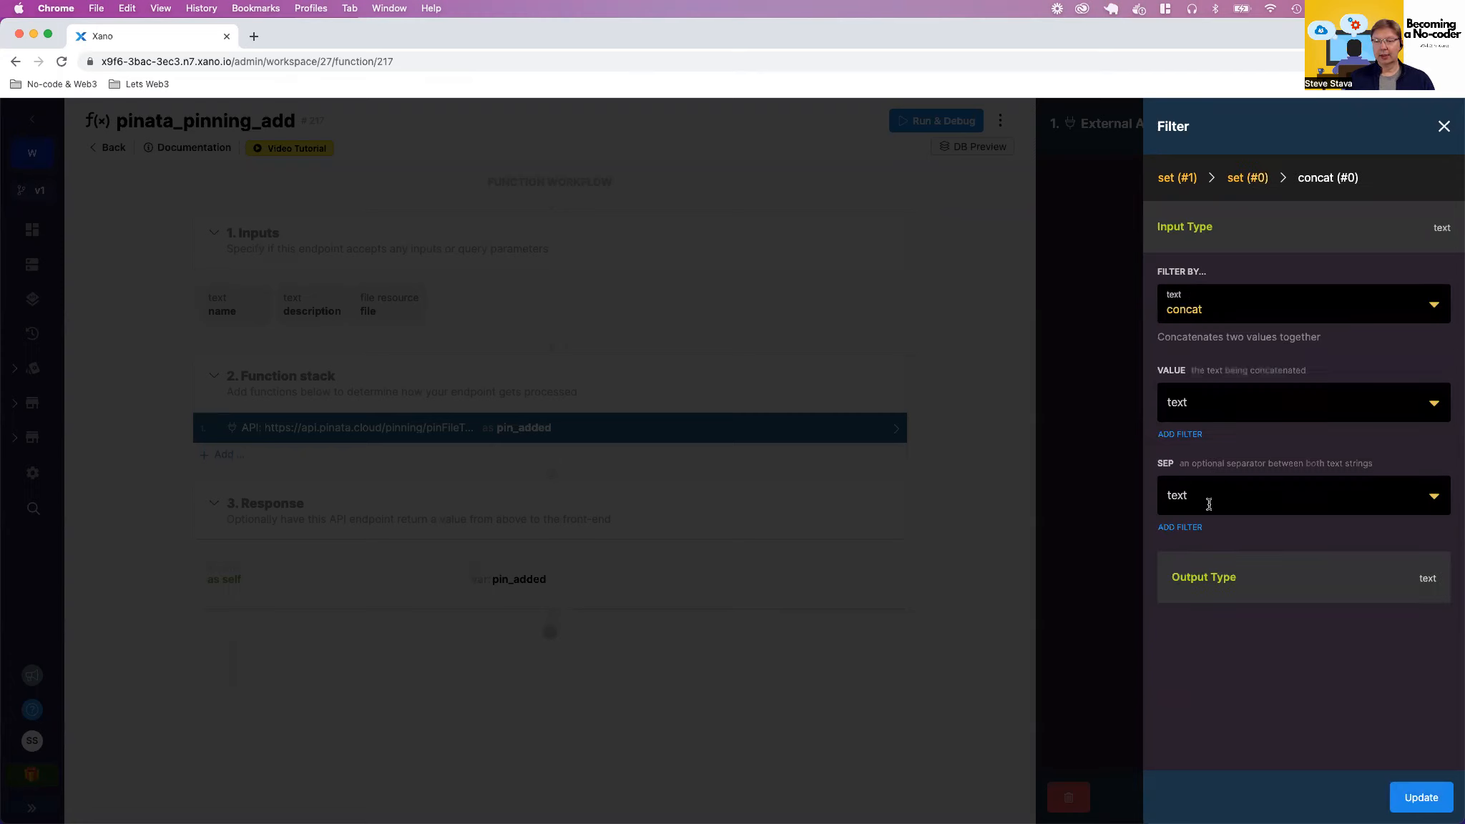
{"action": "left_click", "coordinate": [1189, 401]}
{"action": "type", "text": ".png"}
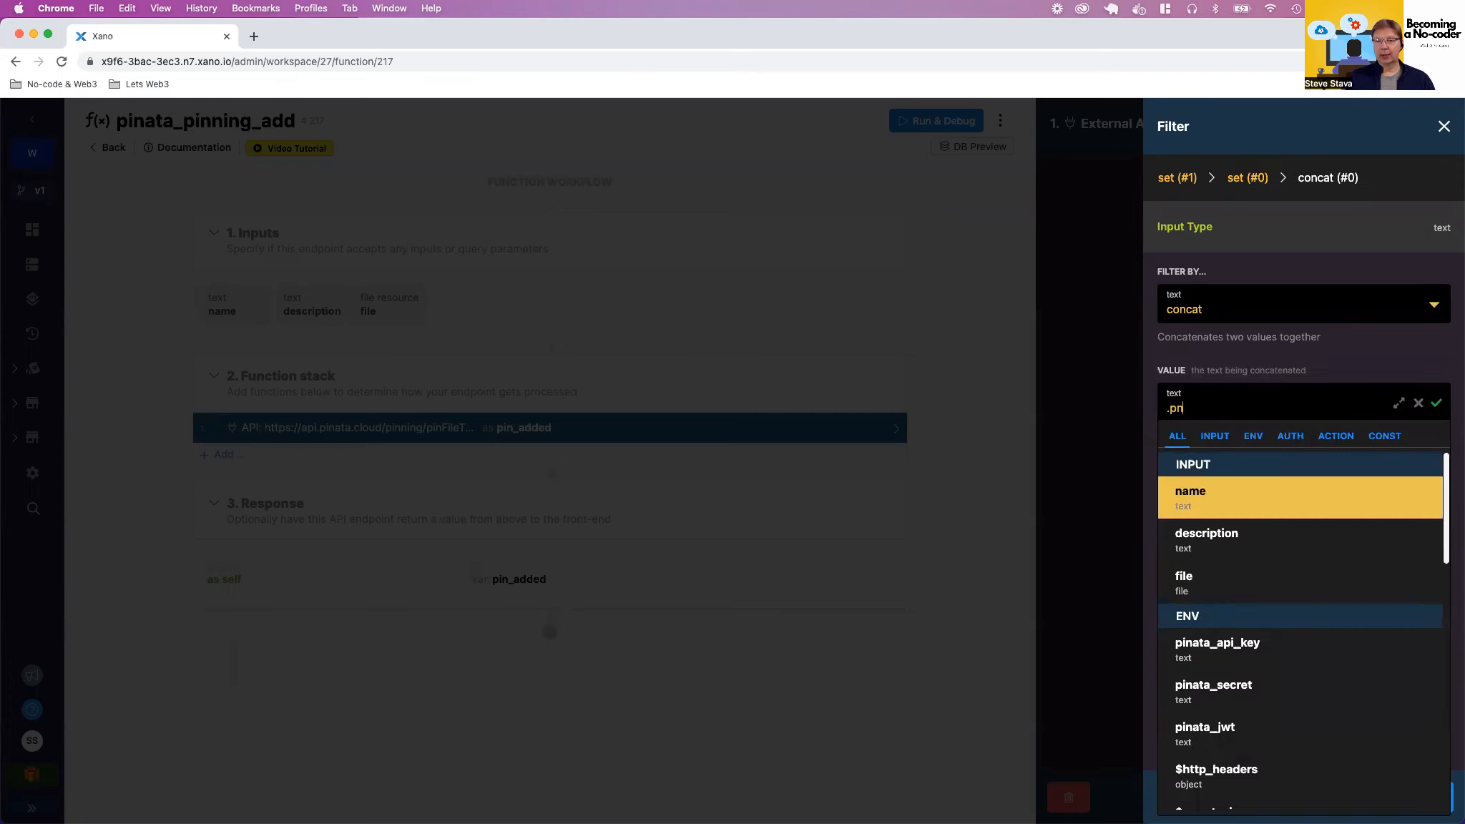
{"action": "left_click", "coordinate": [1435, 404]}
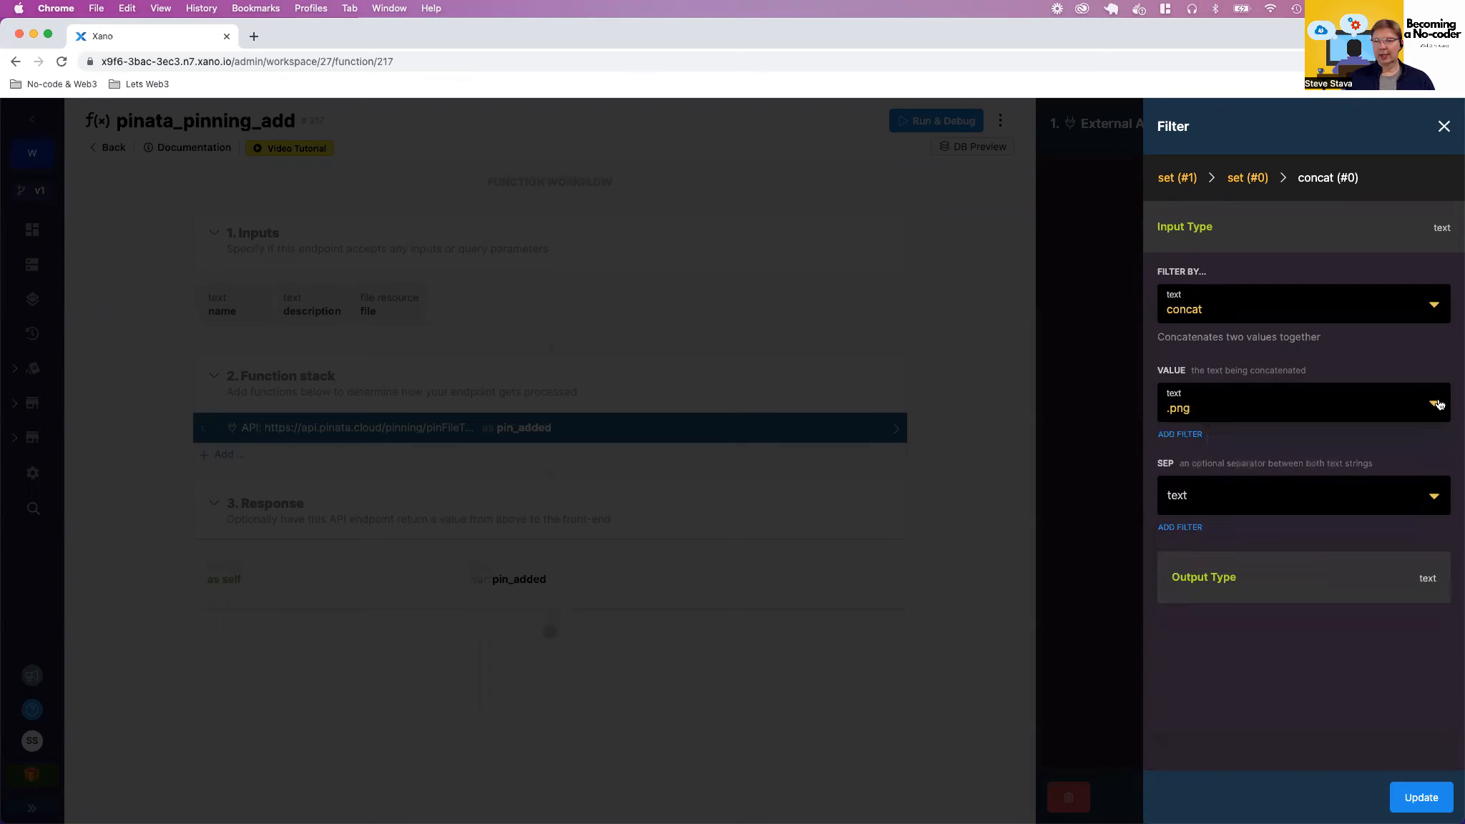
{"action": "left_click", "coordinate": [1413, 798]}
Set the name value inside the metadata's keyvalues to the function's name input.
{"action": "scroll", "coordinate": [1150, 588], "scroll_direction": "down", "scroll_amount": 5}
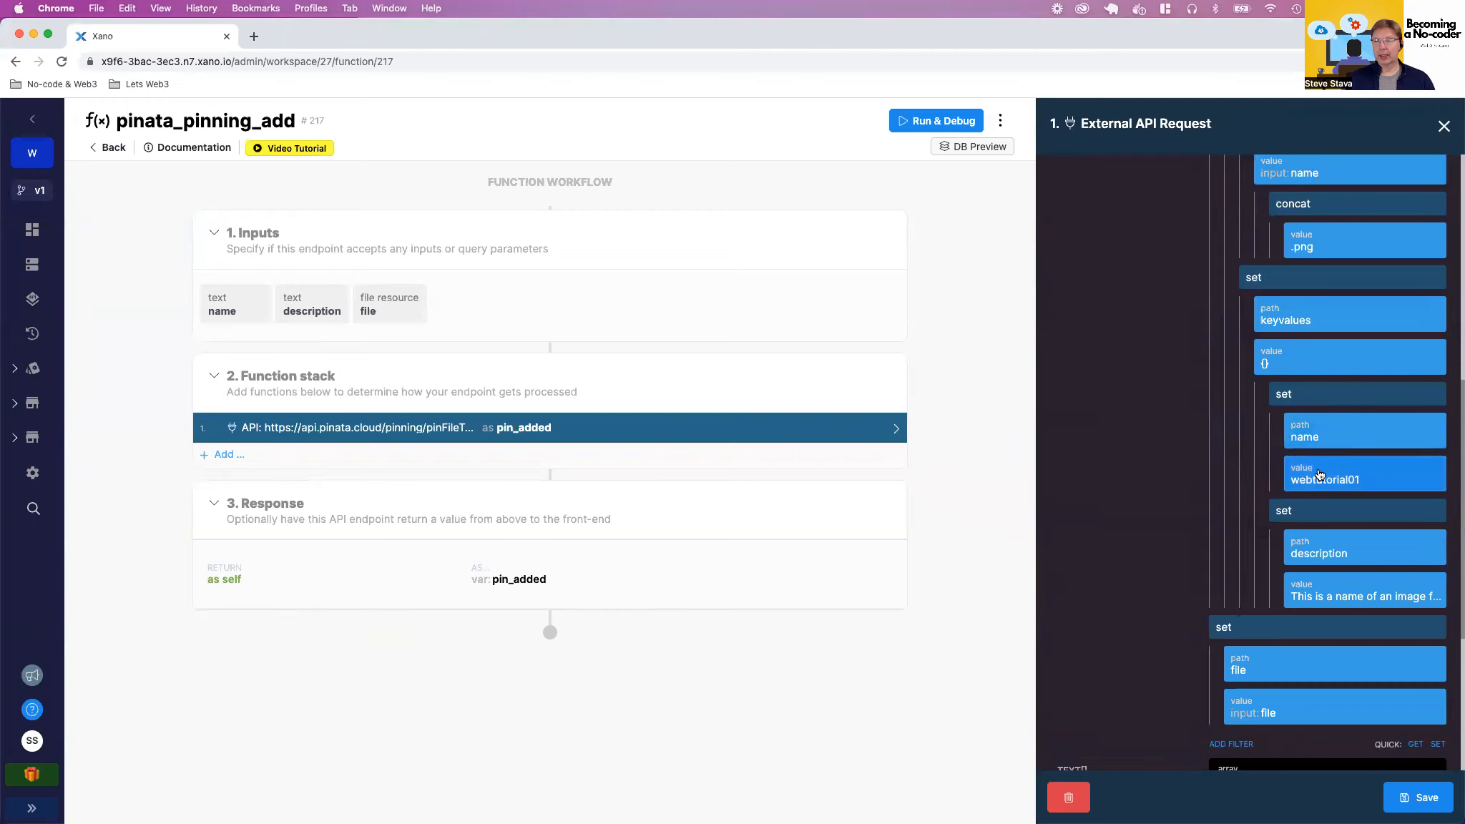
{"action": "left_click", "coordinate": [1320, 474]}
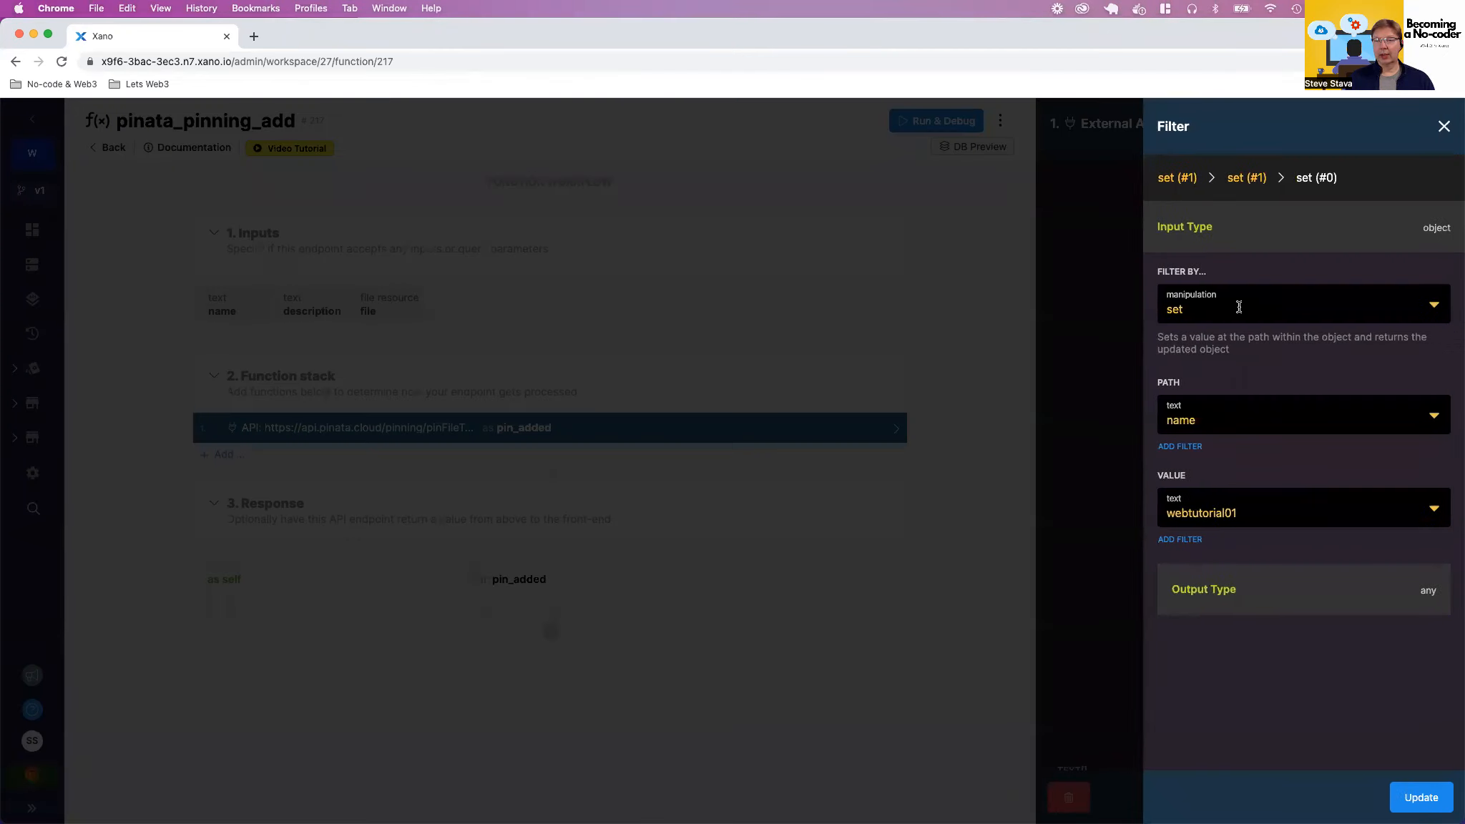
{"action": "left_click", "coordinate": [1233, 511]}
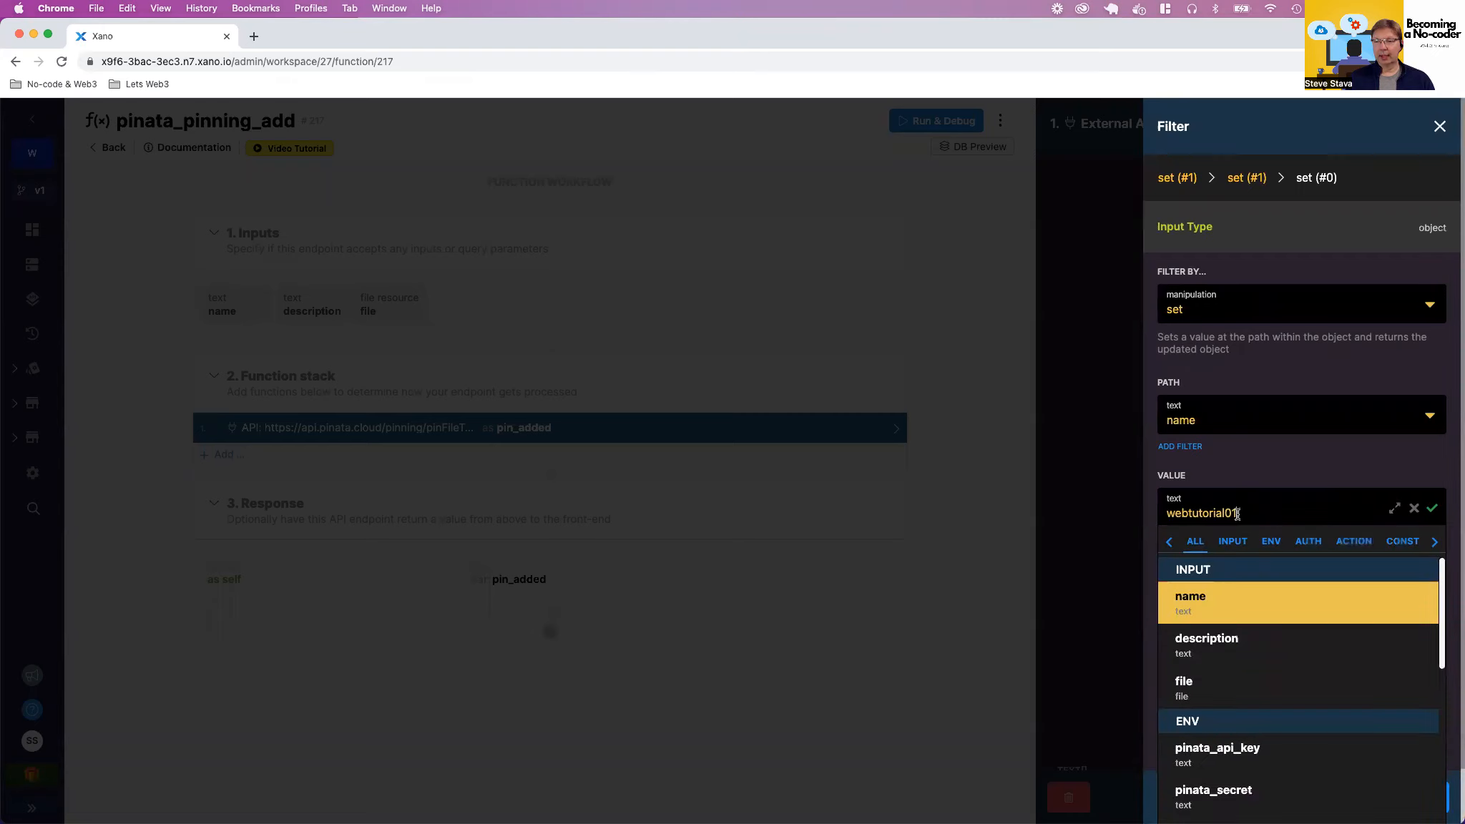
{"action": "left_click", "coordinate": [1414, 508]}
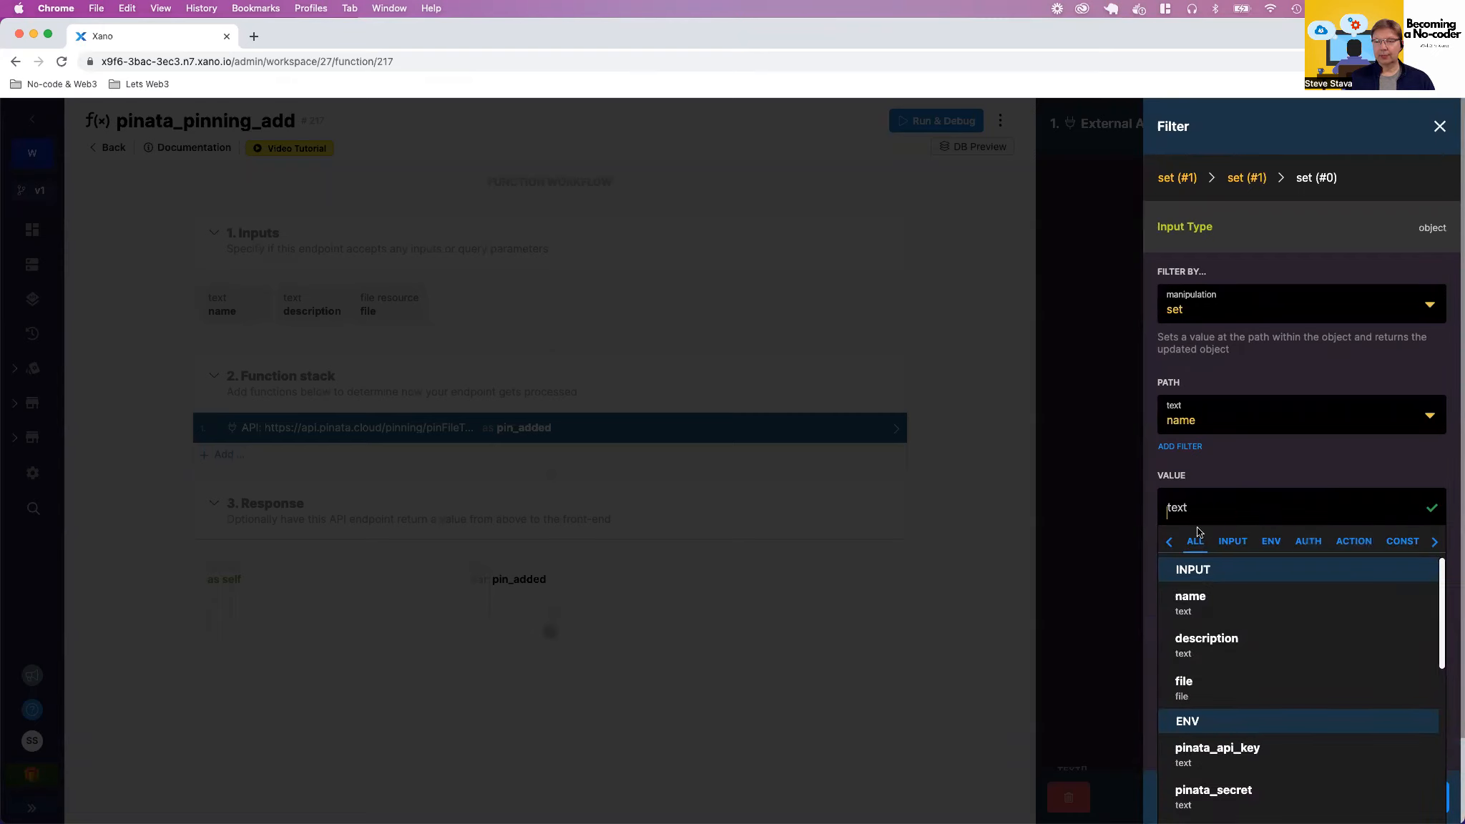
{"action": "left_click", "coordinate": [1182, 615]}
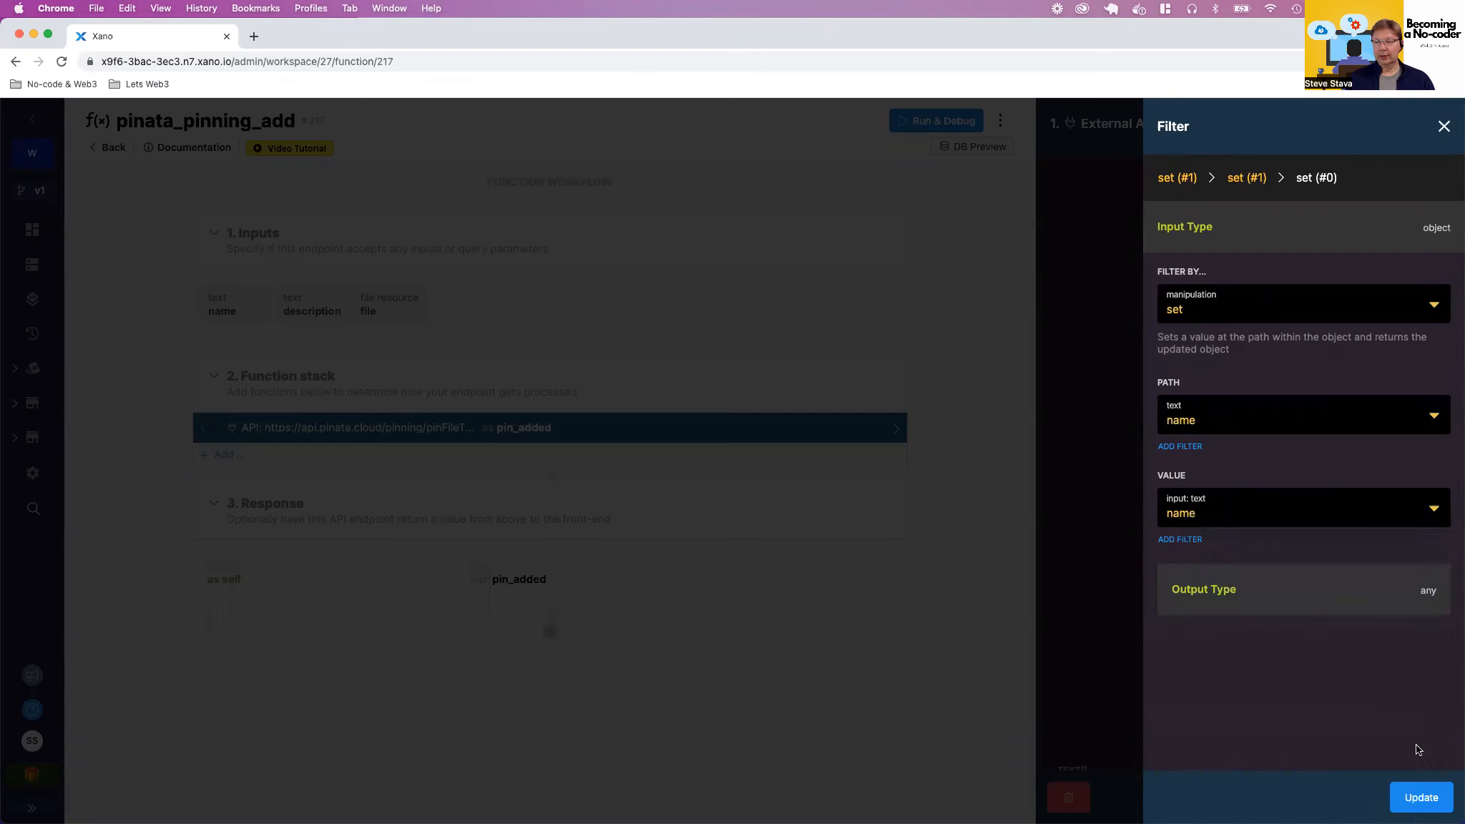
{"action": "left_click", "coordinate": [1427, 798]}
Set the description value inside keyvalues to the function's description input and save the external API request.
{"action": "scroll", "coordinate": [1359, 643], "scroll_direction": "down", "scroll_amount": 2}
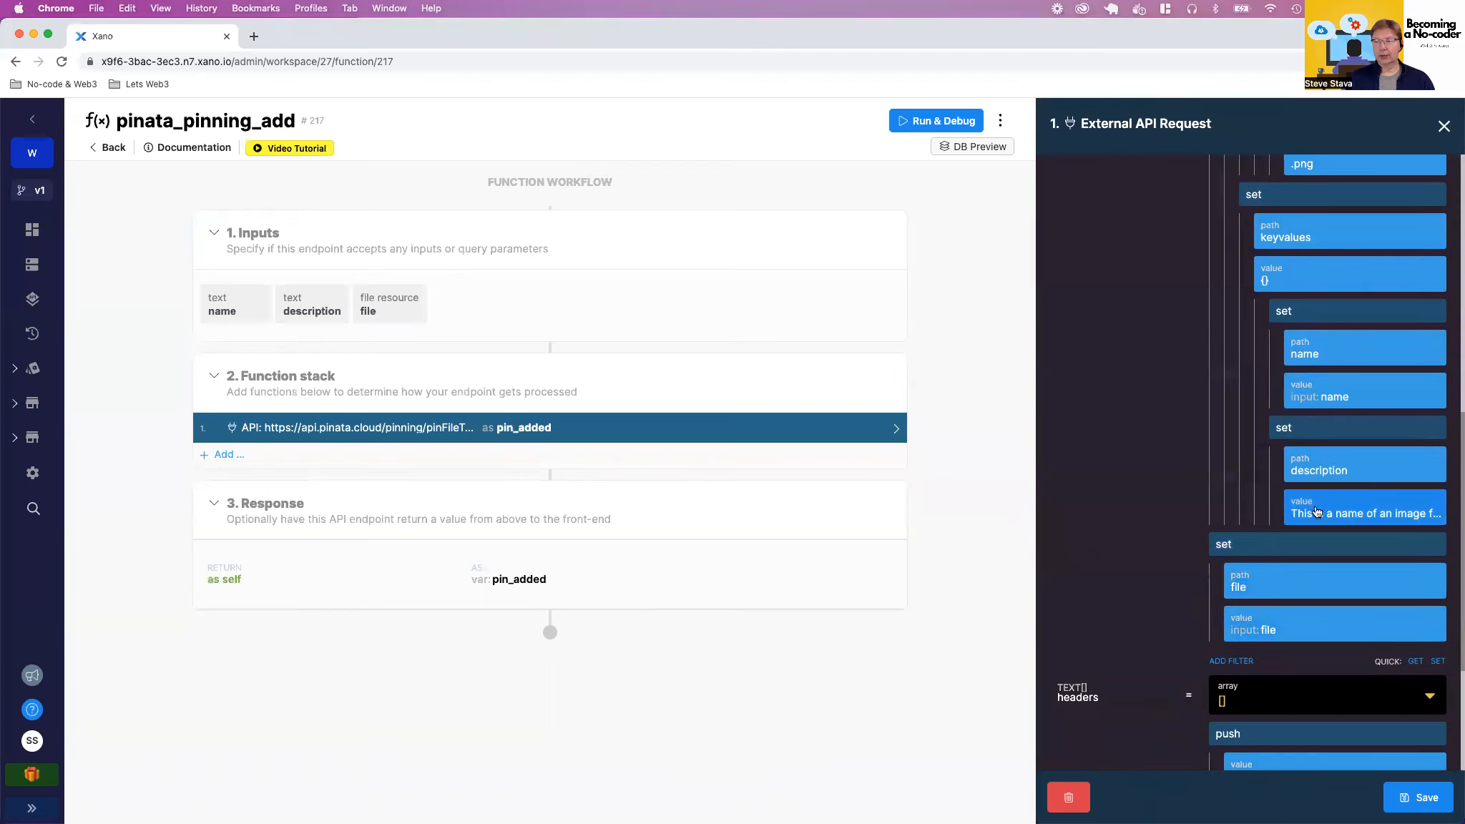
{"action": "left_click", "coordinate": [1315, 511]}
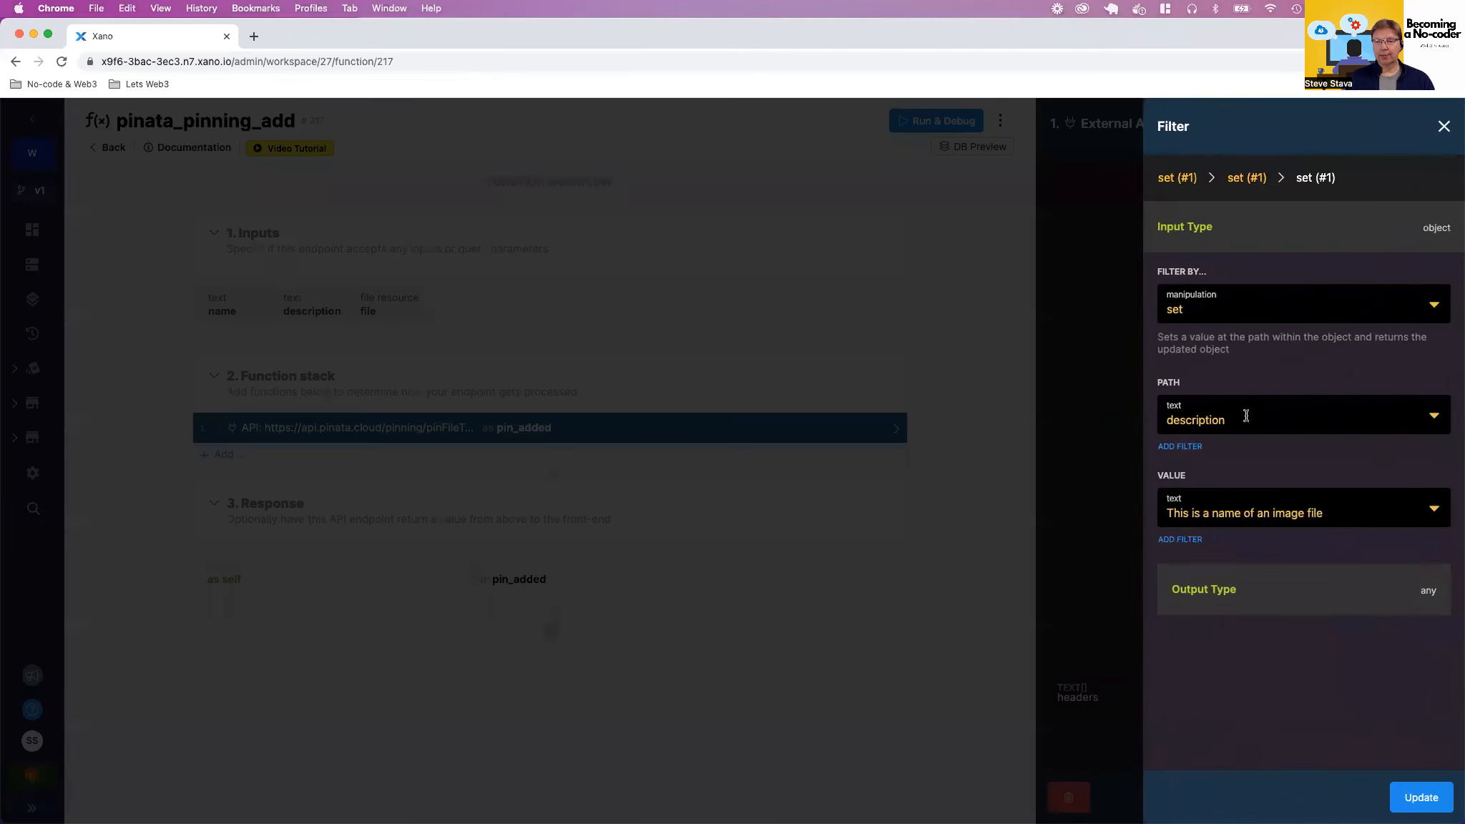
{"action": "left_click", "coordinate": [1261, 510]}
{"action": "left_click", "coordinate": [1415, 510]}
{"action": "left_click", "coordinate": [1230, 639]}
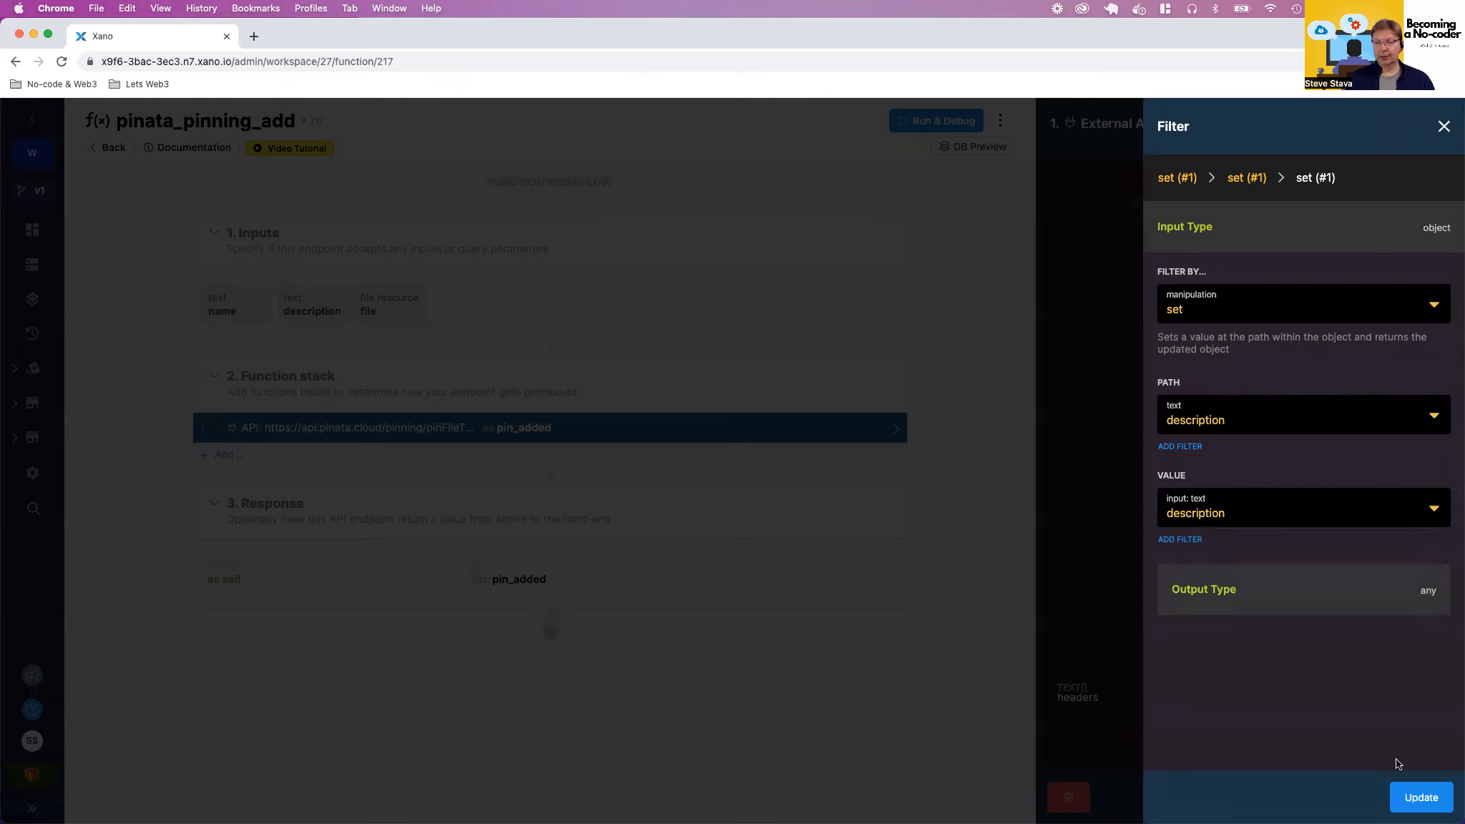
{"action": "left_click", "coordinate": [1422, 799]}
{"action": "left_click", "coordinate": [1425, 799]}
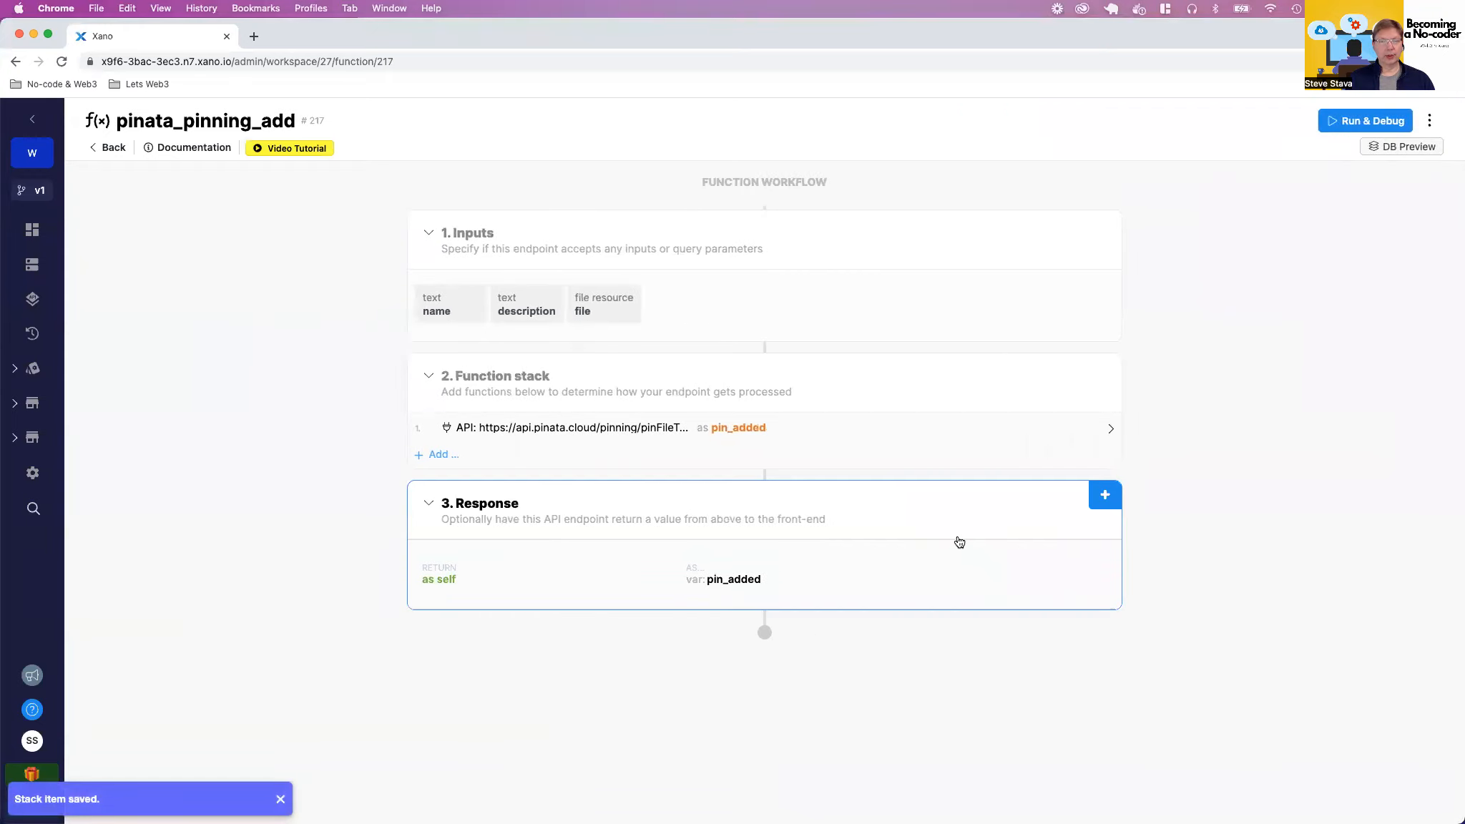
Run the function in Run & Debug with the DALL·E 2022-08-20 12.36.50 PNG from Downloads as the file.
{"action": "left_click", "coordinate": [1350, 123]}
{"action": "left_click", "coordinate": [1417, 331]}
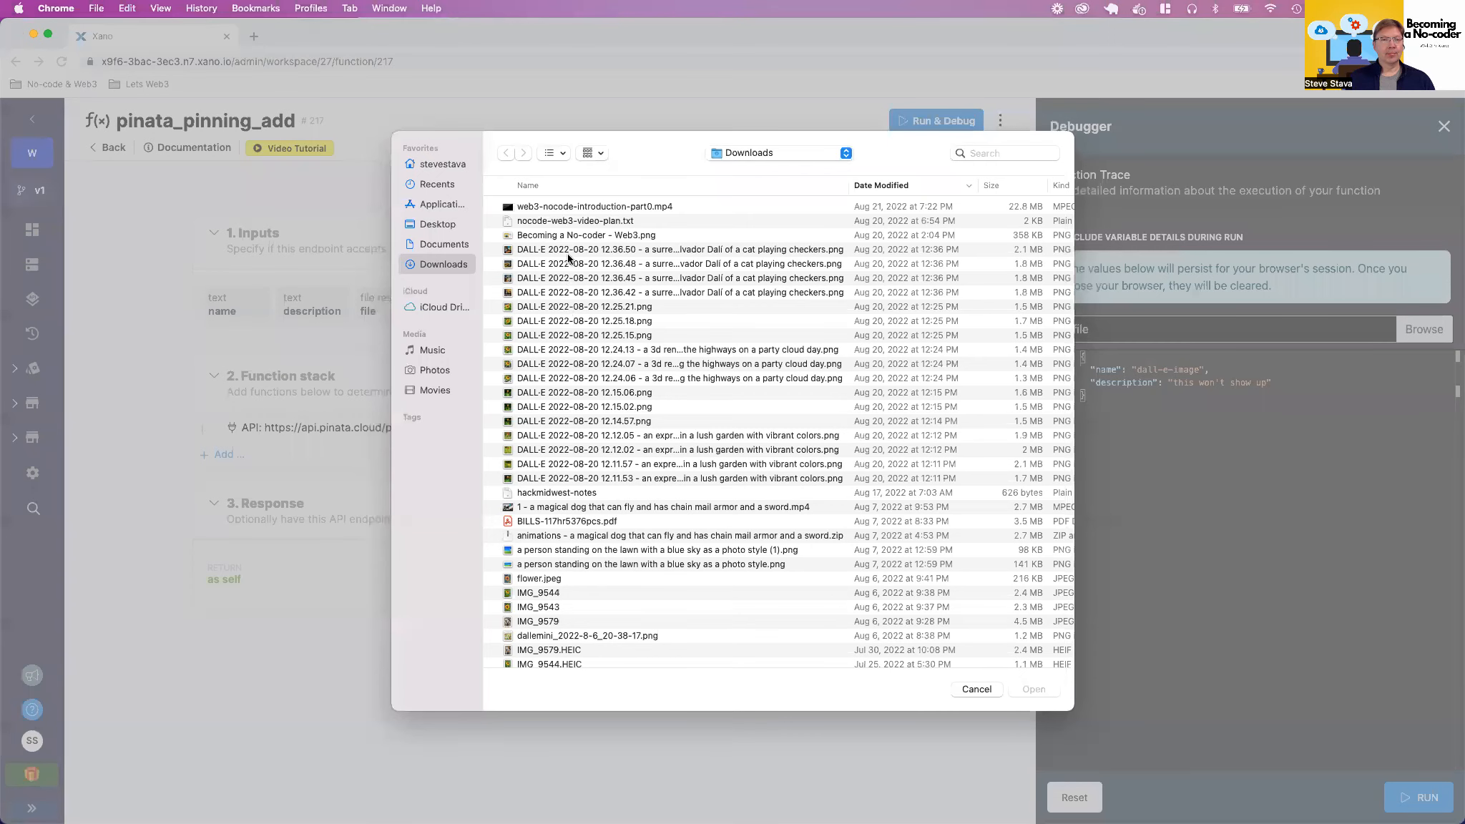
{"action": "double_click", "coordinate": [583, 250]}
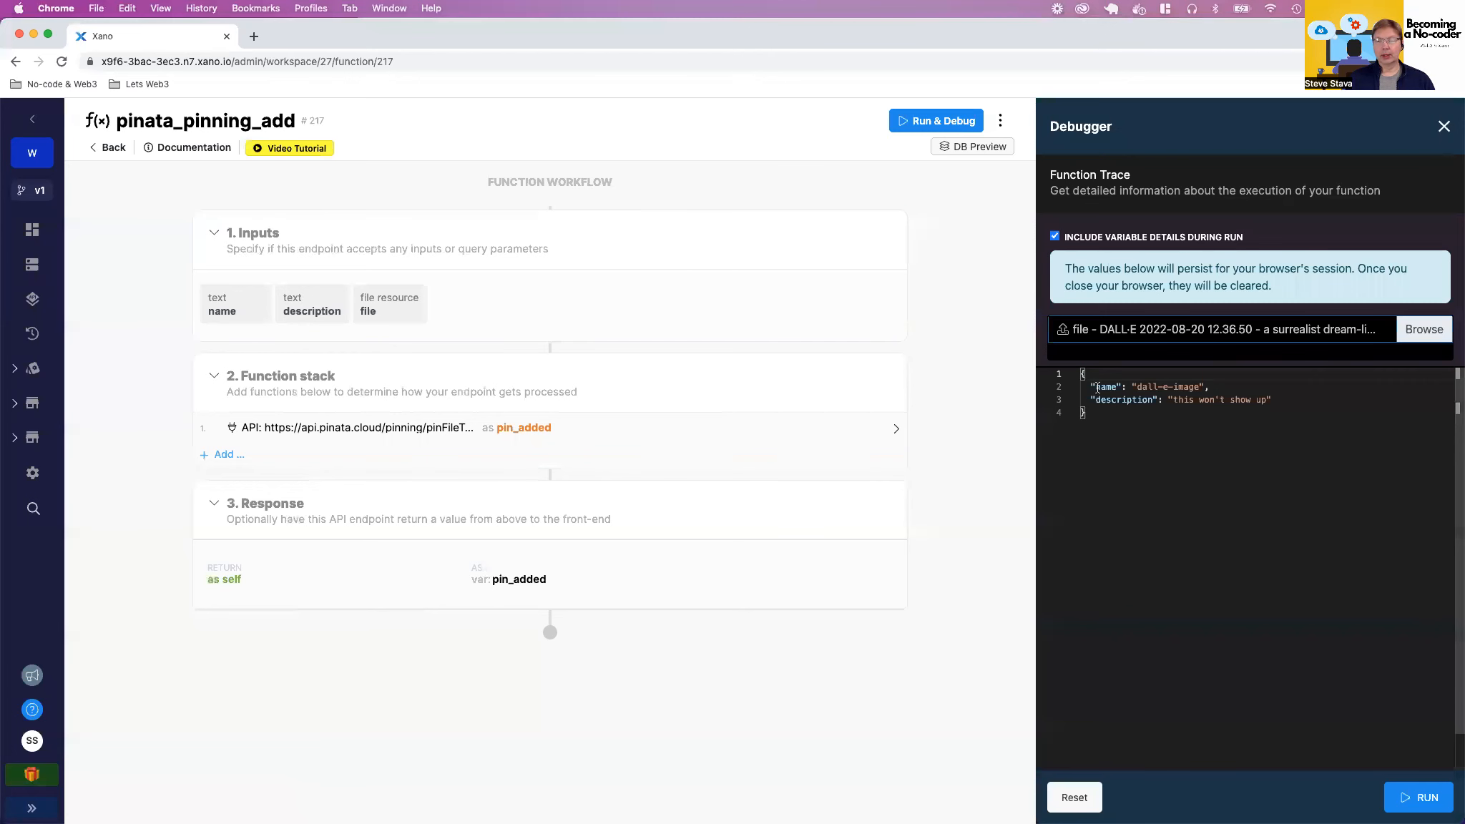
{"action": "left_click", "coordinate": [1418, 797]}
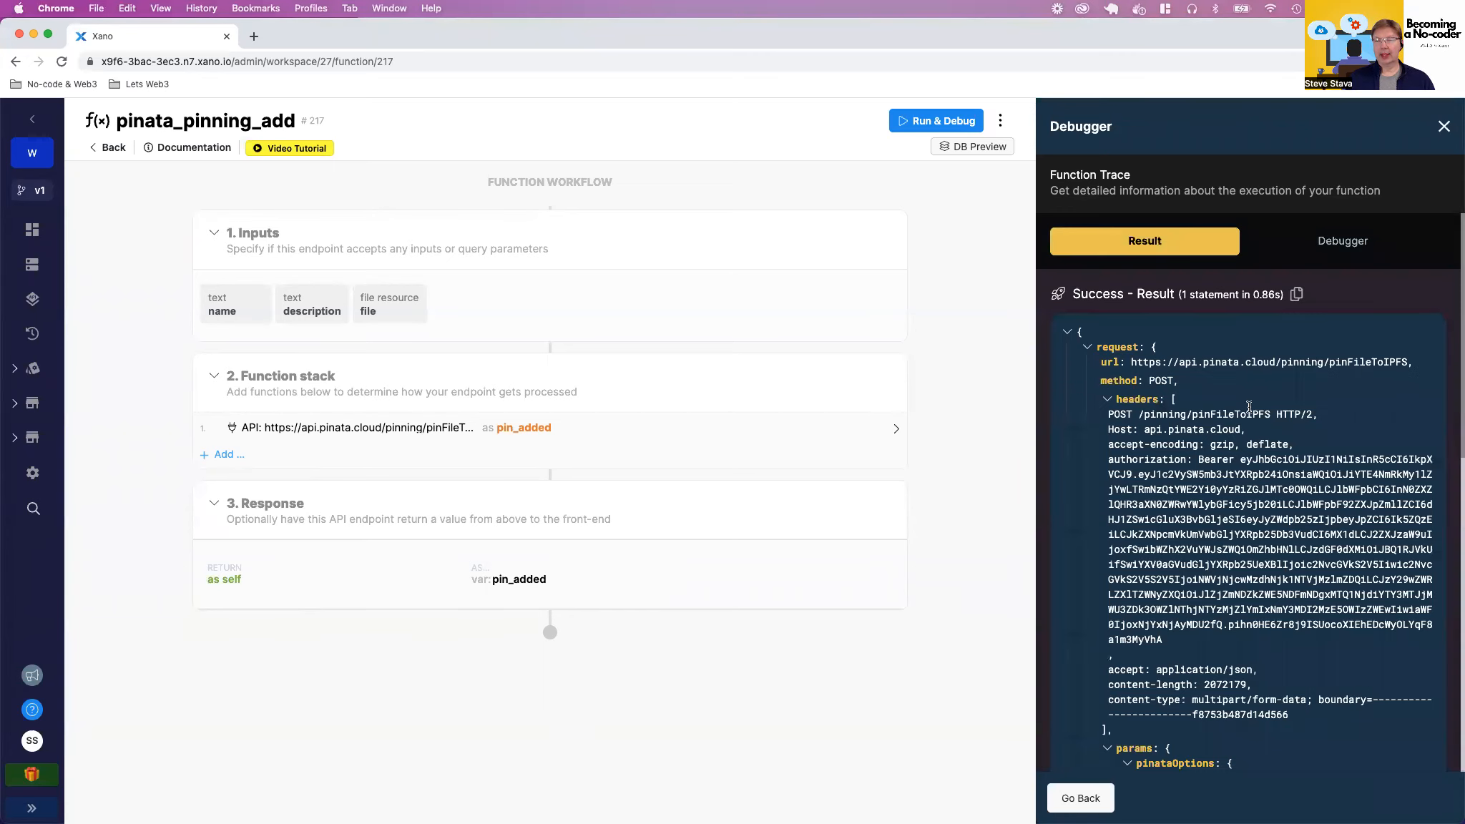
Examine the result's pinataMetadata params, keyvalues, file and response, highlighting the isDuplicate entry.
{"action": "scroll", "coordinate": [1252, 429], "scroll_direction": "down", "scroll_amount": 6}
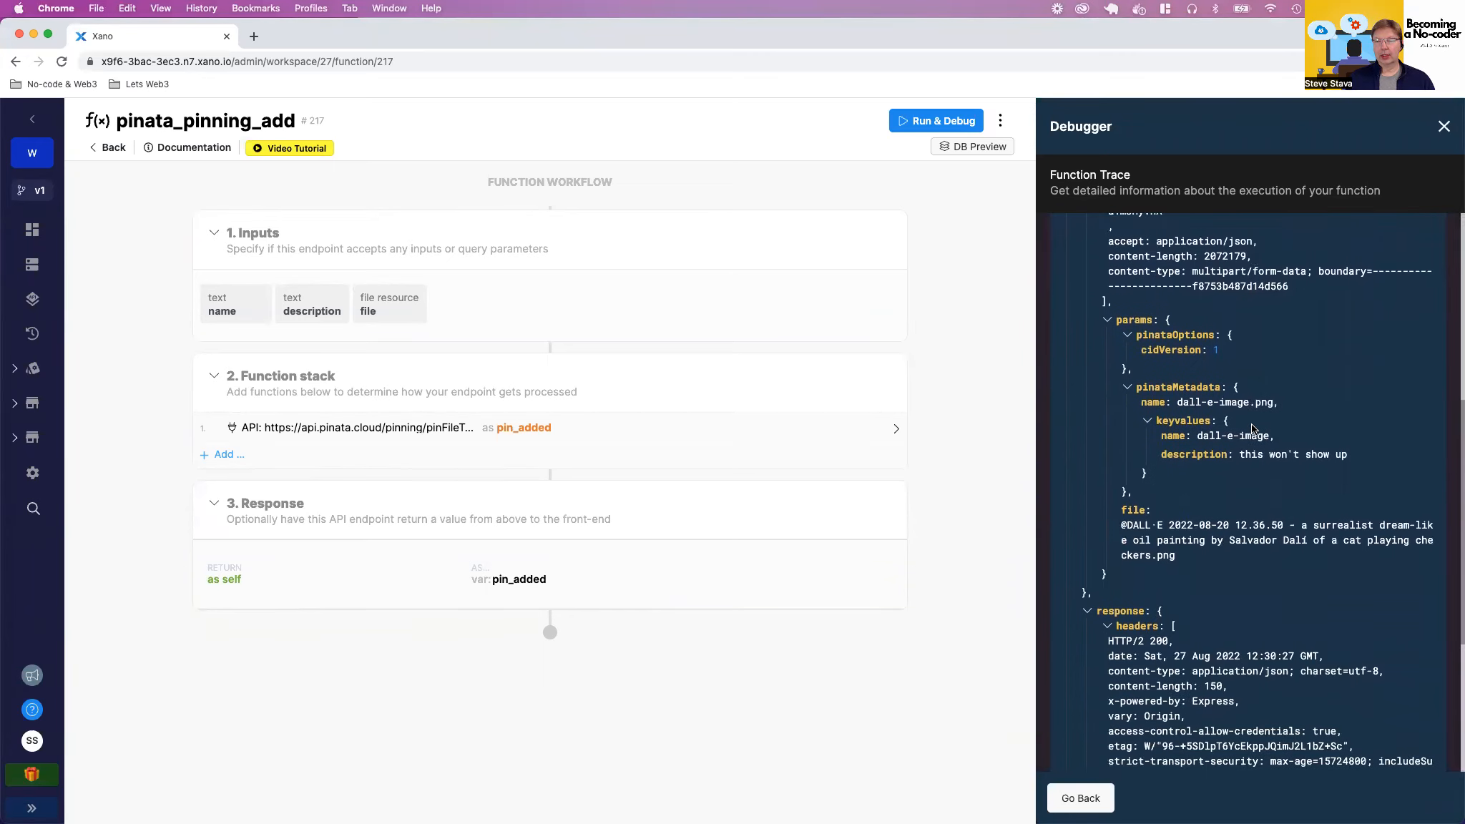
{"action": "scroll", "coordinate": [1251, 424], "scroll_direction": "up", "scroll_amount": 2}
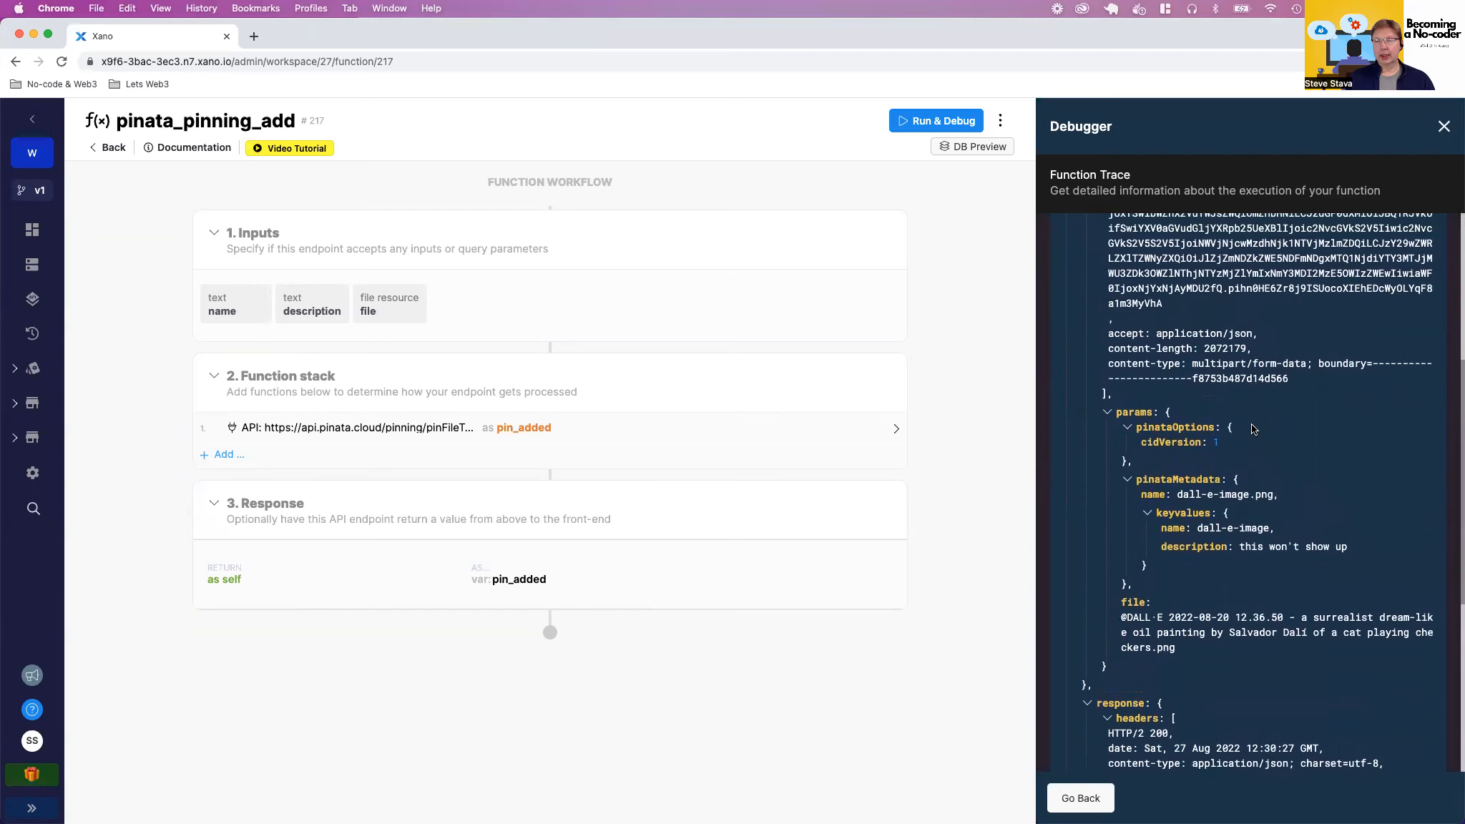
{"action": "scroll", "coordinate": [1273, 522], "scroll_direction": "down", "scroll_amount": 5}
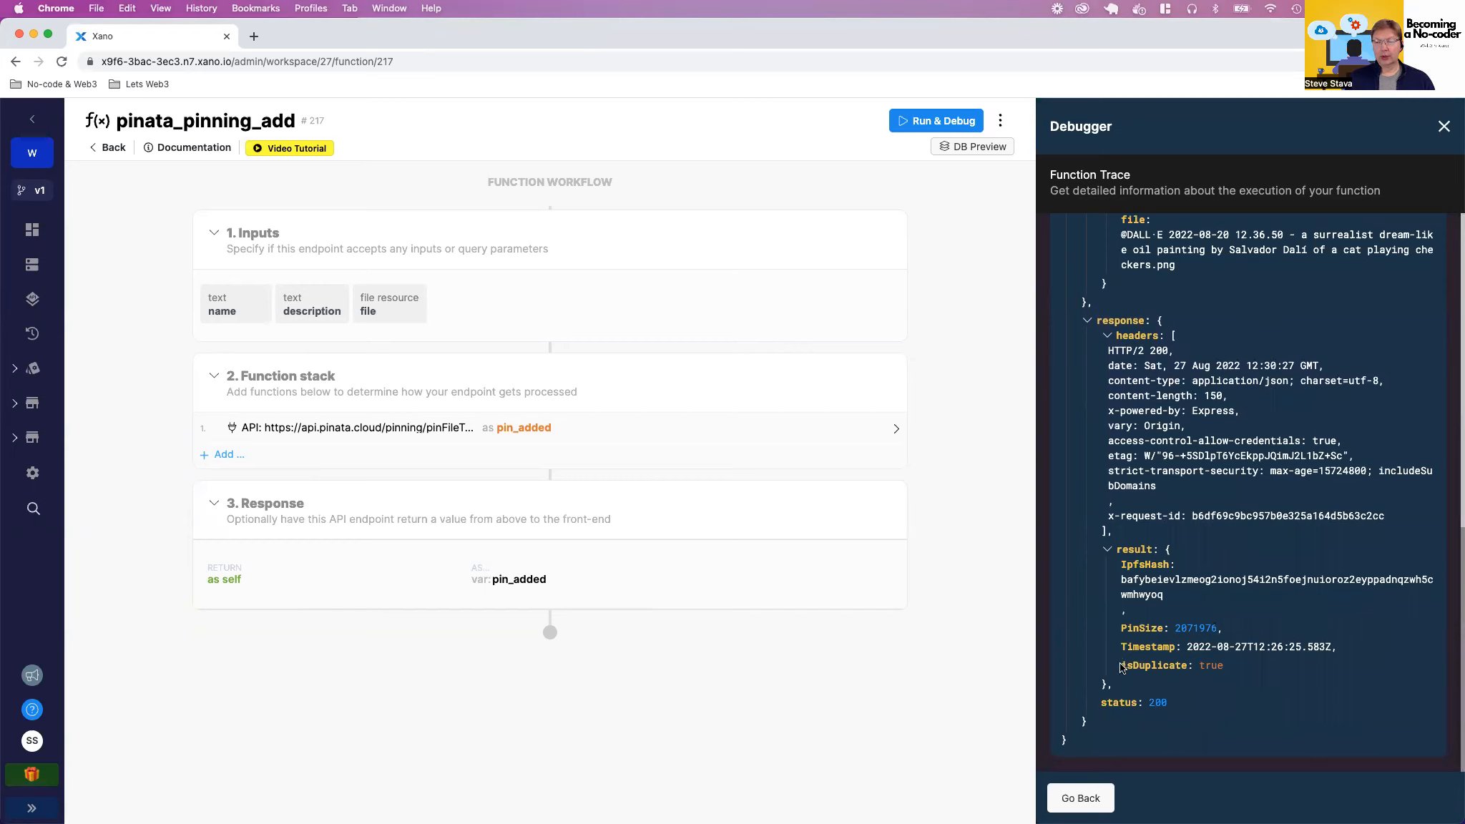
{"action": "left_click_drag", "start_coordinate": [1120, 665], "coordinate": [1252, 662]}
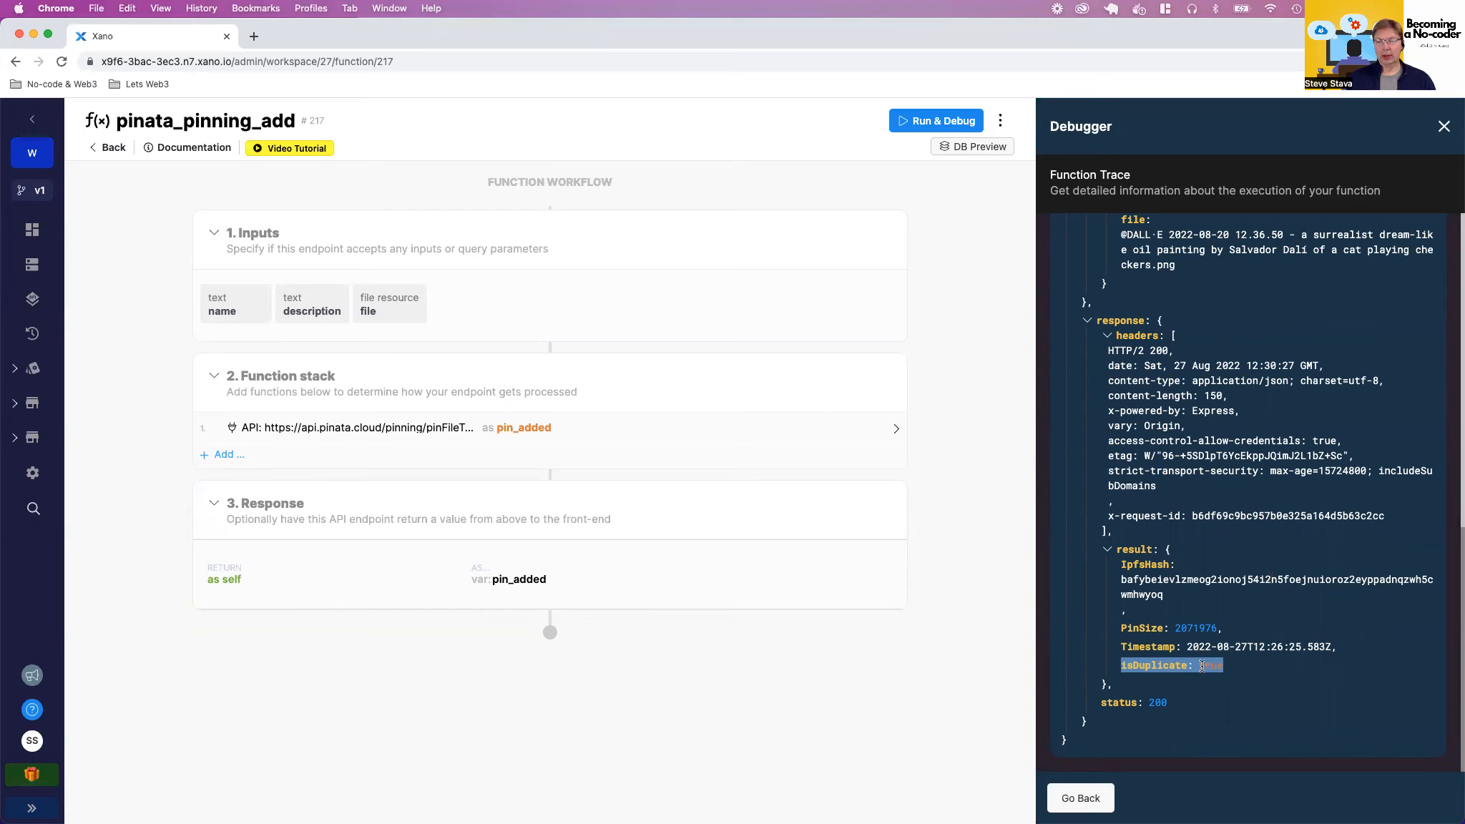
Switch to Pinata's Pin Manager, reload the file list, view the pinned webtutorial01.png, and close its preview.
{"action": "key", "text": "ctrl+Right"}
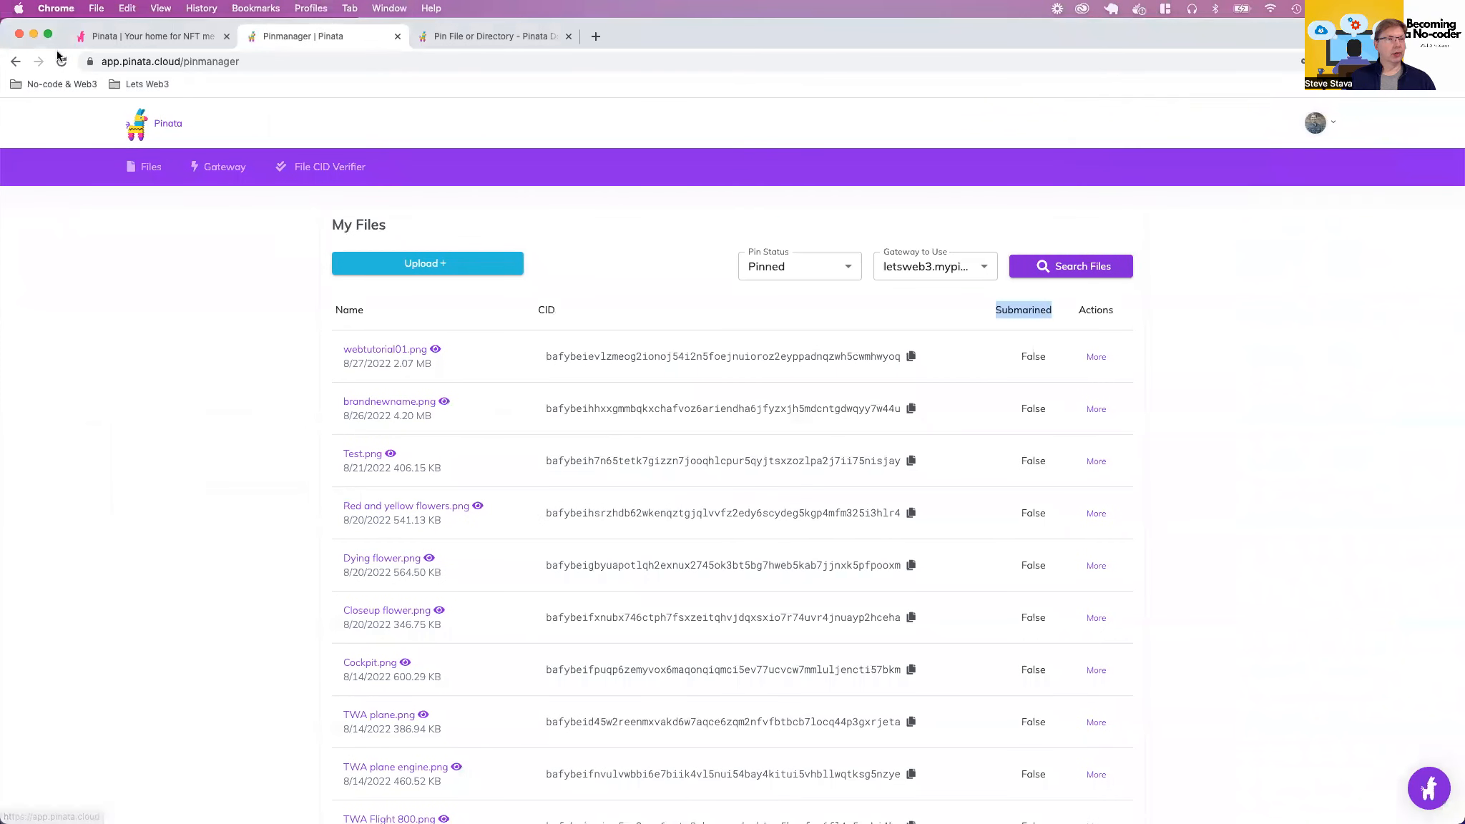
{"action": "left_click", "coordinate": [62, 62]}
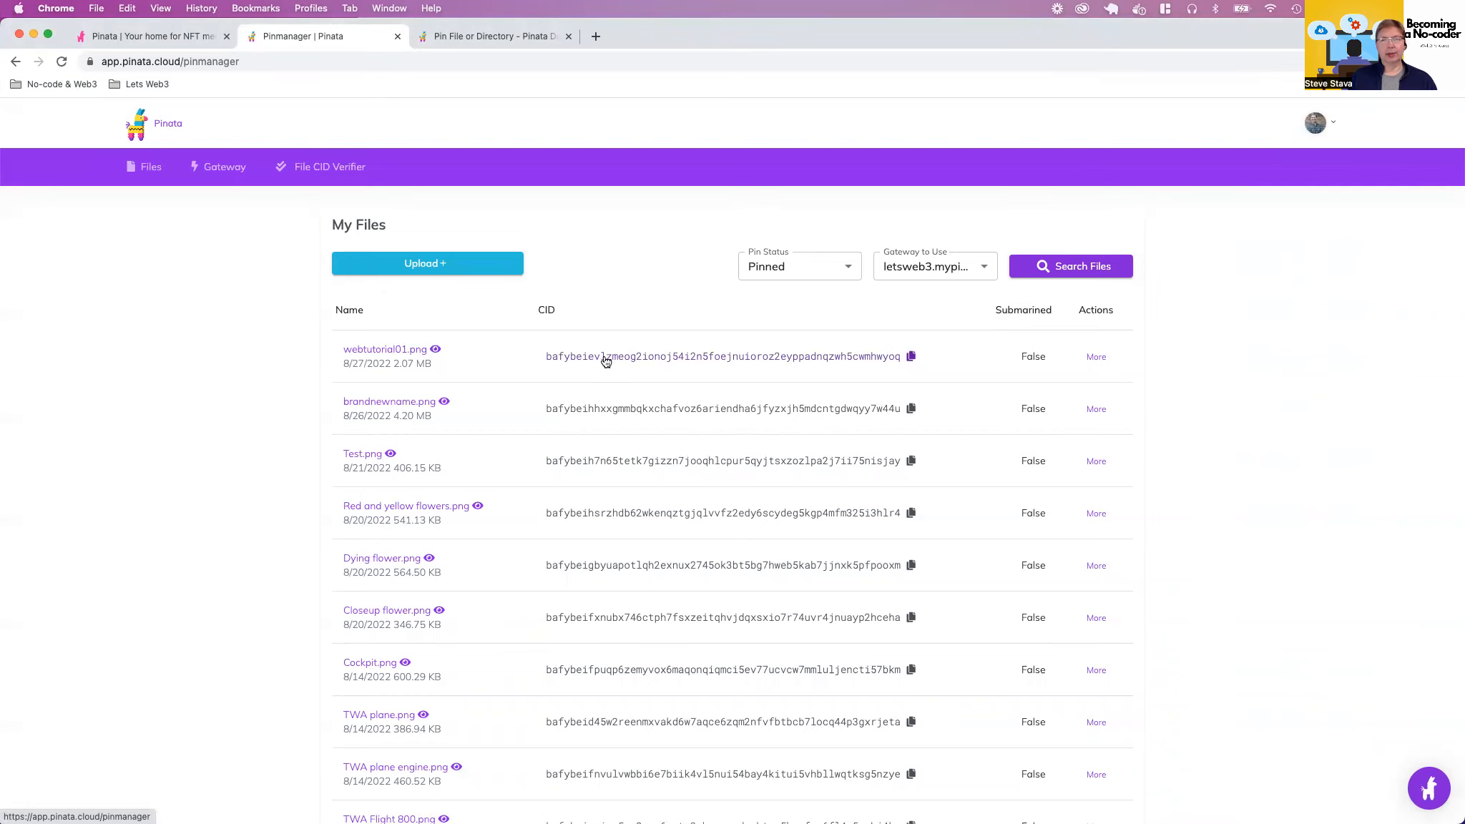
{"action": "left_click", "coordinate": [402, 349]}
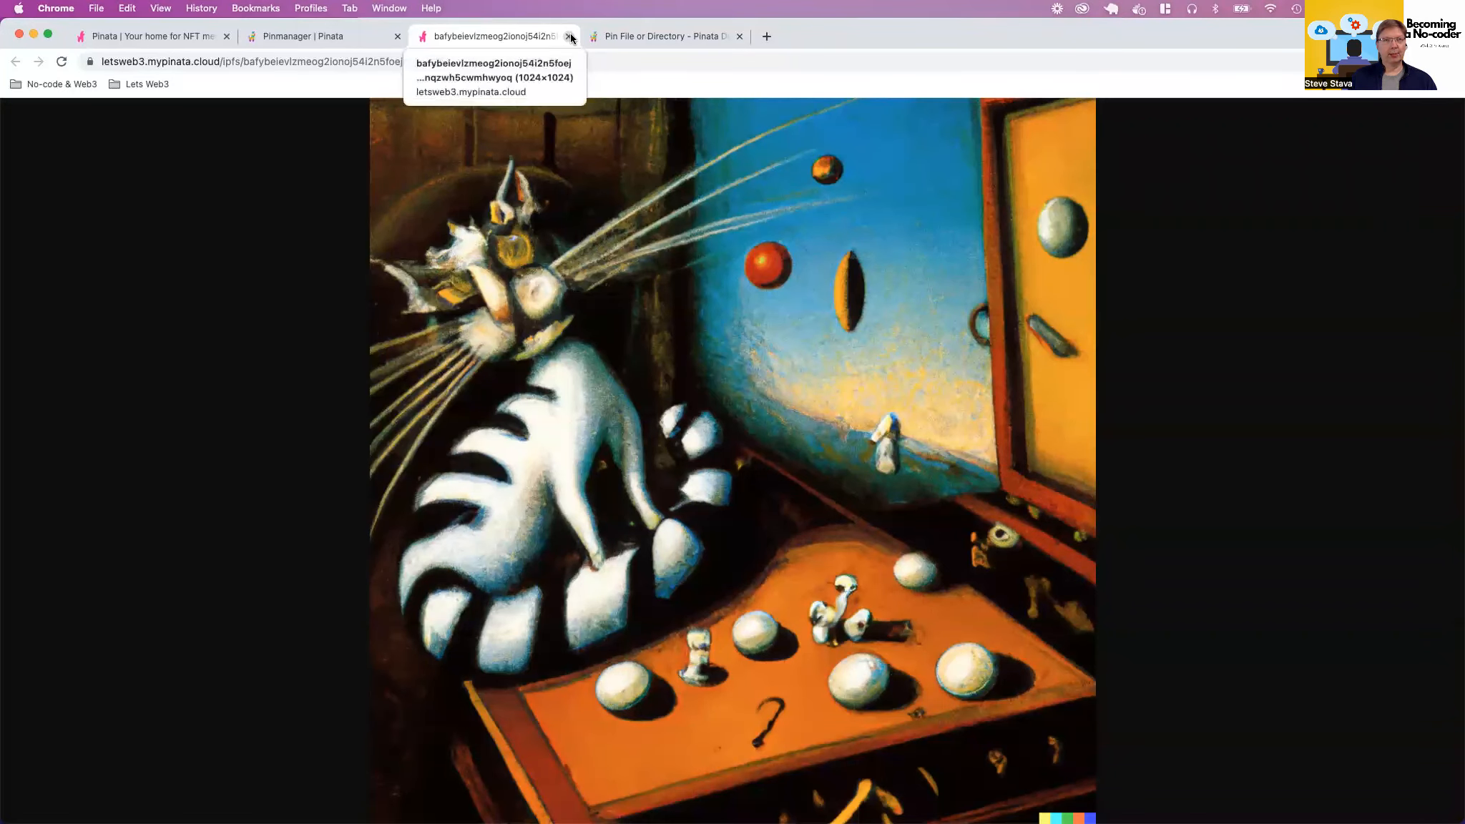
{"action": "left_click", "coordinate": [568, 36]}
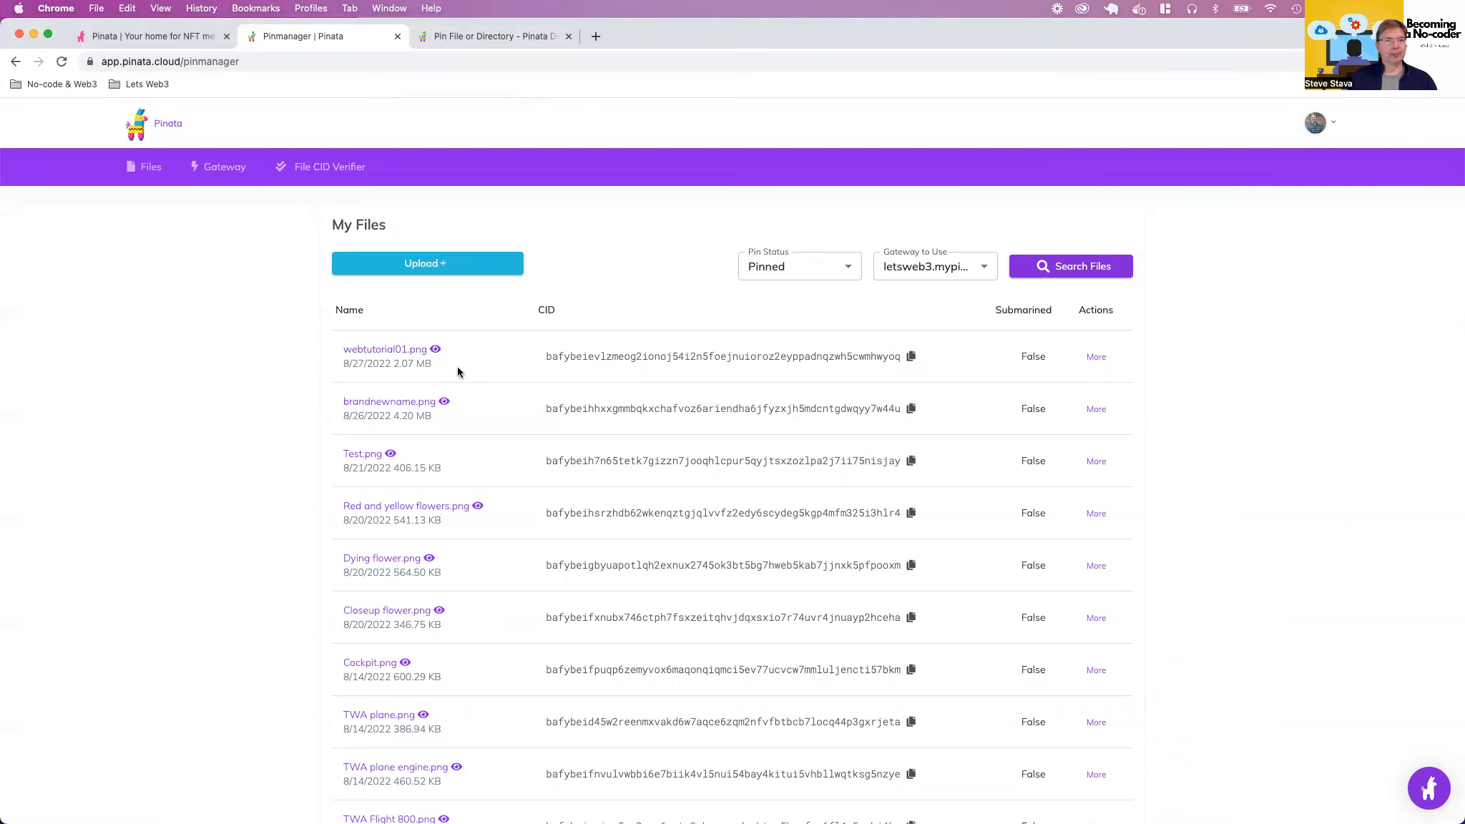
Return to Xano and rerun the function in Run & Debug with DALL·E 2022-08-20 12.25.21.png from Downloads as the file.
{"action": "key", "text": "ctrl+Left"}
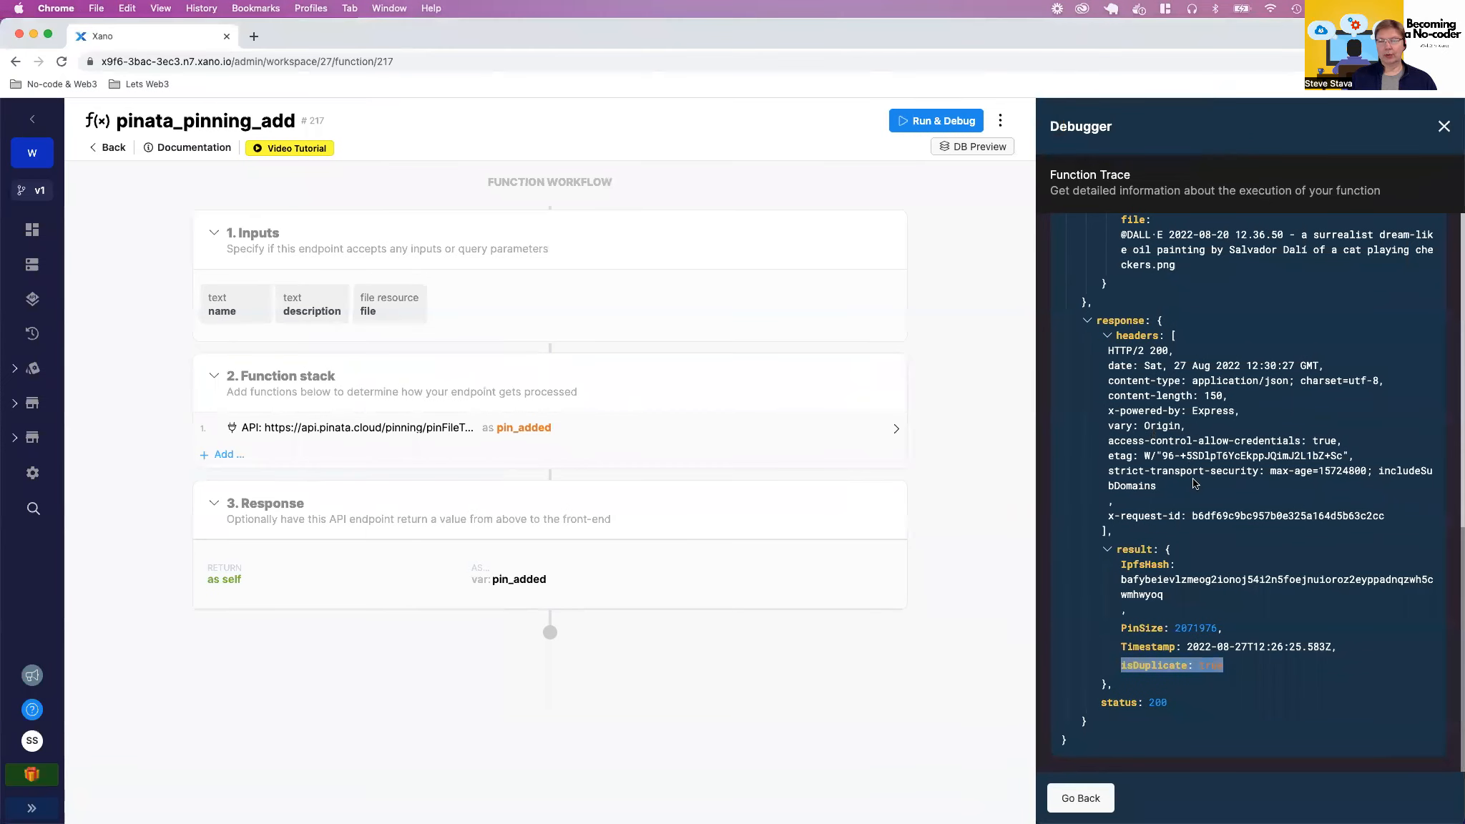
{"action": "left_click", "coordinate": [1444, 126]}
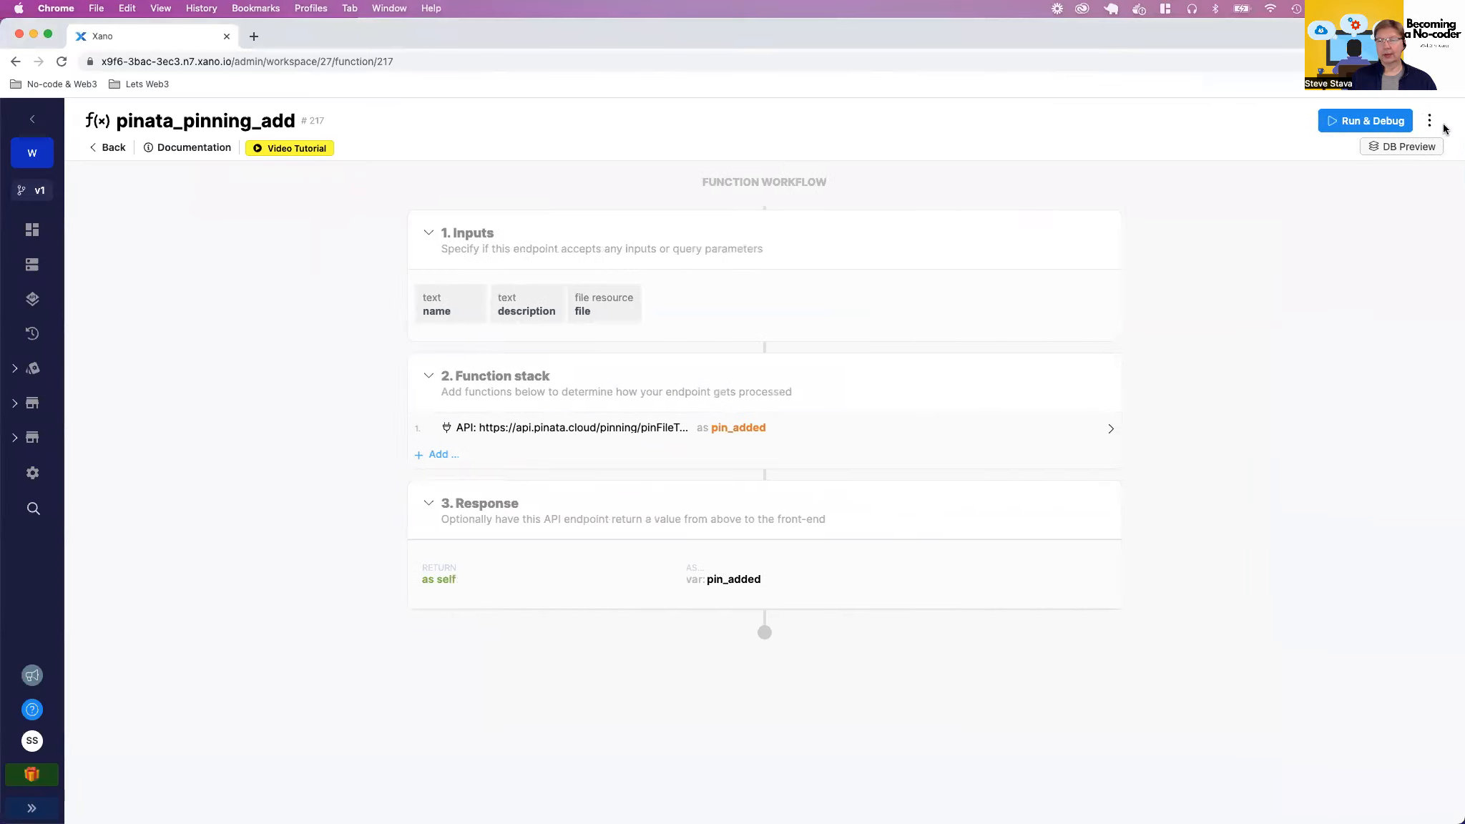
{"action": "left_click", "coordinate": [1343, 126]}
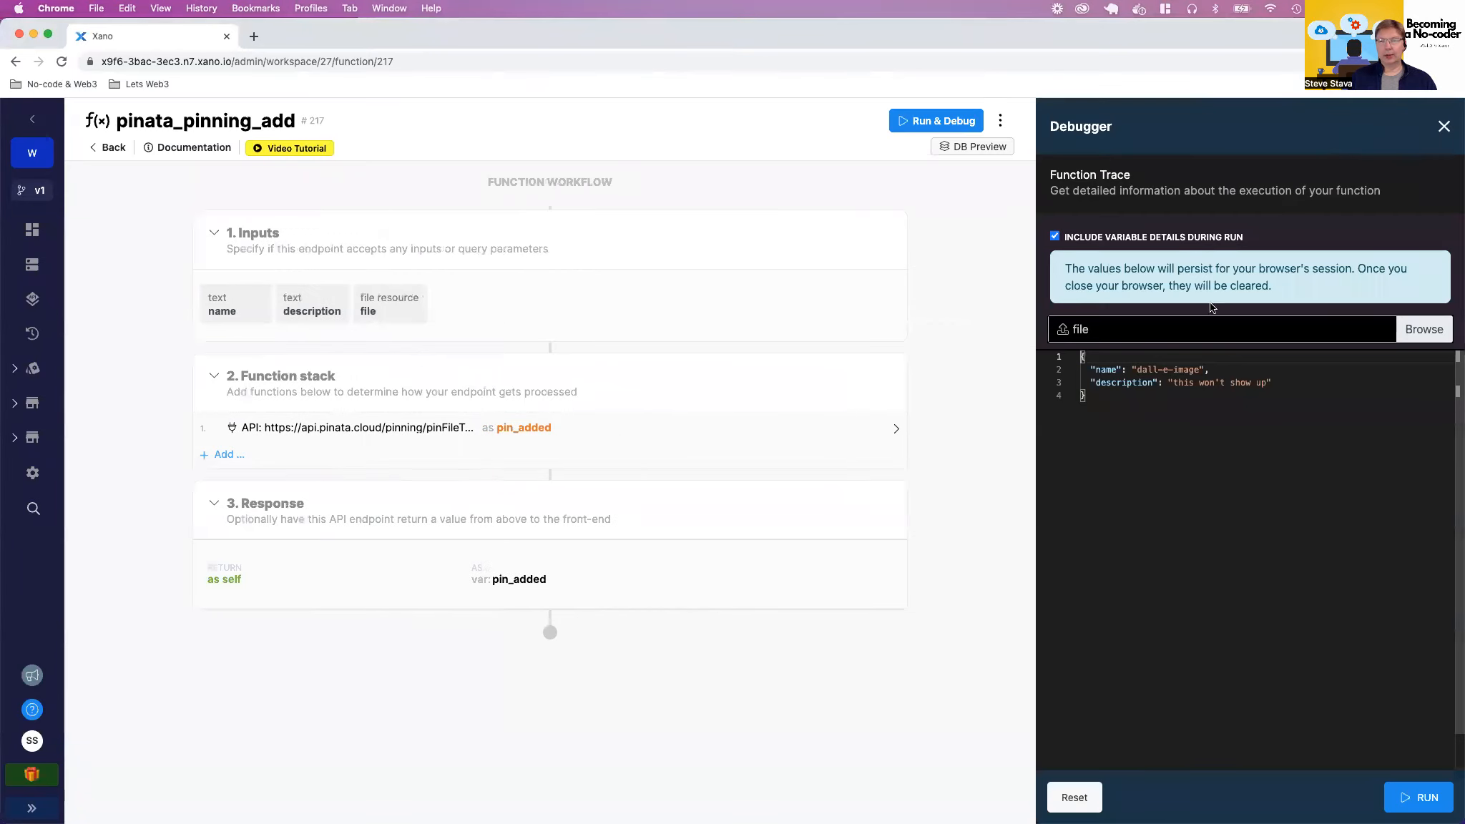
{"action": "left_click", "coordinate": [1415, 328]}
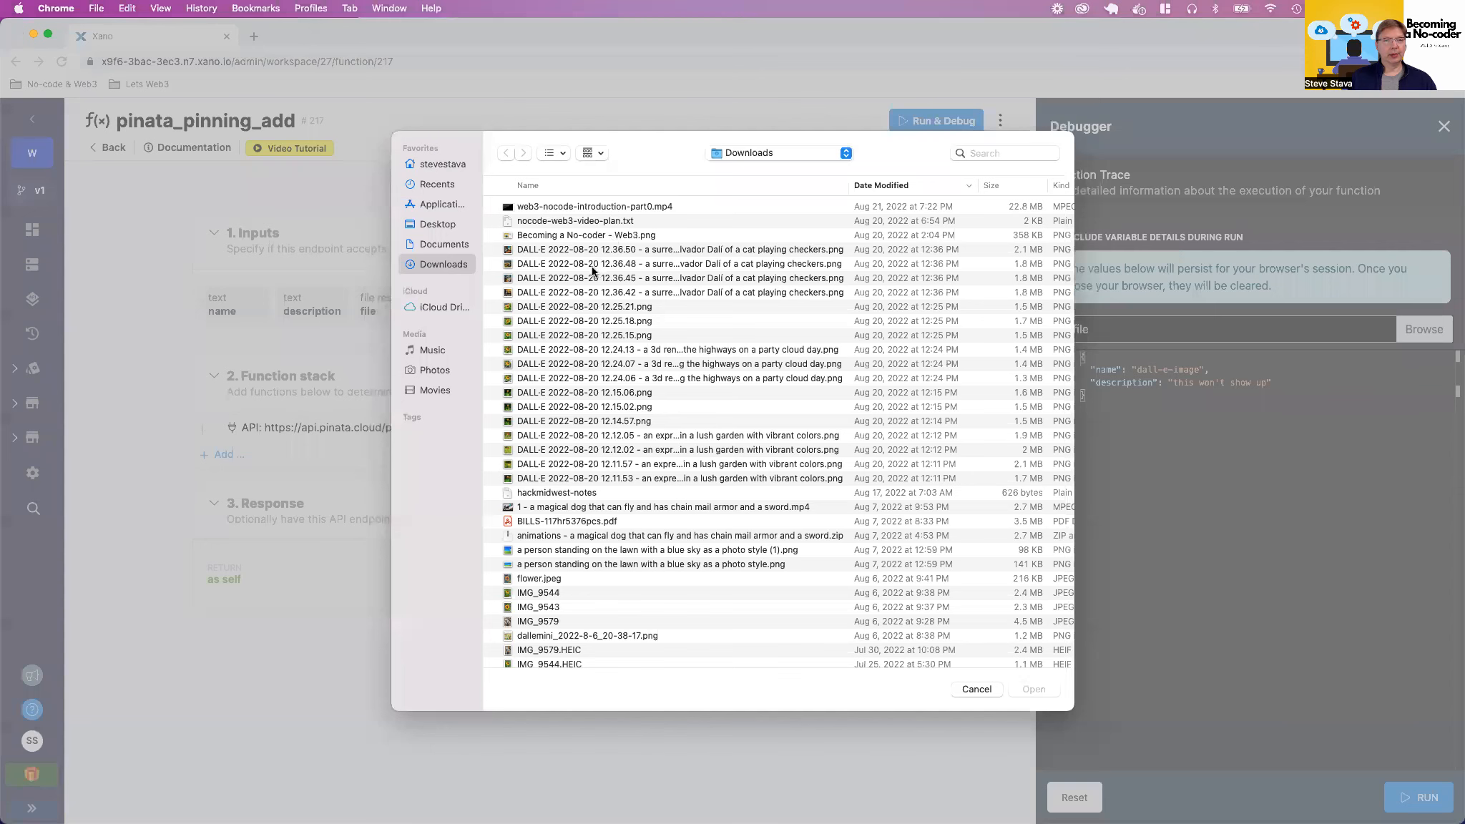
{"action": "left_click", "coordinate": [594, 308]}
{"action": "key", "text": "space"}
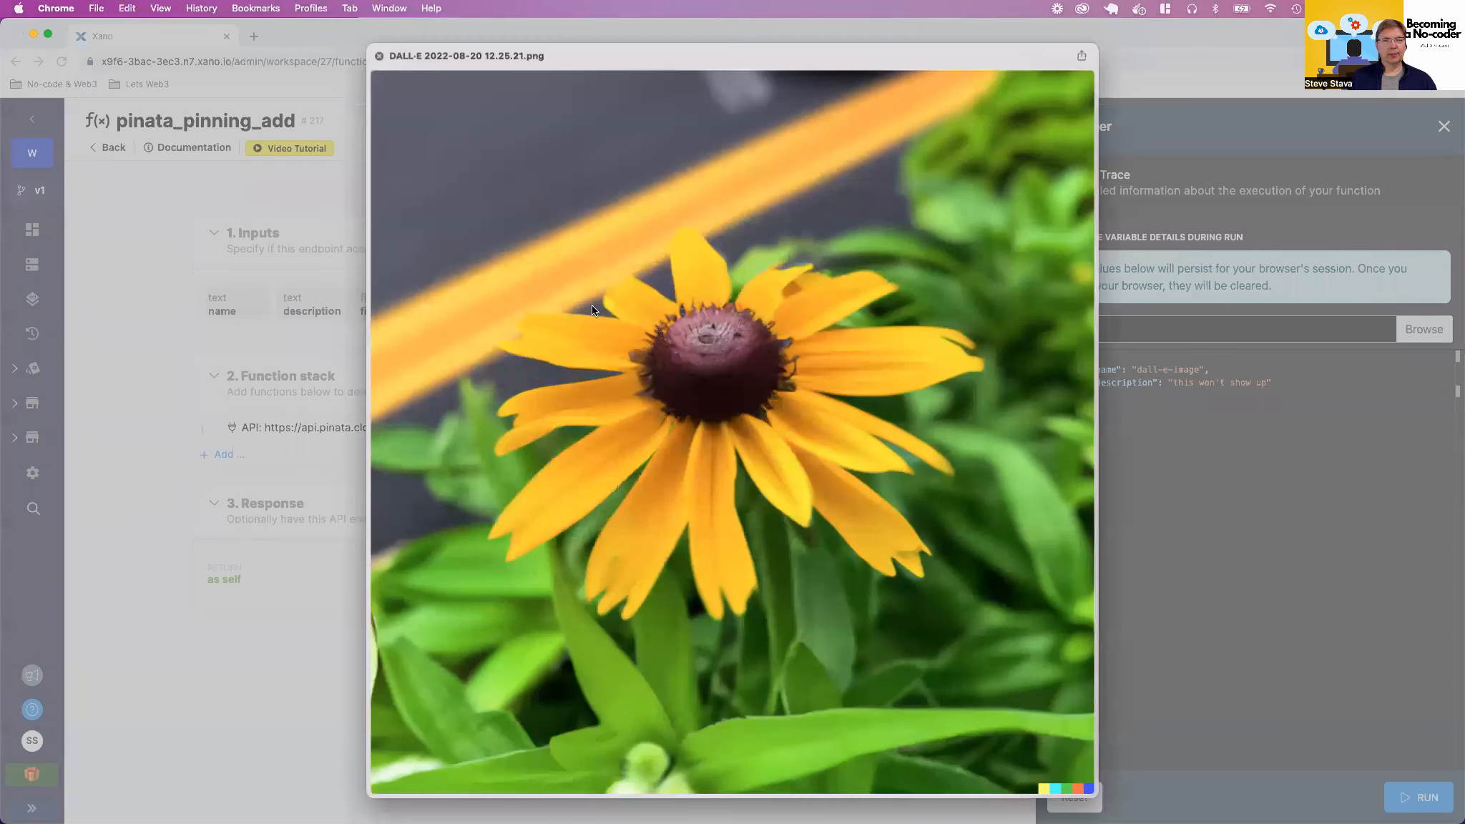
{"action": "left_click", "coordinate": [375, 55]}
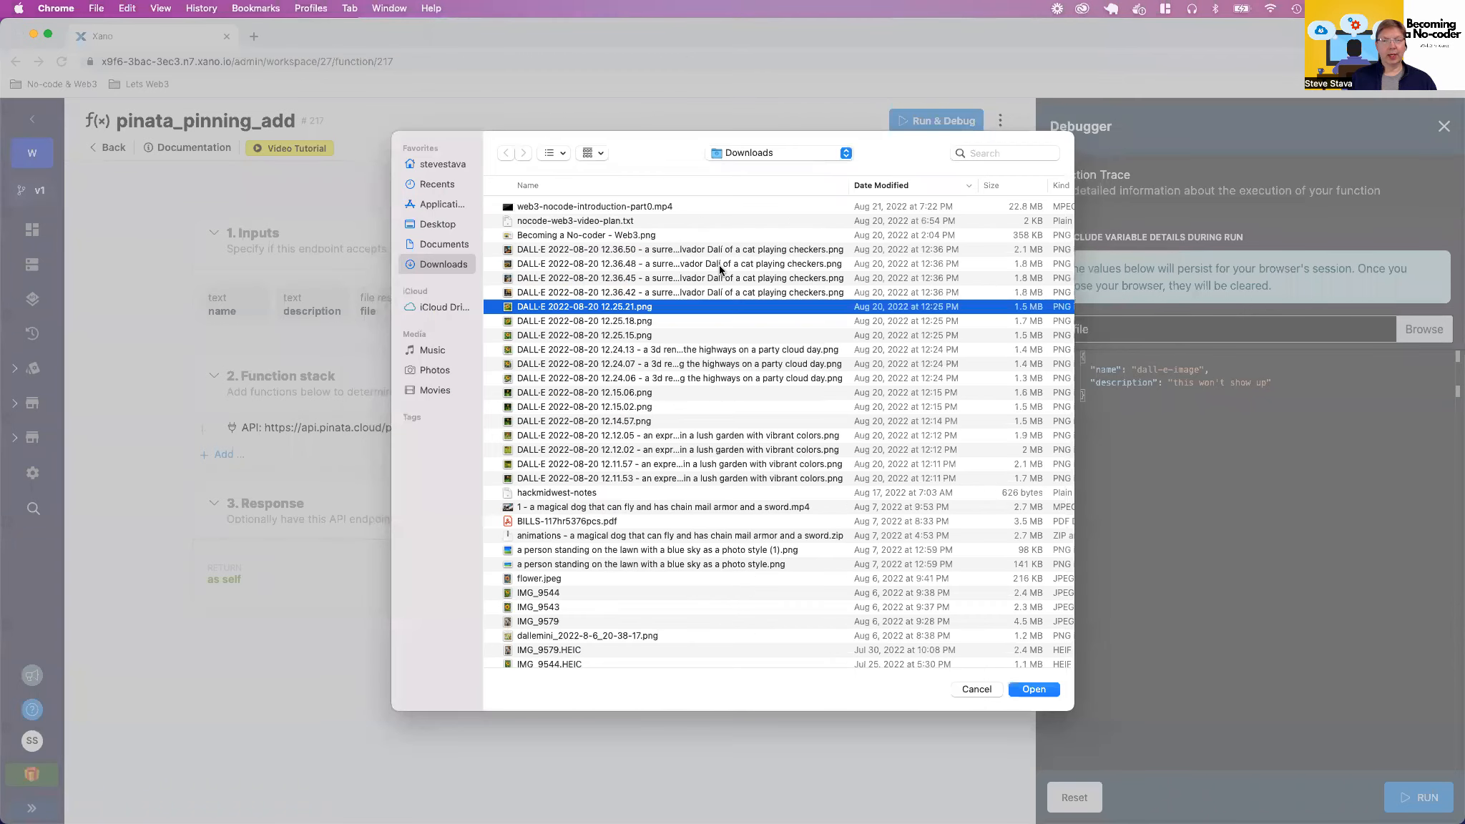
{"action": "left_click", "coordinate": [1034, 689]}
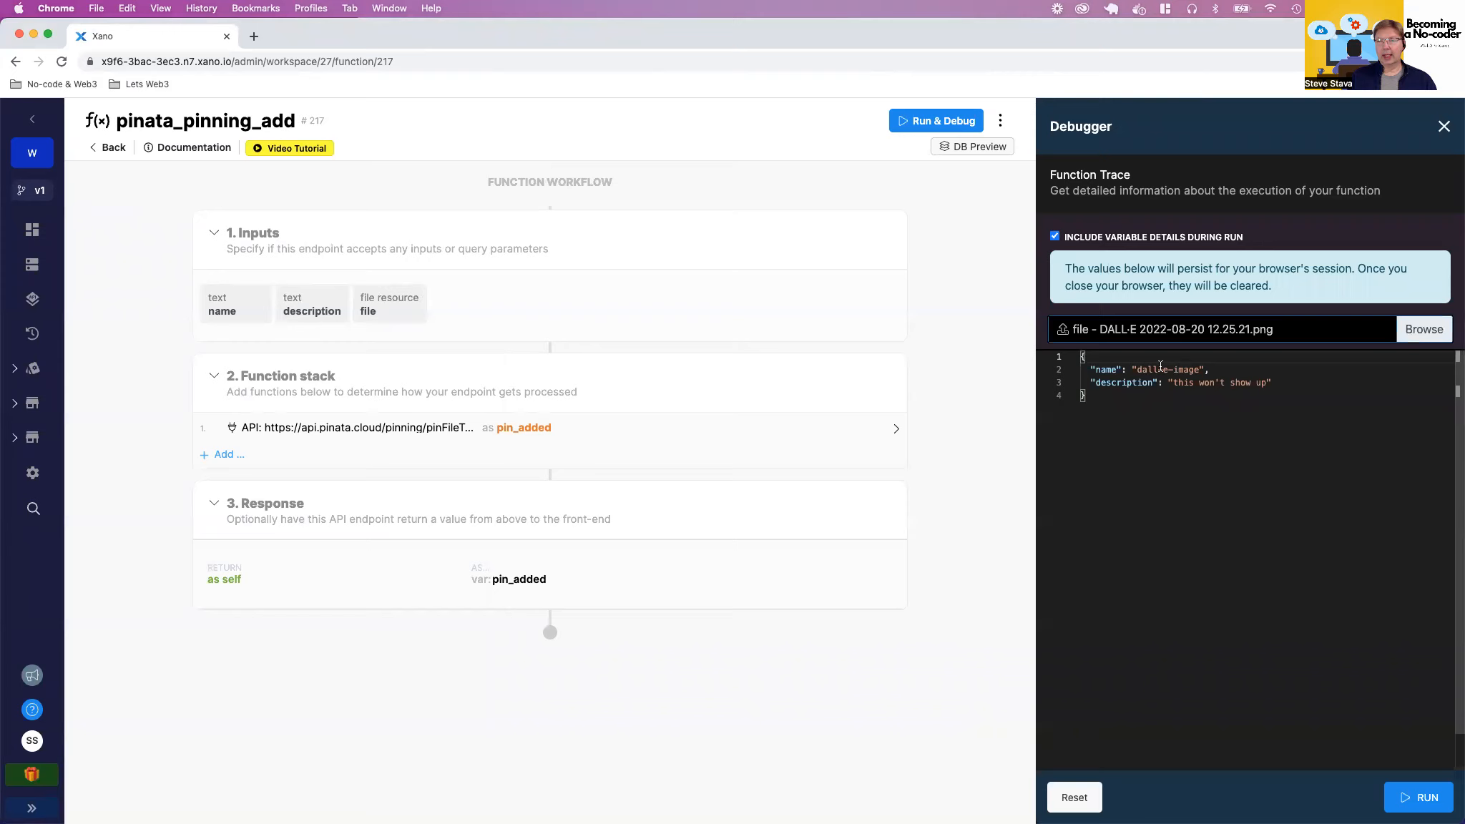
{"action": "left_click", "coordinate": [1393, 795]}
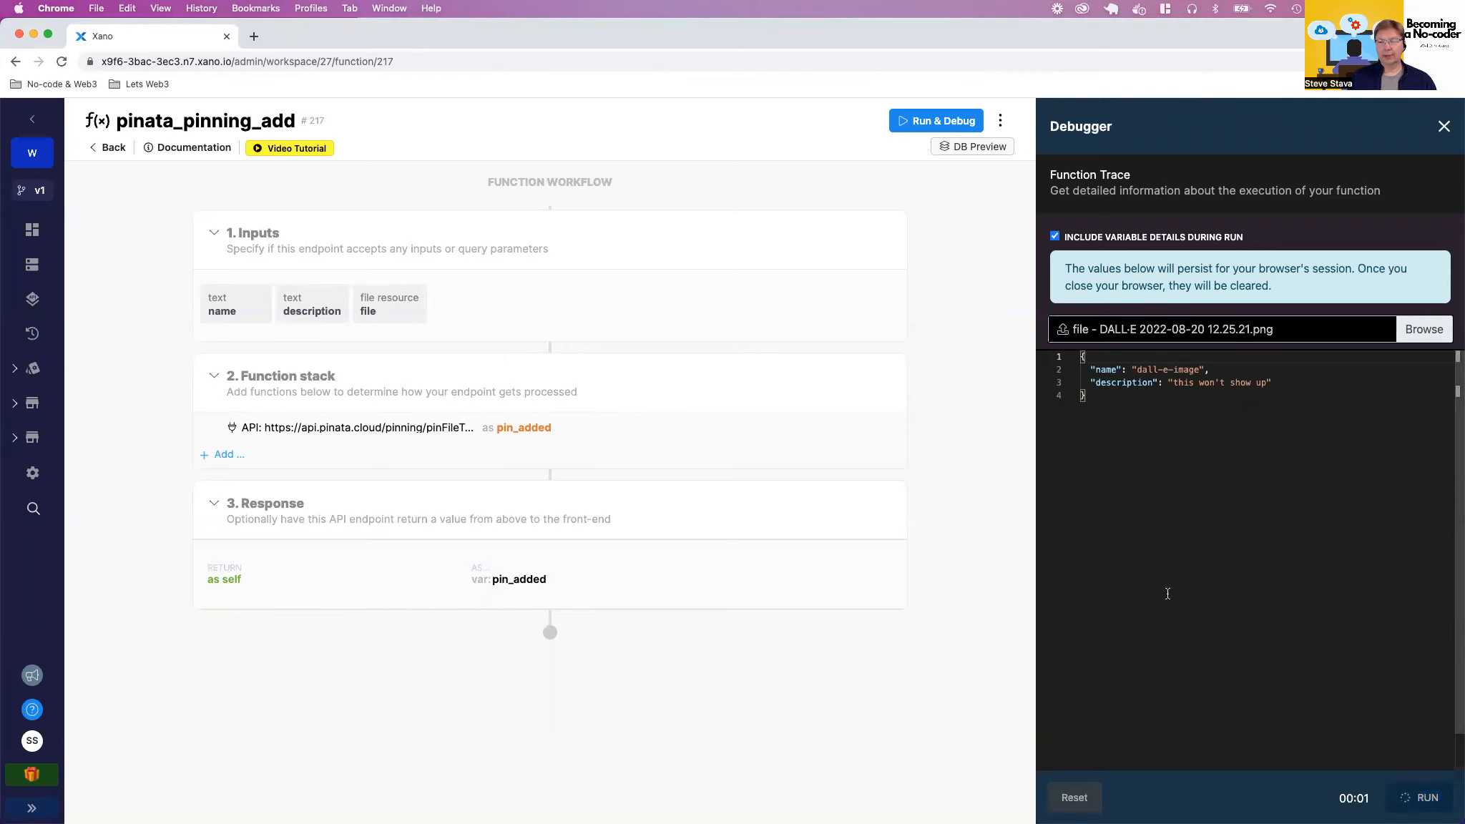
{"action": "scroll", "coordinate": [1167, 593], "scroll_direction": "down", "scroll_amount": 10}
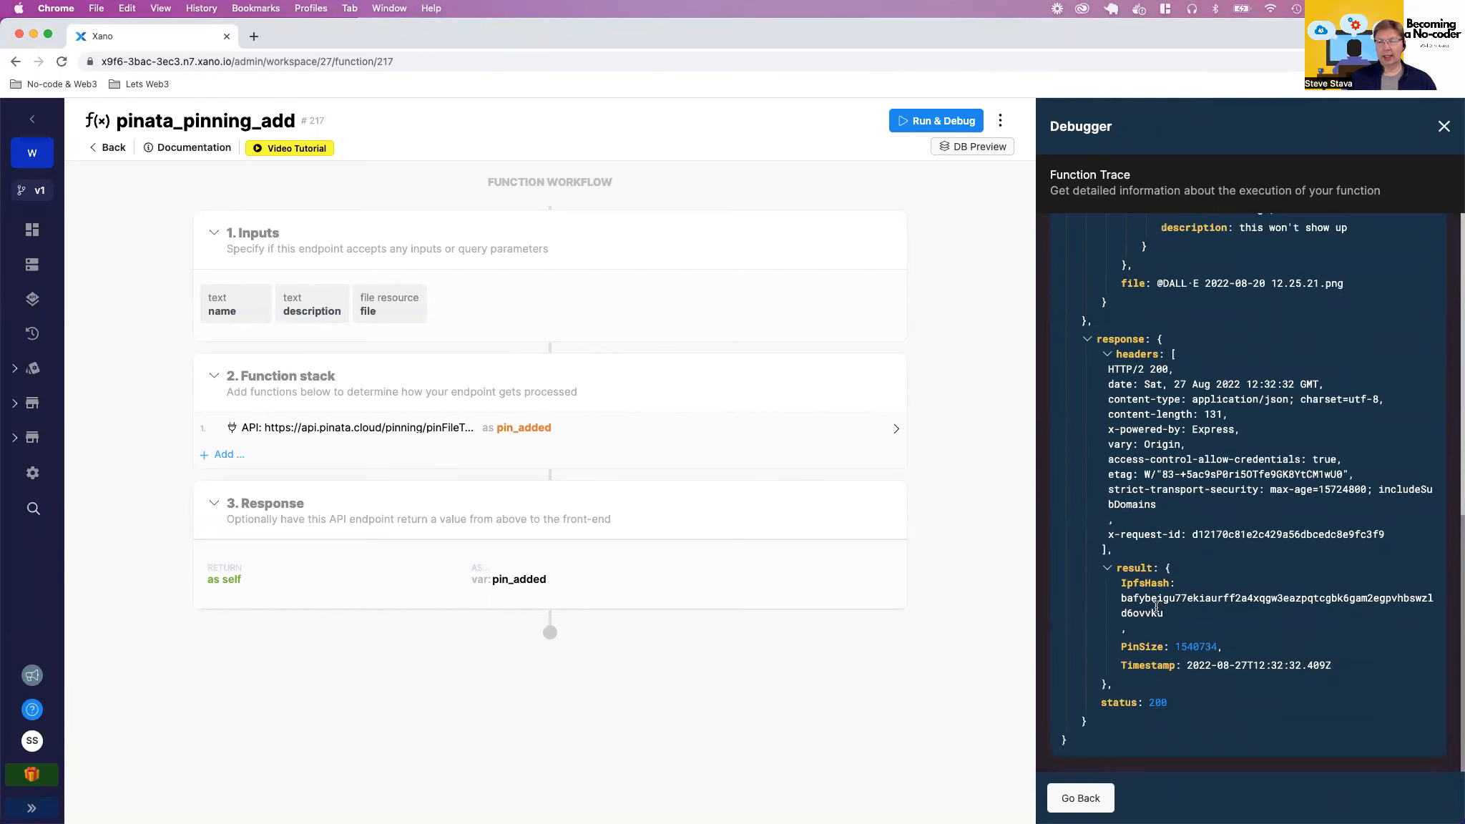
Switch to Pinata's Pin Manager, reload the file list, and view the pinned dall-e-image.png before closing it.
{"action": "key", "text": "ctrl+Right"}
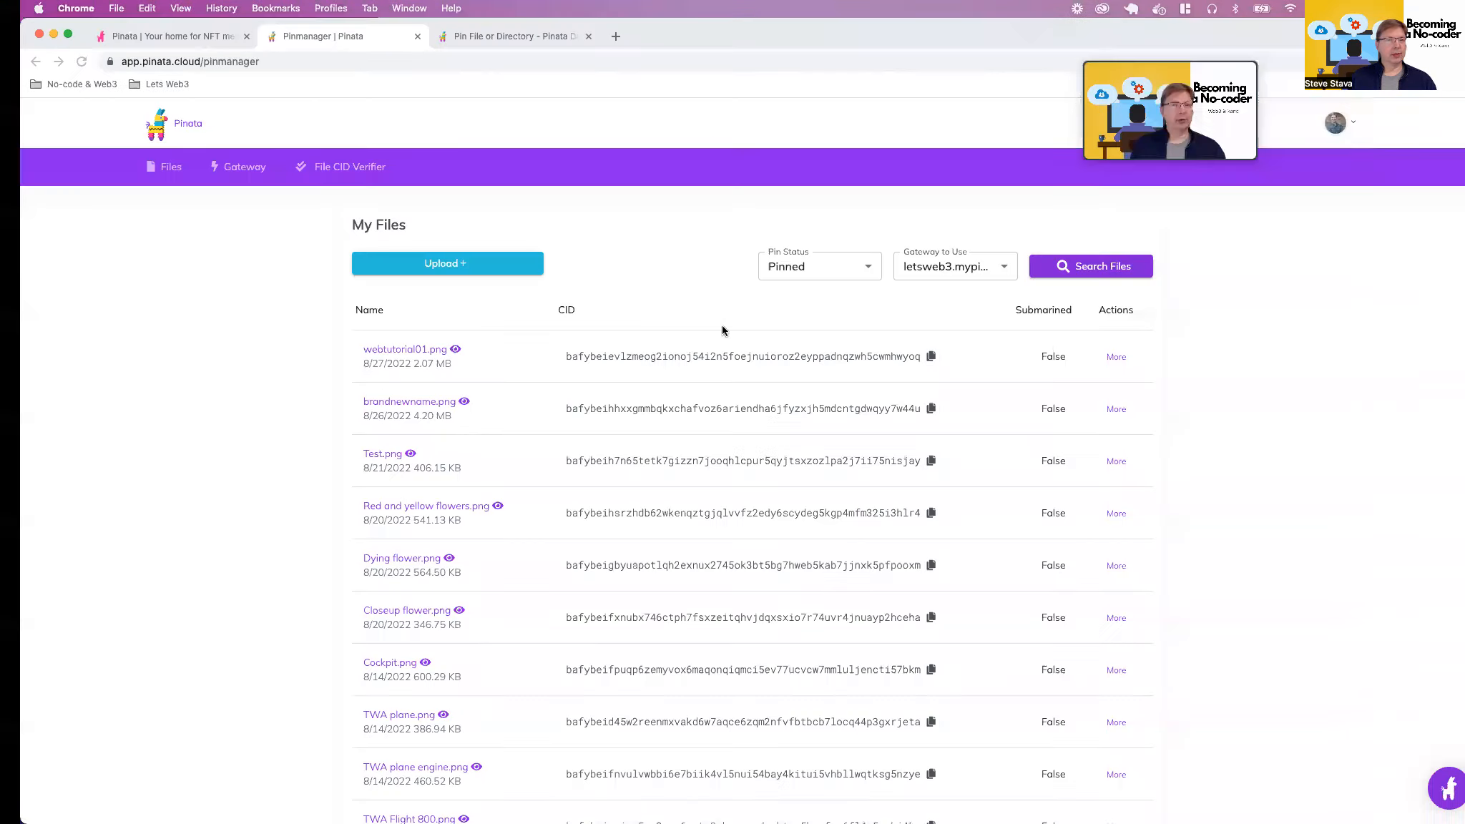
{"action": "left_click", "coordinate": [62, 61]}
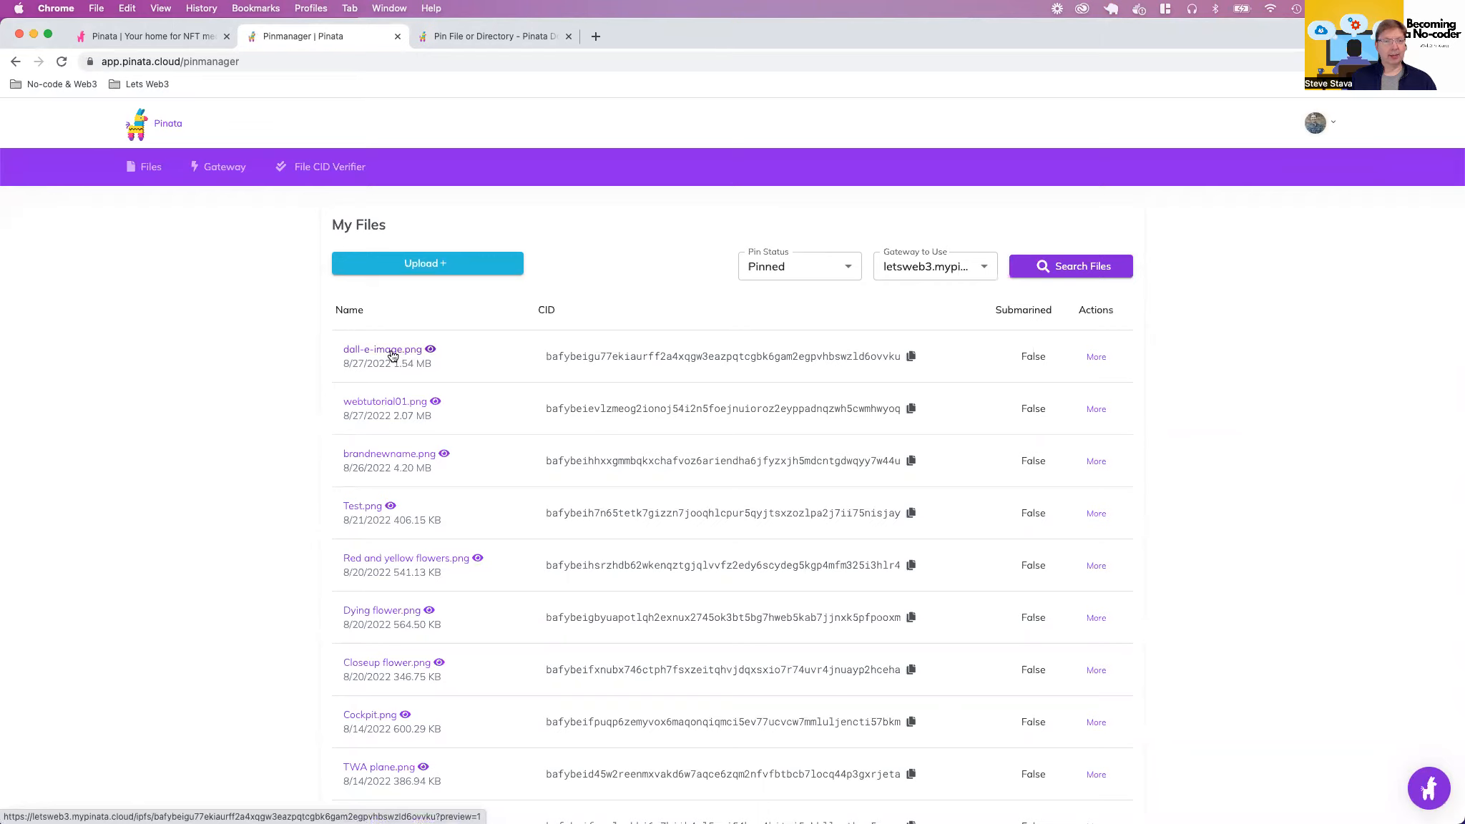
{"action": "left_click", "coordinate": [392, 353]}
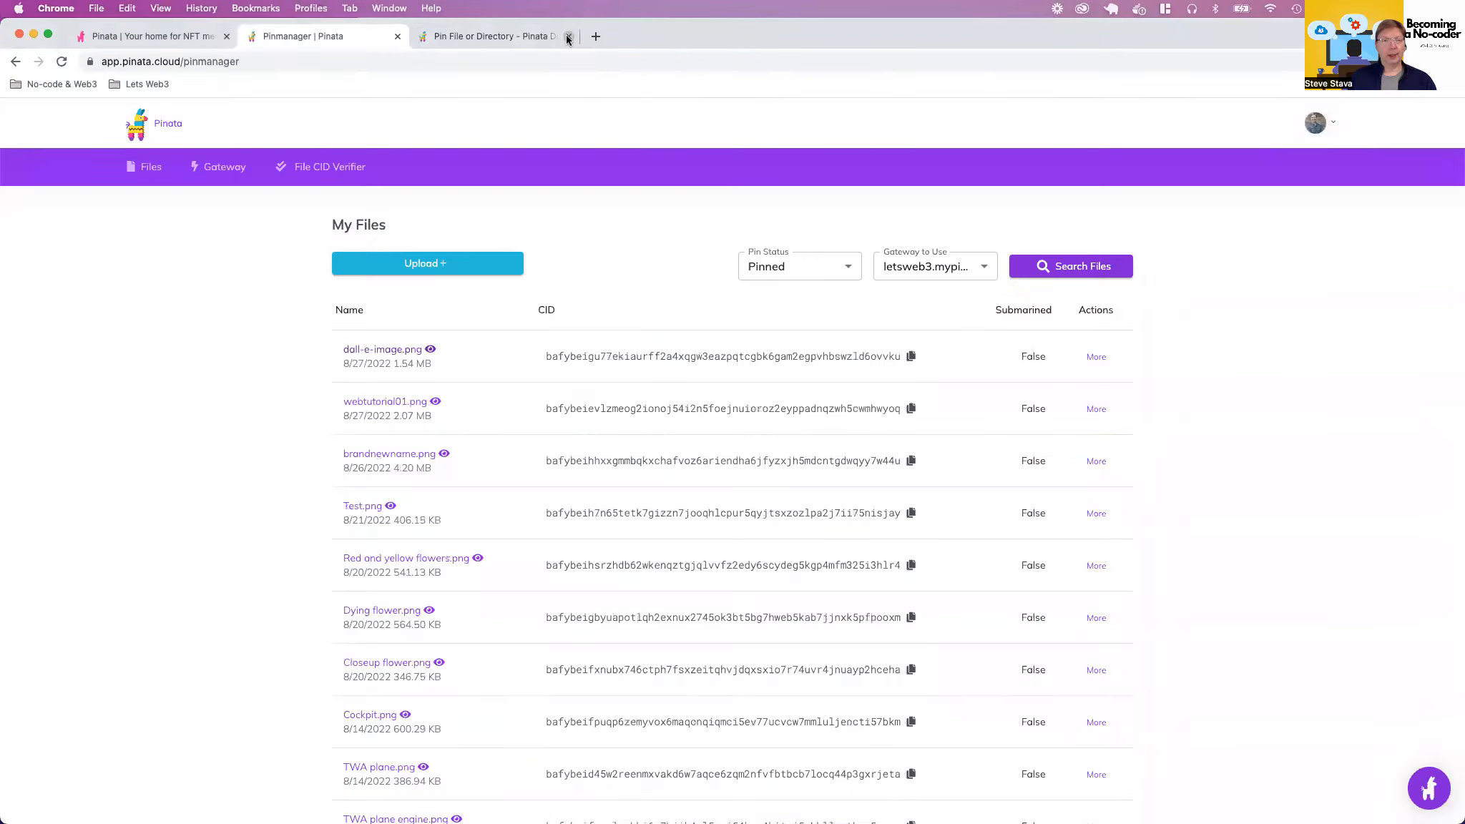
{"action": "left_click", "coordinate": [568, 36]}
Check the name and description key/value metadata of dall-e-image.png in its file details, leaving them unedited.
{"action": "left_click", "coordinate": [1096, 357]}
{"action": "left_click", "coordinate": [1108, 376]}
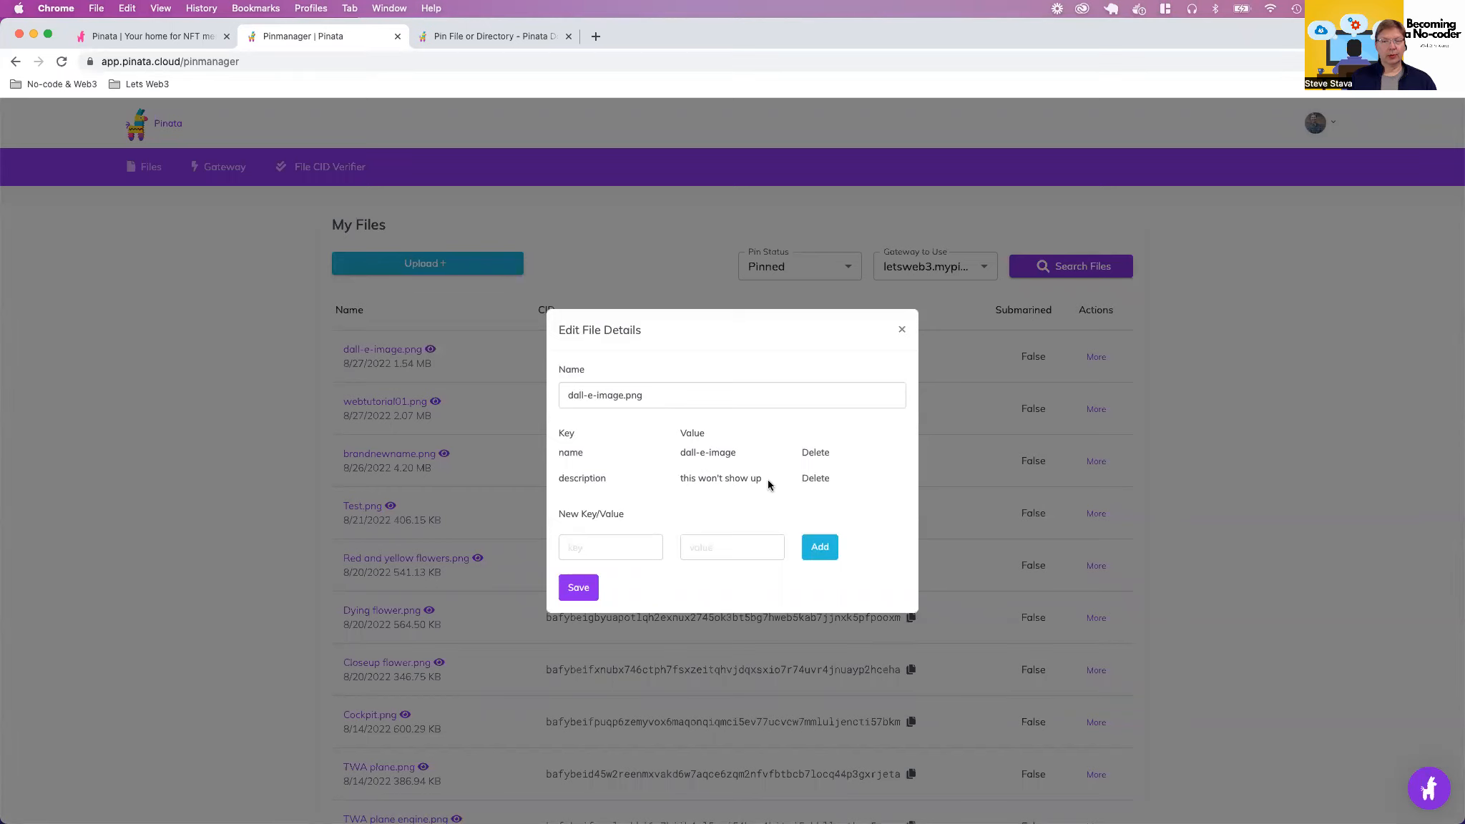
{"action": "left_click", "coordinate": [901, 332]}
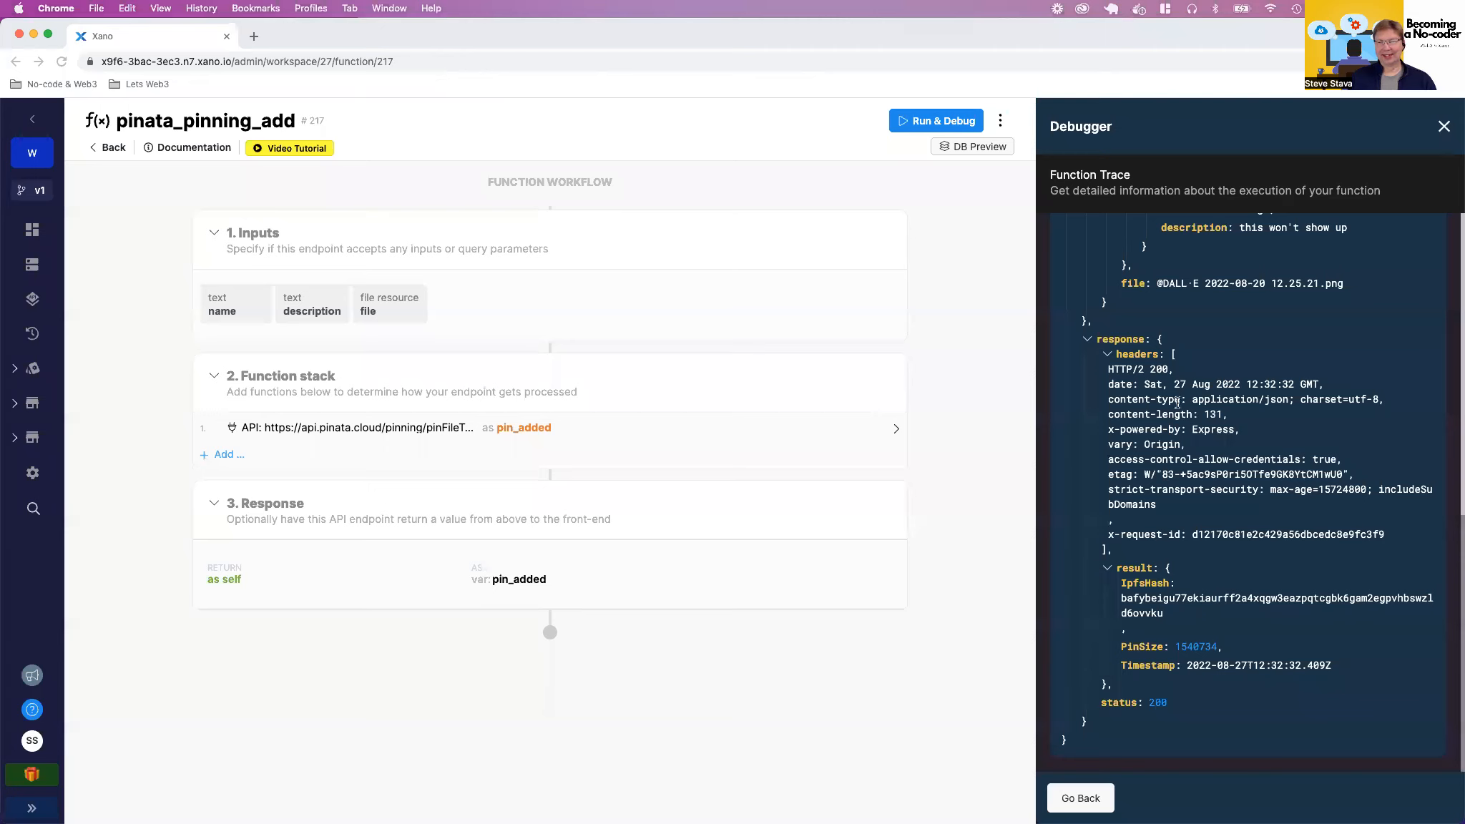
Leave the run result in Xano and close the debugger for pinata_pinning_add.
{"action": "left_click", "coordinate": [1059, 795]}
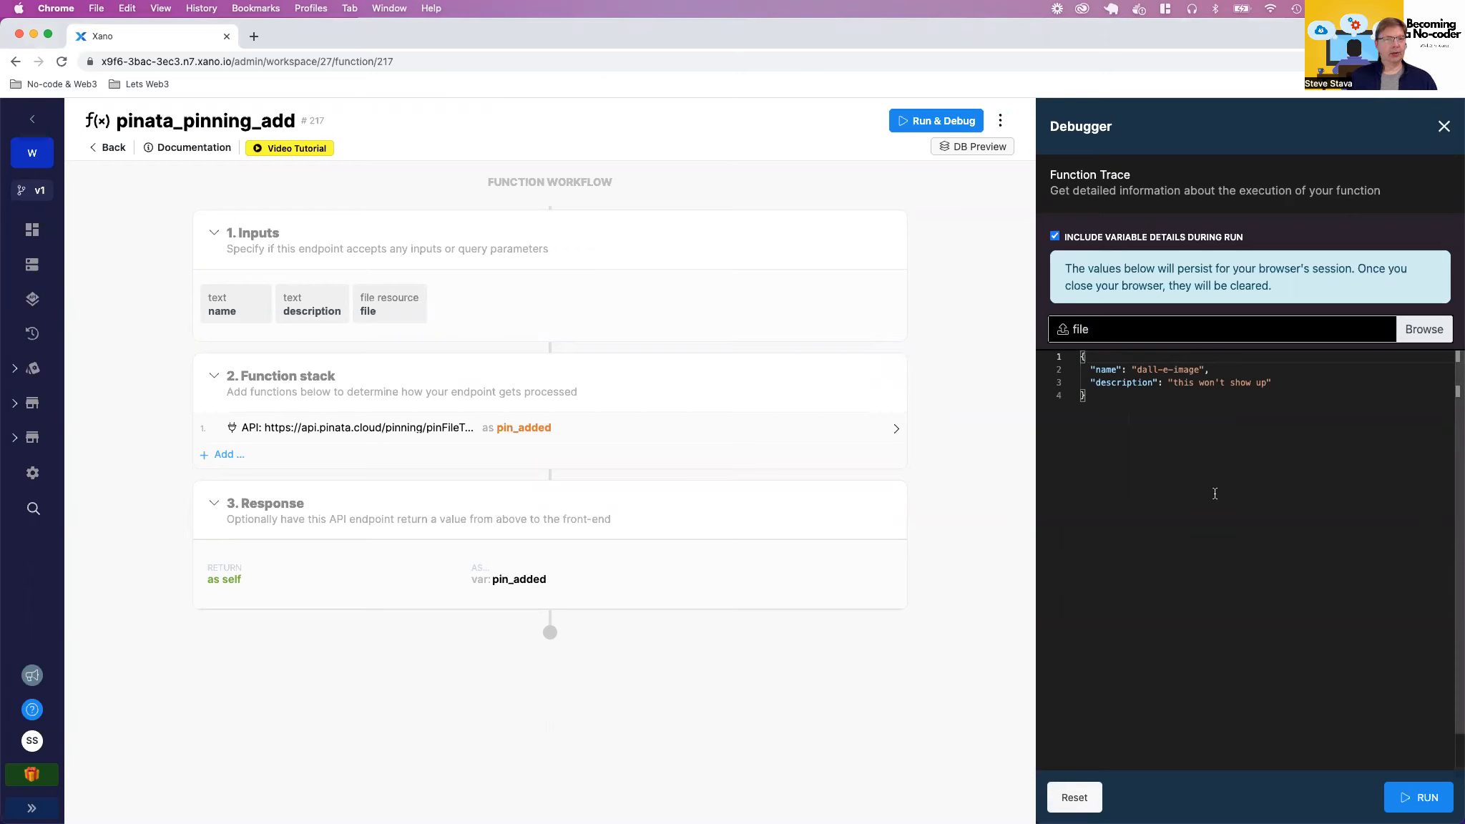
{"action": "mouse_move", "coordinate": [878, 428]}
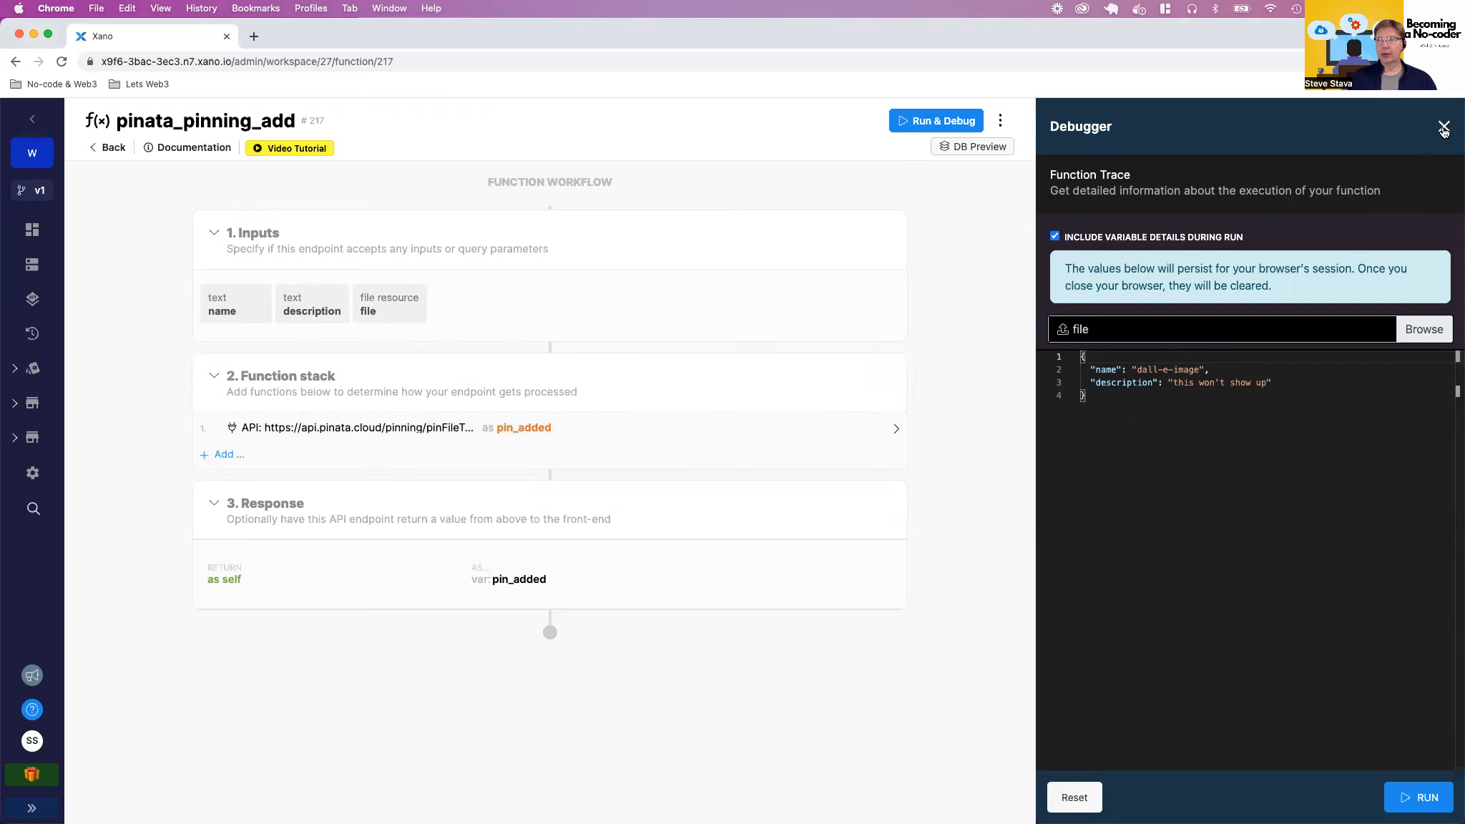
{"action": "left_click", "coordinate": [1443, 129]}
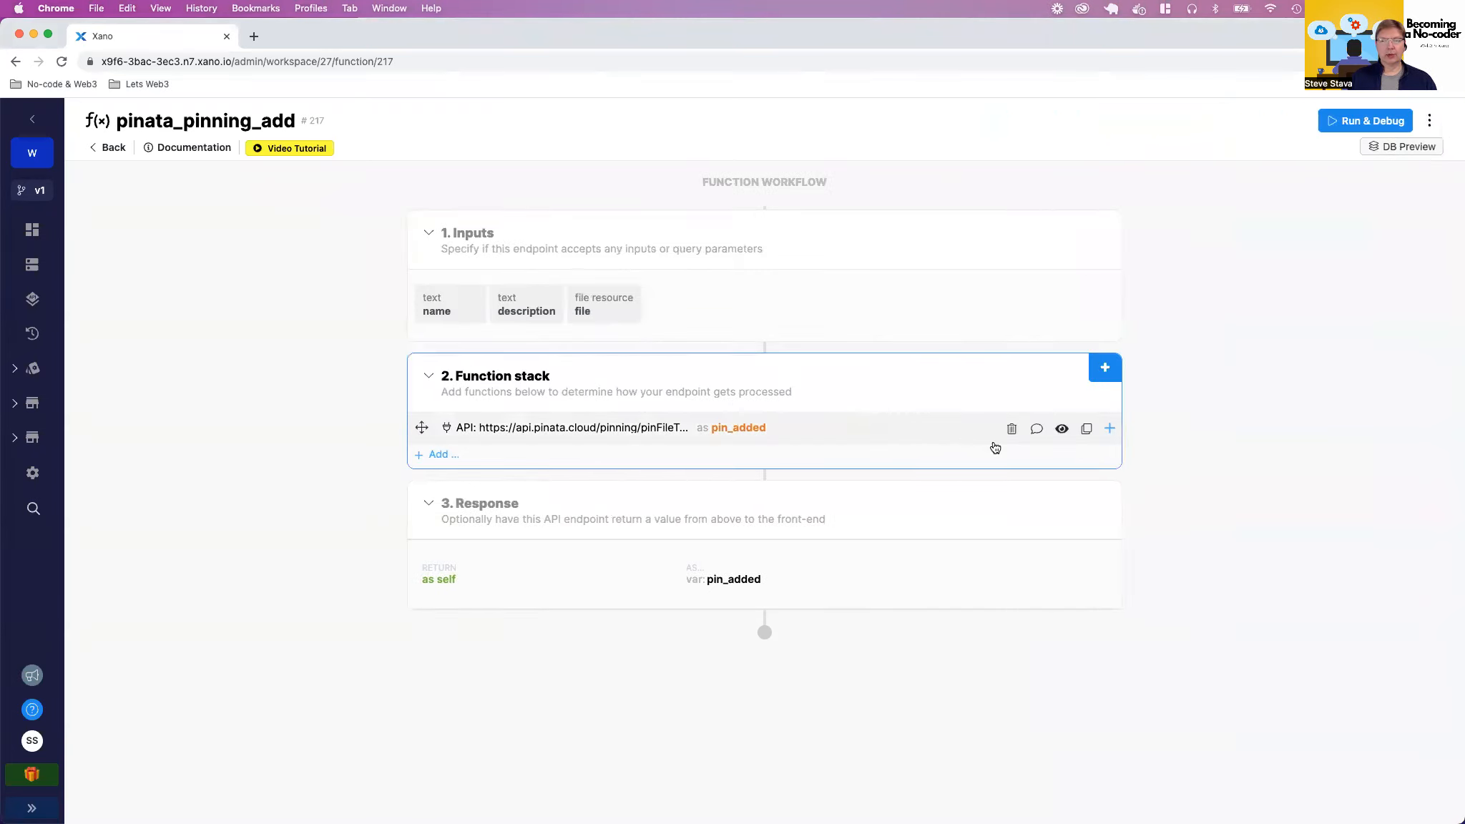
{"action": "left_click", "coordinate": [1106, 368]}
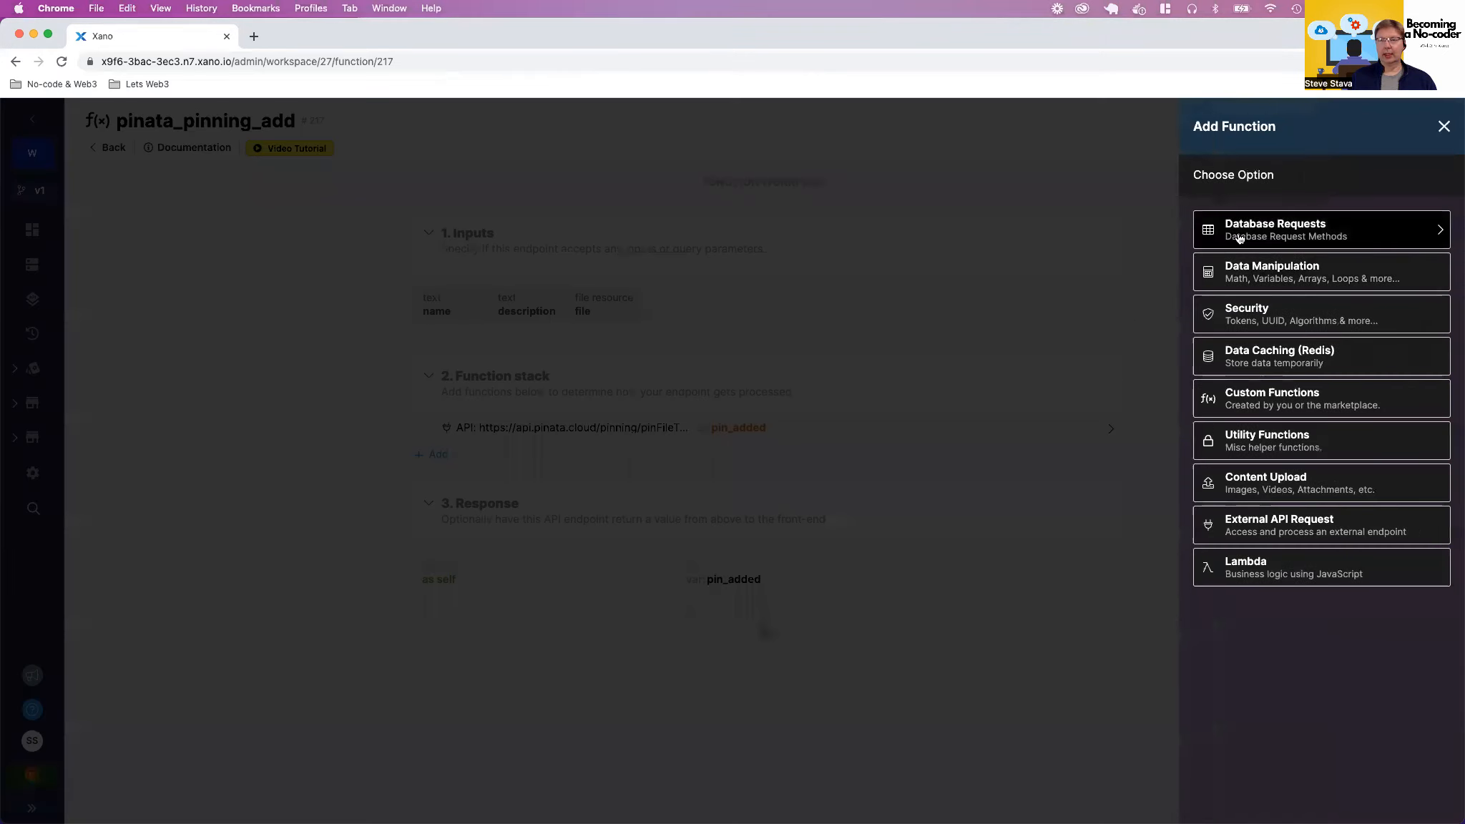
{"action": "left_click", "coordinate": [1444, 127]}
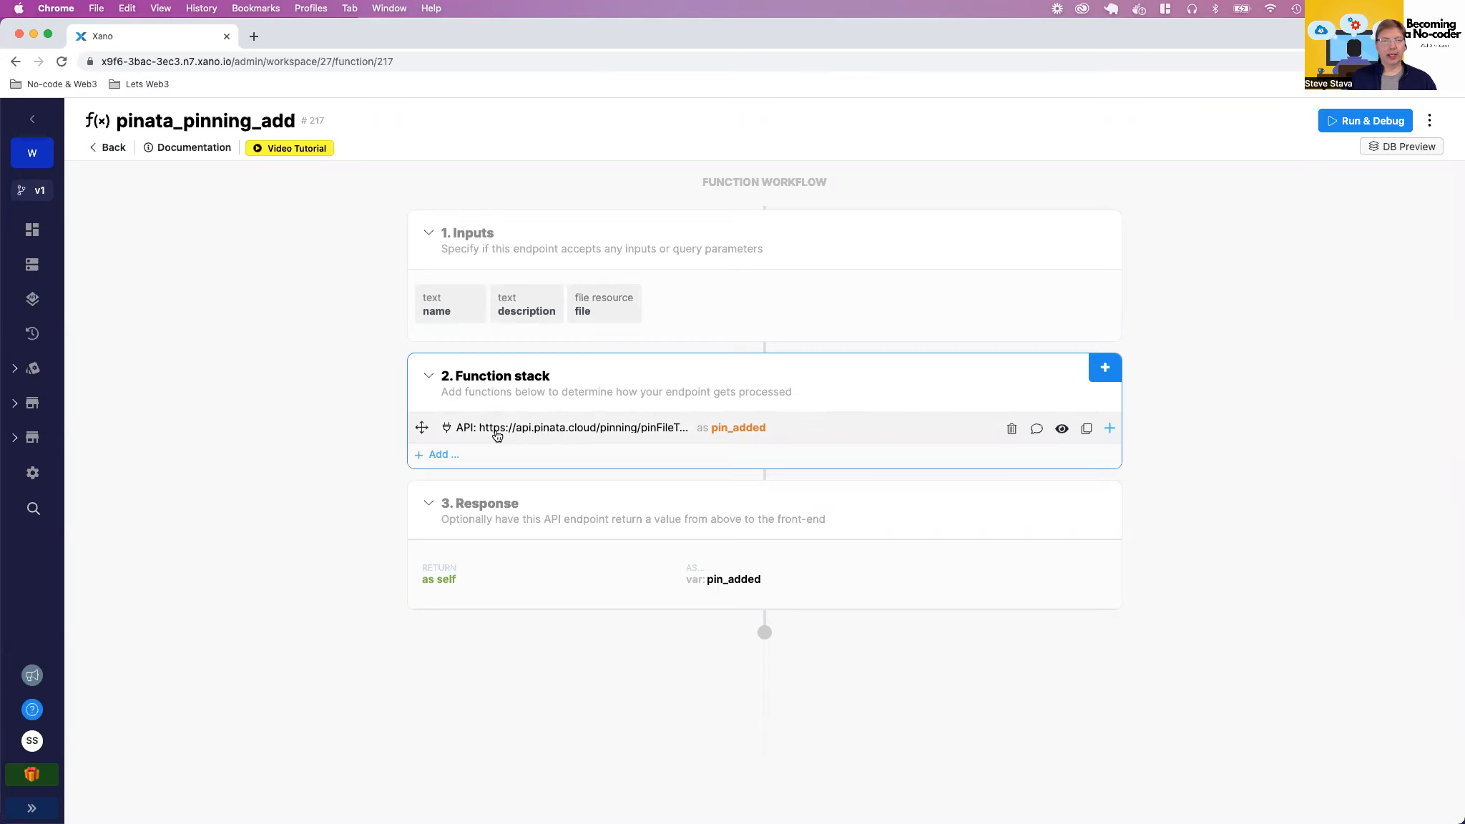
{"action": "key", "text": "ctrl+Right"}
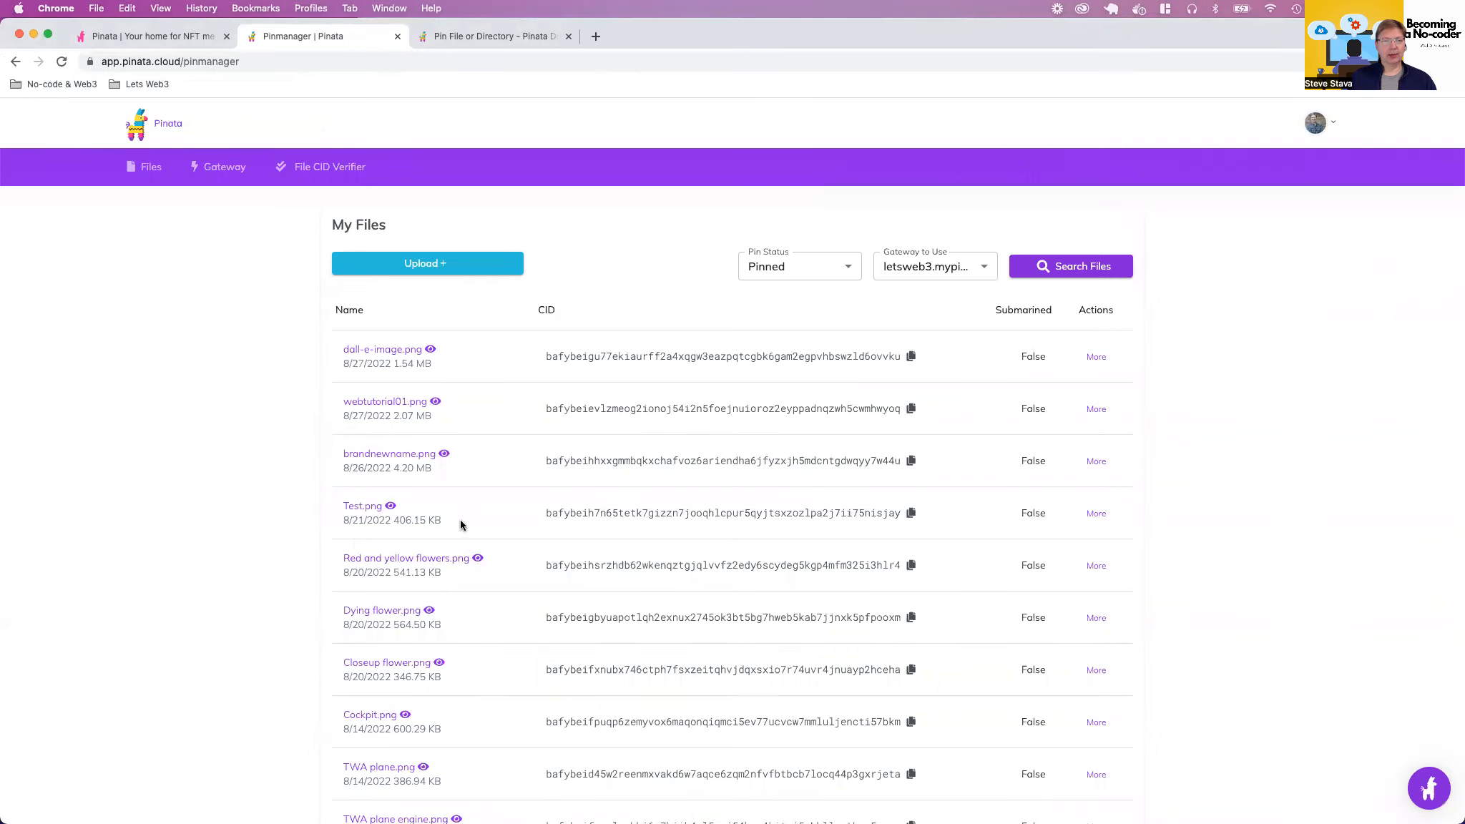
{"action": "key", "text": "ctrl+Left"}
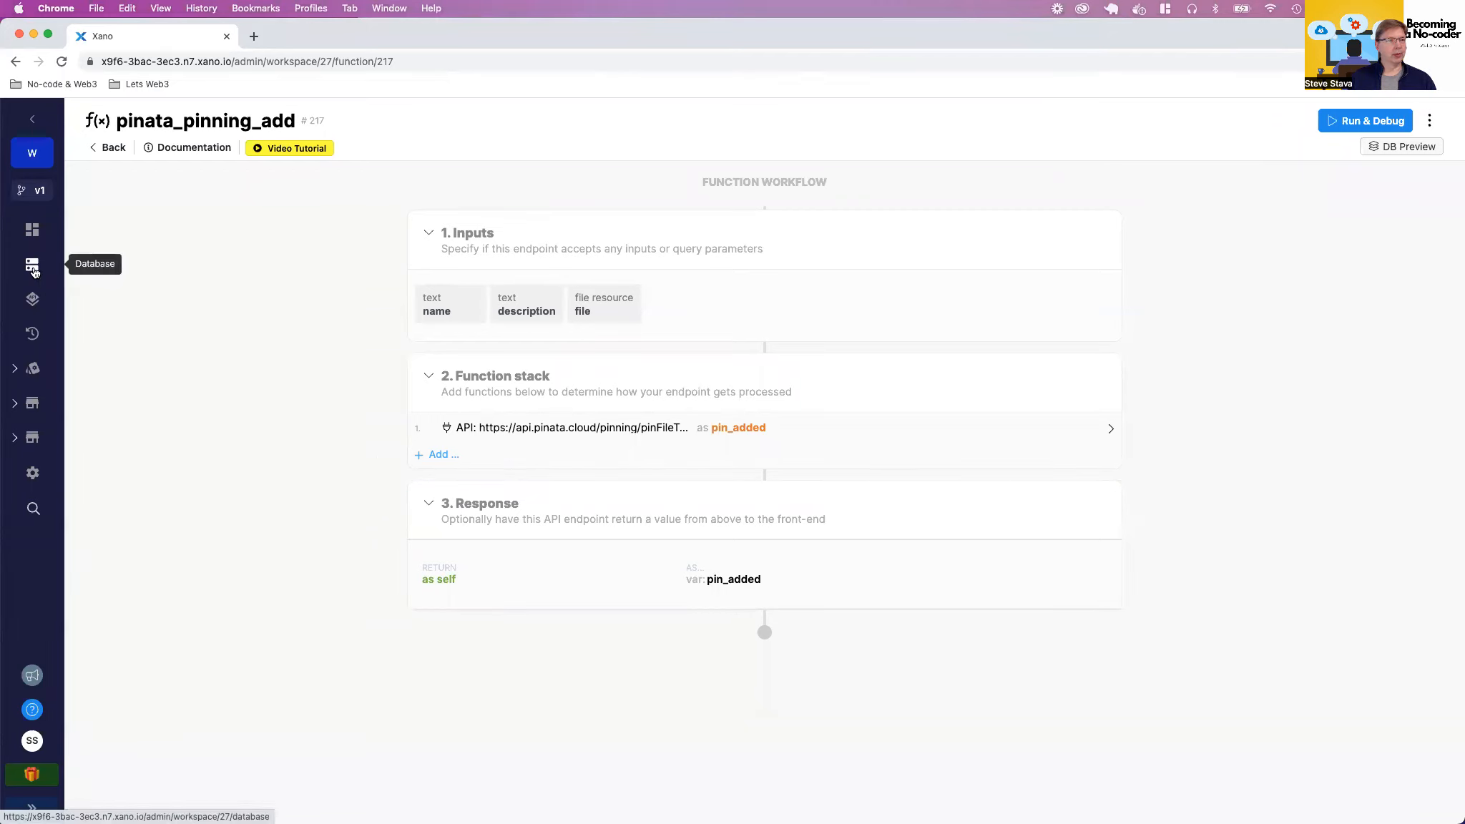
Create a database table named ipfs_media without the basic CRUD endpoints.
{"action": "left_click", "coordinate": [33, 268]}
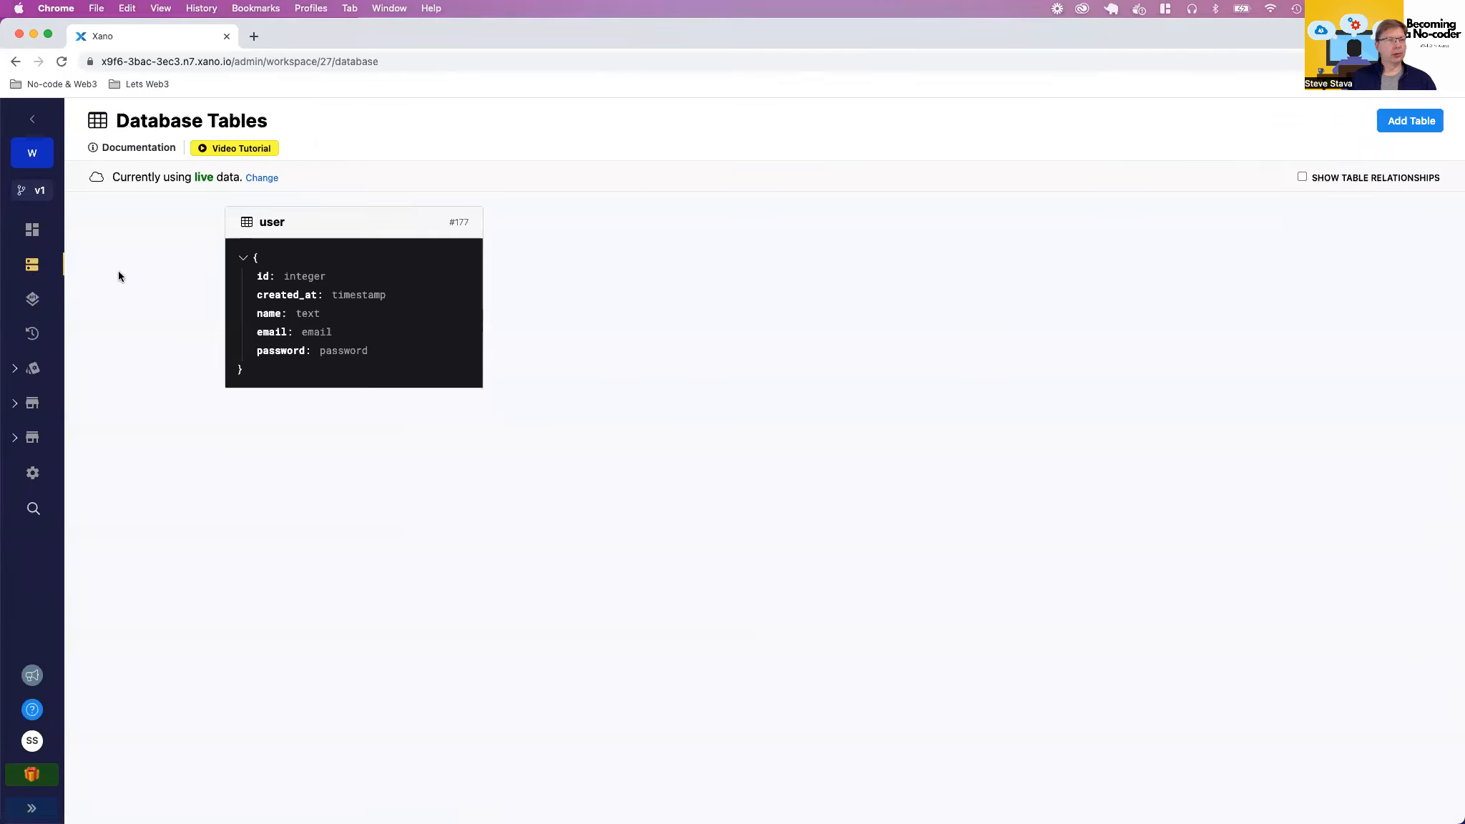
{"action": "left_click", "coordinate": [1391, 121]}
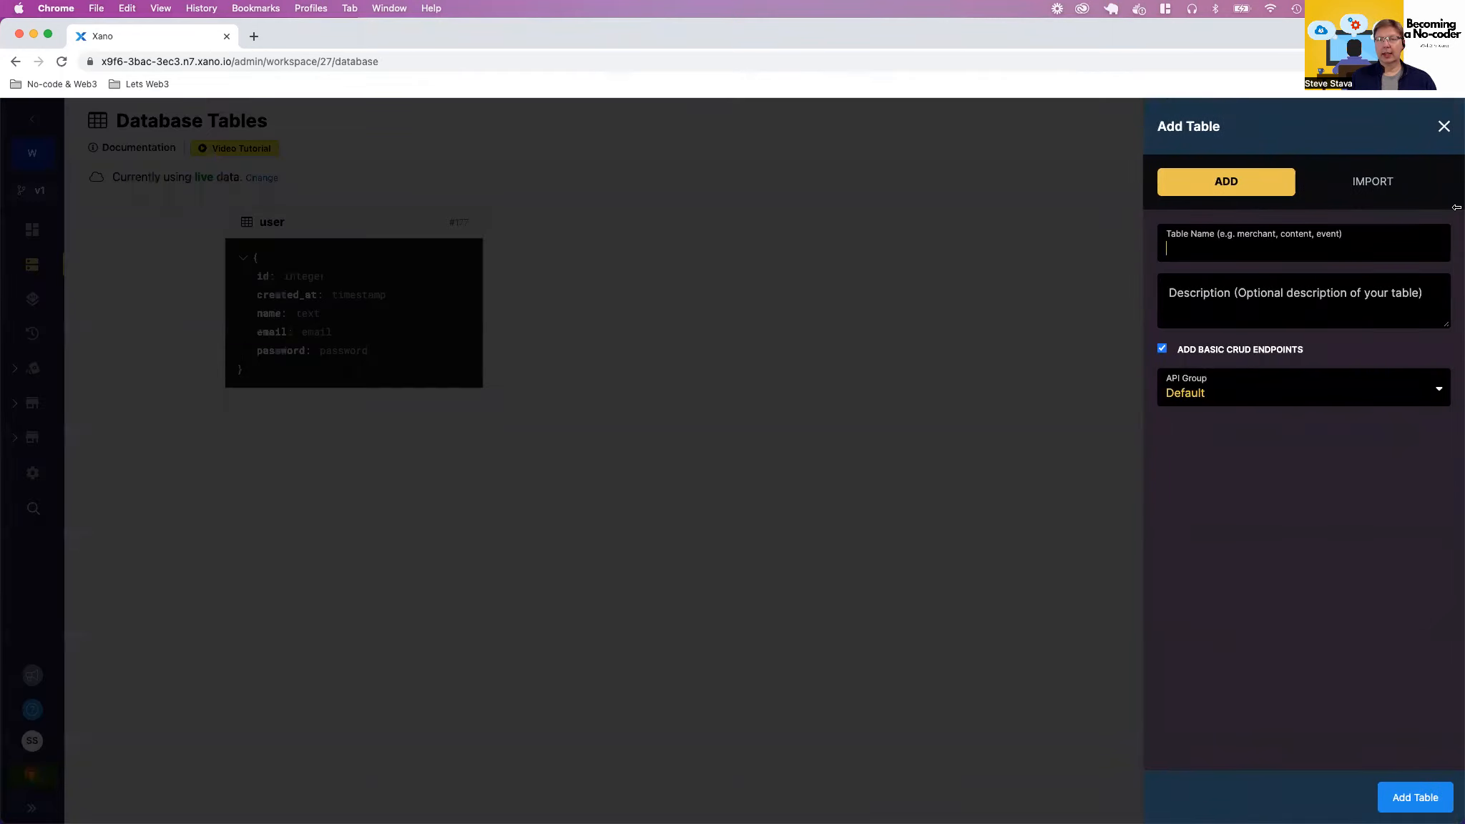
{"action": "type", "text": "ipfs_media"}
{"action": "left_click", "coordinate": [1161, 350]}
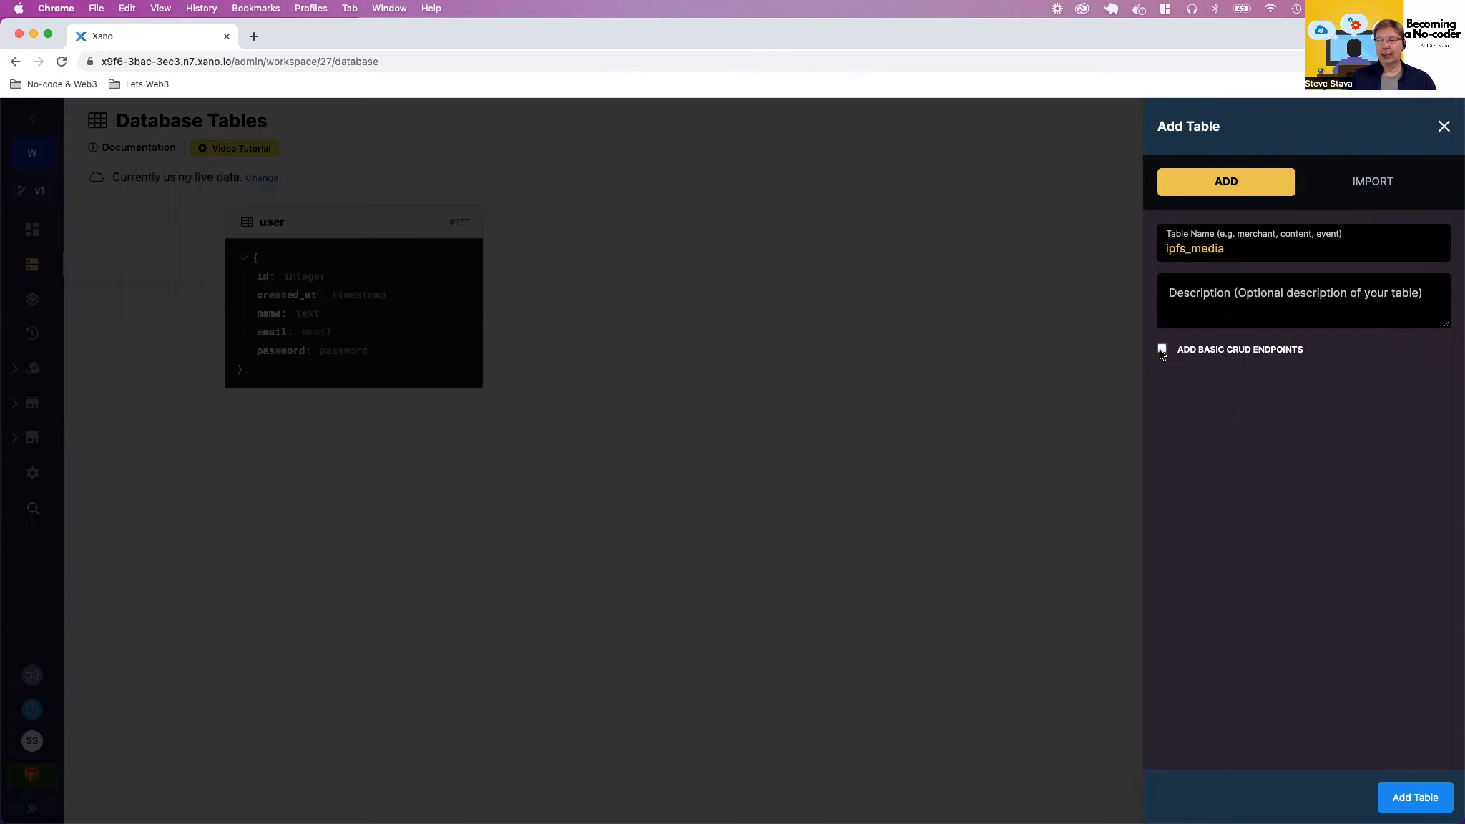
{"action": "left_click", "coordinate": [1398, 799]}
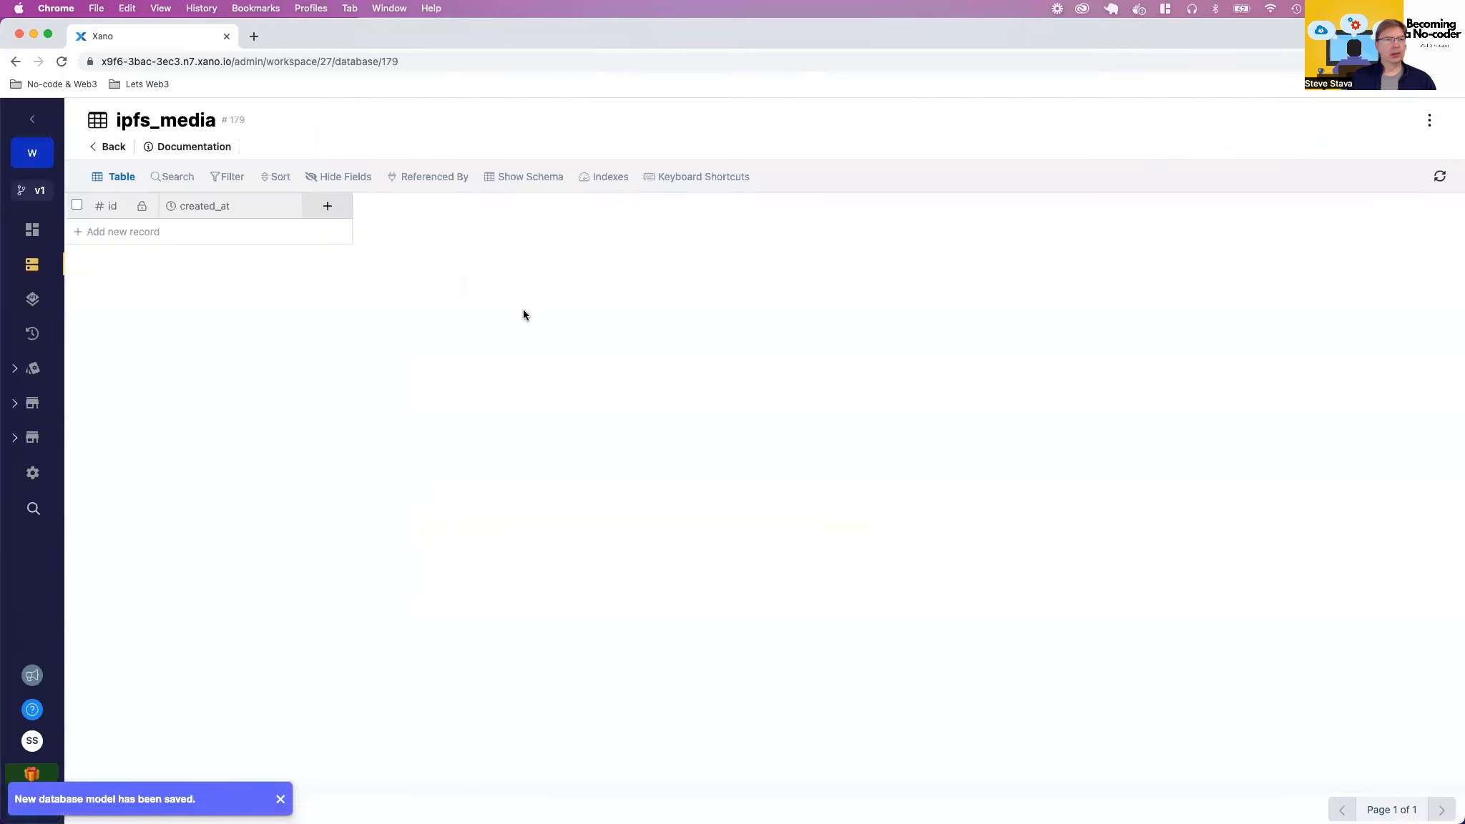
Add two text fields named cid and name to the ipfs_media table.
{"action": "left_click", "coordinate": [330, 207]}
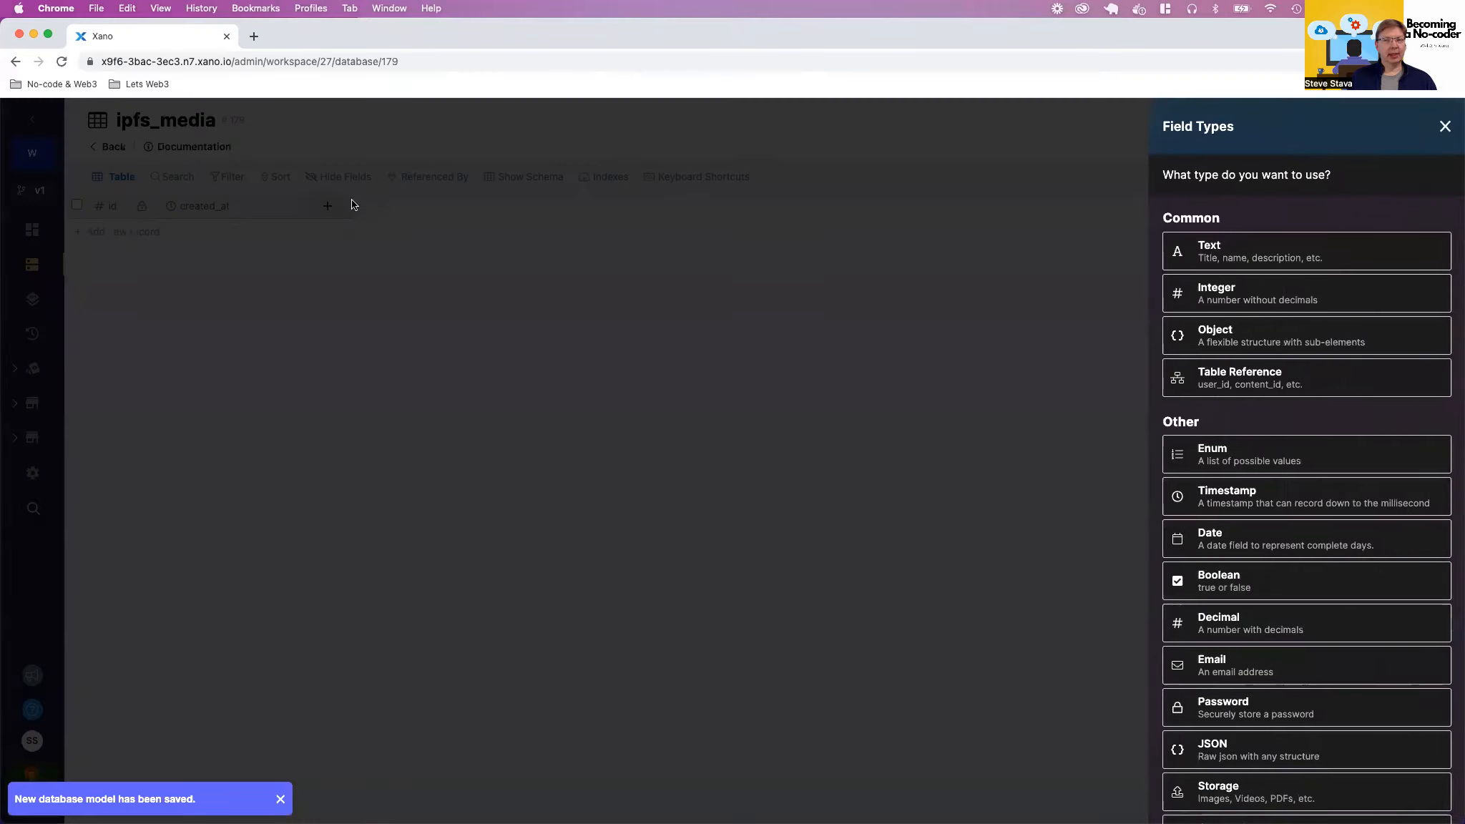
{"action": "left_click", "coordinate": [1211, 253]}
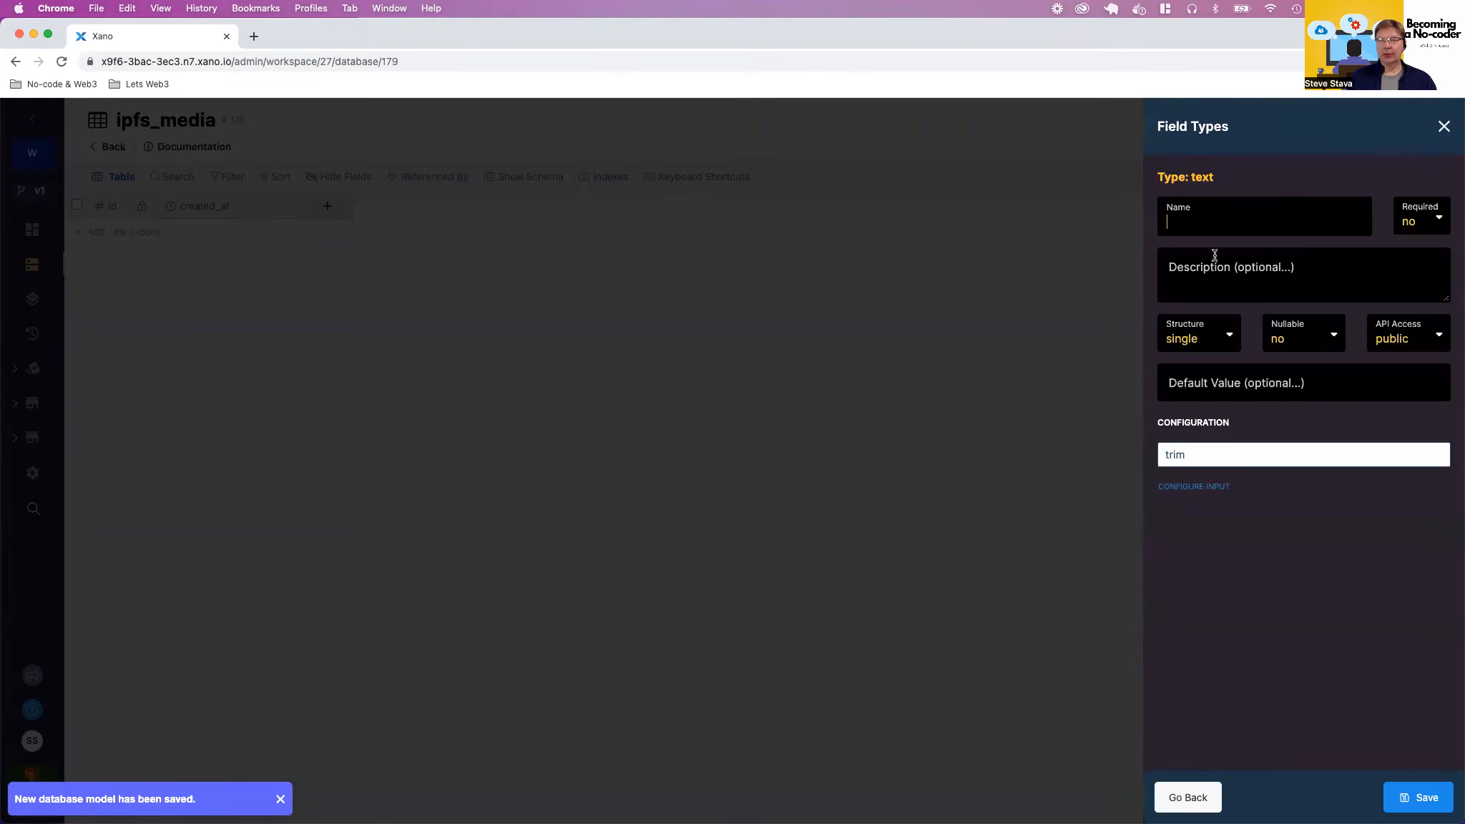
{"action": "type", "text": "cid"}
{"action": "left_click", "coordinate": [1418, 797]}
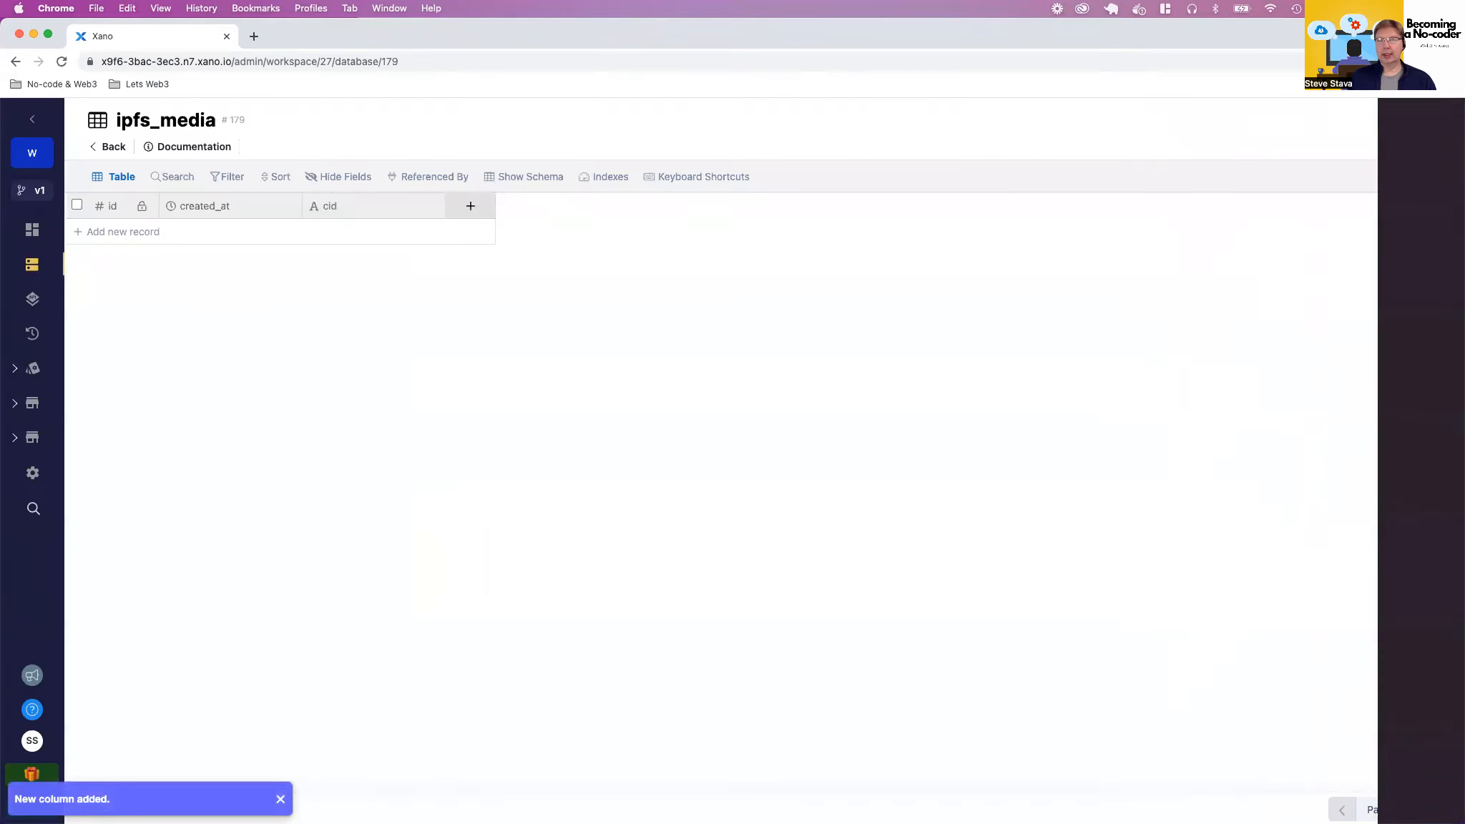
{"action": "left_click", "coordinate": [471, 207]}
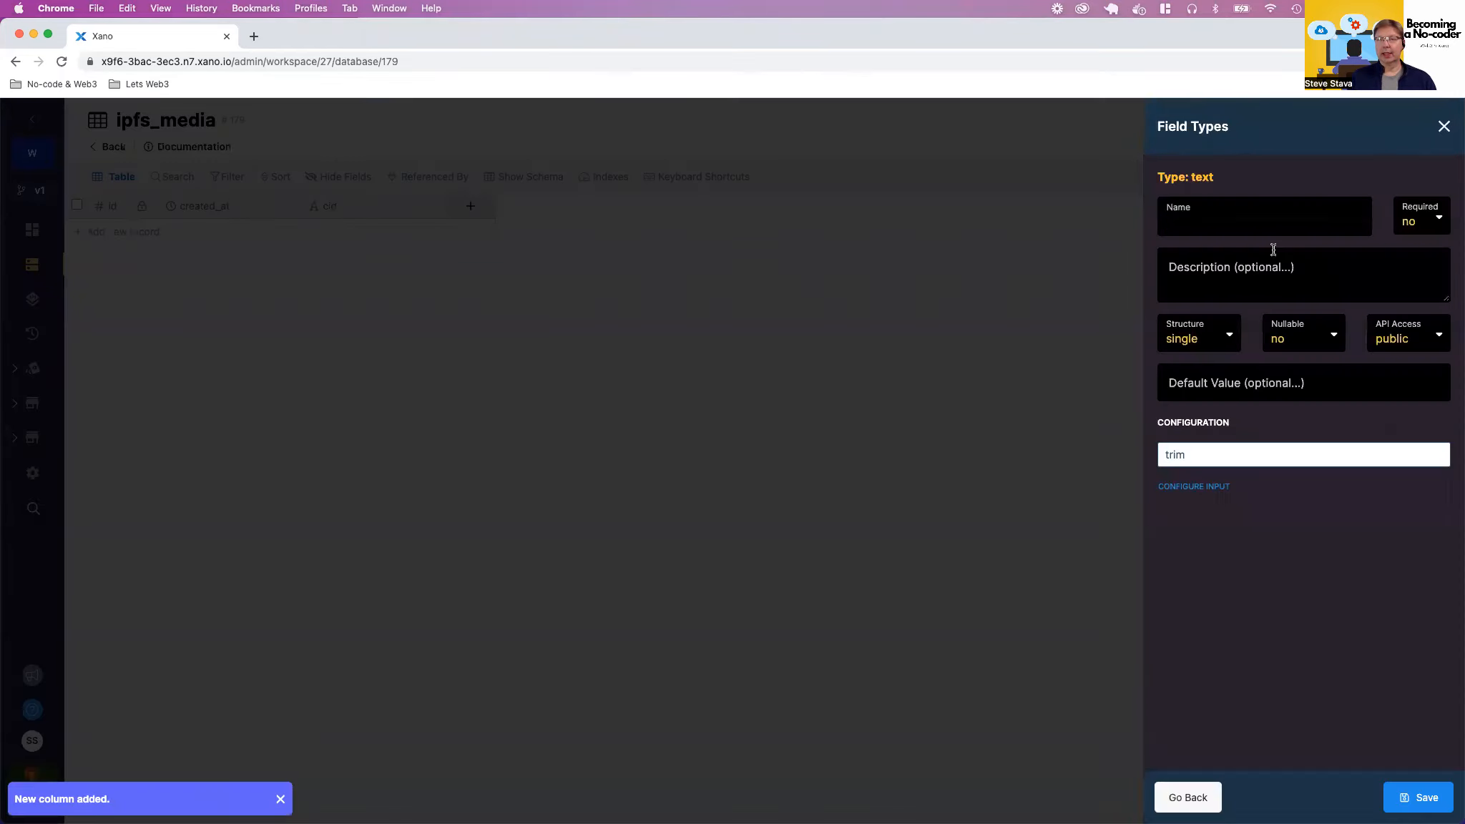
{"action": "type", "text": "name"}
{"action": "key", "text": "Return"}
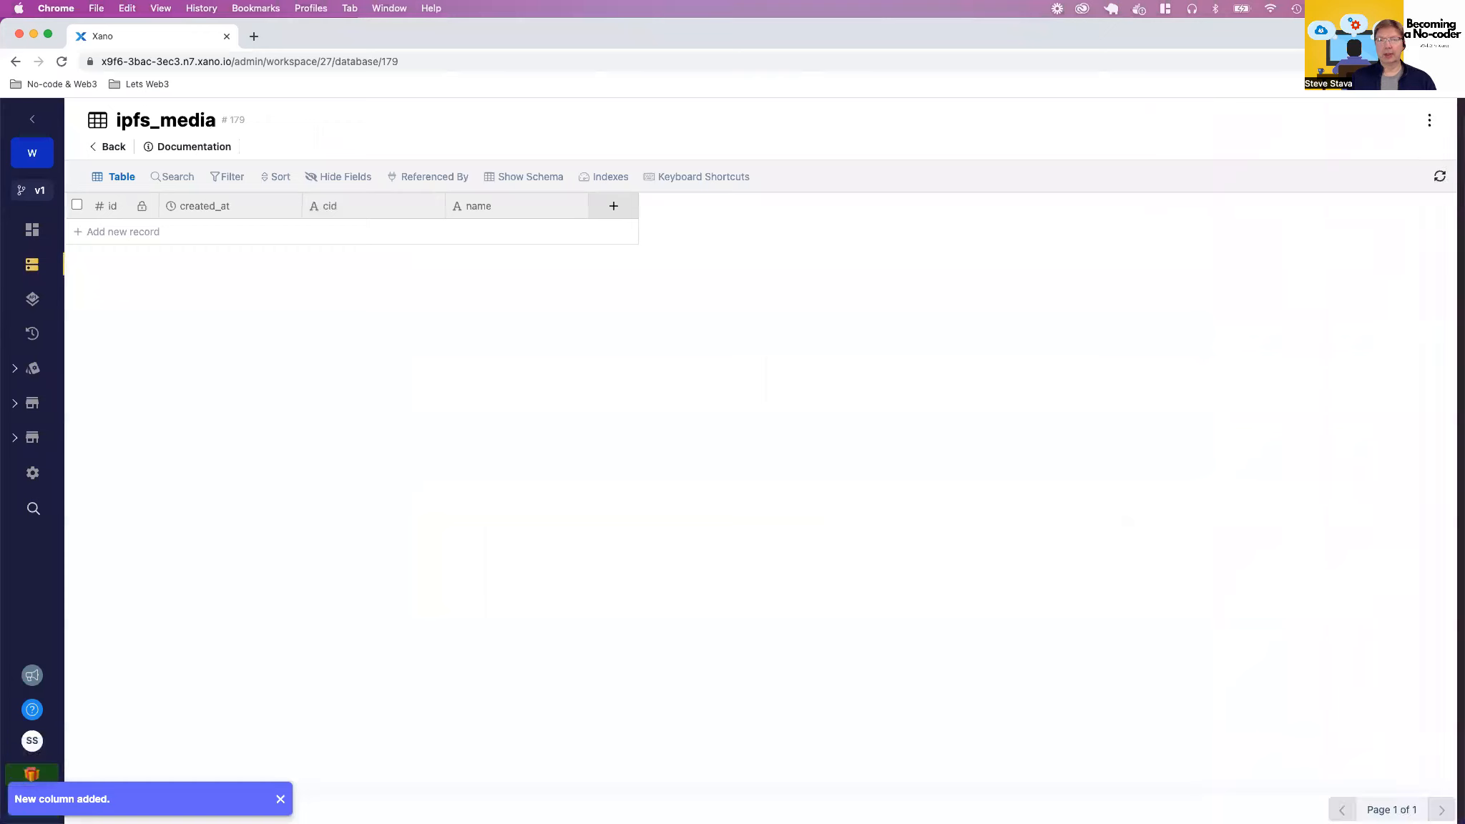
Add a text field named description to the ipfs_media table.
{"action": "left_click", "coordinate": [622, 207]}
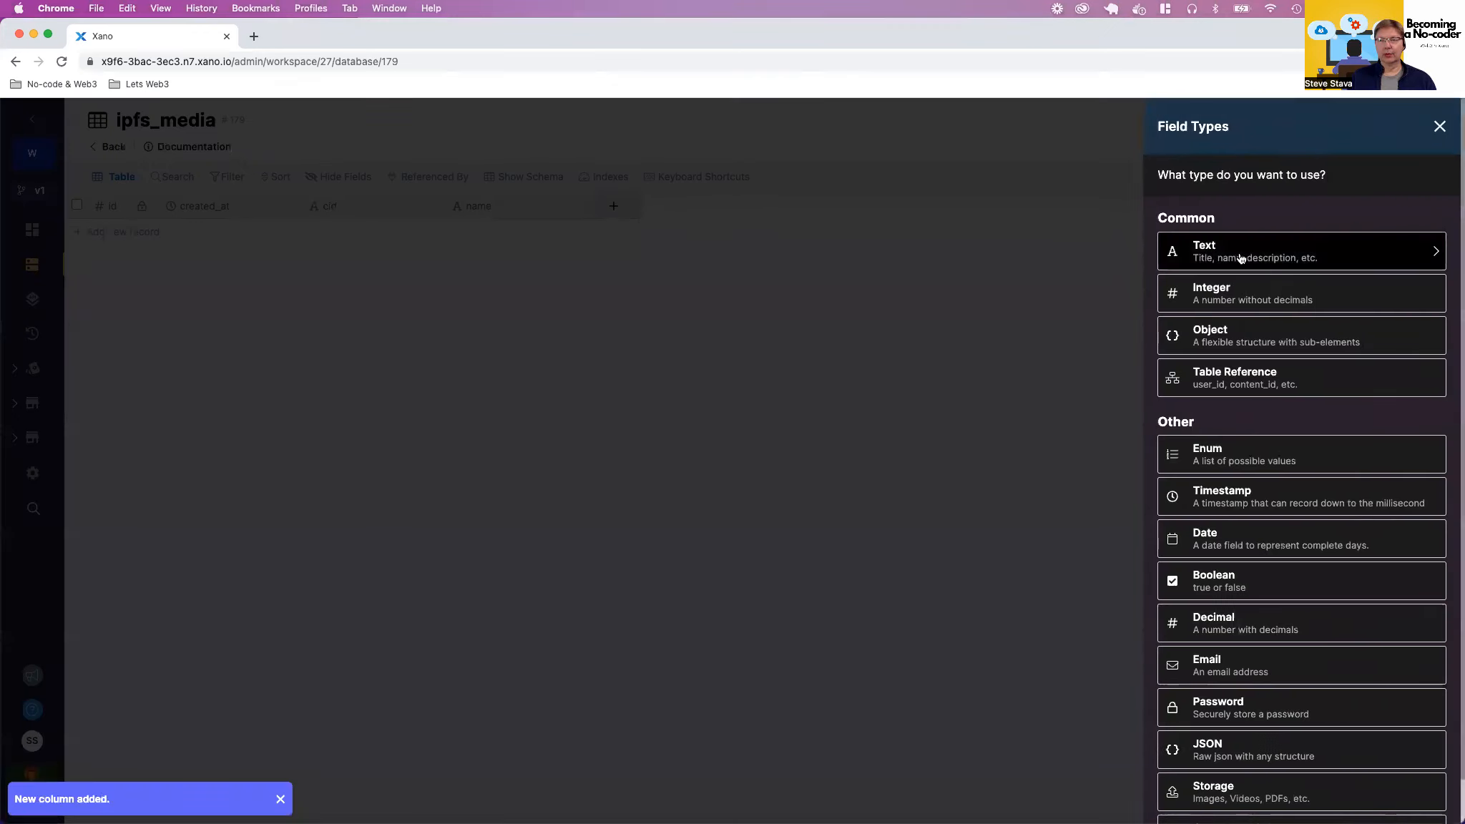
{"action": "left_click", "coordinate": [1242, 256]}
{"action": "type", "text": "dewcr"}
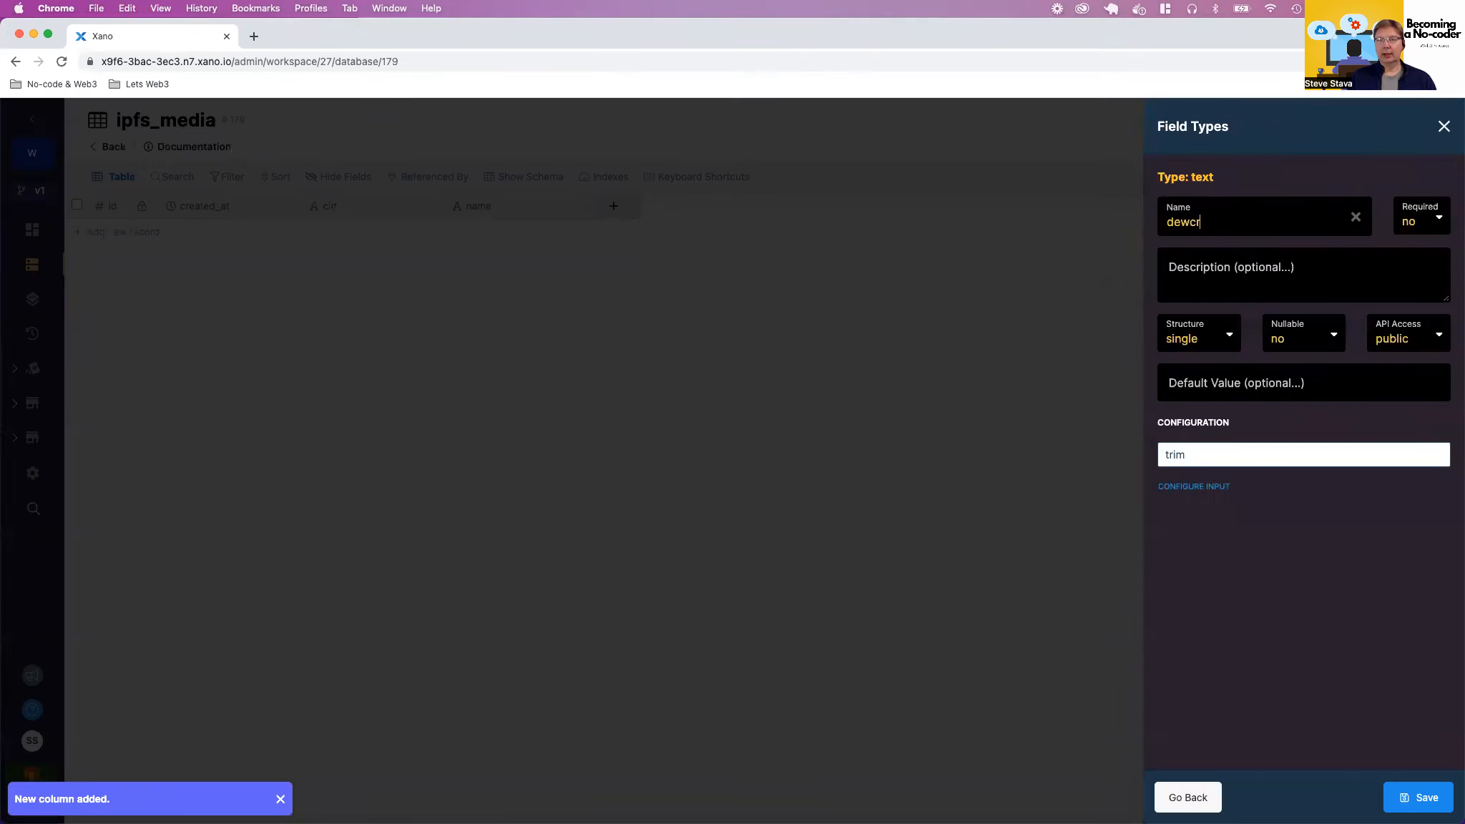
{"action": "type", "text": "iption"}
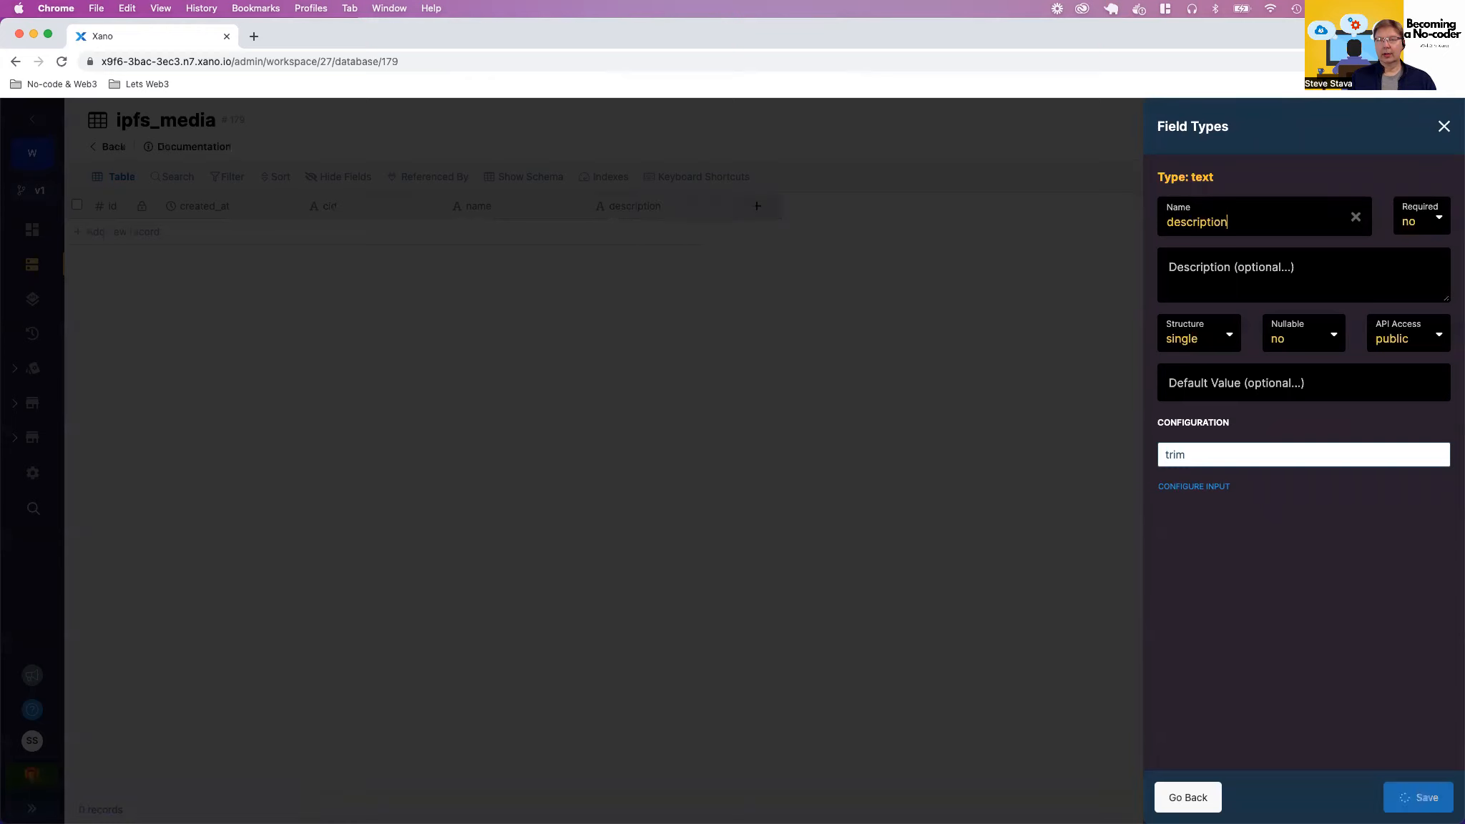
{"action": "key", "text": "Return"}
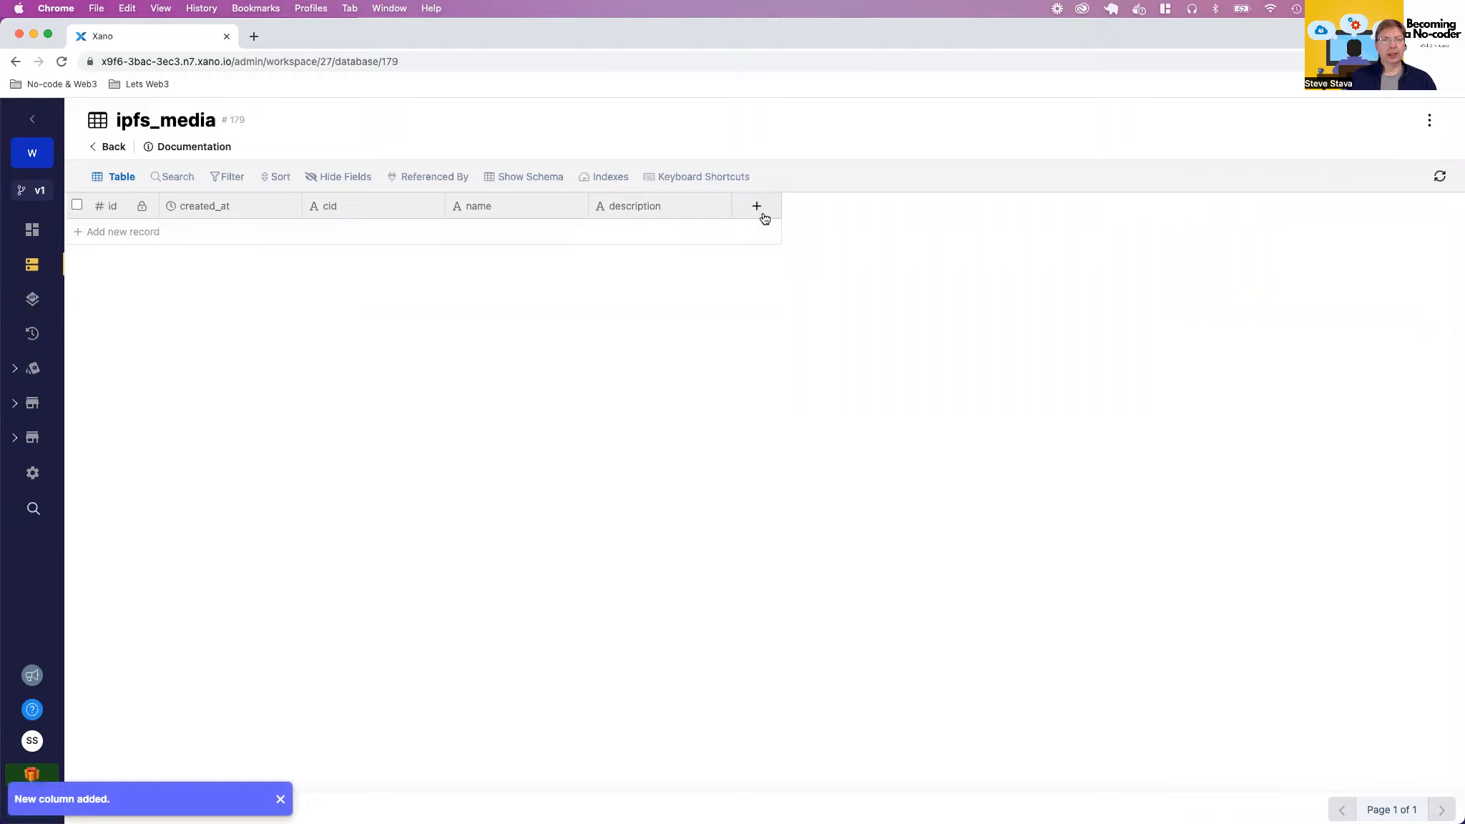
Add a JSON field named json to the ipfs_media table.
{"action": "left_click", "coordinate": [758, 207]}
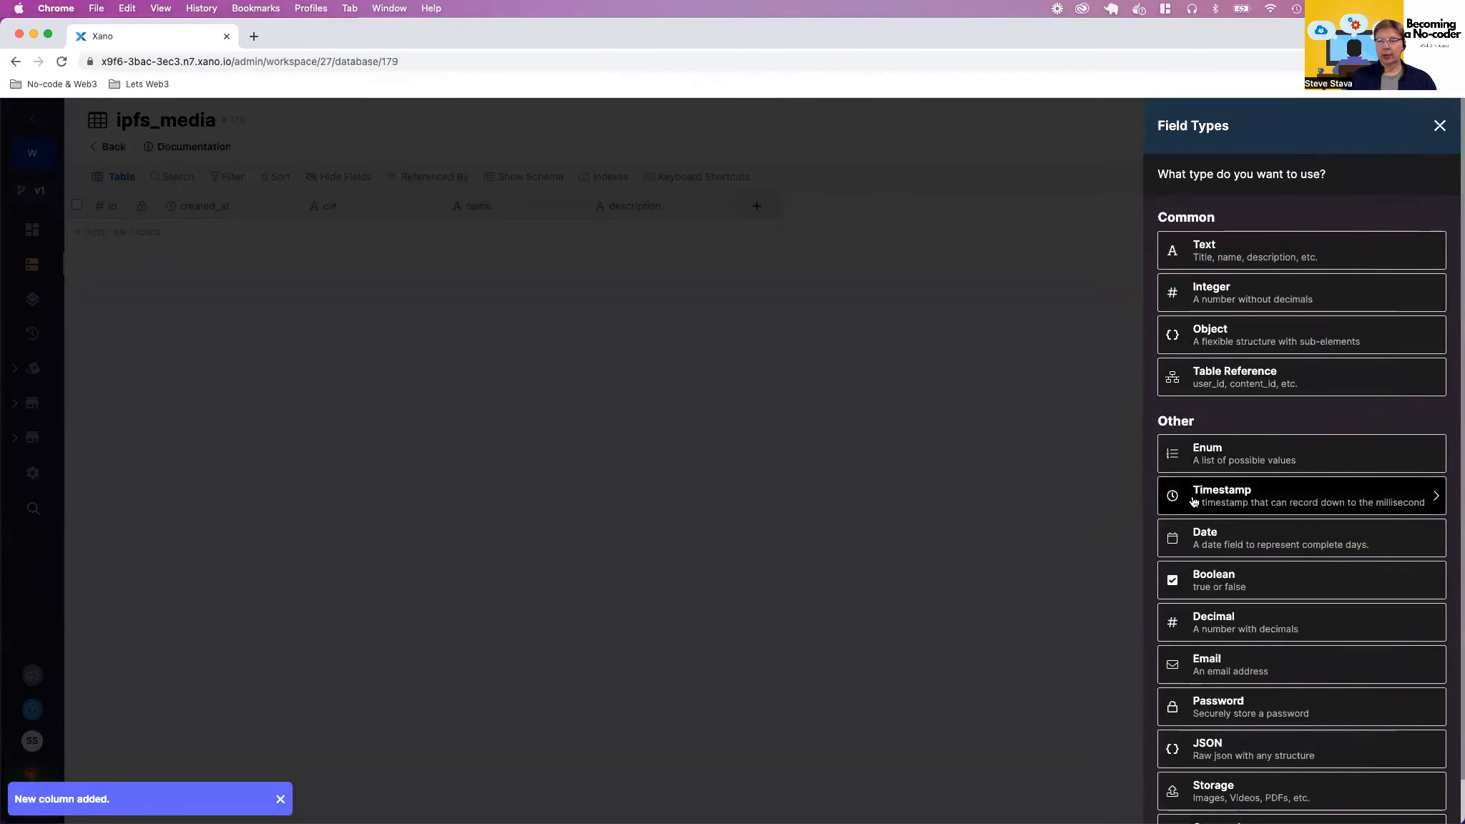
{"action": "scroll", "coordinate": [1302, 493], "scroll_direction": "down", "scroll_amount": 1}
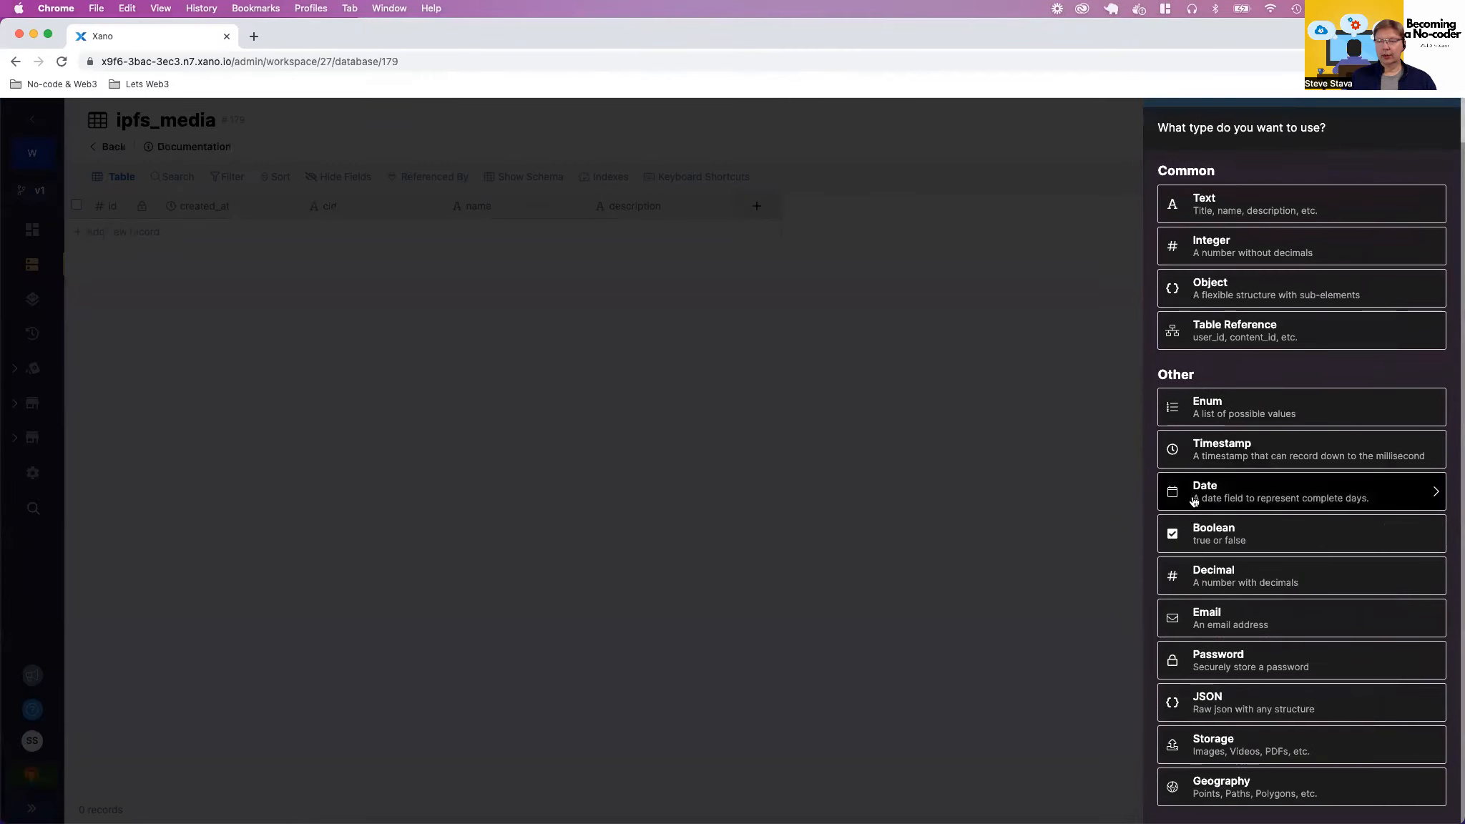
{"action": "left_click", "coordinate": [1218, 701]}
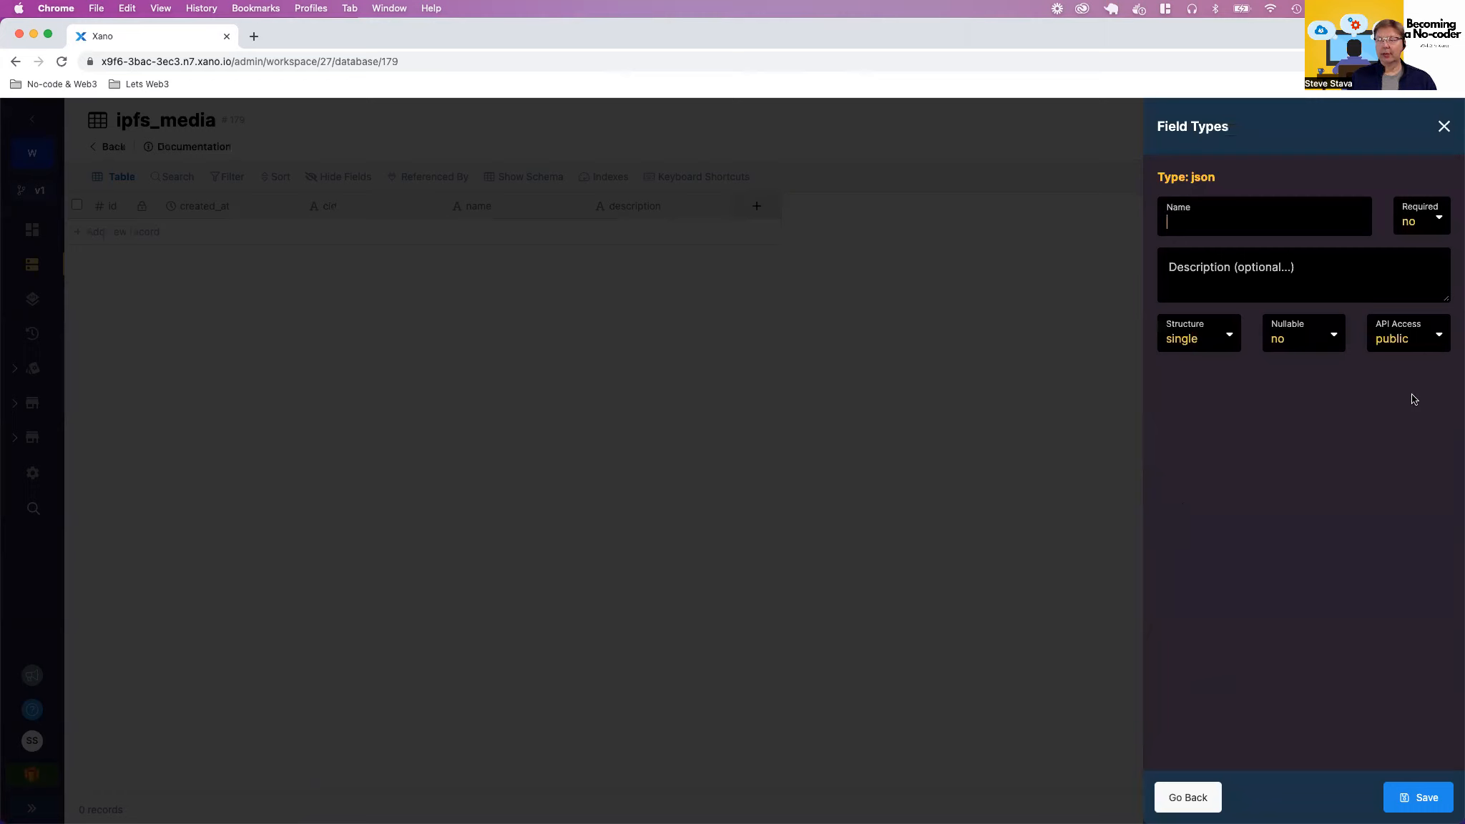
{"action": "type", "text": "json"}
{"action": "left_click", "coordinate": [1400, 797]}
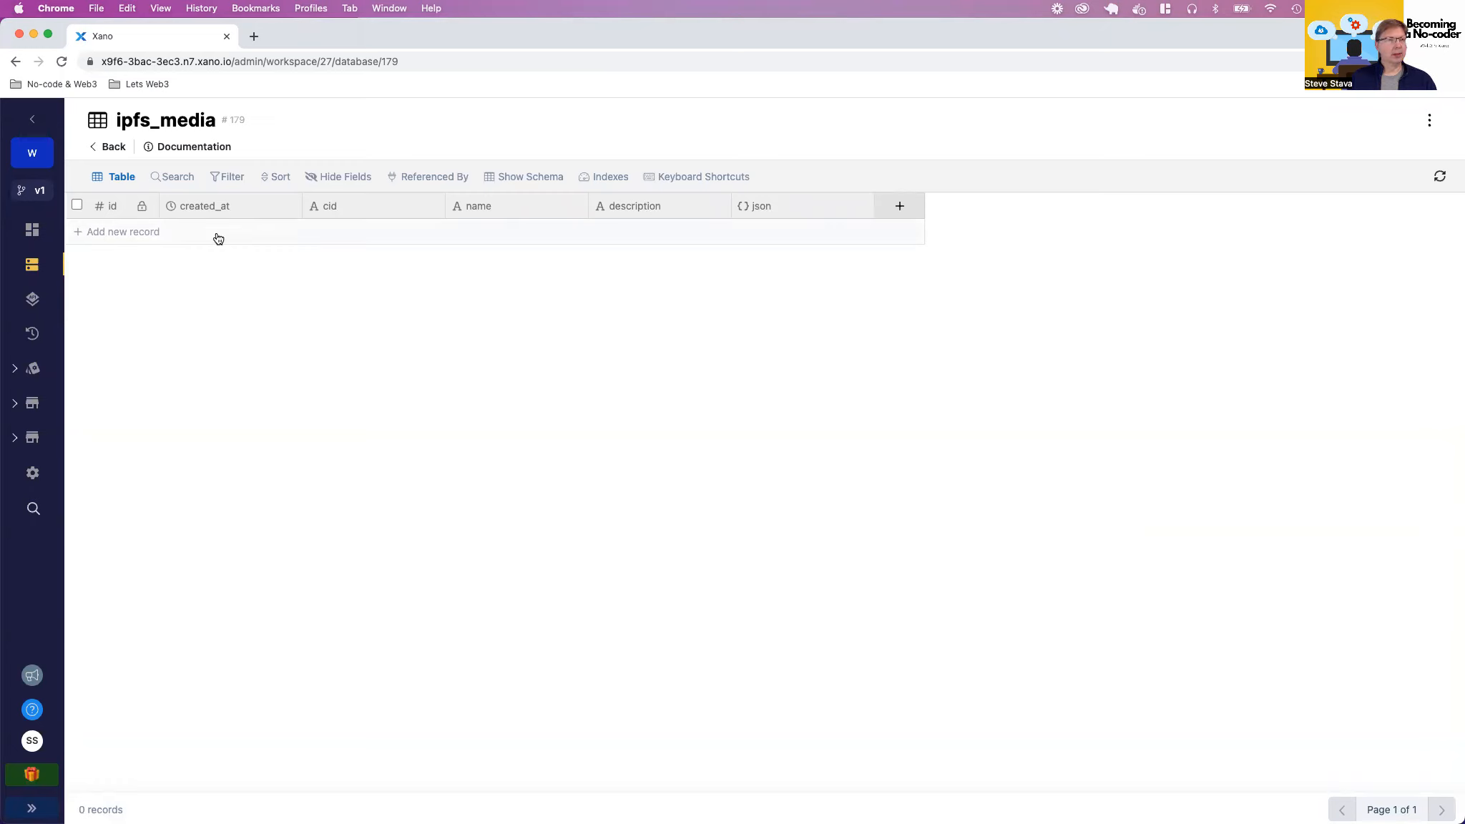
Open the pinata_pinning_add function and add an Add Record database request for ipfs_media to its function stack.
{"action": "left_click", "coordinate": [109, 147]}
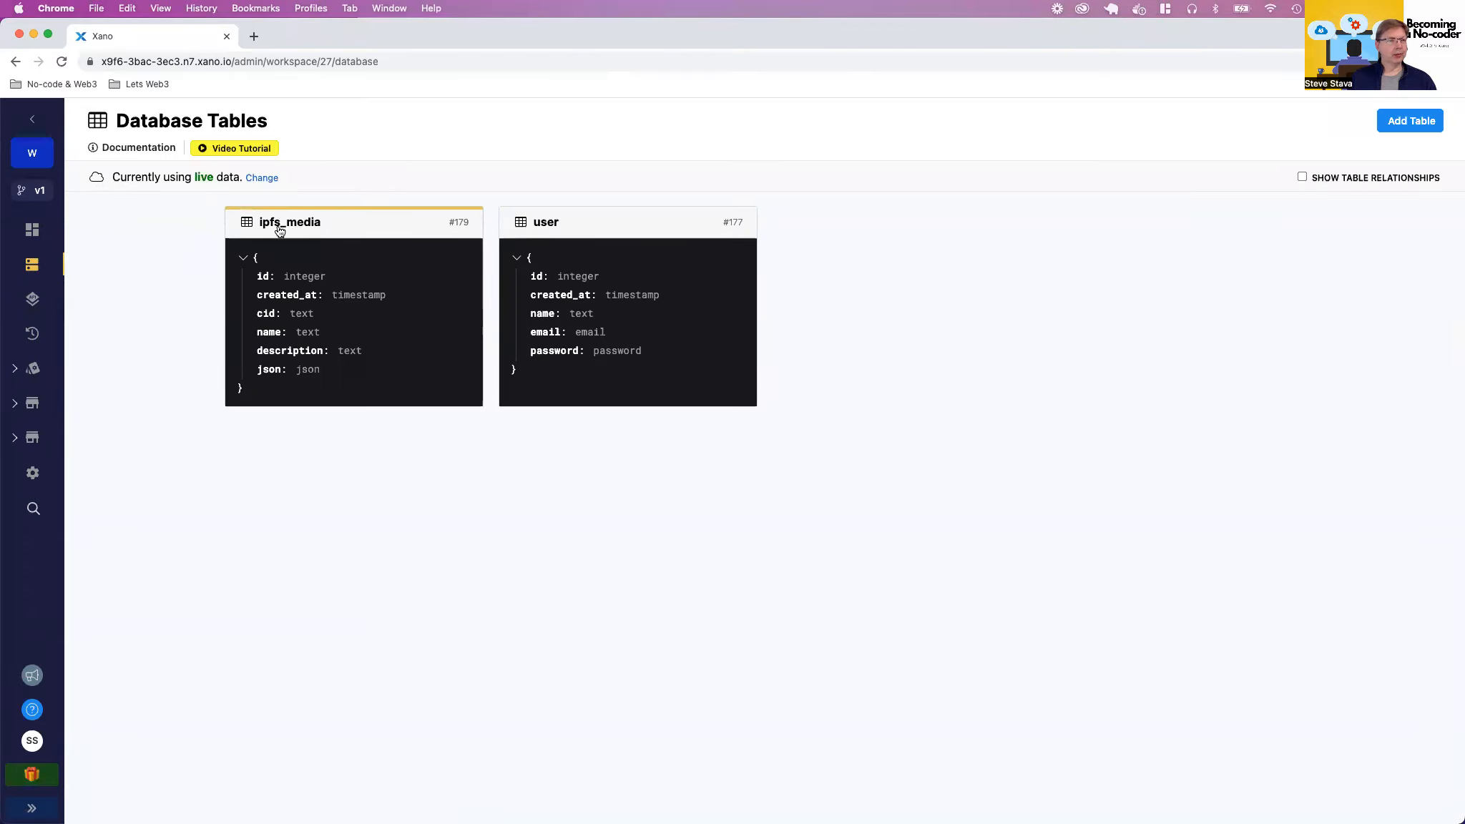
{"action": "left_click", "coordinate": [32, 368]}
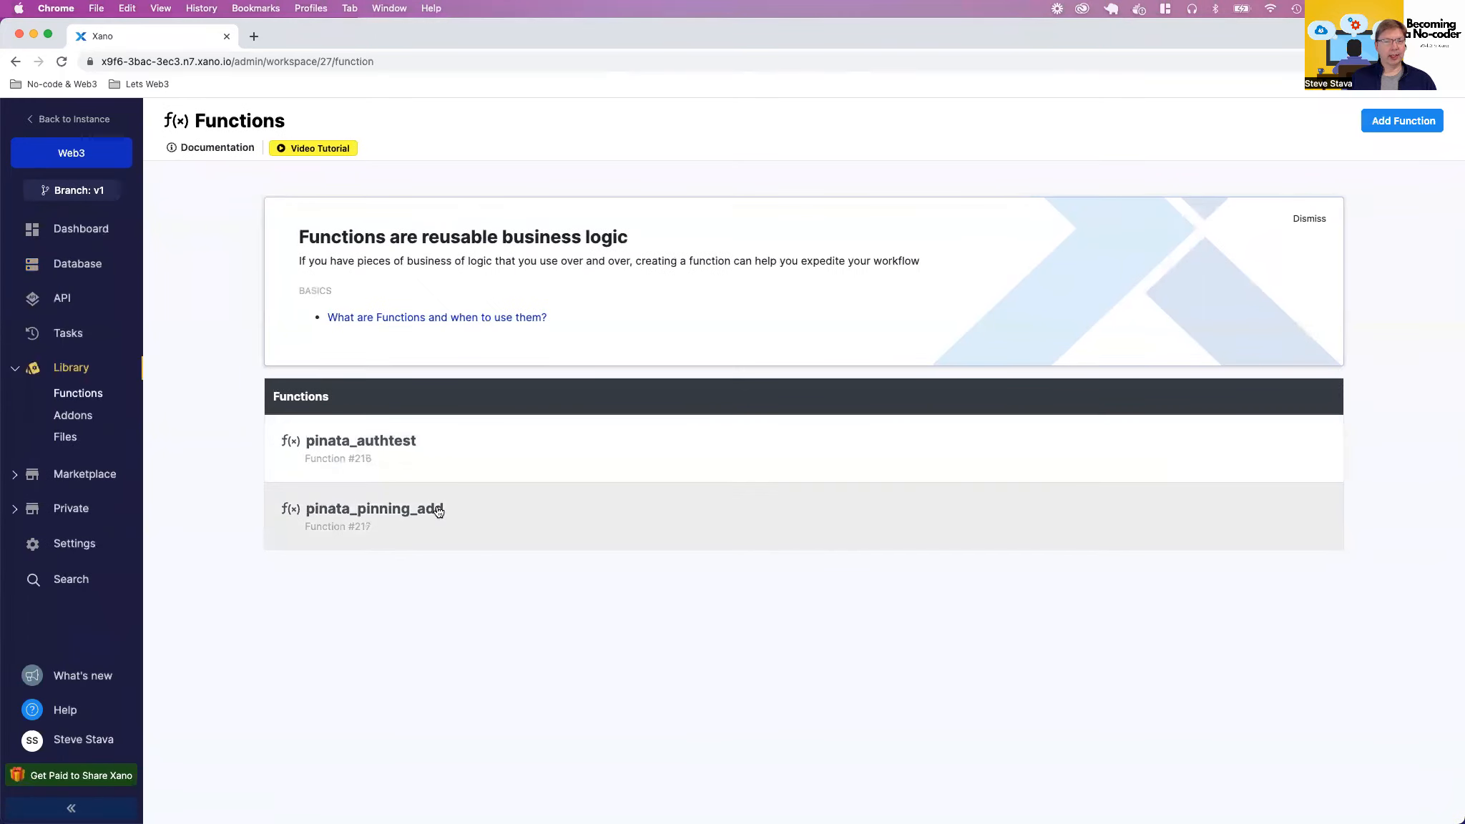
{"action": "left_click", "coordinate": [435, 508]}
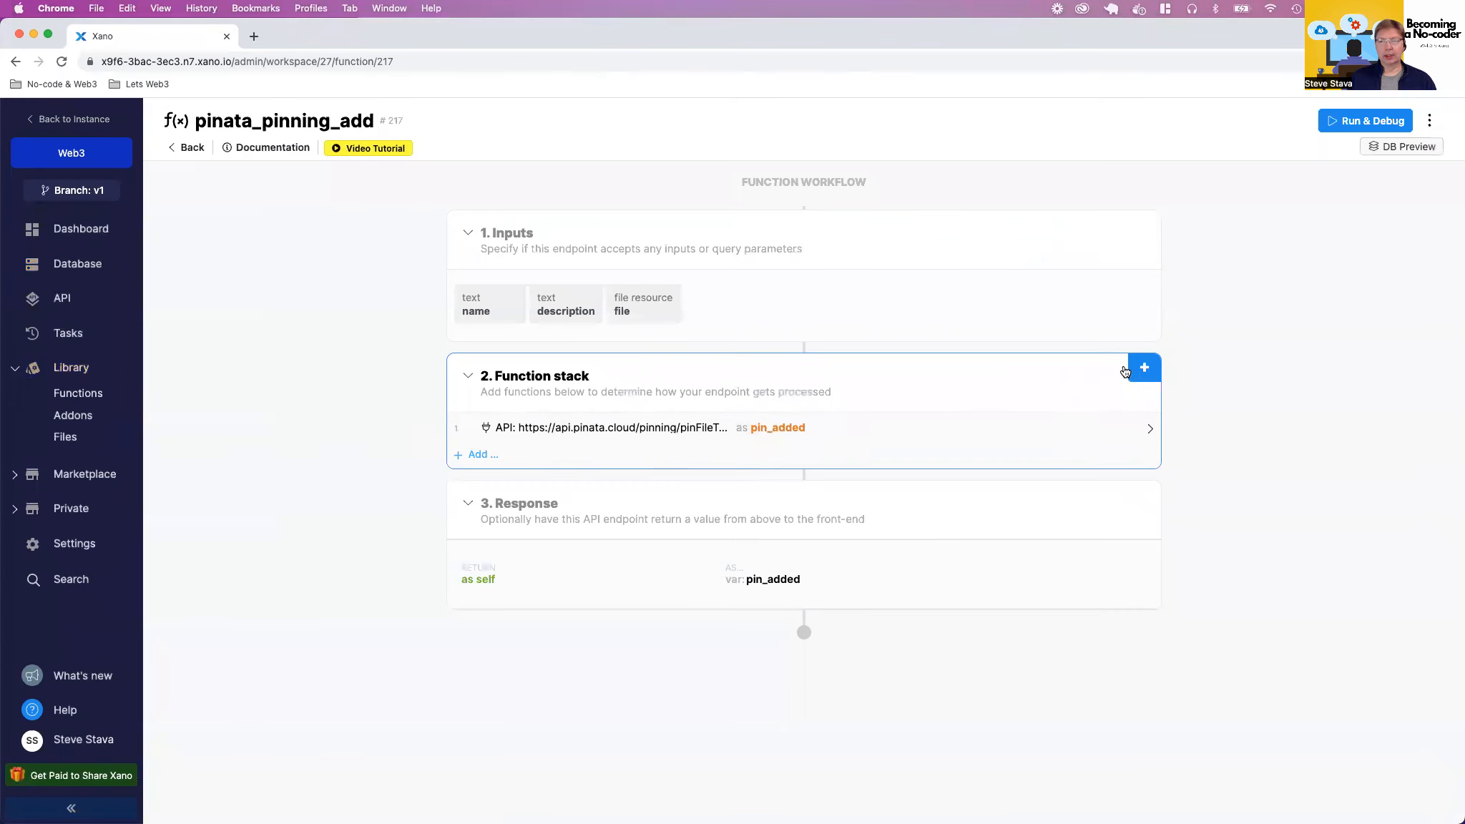
{"action": "left_click", "coordinate": [1145, 370]}
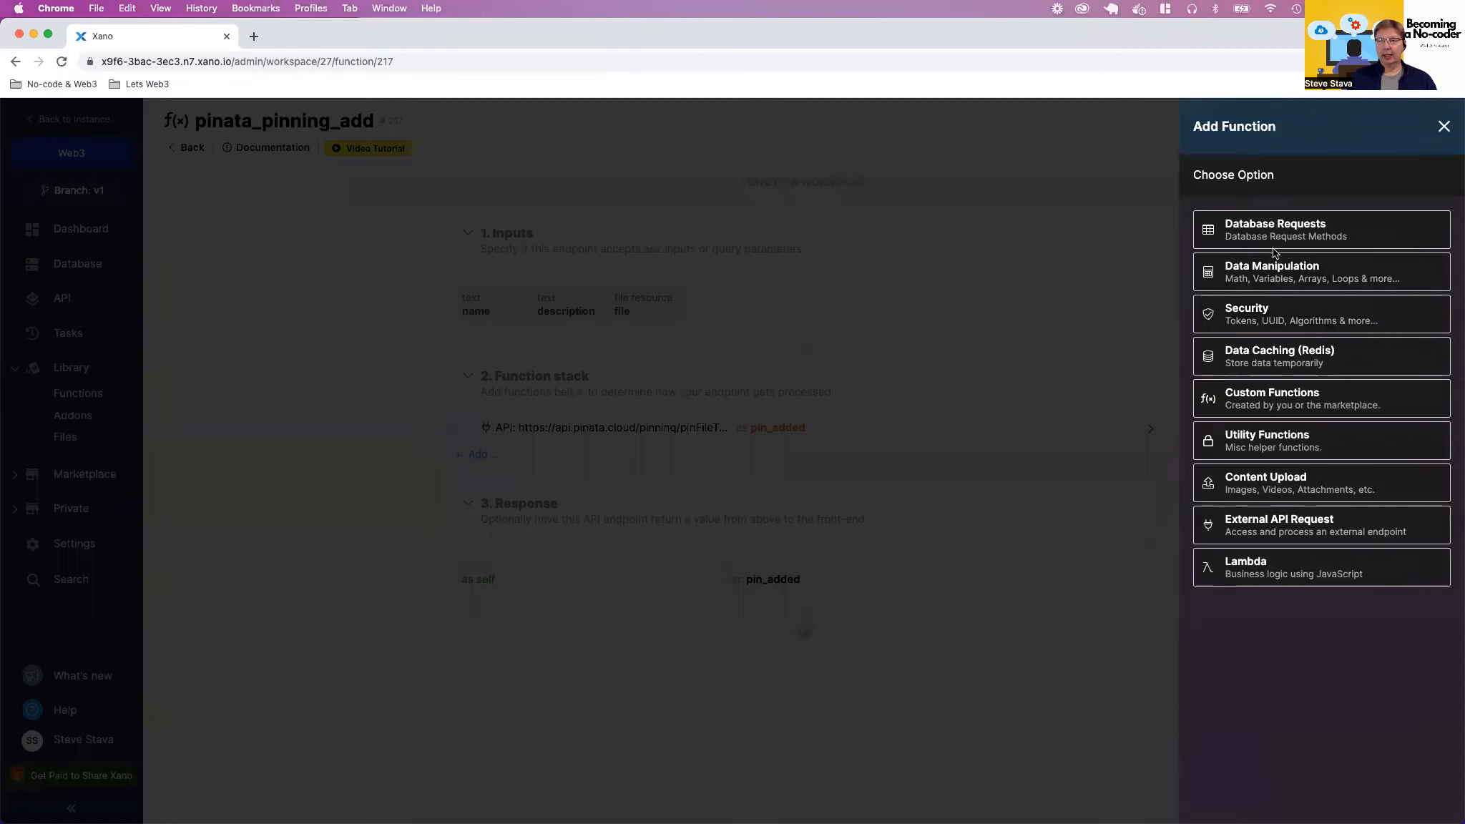
{"action": "left_click", "coordinate": [1280, 231]}
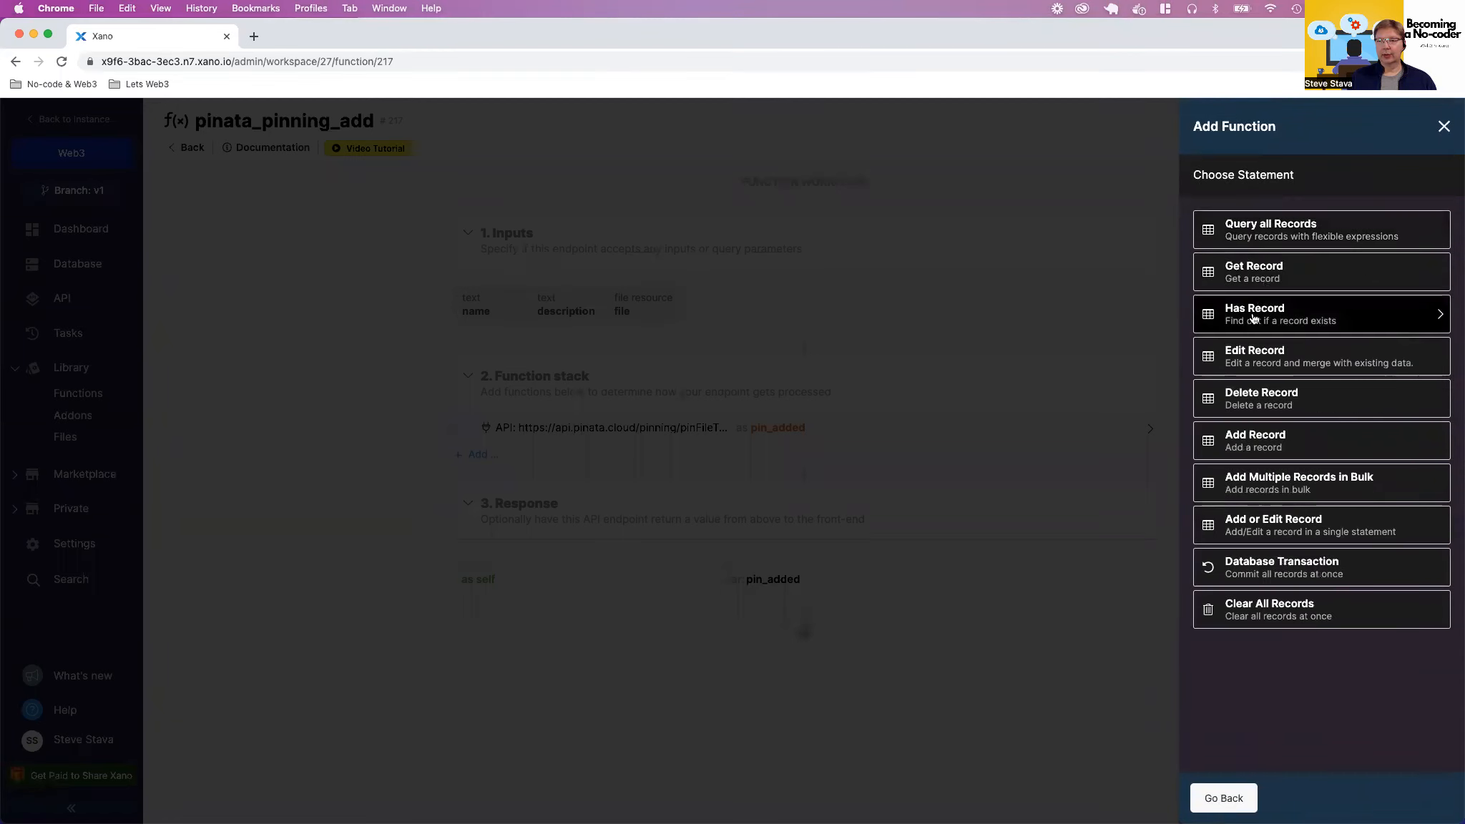
{"action": "left_click", "coordinate": [1249, 440]}
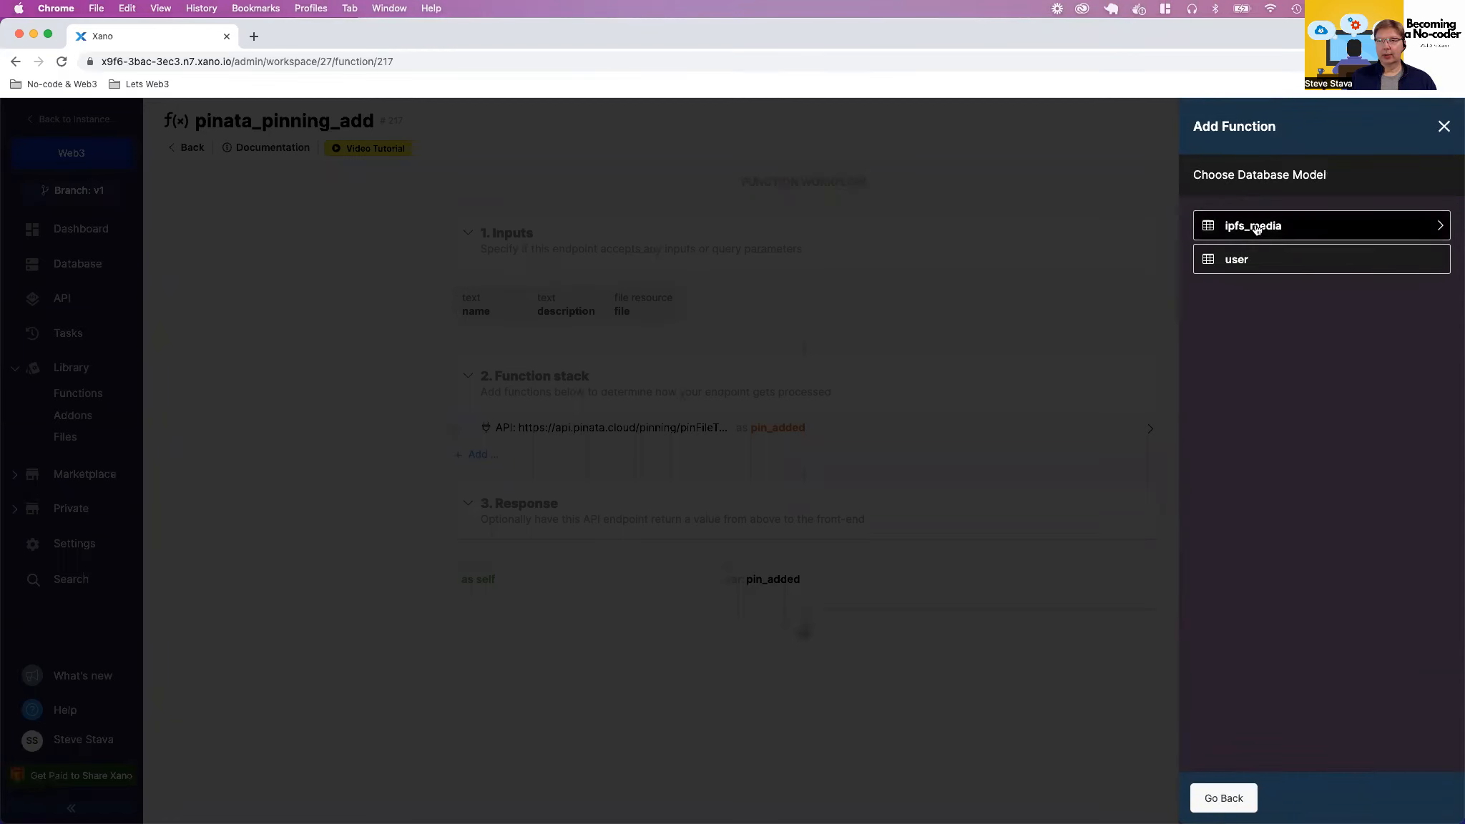
{"action": "left_click", "coordinate": [1305, 225]}
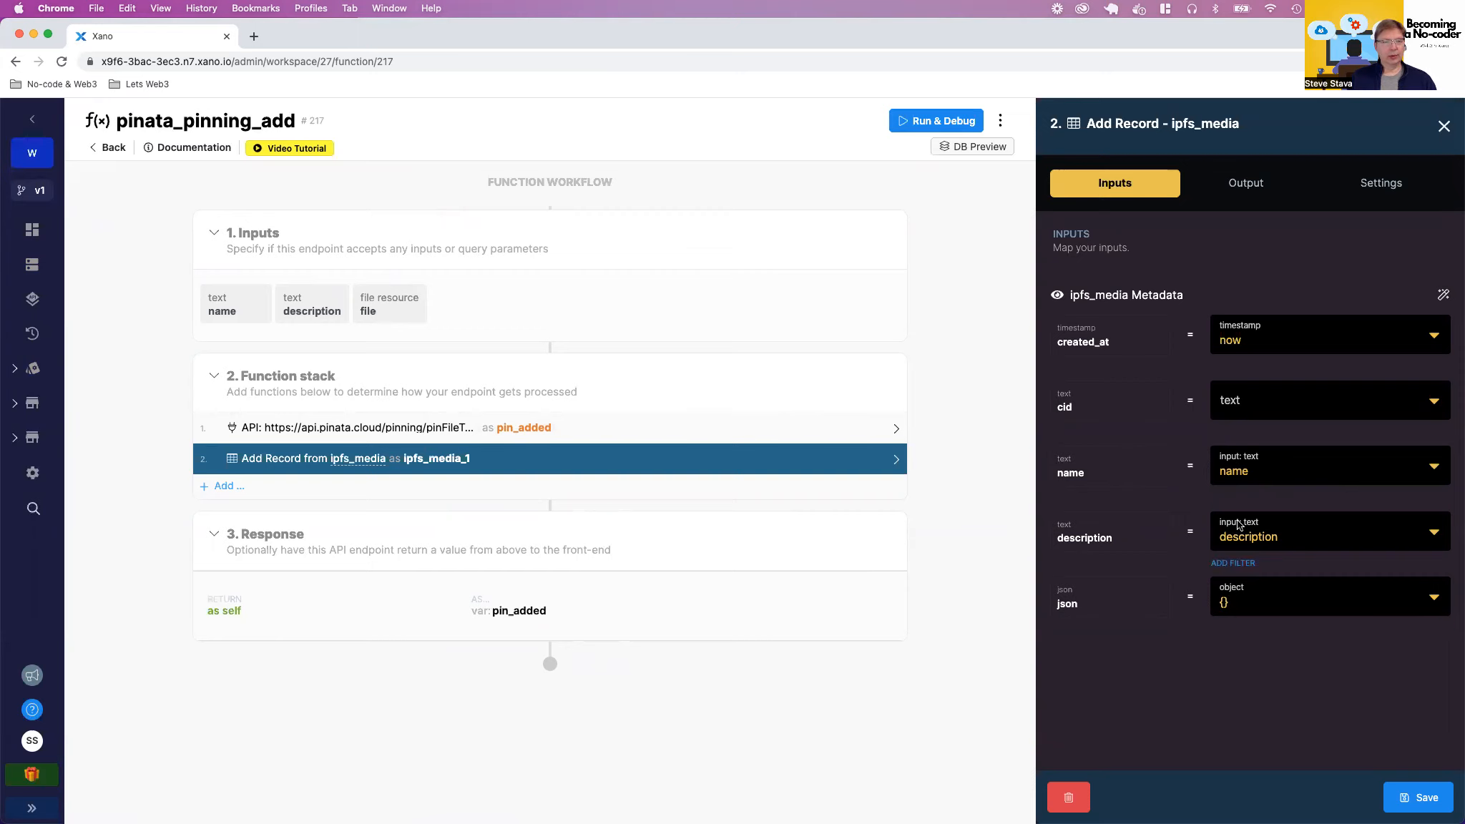
Map the record's cid to the pin_added variable with a get filter using the path response.result.IpfsHash.
{"action": "left_click", "coordinate": [1257, 405]}
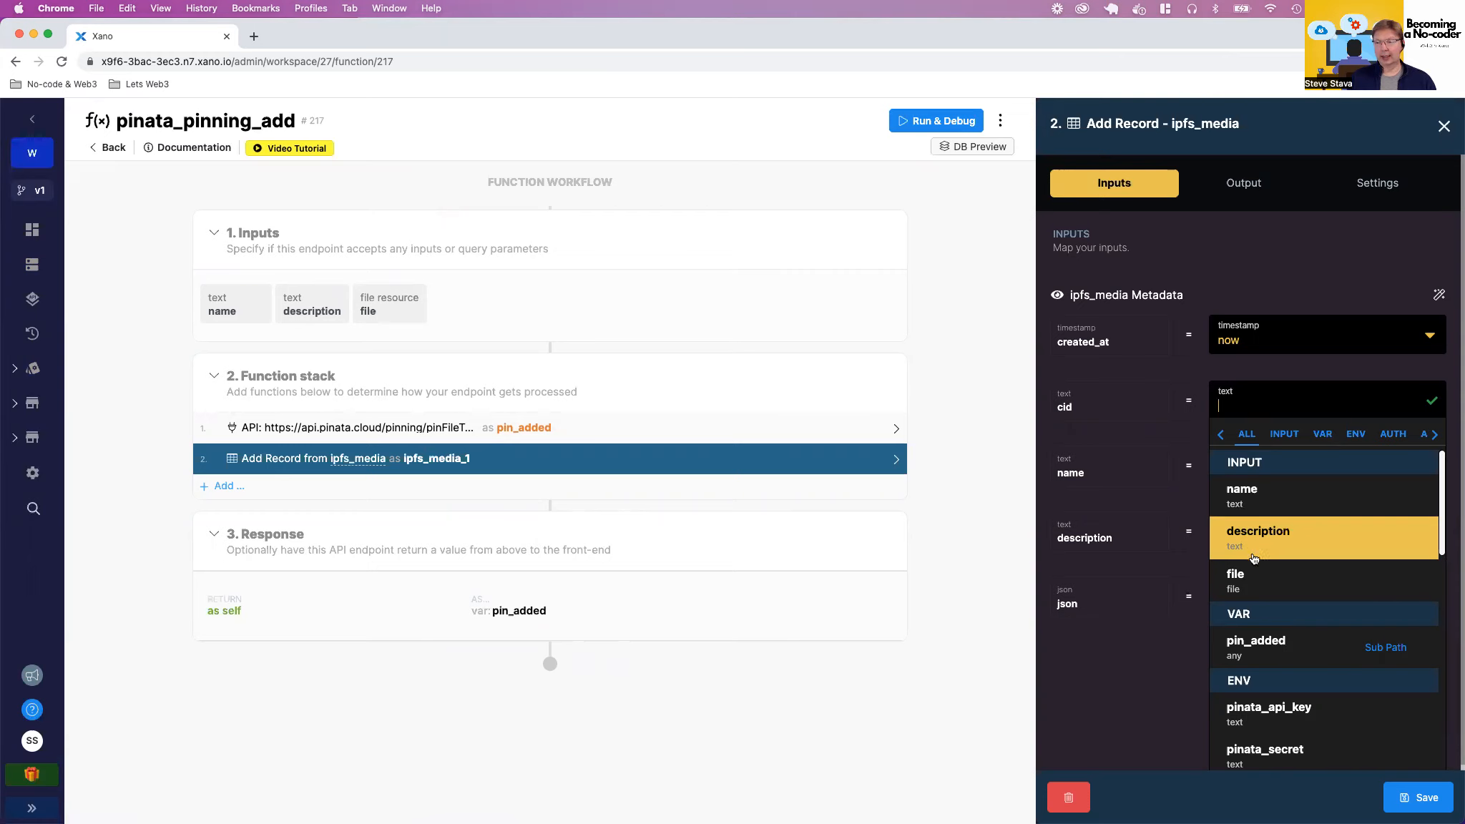
{"action": "left_click", "coordinate": [1252, 652]}
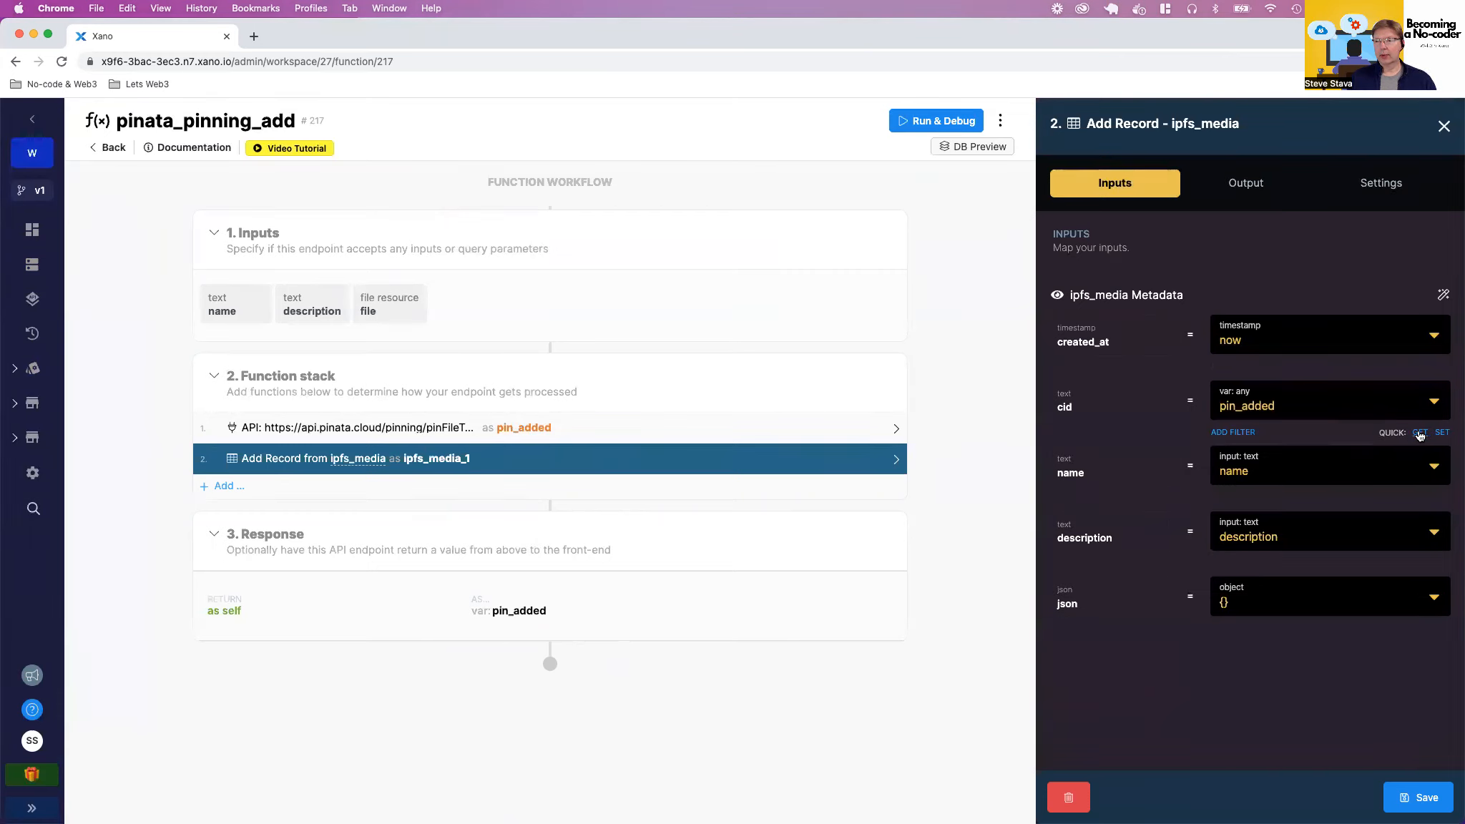
{"action": "left_click", "coordinate": [1420, 434]}
{"action": "left_click", "coordinate": [1218, 406]}
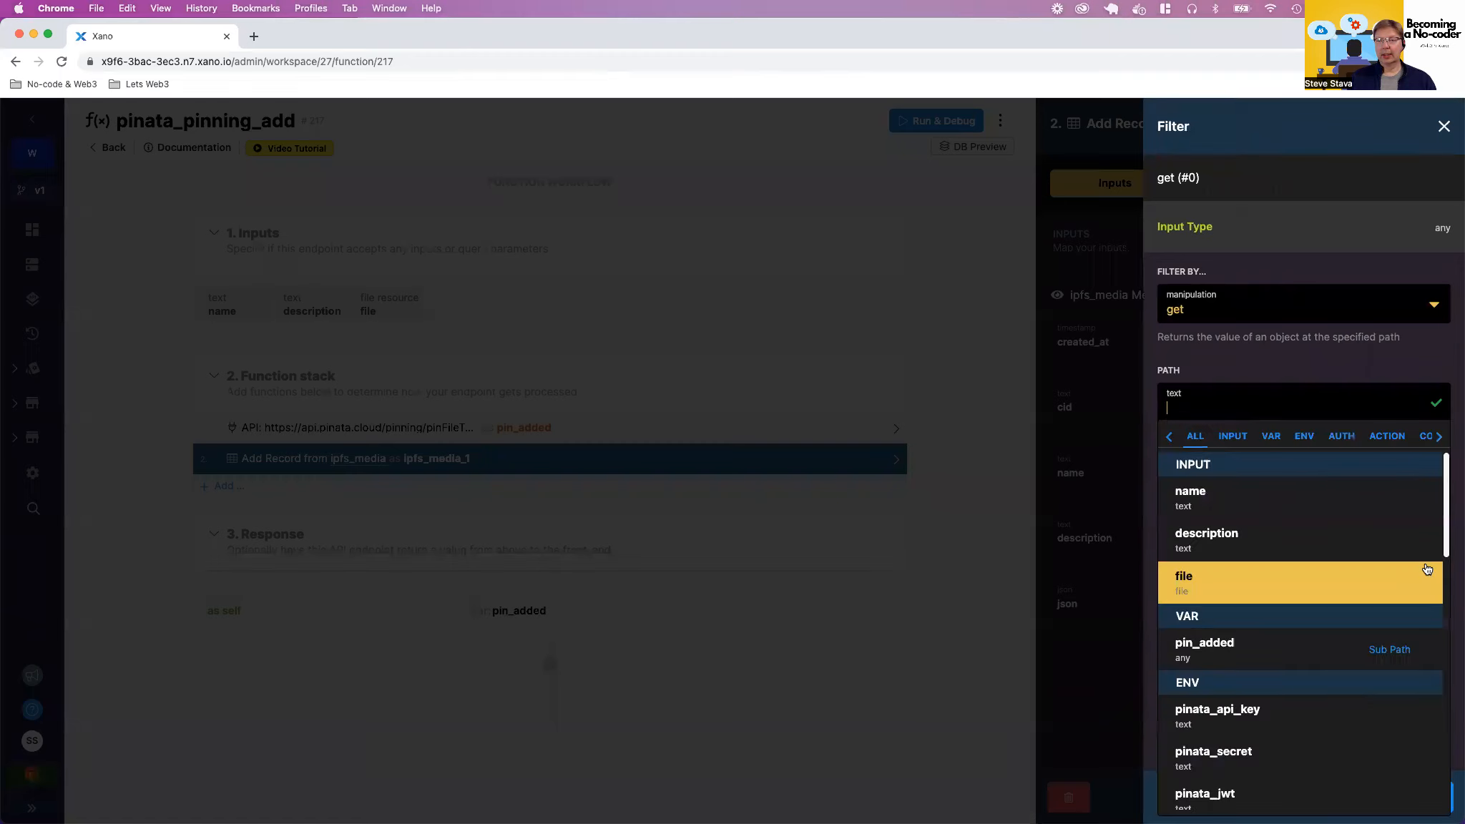
{"action": "type", "text": "re"}
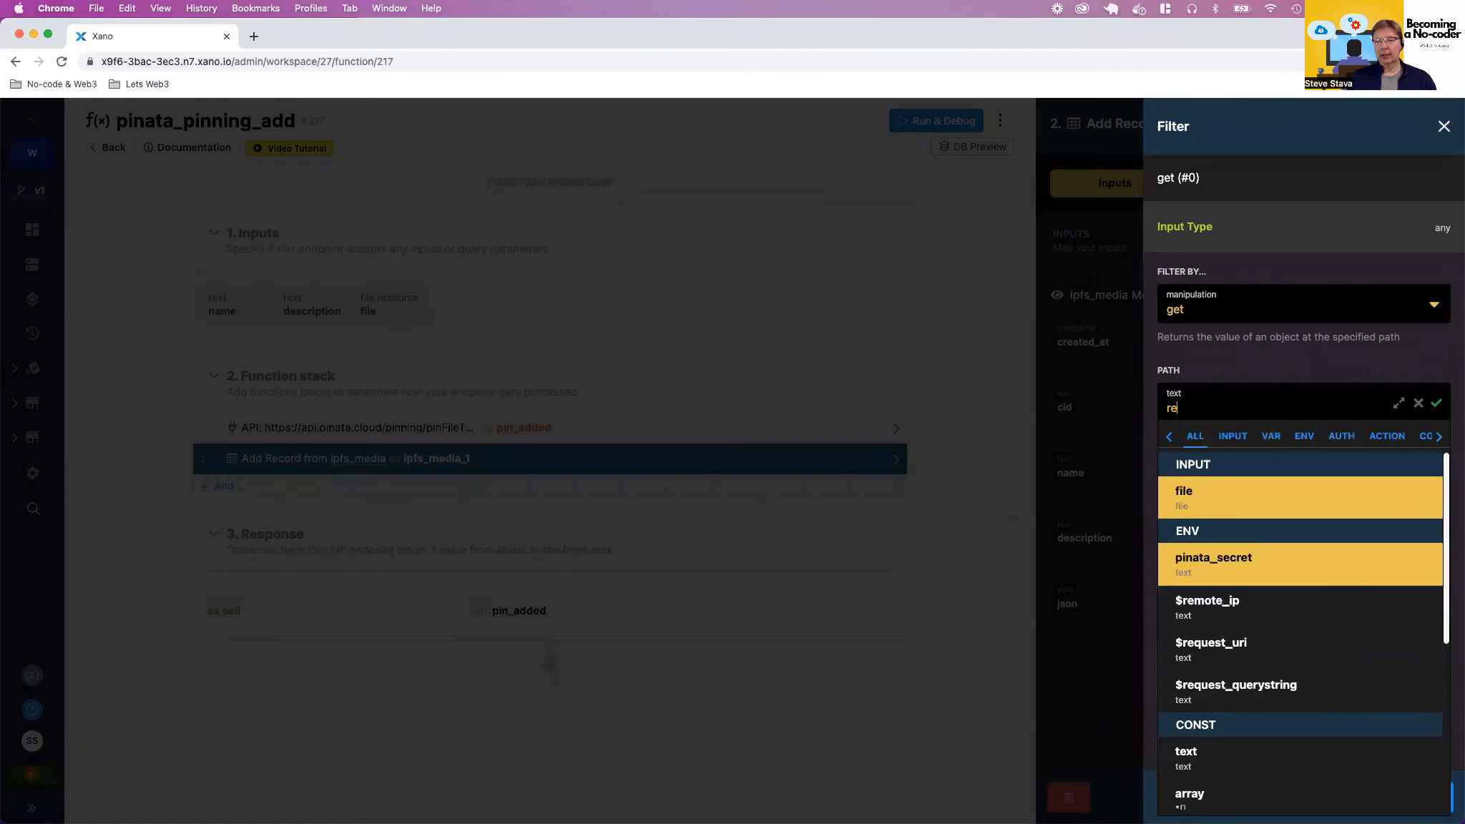
{"action": "type", "text": "sponse.result"}
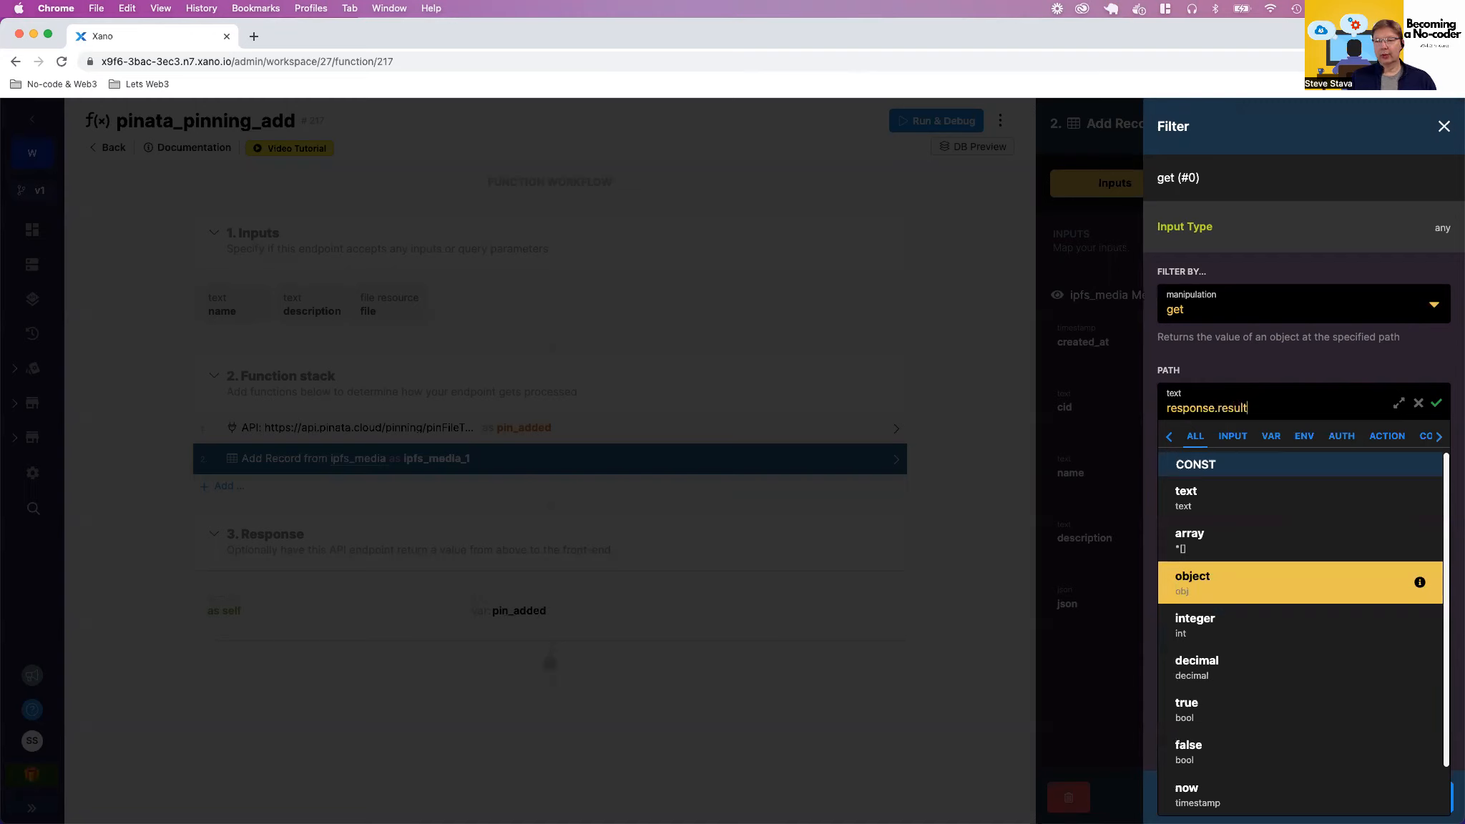
{"action": "type", "text": "."}
{"action": "type", "text": "l"}
{"action": "left_click", "coordinate": [1438, 405]}
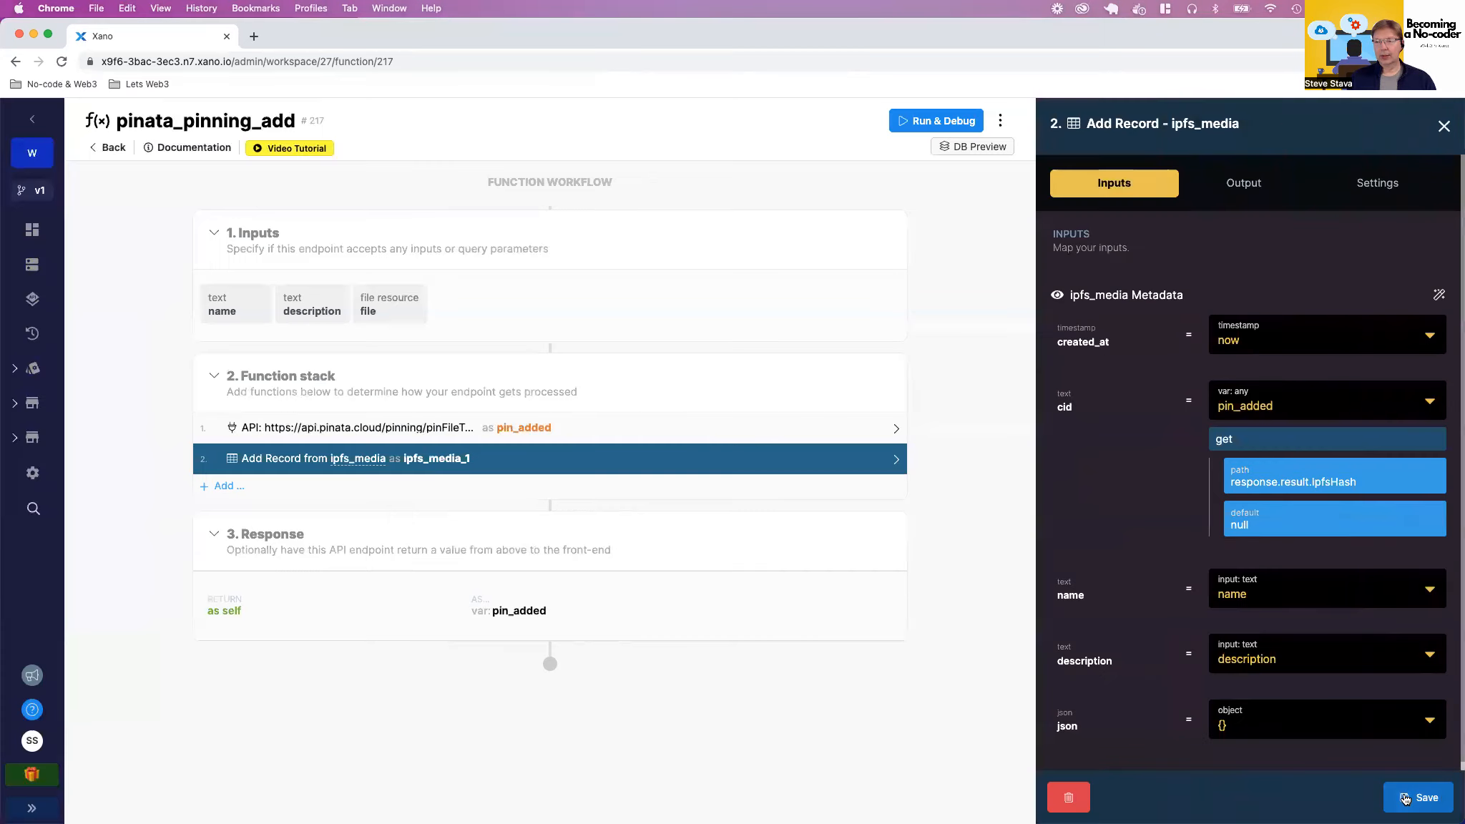
{"action": "left_click", "coordinate": [1404, 797]}
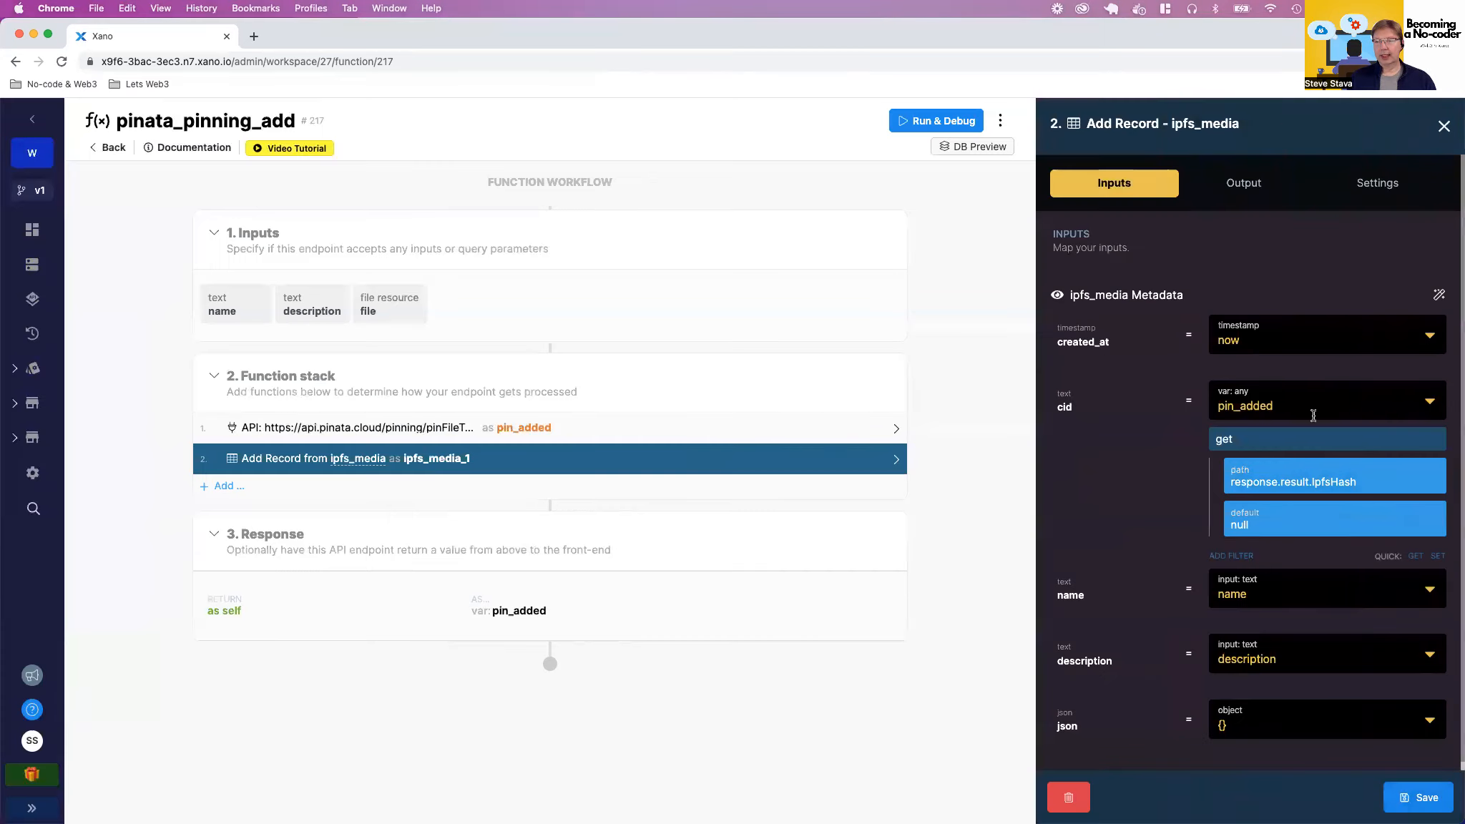
Clear the default empty object from the record's json mapping.
{"action": "scroll", "coordinate": [1312, 415], "scroll_direction": "down", "scroll_amount": 1}
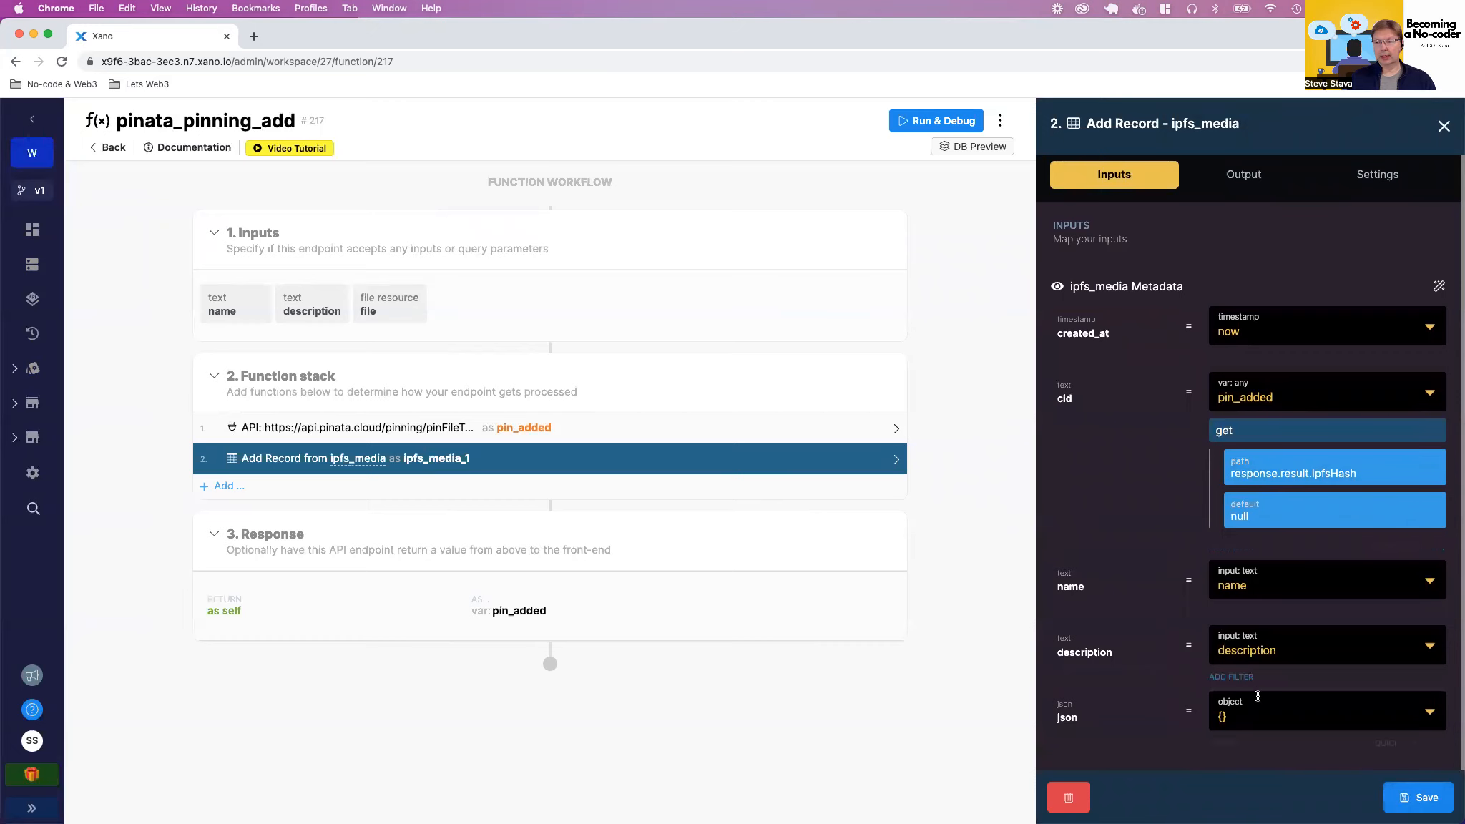
{"action": "left_click", "coordinate": [1256, 719]}
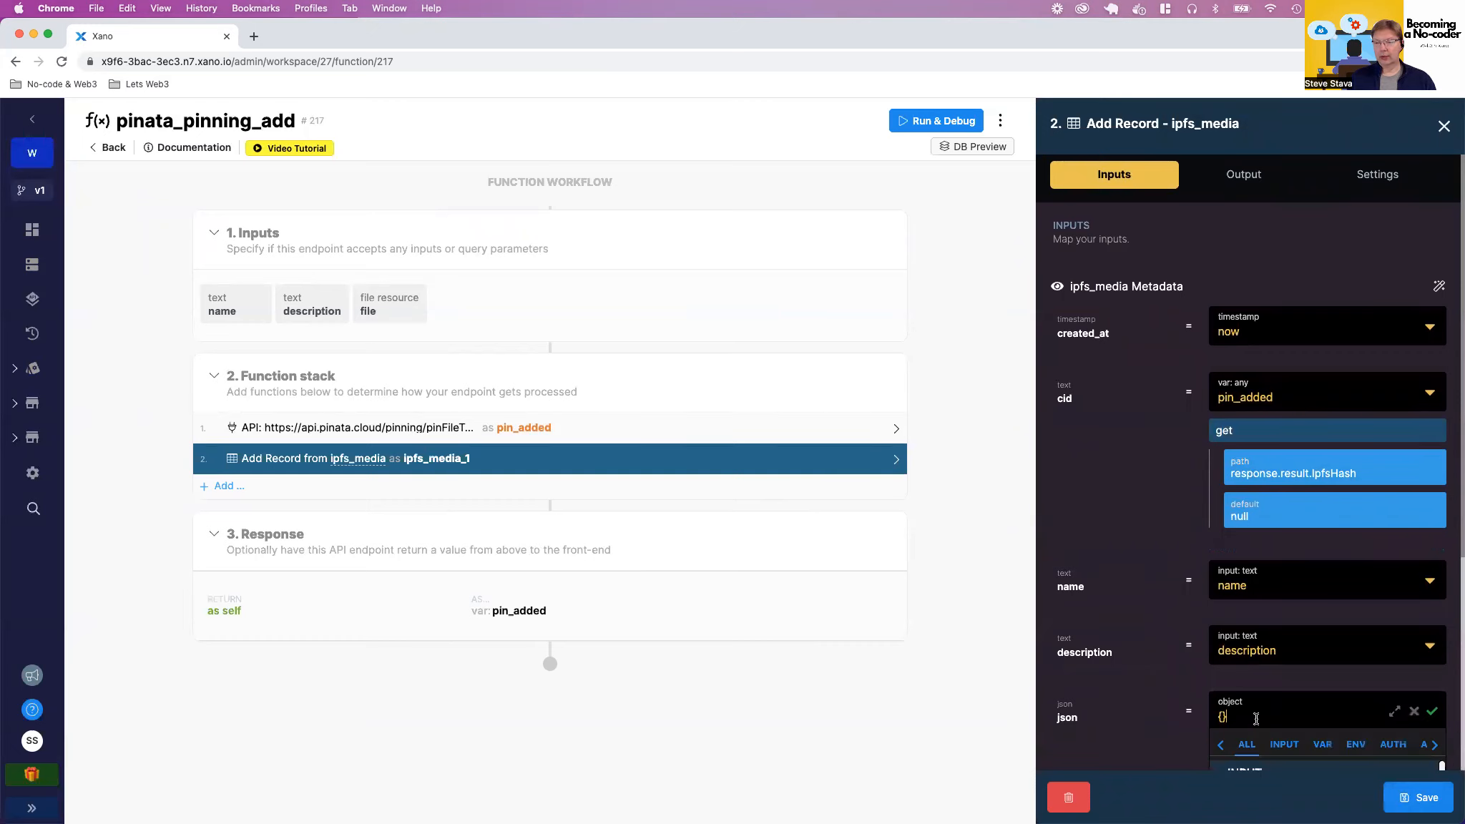
{"action": "left_click", "coordinate": [1415, 711]}
{"action": "scroll", "coordinate": [1282, 633], "scroll_direction": "down", "scroll_amount": 3}
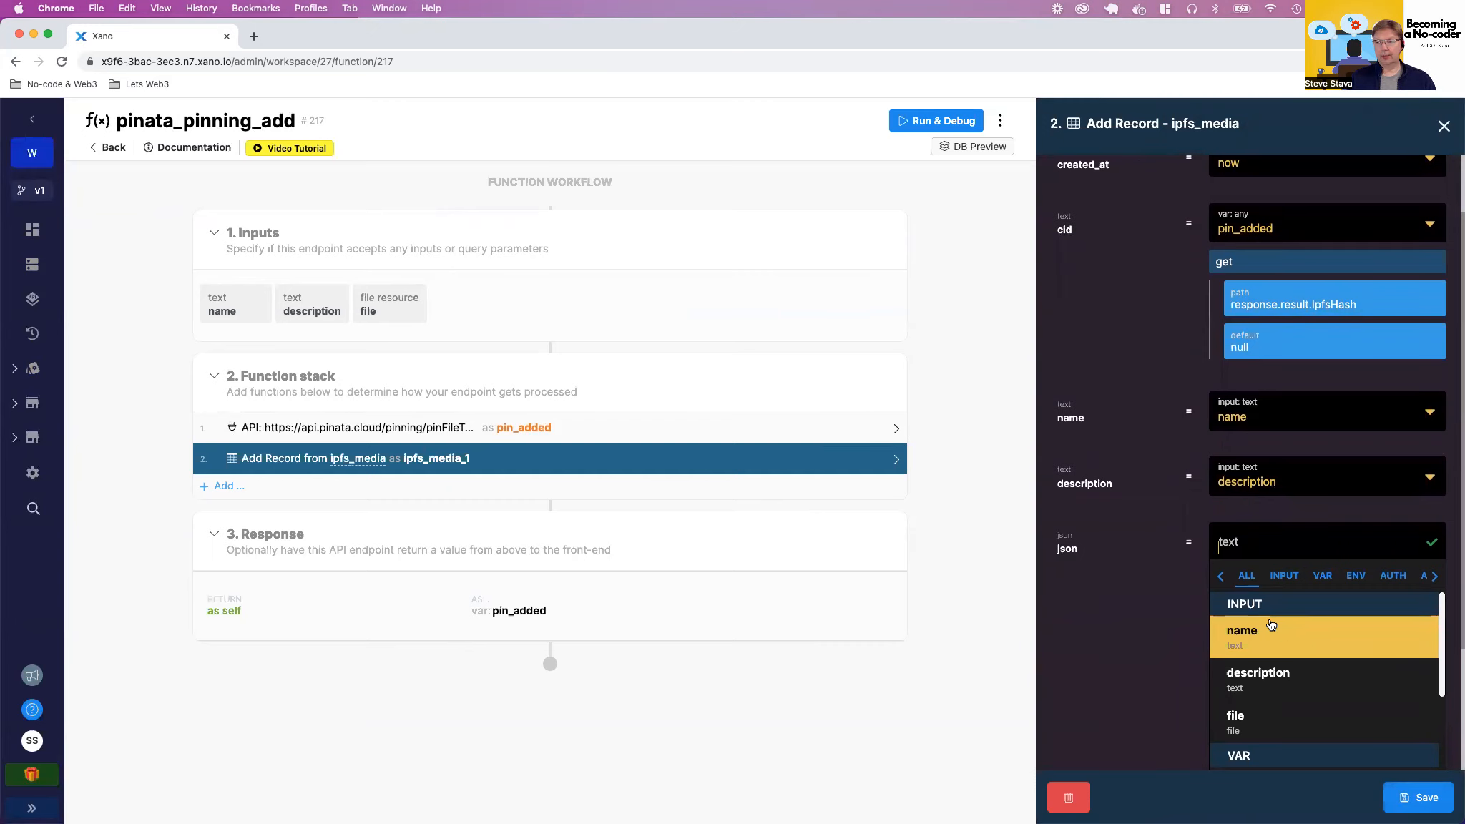
{"action": "left_click", "coordinate": [1145, 599]}
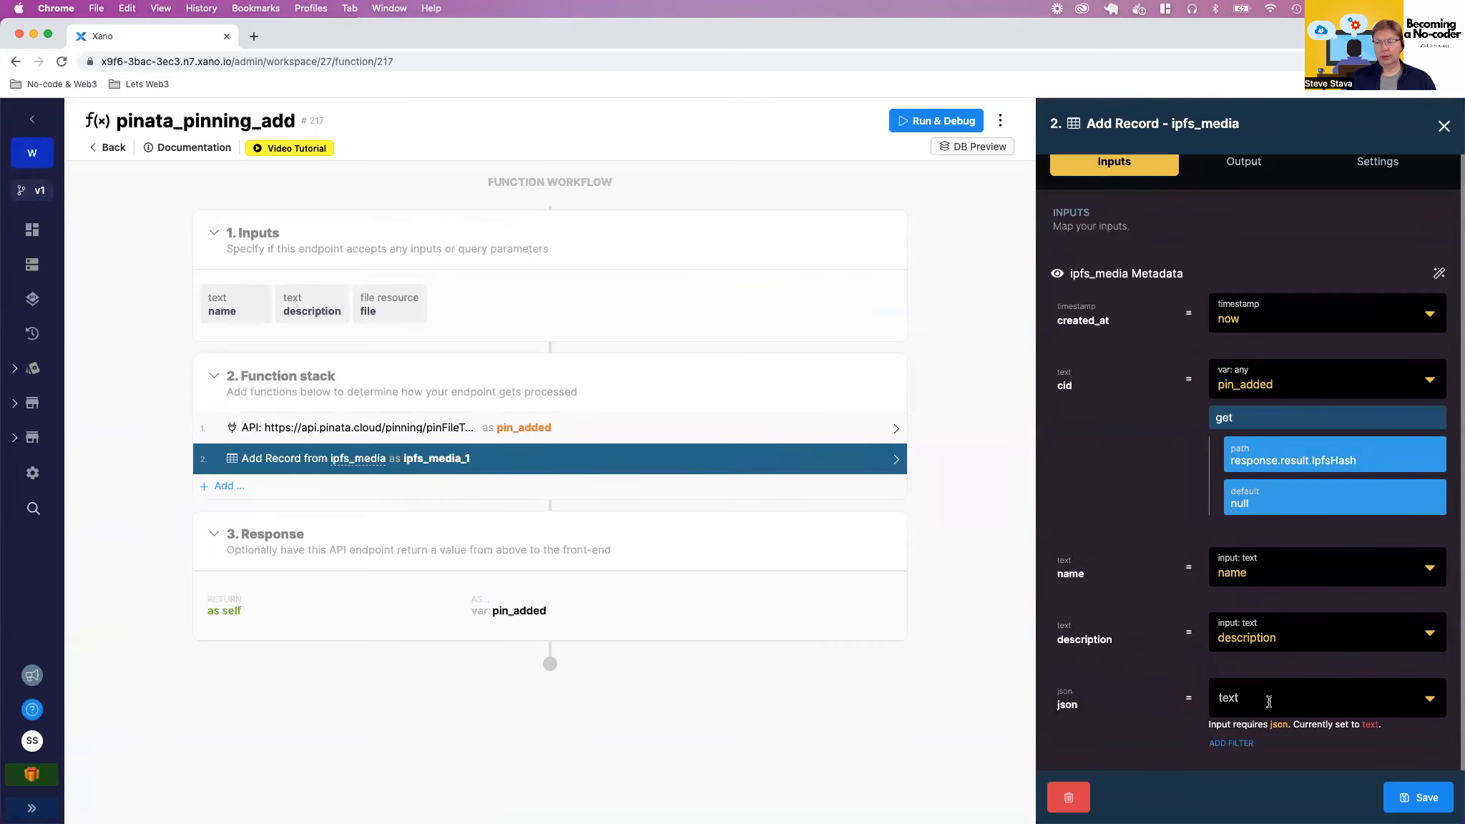
{"action": "left_click", "coordinate": [1232, 744]}
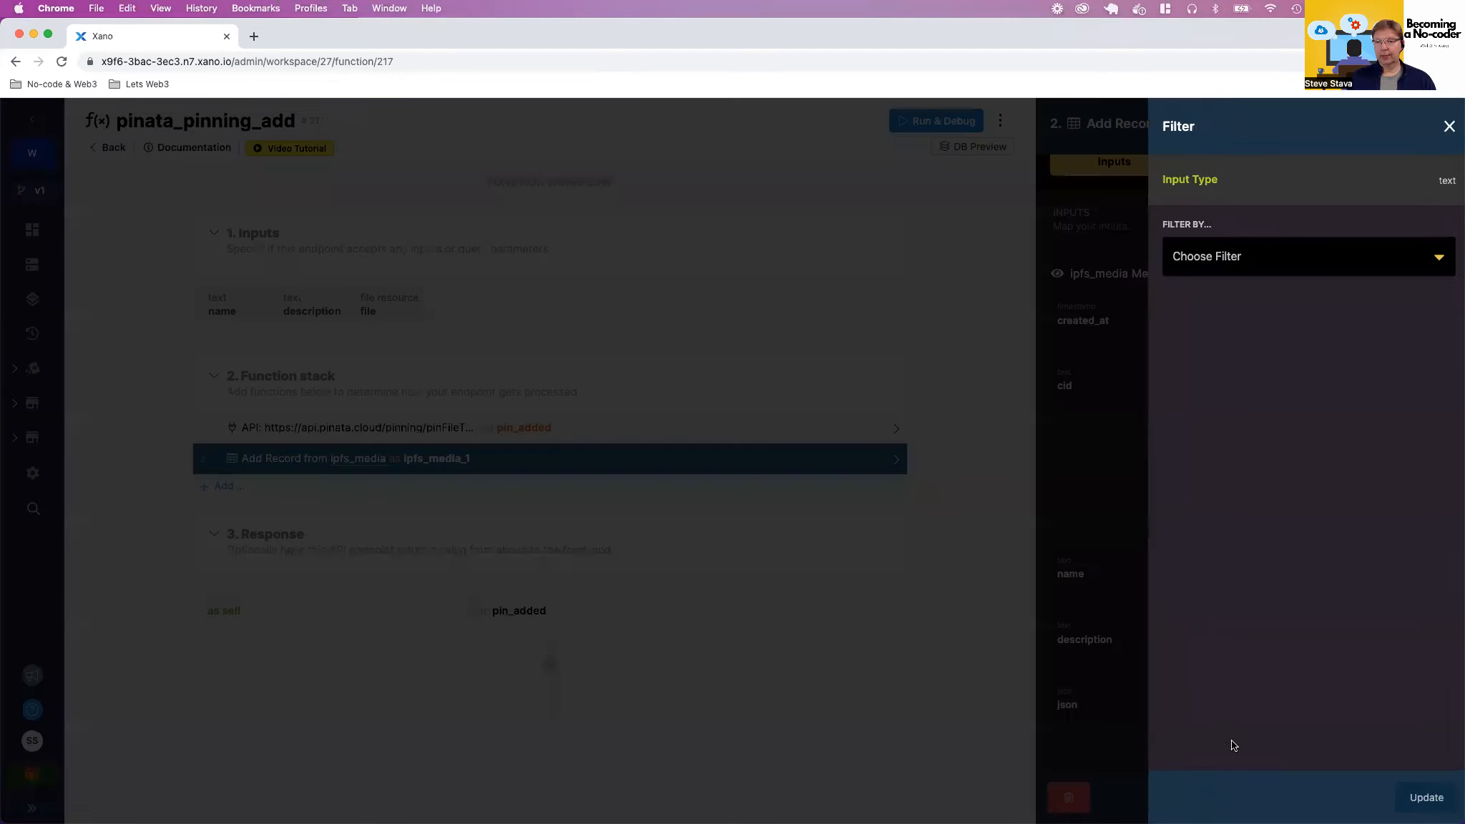
{"action": "left_click", "coordinate": [1228, 259]}
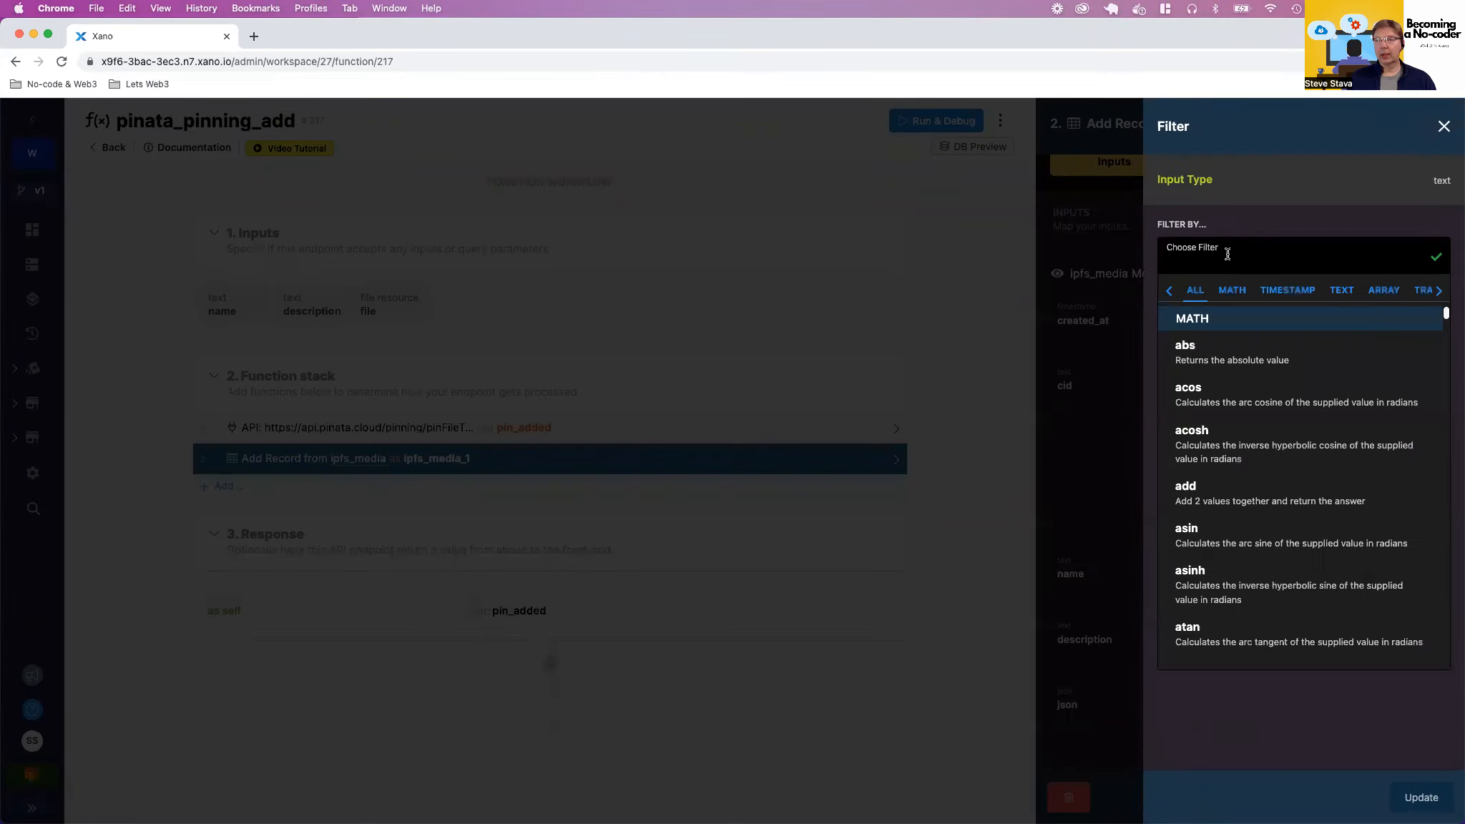
{"action": "left_click", "coordinate": [1444, 126]}
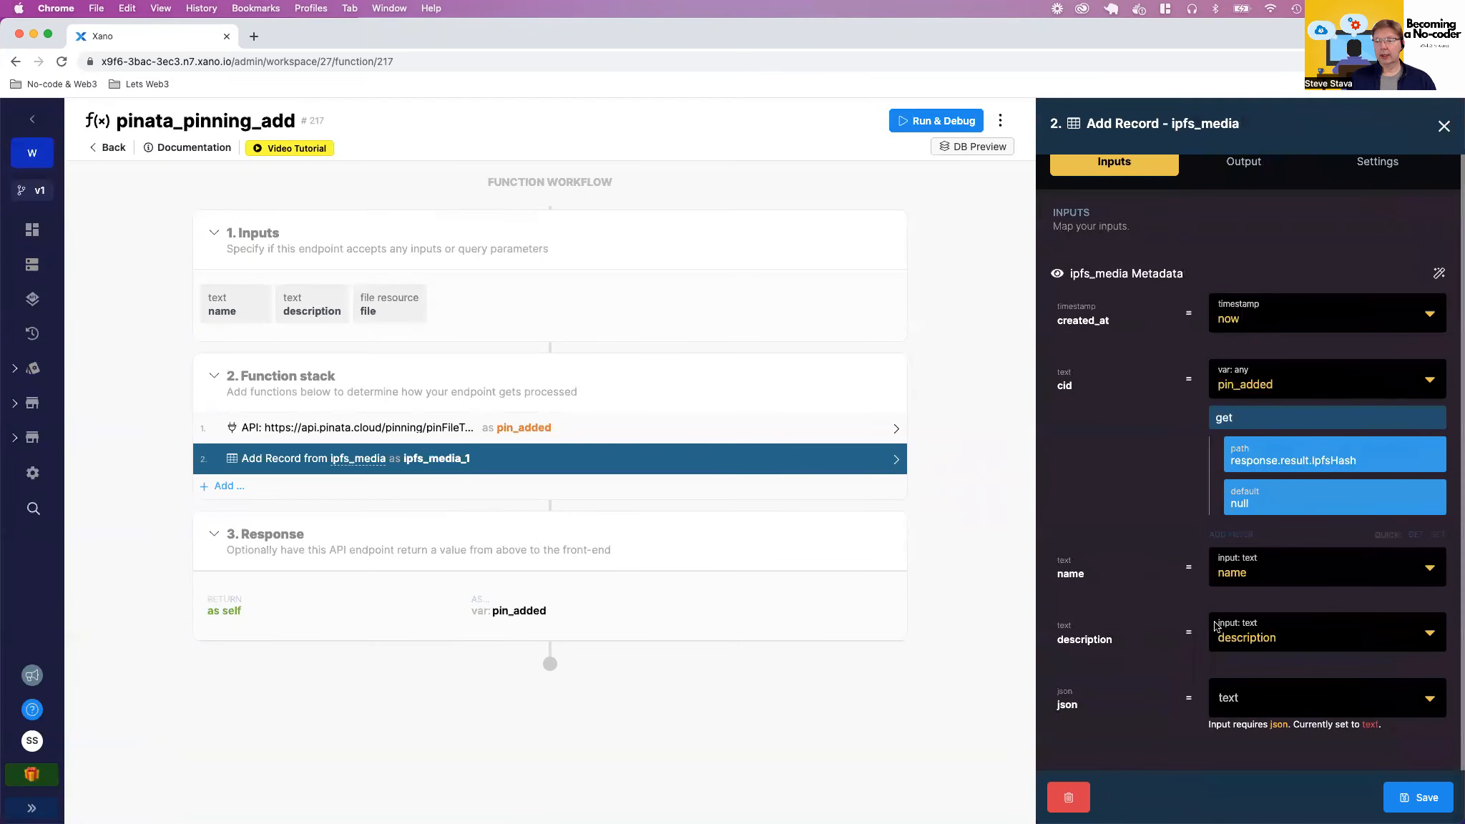
Map the record's json field to the pin_added variable and save the Add Record statement.
{"action": "left_click", "coordinate": [1230, 701]}
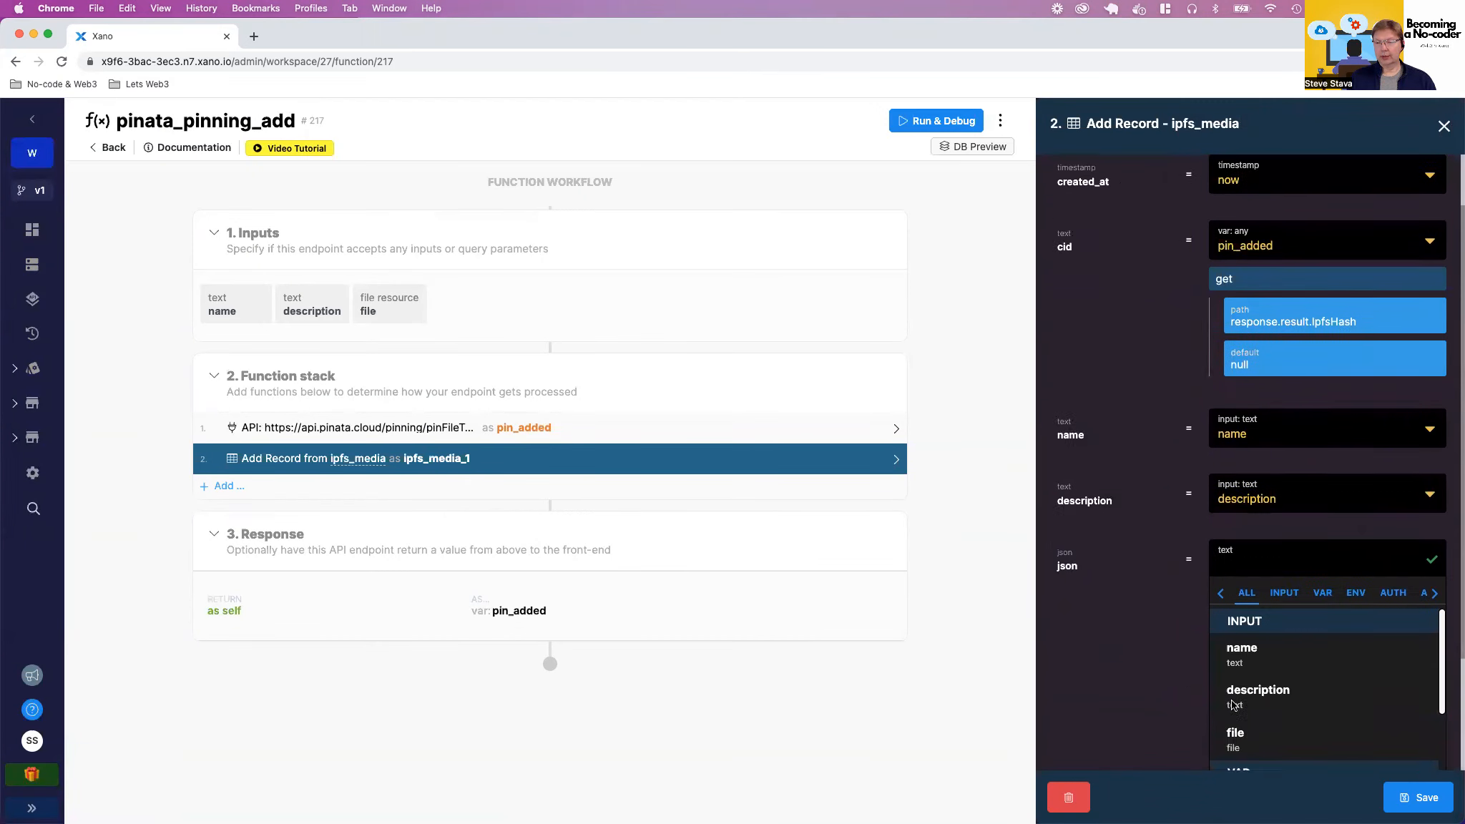
{"action": "left_click", "coordinate": [1276, 676]}
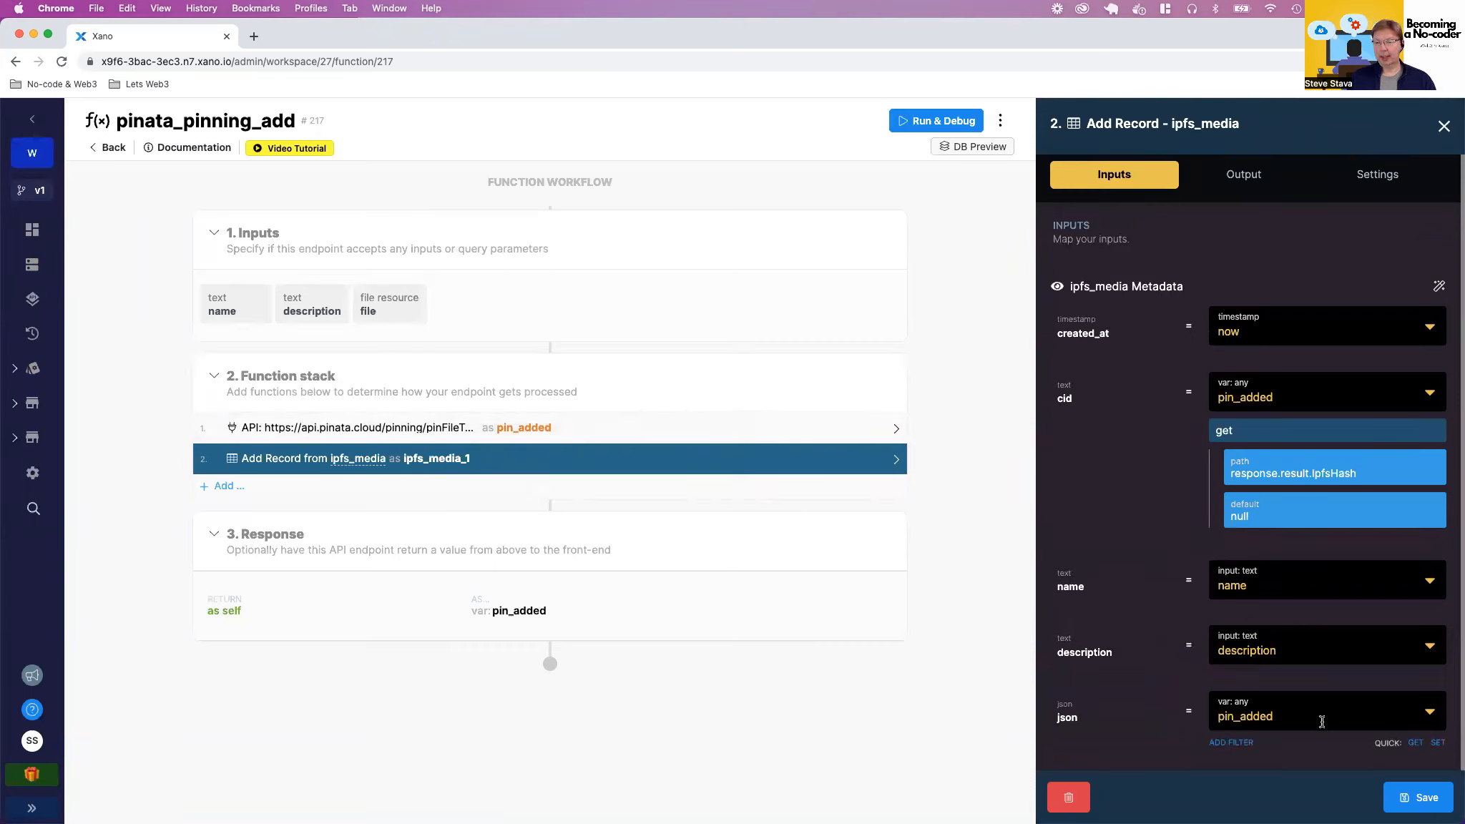
{"action": "left_click", "coordinate": [1421, 811]}
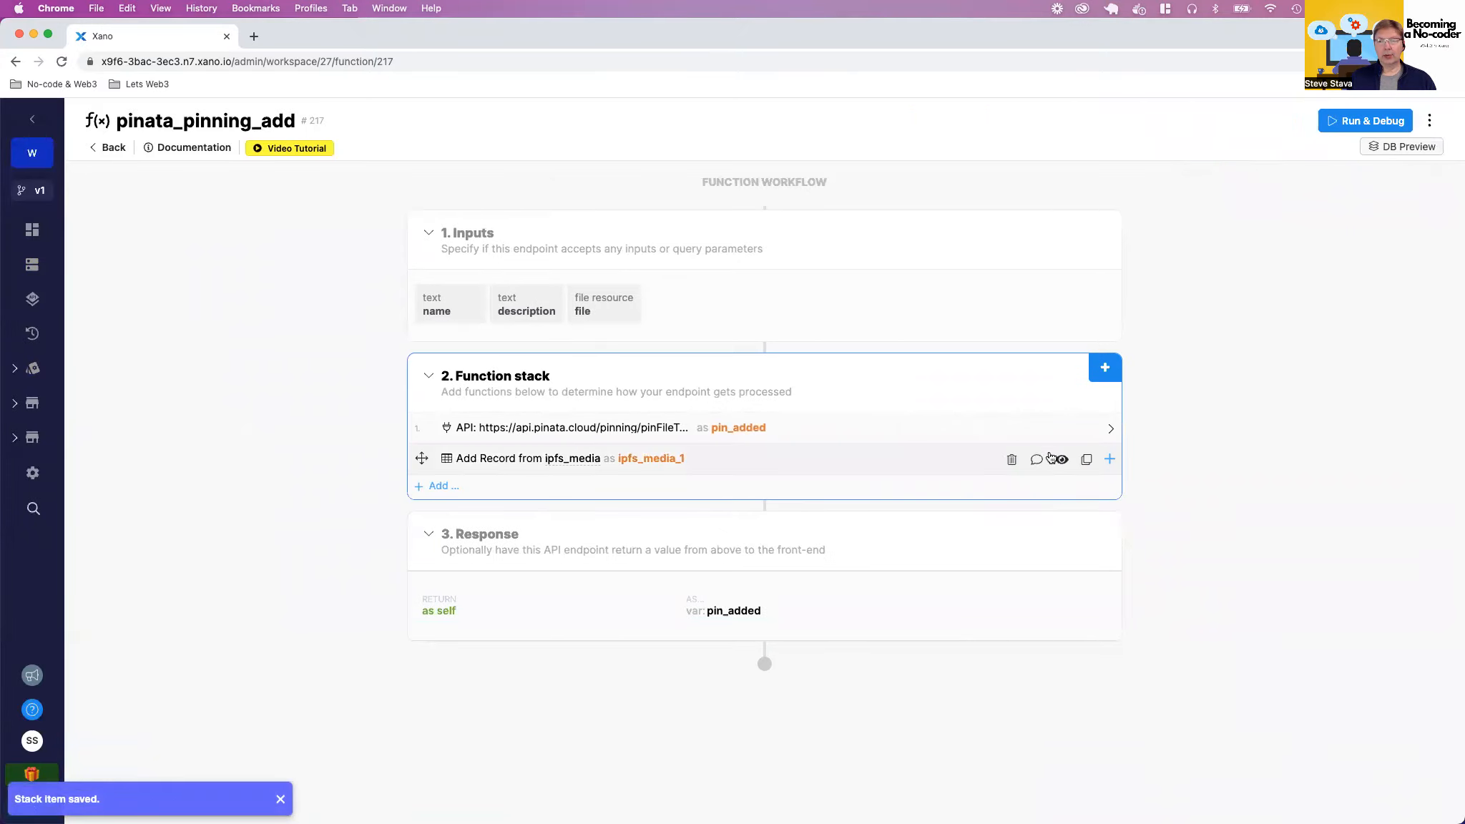
Disable the Add Record statement, run the function in the debugger with DALL·E 2022-08-20 12.25.21.png, and review the API response.
{"action": "left_click", "coordinate": [1061, 459]}
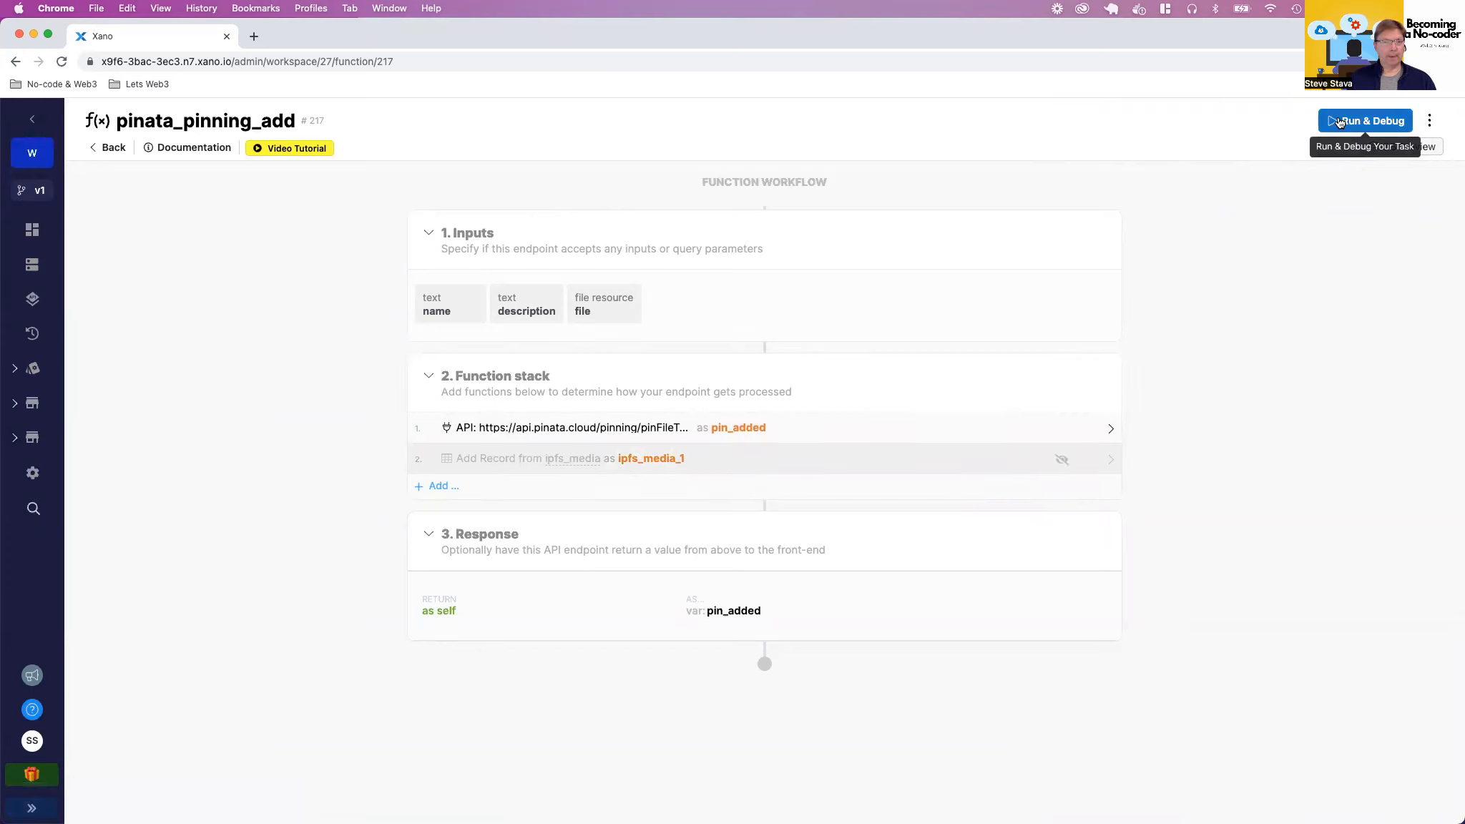
{"action": "left_click", "coordinate": [1339, 122]}
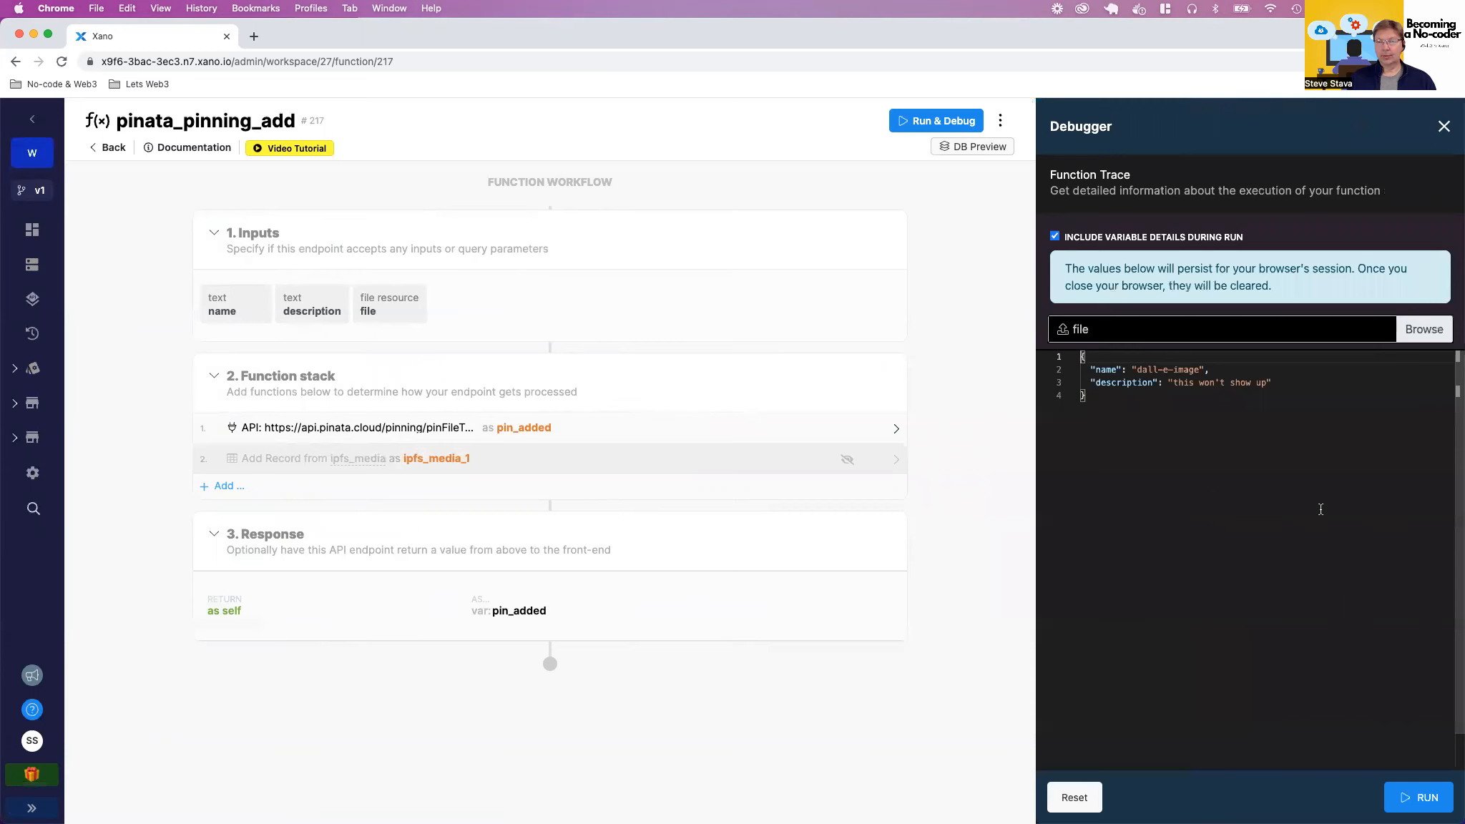
{"action": "left_click", "coordinate": [1421, 334]}
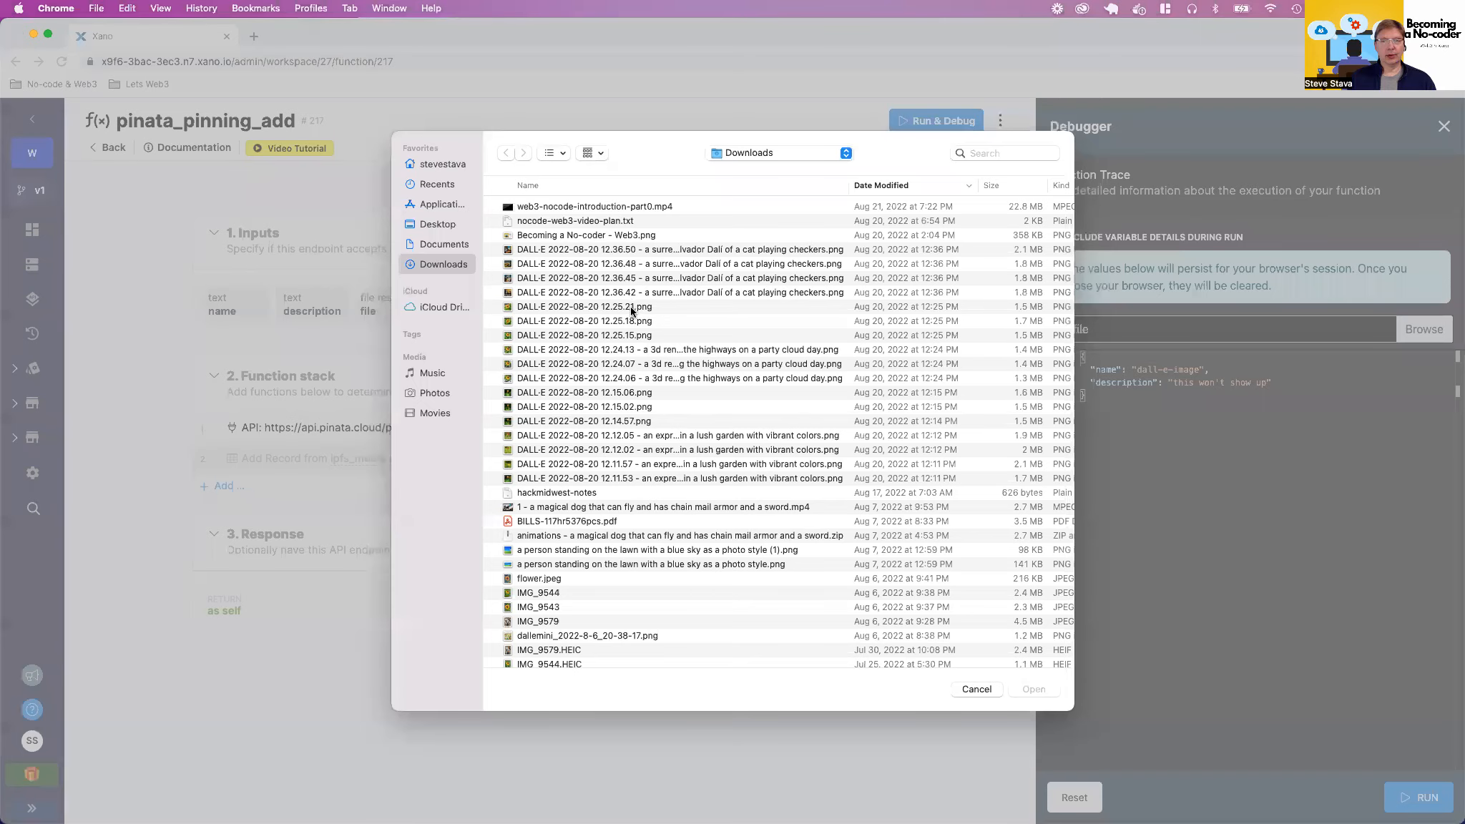
{"action": "double_click", "coordinate": [631, 307]}
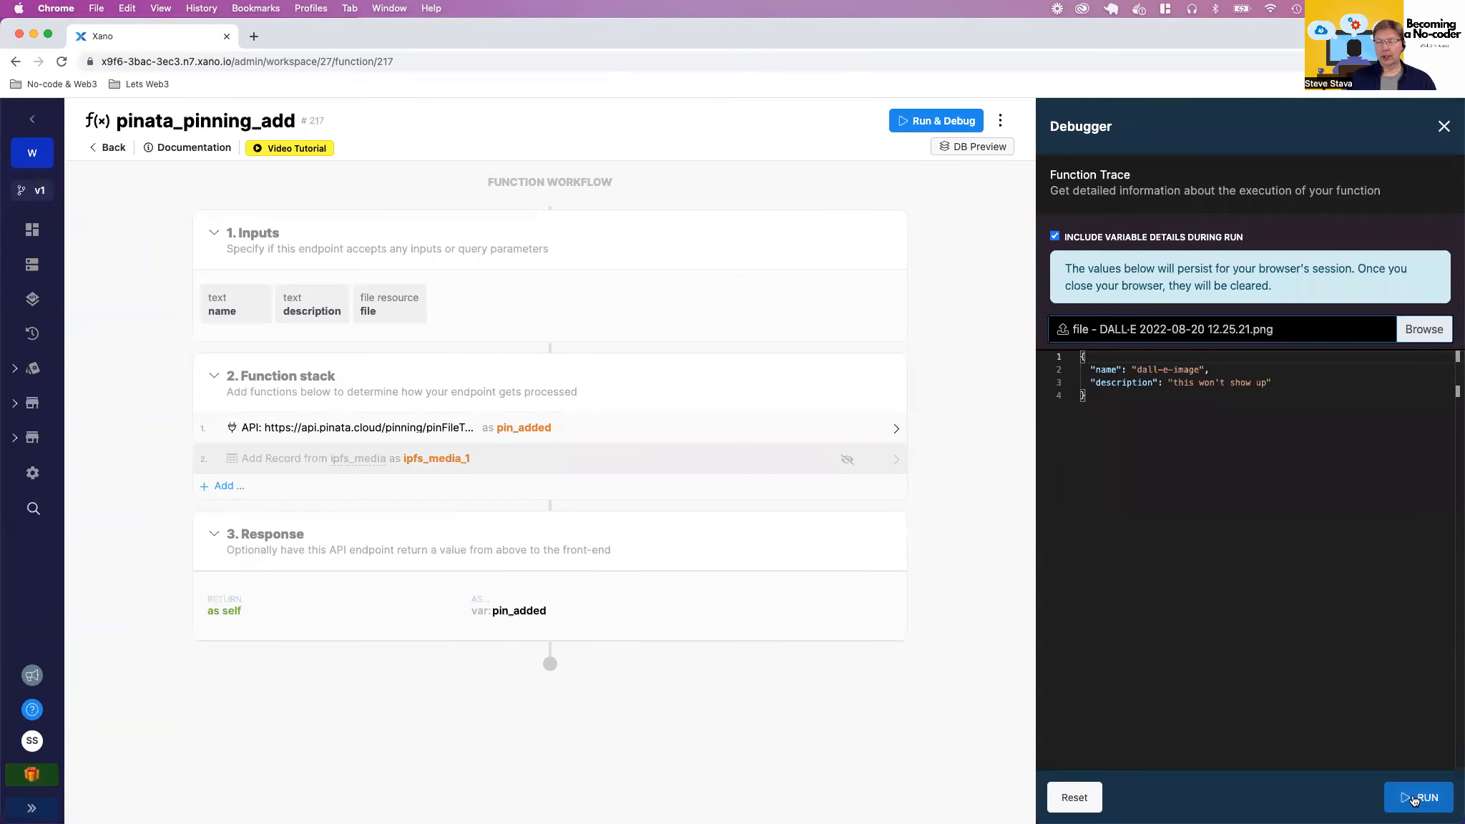
{"action": "left_click", "coordinate": [1416, 799]}
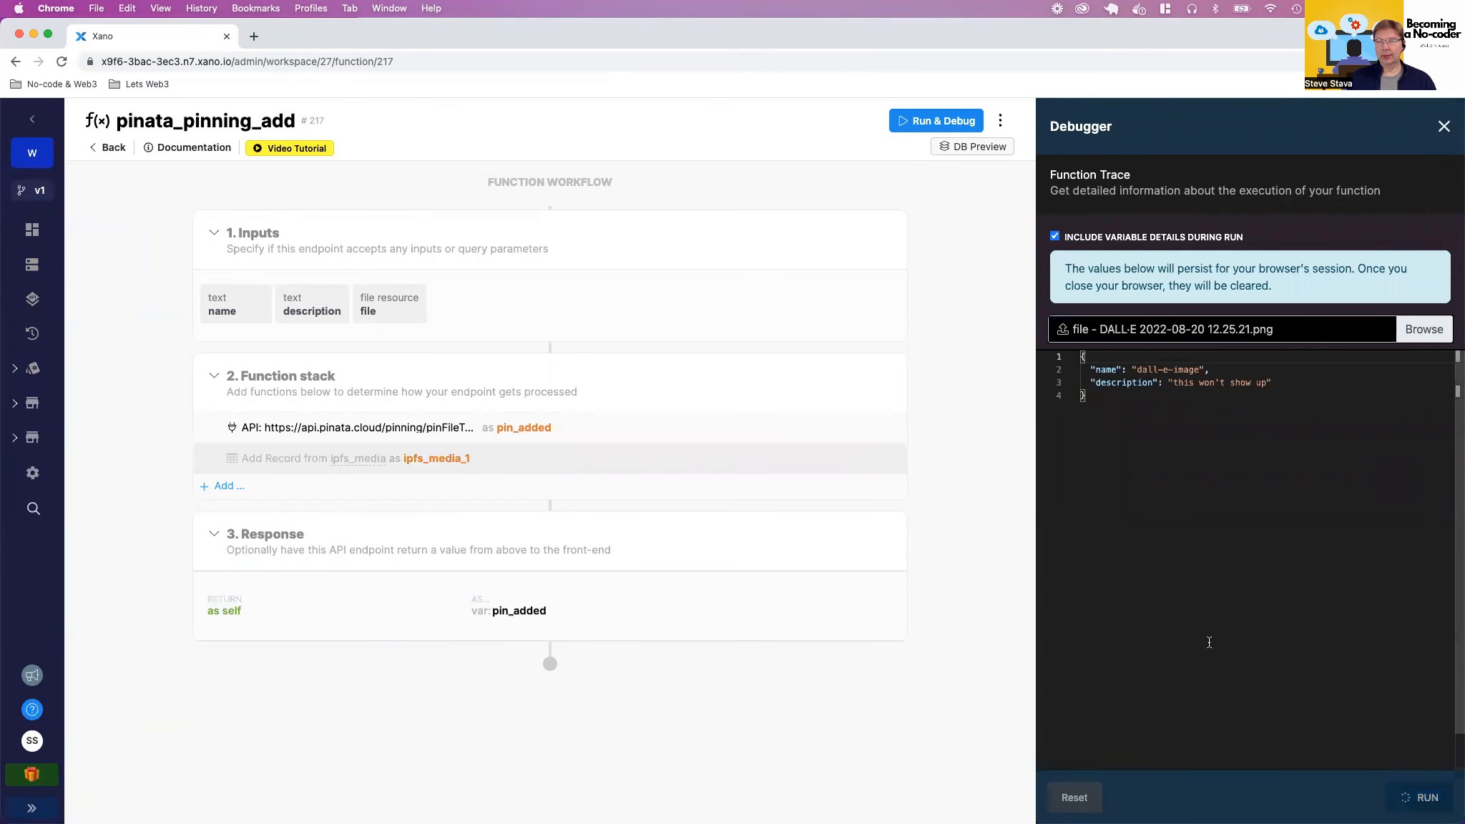
{"action": "scroll", "coordinate": [1210, 644], "scroll_direction": "down", "scroll_amount": 5}
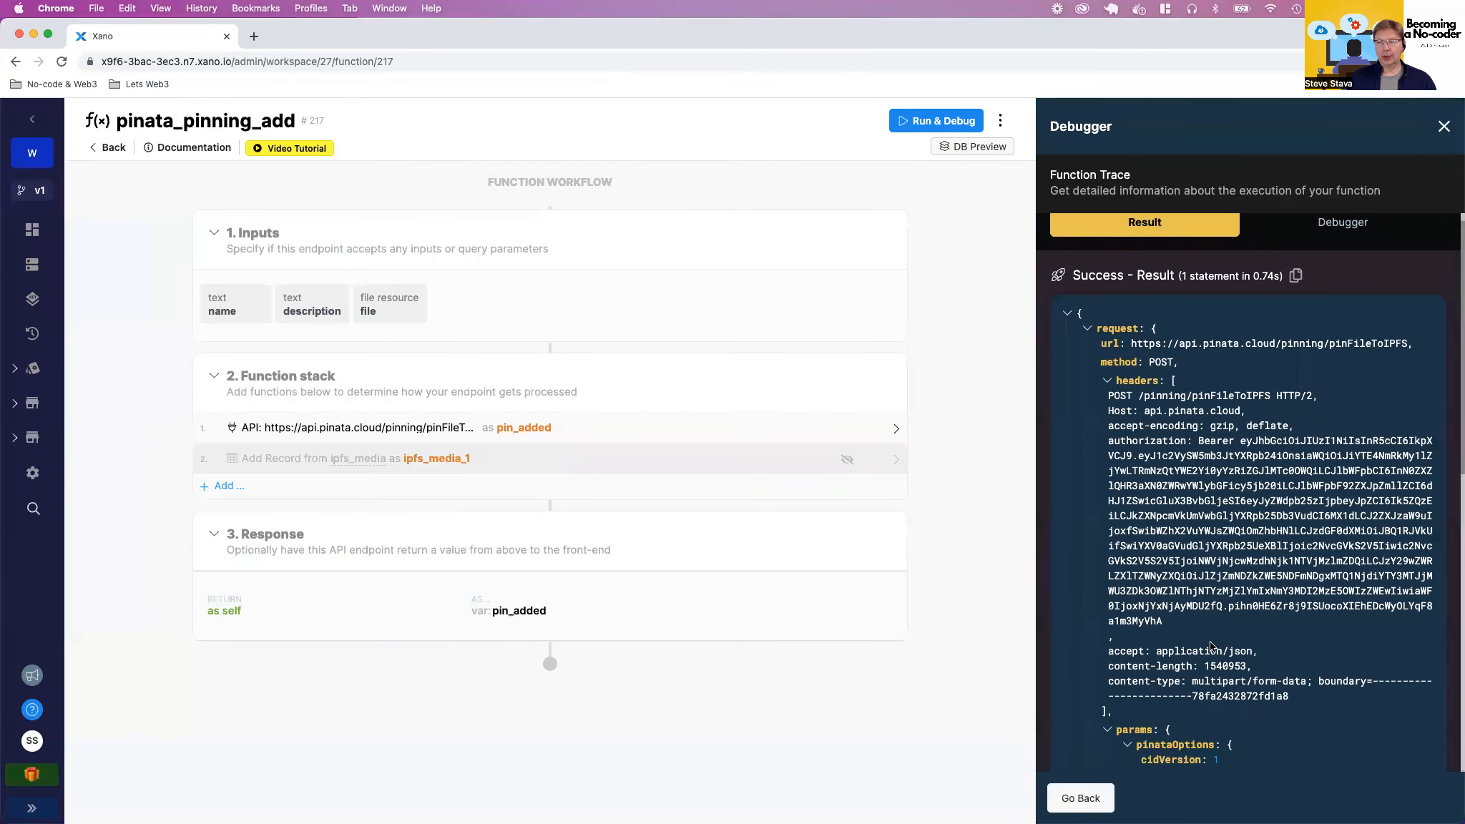
{"action": "scroll", "coordinate": [1210, 647], "scroll_direction": "down", "scroll_amount": 5}
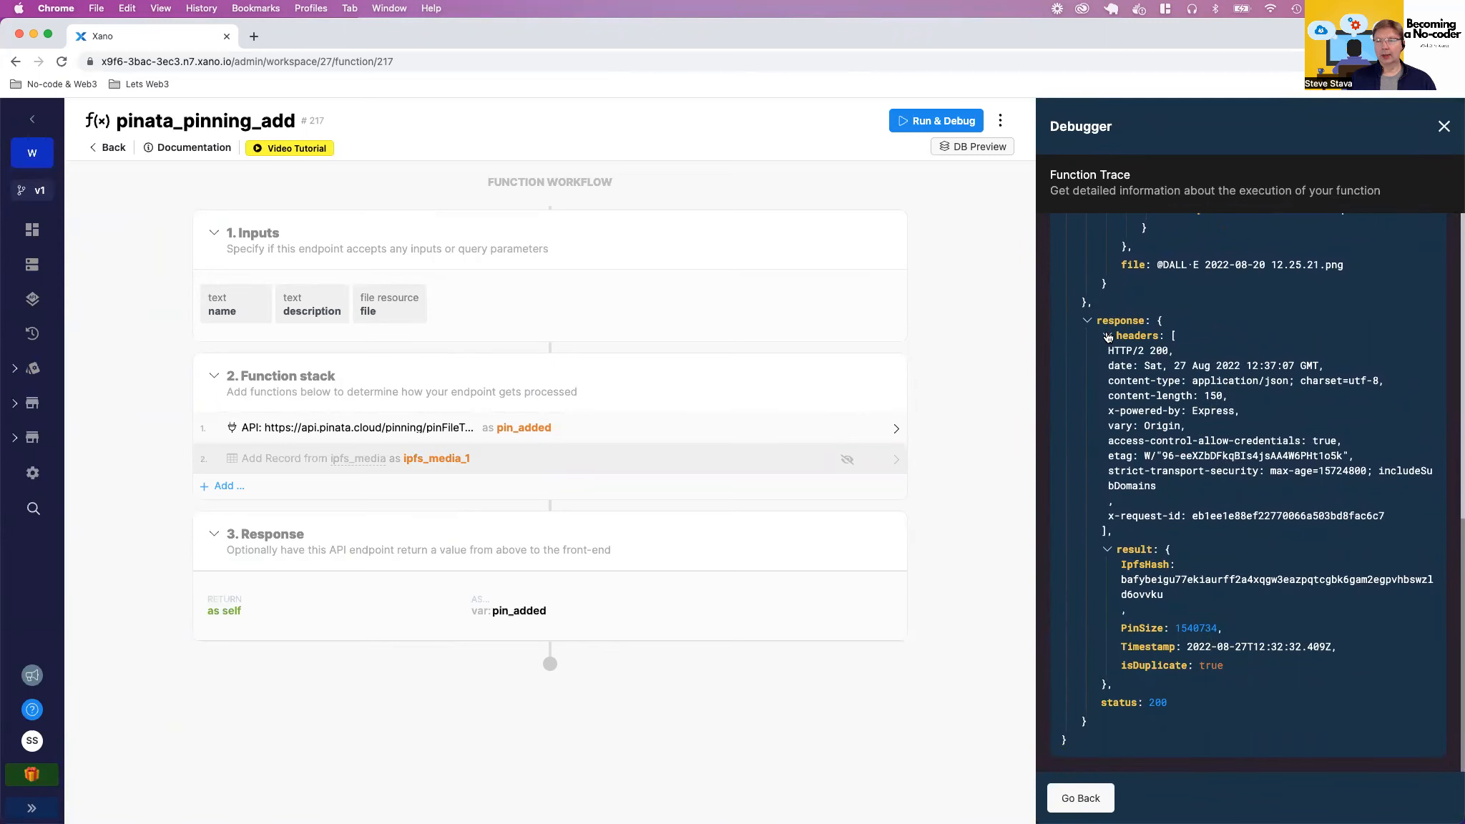
Collapse the response headers in the debugger result, review the request, copy the full result and close the debugger.
{"action": "left_click", "coordinate": [1107, 336]}
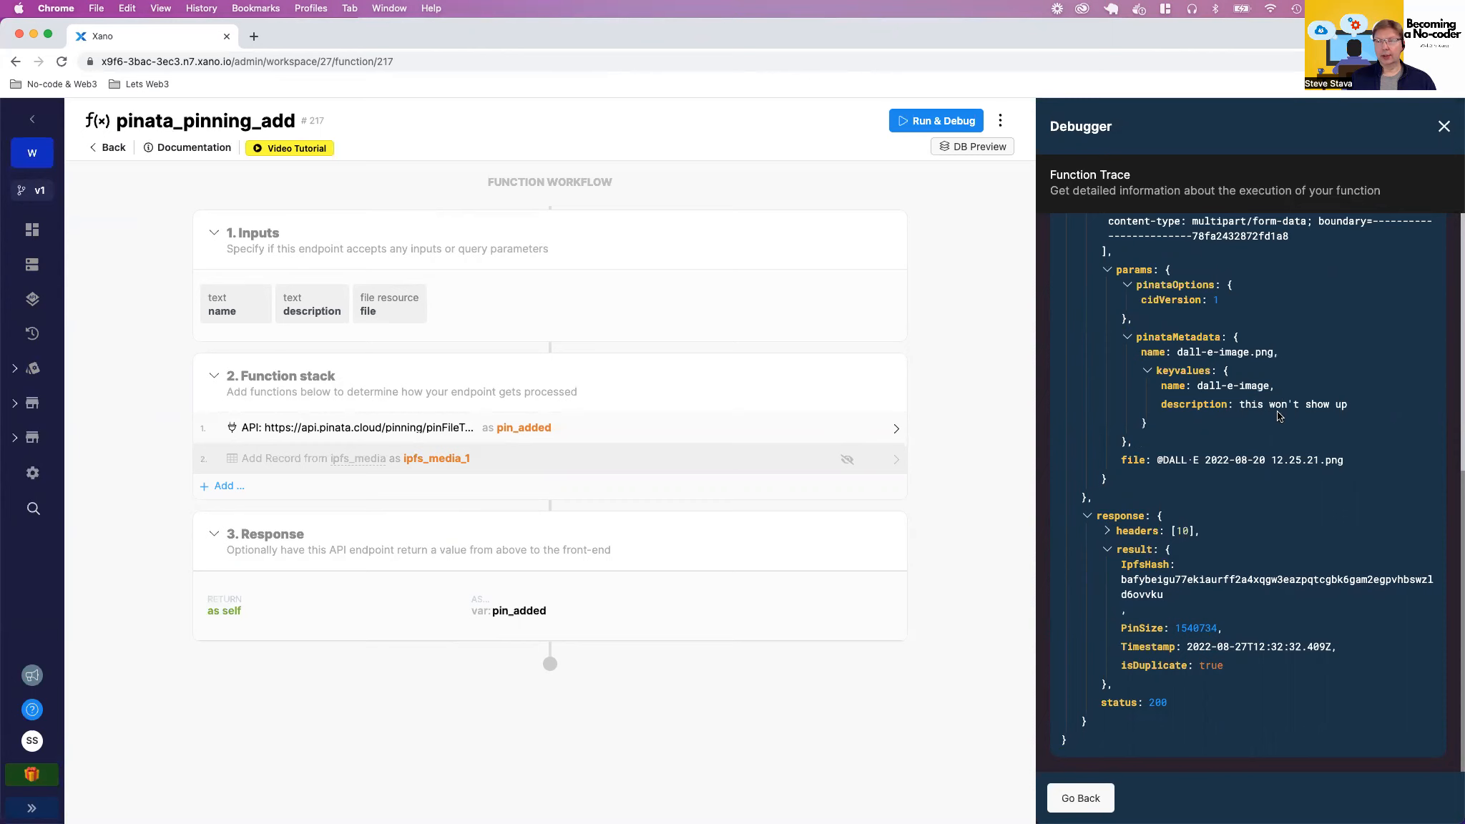
{"action": "scroll", "coordinate": [1277, 397], "scroll_direction": "up", "scroll_amount": 5}
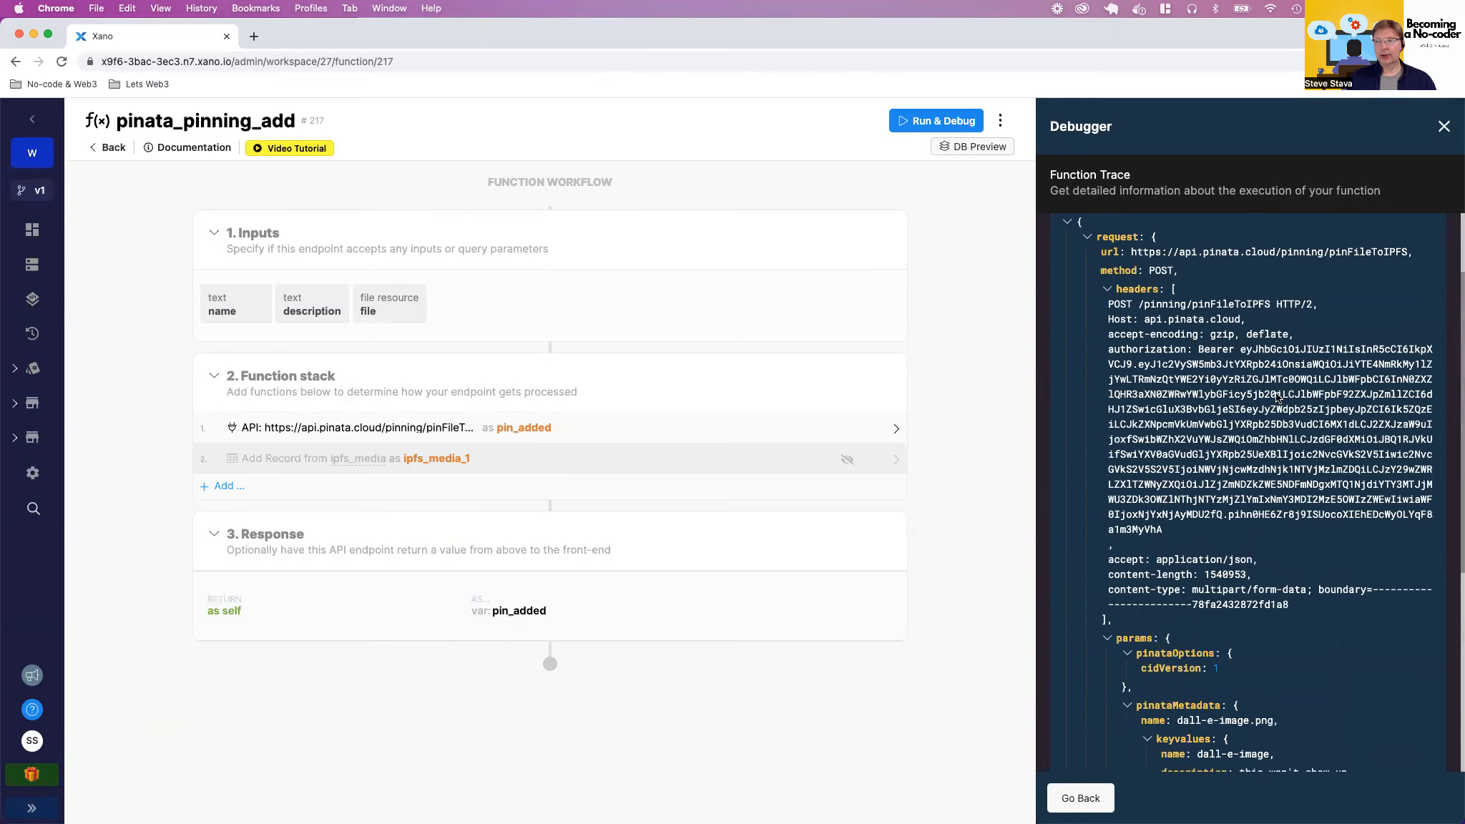
{"action": "scroll", "coordinate": [1277, 397], "scroll_direction": "up", "scroll_amount": 2}
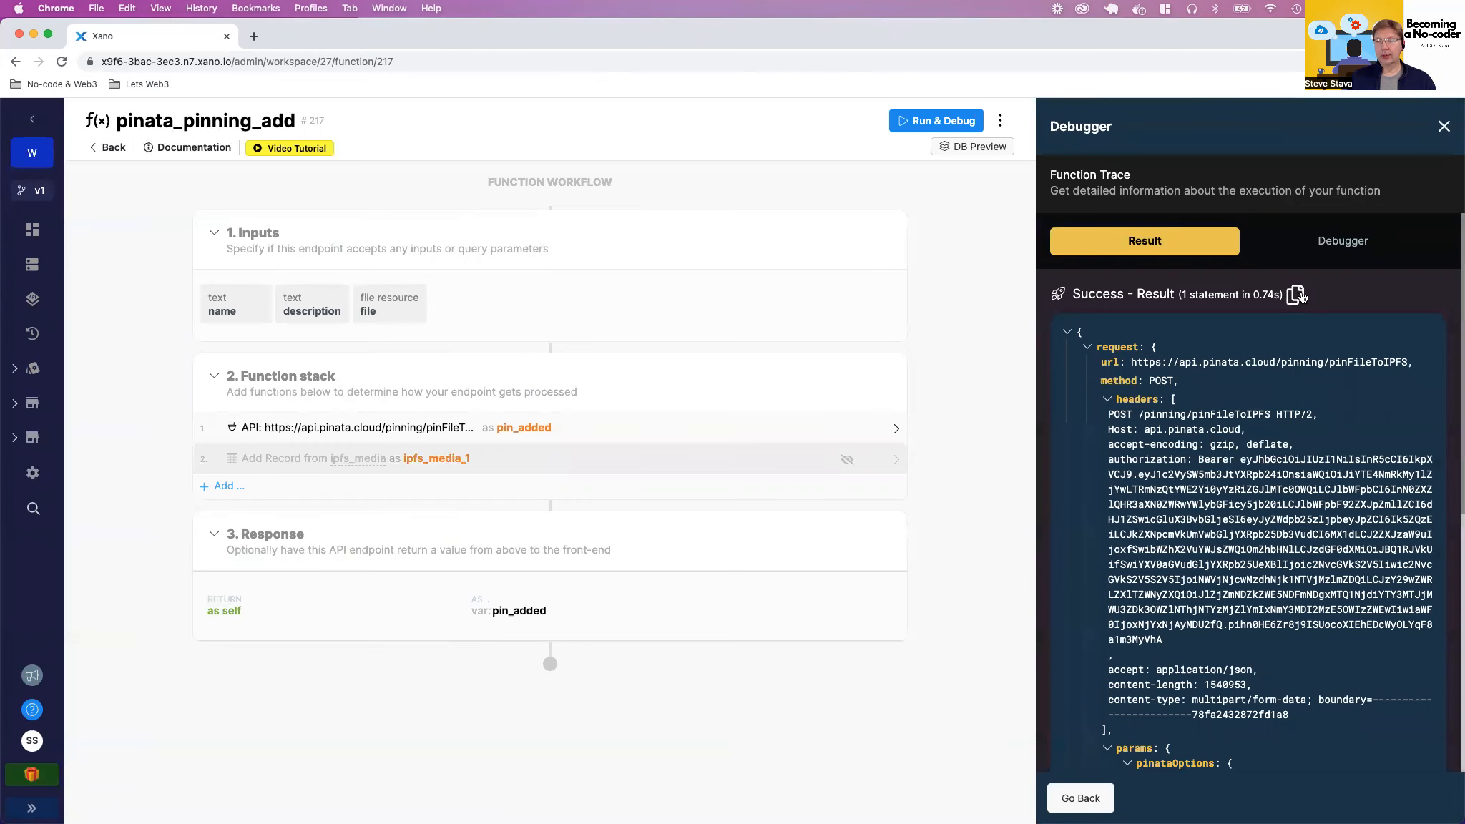
{"action": "left_click", "coordinate": [1297, 295]}
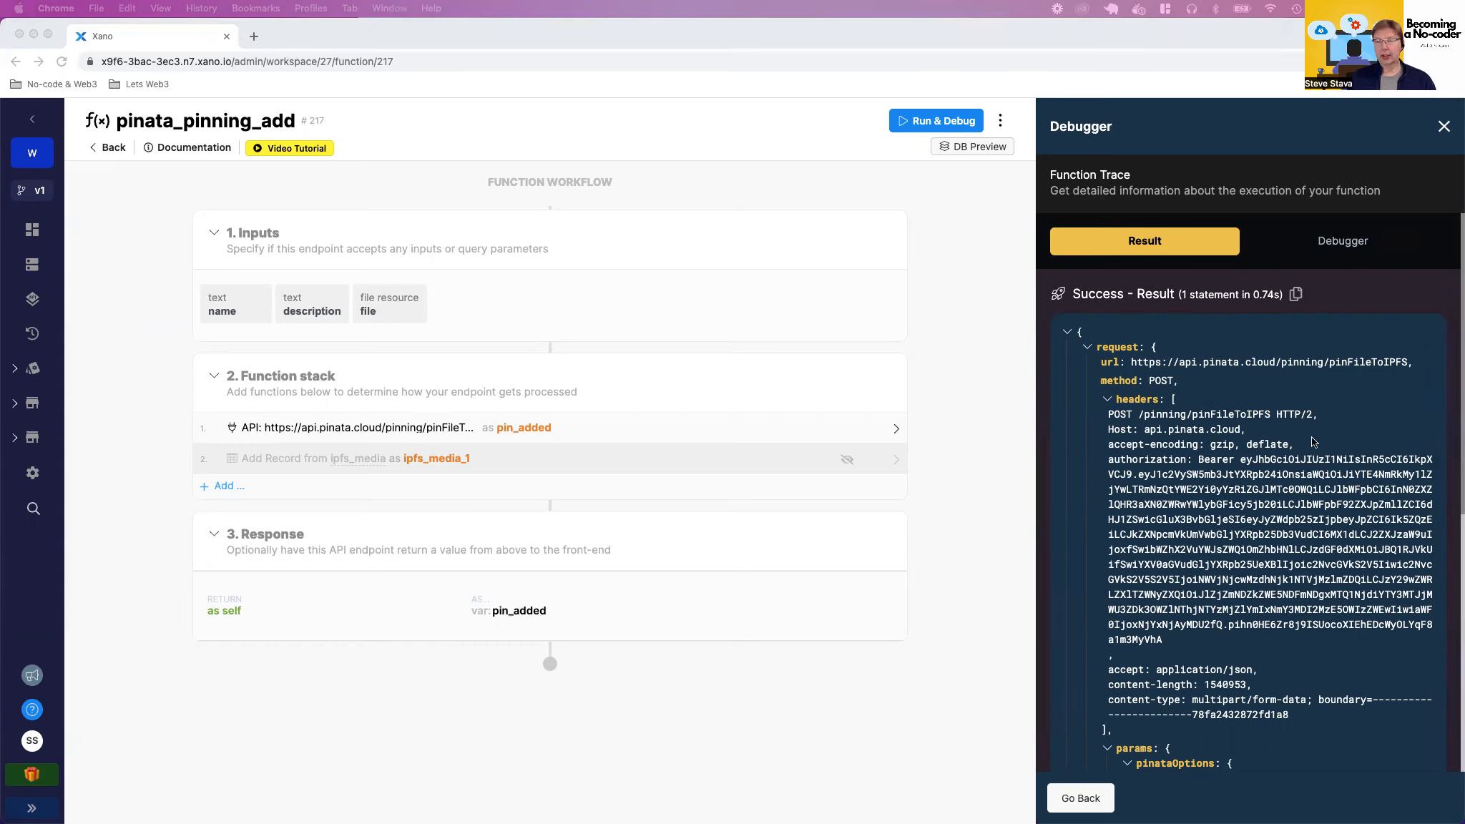
{"action": "left_click", "coordinate": [1444, 126]}
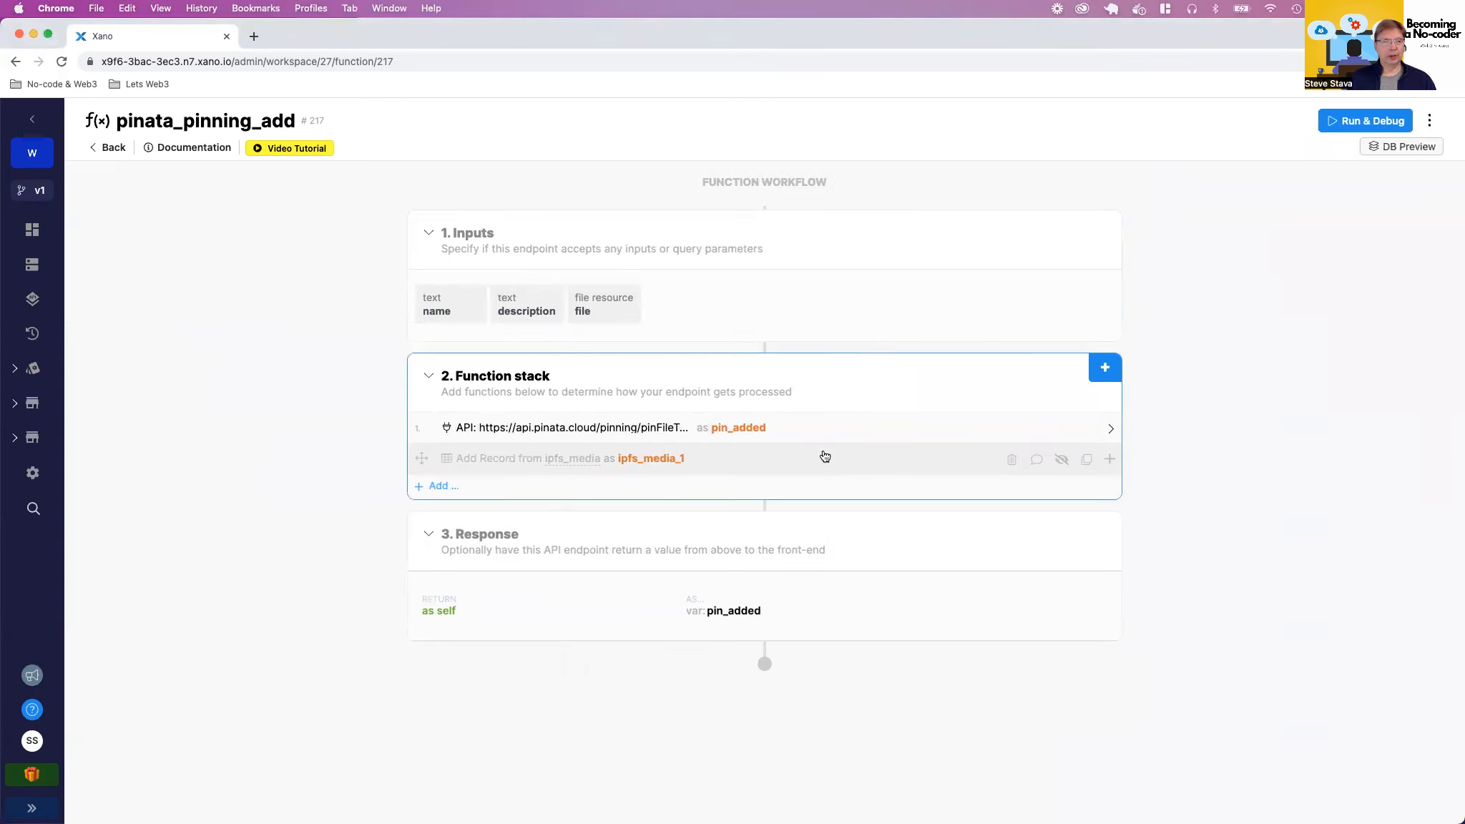
Review the ipfs_media Add Record mappings, save the statement and re-enable it in the function stack.
{"action": "left_click", "coordinate": [824, 455]}
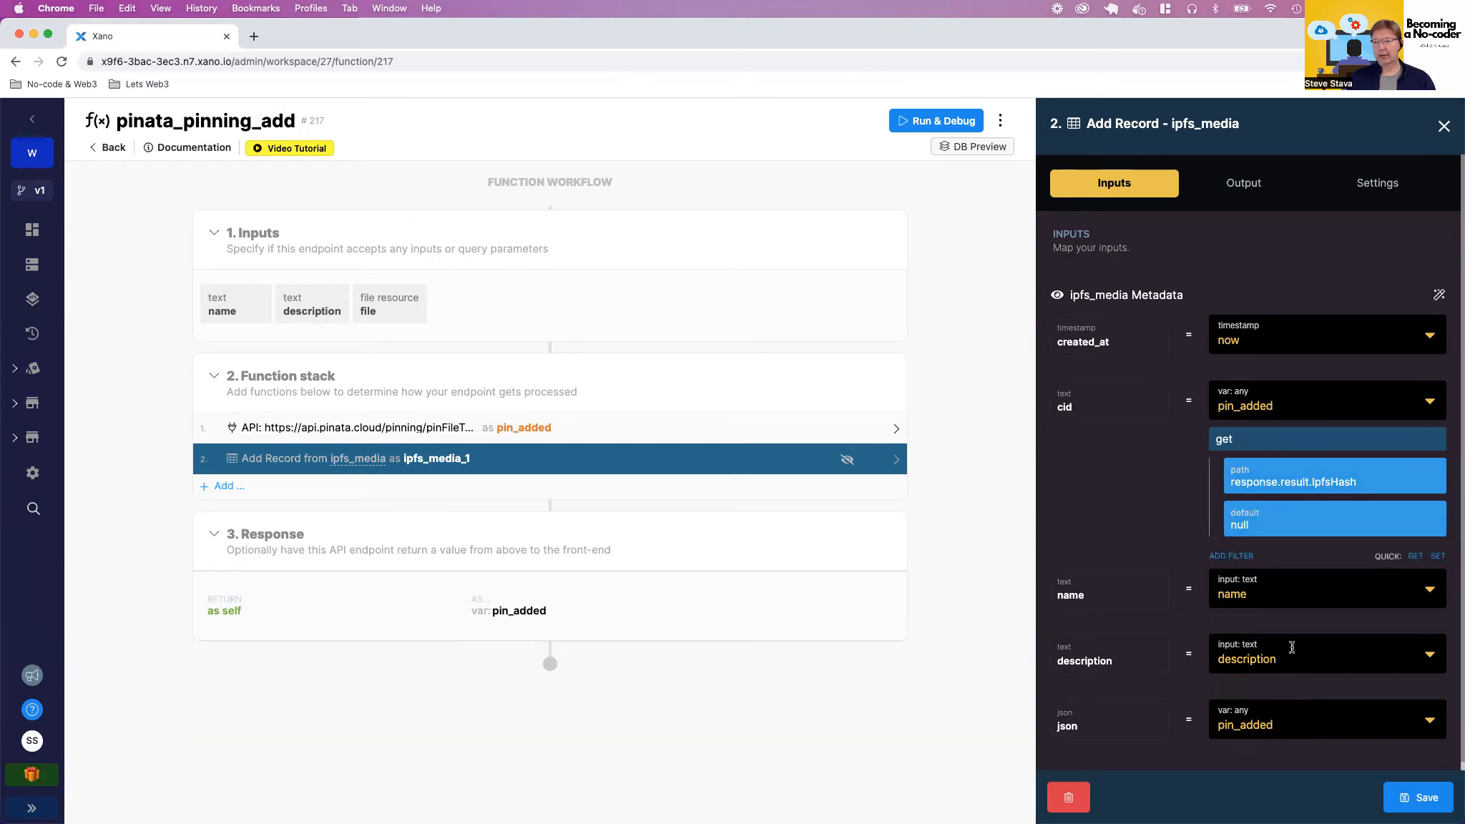
{"action": "left_click", "coordinate": [1403, 795]}
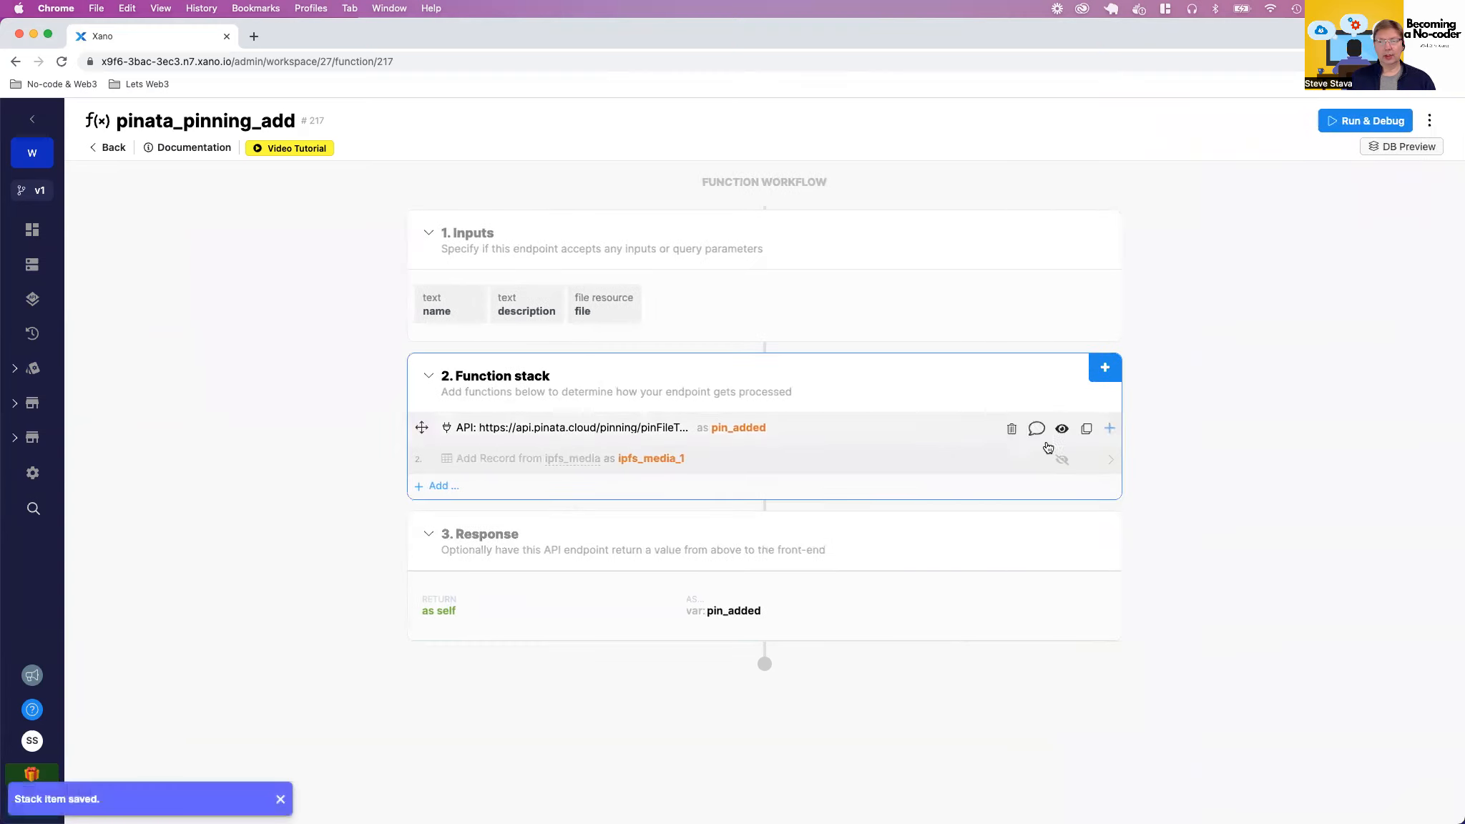
{"action": "left_click", "coordinate": [1062, 459]}
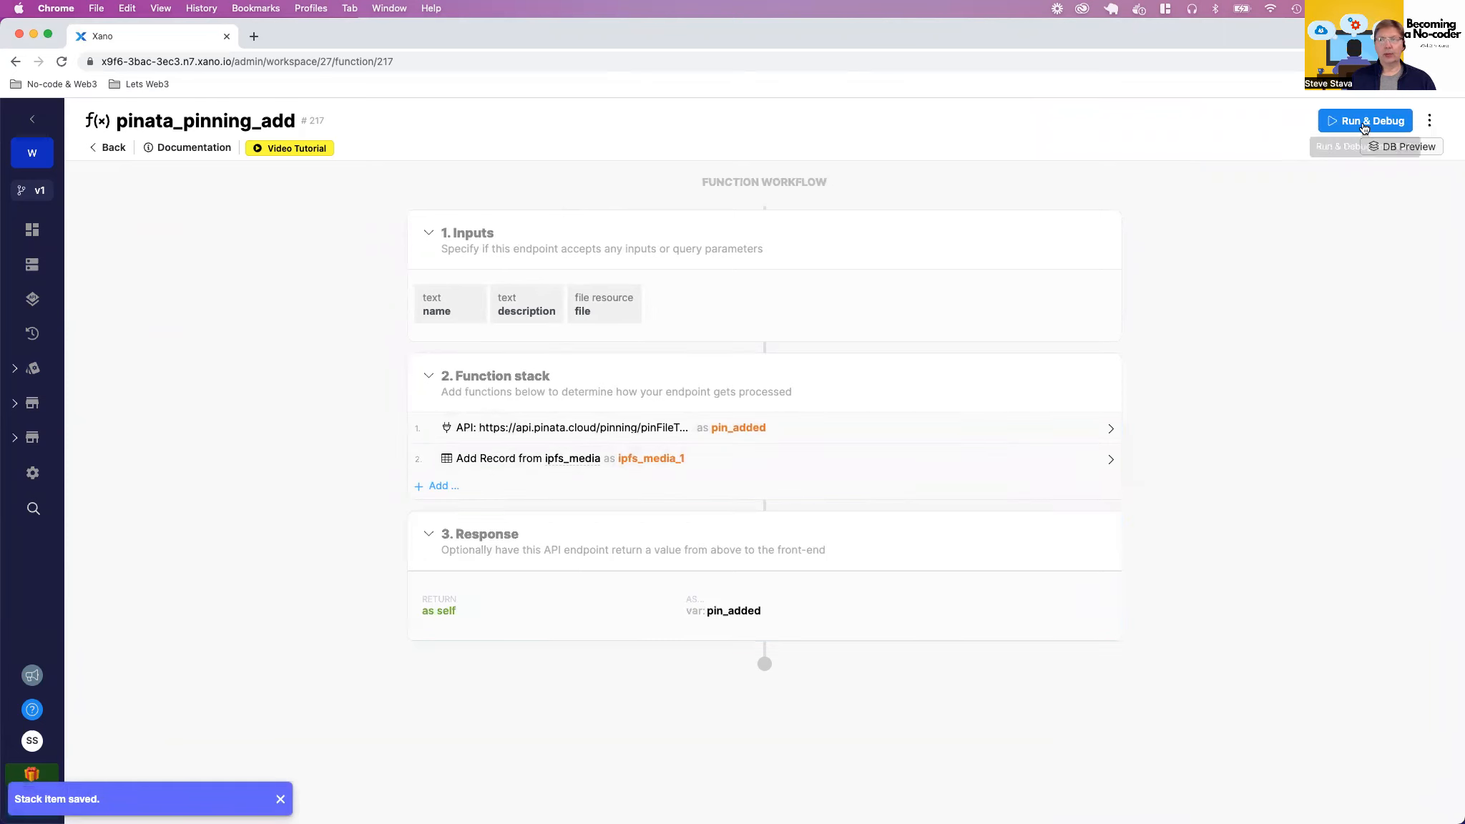
Run the function in the debugger with the file DALL·E 2022-08-20 12.25.21.png and review the returned response.
{"action": "left_click", "coordinate": [1335, 123]}
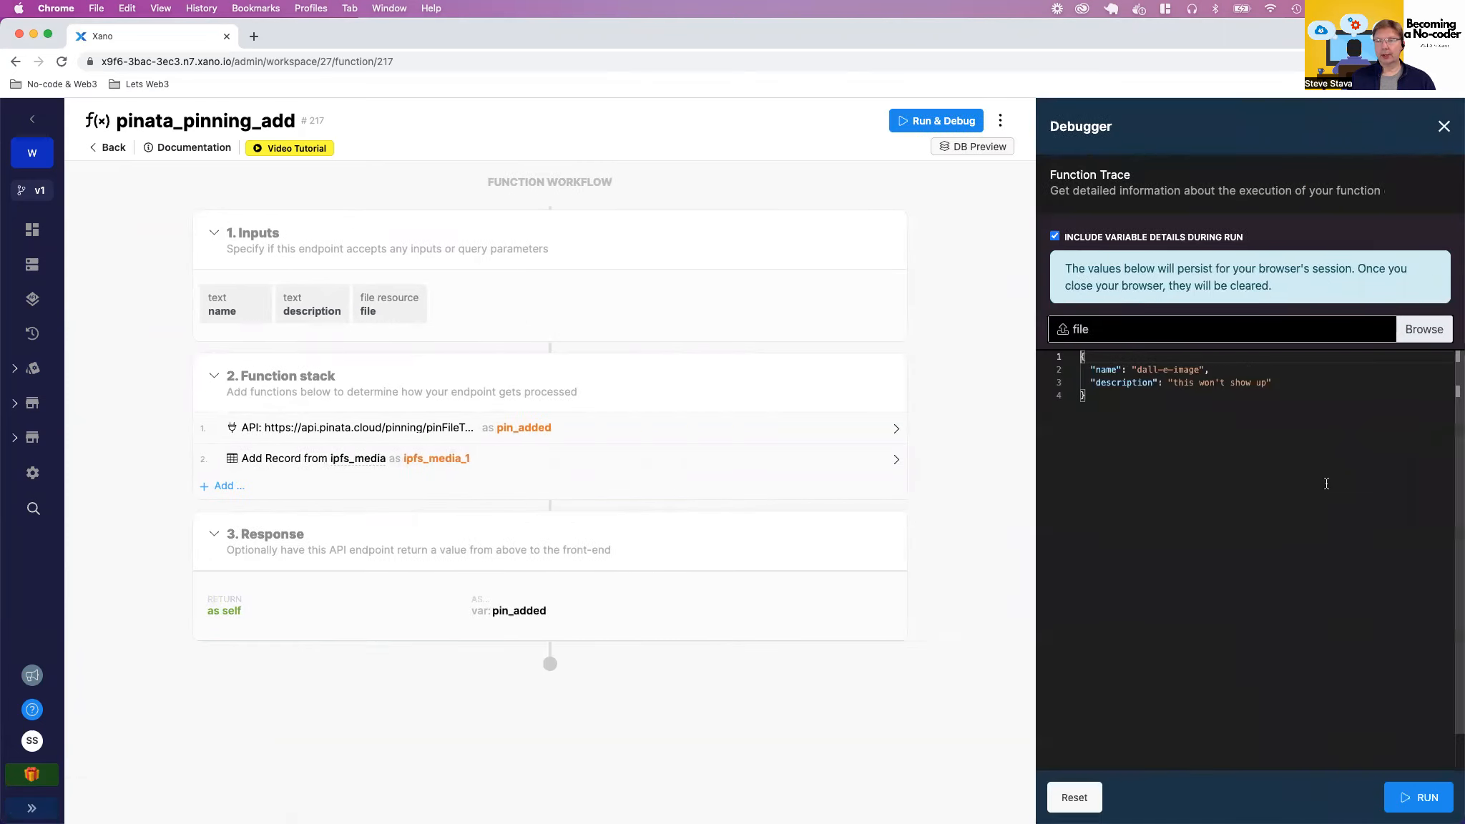
{"action": "left_click", "coordinate": [1420, 333]}
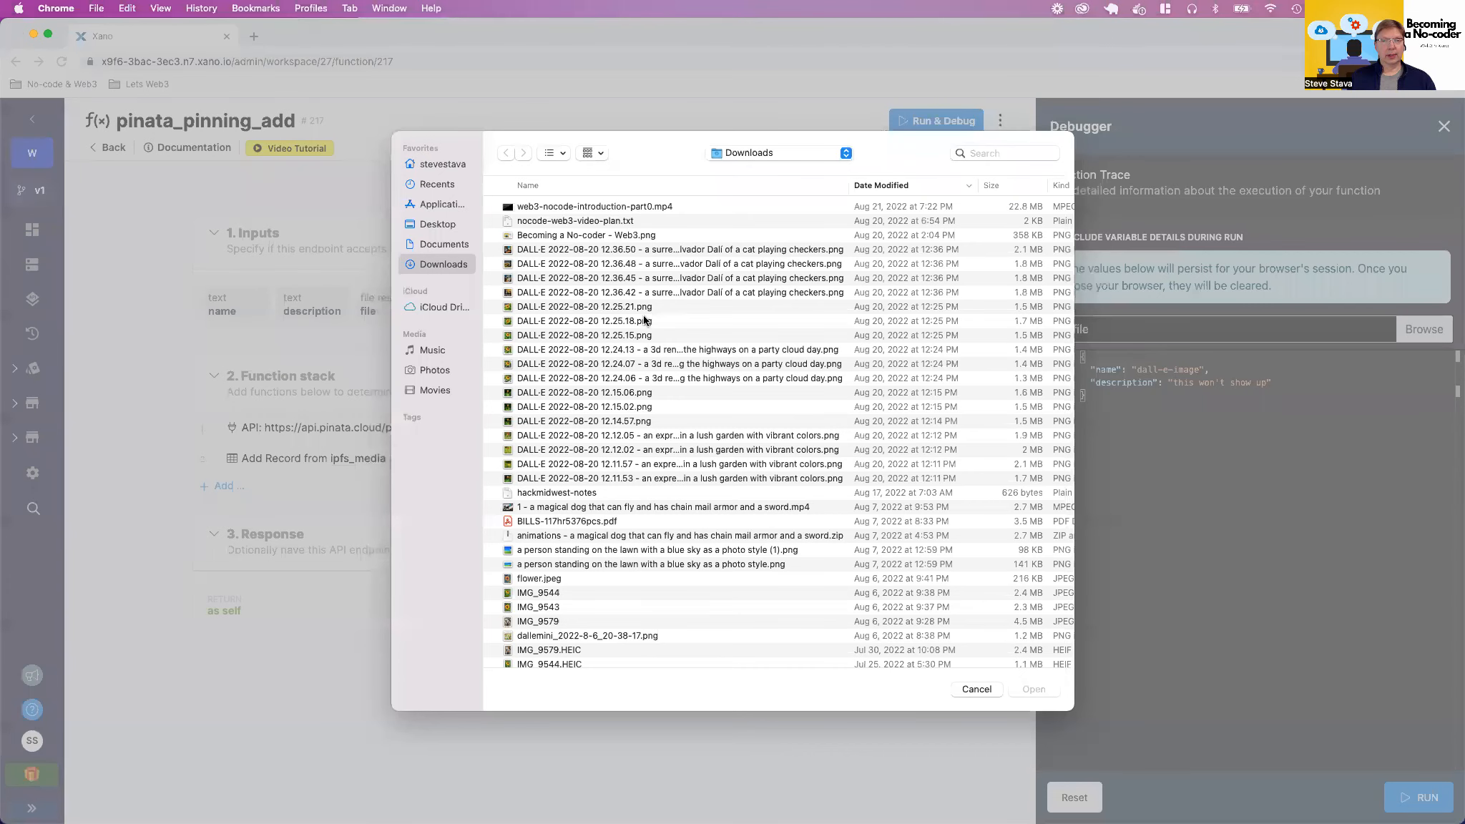
{"action": "double_click", "coordinate": [643, 306]}
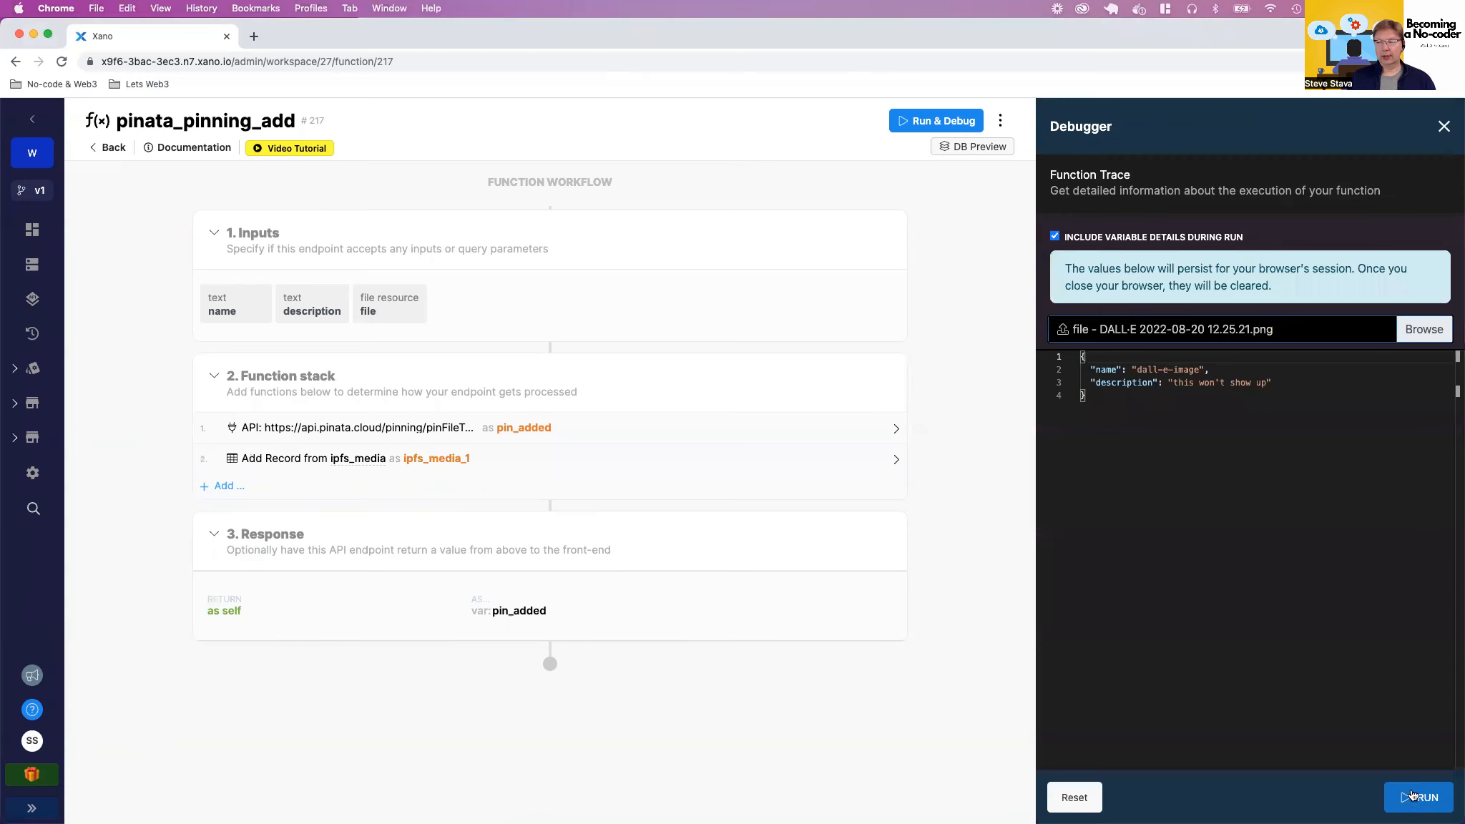
{"action": "left_click", "coordinate": [1420, 797]}
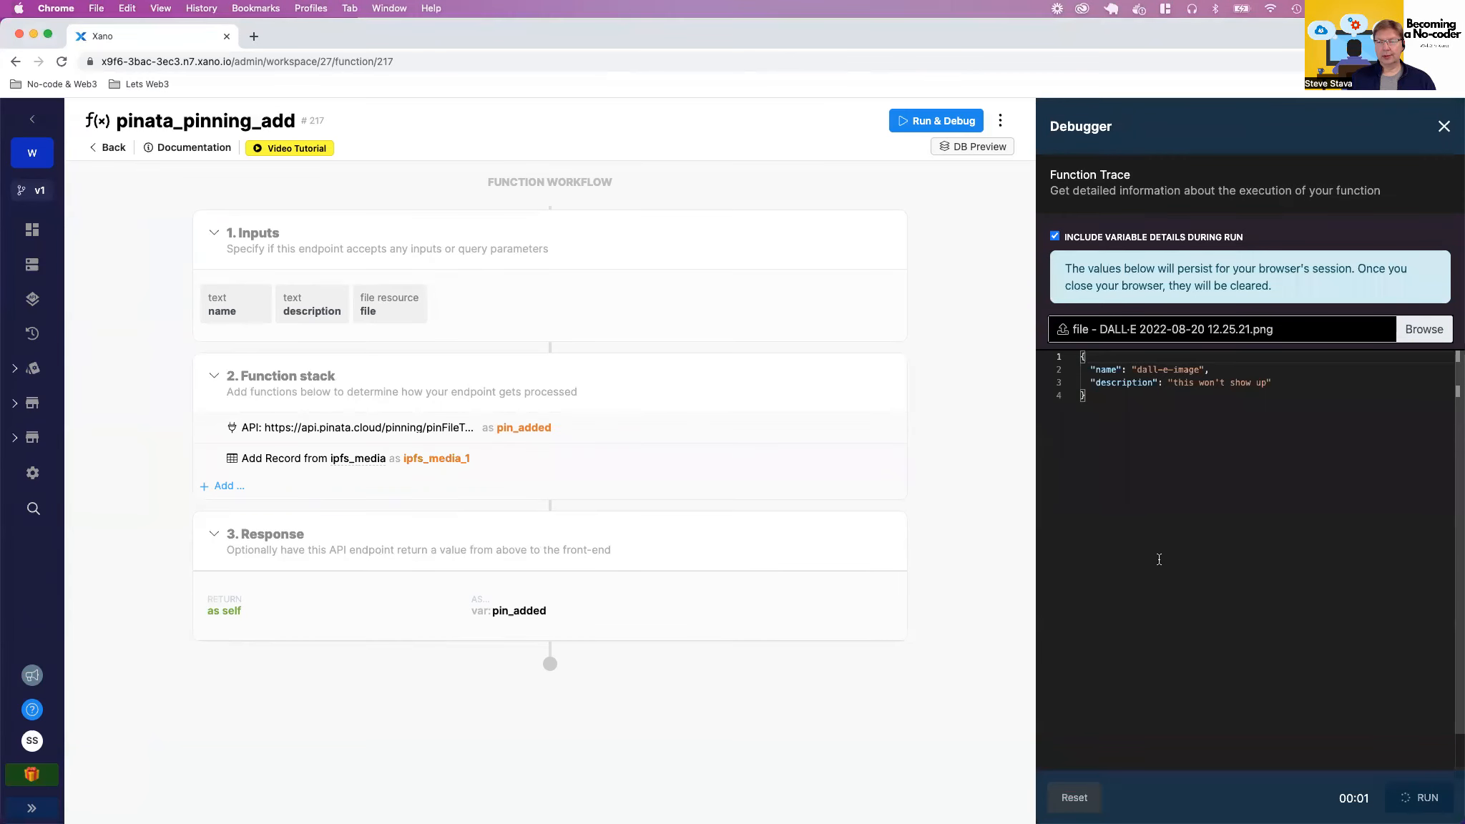
{"action": "scroll", "coordinate": [1152, 515], "scroll_direction": "down", "scroll_amount": 10}
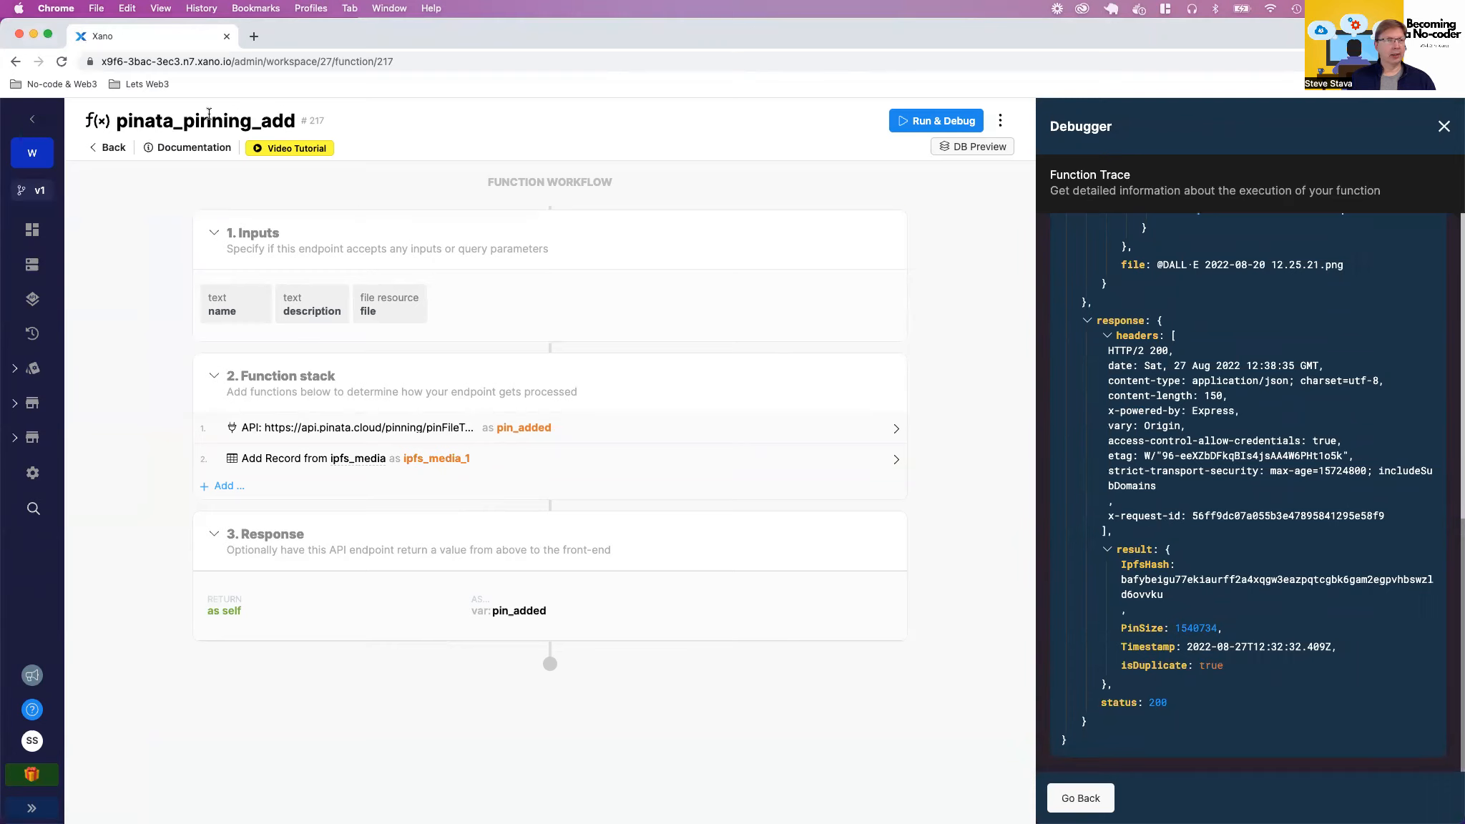
Open the ipfs_media database table and examine the full json content stored in the new dall-e-image record.
{"action": "left_click", "coordinate": [32, 265]}
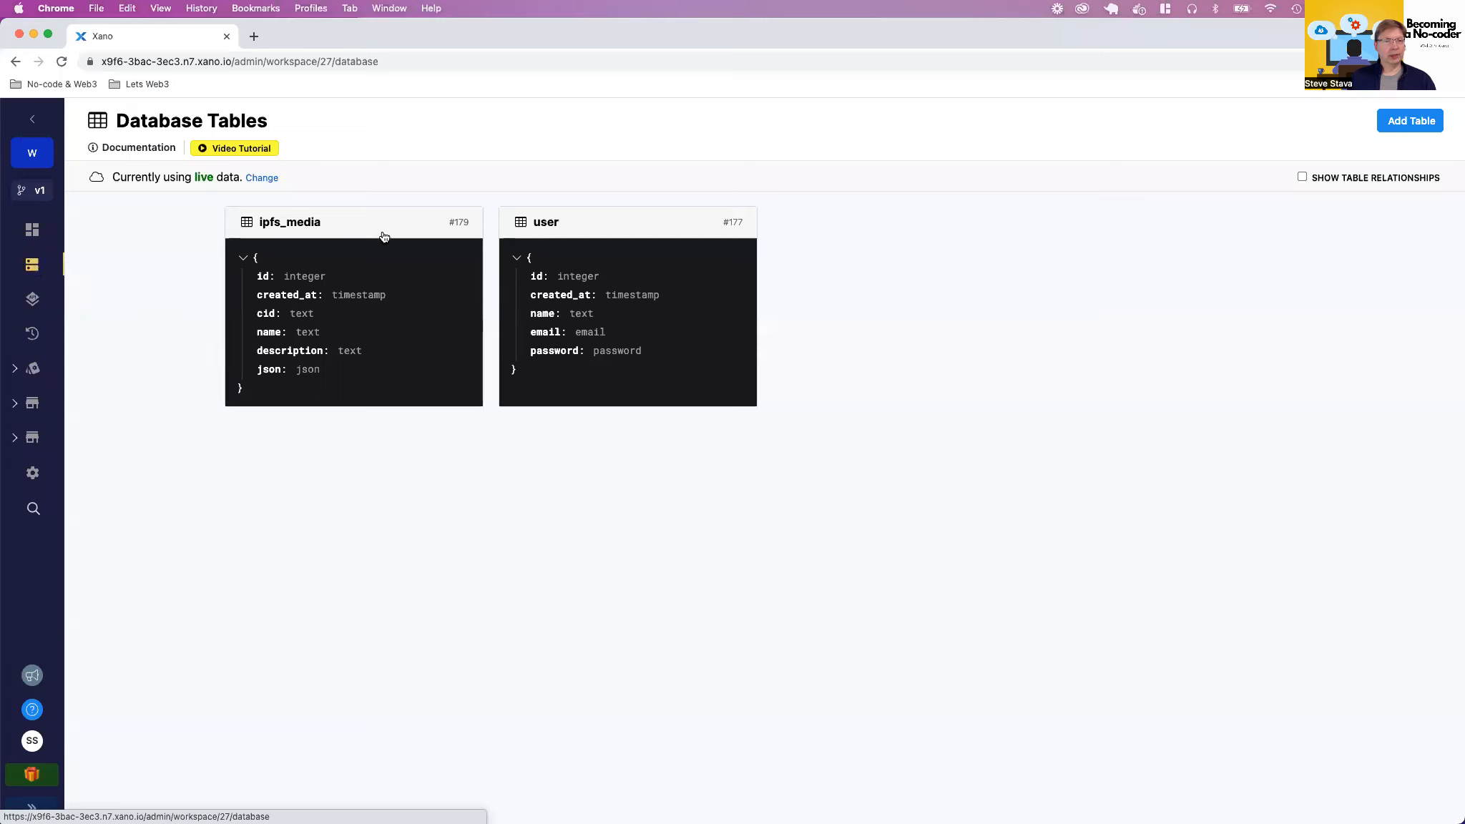
{"action": "left_click", "coordinate": [358, 229]}
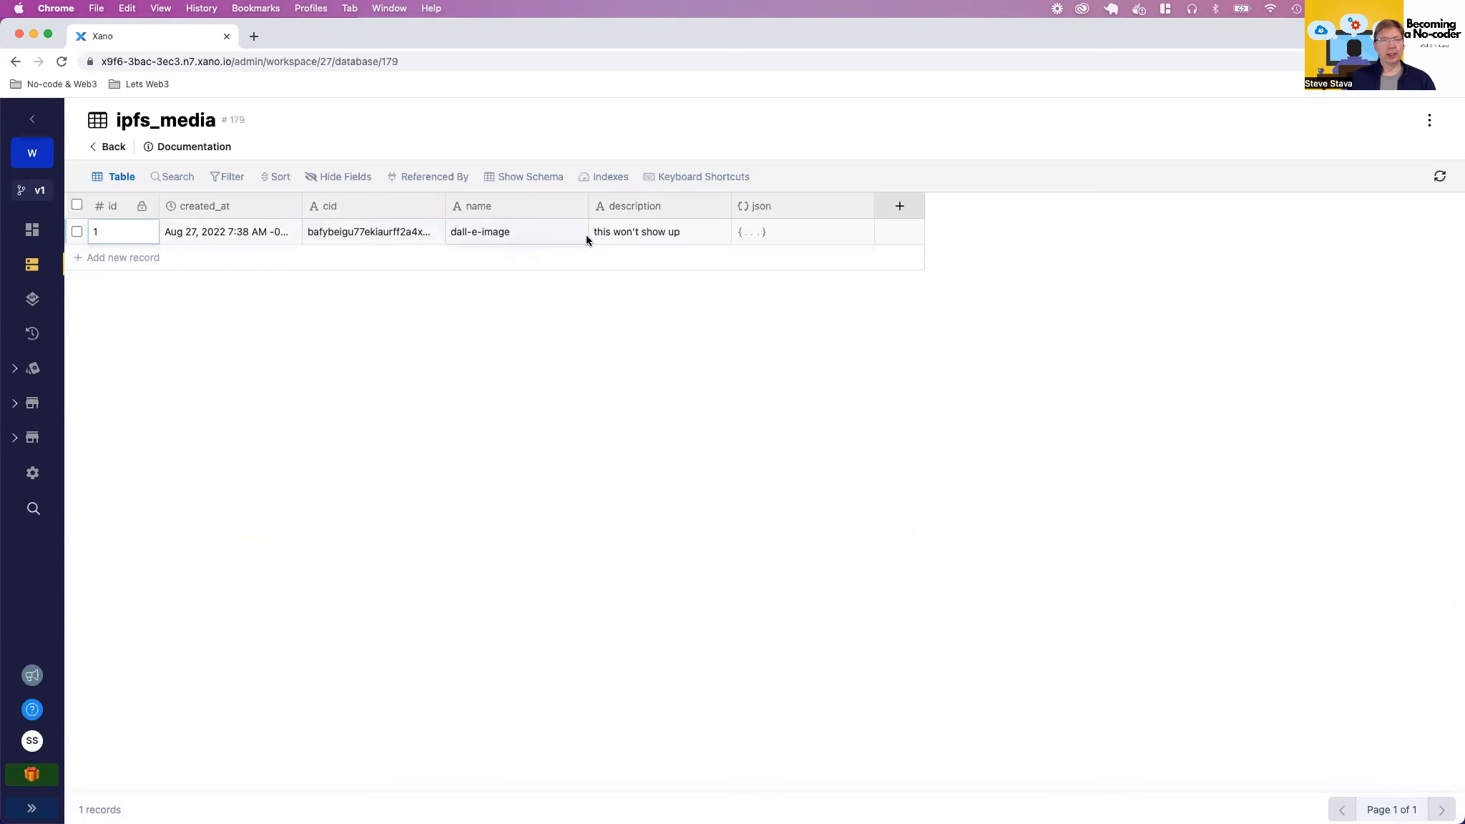
{"action": "double_click", "coordinate": [765, 227]}
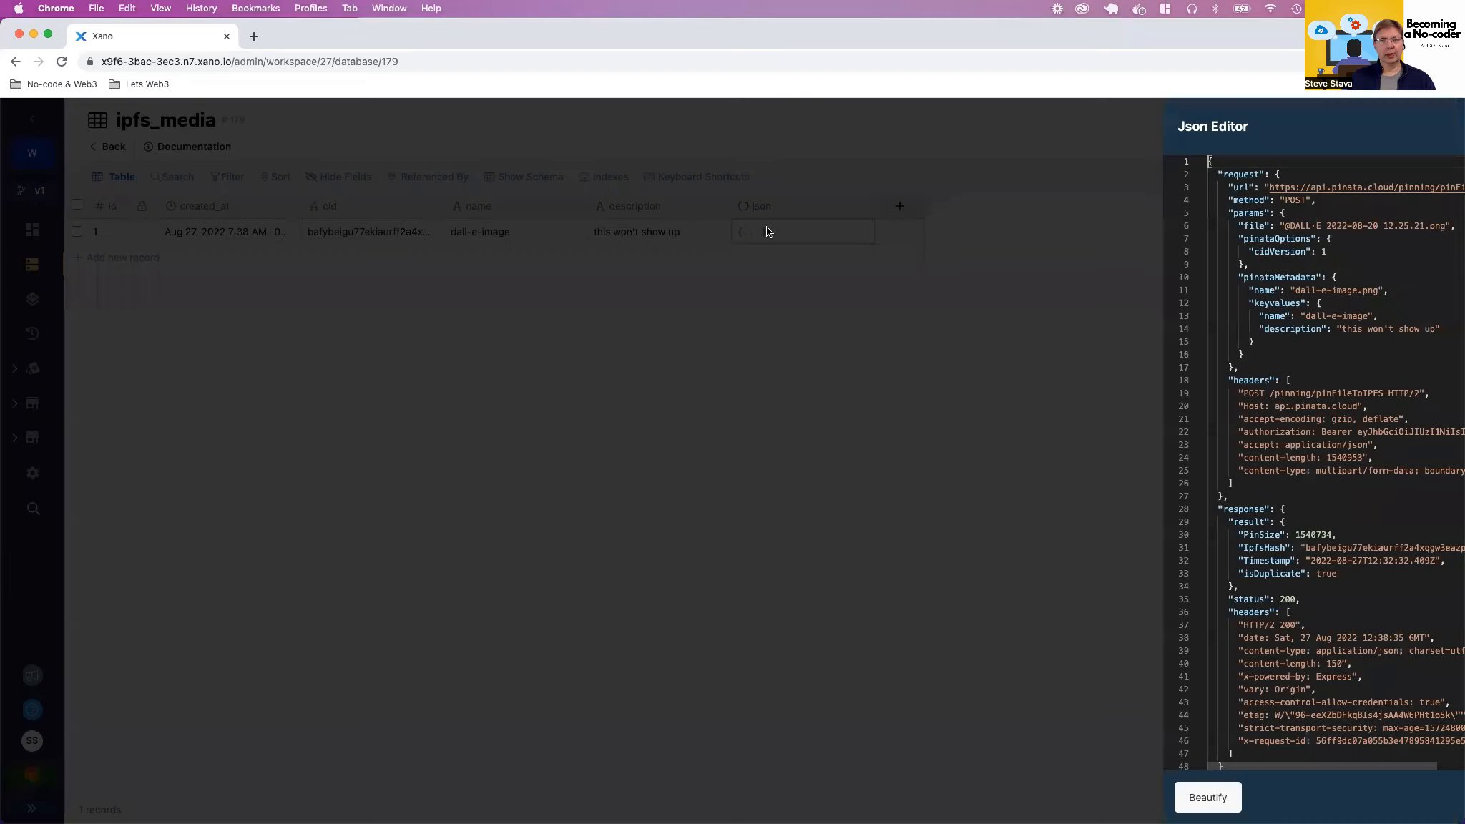
{"action": "scroll", "coordinate": [1205, 322], "scroll_direction": "down", "scroll_amount": 10}
{"action": "scroll", "coordinate": [1205, 322], "scroll_direction": "up", "scroll_amount": 10}
{"action": "left_click", "coordinate": [1440, 126]}
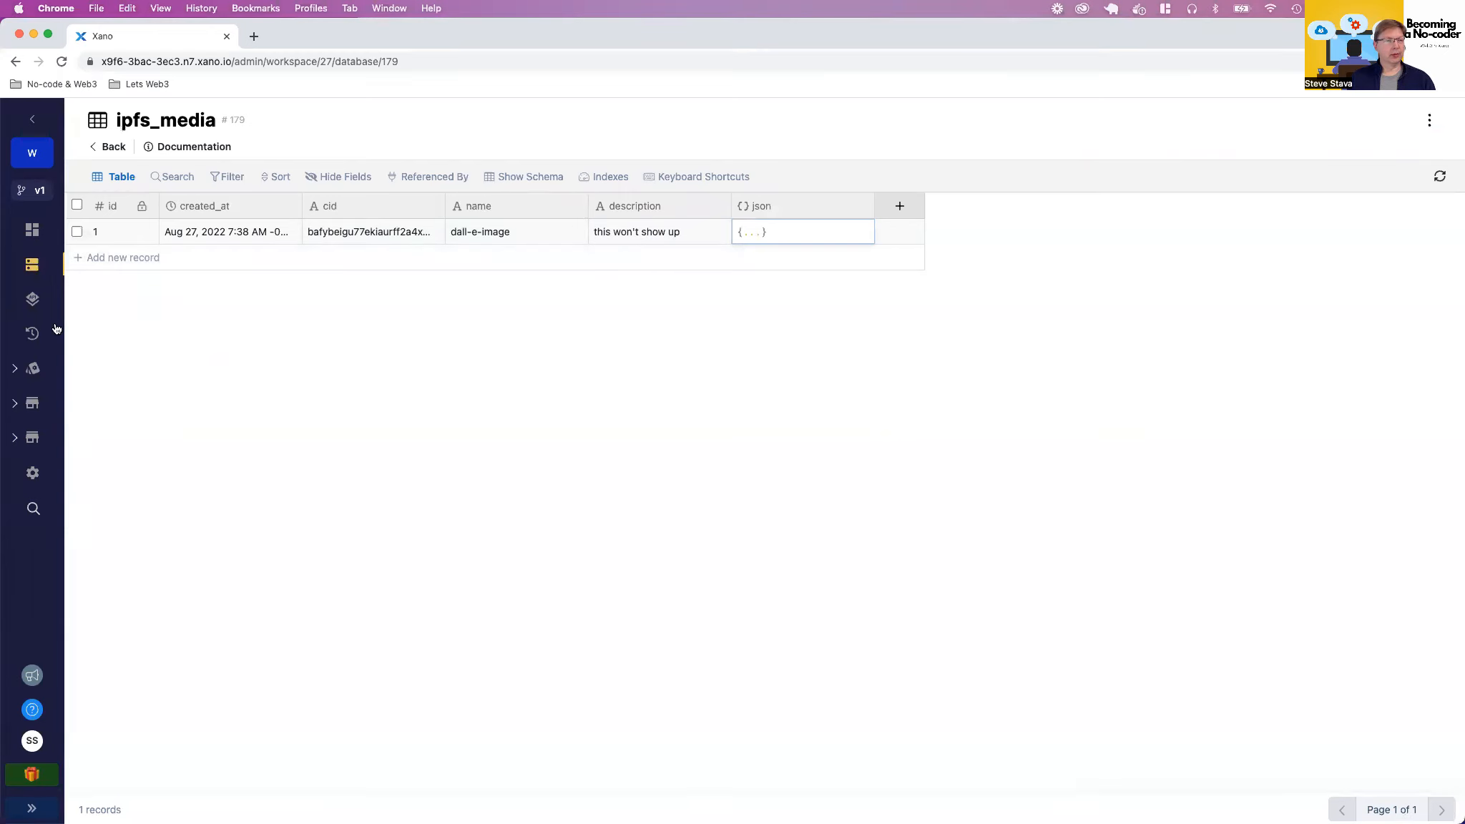
Return to the function library and reopen the pinata_pinning_add function.
{"action": "left_click", "coordinate": [34, 369]}
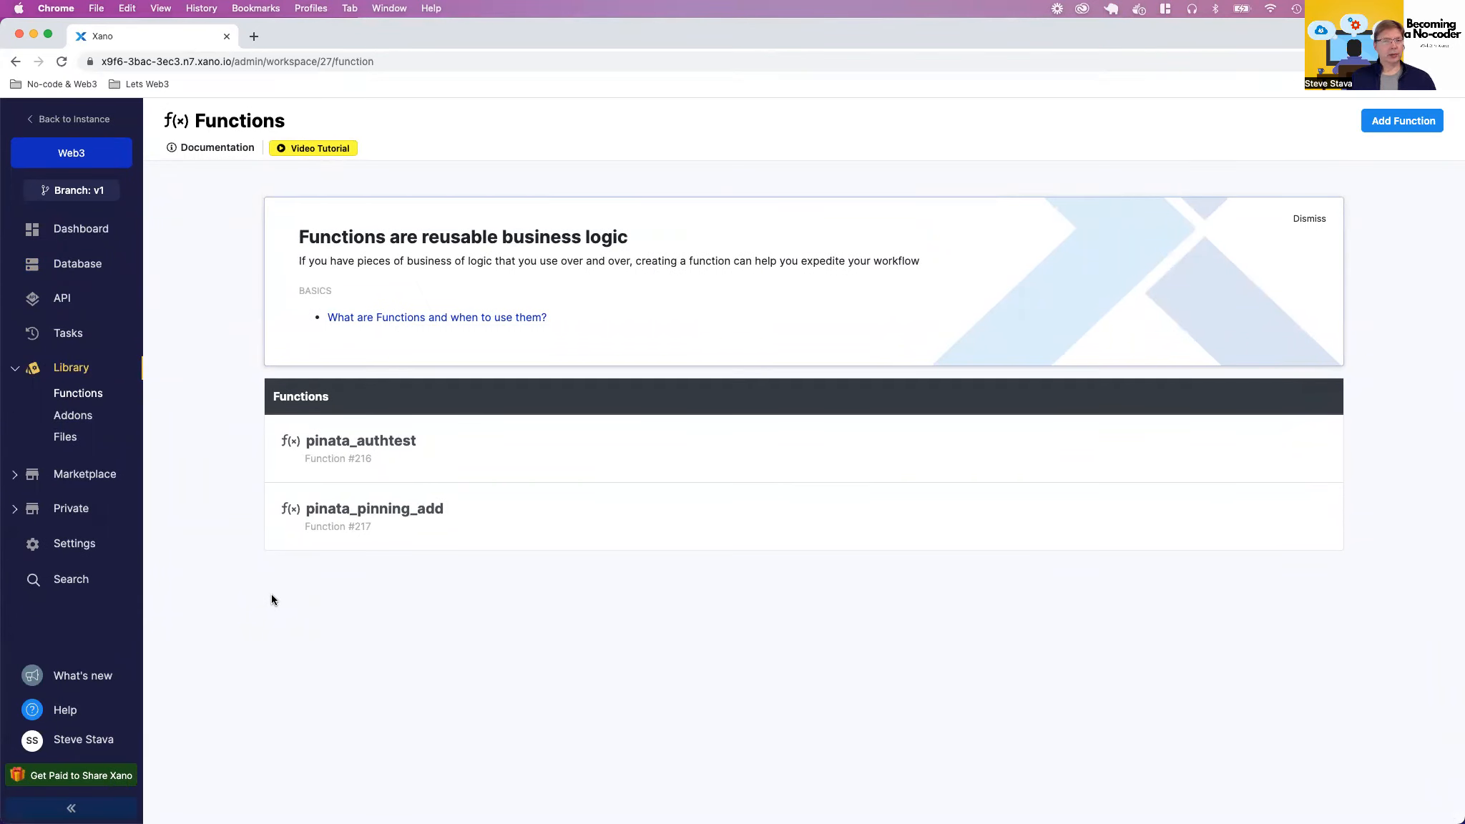
{"action": "left_click", "coordinate": [280, 495]}
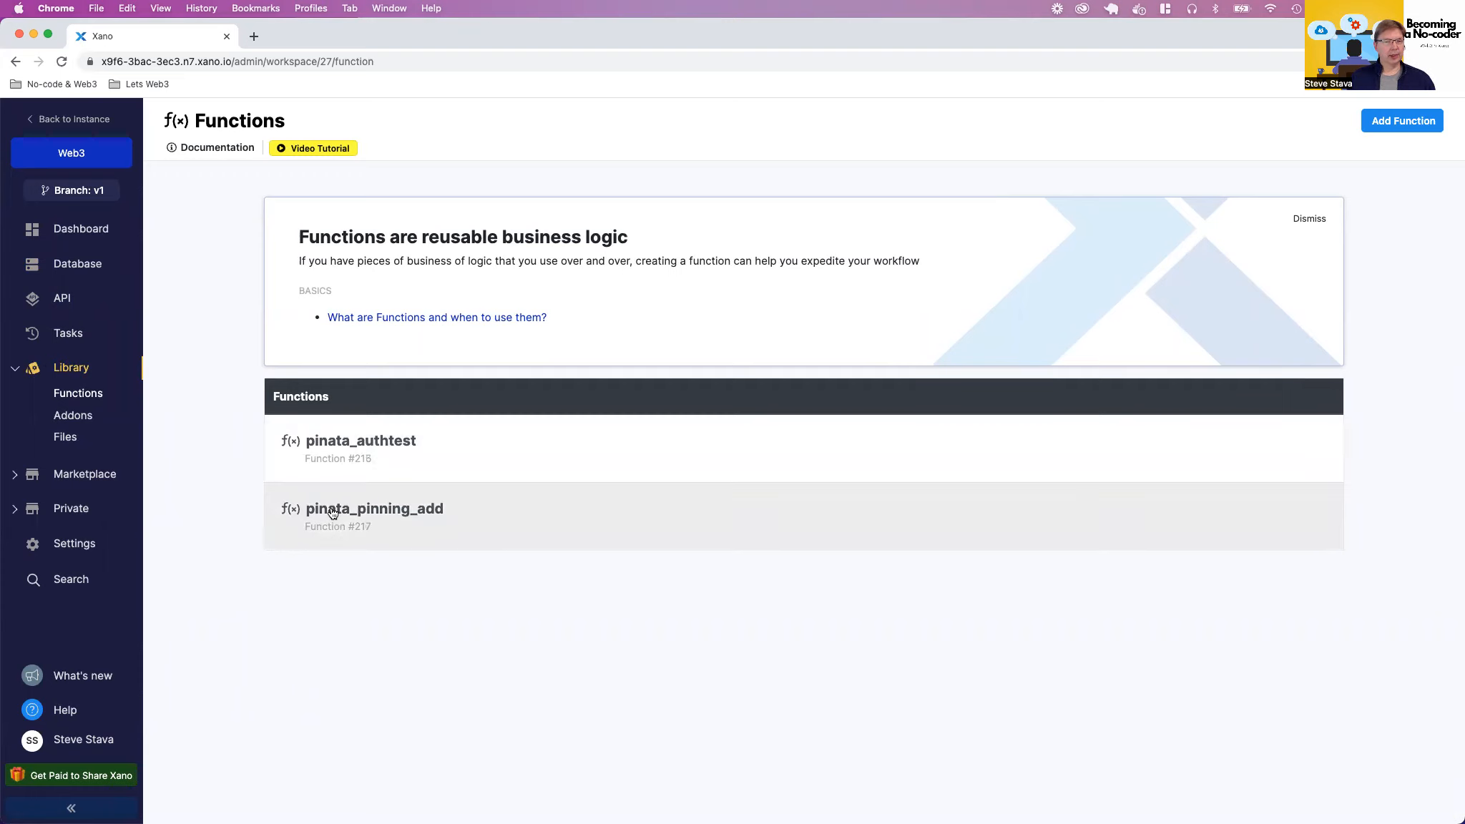
{"action": "left_click", "coordinate": [333, 512]}
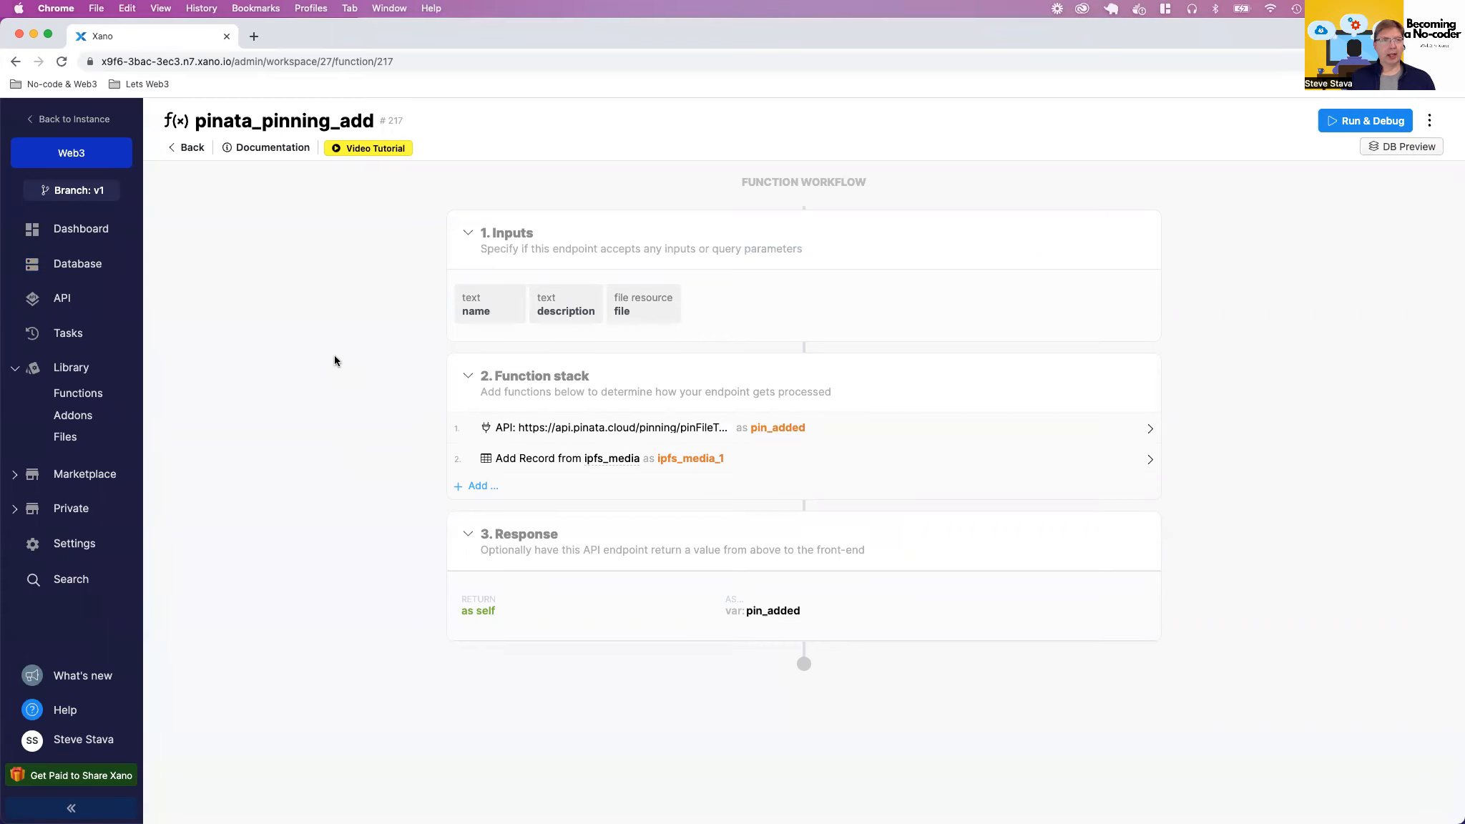
Switch to the browser window with the Pinata pages and open tatum.io in a new tab.
{"action": "key", "text": "ctrl+Right"}
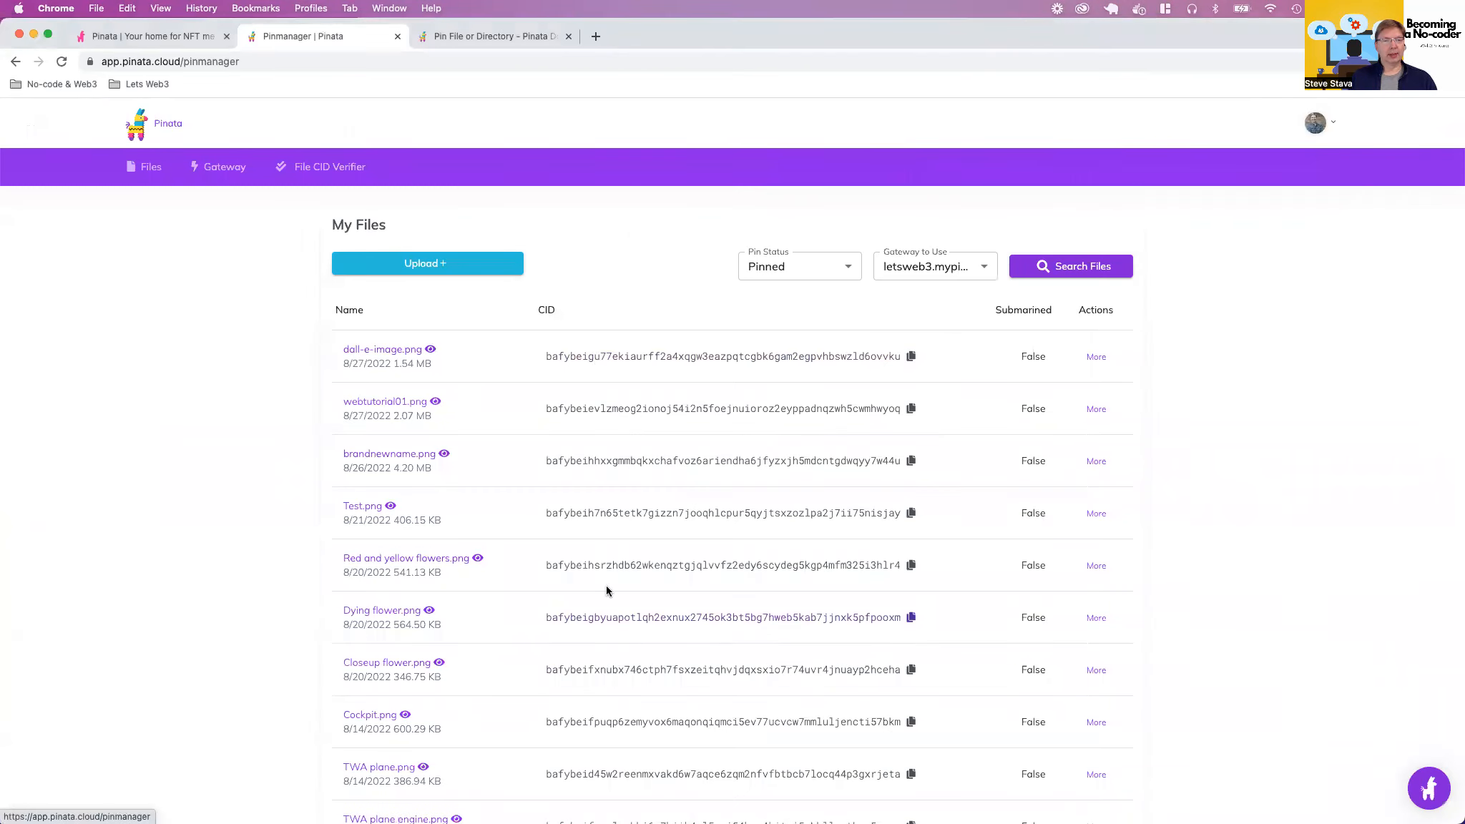
{"action": "left_click", "coordinate": [594, 36]}
{"action": "type", "text": "tat"}
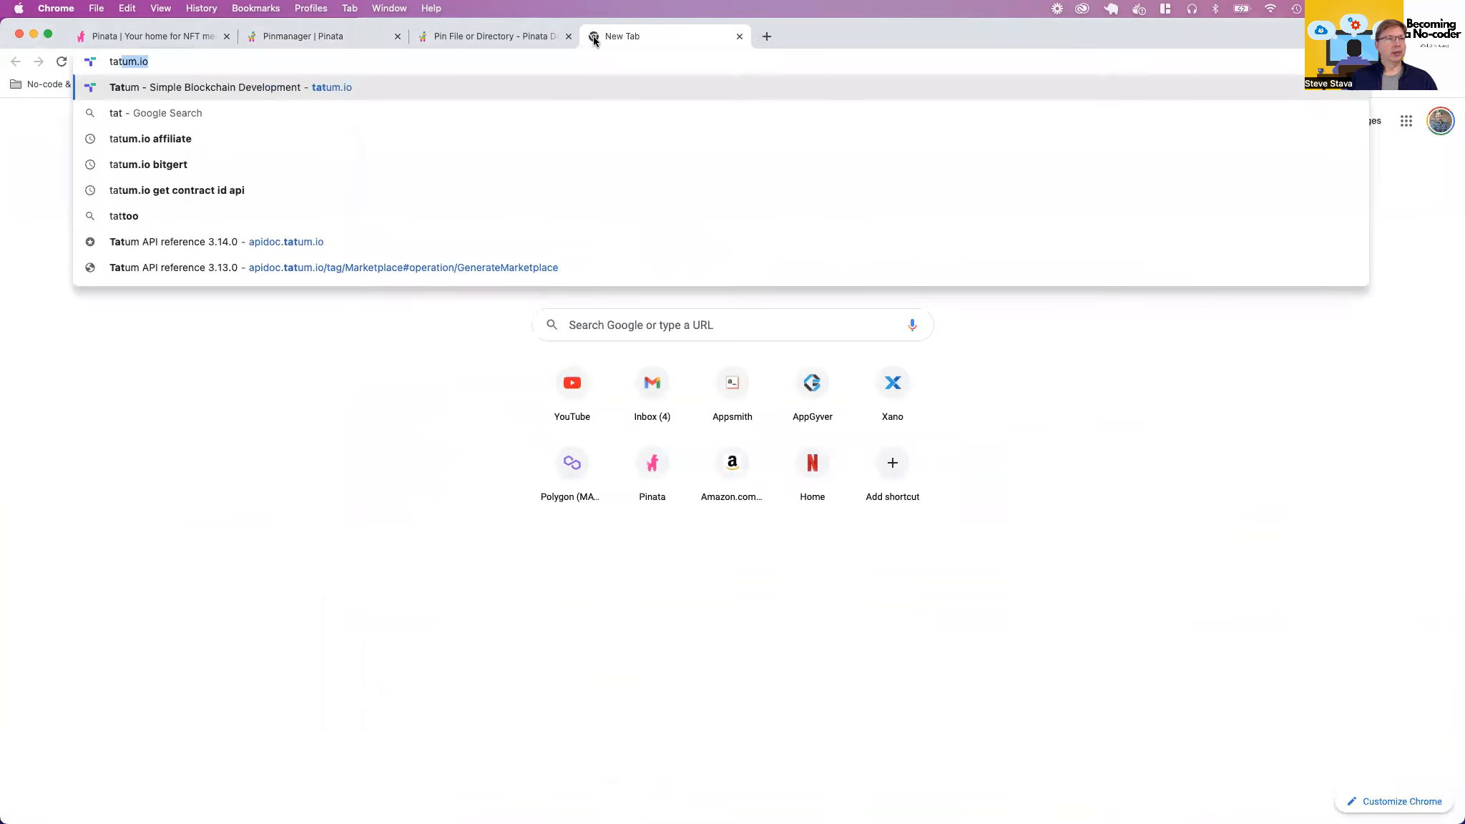
{"action": "type", "text": "um.io"}
{"action": "key", "text": "Return"}
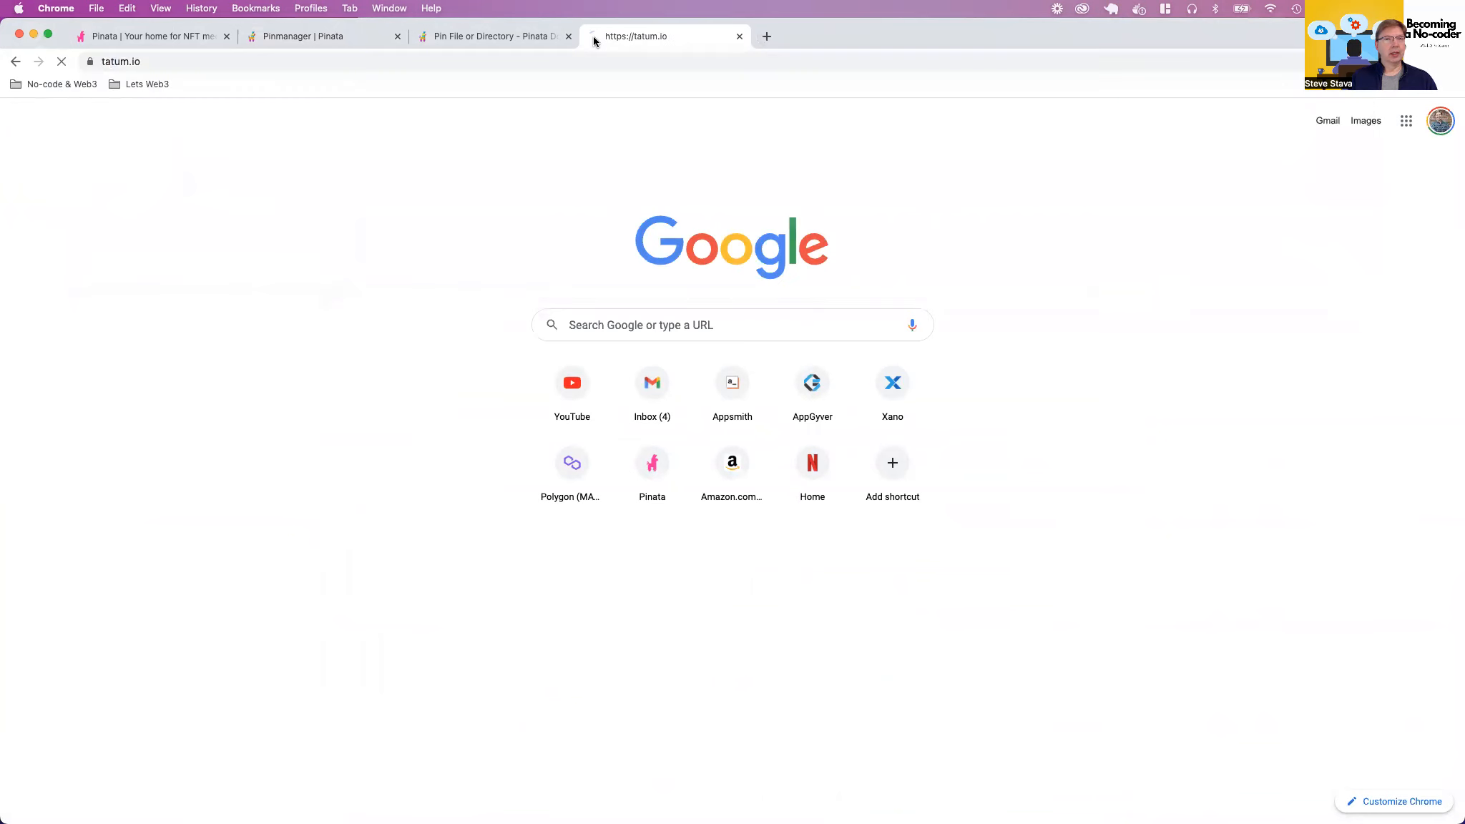